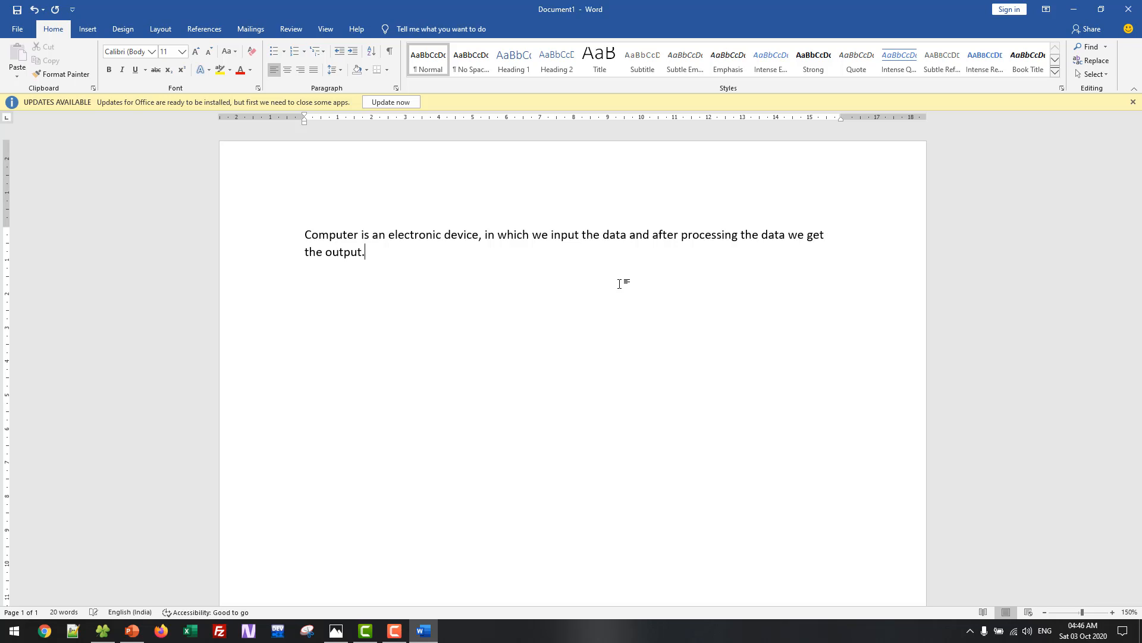
# Copy the sentence about the computer and paste it three times after itself to build one longer paragraph
pyautogui.hotkey('ctrl', 'a')
pyautogui.hotkey('ctrl', 'c')
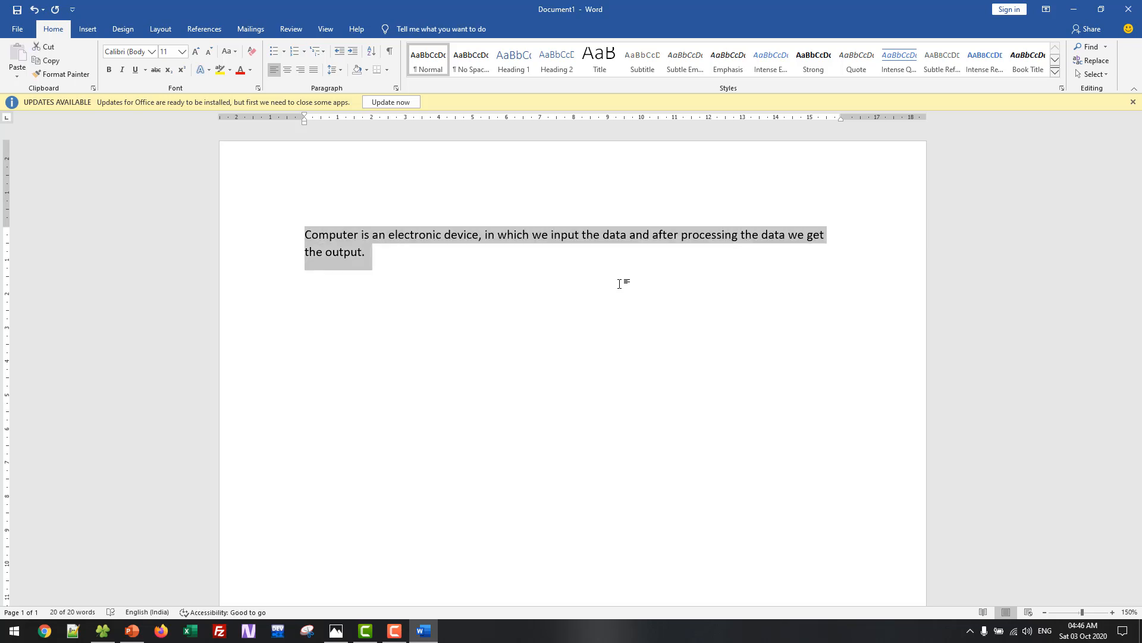
pyautogui.click(455, 264)
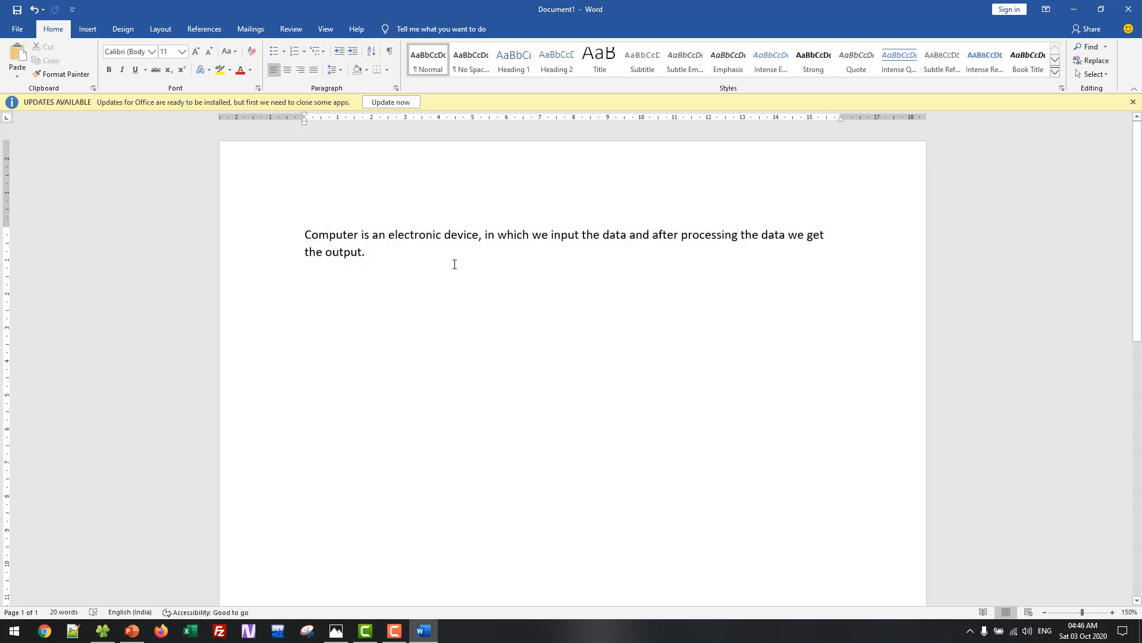
pyautogui.hotkey('ctrl', 'v')
pyautogui.press('ctrl')
pyautogui.press('Escape')
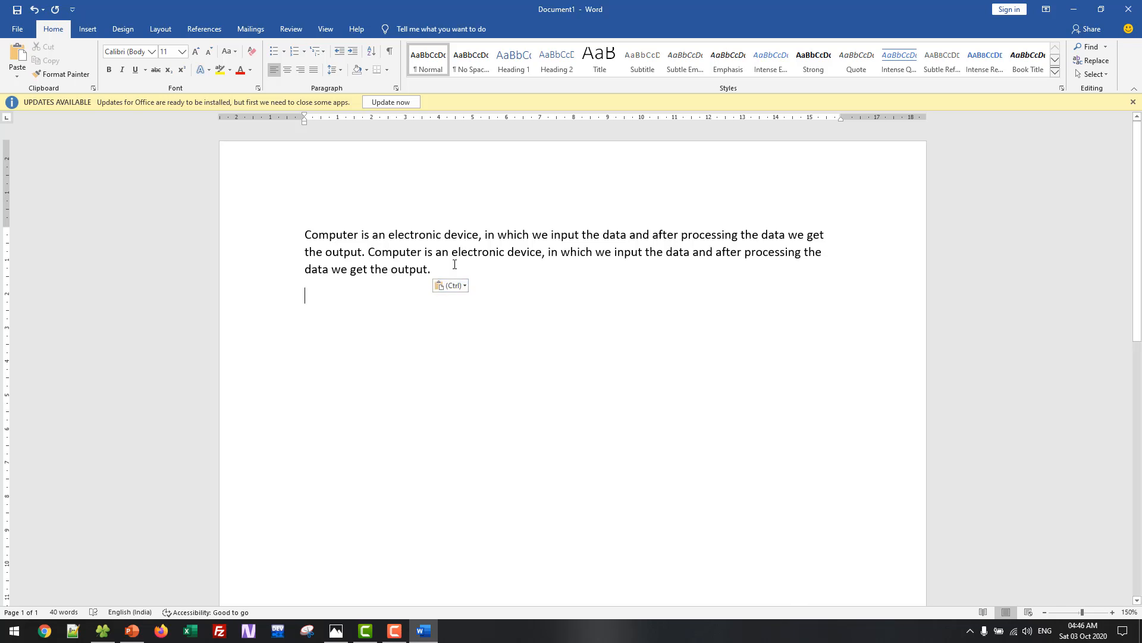
pyautogui.click(461, 270)
pyautogui.hotkey('ctrl', 'v')
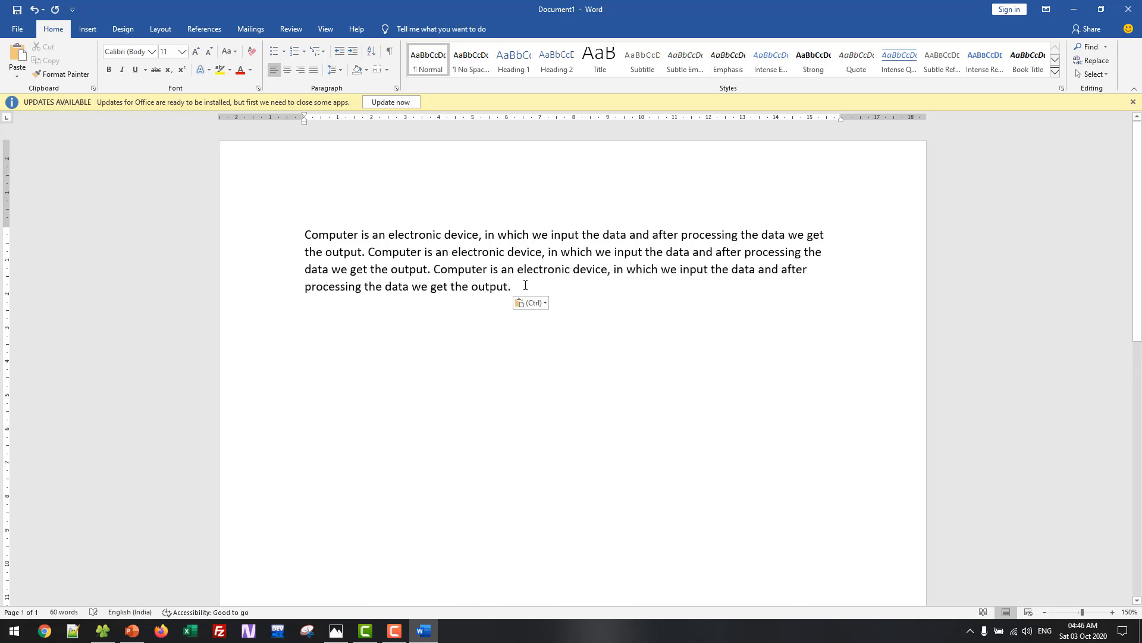
pyautogui.click(526, 286)
pyautogui.hotkey('ctrl', 'v')
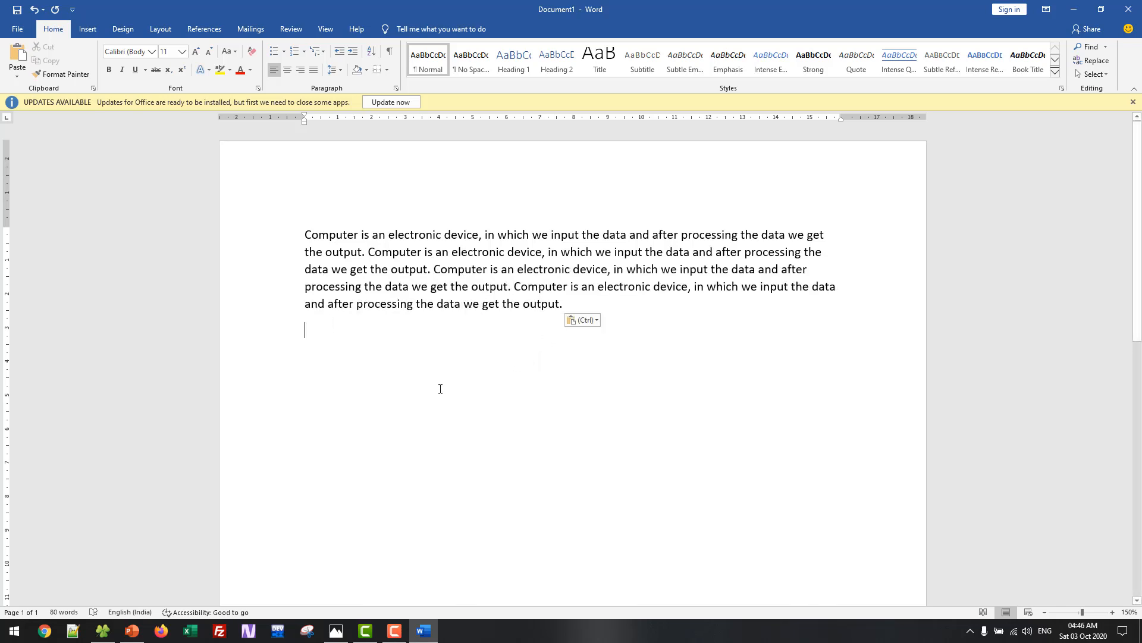
# Place the document side by side with the PowerPoint presentation, and return the document to full screen
pyautogui.doubleClick(705, 6)
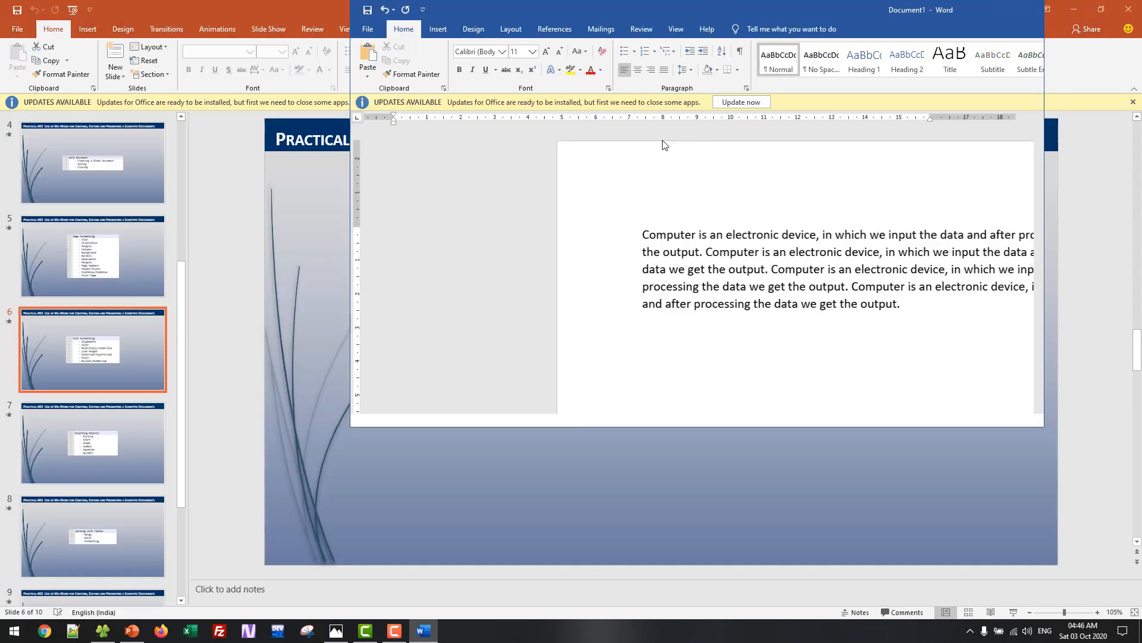
pyautogui.press('super+Right')
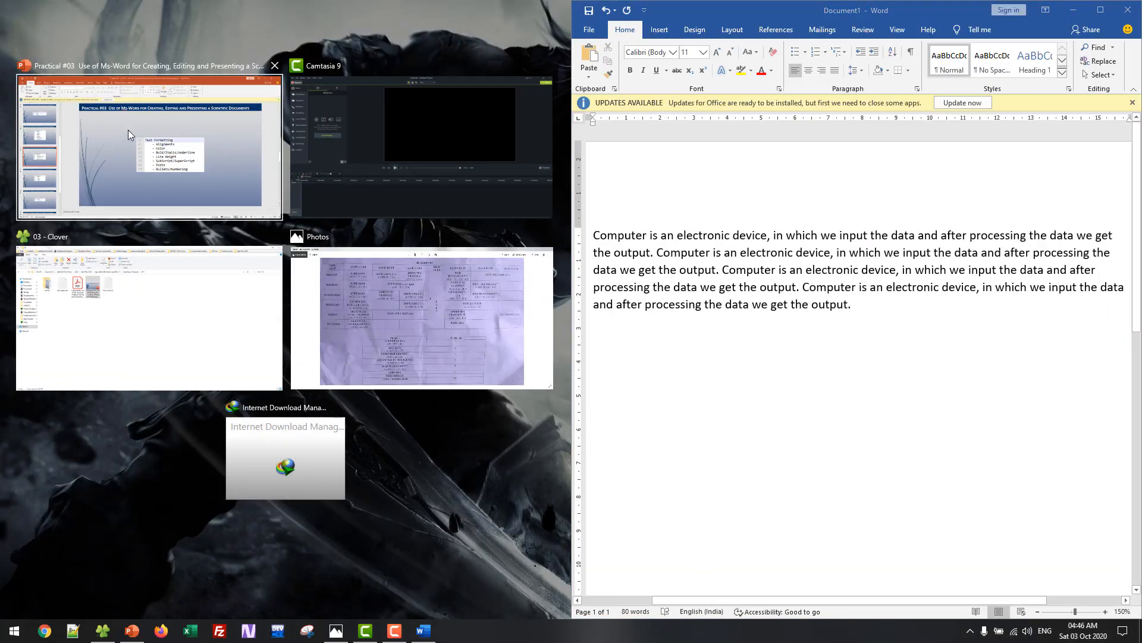
pyautogui.click(128, 130)
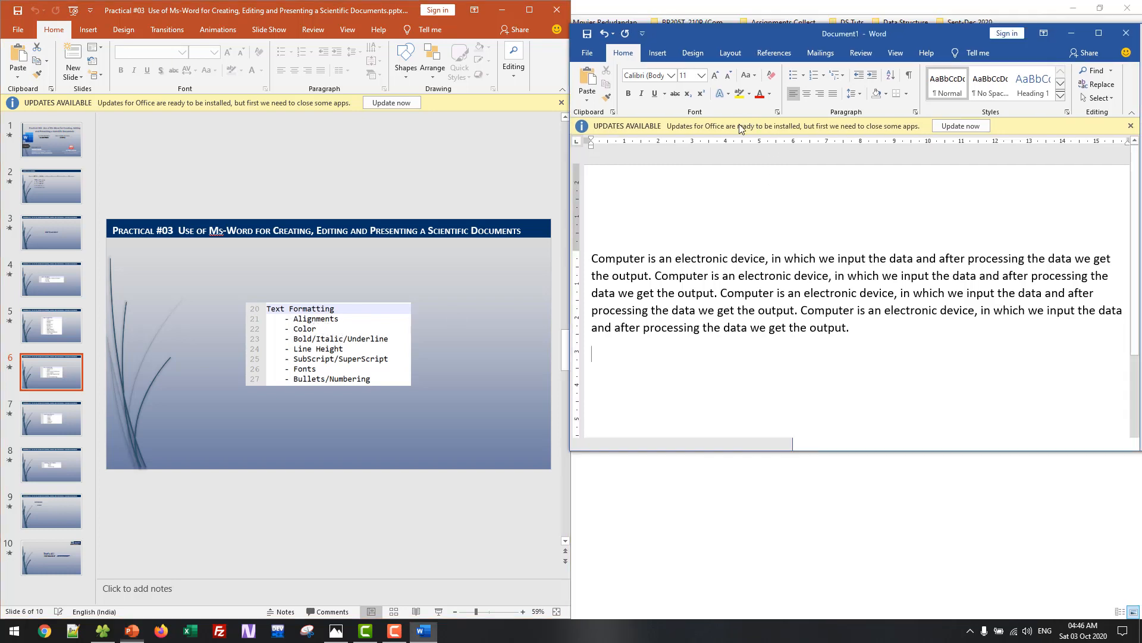
pyautogui.press('super+Up')
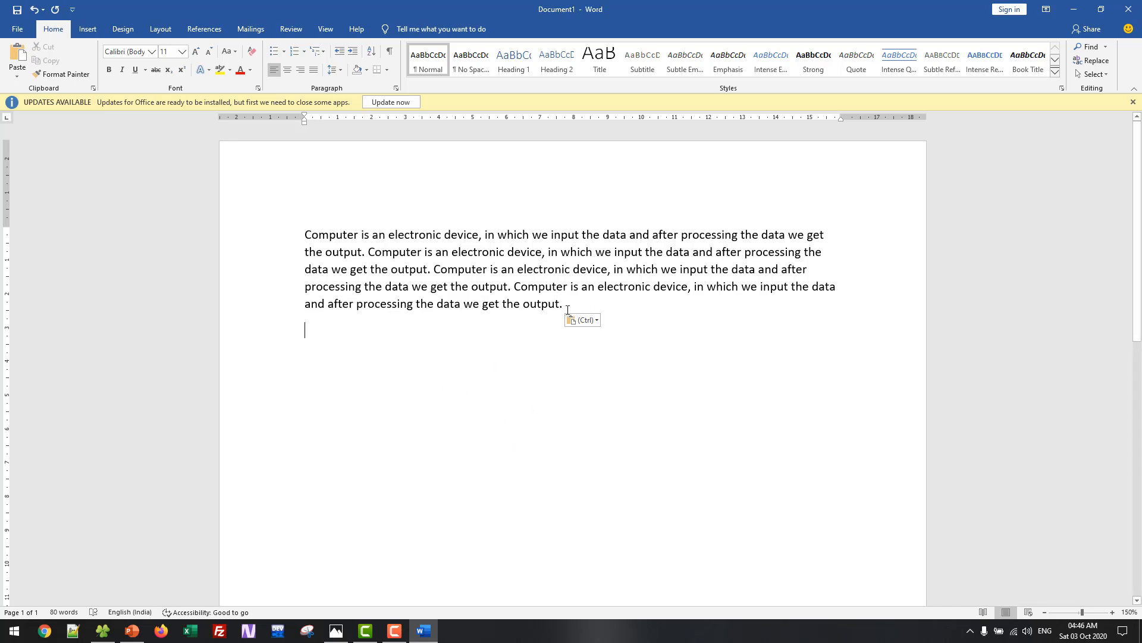
# Show the gridlines on the document page
pyautogui.tripleClick(566, 291)
pyautogui.click(570, 288)
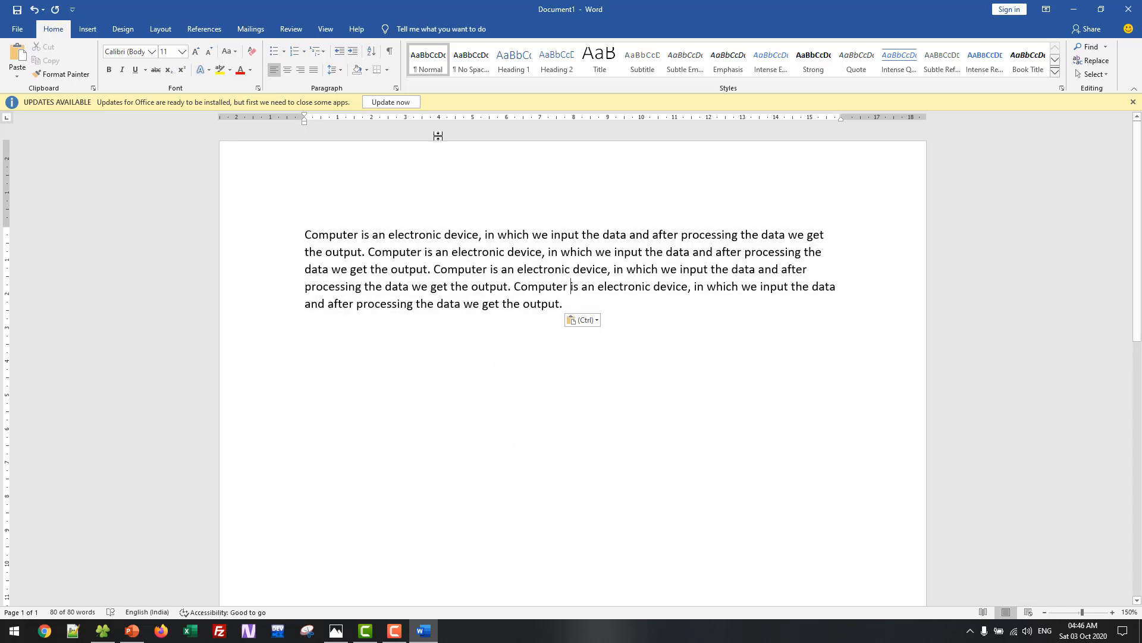
pyautogui.click(325, 30)
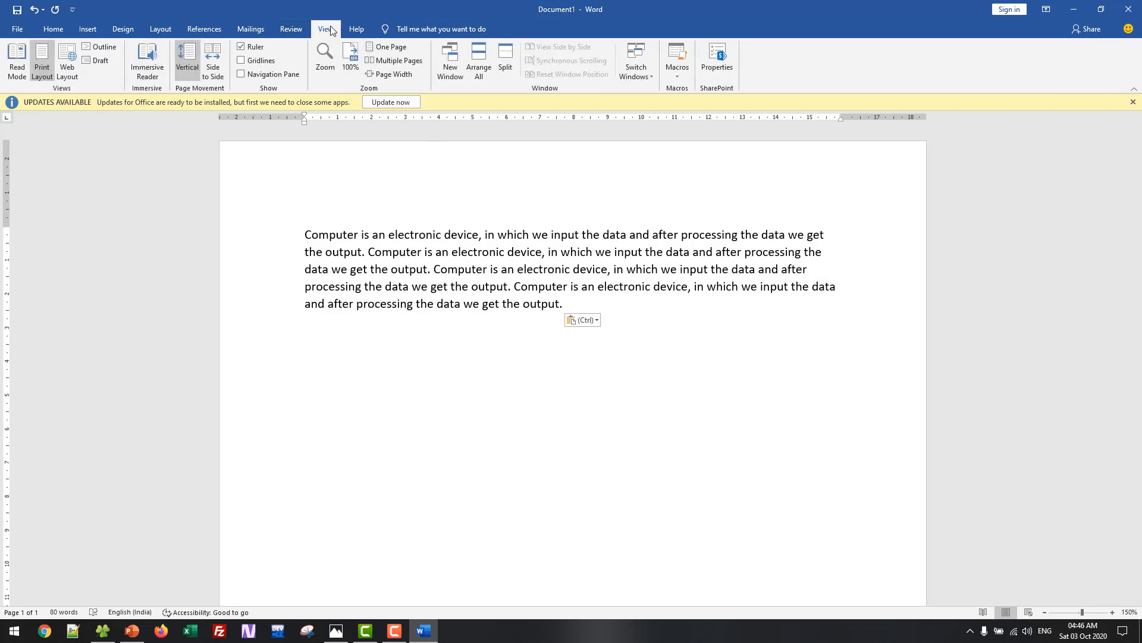
pyautogui.click(253, 61)
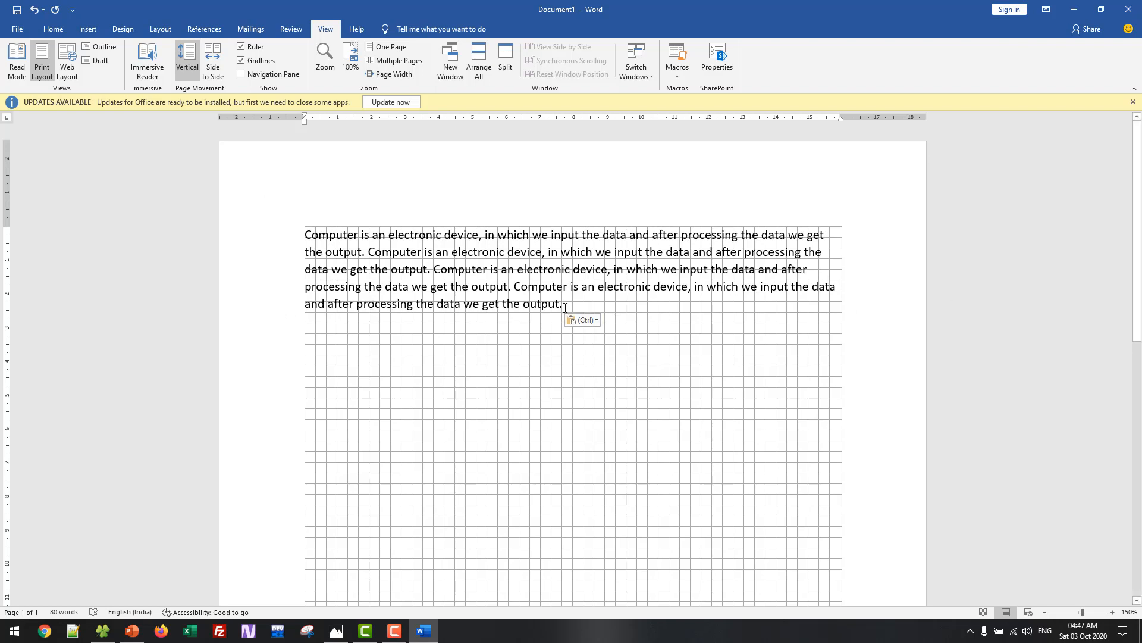
# Align the whole paragraph to the right margin, and change its alignment to centered
pyautogui.moveTo(513, 287); pyautogui.dragTo(305, 234)
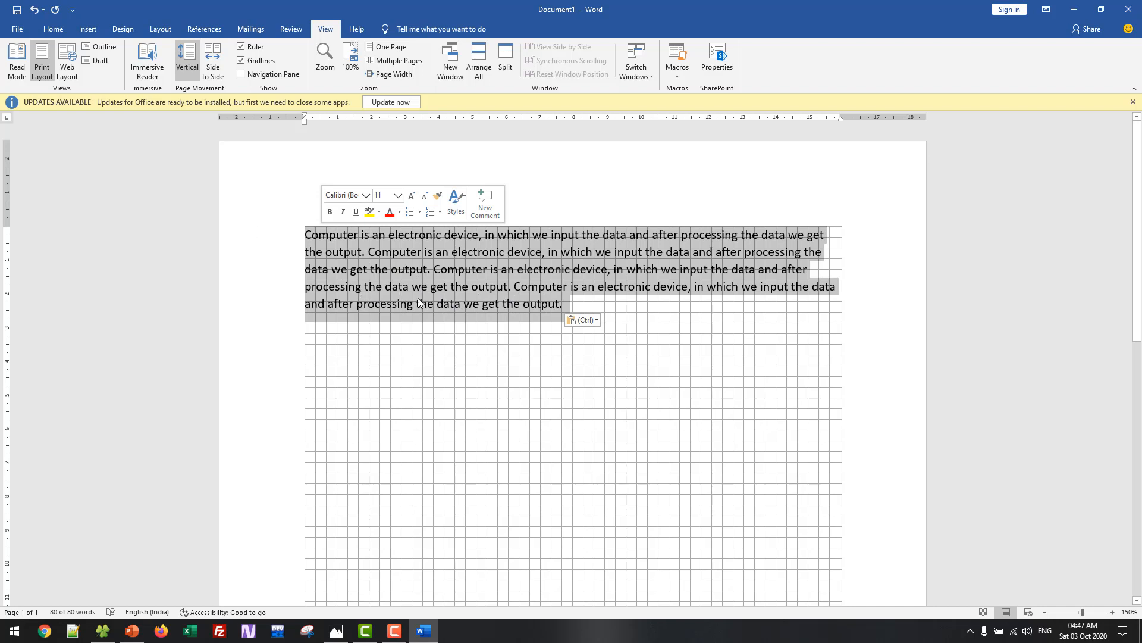
pyautogui.click(53, 29)
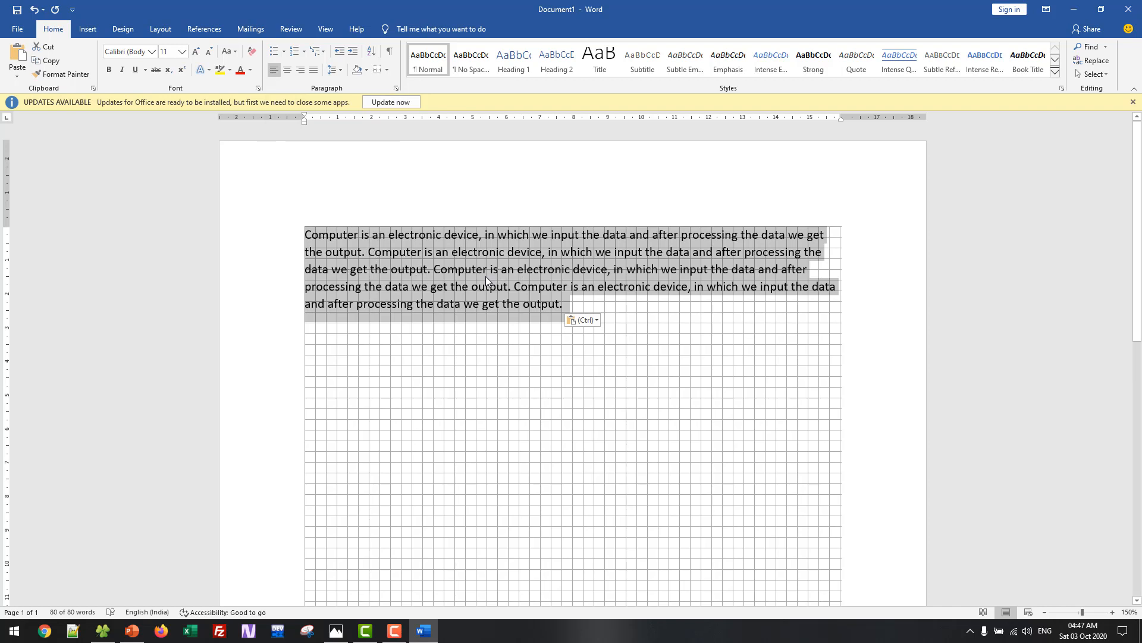
pyautogui.click(302, 72)
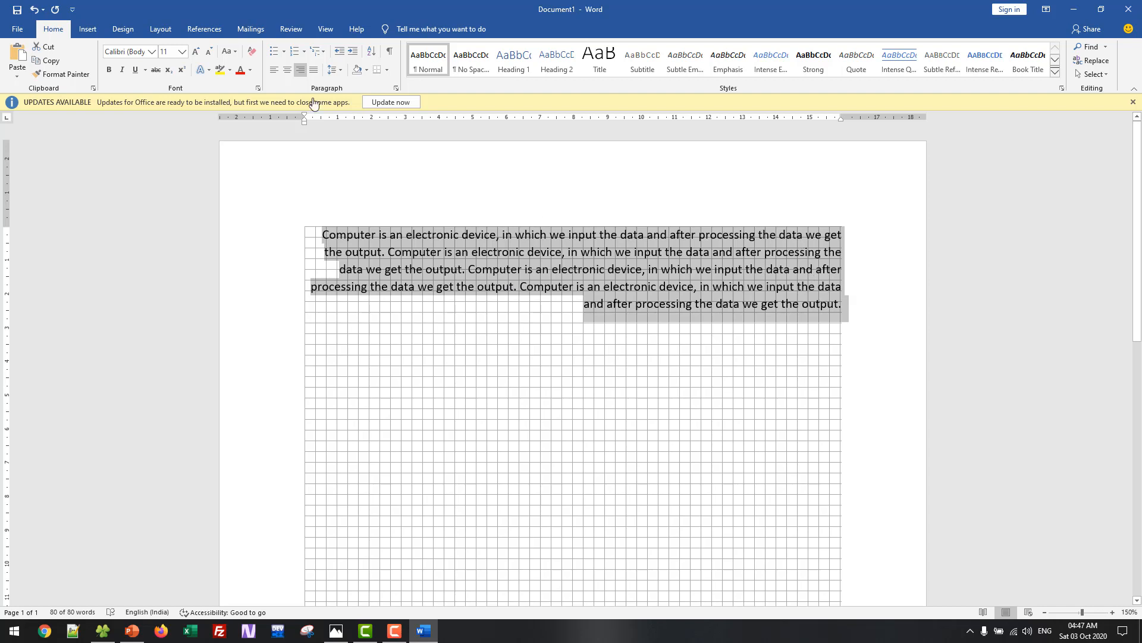
pyautogui.click(290, 76)
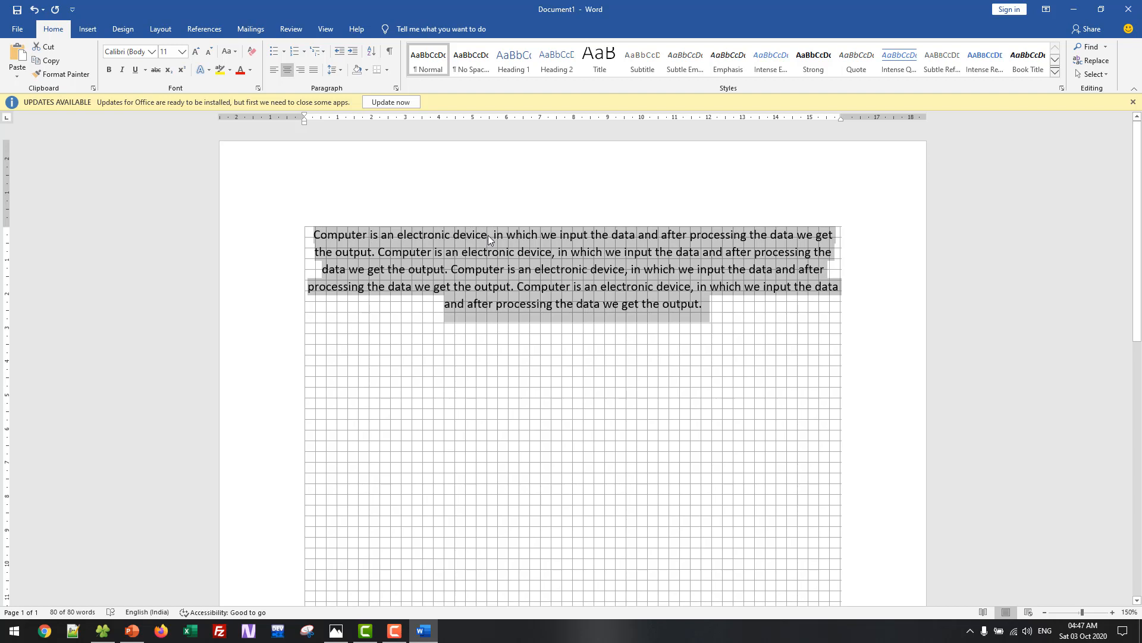
# Break the first line of the centered paragraph after "in which we", and rejoin the text into one paragraph
pyautogui.click(552, 234)
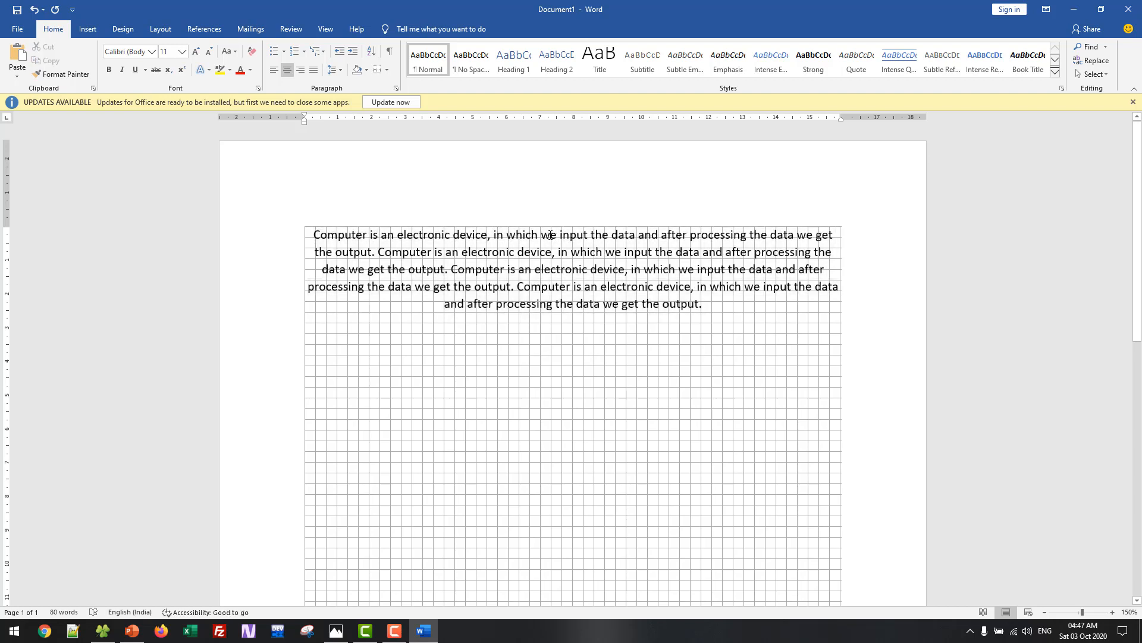
pyautogui.press('Return')
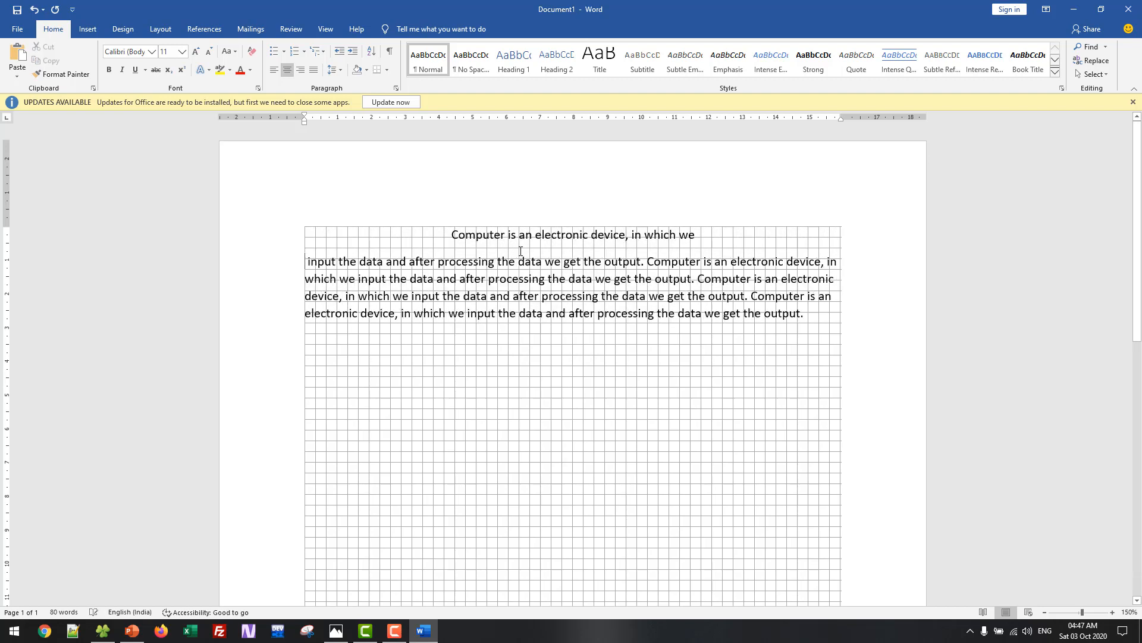
pyautogui.press('BackSpace')
pyautogui.press('Return')
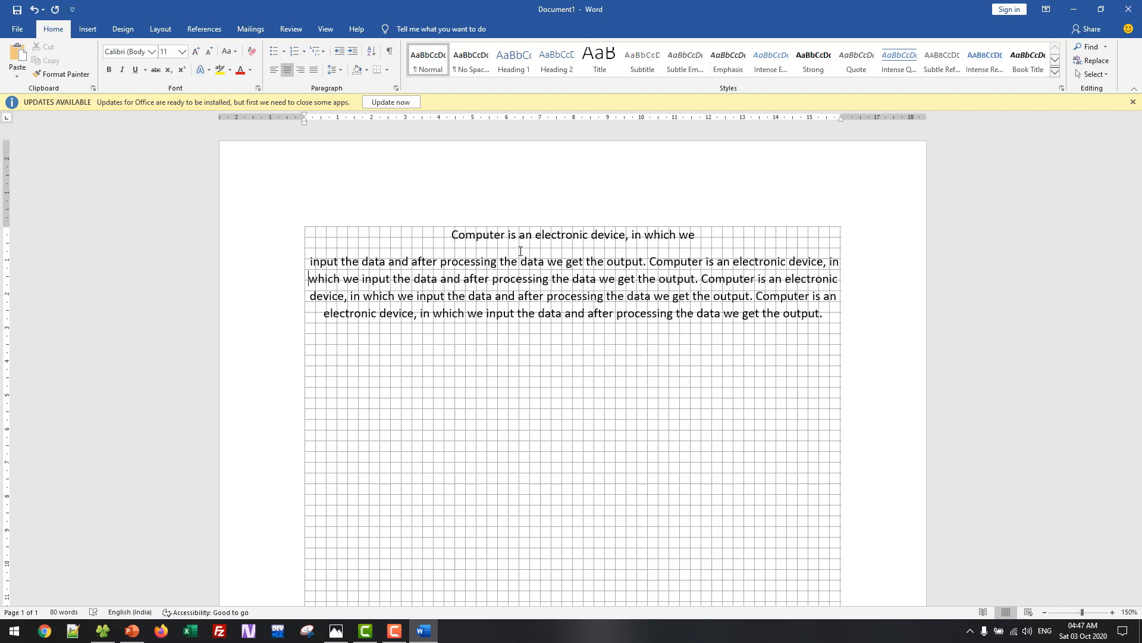
pyautogui.press('BackSpace')
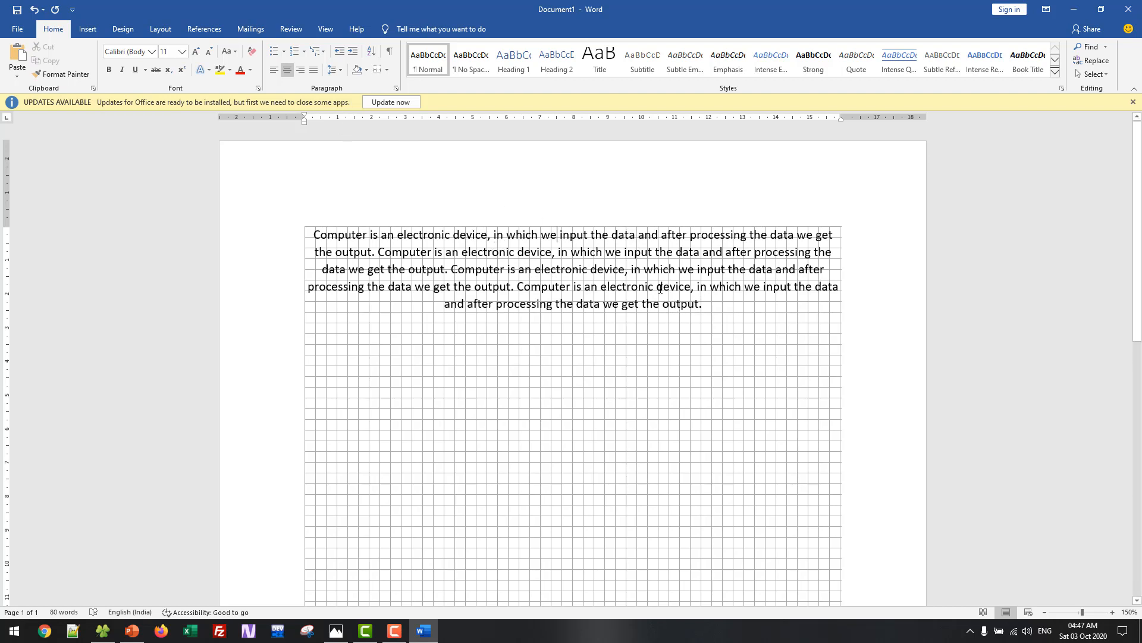
# Justify the whole paragraph and hide the page gridlines
pyautogui.moveTo(705, 305); pyautogui.dragTo(311, 235)
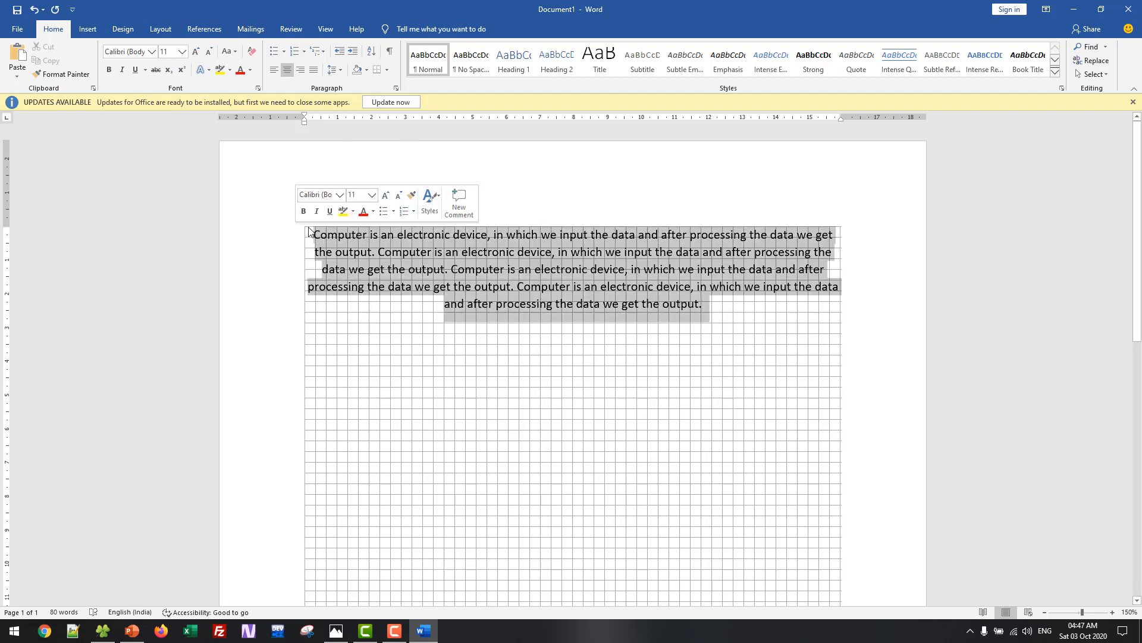
pyautogui.click(312, 71)
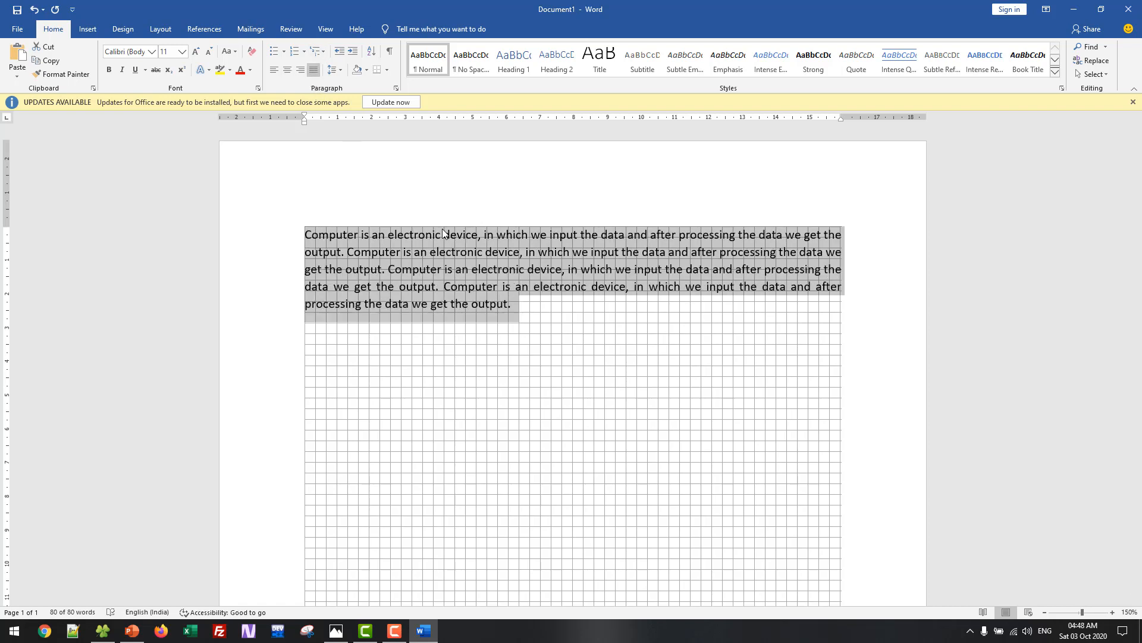
pyautogui.click(326, 29)
pyautogui.click(261, 62)
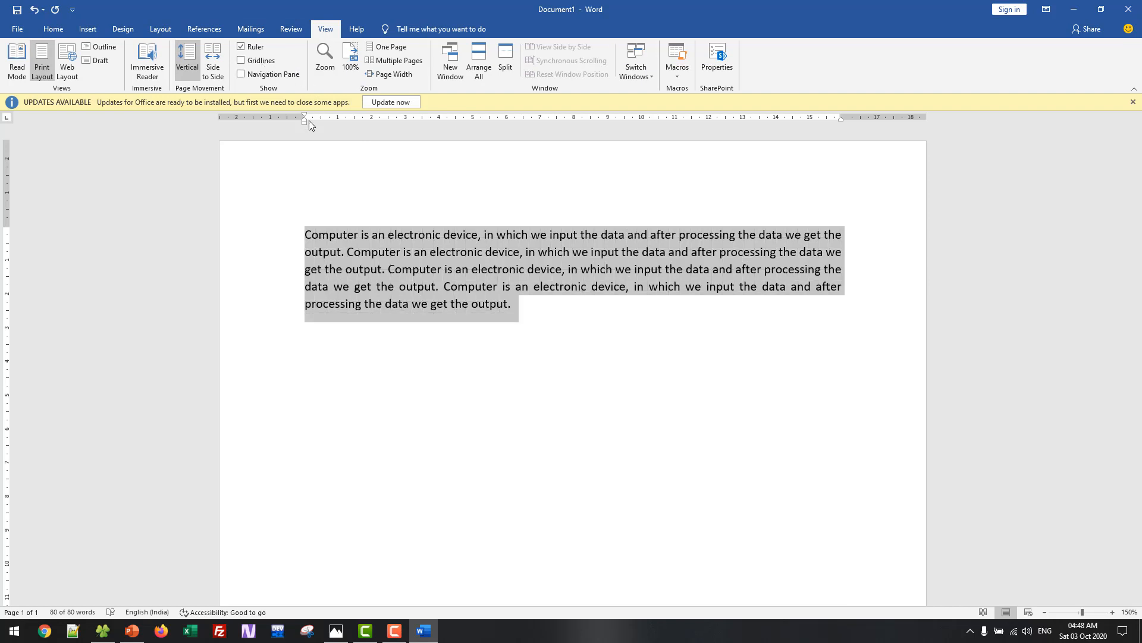
pyautogui.click(53, 29)
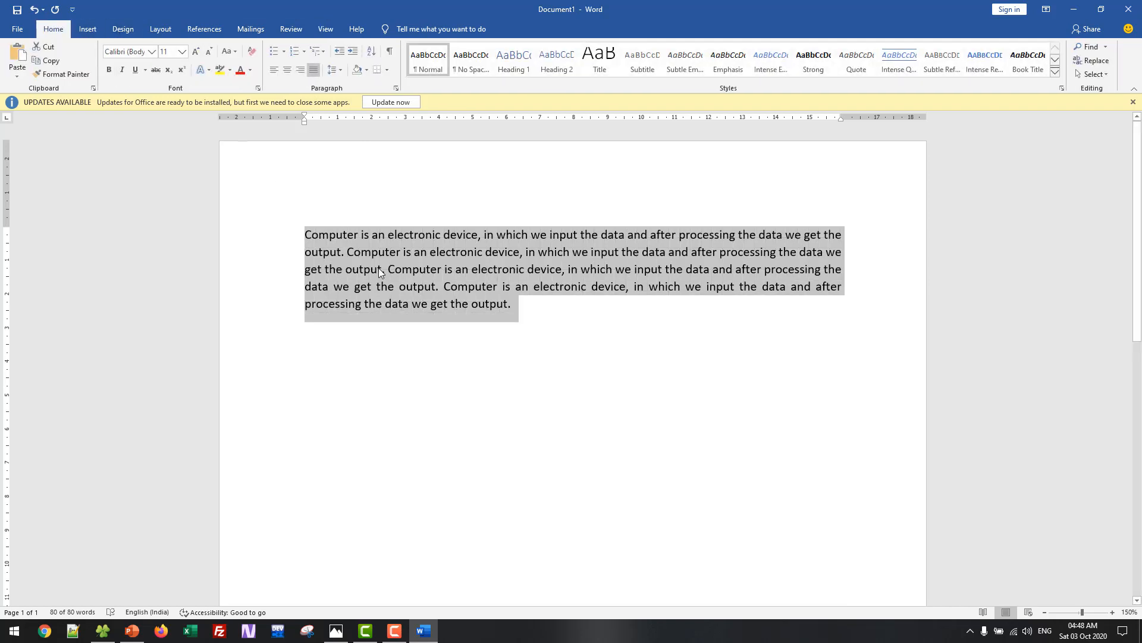
# Align the whole paragraph to the left for comparison, and set it back to justified
pyautogui.click(417, 291)
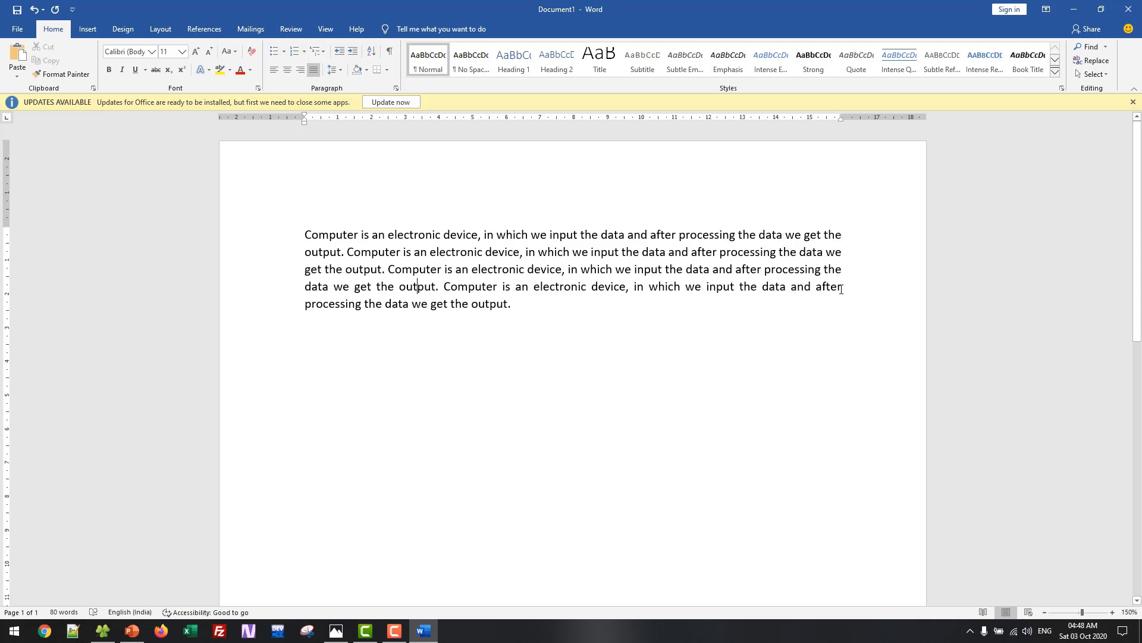
pyautogui.moveTo(305, 235); pyautogui.dragTo(363, 303)
pyautogui.click(312, 241)
pyautogui.moveTo(515, 306); pyautogui.dragTo(321, 183)
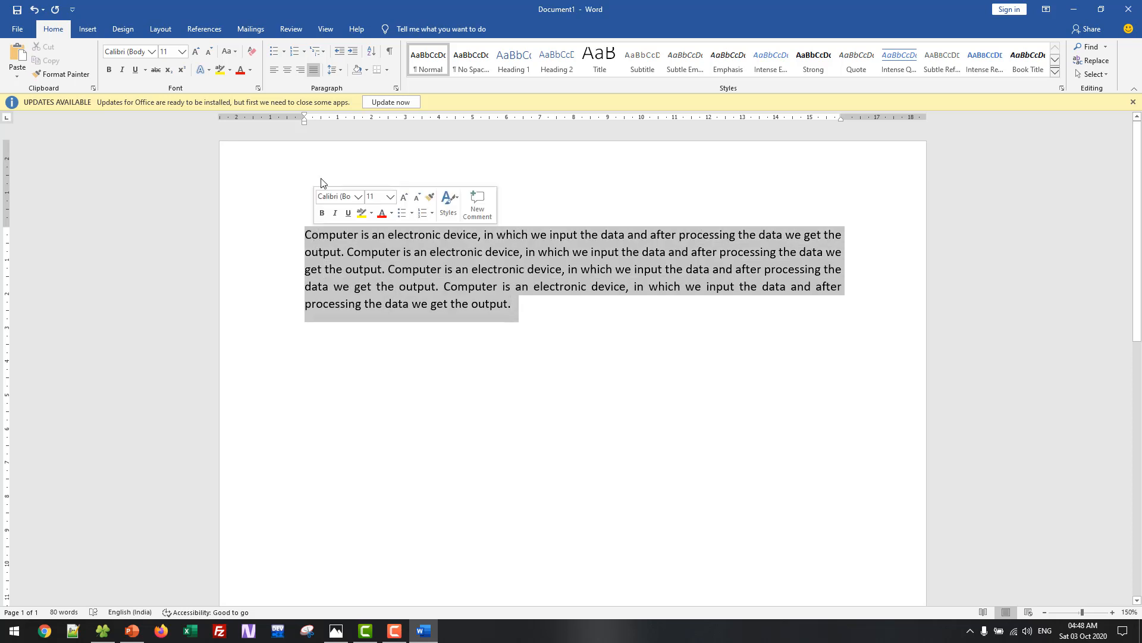
pyautogui.click(274, 70)
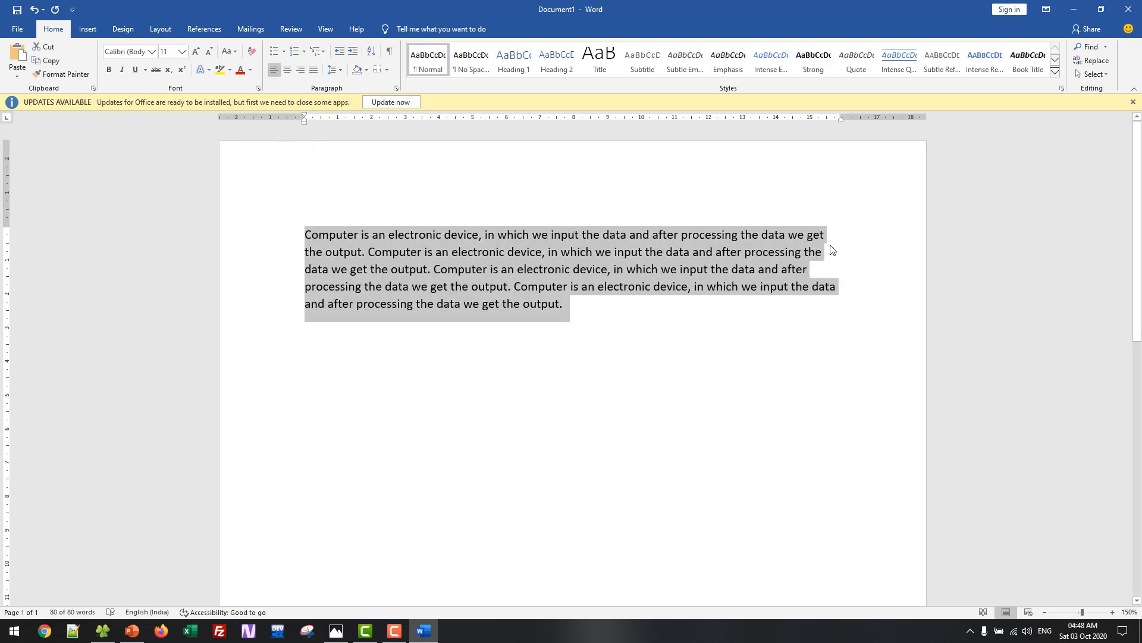
pyautogui.click(313, 71)
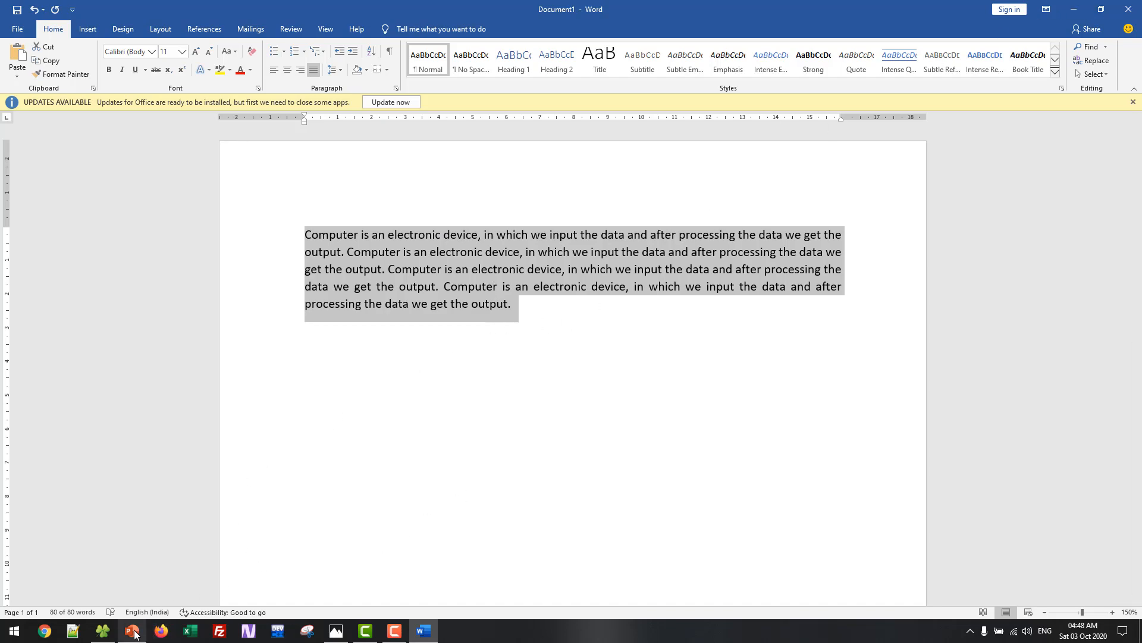
# Switch to the PowerPoint presentation, read the Text Formatting topics on slide 6 at full window size, and return to the Word document
pyautogui.moveTo(132, 630)
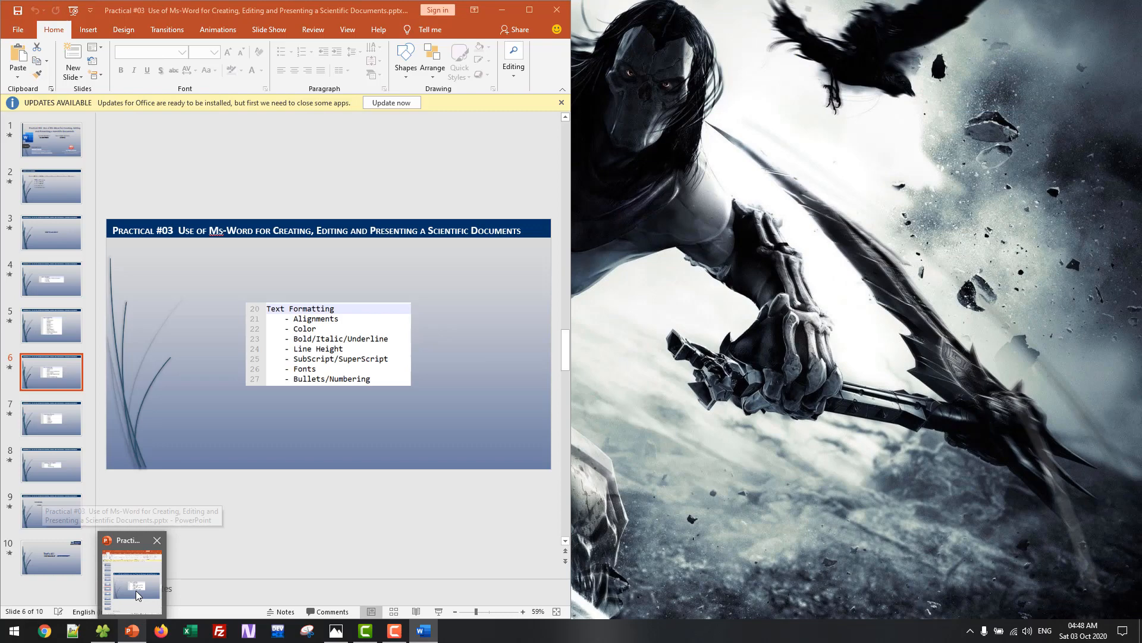
pyautogui.click(135, 595)
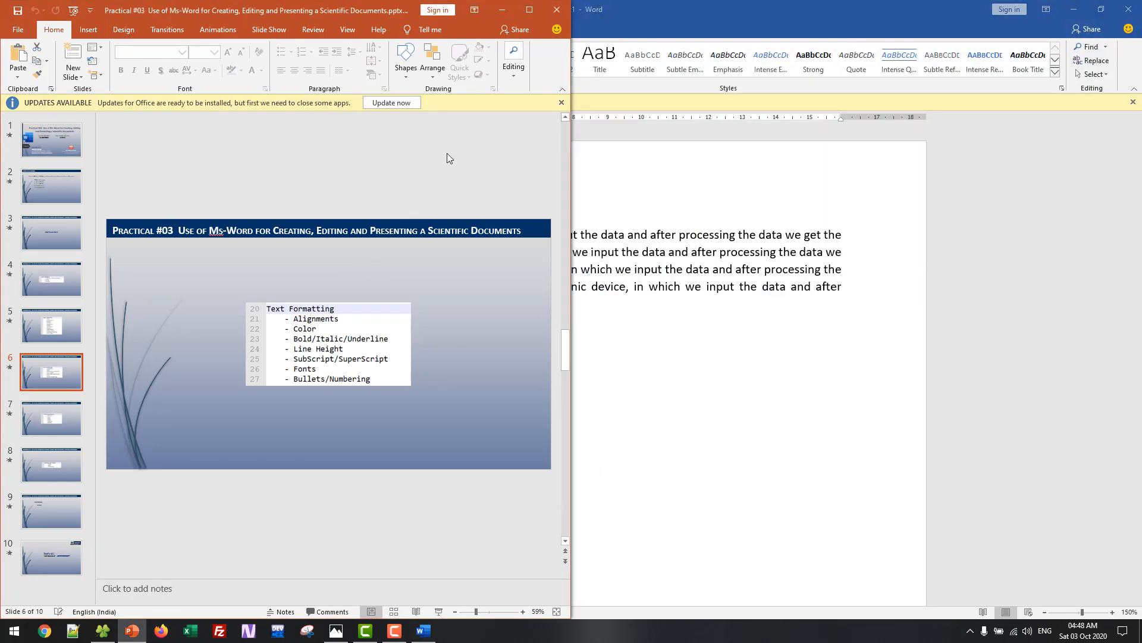
pyautogui.click(530, 10)
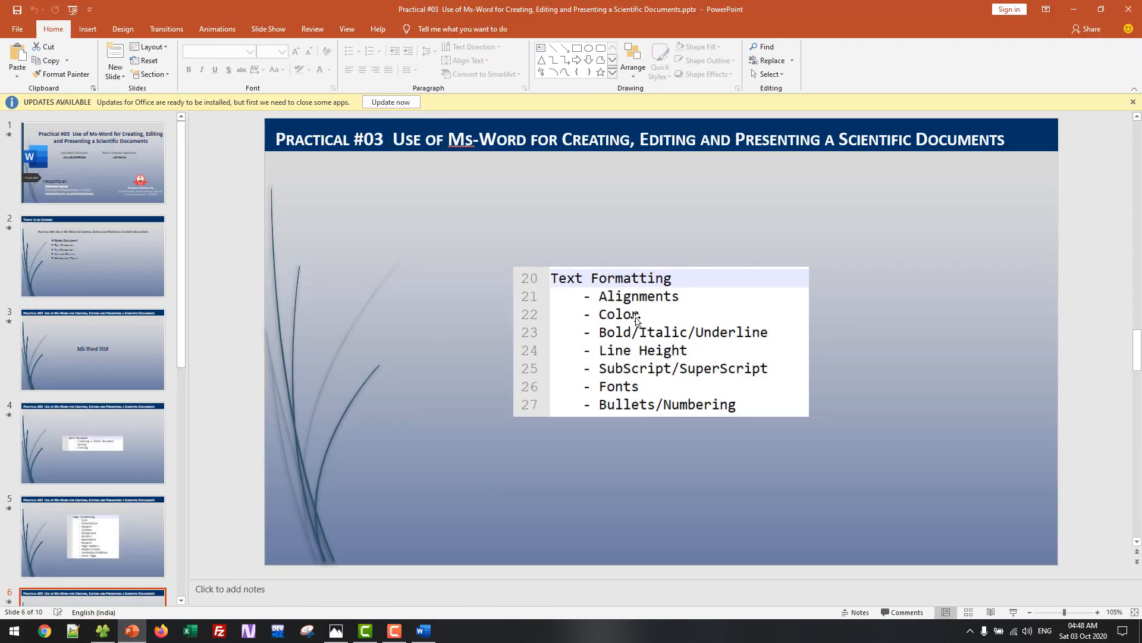
pyautogui.click(1073, 12)
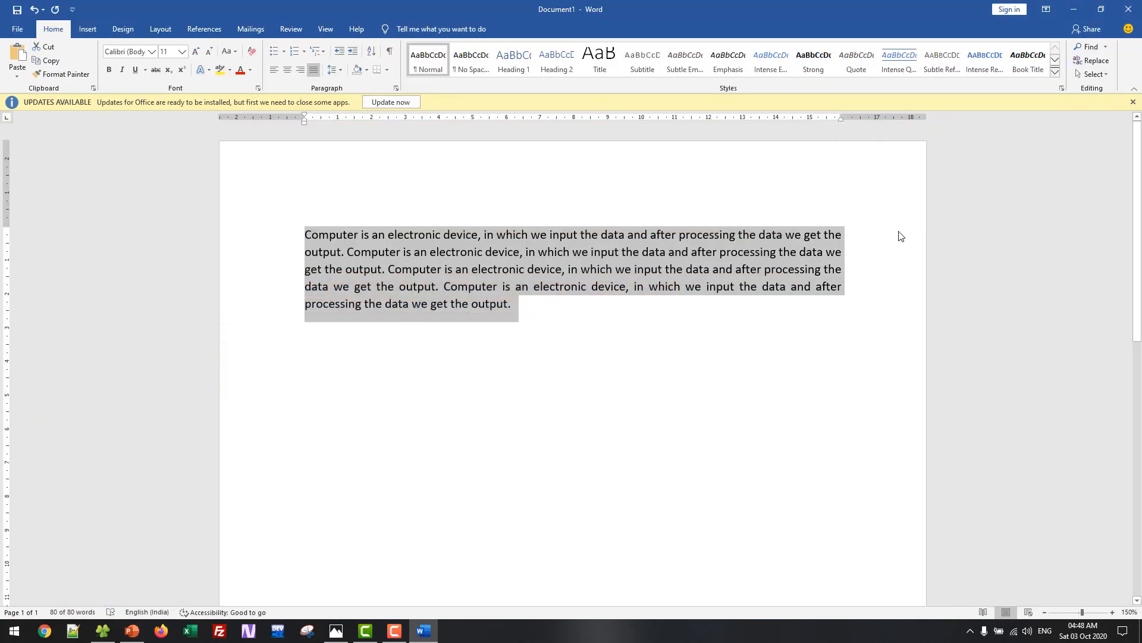
# Give the word "Computer" in the paragraph's fourth line a custom dark blue font colour, RGB 27, 21, 143
pyautogui.click(583, 329)
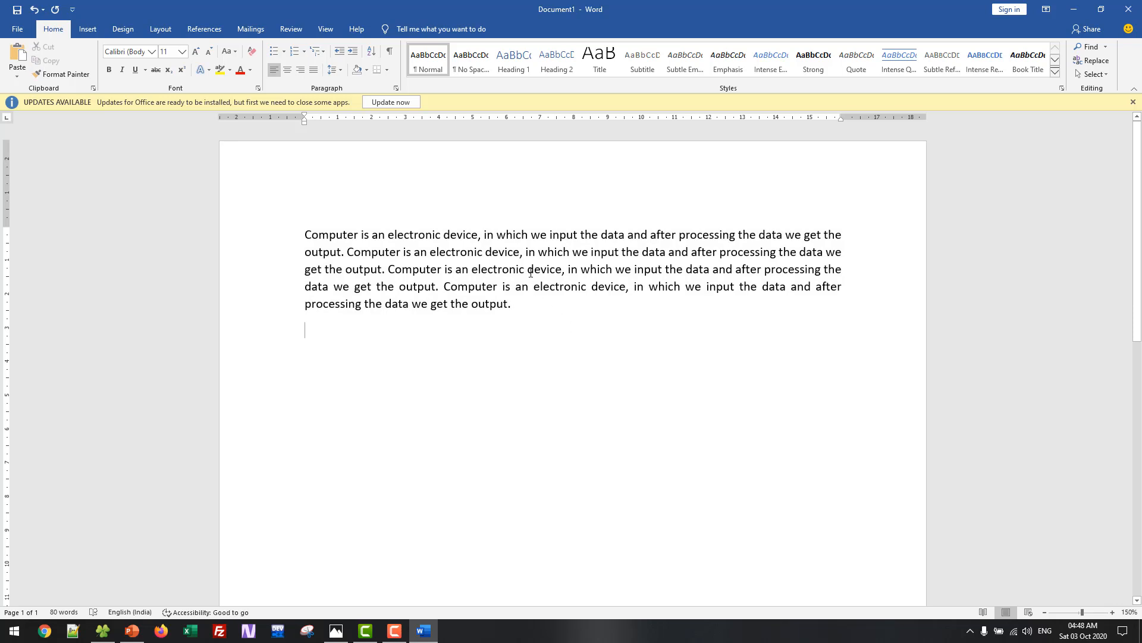
pyautogui.scroll(3, 530, 272)
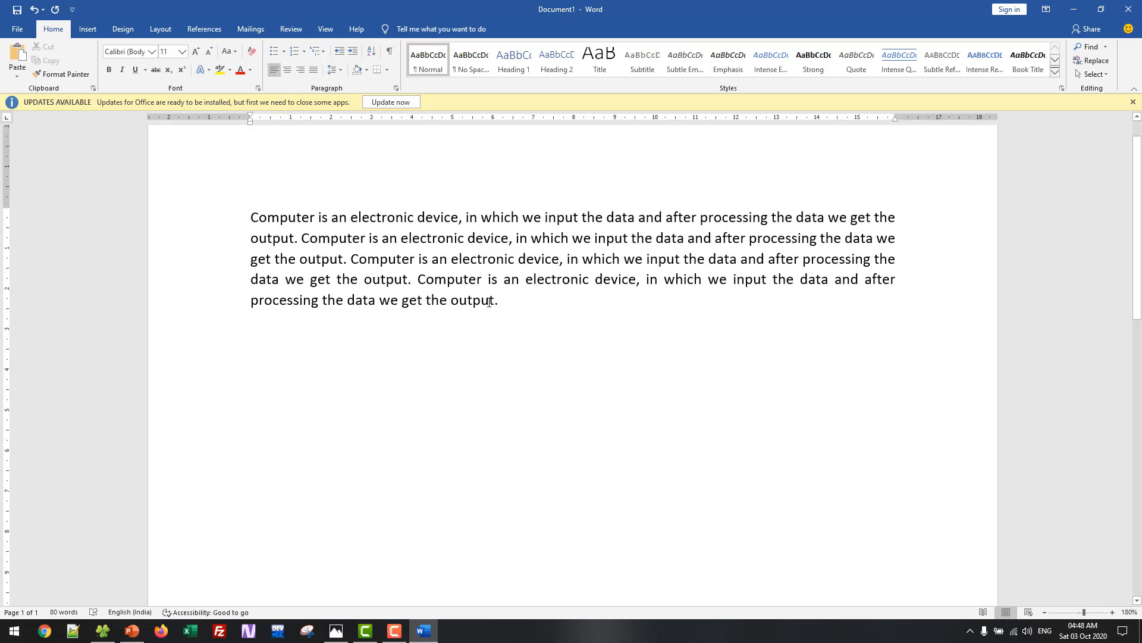
pyautogui.moveTo(418, 278); pyautogui.dragTo(481, 274)
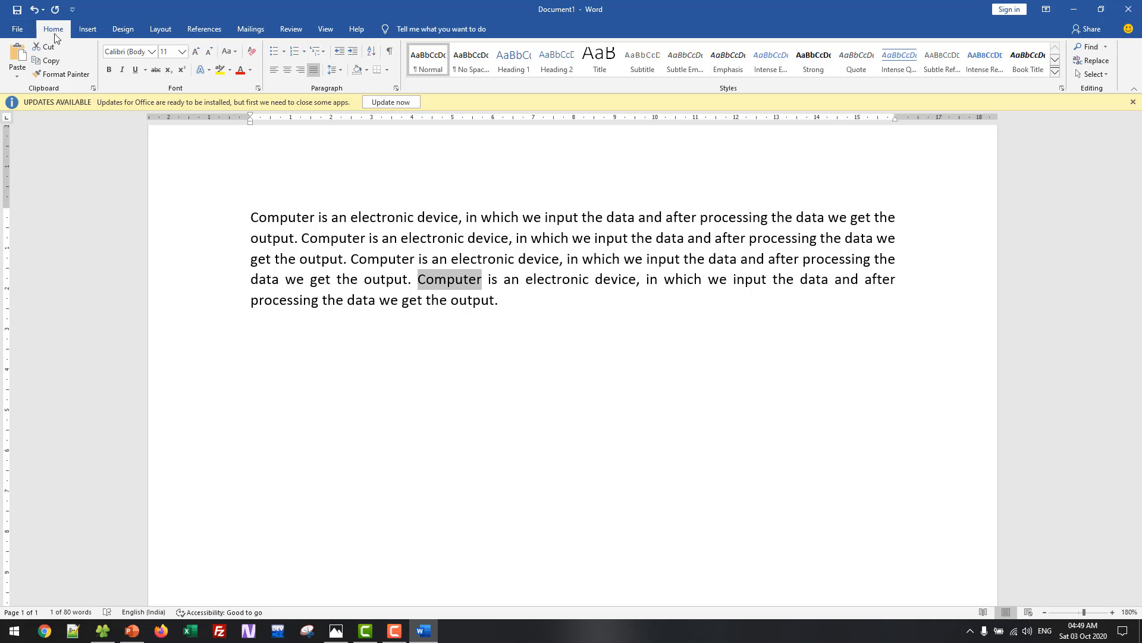
pyautogui.click(252, 73)
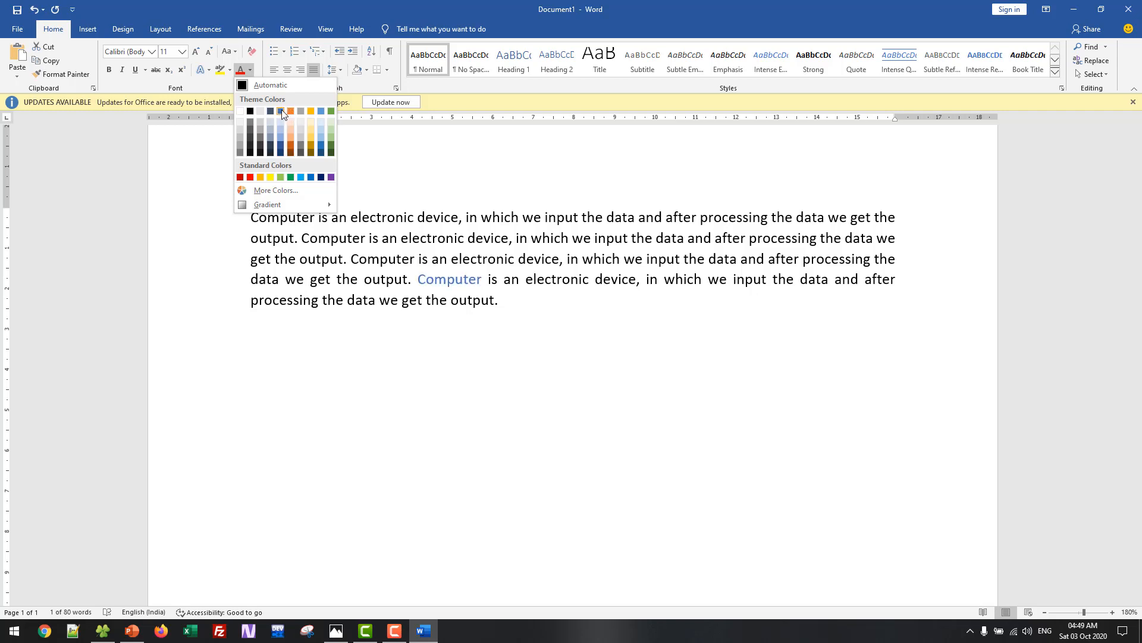
pyautogui.click(277, 190)
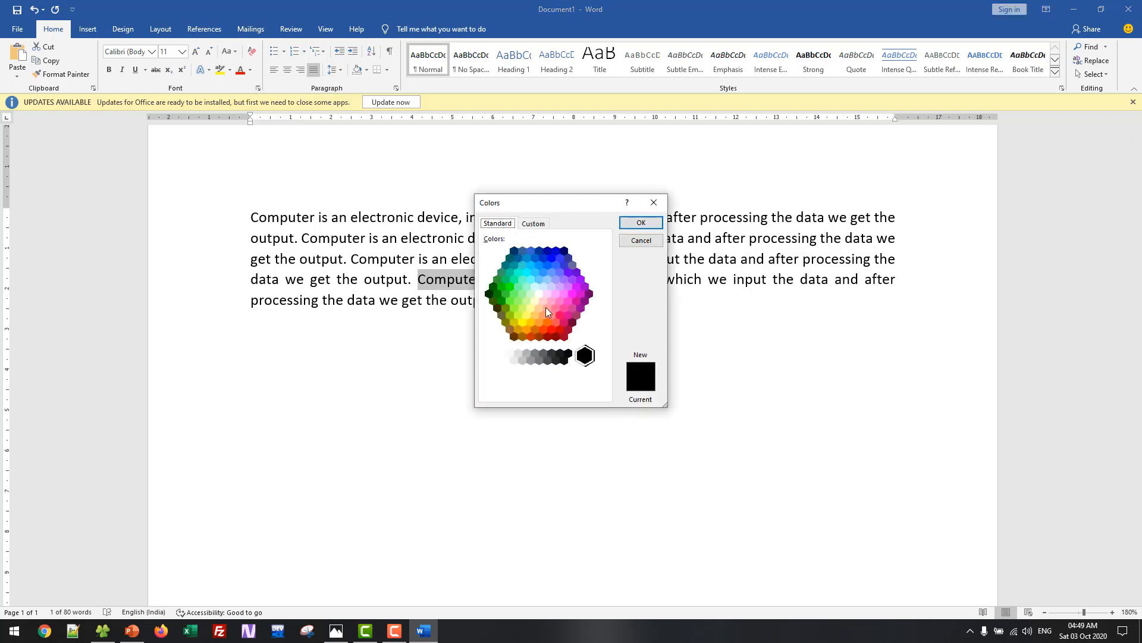
pyautogui.click(535, 225)
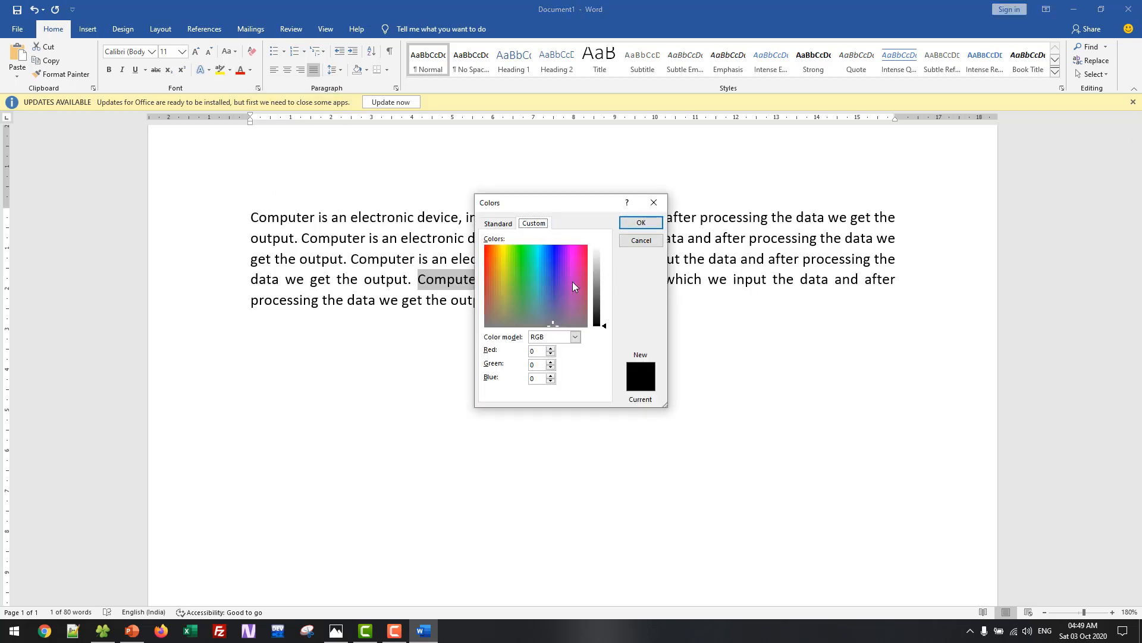
pyautogui.click(553, 259)
pyautogui.moveTo(600, 304)
pyautogui.mouseDown()
pyautogui.moveTo(595, 267)
pyautogui.moveTo(607, 300)
pyautogui.mouseUp()
pyautogui.click(554, 265)
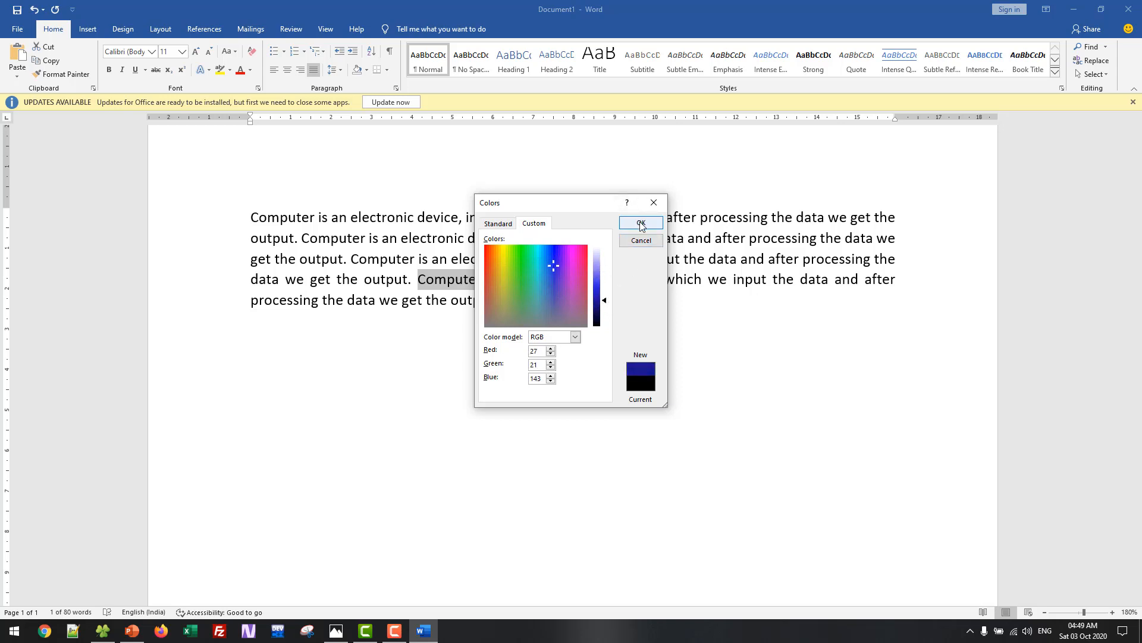
pyautogui.click(641, 222)
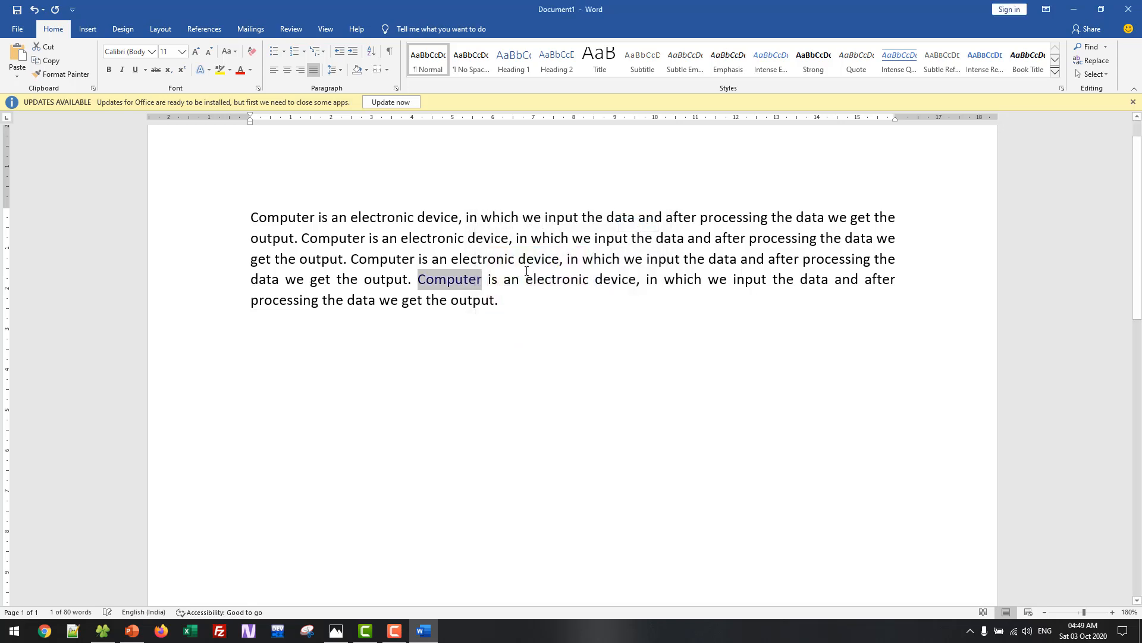
pyautogui.click(525, 279)
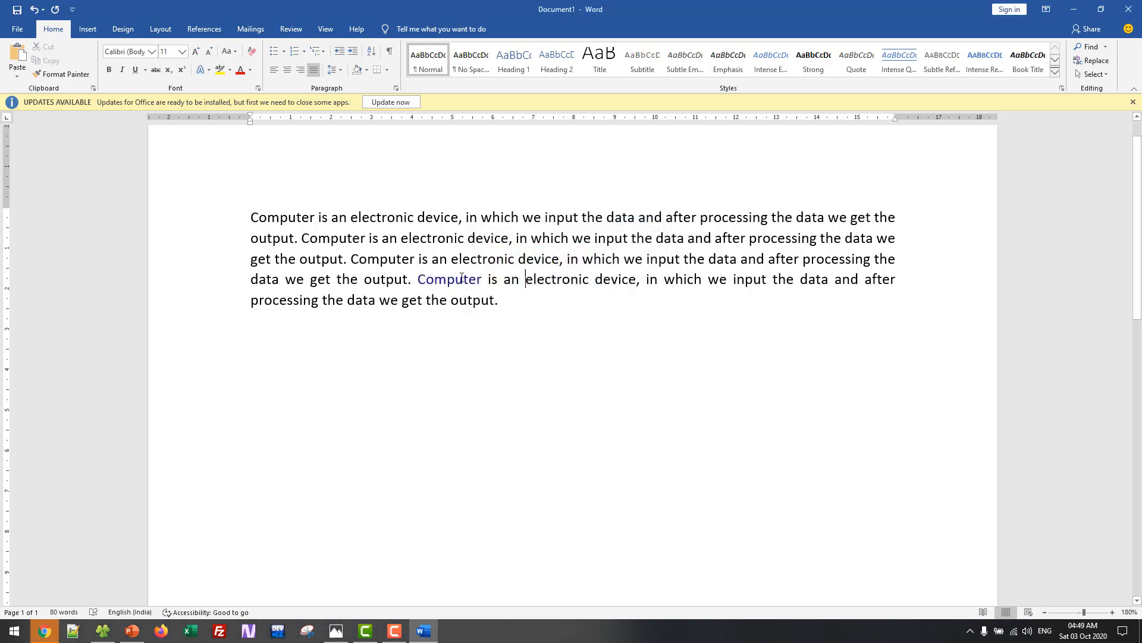
# Set the font colour of the whole paragraph to the standard Dark Blue
pyautogui.doubleClick(421, 279)
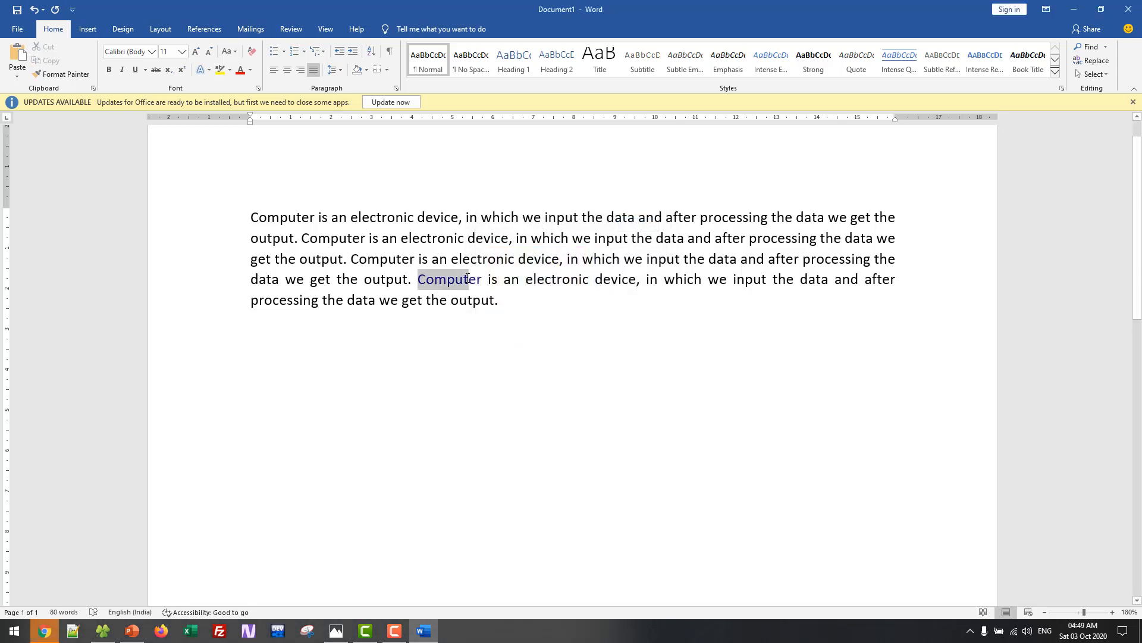
pyautogui.moveTo(499, 300); pyautogui.dragTo(251, 216)
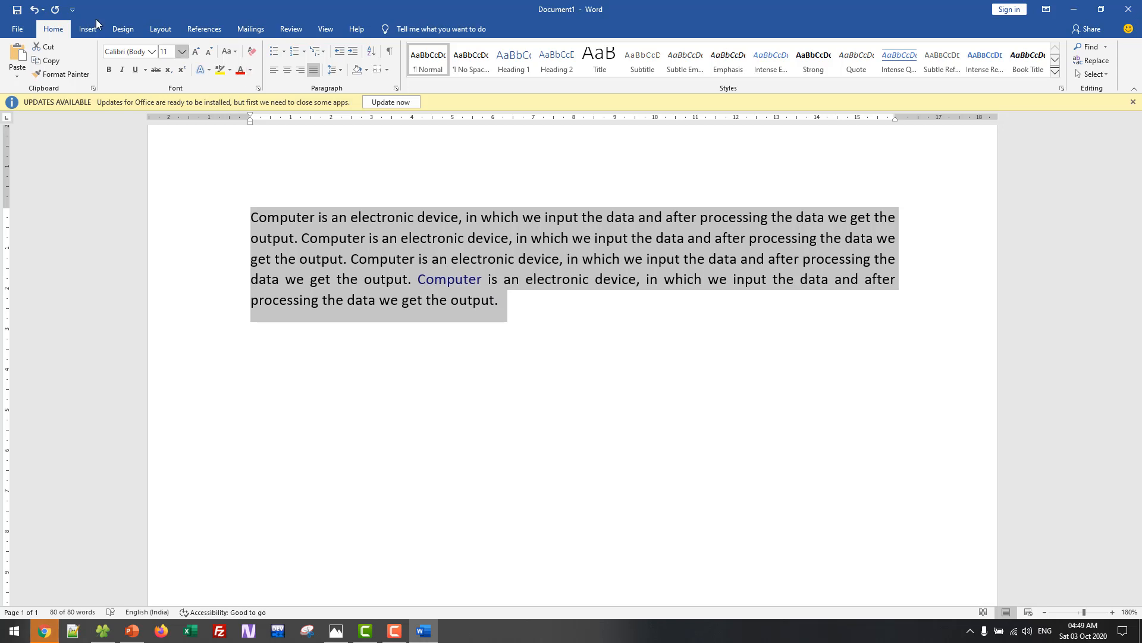
pyautogui.click(252, 70)
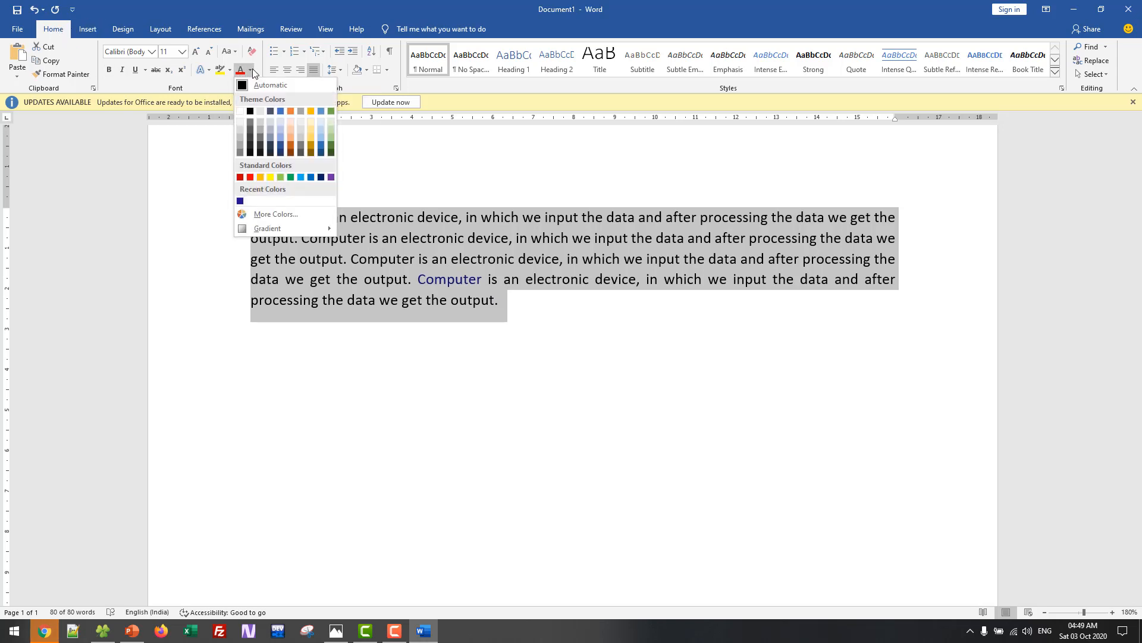
pyautogui.click(321, 176)
pyautogui.click(531, 294)
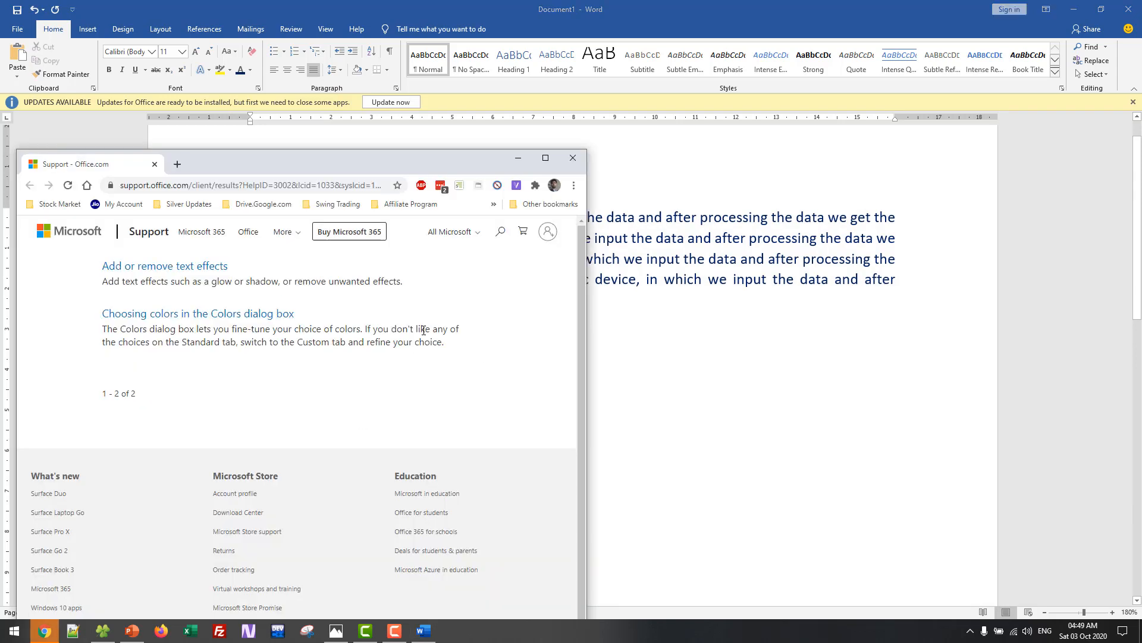
# Close the Office support page, review the Text Formatting topics in the PowerPoint presentation, and return to the Word document
pyautogui.click(570, 159)
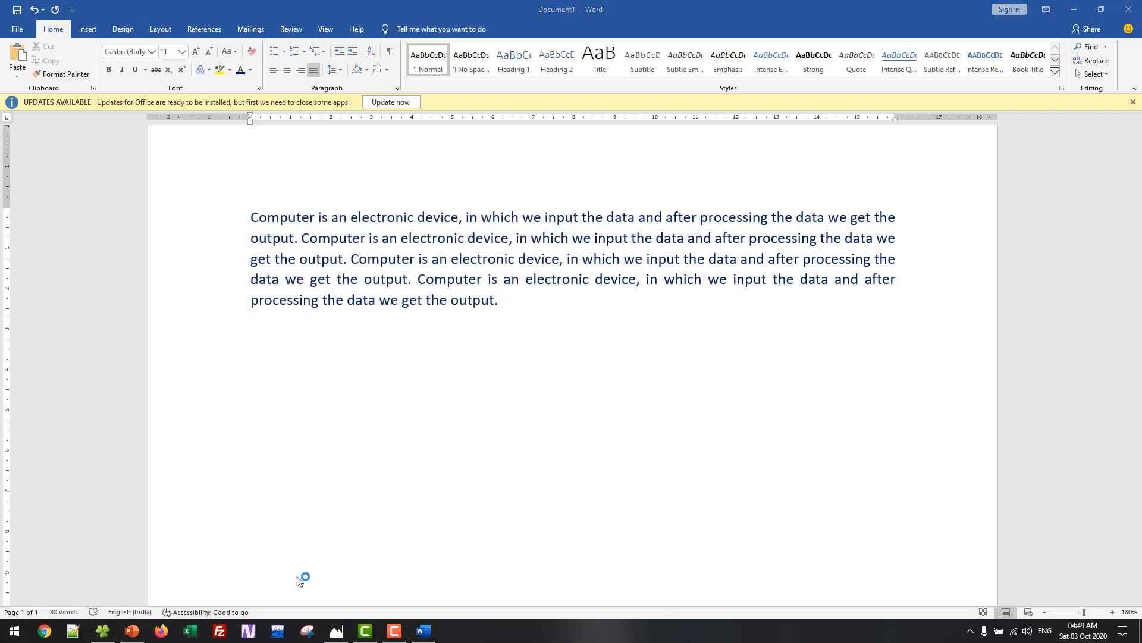
pyautogui.click(132, 632)
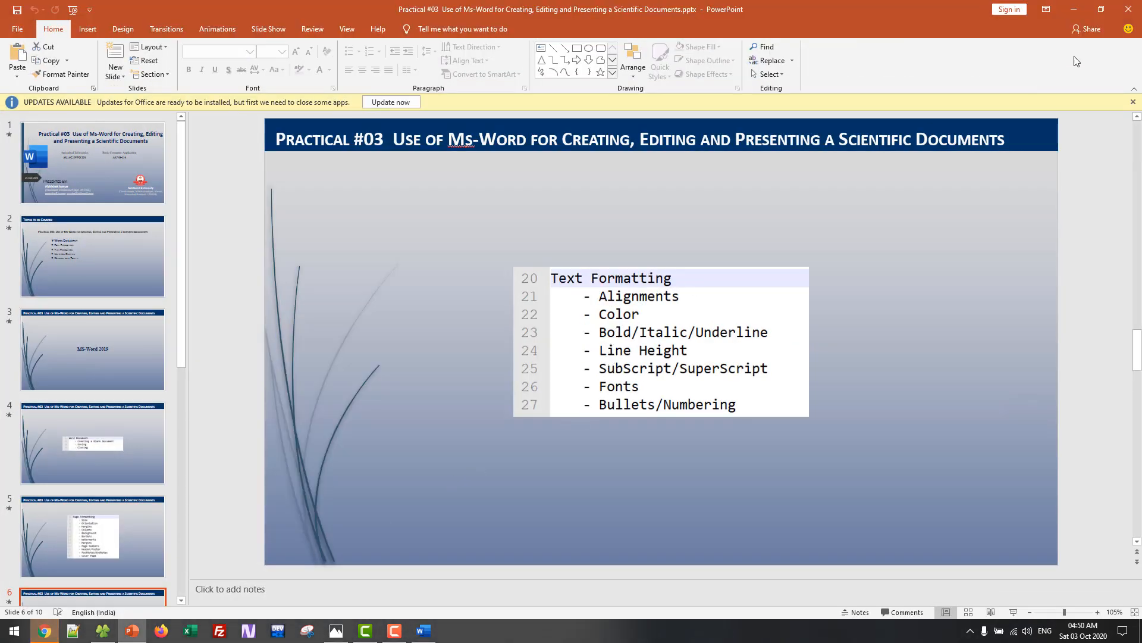
pyautogui.click(1074, 9)
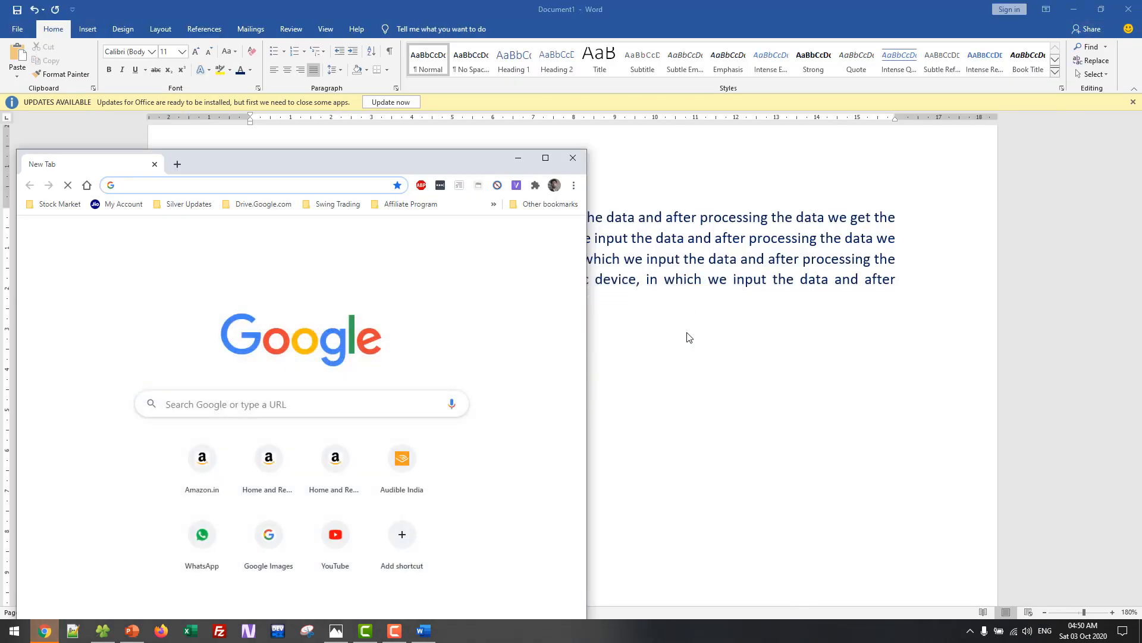
pyautogui.click(517, 157)
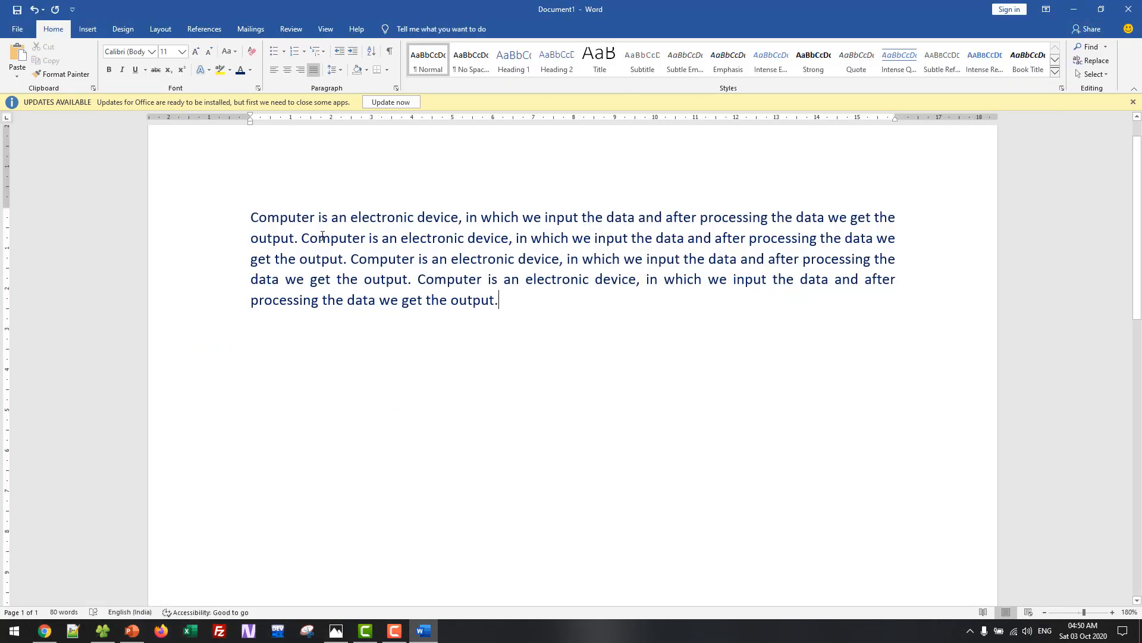
# Bold the first word "Computer" and italicize the text from "in which we input" through "Computer is an electronic device" in the second line
pyautogui.moveTo(250, 217); pyautogui.dragTo(315, 218)
pyautogui.keyDown('ctrl'); pyautogui.scroll(5, 344, 469); pyautogui.keyUp('ctrl')
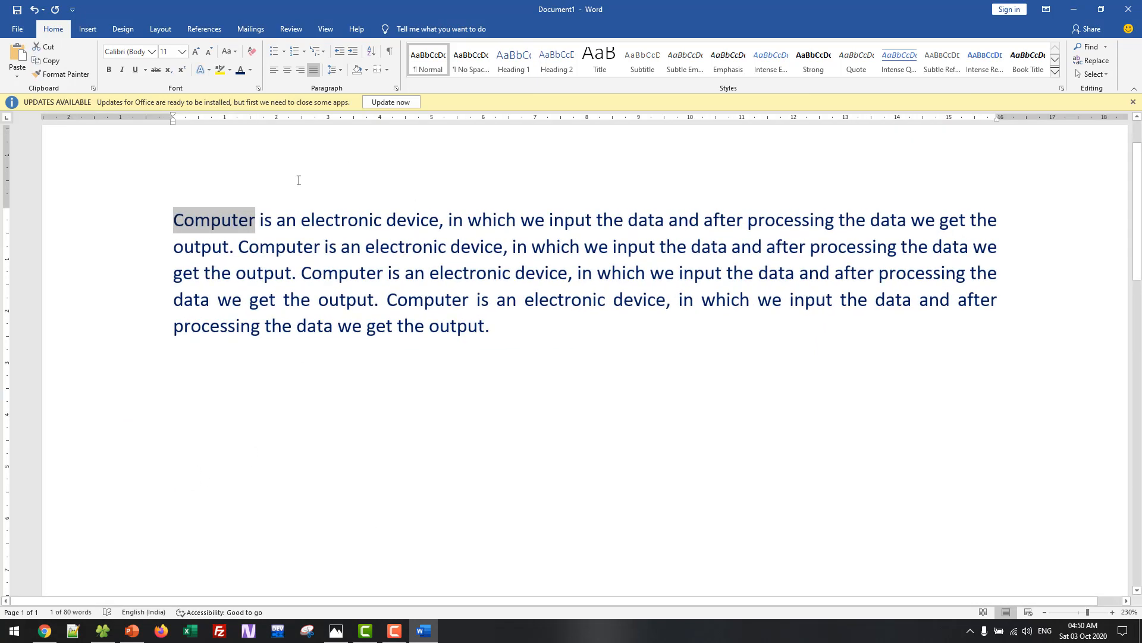
pyautogui.click(111, 70)
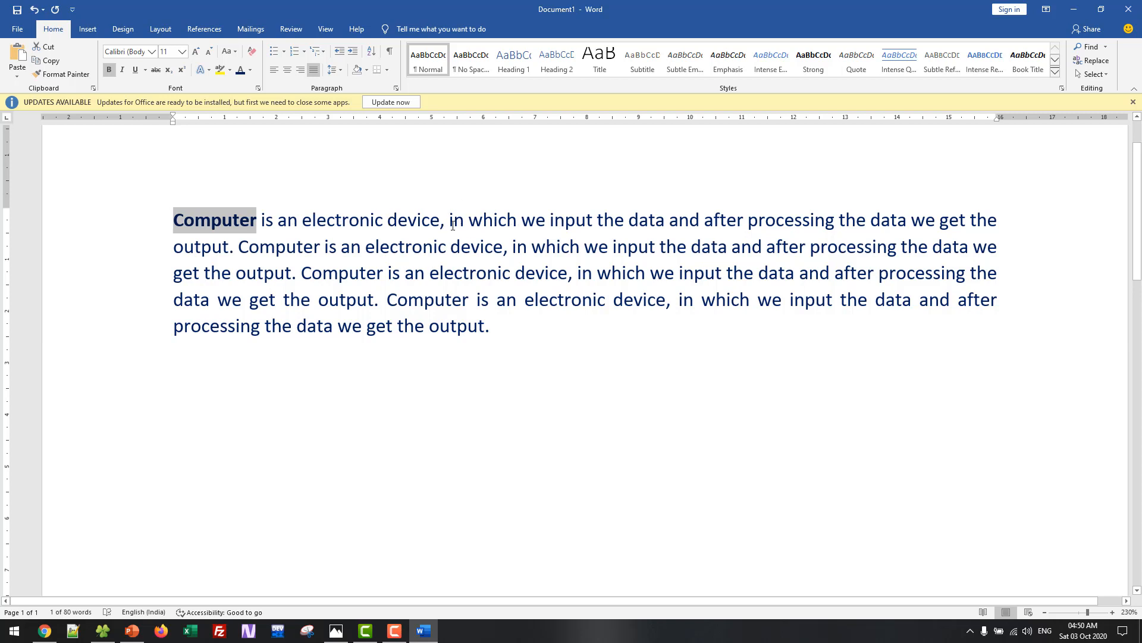
pyautogui.moveTo(451, 221); pyautogui.dragTo(504, 241)
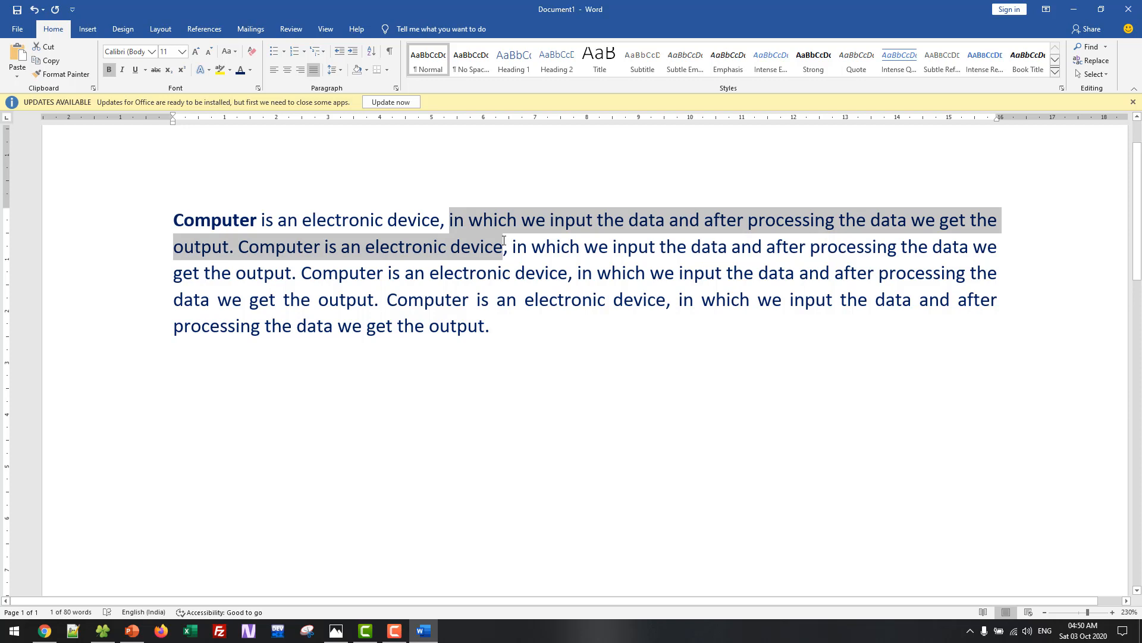
pyautogui.click(123, 71)
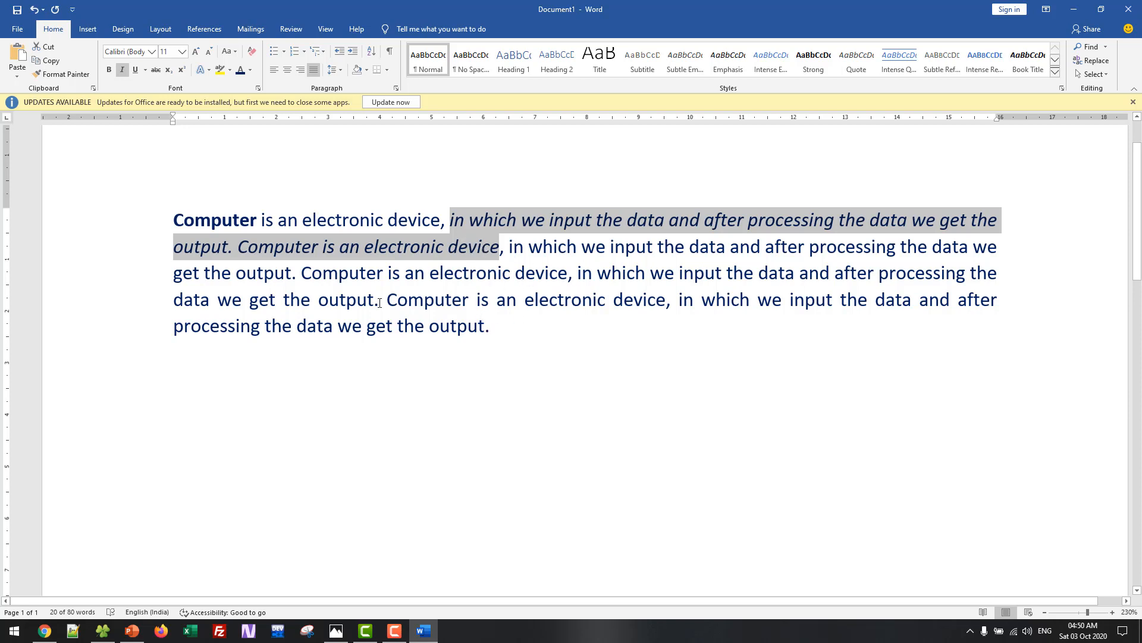
# Apply a thick underline to "Computer is an electronic device" in the paragraph's fourth line
pyautogui.moveTo(387, 301); pyautogui.dragTo(665, 300)
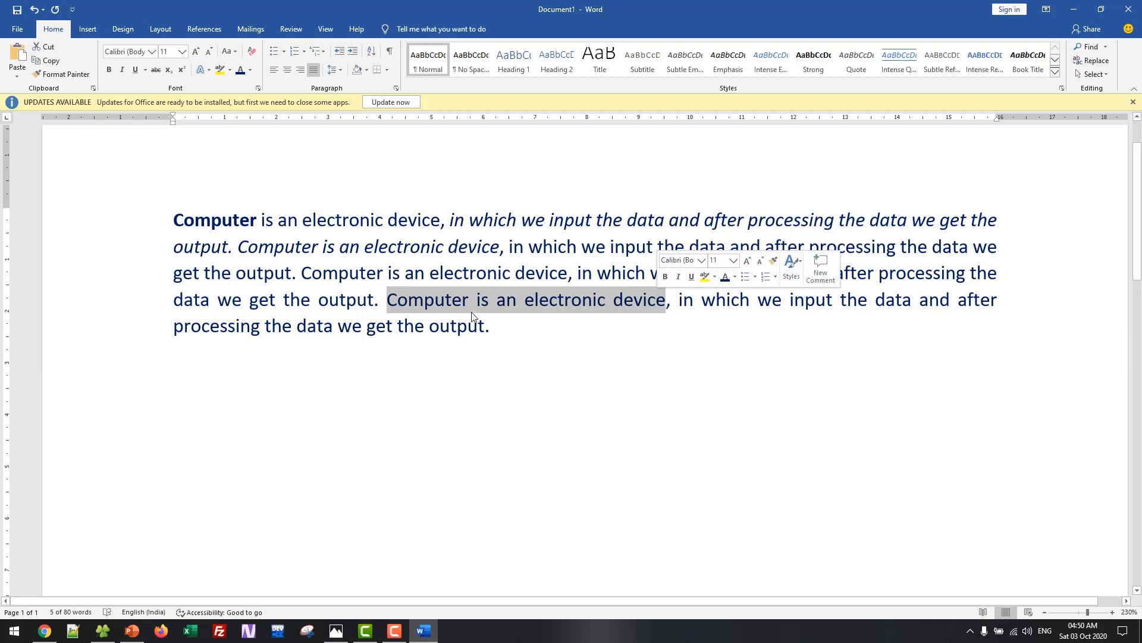
pyautogui.click(136, 70)
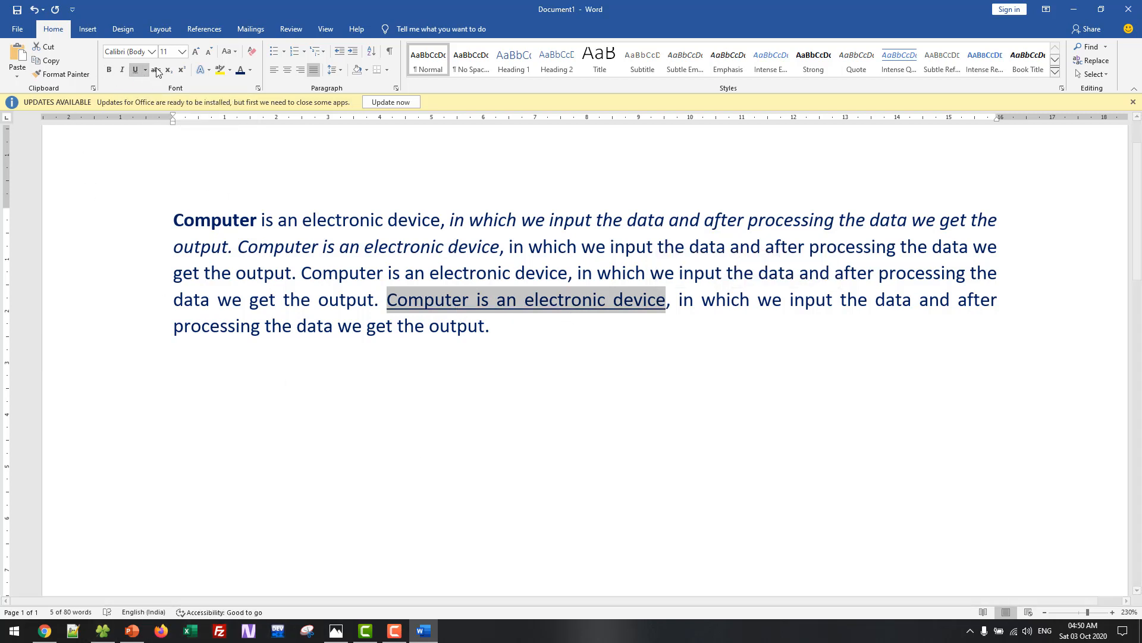
pyautogui.click(145, 71)
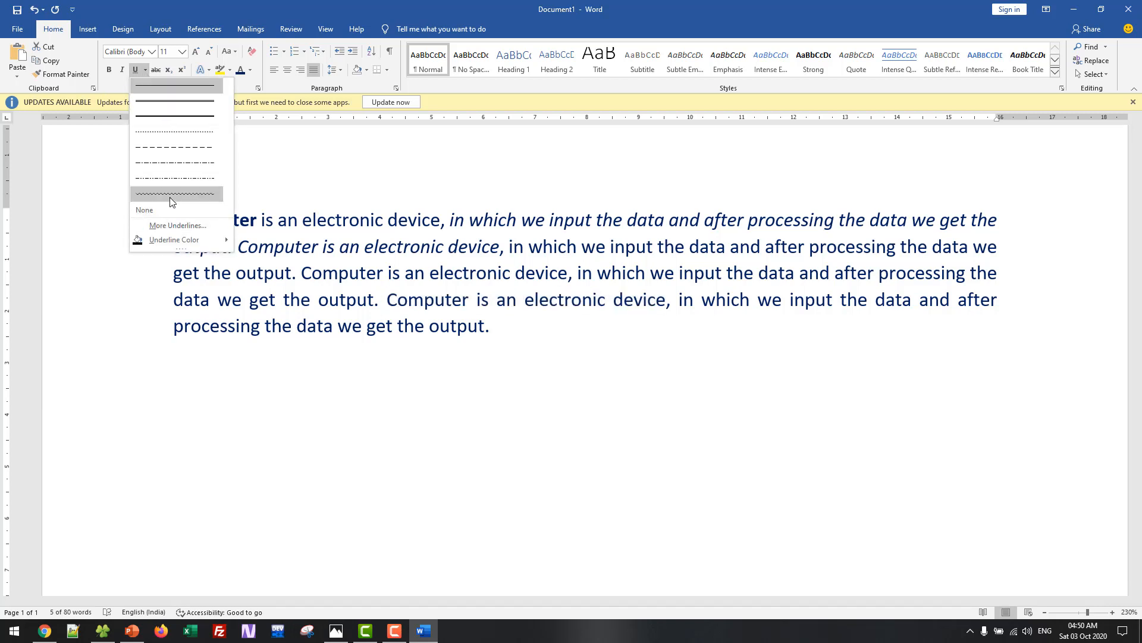
pyautogui.click(169, 114)
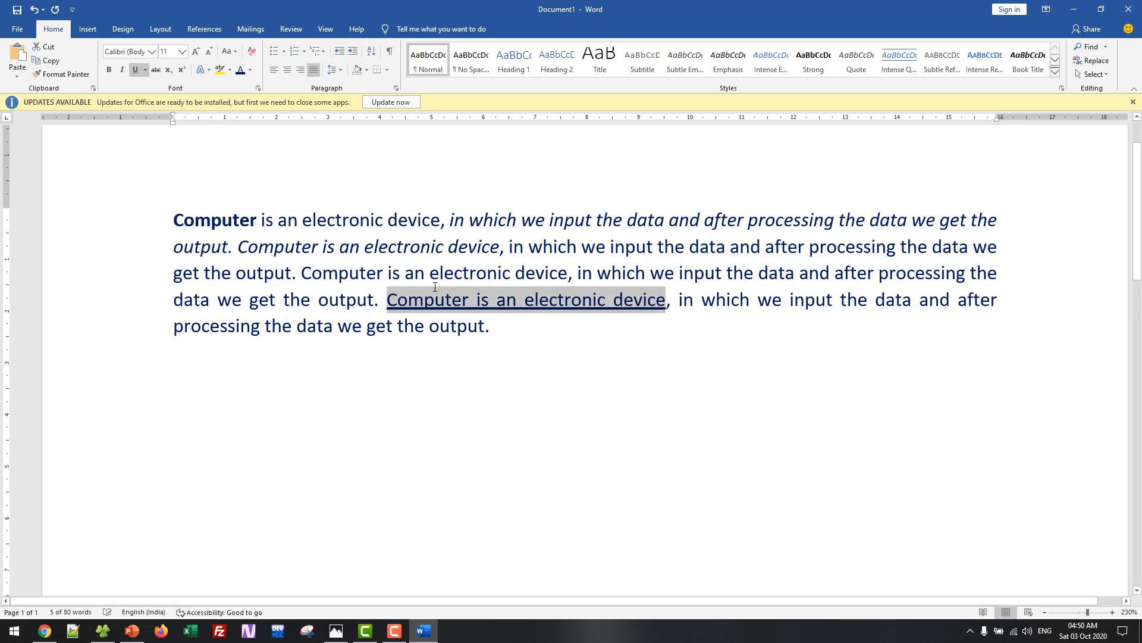
# Enter the text "Computer ₹57,000 to" on the empty line below the paragraph
pyautogui.click(582, 377)
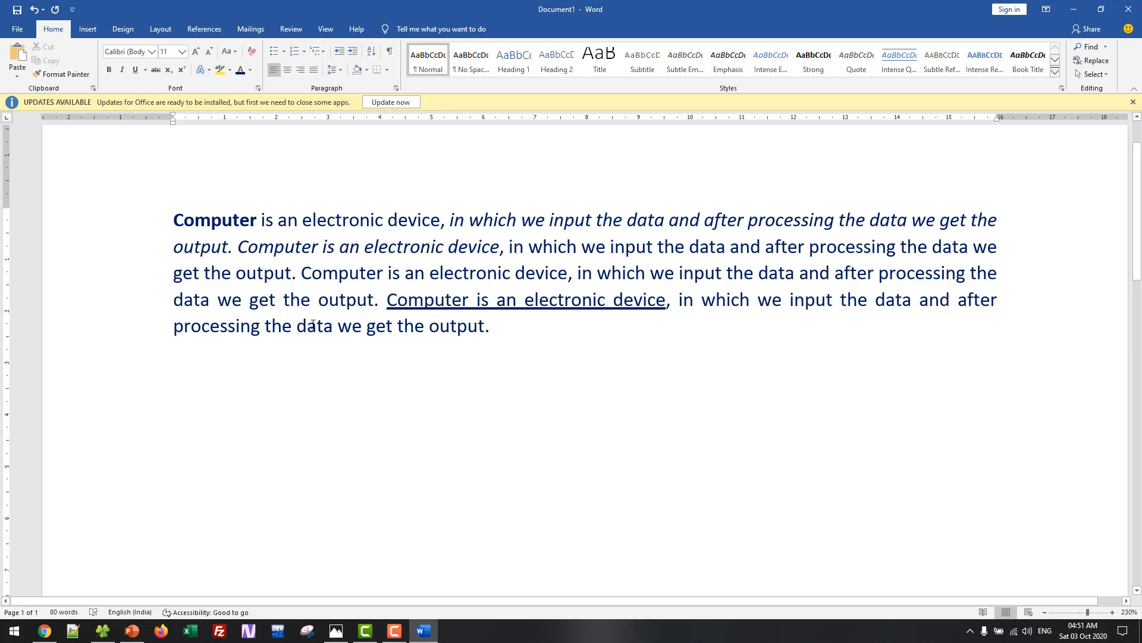
pyautogui.write('₹')
pyautogui.press('Left')
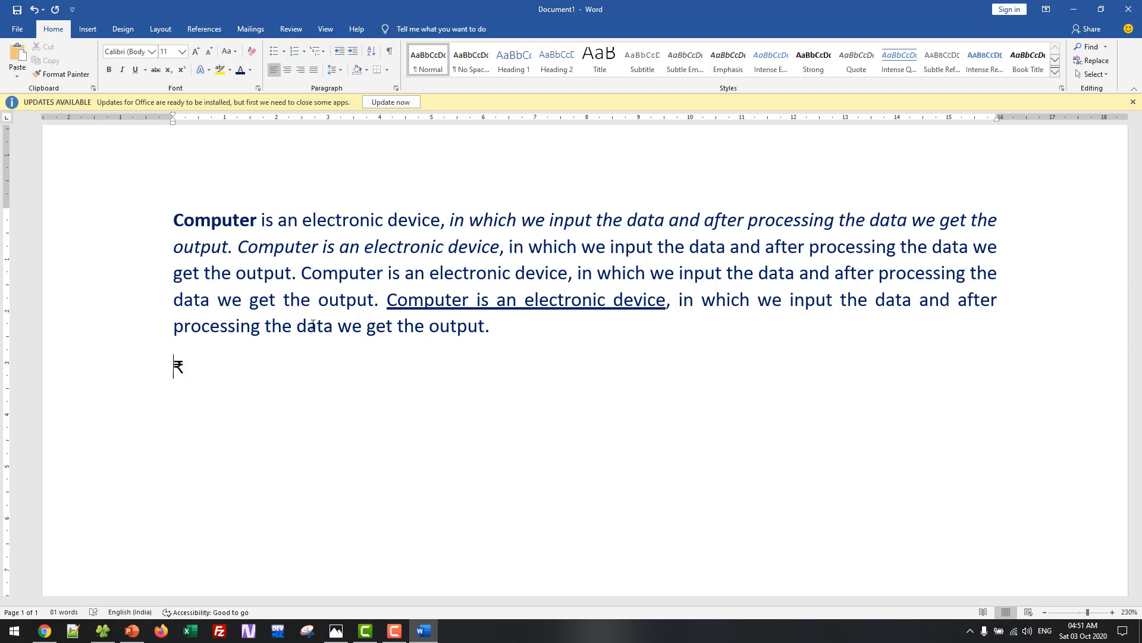
pyautogui.write('Computer')
pyautogui.press('Right')
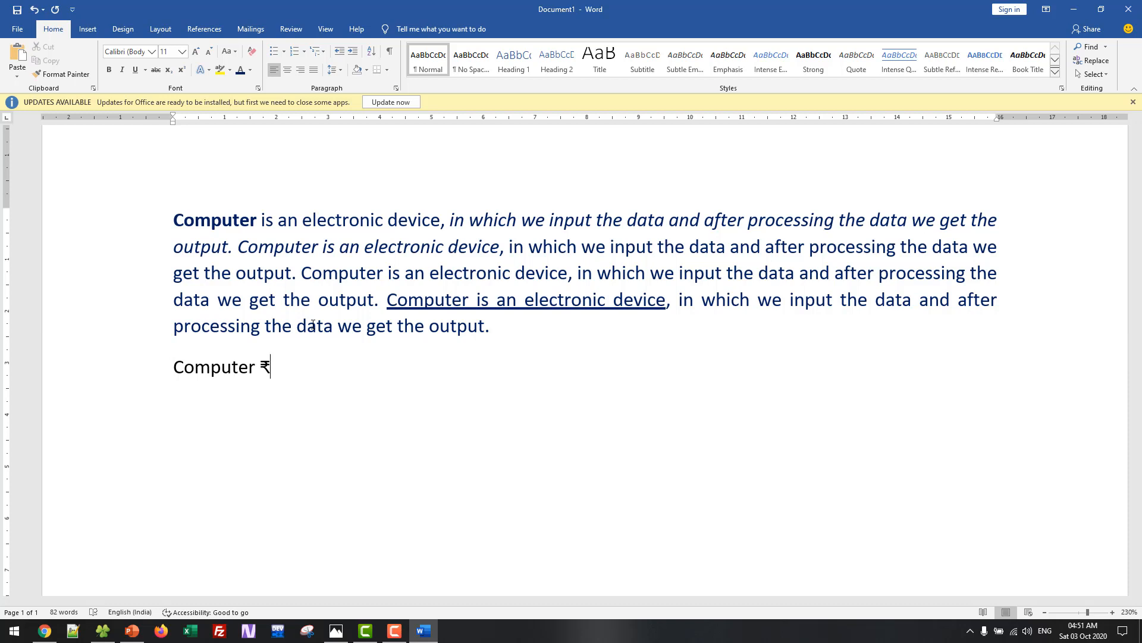
pyautogui.write('57,000')
pyautogui.write(' to ')
# Complete the price line with the second amount, ₹47,000
pyautogui.write('47')
pyautogui.press('BackSpace')
pyautogui.press('BackSpace')
pyautogui.write('₹7')
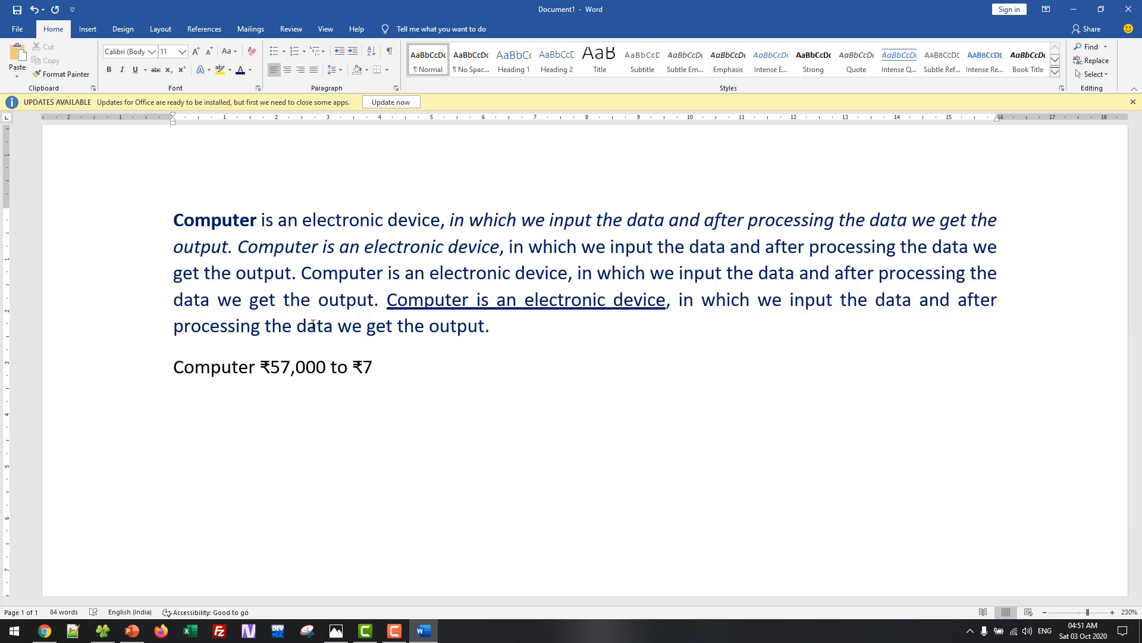
pyautogui.press('BackSpace')
pyautogui.write('47')
pyautogui.write('000')
pyautogui.press('Left')
pyautogui.press('Left')
pyautogui.press('Left')
pyautogui.write(',')
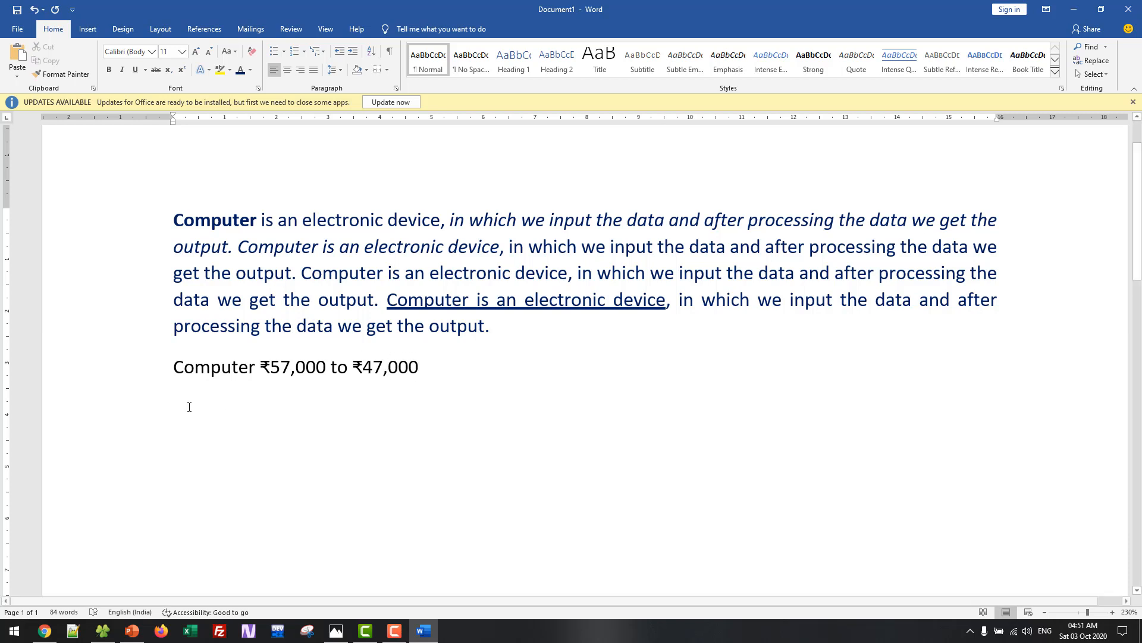
# Strike through the first price, ₹57,000, in the line below the paragraph, and reselect it
pyautogui.moveTo(330, 367); pyautogui.dragTo(260, 367)
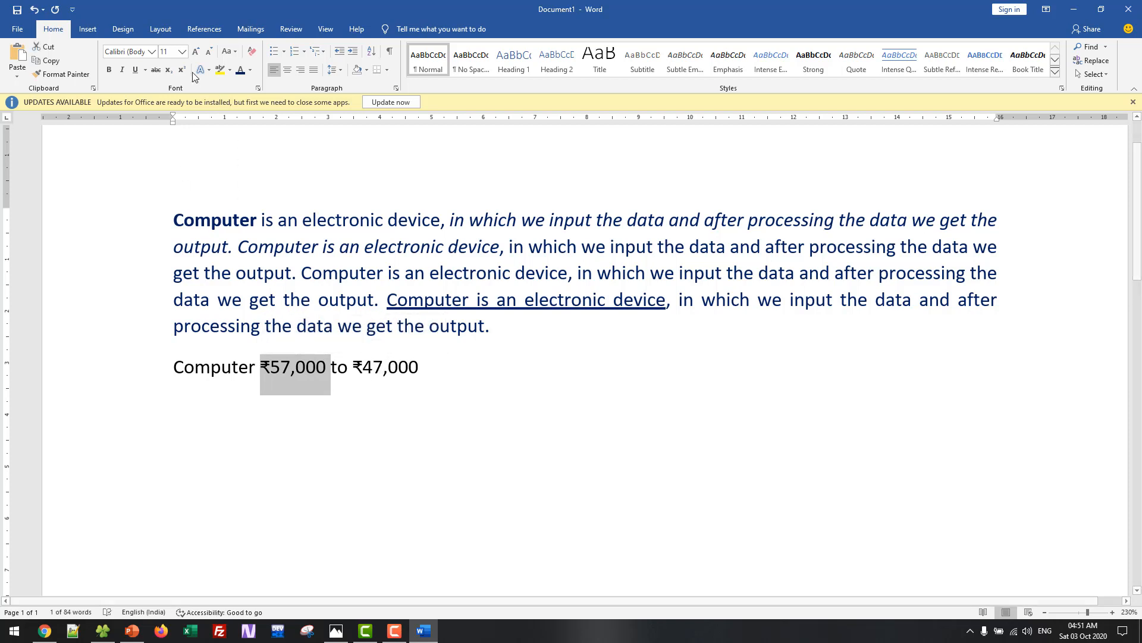
pyautogui.click(155, 69)
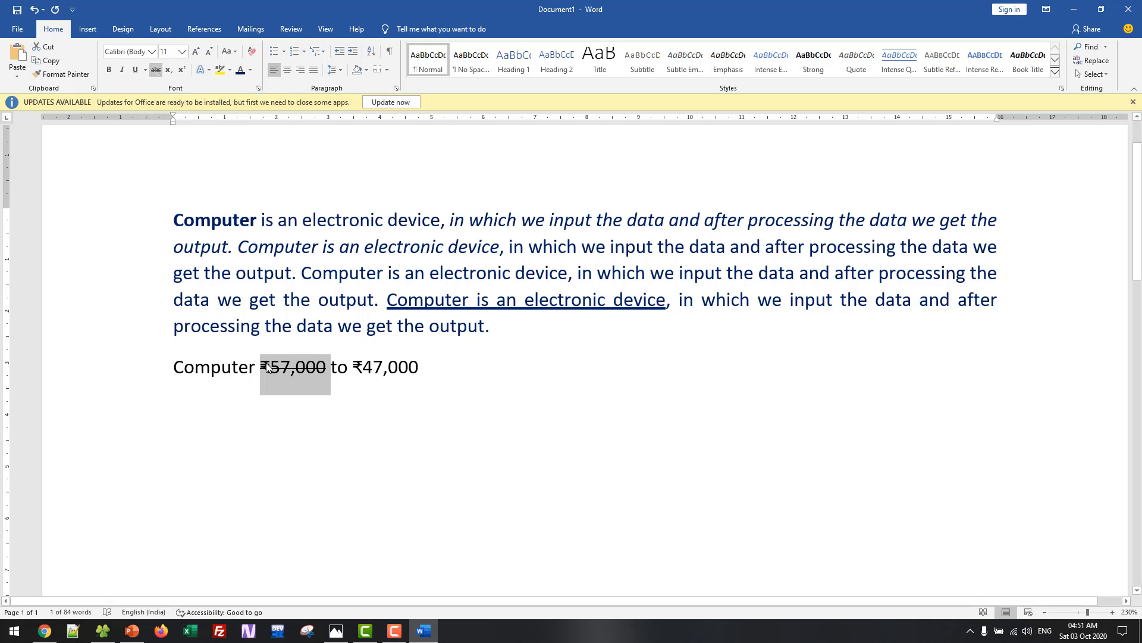
pyautogui.keyDown('ctrl'); pyautogui.scroll(2, 294, 396); pyautogui.keyUp('ctrl')
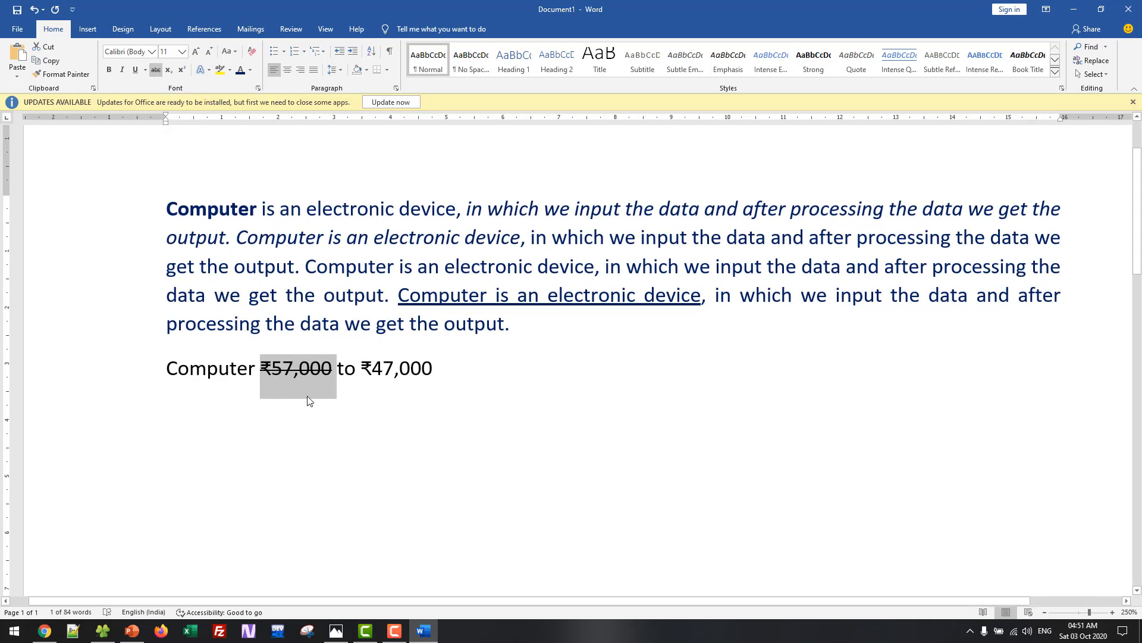
pyautogui.click(310, 371)
pyautogui.moveTo(329, 364); pyautogui.dragTo(280, 369)
pyautogui.click(310, 384)
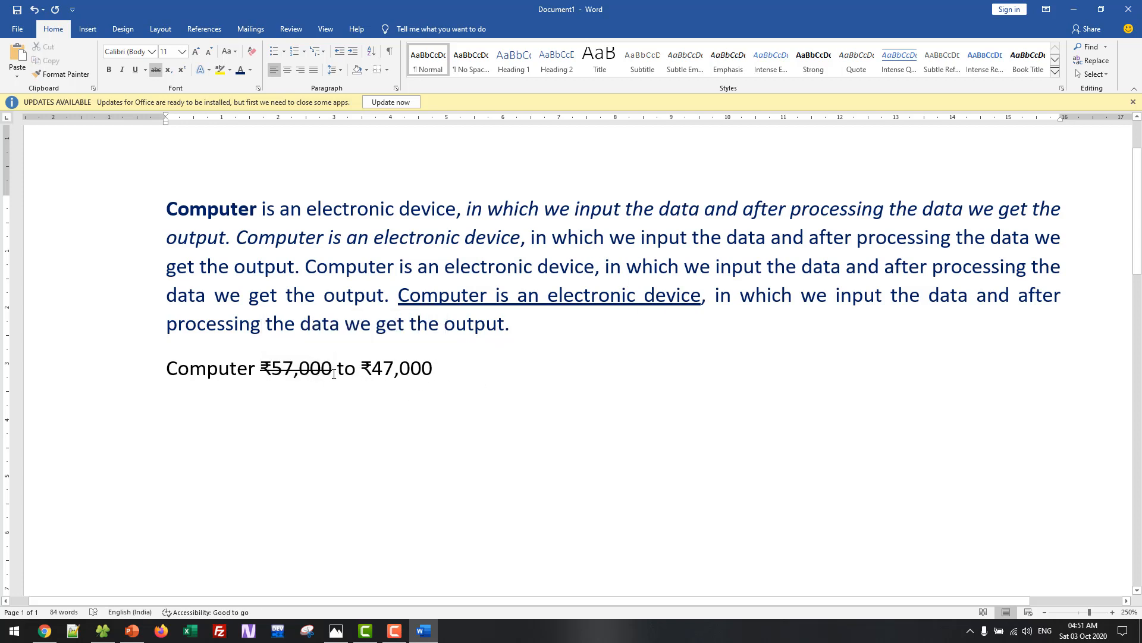
pyautogui.moveTo(336, 370); pyautogui.dragTo(262, 361)
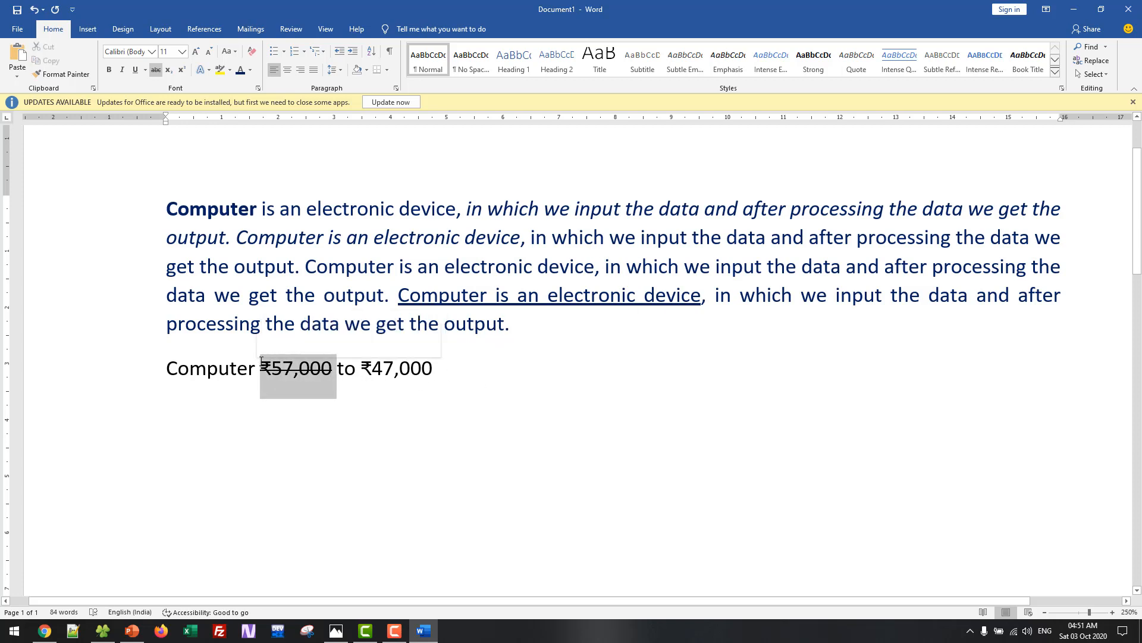
pyautogui.click(189, 209)
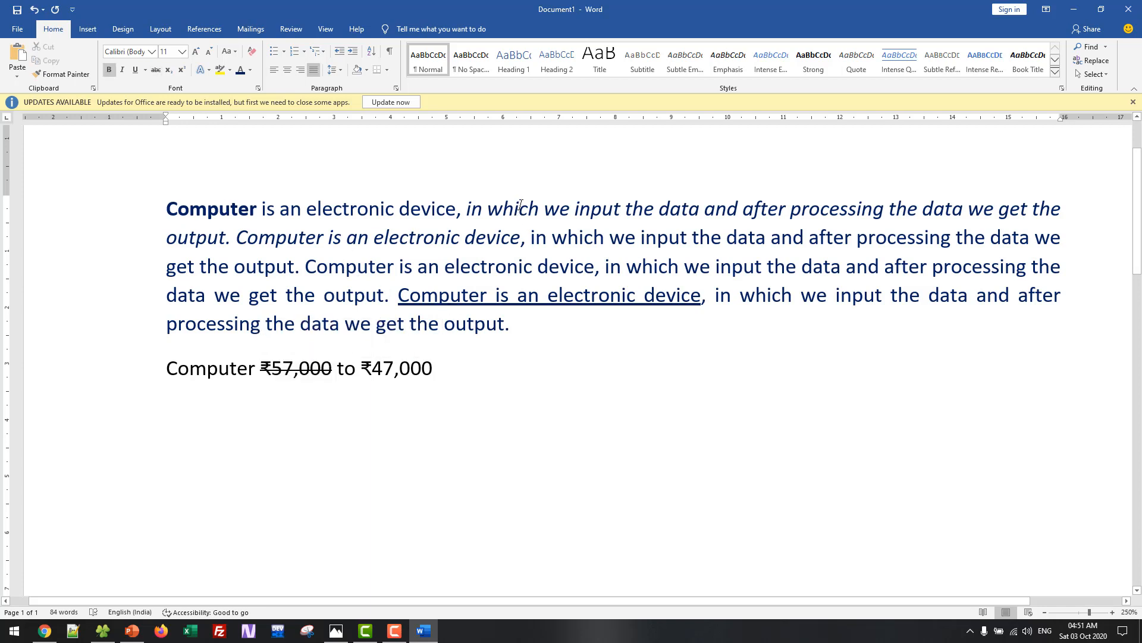
pyautogui.moveTo(520, 205); pyautogui.dragTo(607, 237)
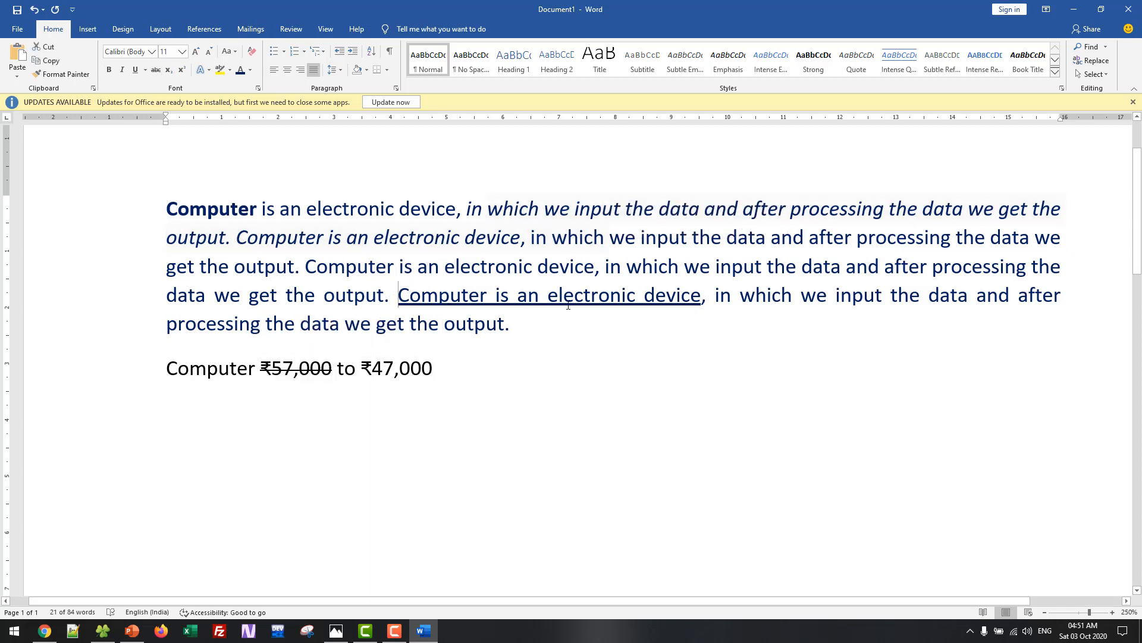
pyautogui.moveTo(568, 305); pyautogui.dragTo(694, 296)
pyautogui.click(653, 341)
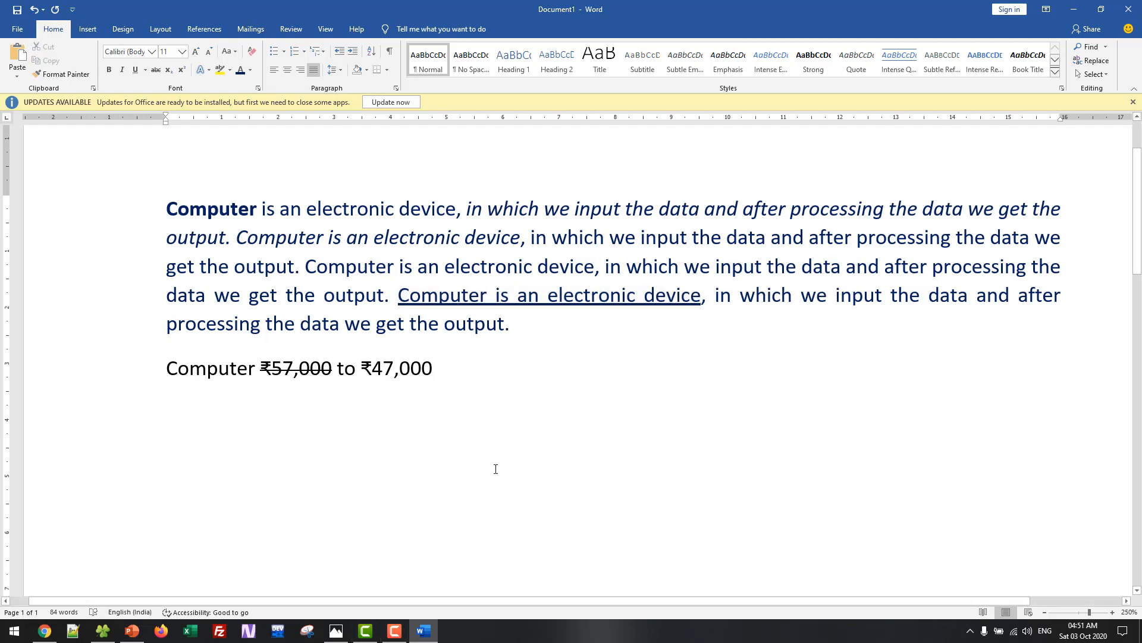
# Check the text formatting topic list in the PowerPoint presentation and return to the Word document
pyautogui.hotkey('alt', 'Tab')
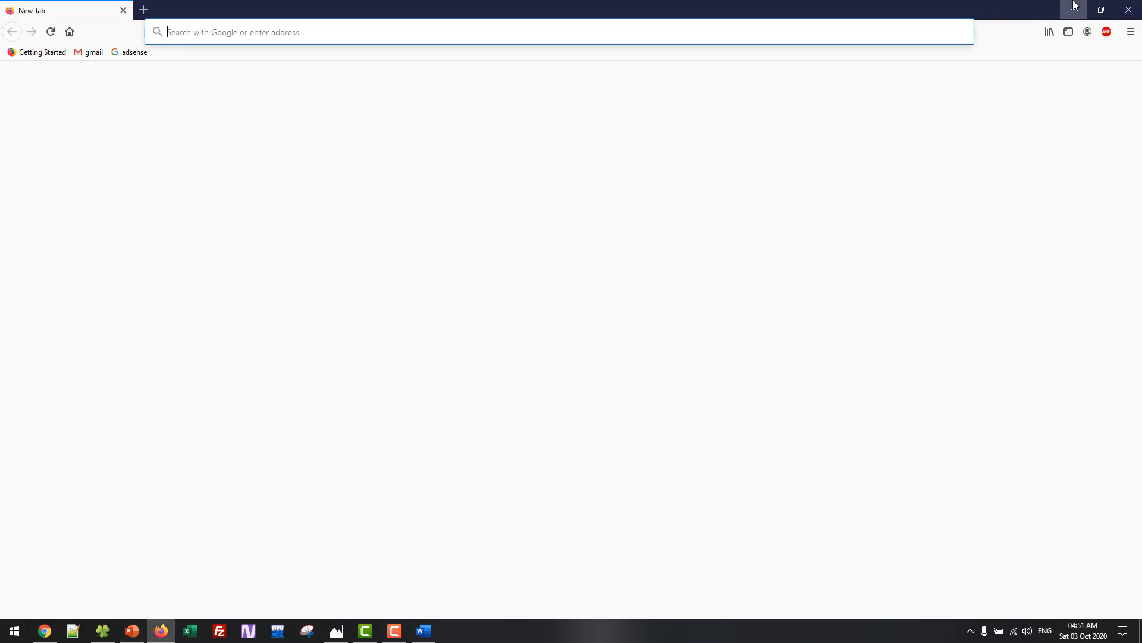
pyautogui.click(1074, 9)
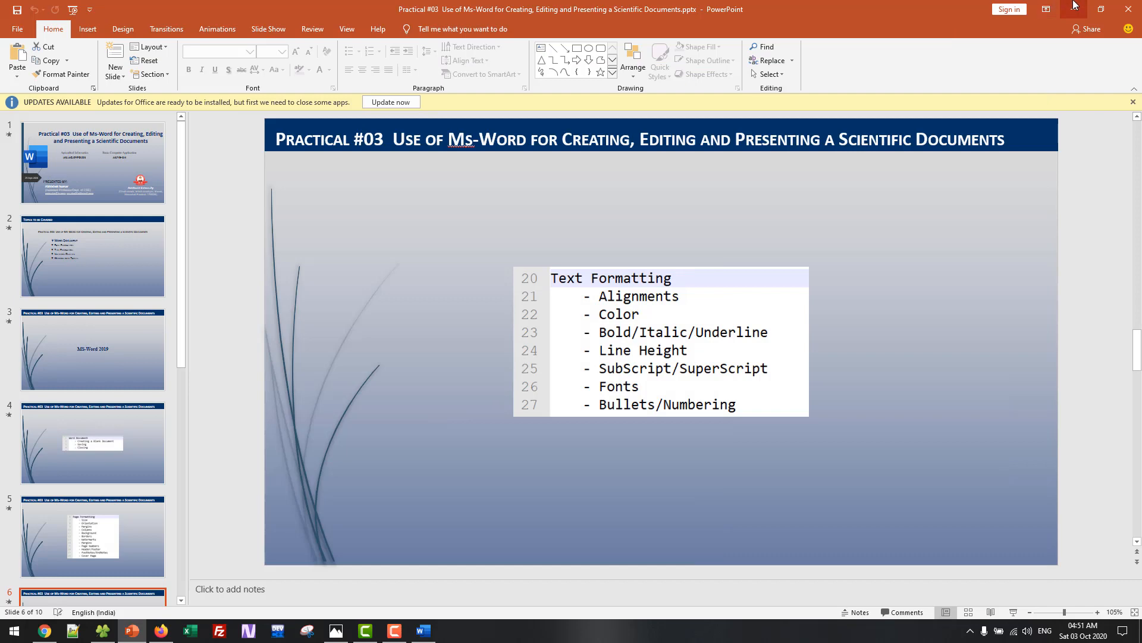
pyautogui.hotkey('alt', 'Tab')
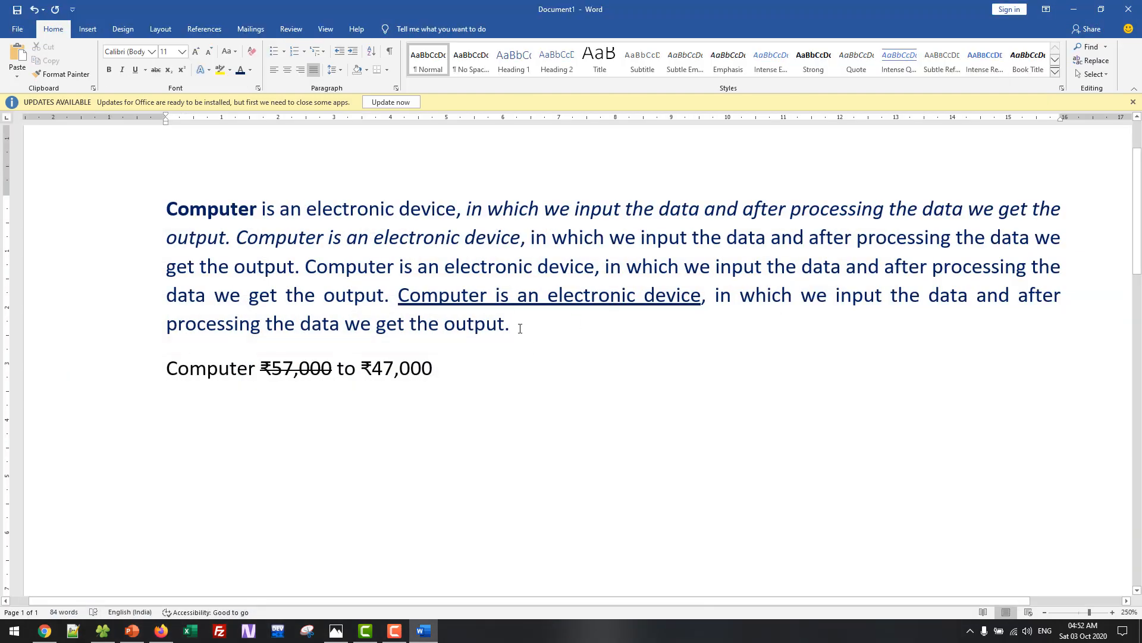
# Set the line spacing of the whole blue paragraph to 1.15
pyautogui.click(156, 213)
pyautogui.moveTo(310, 253); pyautogui.dragTo(556, 334)
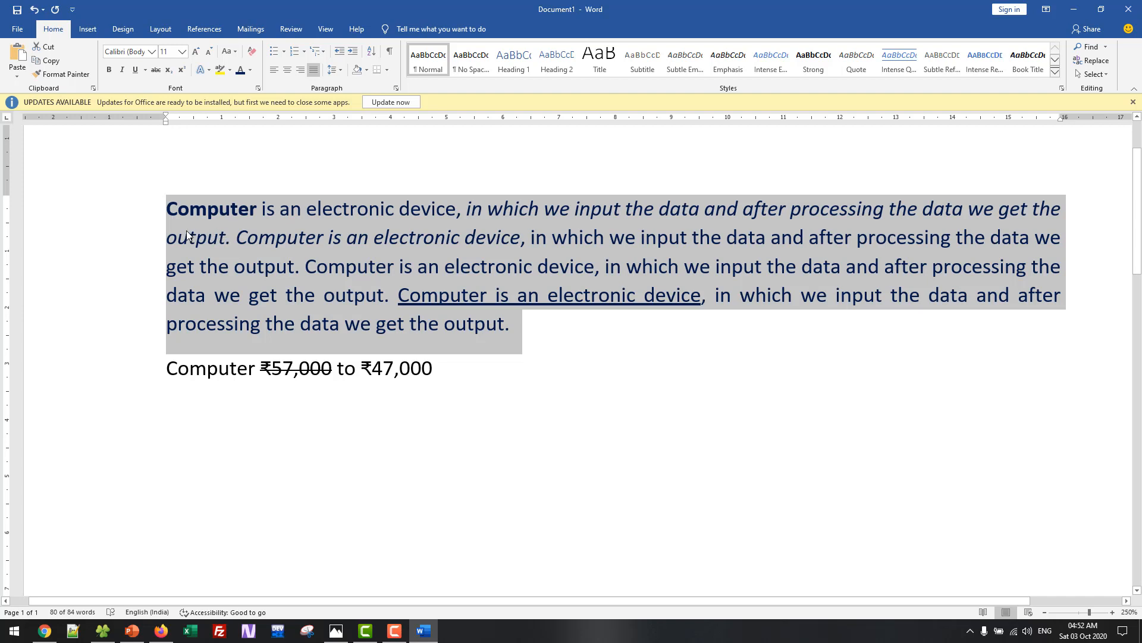
pyautogui.click(337, 71)
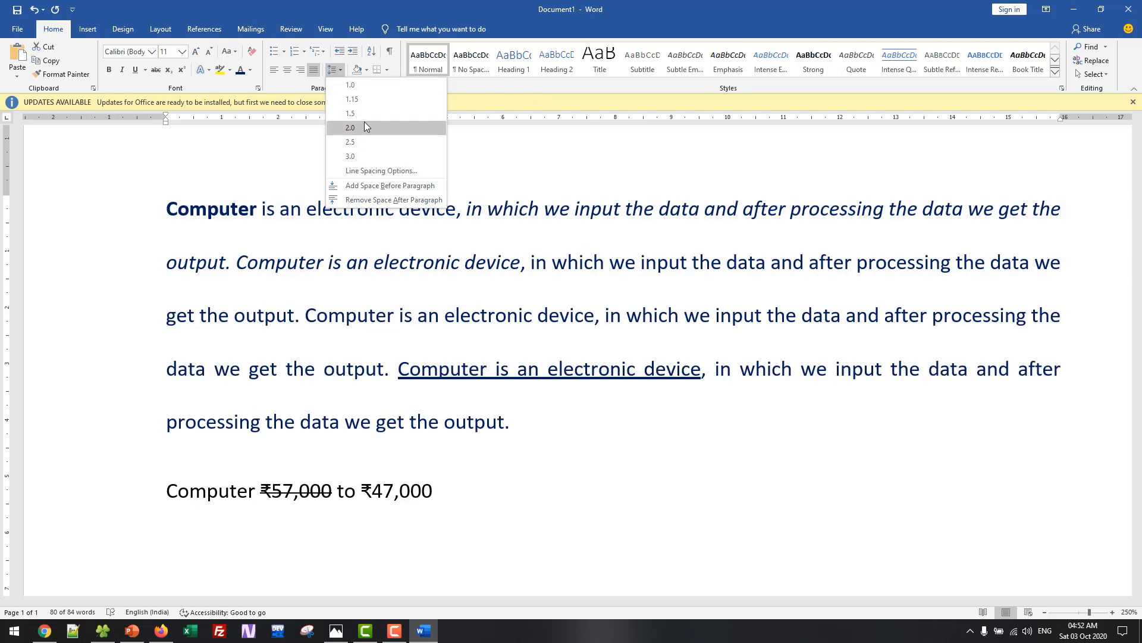
pyautogui.click(366, 105)
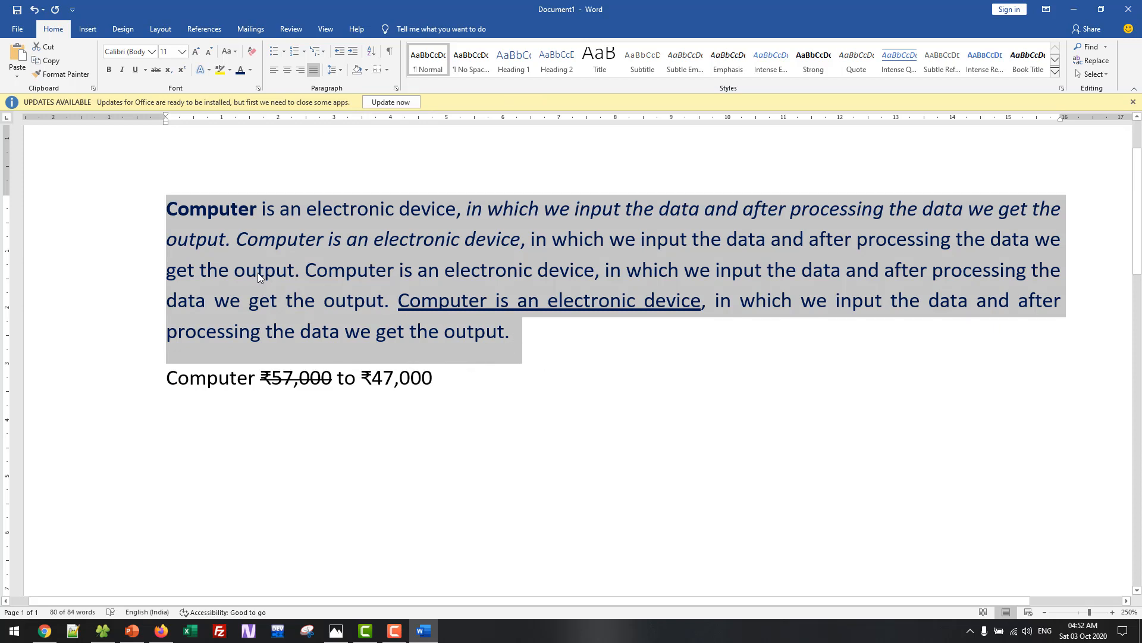
# Look up the next formatting topic on the PowerPoint slide, return to Word and select the document's text
pyautogui.hotkey('alt', 'Tab')
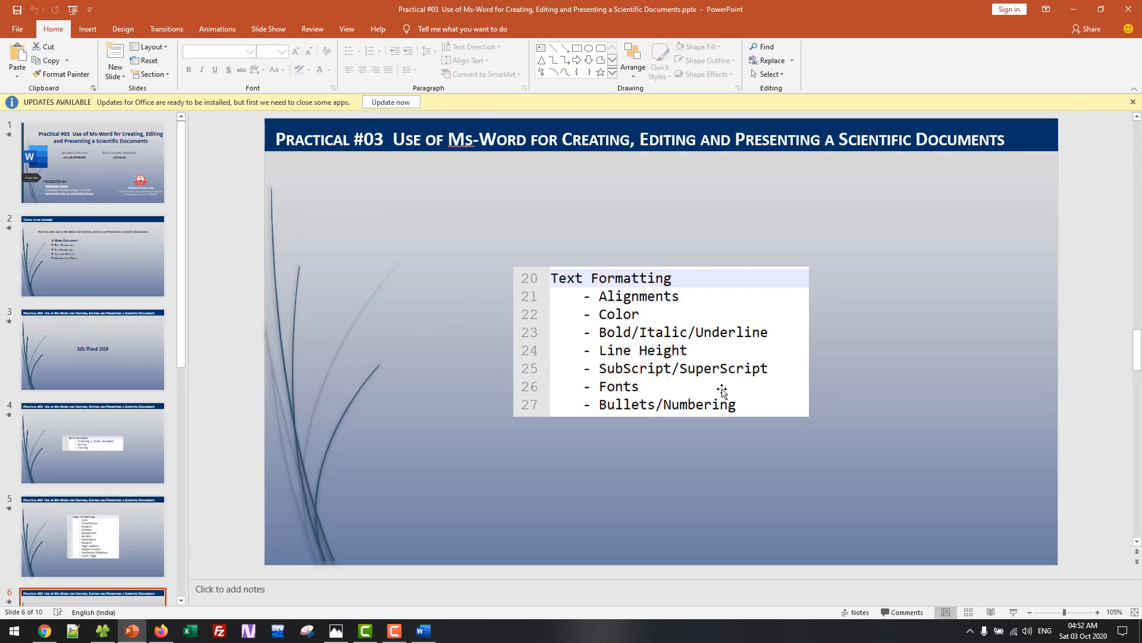
pyautogui.hotkey('alt', 'Tab')
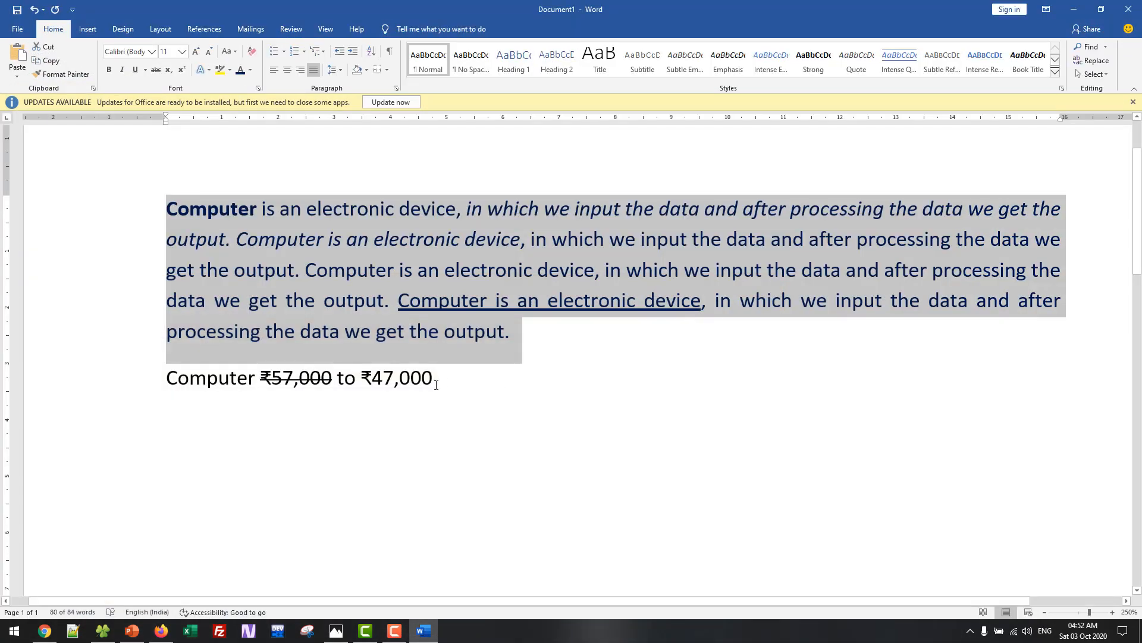
pyautogui.moveTo(436, 385); pyautogui.dragTo(178, 215)
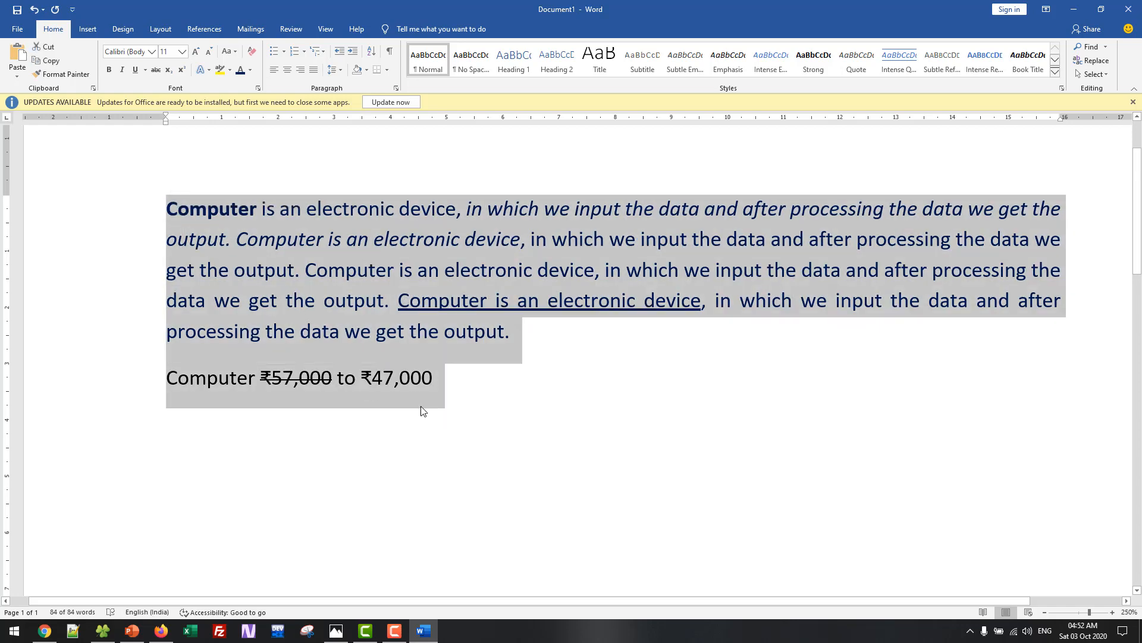
# Enter the text "H2O" on a new line below the price line
pyautogui.click(421, 409)
pyautogui.press('Return')
pyautogui.press('Return')
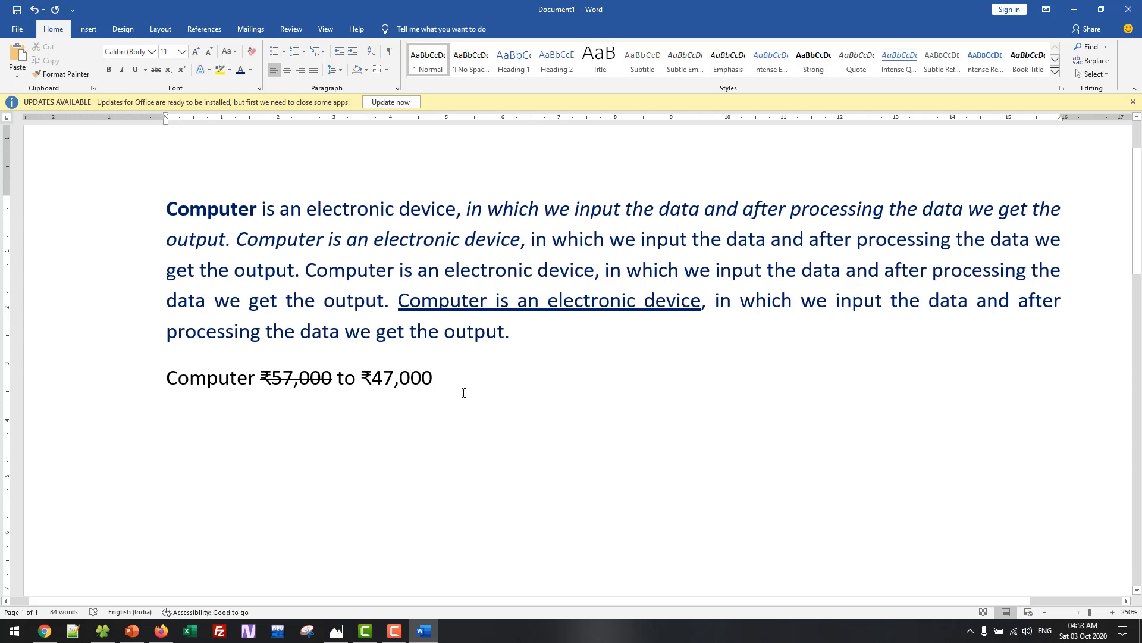
pyautogui.write('H20')
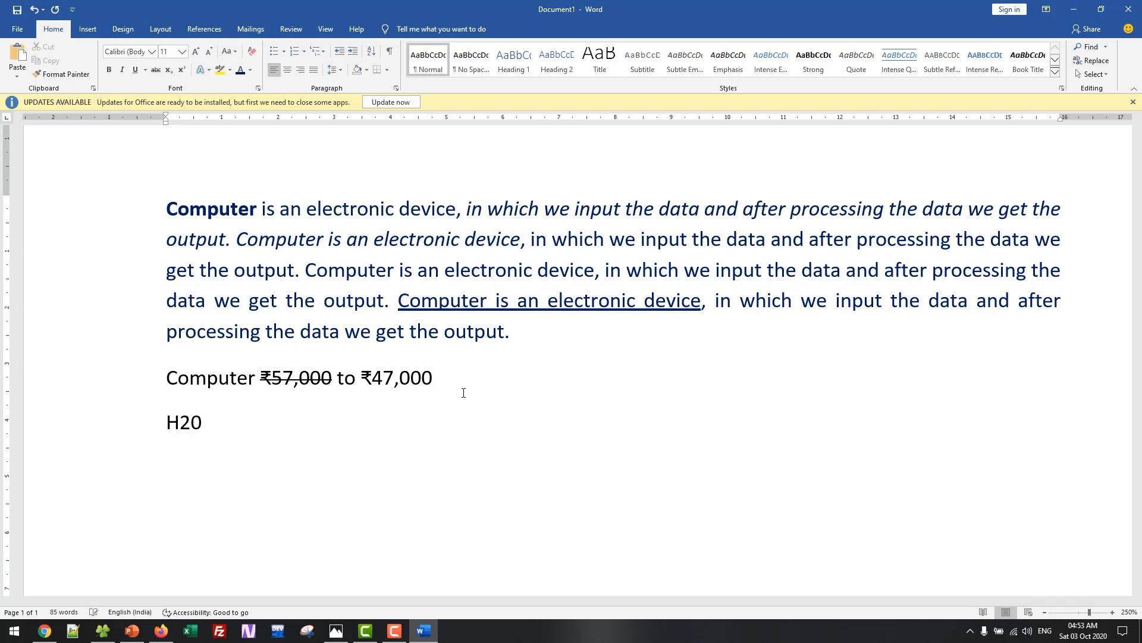
pyautogui.press('BackSpace')
pyautogui.write('O')
# Format the 2 in "H2O" below the price line as subscript
pyautogui.hotkey('shift', 'Left')
pyautogui.hotkey('shift', 'Left')
pyautogui.press('Right')
pyautogui.press('Left')
pyautogui.hotkey('shift', 'Left')
pyautogui.keyDown('ctrl'); pyautogui.scroll(2, 463, 393); pyautogui.keyUp('ctrl')
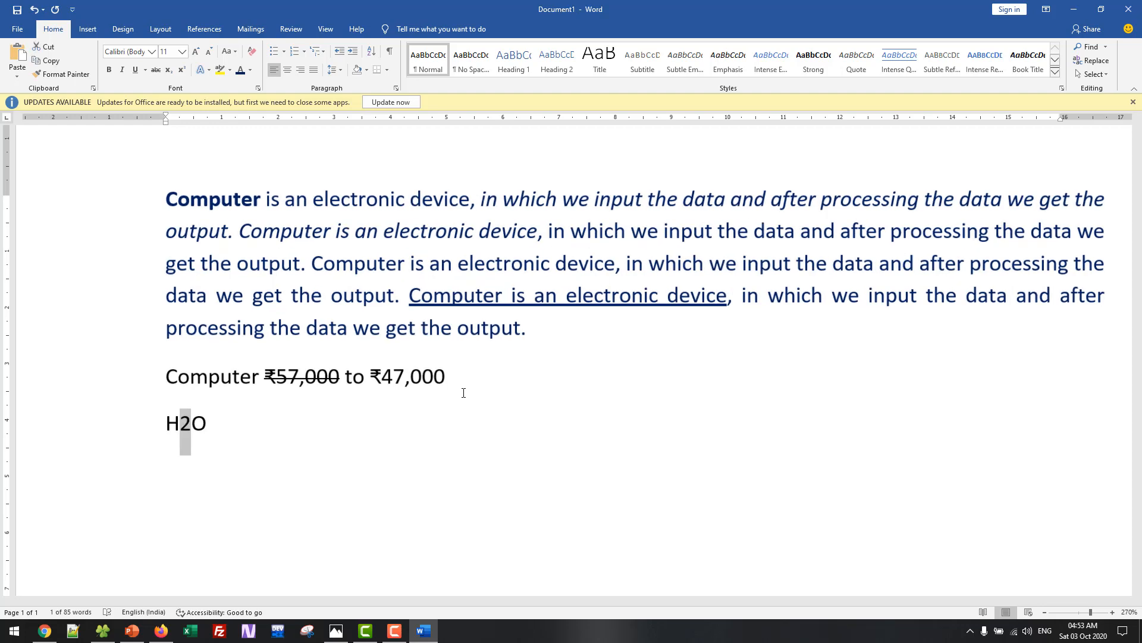
pyautogui.keyDown('ctrl'); pyautogui.scroll(9, 452, 398); pyautogui.keyUp('ctrl')
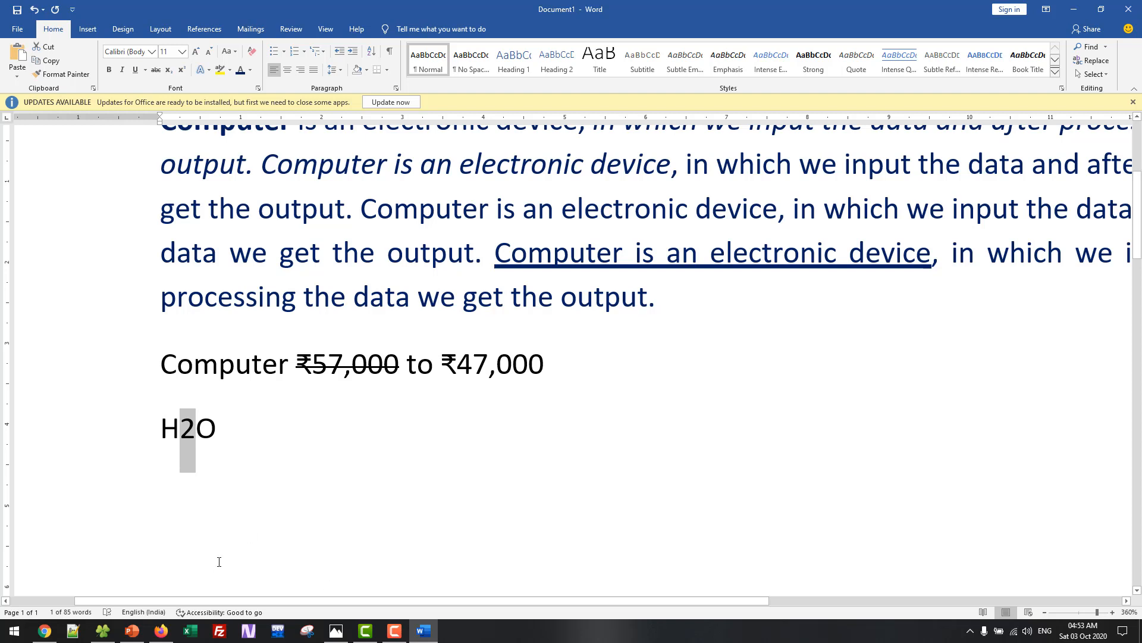
pyautogui.click(168, 71)
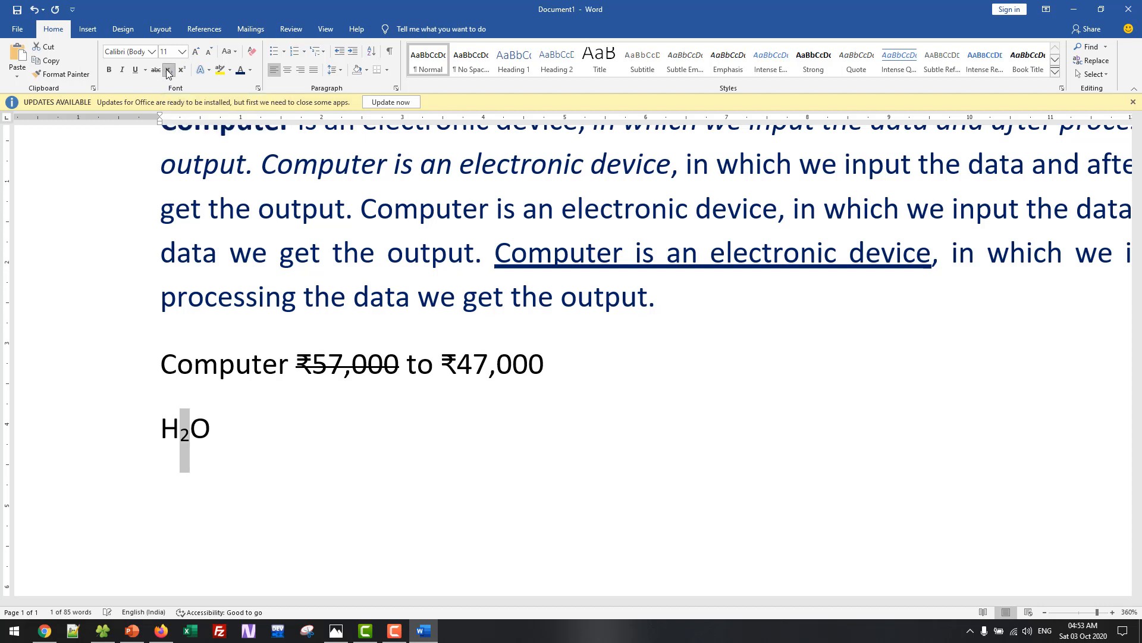
# Enlarge the whole H₂O line to font size 22
pyautogui.tripleClick(211, 429)
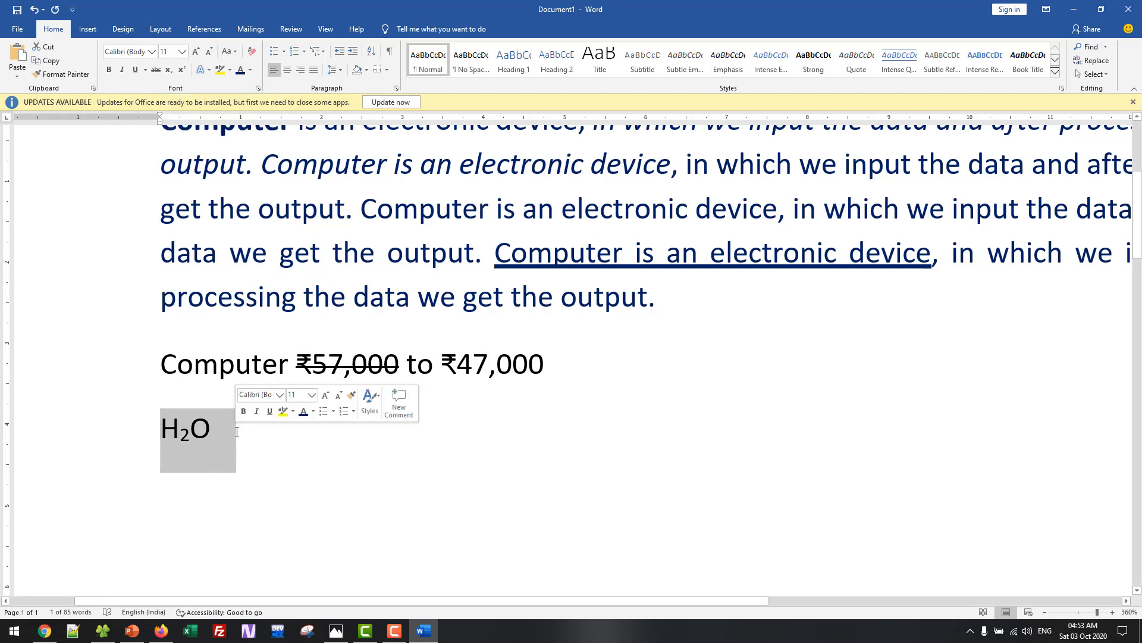
pyautogui.hotkey('ctrl', 'shift', '.')
pyautogui.hotkey('ctrl', 'shift', '.')
pyautogui.hotkey('ctrl', 'shift', '.')
pyautogui.hotkey('ctrl', 'shift', '.')
pyautogui.hotkey('ctrl', 'shift', '.')
pyautogui.hotkey('ctrl', 'shift', '.')
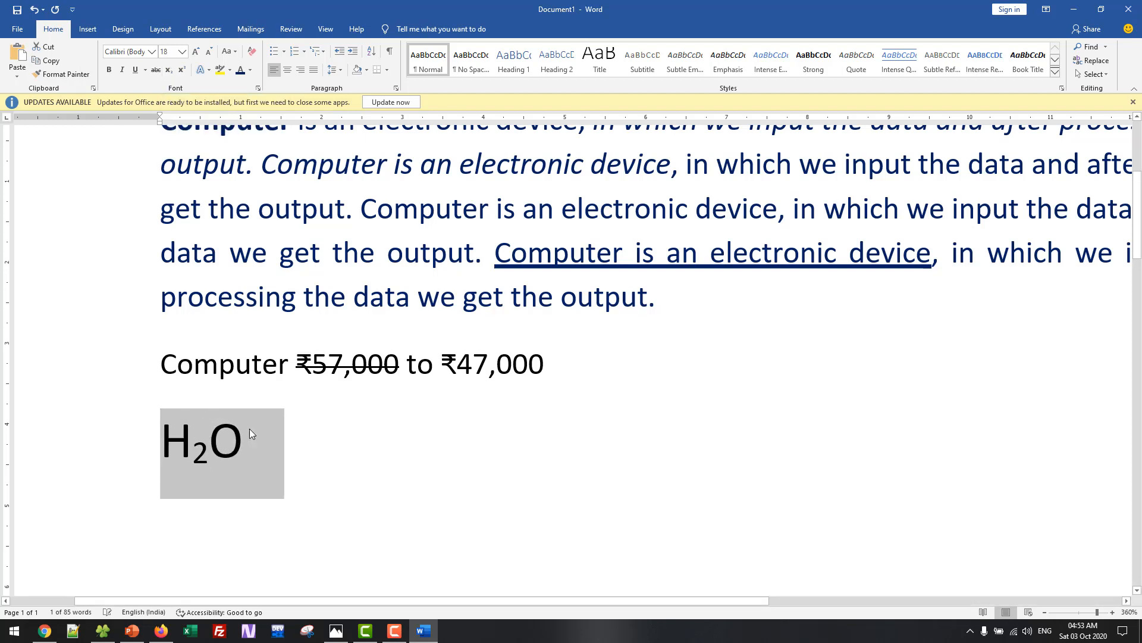
# Highlight the subscript 2 and start a new line below H₂O
pyautogui.click(213, 455)
pyautogui.moveTo(212, 455); pyautogui.dragTo(203, 457)
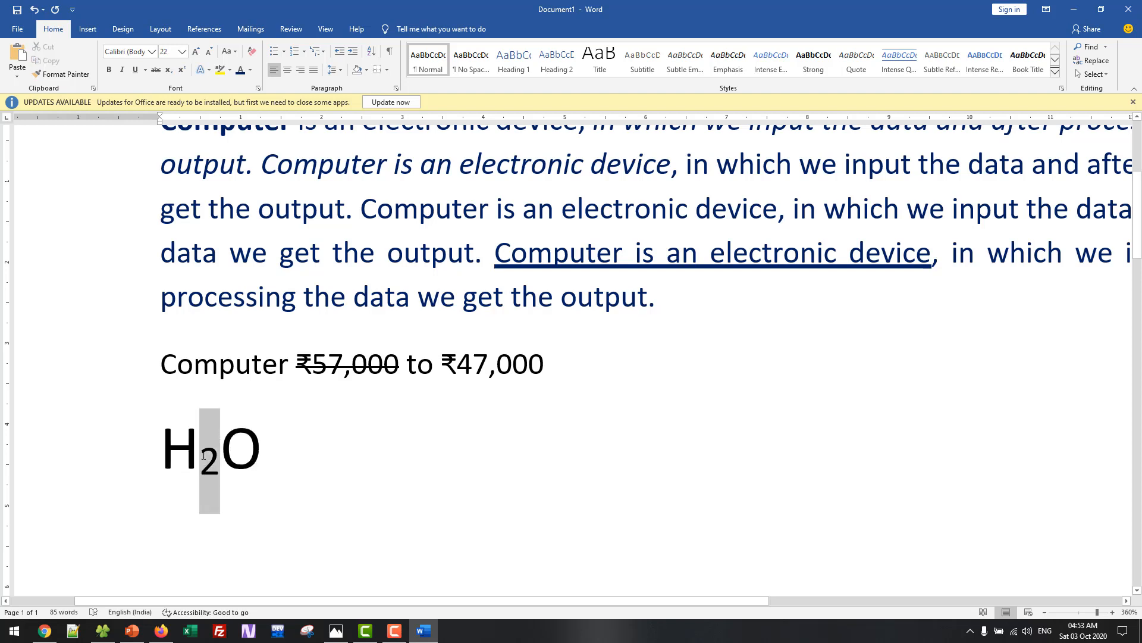
pyautogui.click(305, 463)
pyautogui.press('Return')
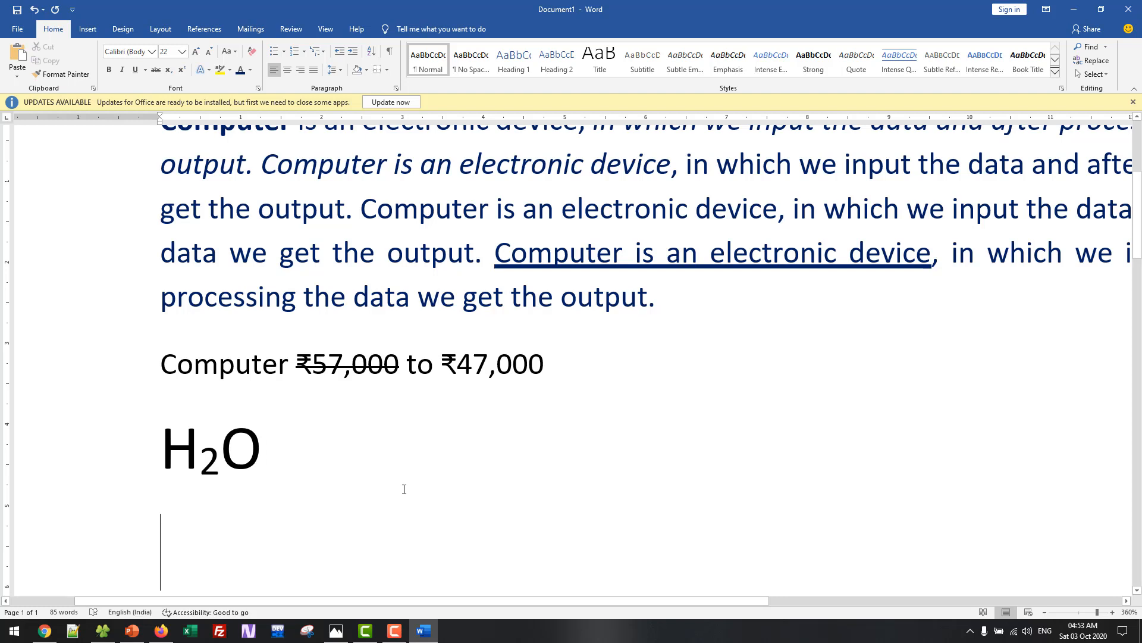
# Enter "17TH" on the empty line below H₂O, in place of a first attempt with "17th ="
pyautogui.write('17th')
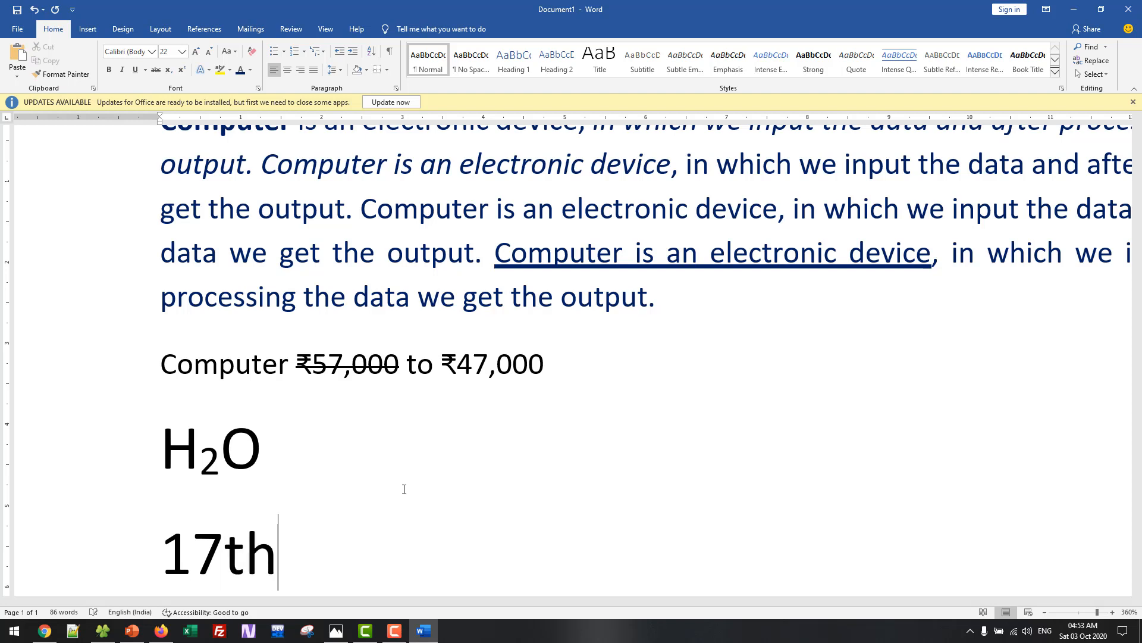
pyautogui.write(' =')
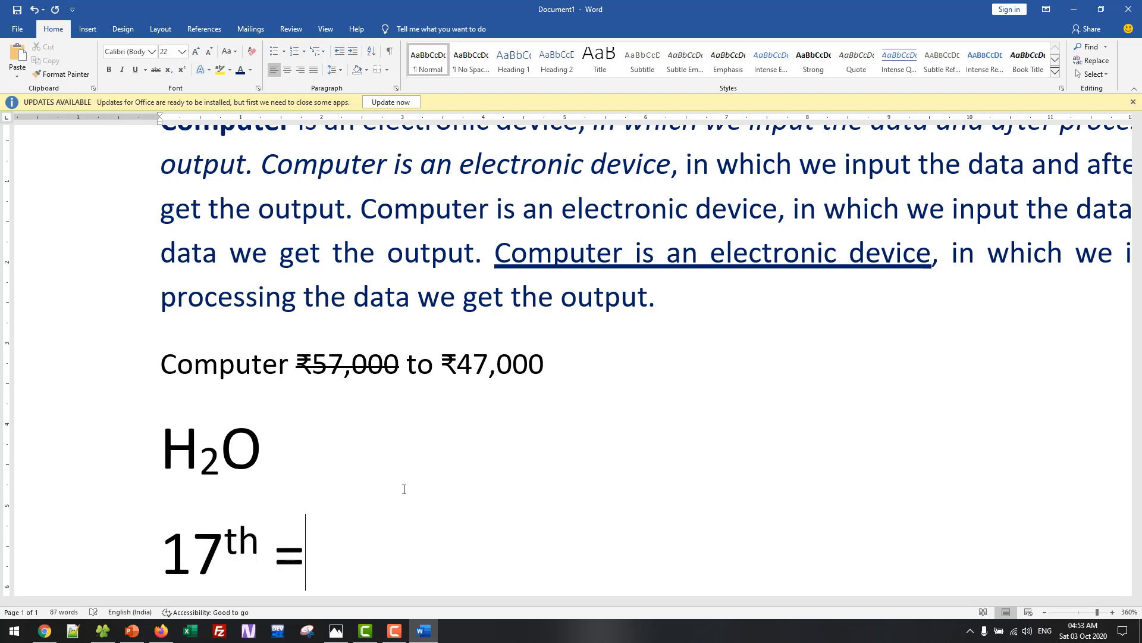
pyautogui.press('BackSpace')
pyautogui.press('BackSpace')
pyautogui.press('BackSpace')
pyautogui.write('h')
pyautogui.press('BackSpace')
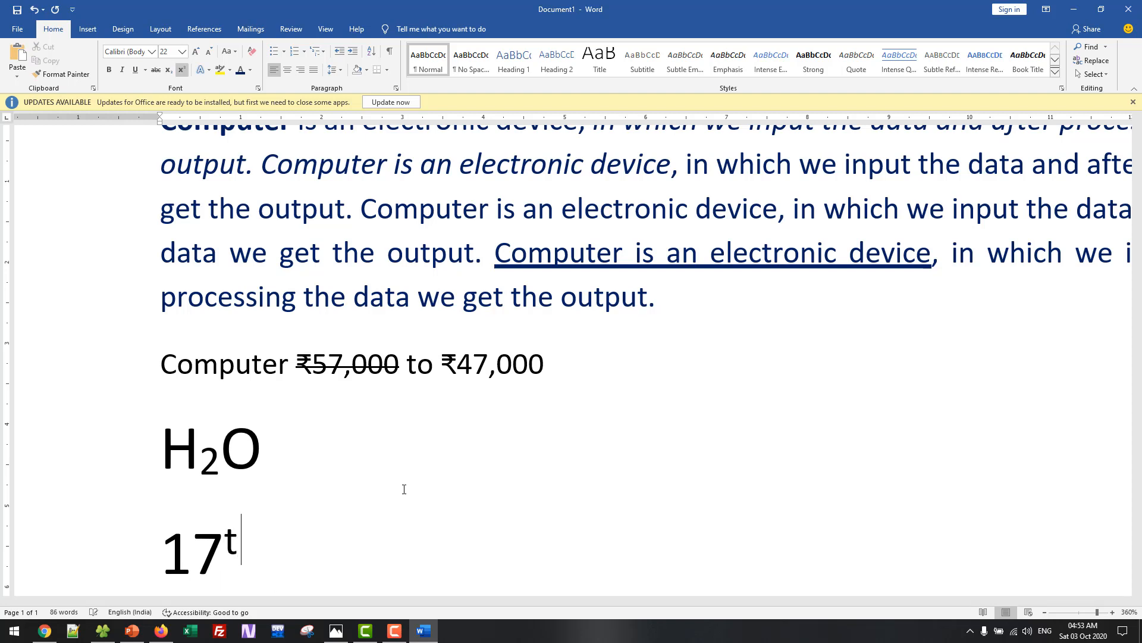
pyautogui.press('BackSpace')
pyautogui.press('BackSpace')
pyautogui.write('7TH')
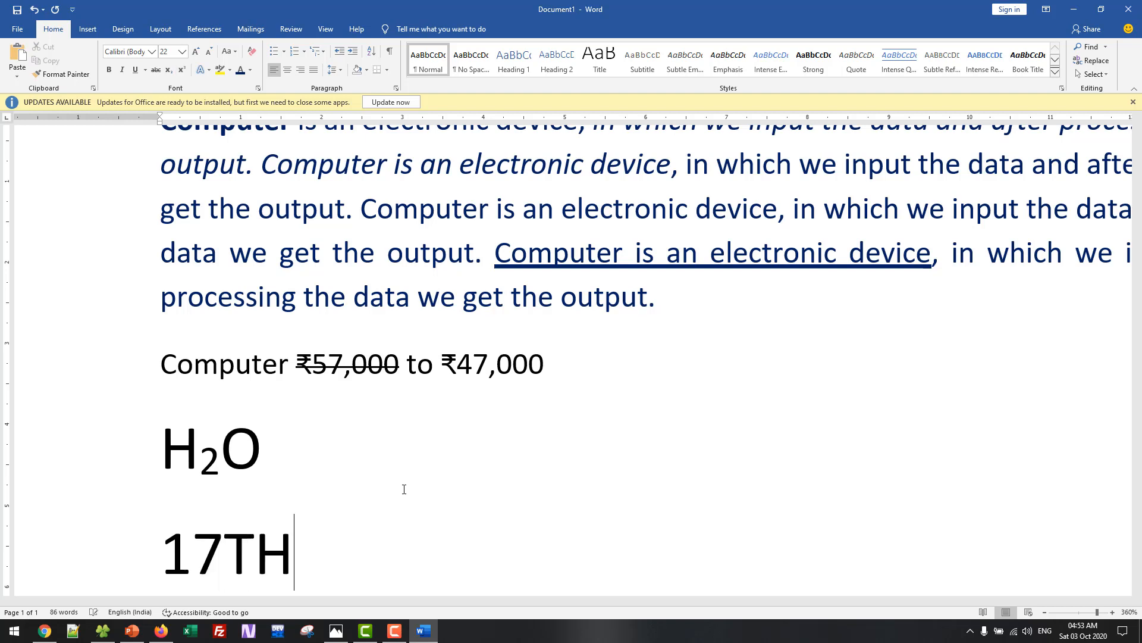
# Format the letters TH in "17TH" as superscript
pyautogui.press('Left')
pyautogui.hotkey('shift', 'Left')
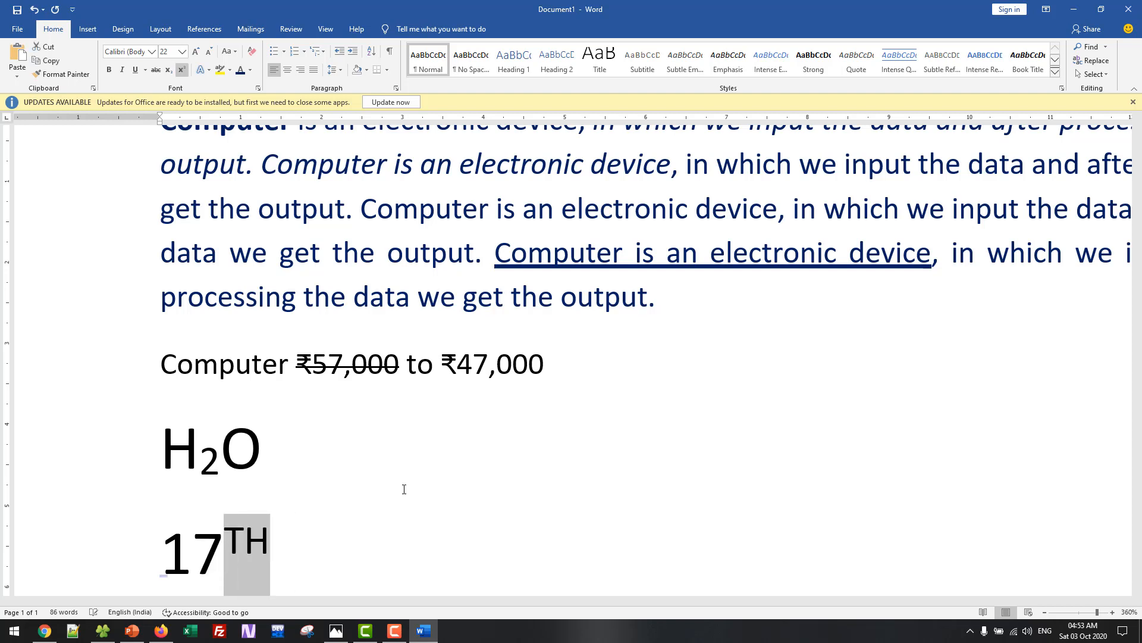
pyautogui.hotkey('shift', 'Left')
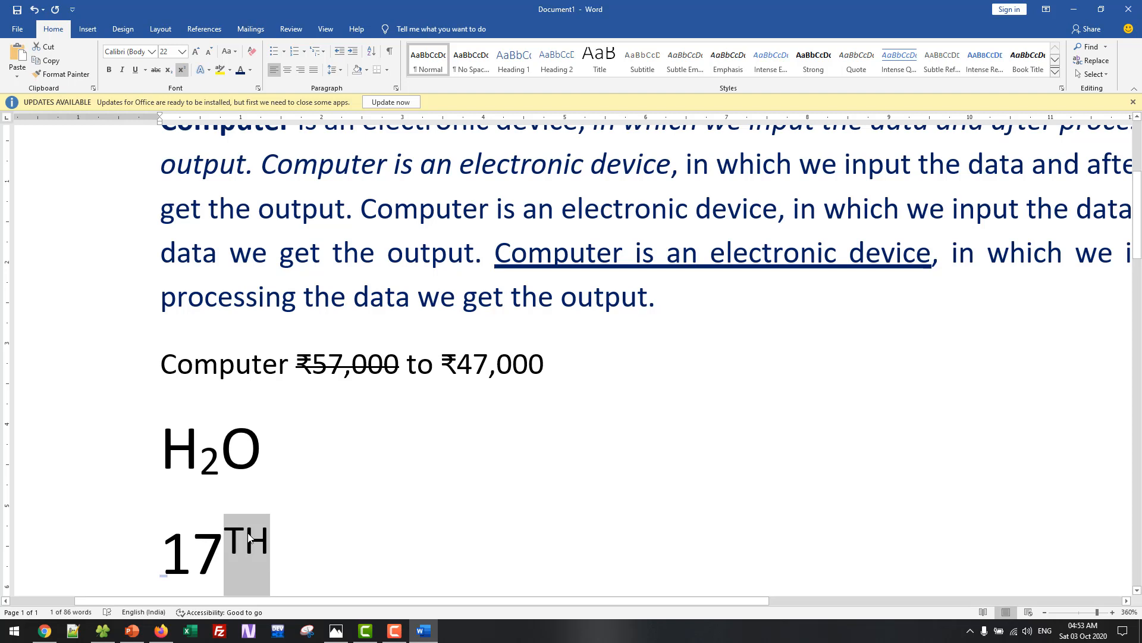
# Clear the 17TH text from the line below H₂O
pyautogui.scroll(-5, 387, 549)
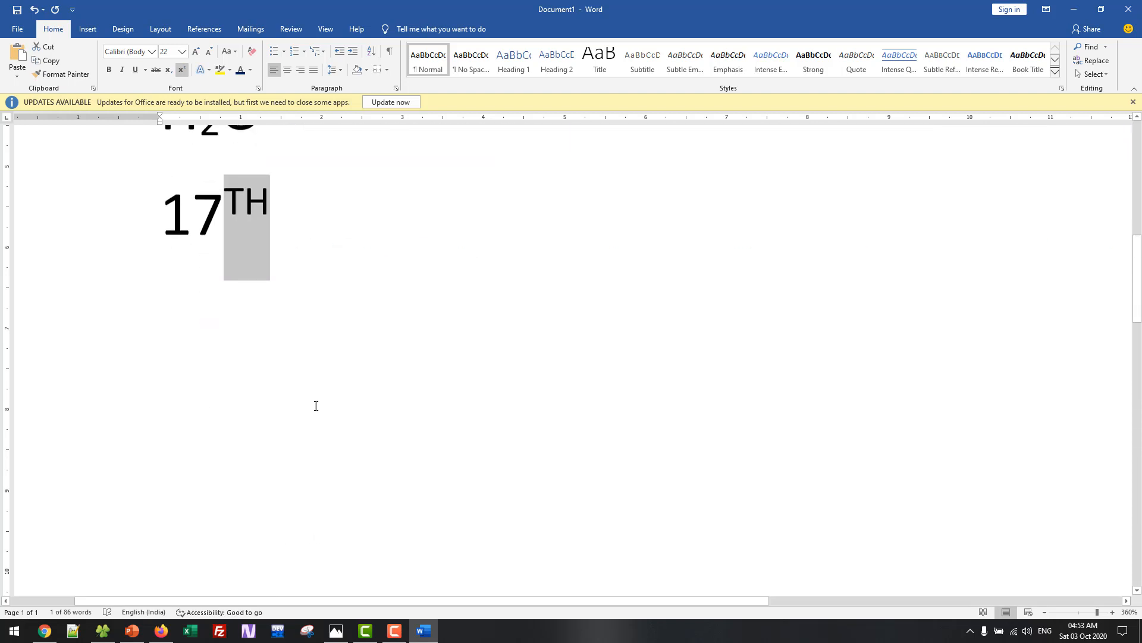
pyautogui.click(228, 214)
pyautogui.press('Delete')
pyautogui.press('Delete')
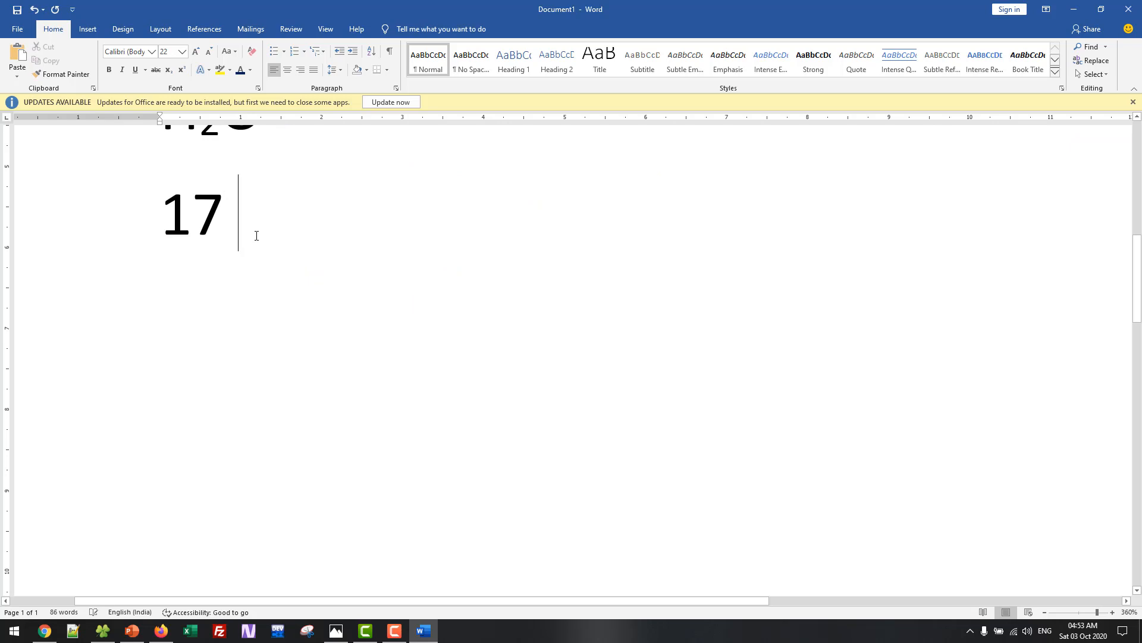
pyautogui.tripleClick(257, 236)
pyautogui.press('Delete')
# Enter a second "H2O" on the empty line below the first one
pyautogui.scroll(5, 256, 235)
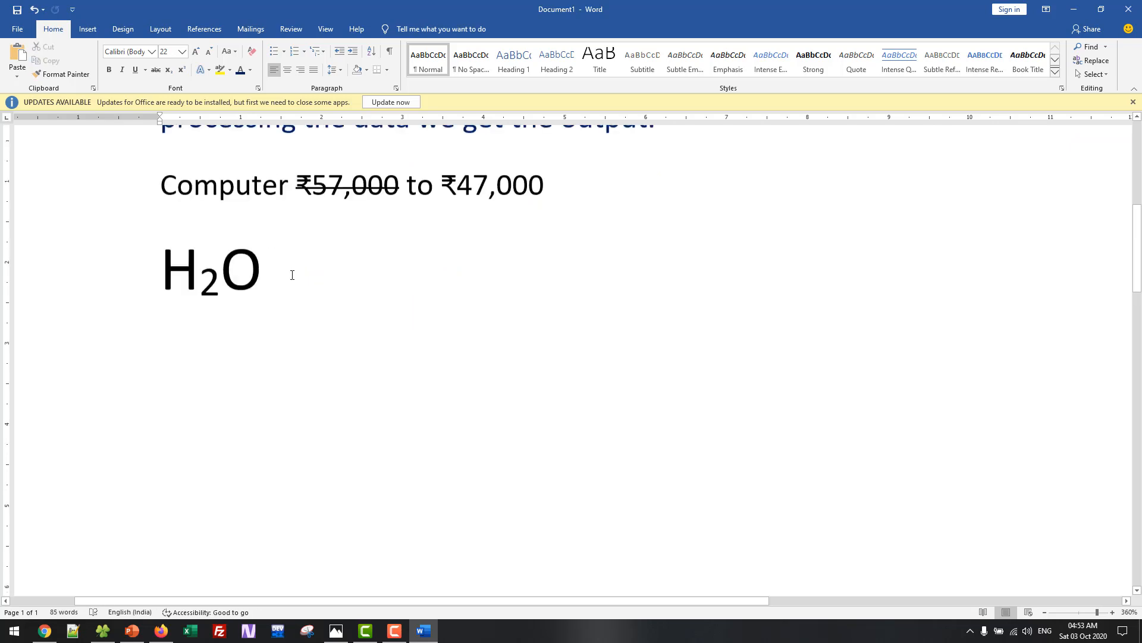
pyautogui.write('H2)')
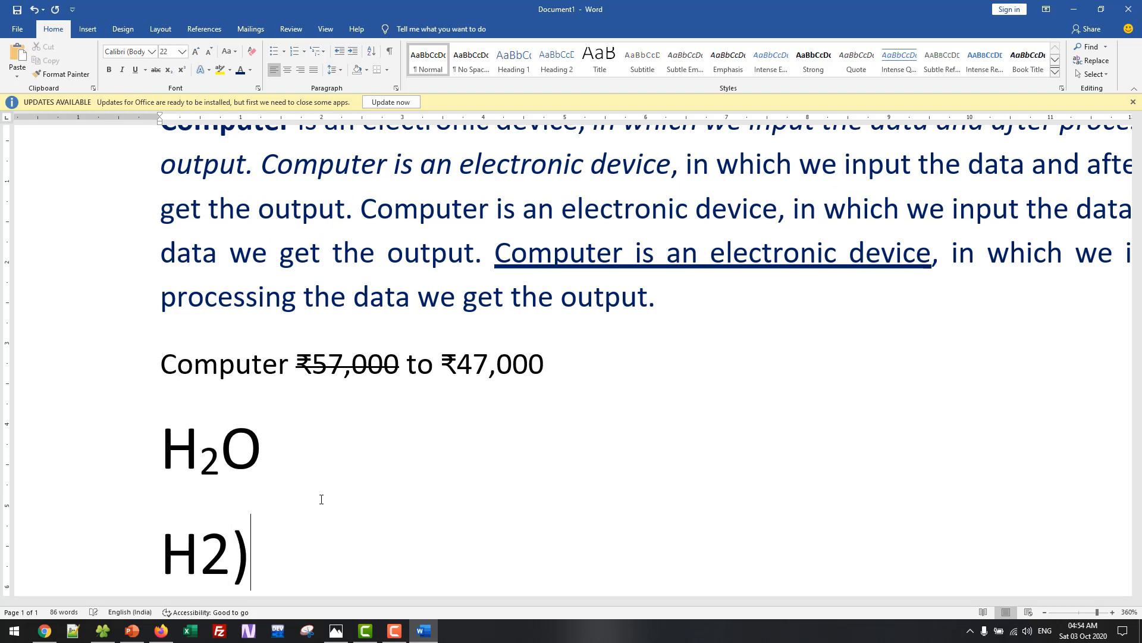
pyautogui.press('BackSpace')
pyautogui.write('O')
# Format the 2 in the second "H2O" as superscript
pyautogui.press('Left')
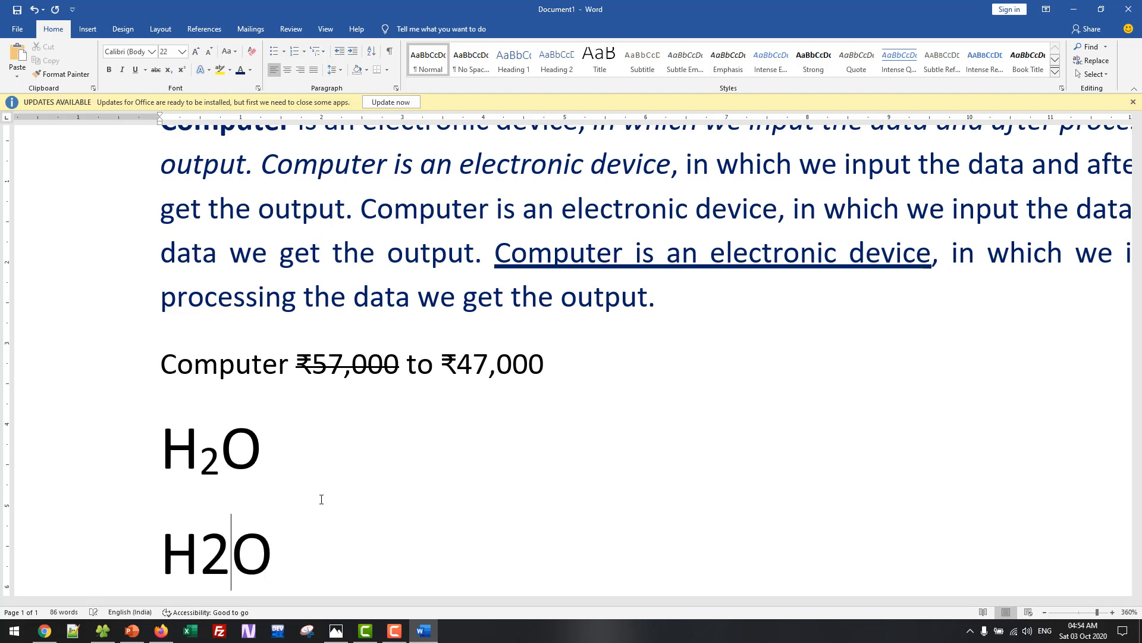
pyautogui.press('Left')
pyautogui.hotkey('shift', 'Right')
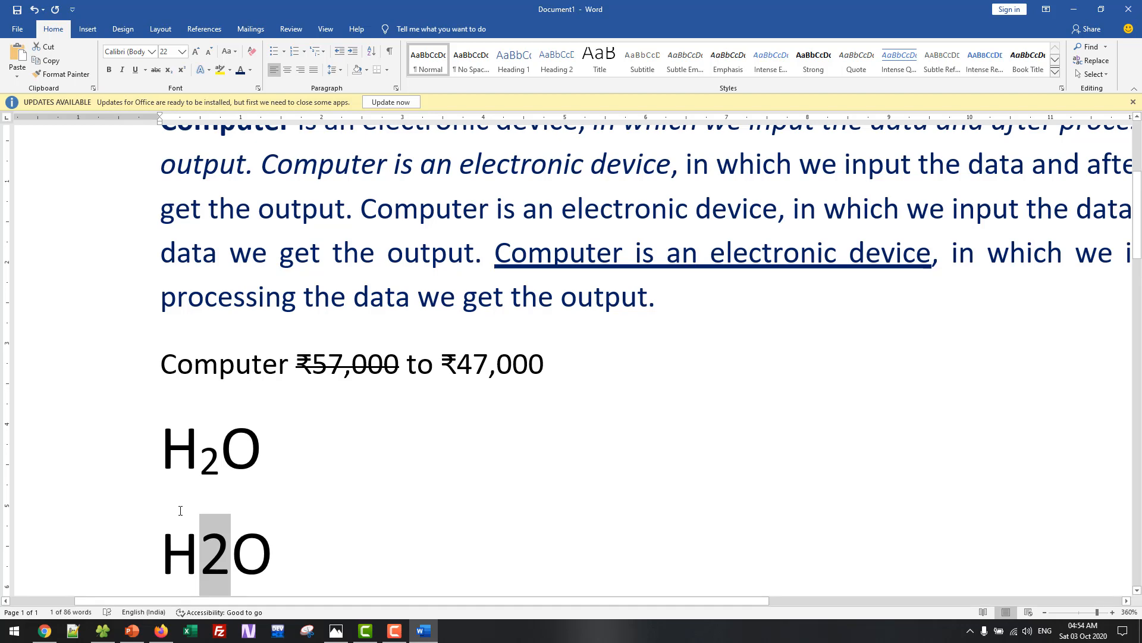
pyautogui.scroll(-5, 184, 416)
pyautogui.scroll(5, 184, 387)
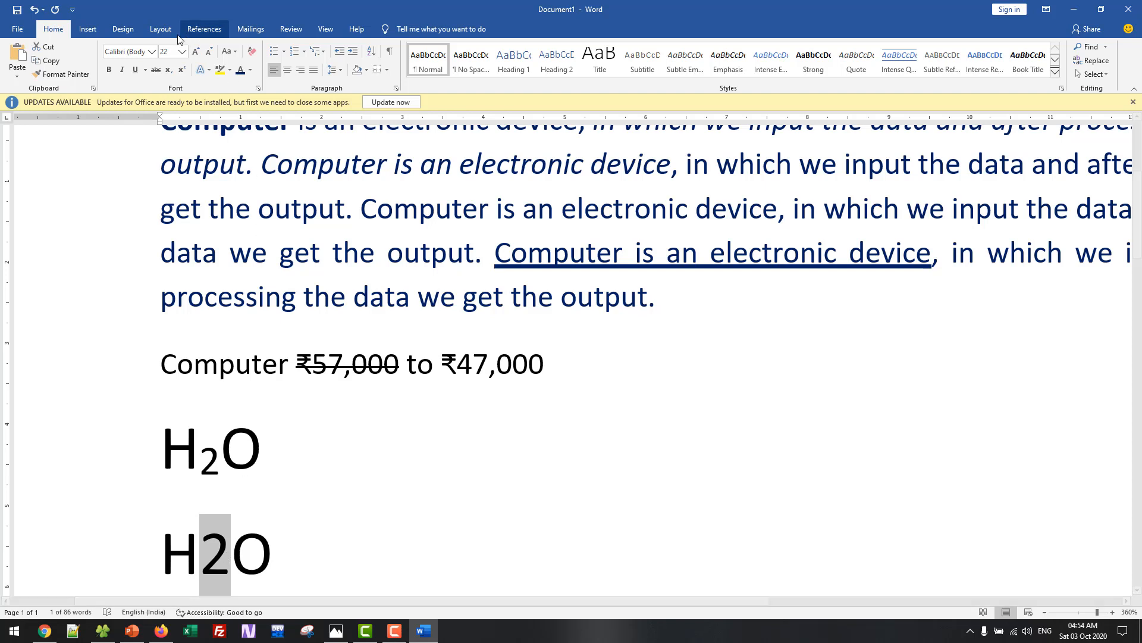
pyautogui.click(183, 71)
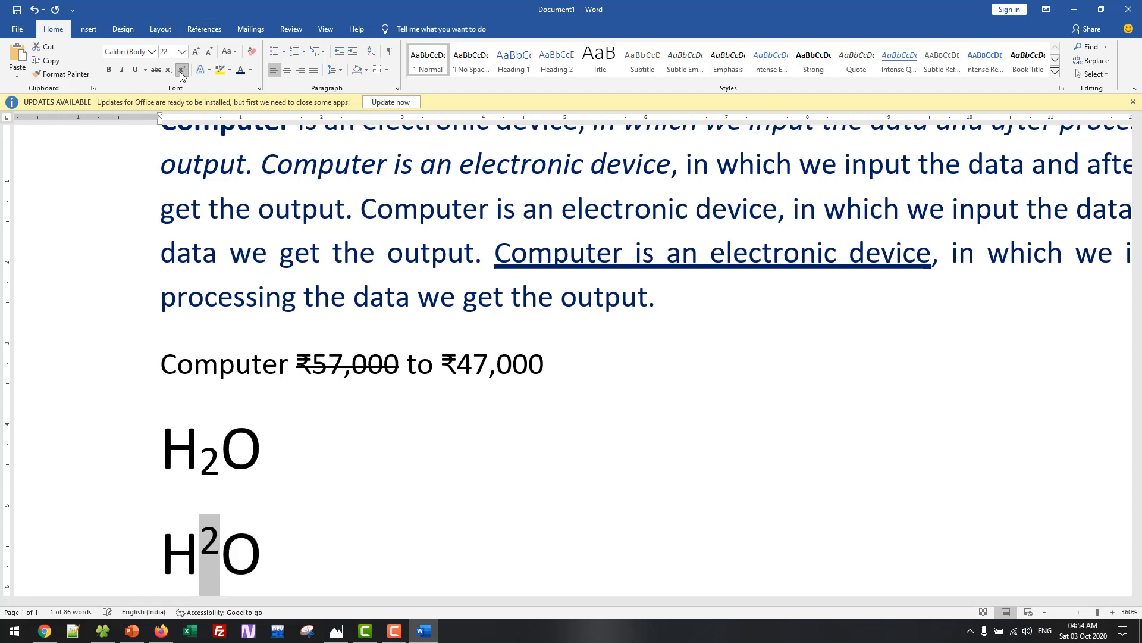
pyautogui.click(251, 526)
pyautogui.tripleClick(250, 526)
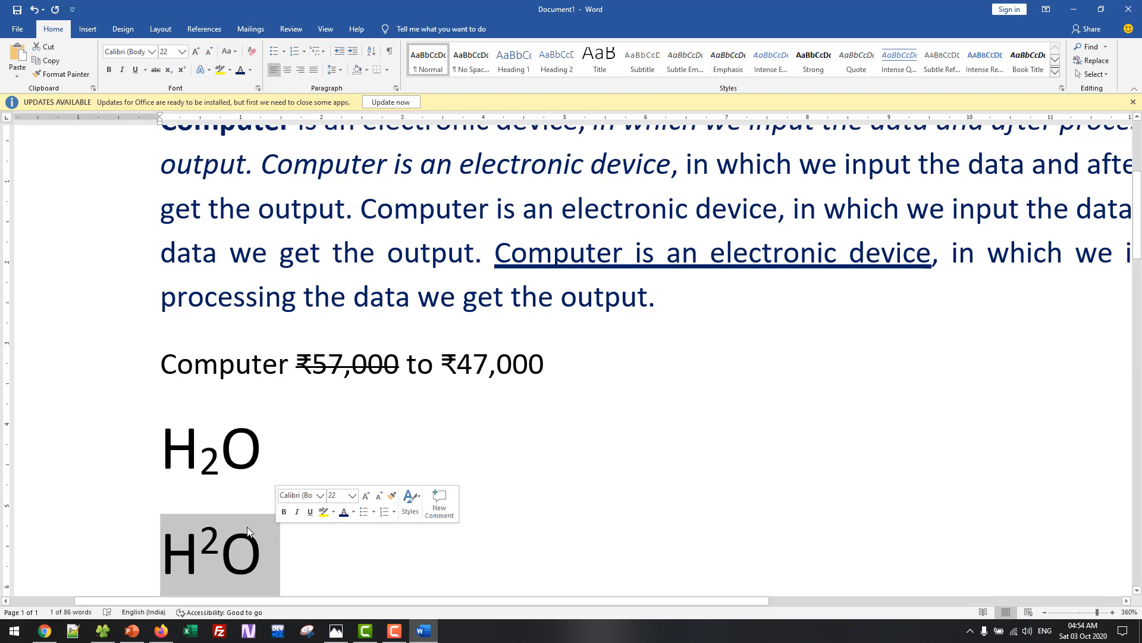
pyautogui.scroll(-5, 176, 228)
pyautogui.click(184, 212)
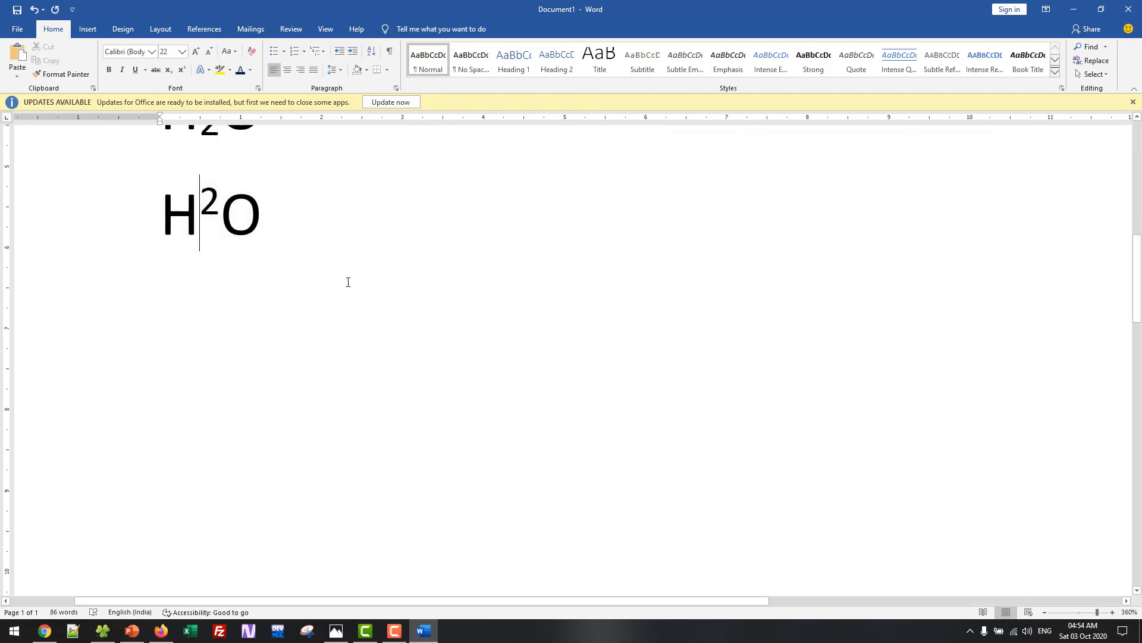
pyautogui.scroll(5, 524, 392)
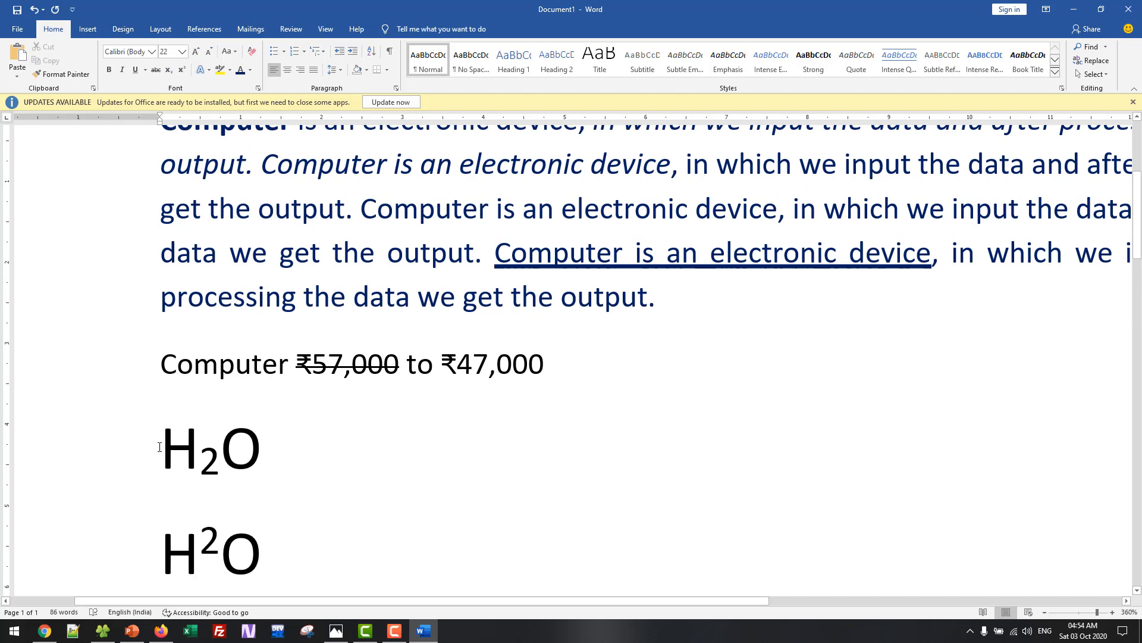
pyautogui.moveTo(158, 452); pyautogui.dragTo(272, 452)
pyautogui.click(142, 551)
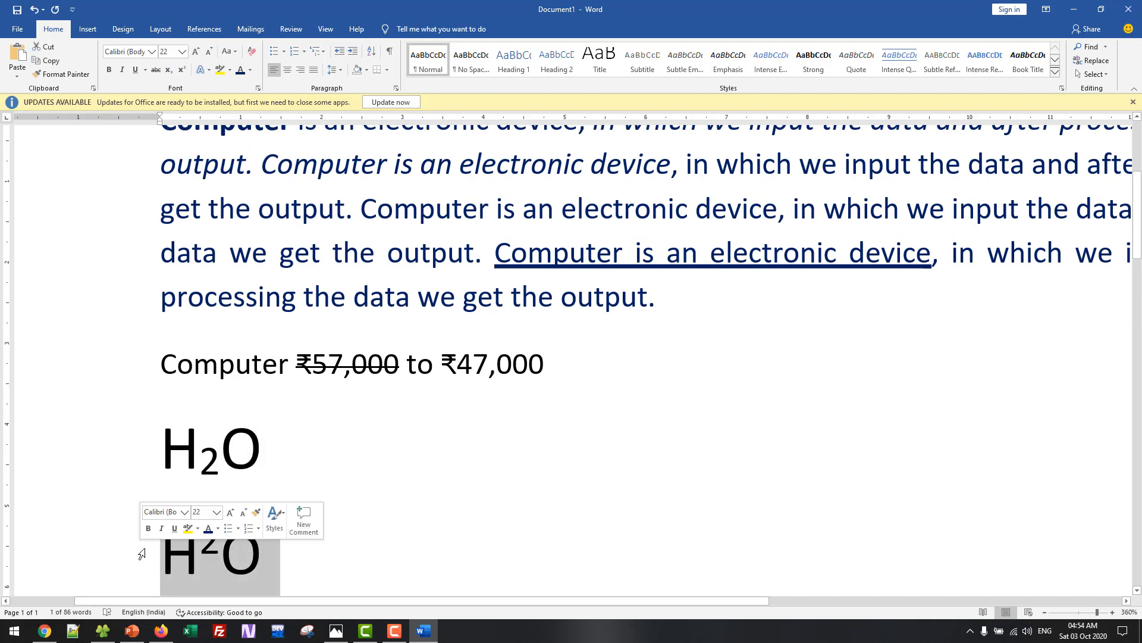
# Check the Text Formatting topic list in the PowerPoint presentation, and return to the start of the Word document
pyautogui.click(132, 631)
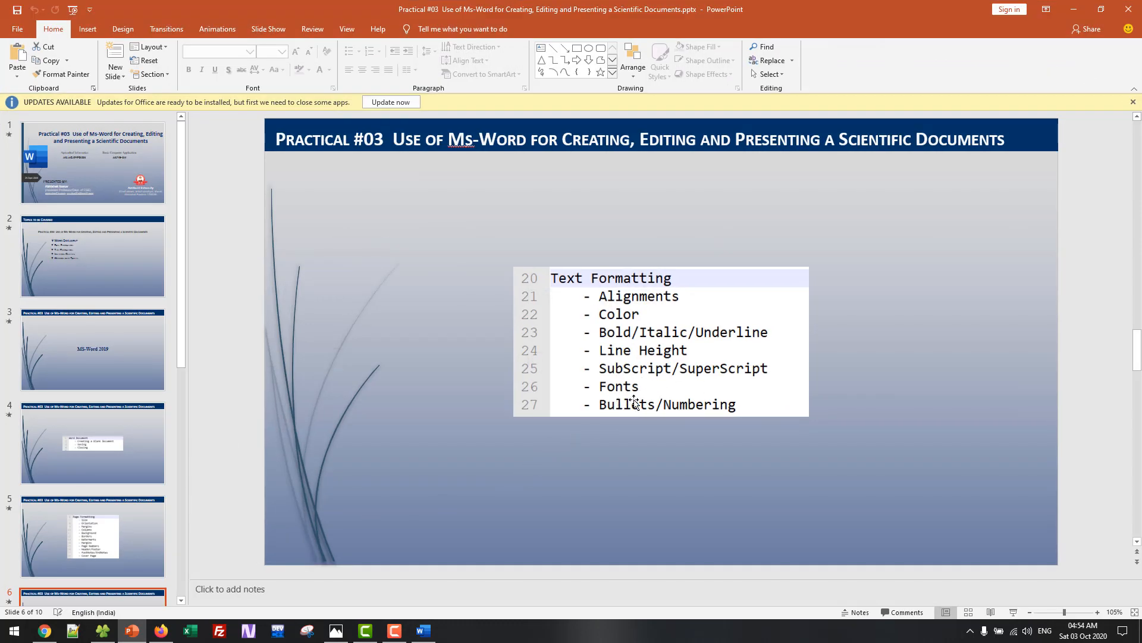
pyautogui.hotkey('alt', 'Tab')
pyautogui.scroll(3, 508, 457)
pyautogui.scroll(-9, 508, 457)
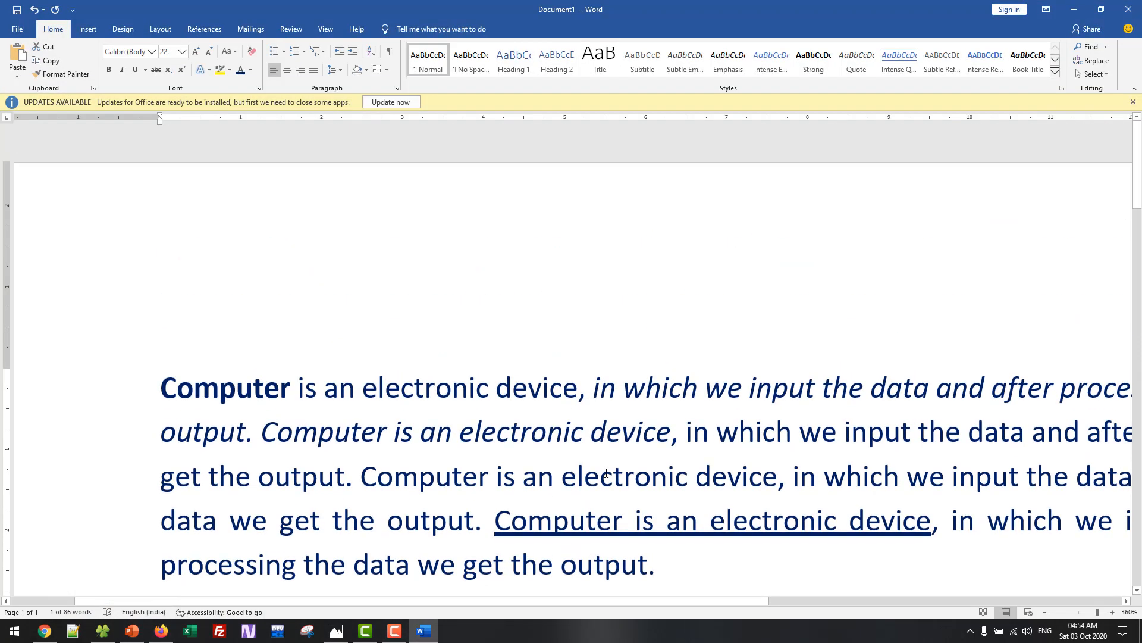
pyautogui.scroll(-2, 684, 501)
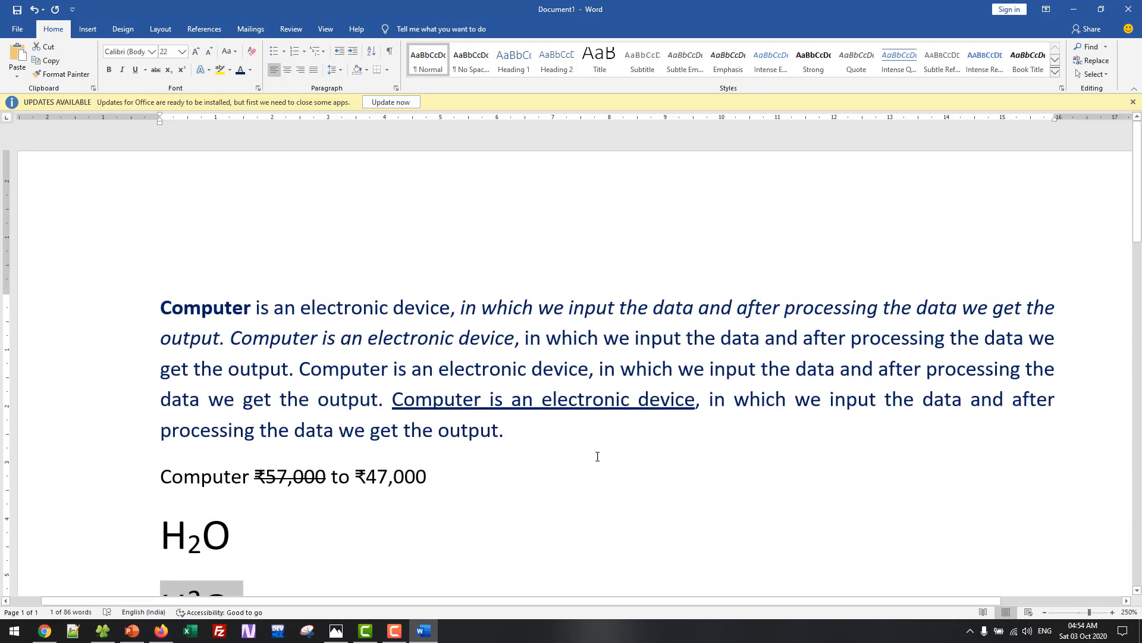
# Copy the entire blue paragraph about the computer as an electronic device
pyautogui.moveTo(157, 299); pyautogui.dragTo(501, 438)
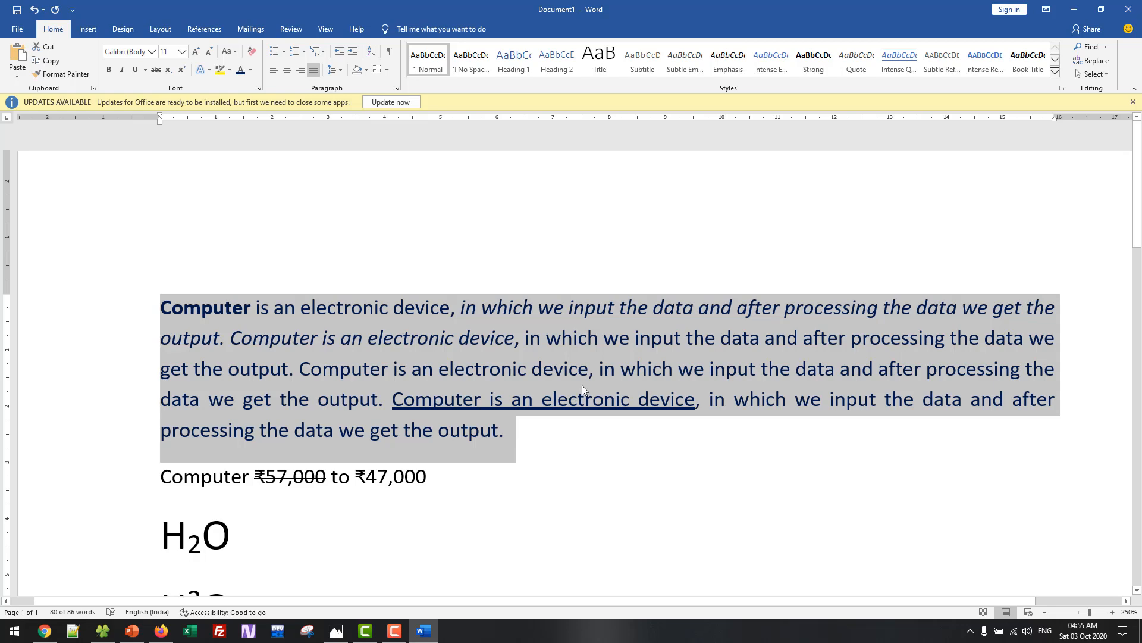
pyautogui.click(296, 270)
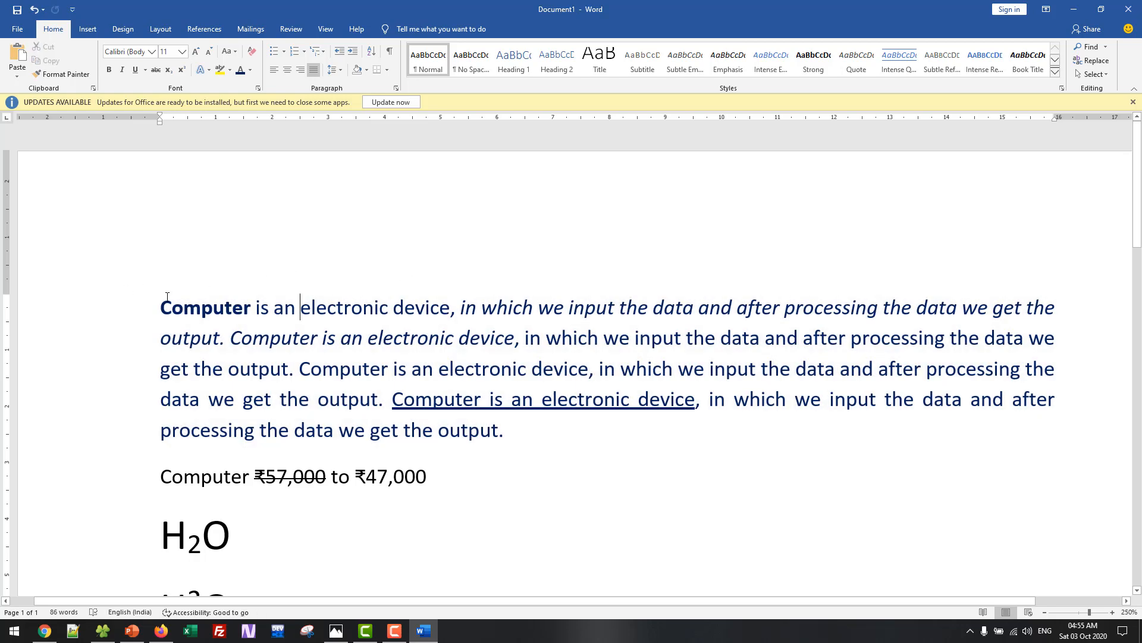
pyautogui.click(169, 300)
pyautogui.moveTo(530, 432); pyautogui.dragTo(178, 307)
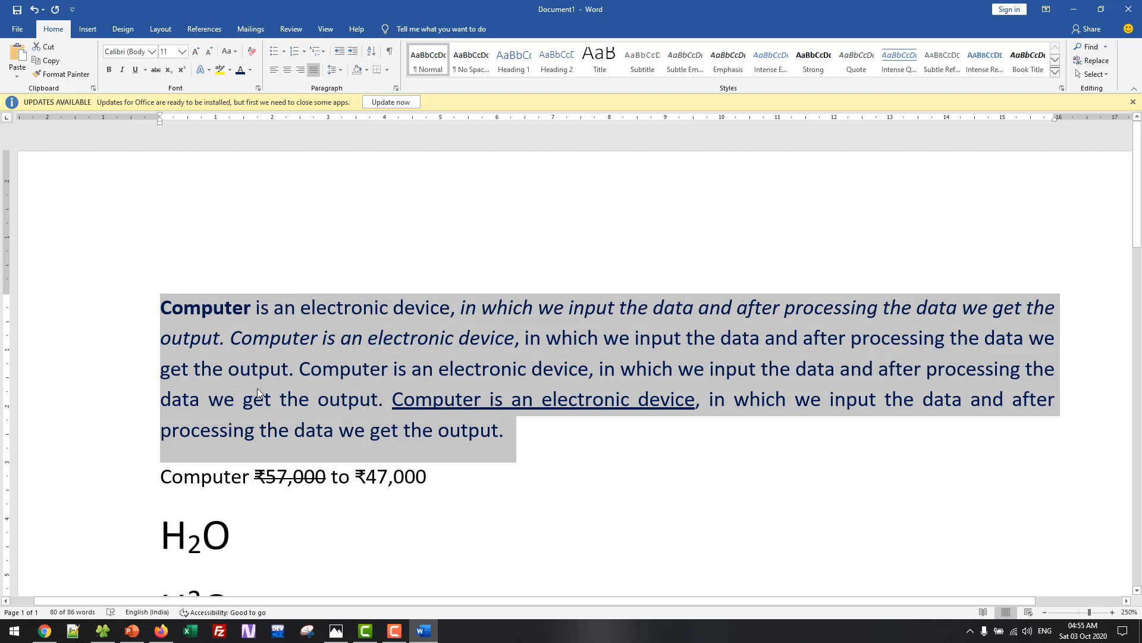
pyautogui.rightClick(360, 321)
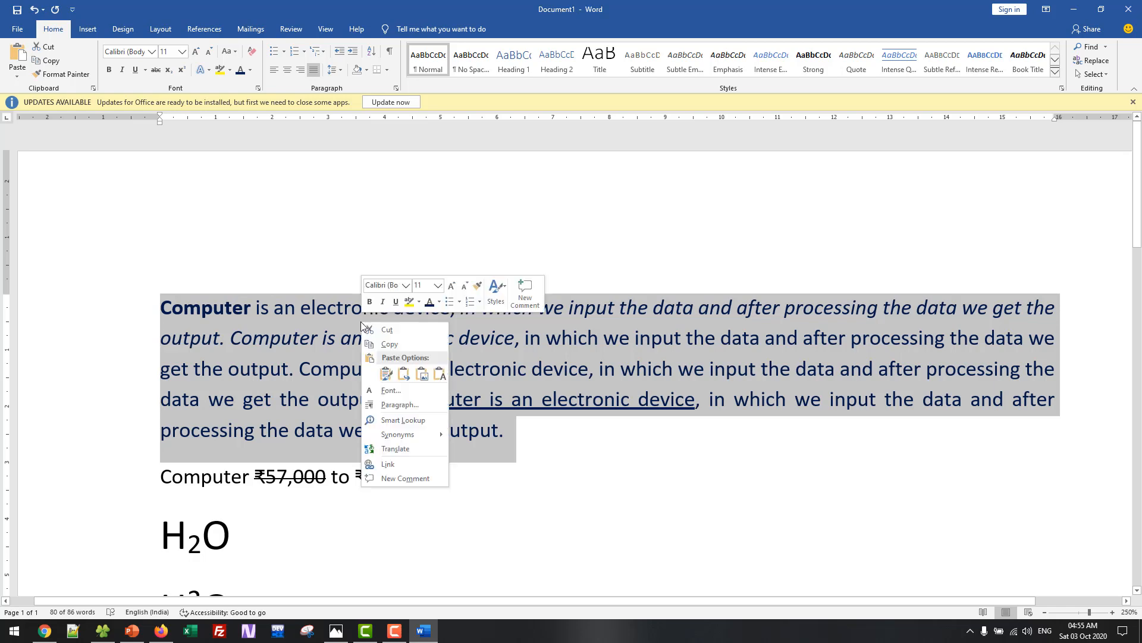
pyautogui.click(388, 346)
# Insert an empty line above the blue paragraph and paste the copied paragraph there, keeping its source formatting
pyautogui.click(162, 307)
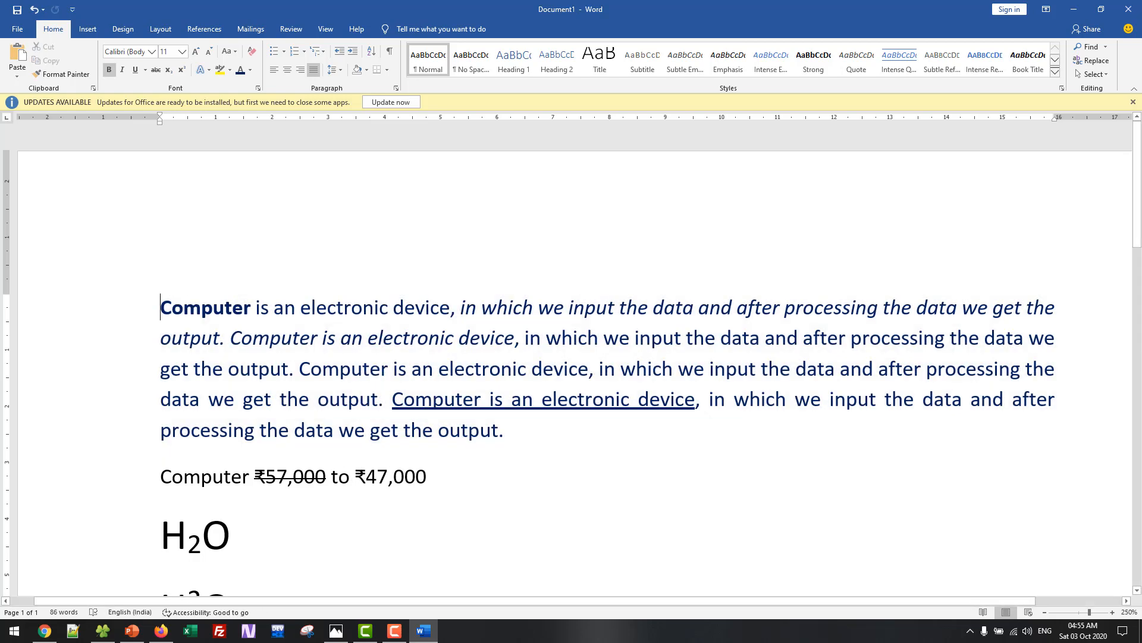
pyautogui.press('Return')
pyautogui.rightClick(178, 298)
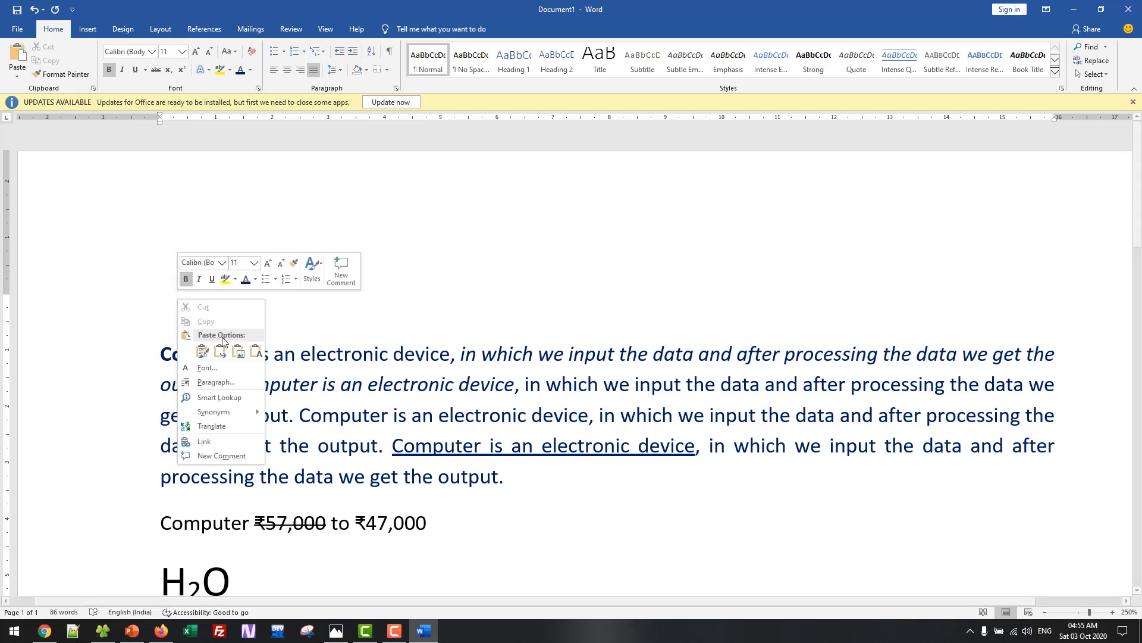
pyautogui.click(254, 353)
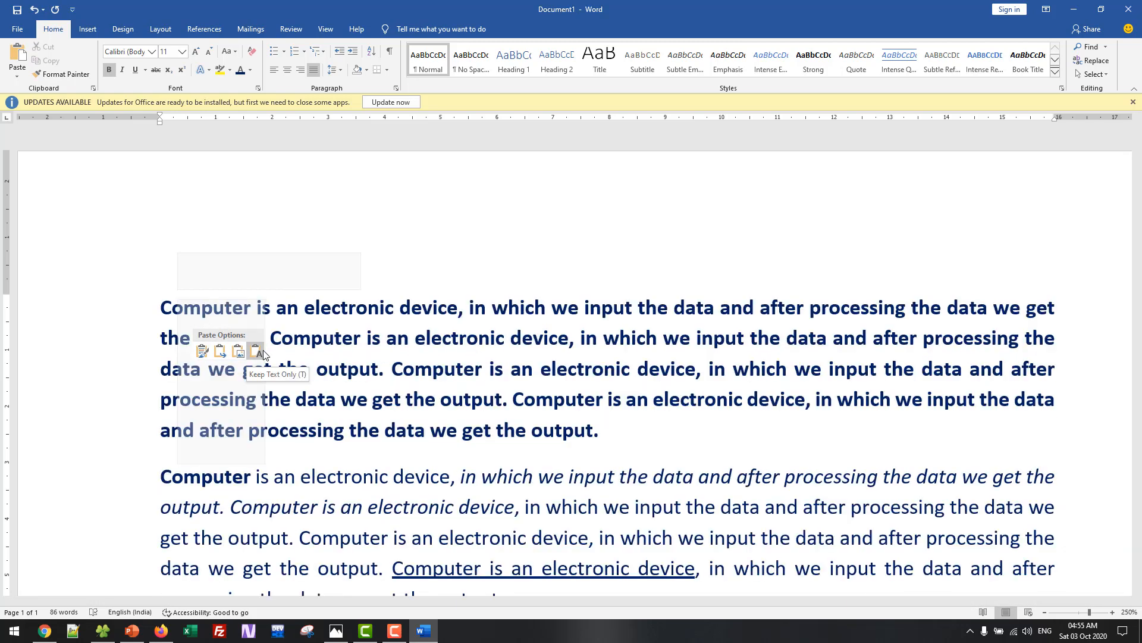
pyautogui.click(203, 351)
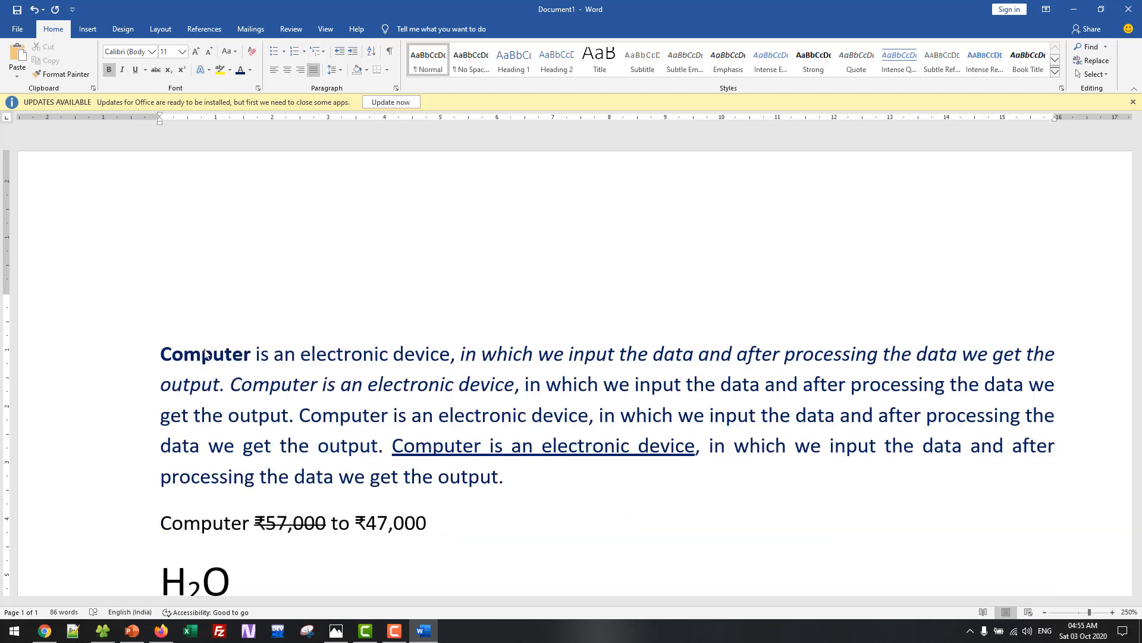
# Change the font of the entire first paragraph to MingLiU_HKSCS-ExtB
pyautogui.scroll(-3, 432, 437)
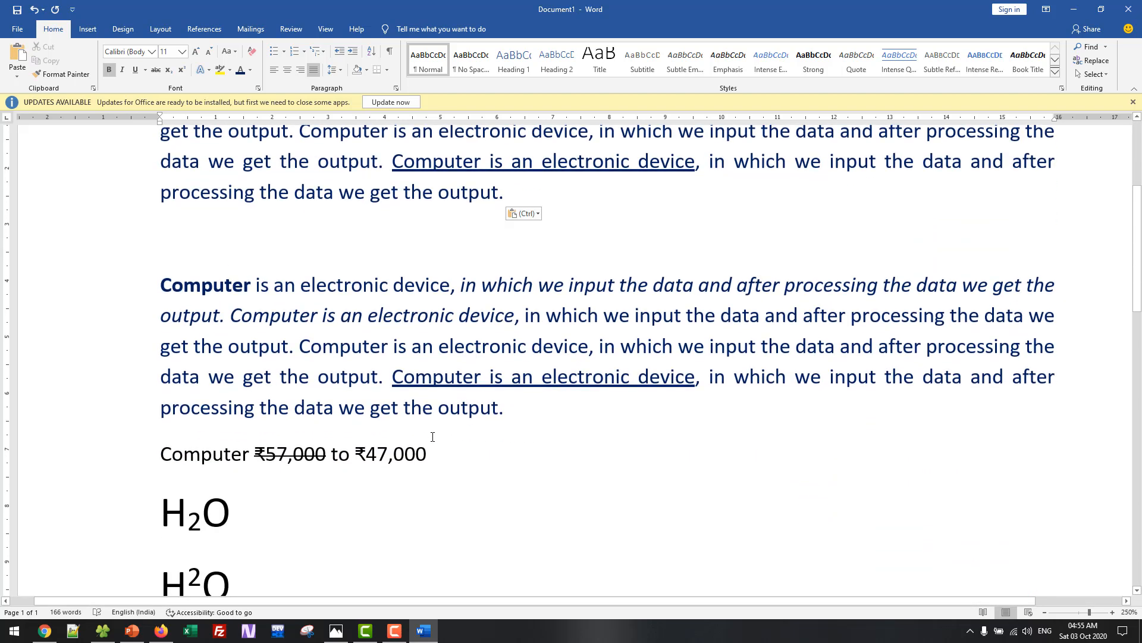
pyautogui.scroll(3, 432, 436)
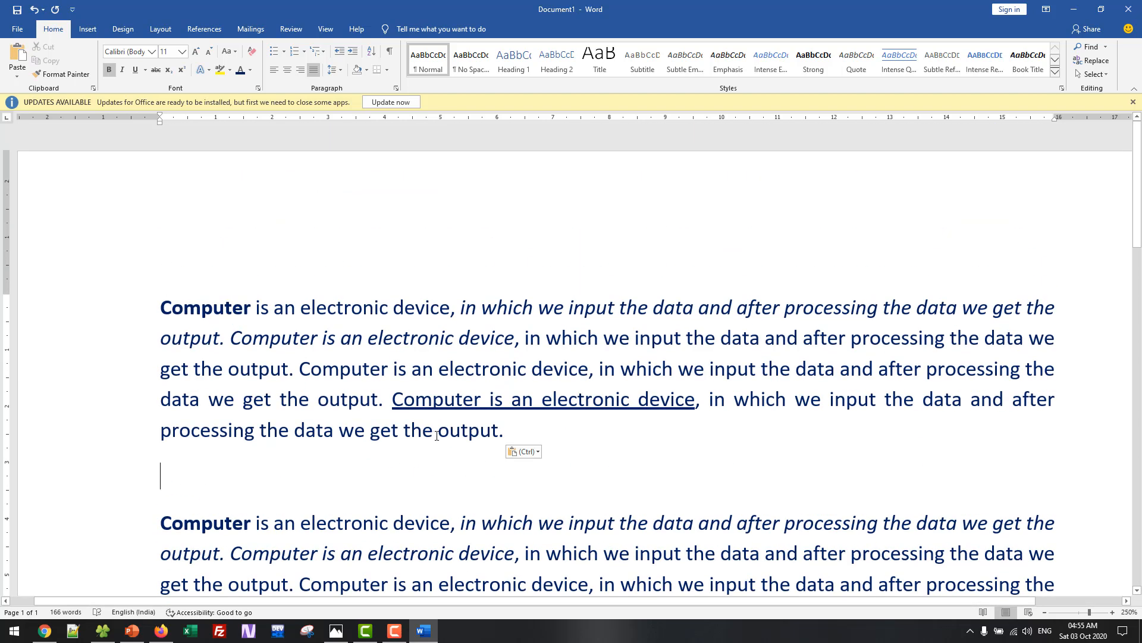
pyautogui.scroll(-3, 501, 393)
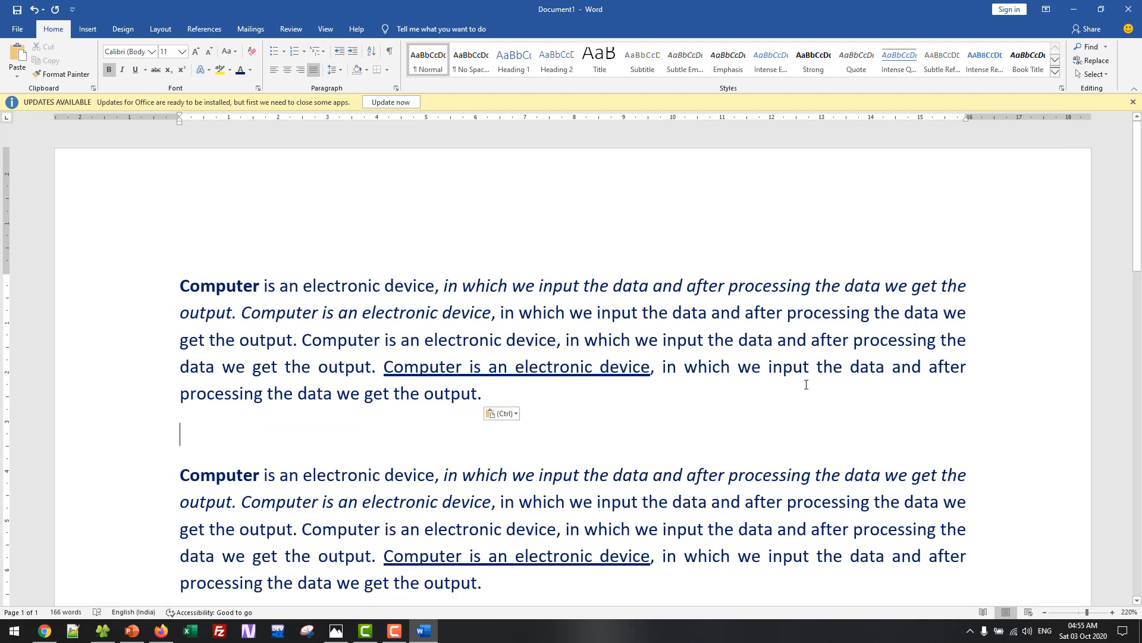
pyautogui.moveTo(491, 390); pyautogui.dragTo(174, 277)
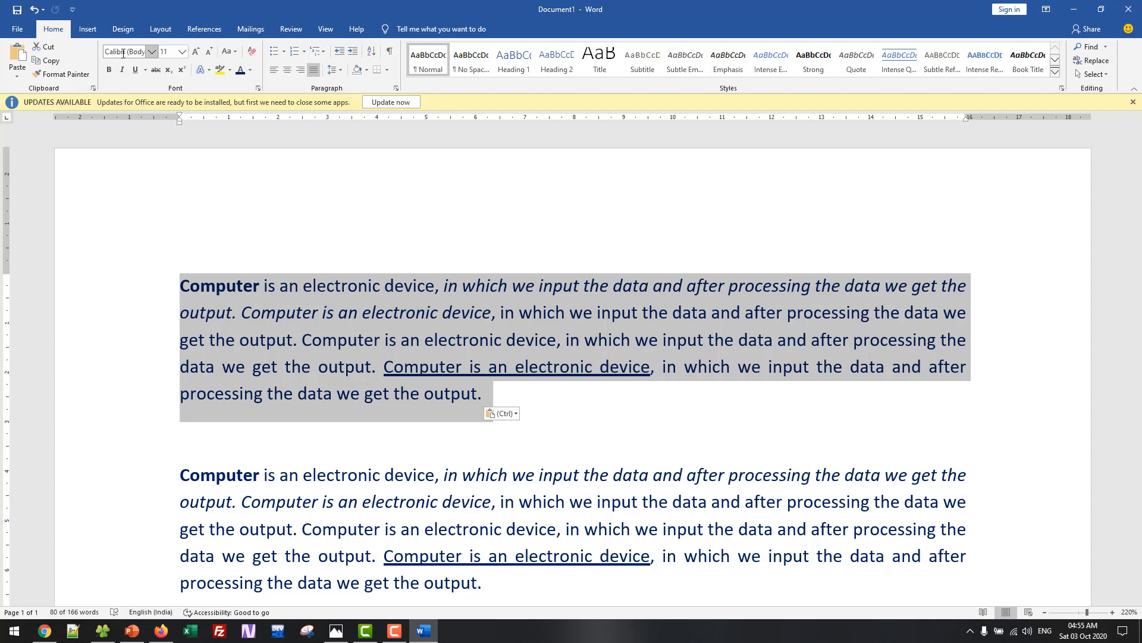
pyautogui.click(150, 52)
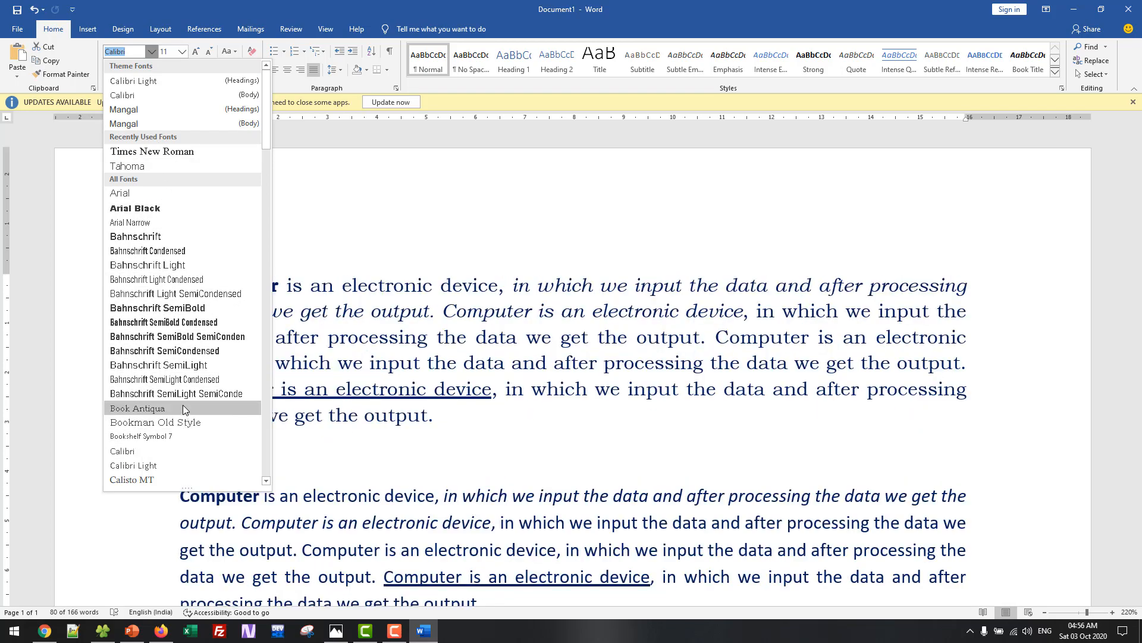
pyautogui.scroll(-6, 182, 417)
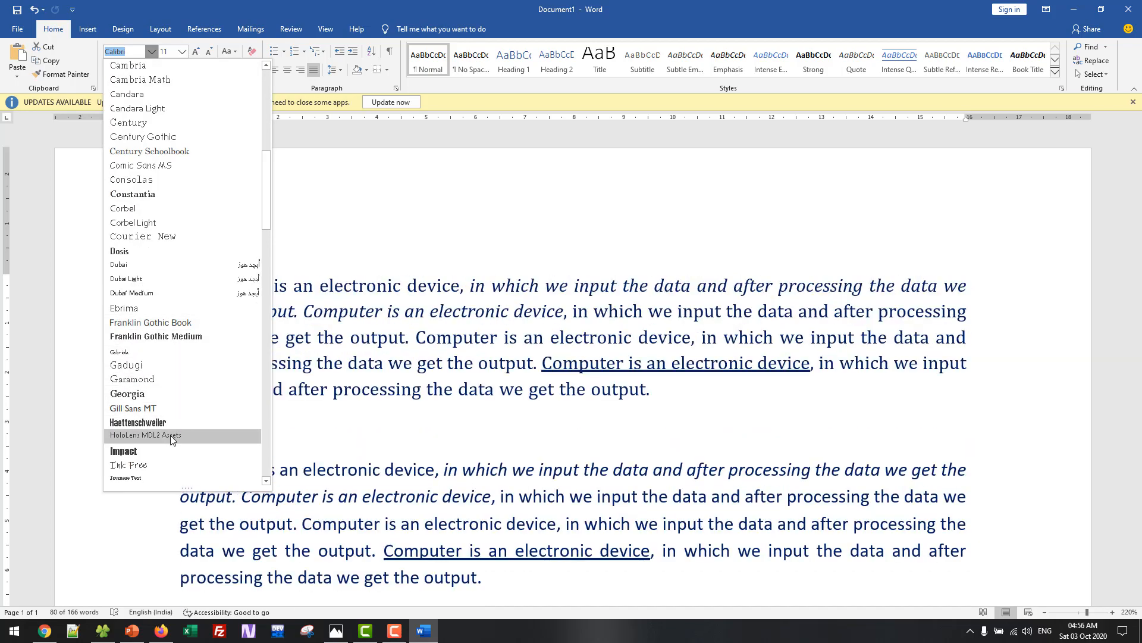
pyautogui.scroll(-3, 171, 434)
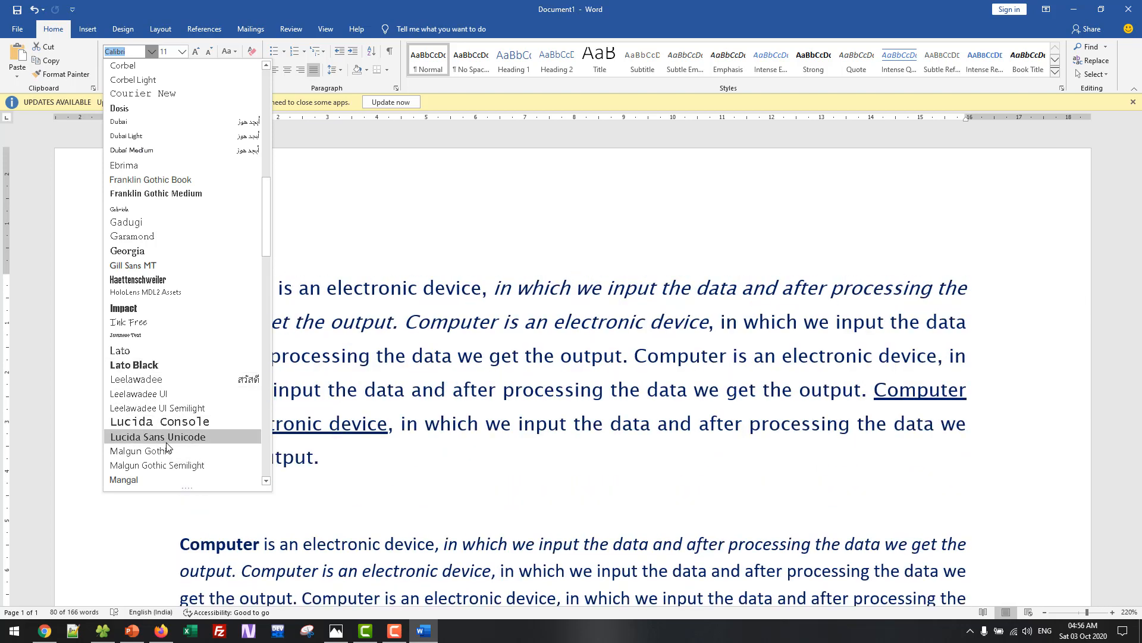
pyautogui.scroll(-7, 168, 443)
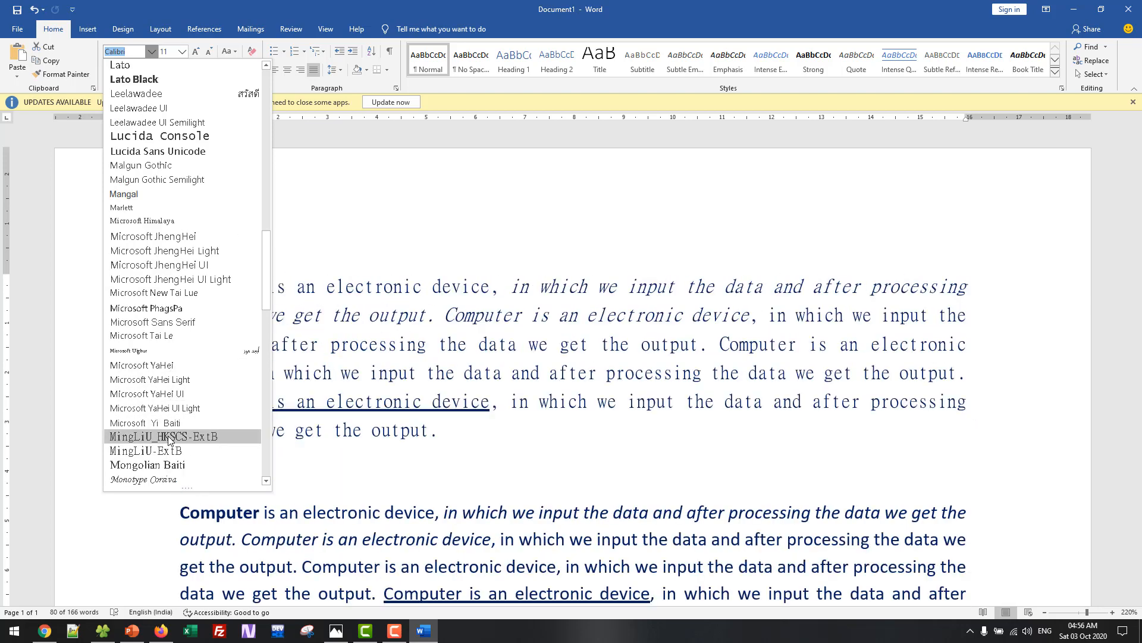
pyautogui.click(169, 439)
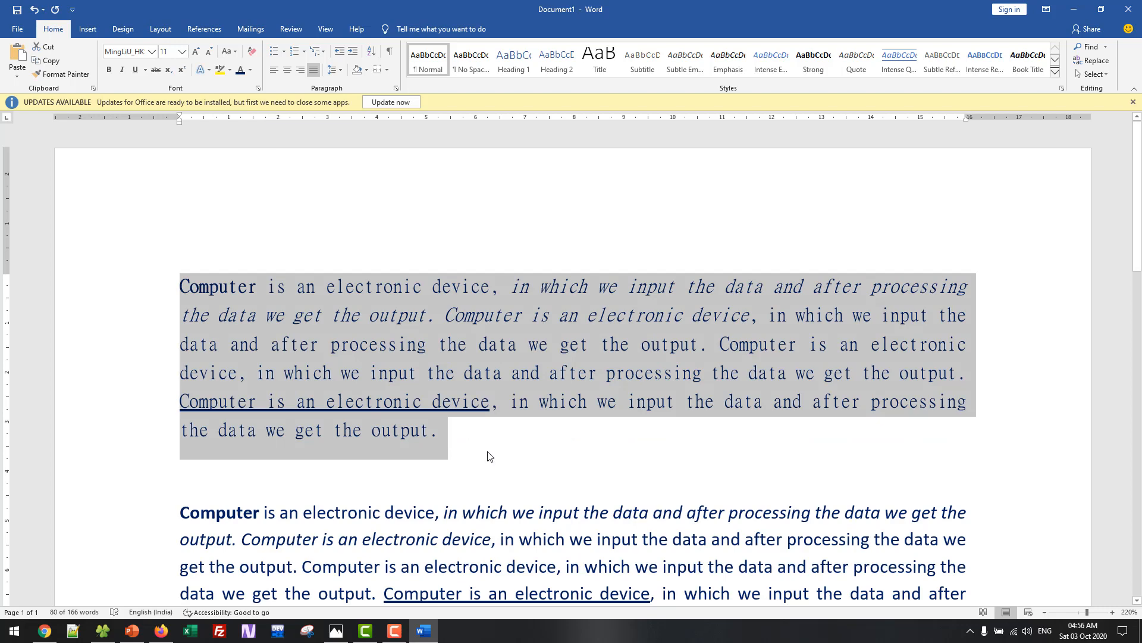
pyautogui.click(609, 430)
# Compare the first paragraph's font with that of the original Calibri paragraph below it
pyautogui.scroll(-3, 540, 433)
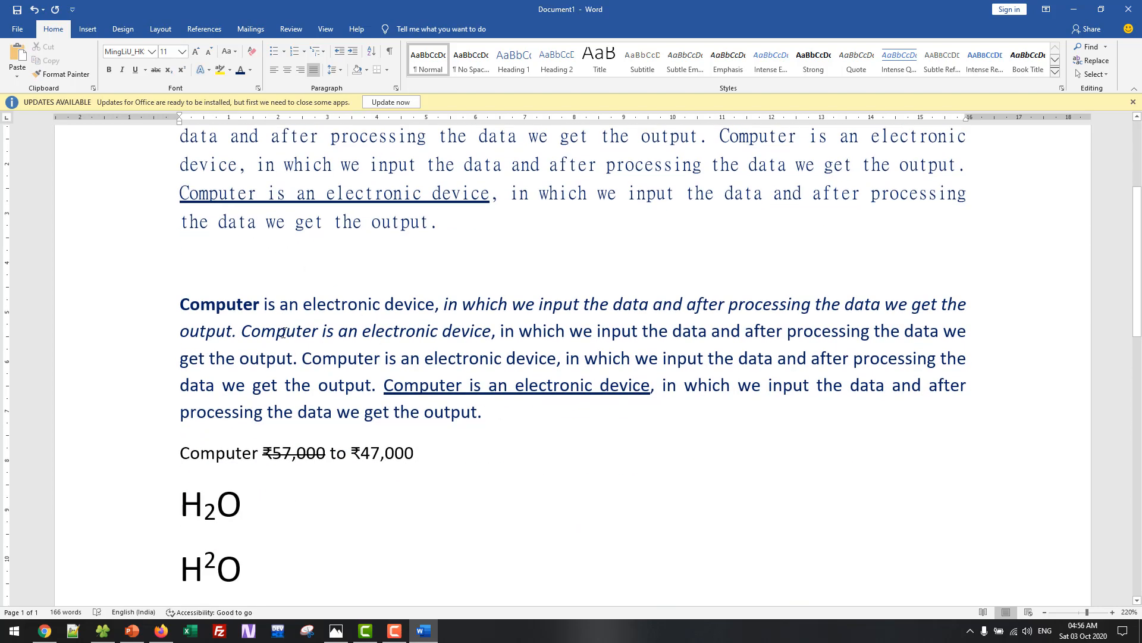
pyautogui.scroll(3, 262, 238)
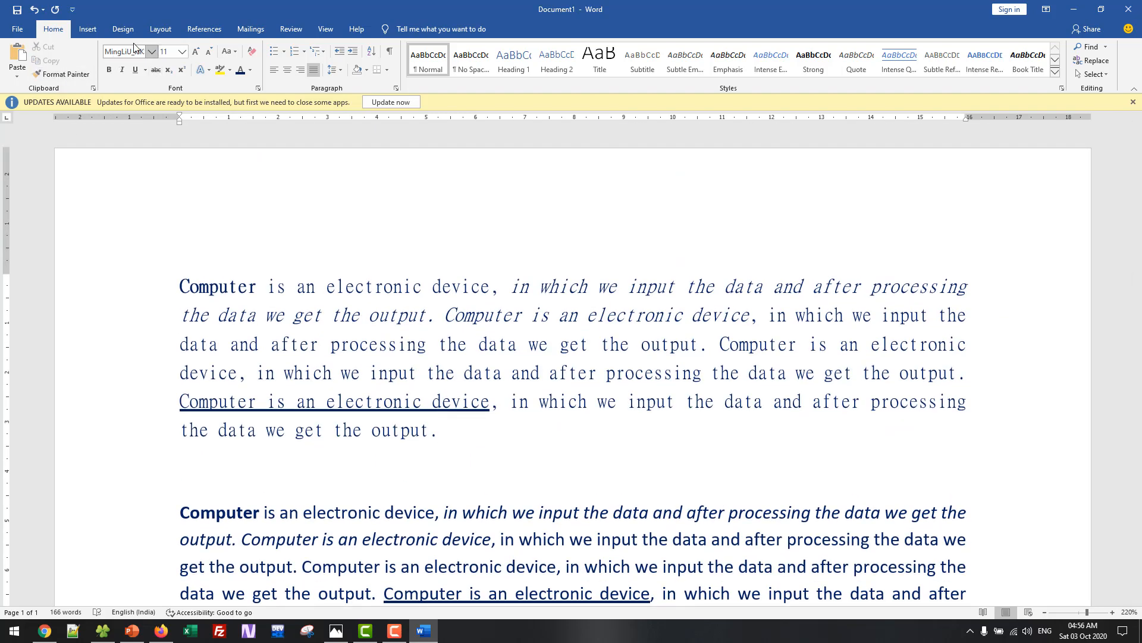
pyautogui.click(131, 53)
pyautogui.scroll(-3, 245, 255)
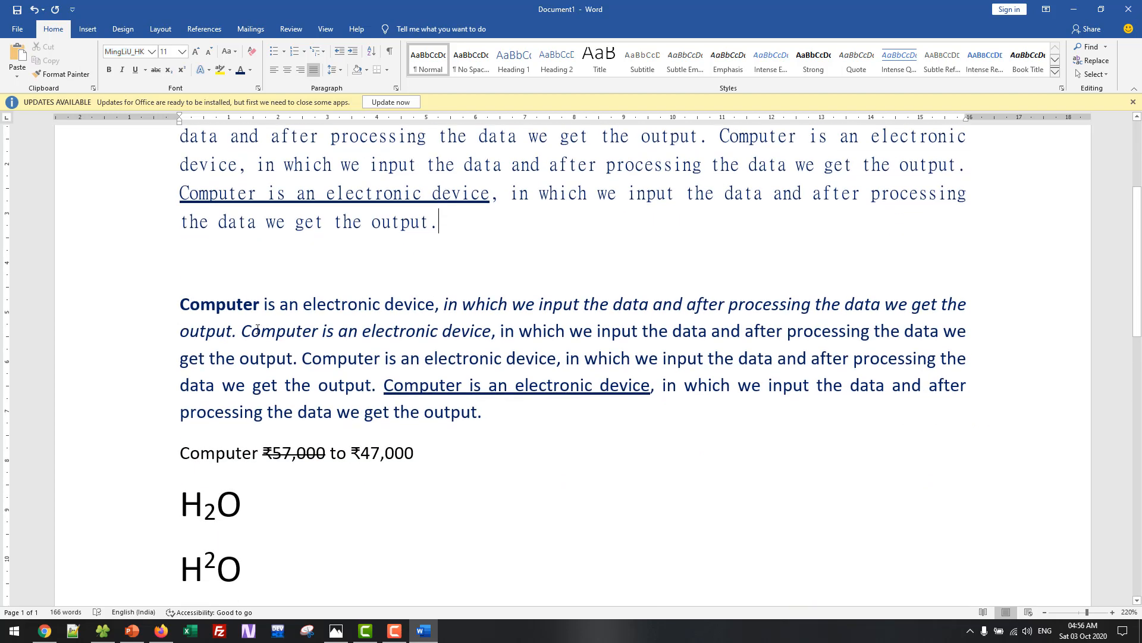
pyautogui.moveTo(180, 304)
pyautogui.mouseDown()
pyautogui.moveTo(372, 411)
pyautogui.moveTo(275, 305)
pyautogui.moveTo(179, 283)
pyautogui.mouseUp()
pyautogui.scroll(3, 370, 412)
pyautogui.click(289, 314)
# Insert an empty line above the MingLiU paragraph and paste another copy of the blue Calibri paragraph with its formatting
pyautogui.moveTo(449, 430); pyautogui.dragTo(177, 267)
pyautogui.press('super+c')
pyautogui.click(220, 256)
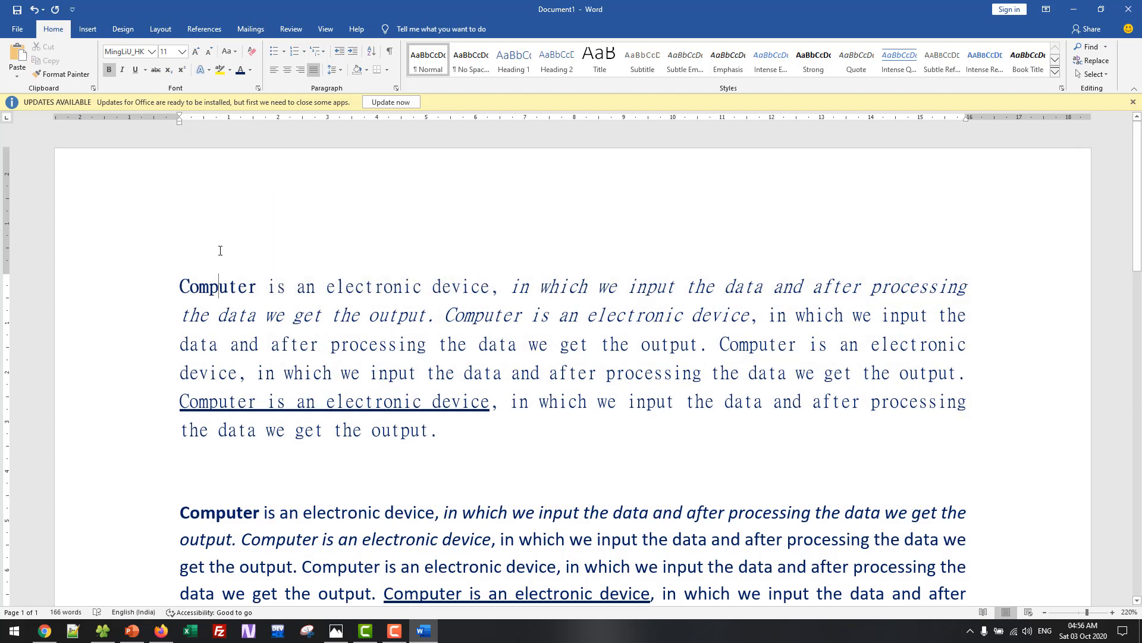
pyautogui.click(173, 275)
pyautogui.press('Return')
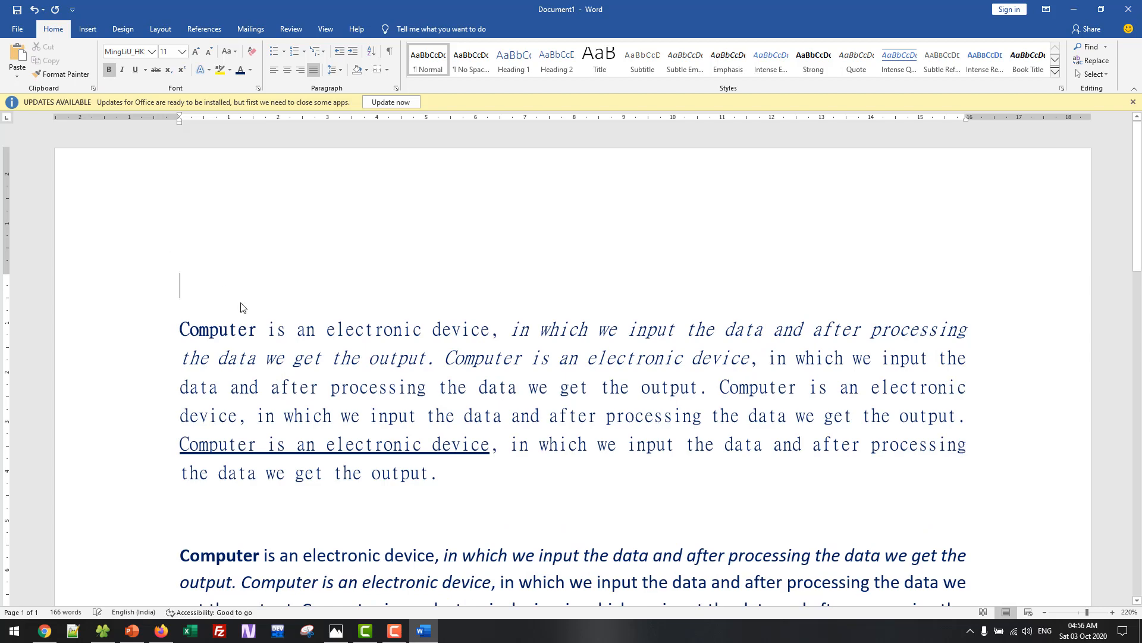
pyautogui.rightClick(195, 288)
pyautogui.click(219, 338)
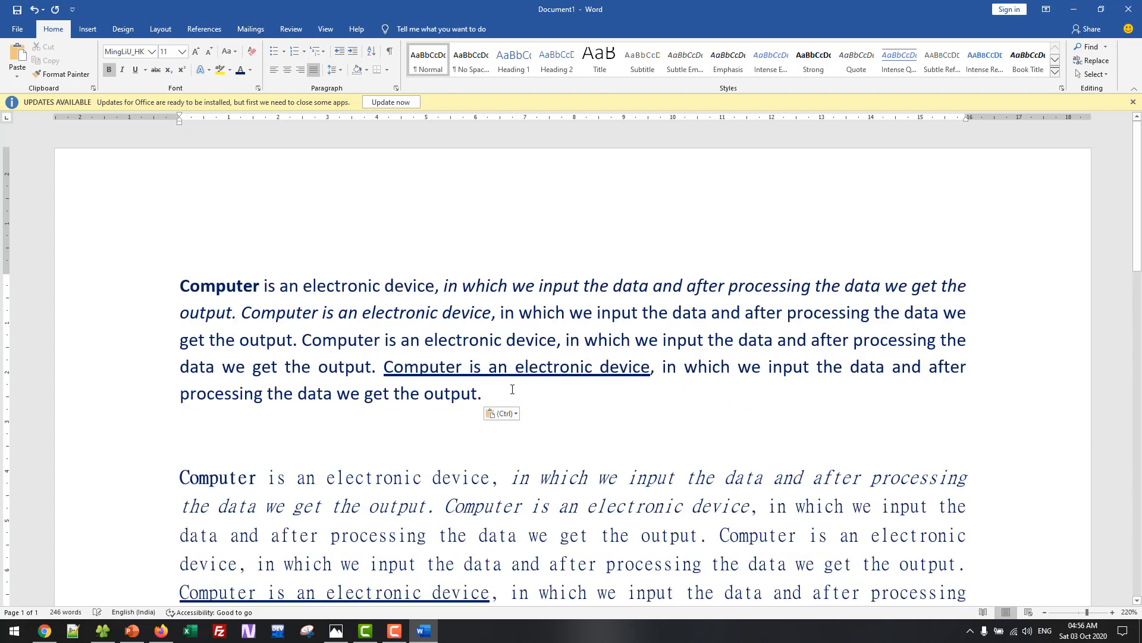
# Change the font of the entire first paragraph to Times New Roman
pyautogui.moveTo(482, 410); pyautogui.dragTo(134, 284)
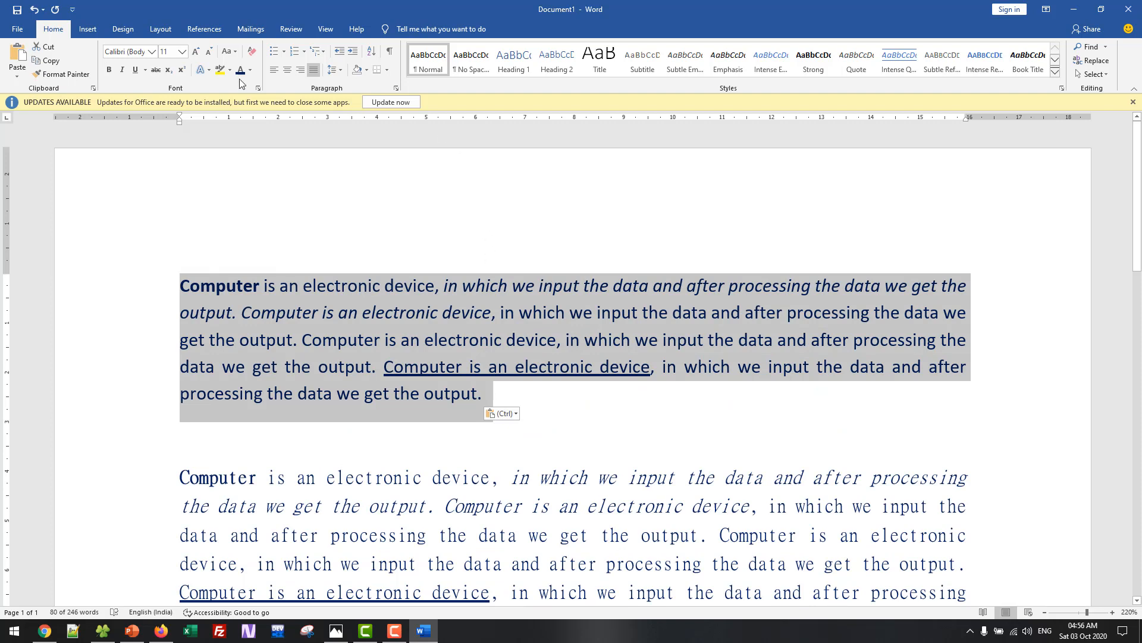
pyautogui.click(123, 53)
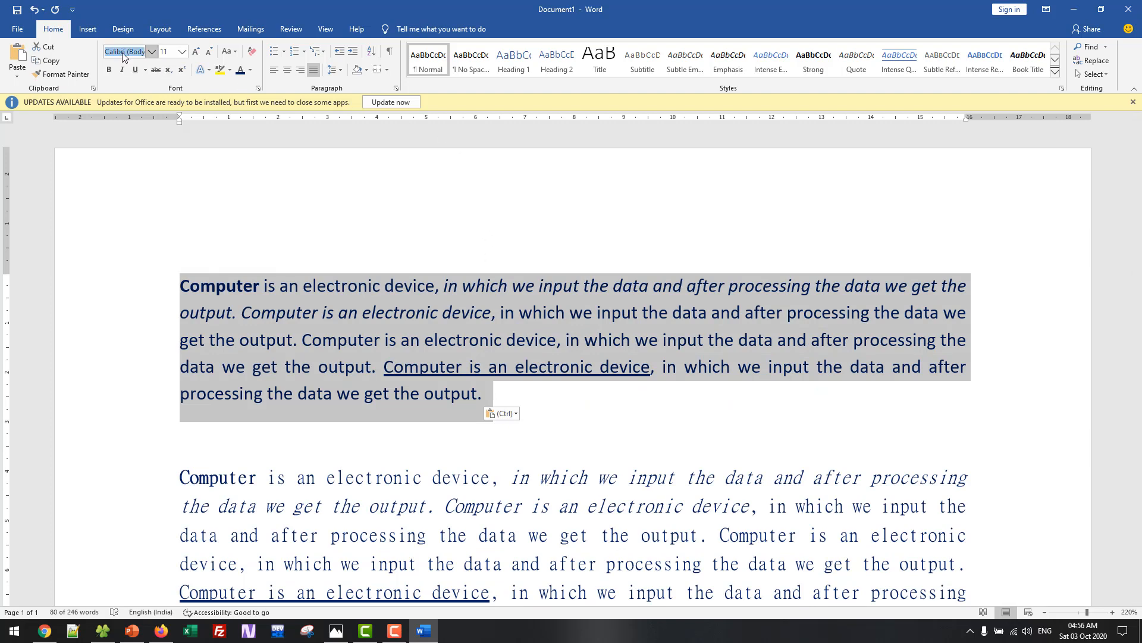
pyautogui.click(153, 53)
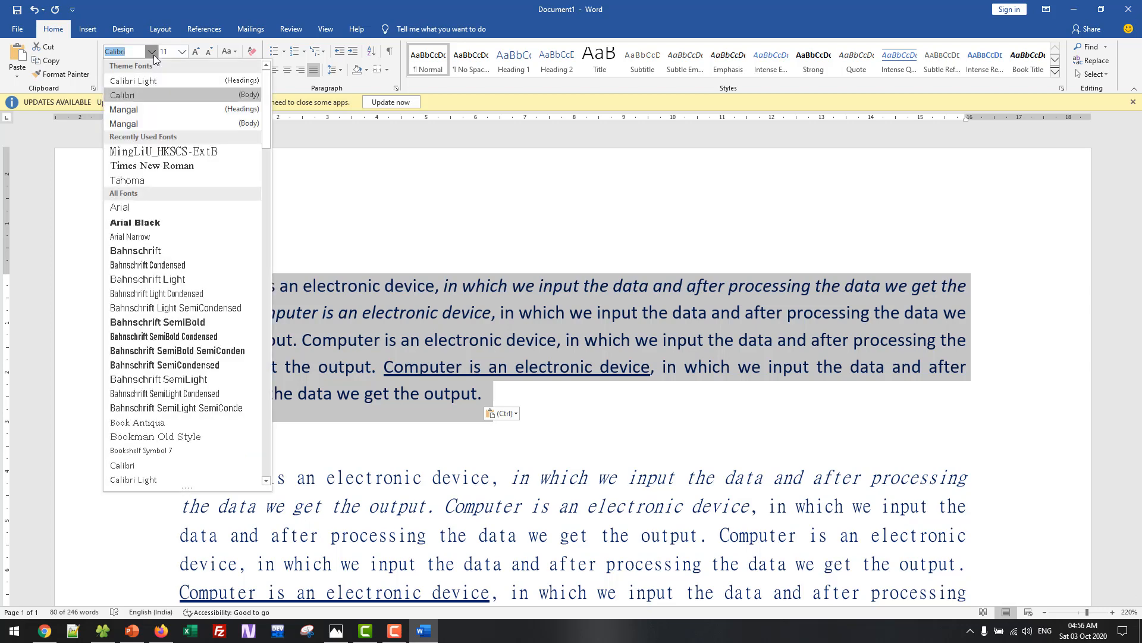
pyautogui.write('Times New R')
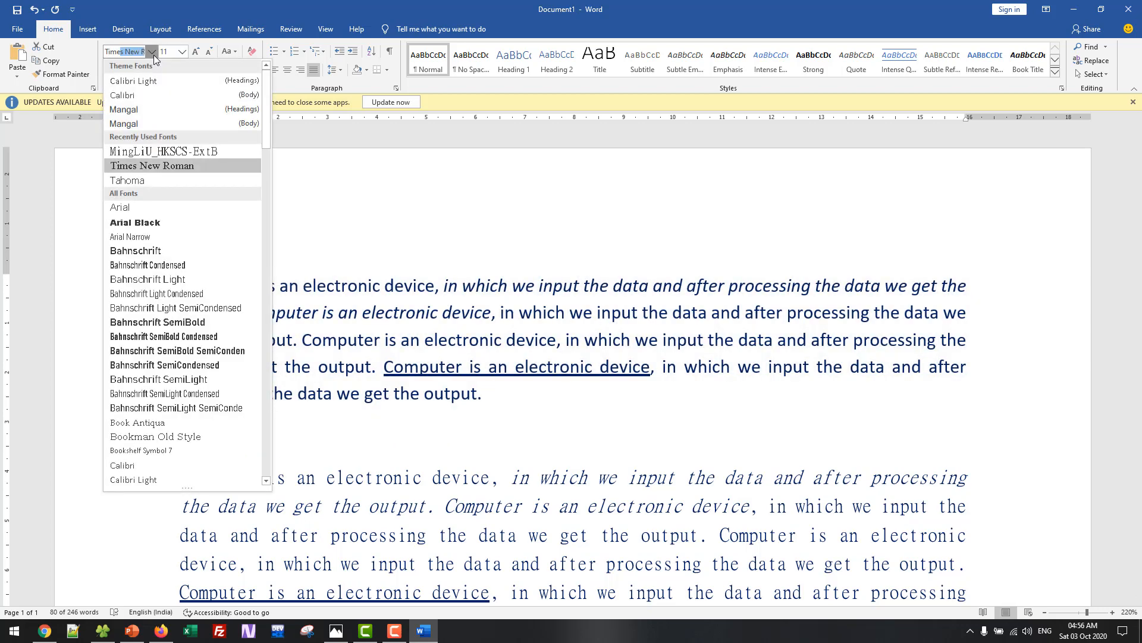
pyautogui.press('Return')
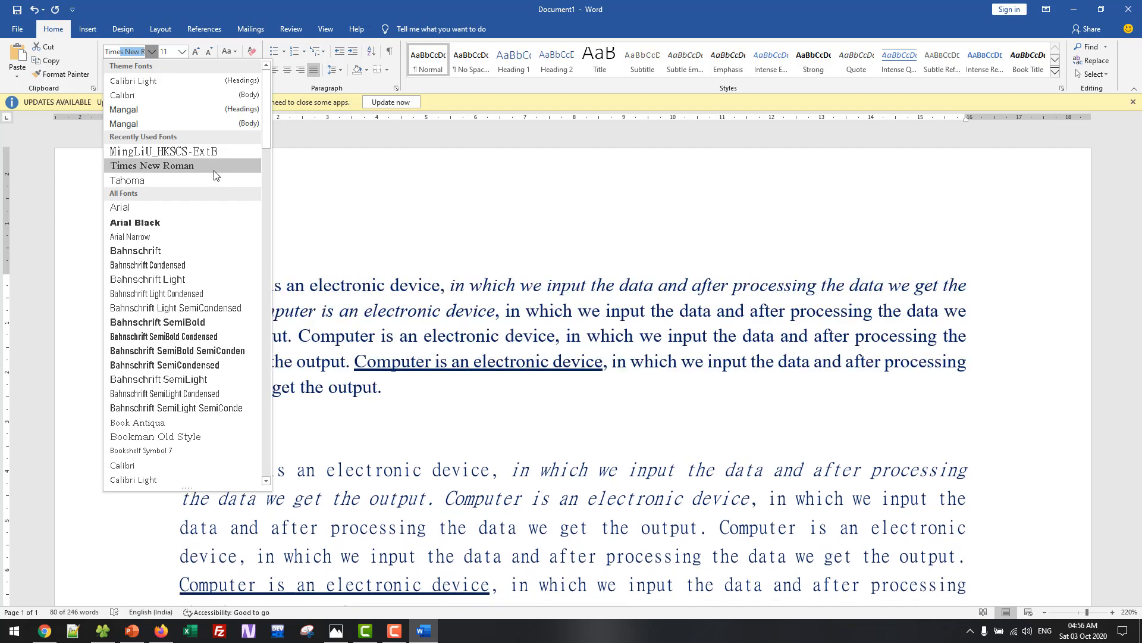
pyautogui.click(376, 416)
pyautogui.scroll(-3, 386, 405)
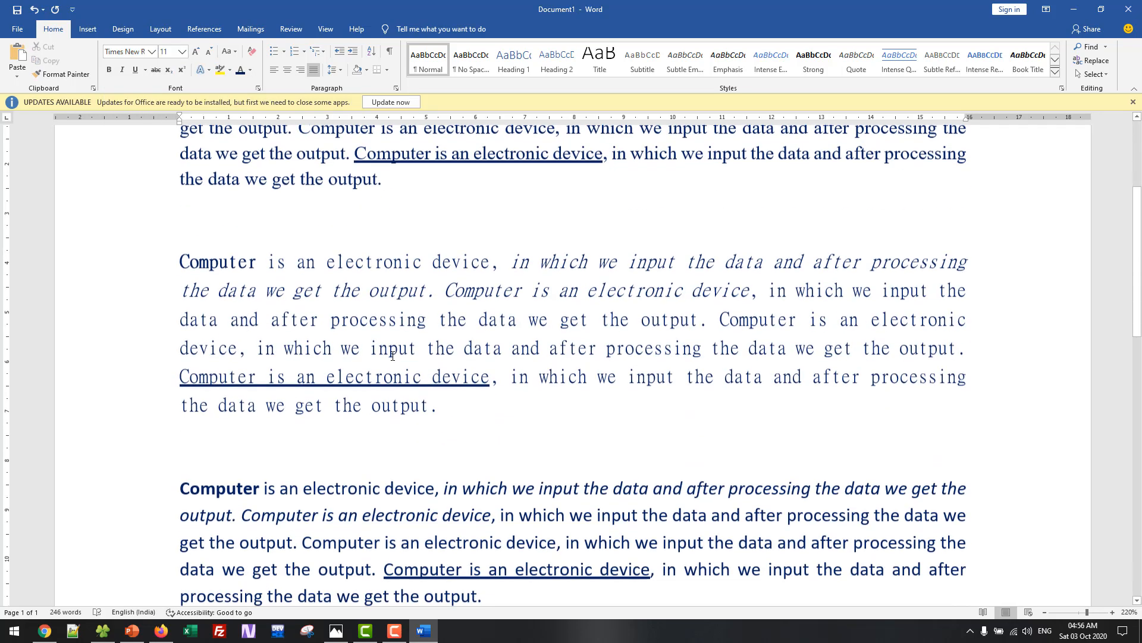
pyautogui.scroll(3, 386, 405)
# Examine the letters C and p of the word Computer in the Times New Roman paragraph at 500% zoom
pyautogui.tripleClick(289, 340)
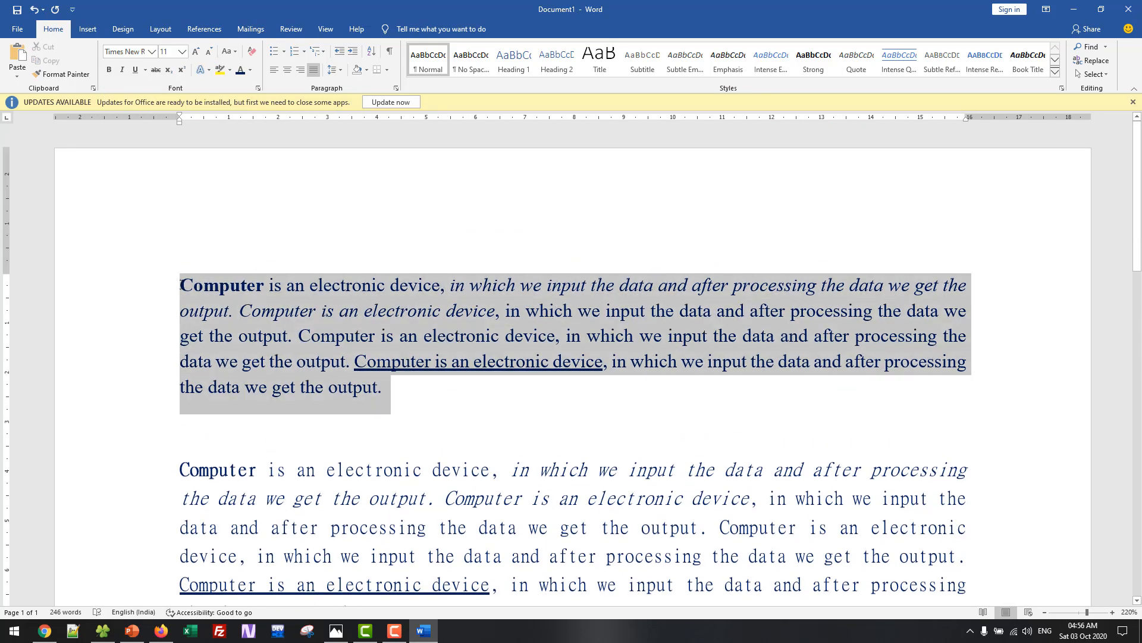
pyautogui.keyDown('ctrl'); pyautogui.scroll(6, 220, 337); pyautogui.keyUp('ctrl')
pyautogui.keyDown('ctrl'); pyautogui.scroll(20, 219, 337); pyautogui.keyUp('ctrl')
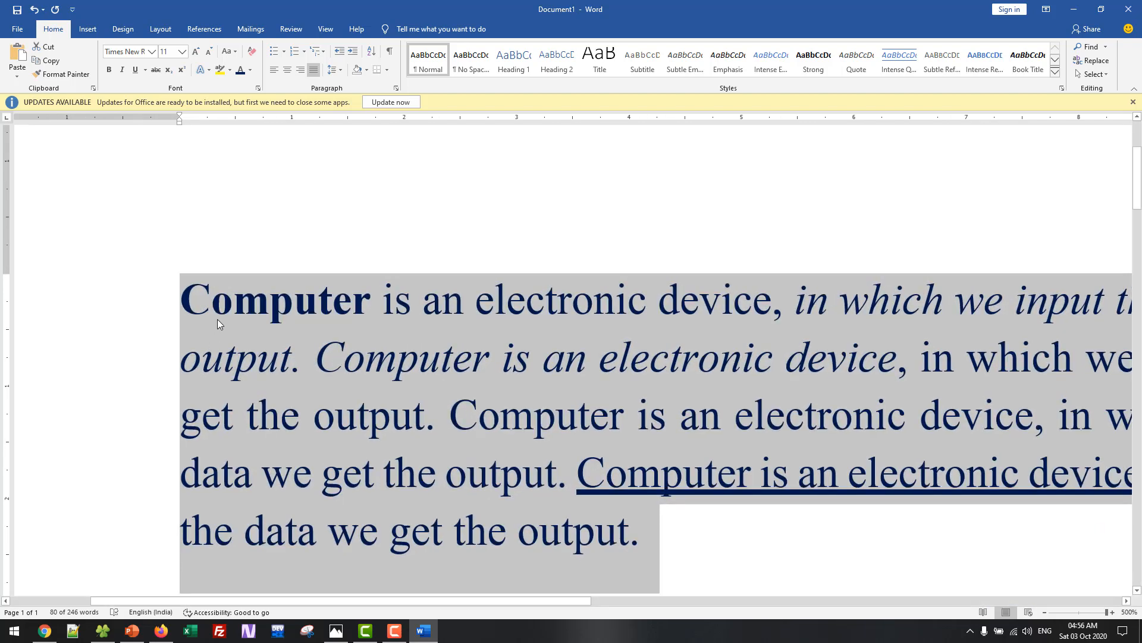
pyautogui.click(218, 322)
pyautogui.hotkey('shift', 'Left')
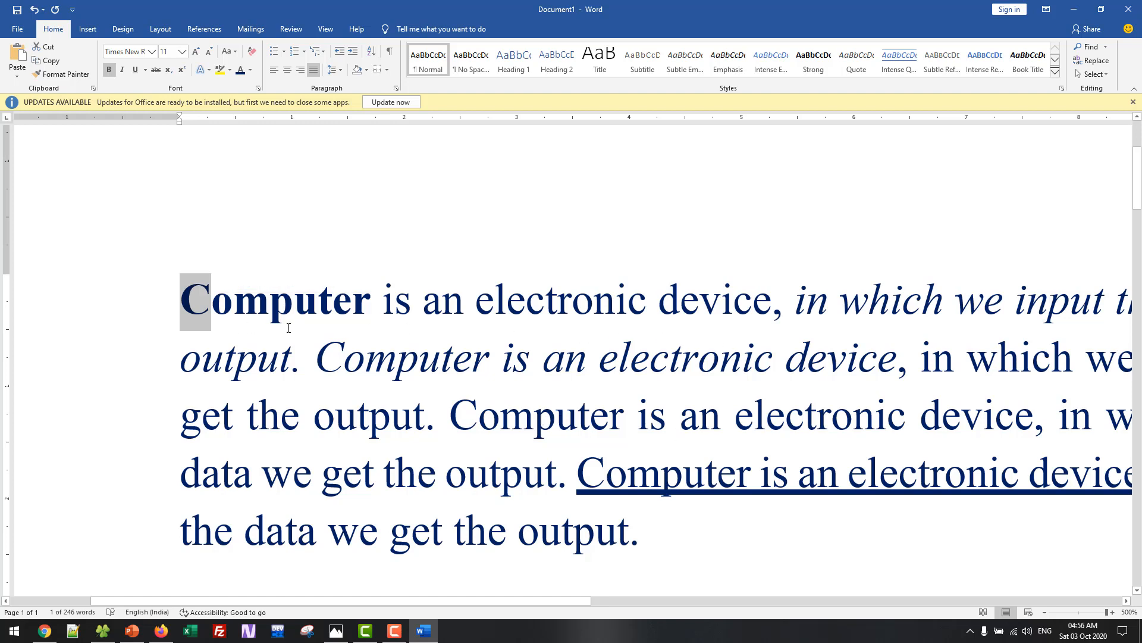
pyautogui.click(269, 316)
pyautogui.hotkey('shift', 'Right')
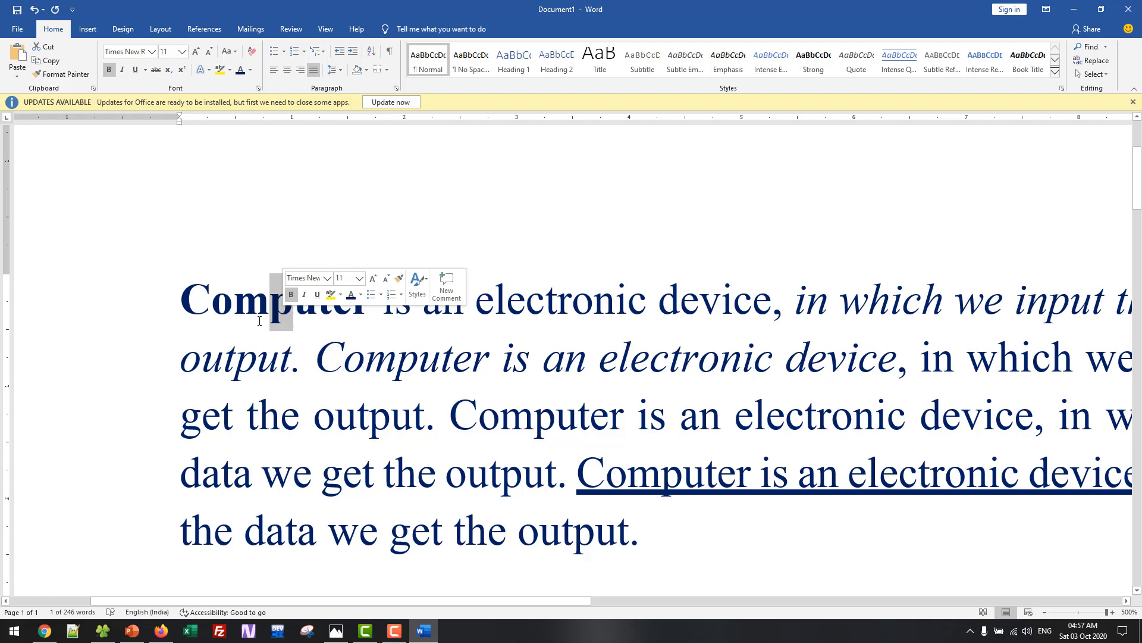
# Compare the letter p in the Calibri paragraph's first word, and check the first paragraph's font against the list of available fonts
pyautogui.scroll(-10, 327, 330)
pyautogui.scroll(5, 214, 383)
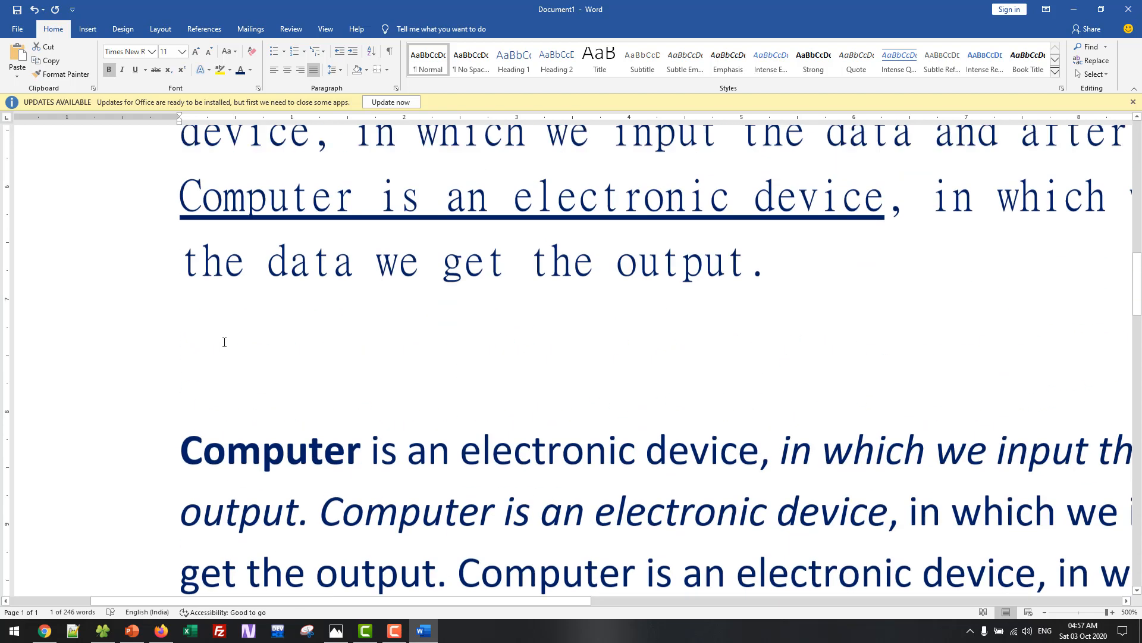
pyautogui.moveTo(181, 471); pyautogui.dragTo(286, 474)
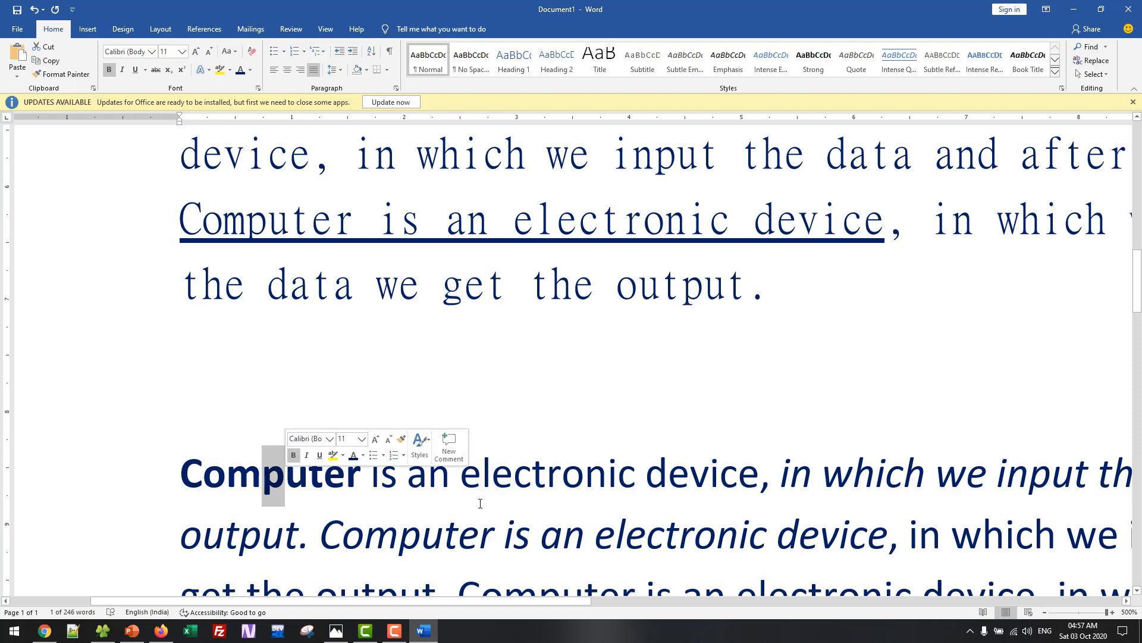
pyautogui.scroll(-15, 294, 509)
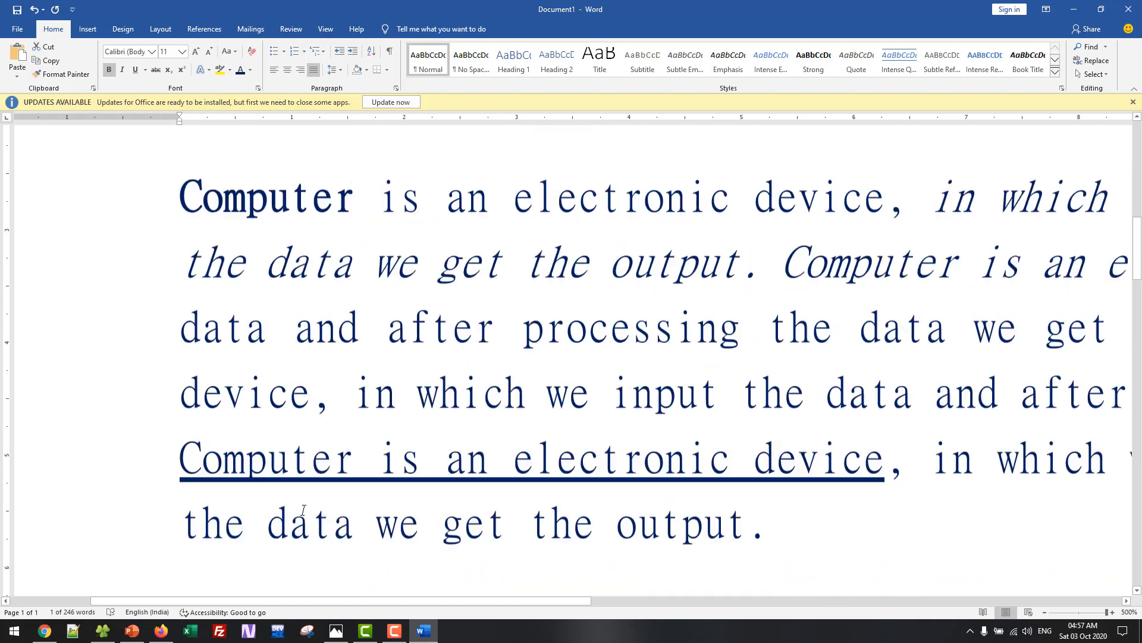
pyautogui.scroll(5, 268, 290)
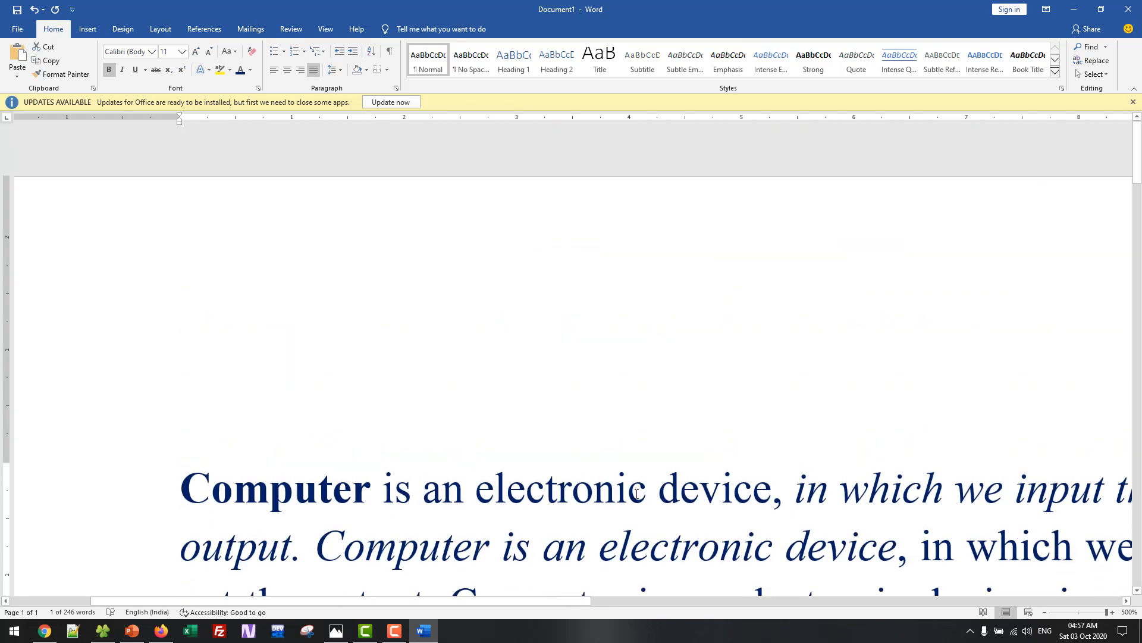
pyautogui.moveTo(184, 491); pyautogui.dragTo(537, 552)
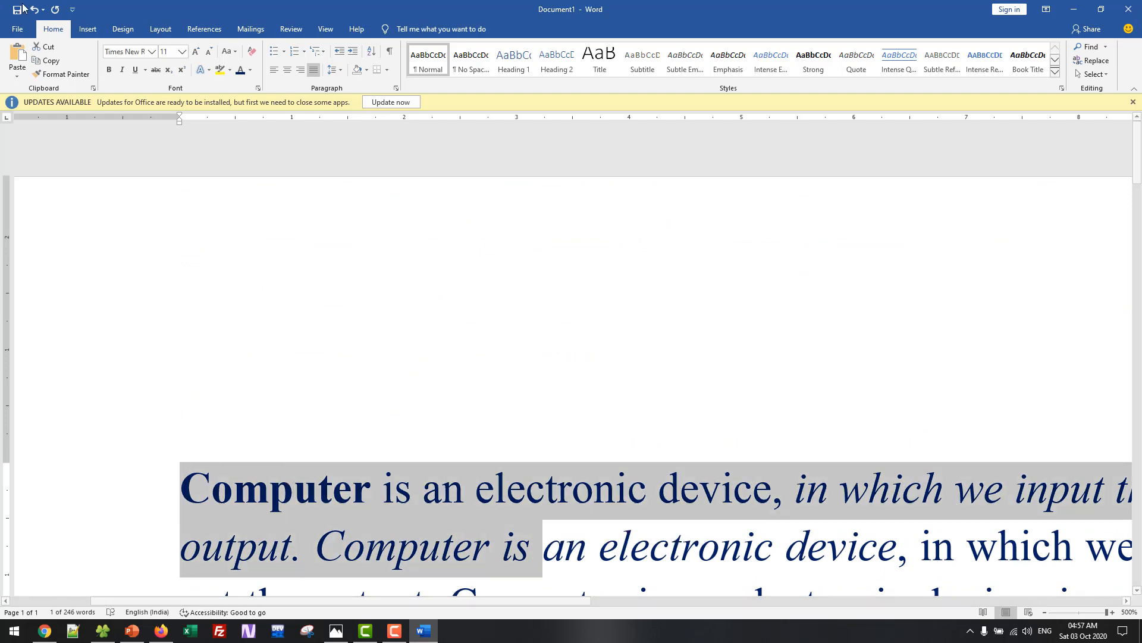
pyautogui.click(153, 54)
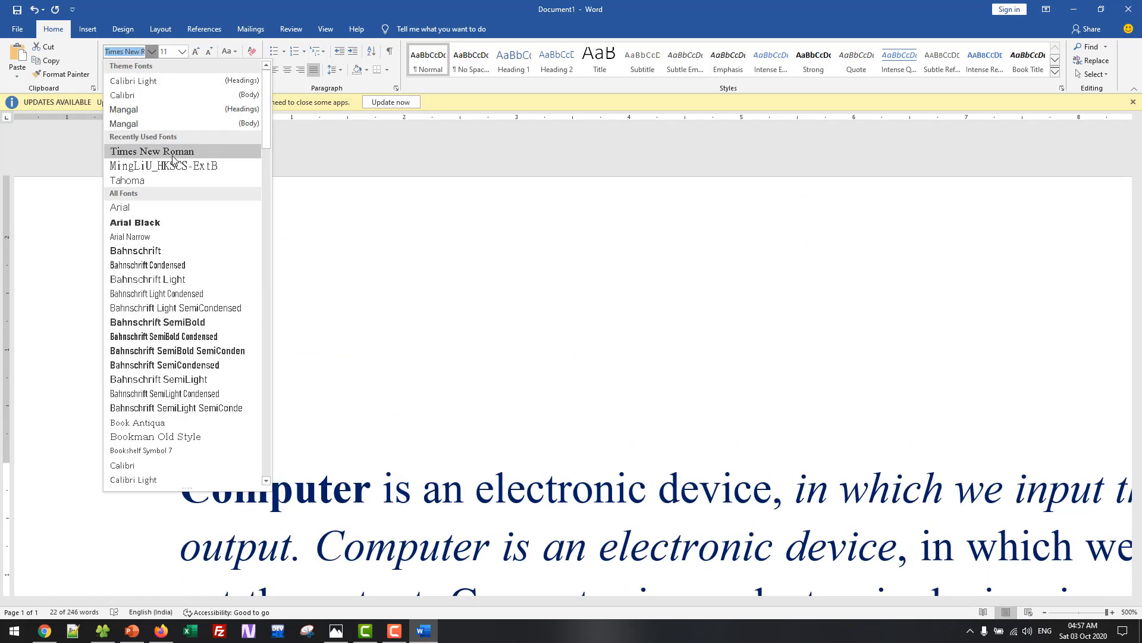
pyautogui.click(495, 527)
# Set the document zoom to 100%
pyautogui.scroll(-5, 484, 513)
pyautogui.scroll(-16, 467, 478)
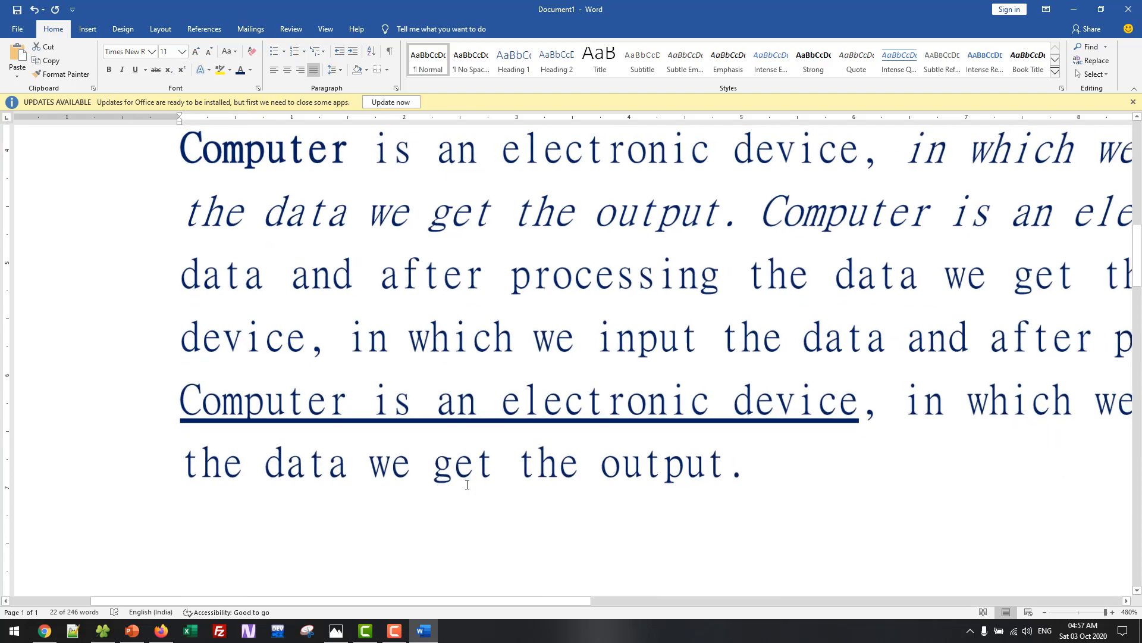
pyautogui.scroll(-12, 469, 486)
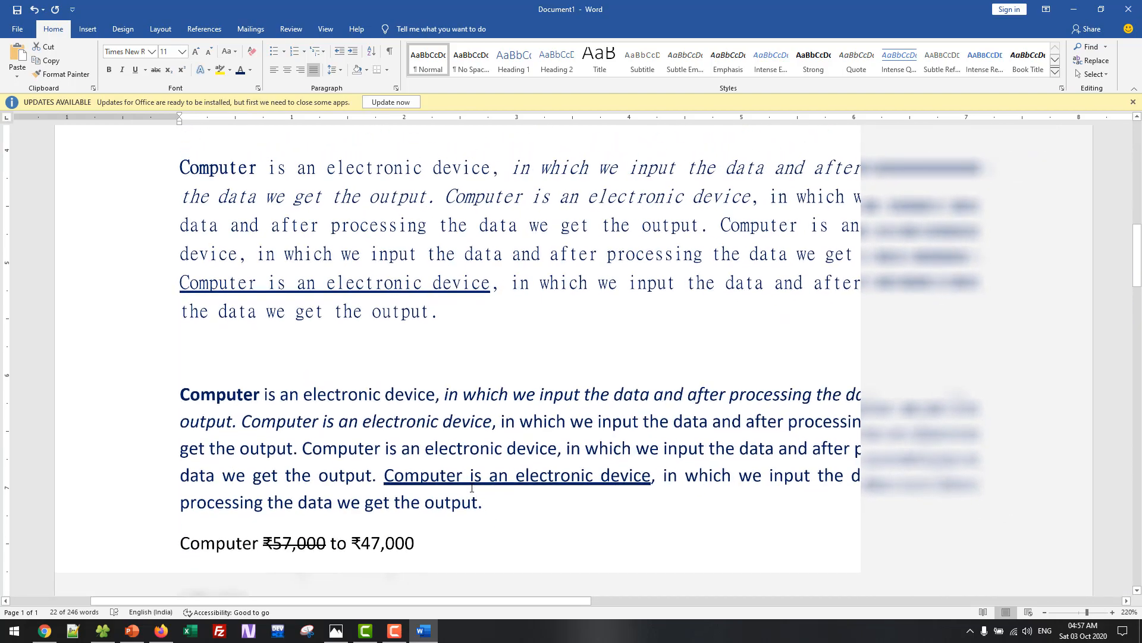
pyautogui.scroll(4, 548, 384)
pyautogui.click(316, 386)
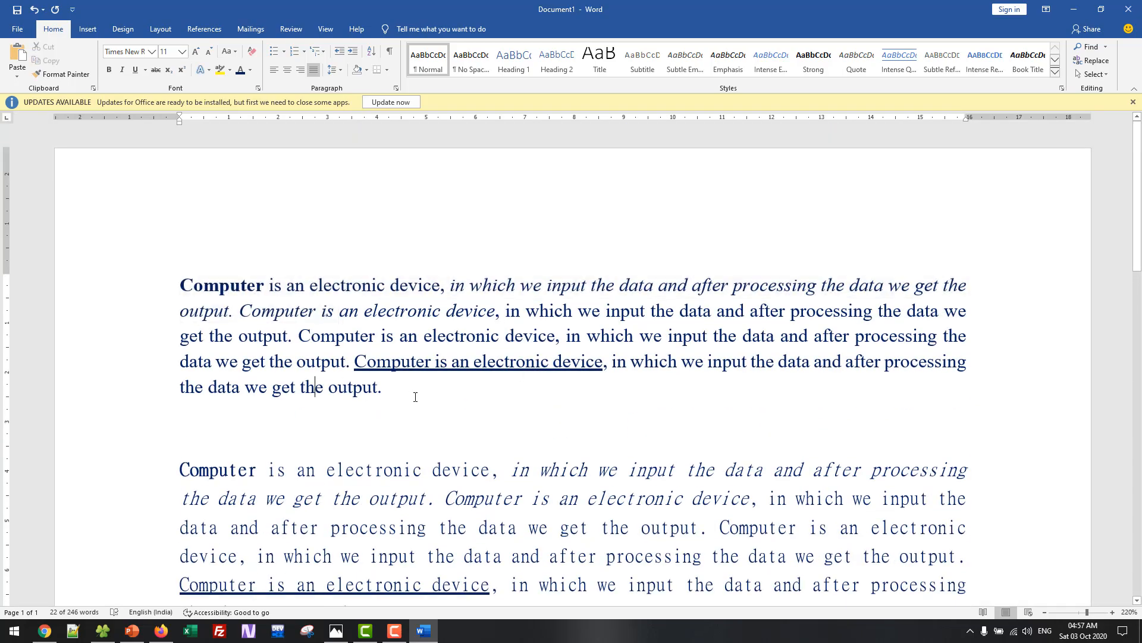
pyautogui.scroll(-10, 902, 496)
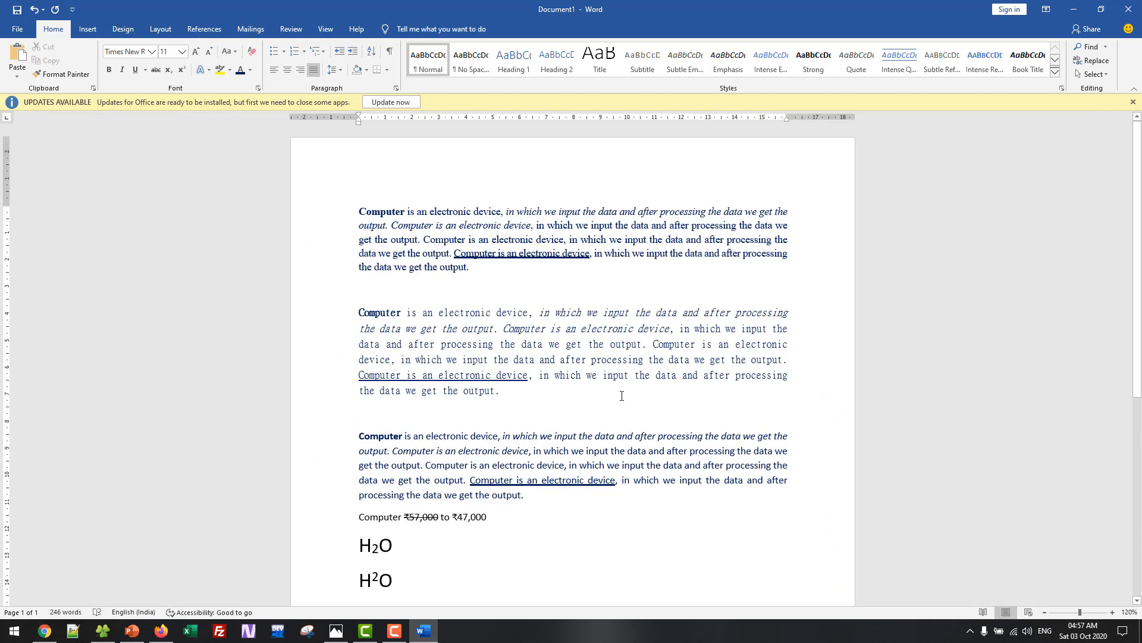
pyautogui.scroll(-1, 622, 395)
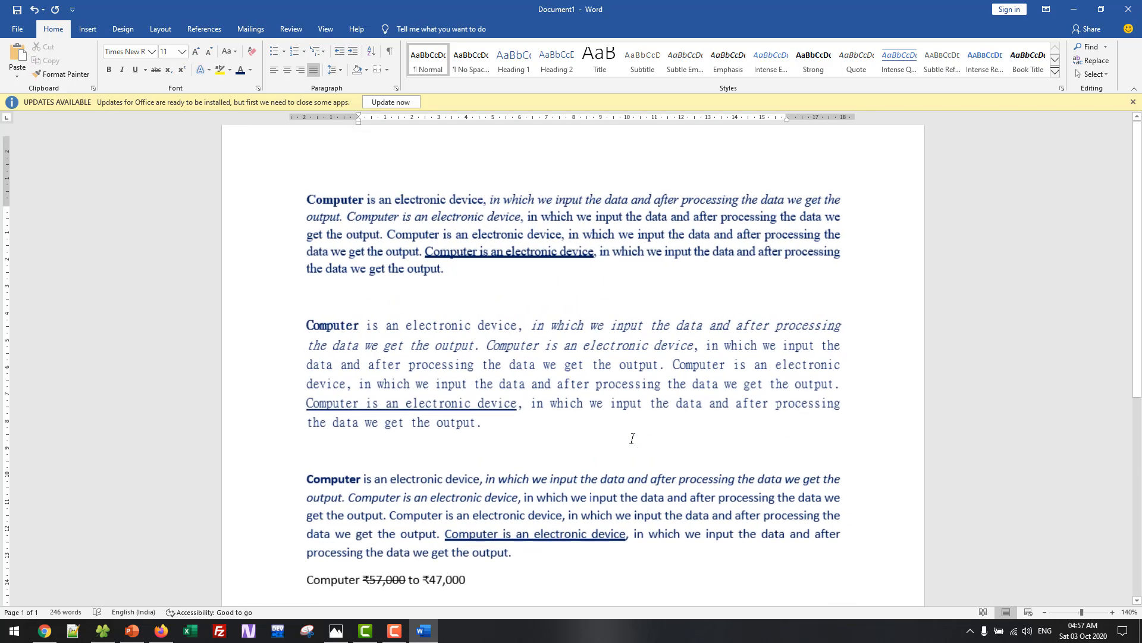
pyautogui.click(1130, 612)
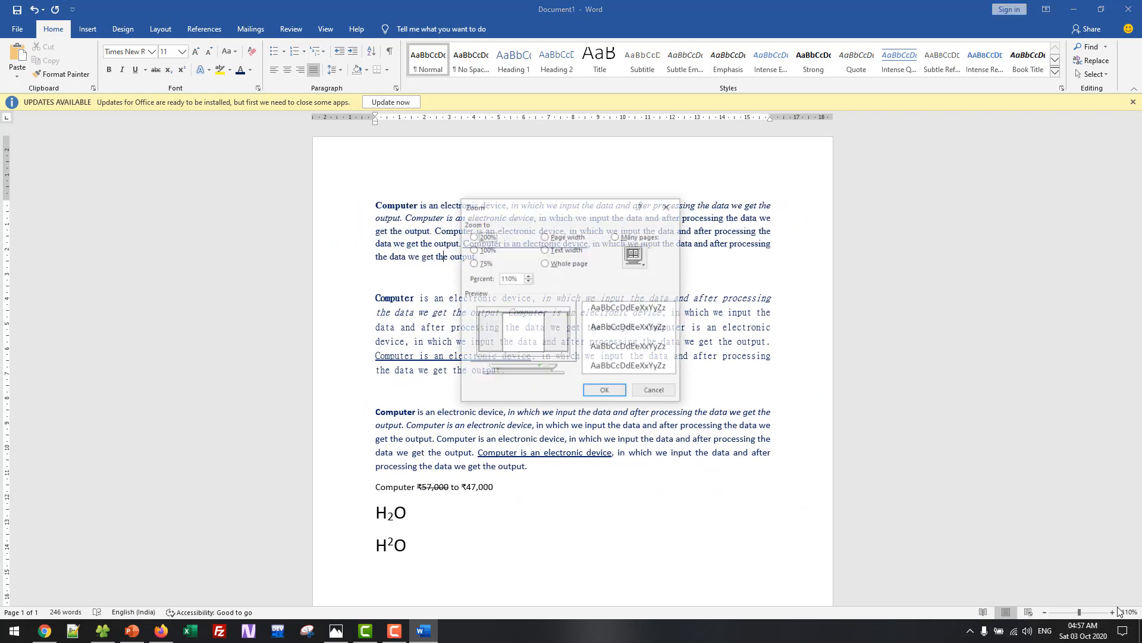
pyautogui.click(489, 250)
pyautogui.click(605, 391)
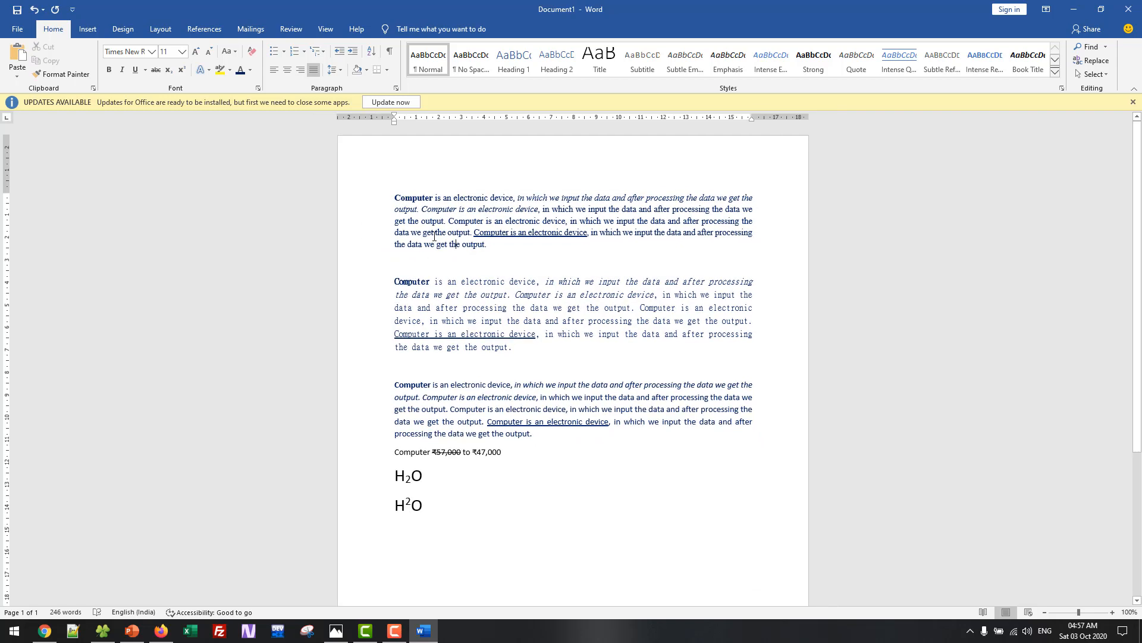
# Set the font size of the whole Times New Roman paragraph to 14
pyautogui.moveTo(488, 245); pyautogui.dragTo(397, 198)
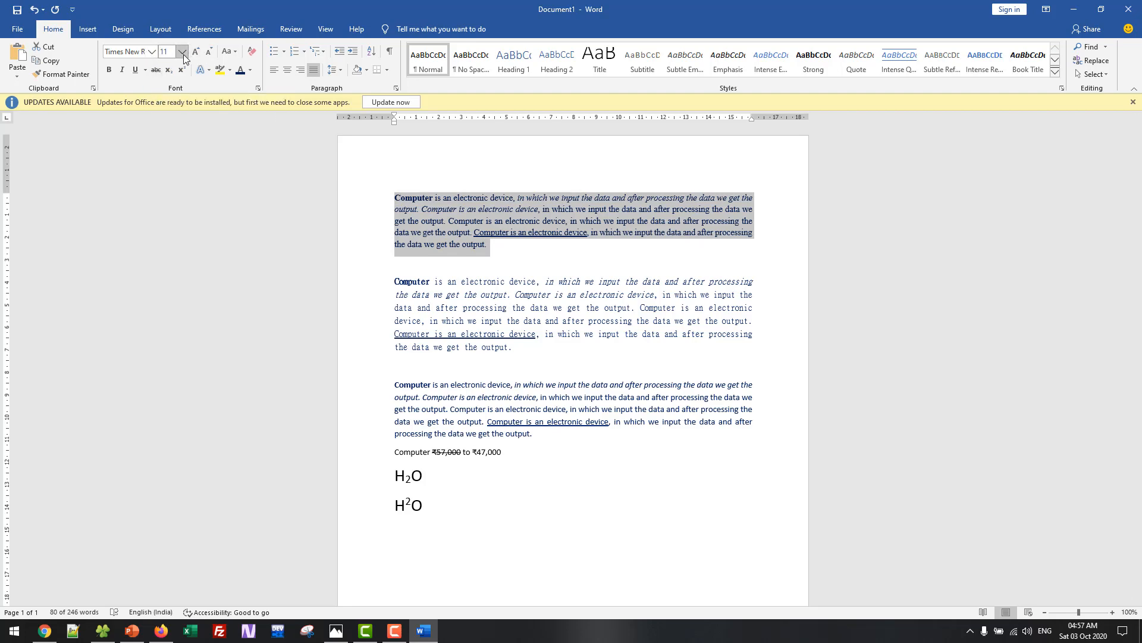
pyautogui.click(183, 54)
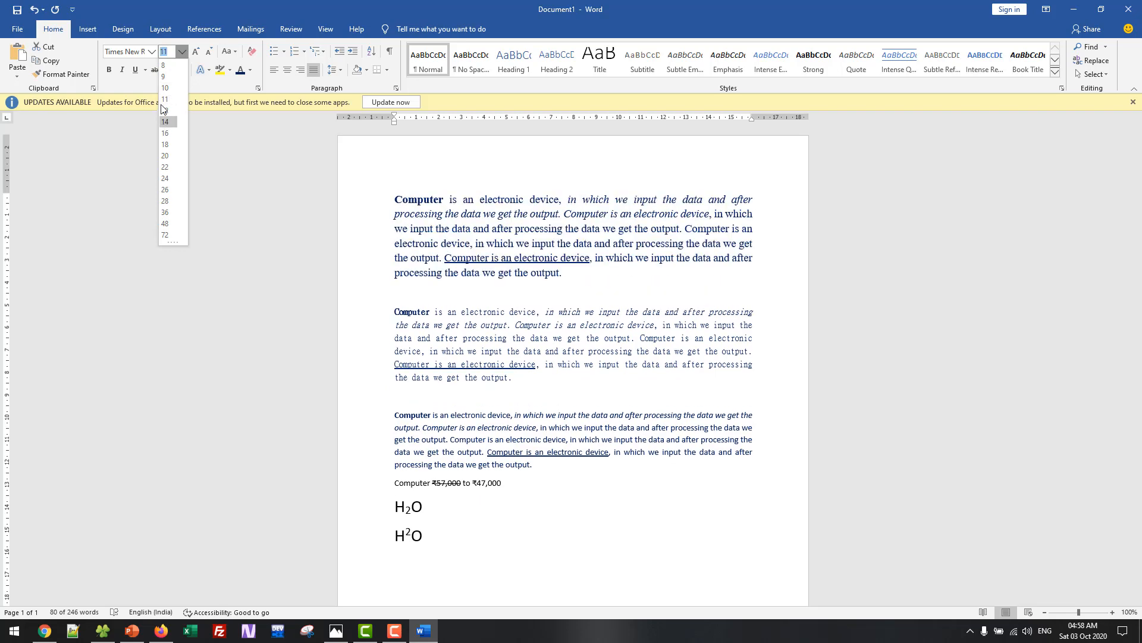
pyautogui.click(169, 123)
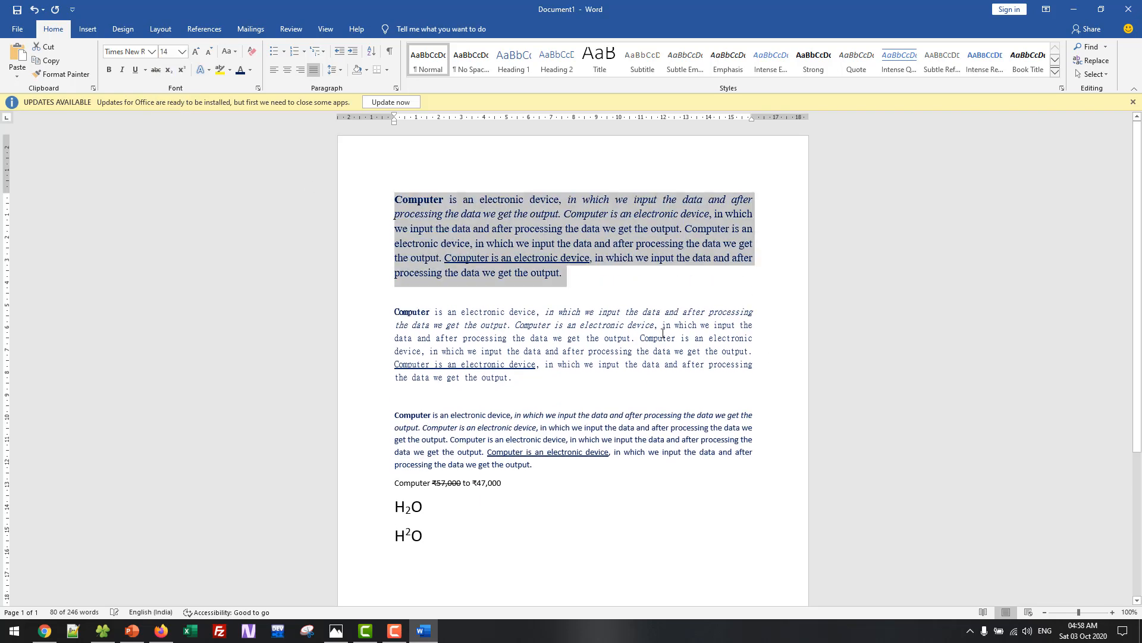
# Set the font size of the MingLiU_HKSCS-ExtB paragraph and the empty line above it to 28
pyautogui.moveTo(517, 378); pyautogui.dragTo(396, 295)
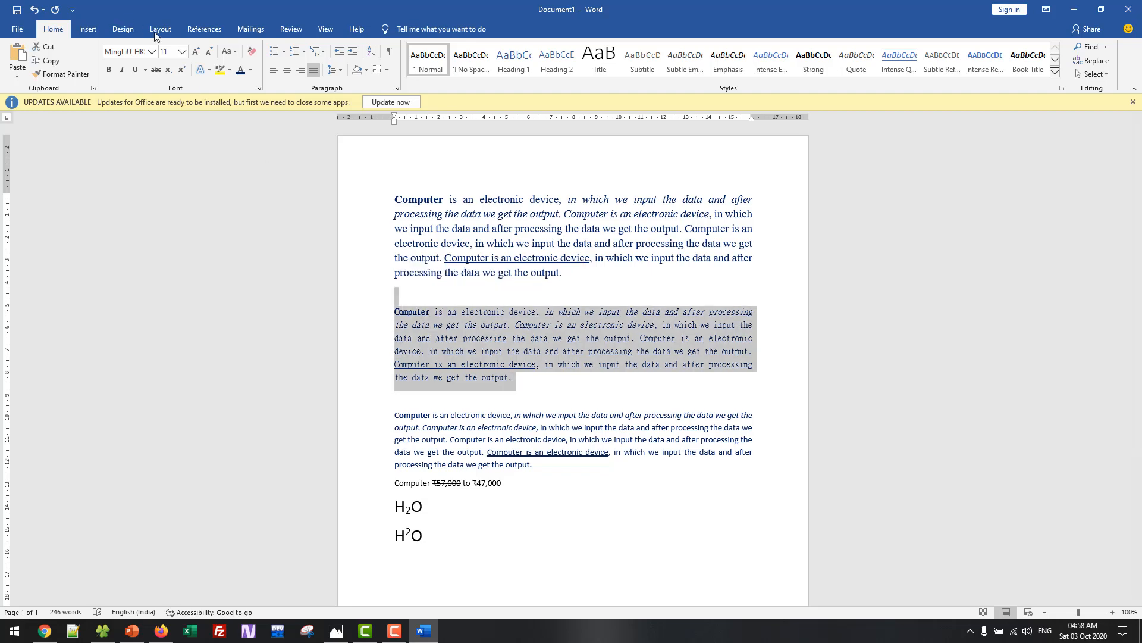
pyautogui.click(182, 51)
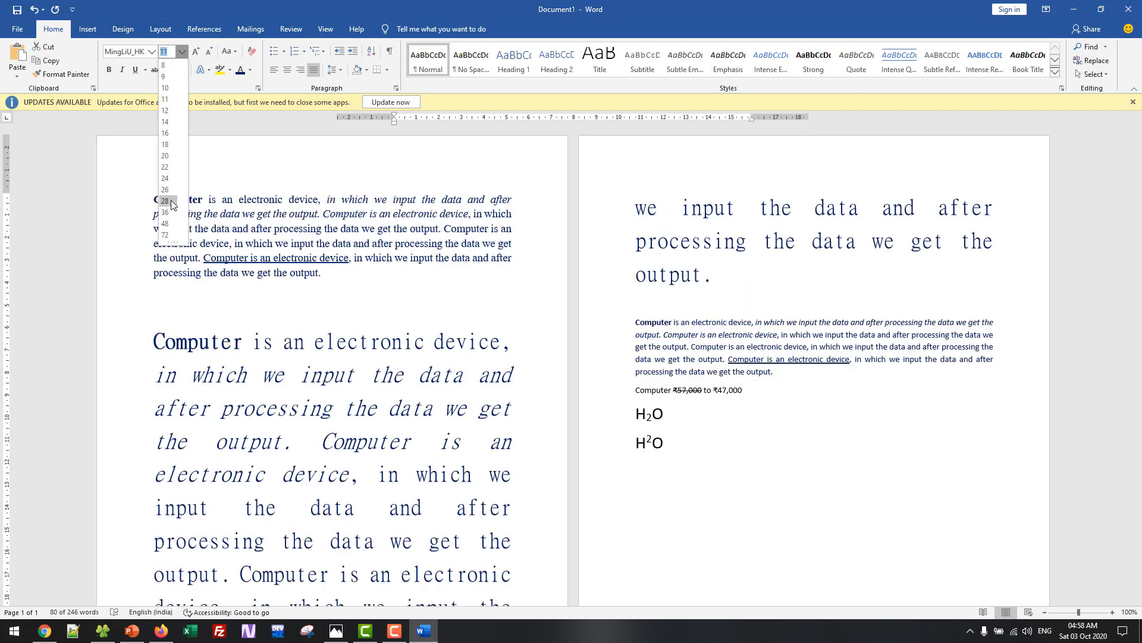
pyautogui.click(168, 201)
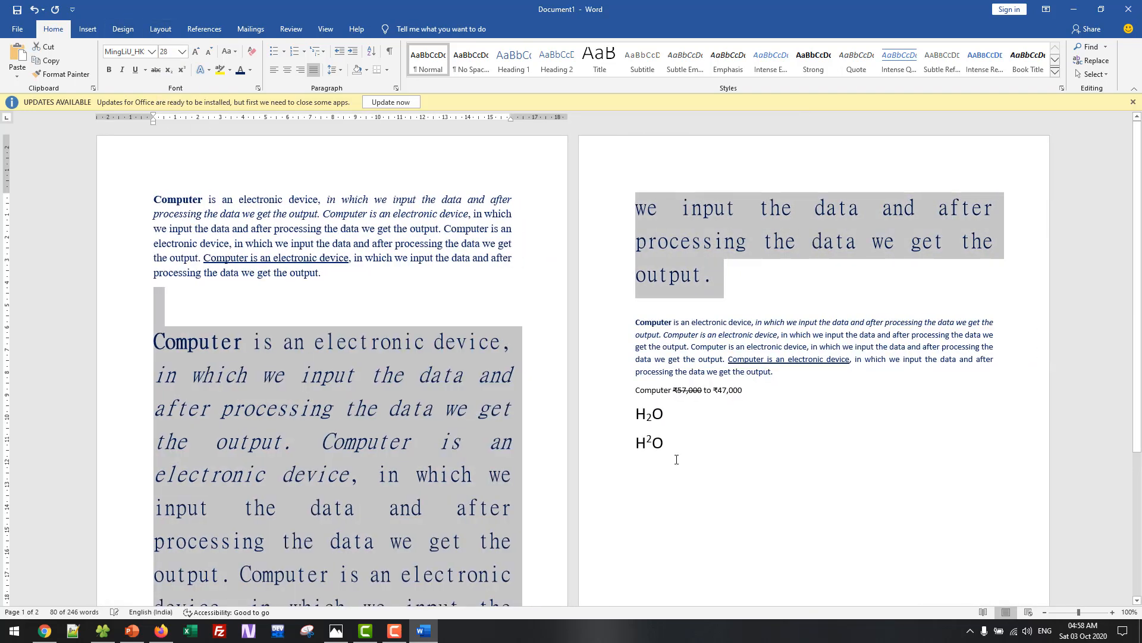
# Set the font size of the Calibri paragraph, the price line and both H2O formulas to 8
pyautogui.moveTo(677, 440); pyautogui.dragTo(636, 322)
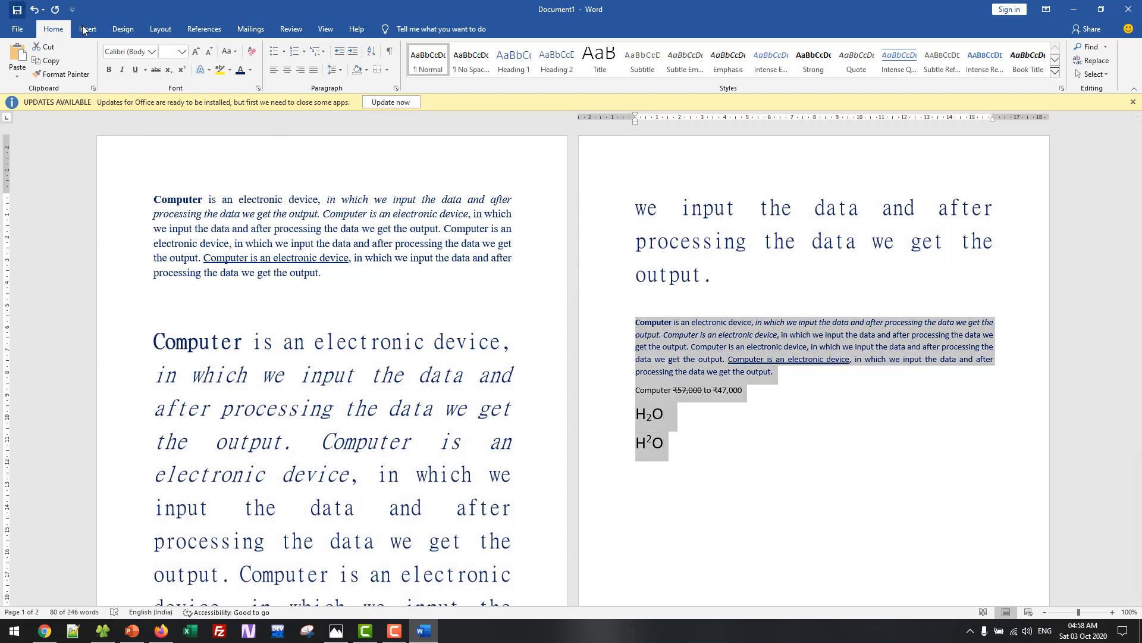
pyautogui.click(182, 52)
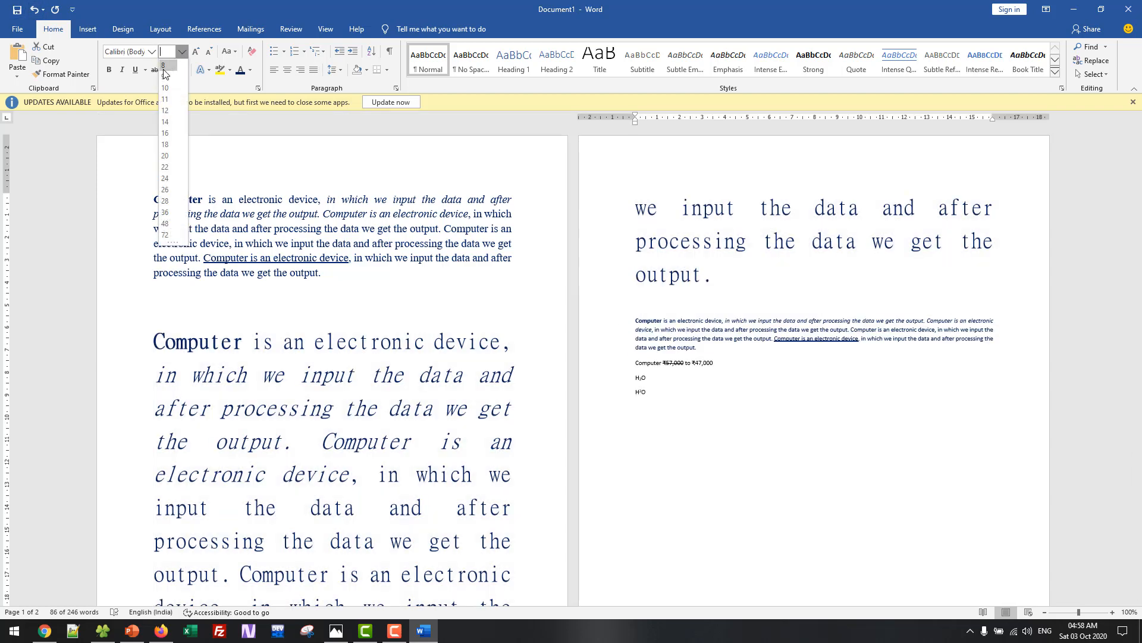
pyautogui.click(169, 69)
pyautogui.click(333, 398)
# Compare the text sizes of the three paragraphs across both pages
pyautogui.scroll(-3, 332, 397)
pyautogui.scroll(3, 330, 390)
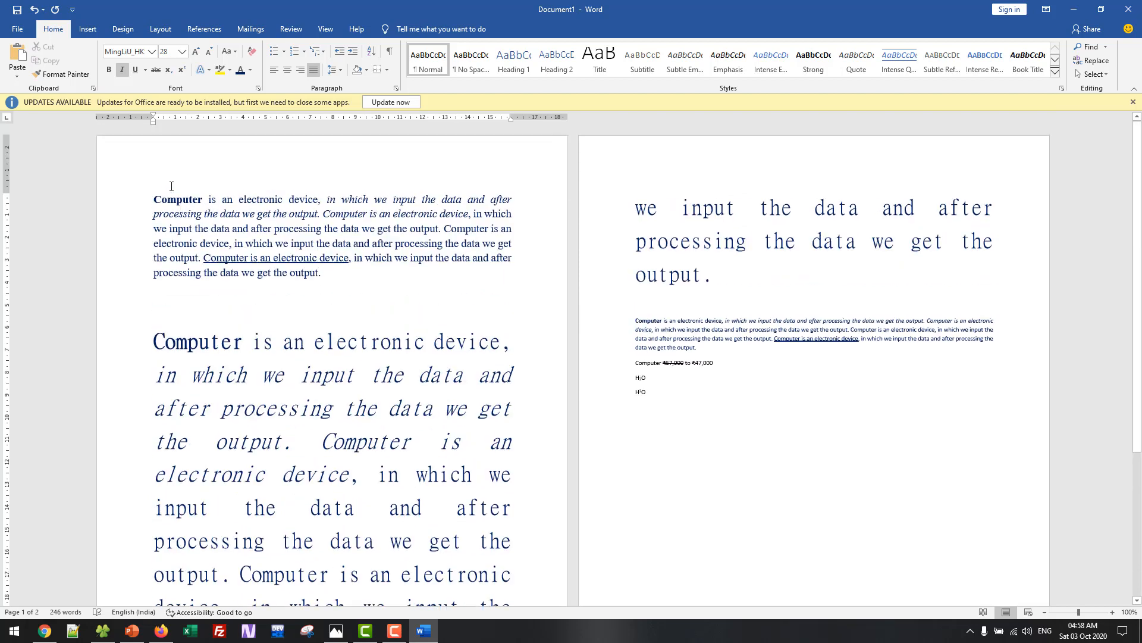
pyautogui.moveTo(154, 198); pyautogui.dragTo(306, 430)
pyautogui.click(362, 506)
pyautogui.scroll(-5, 611, 364)
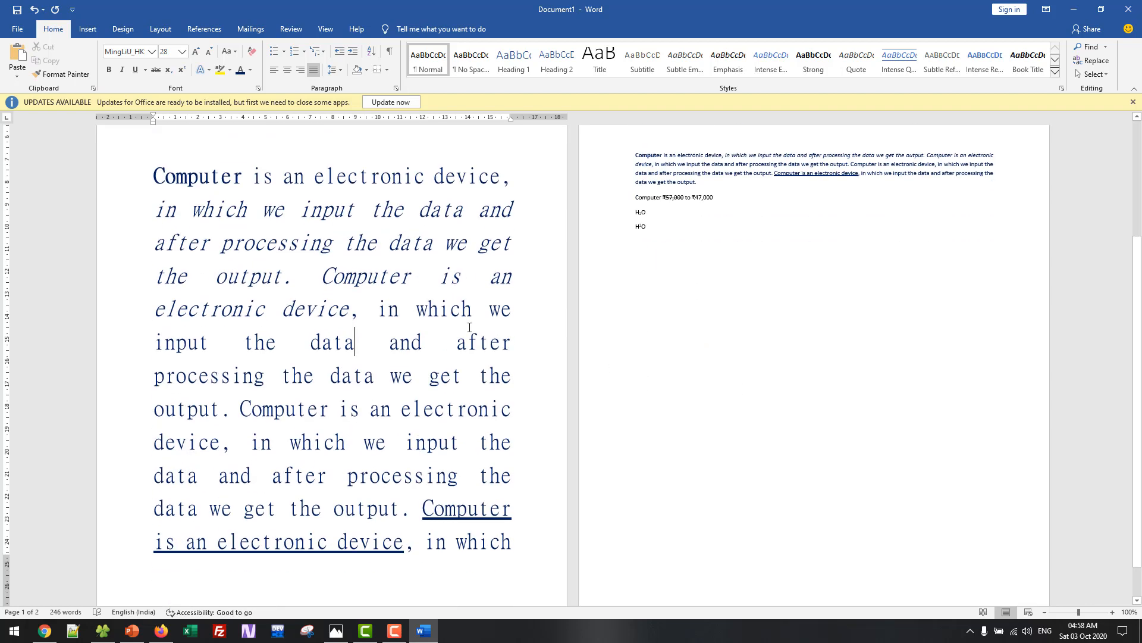
pyautogui.scroll(5, 467, 354)
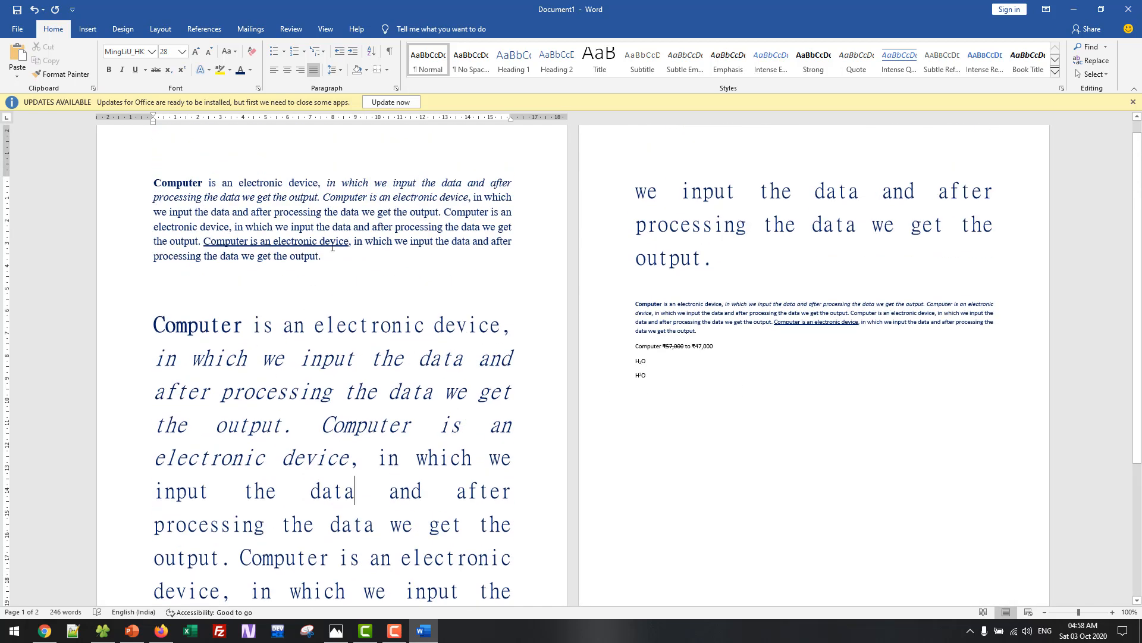
pyautogui.click(318, 262)
pyautogui.moveTo(286, 249); pyautogui.dragTo(218, 213)
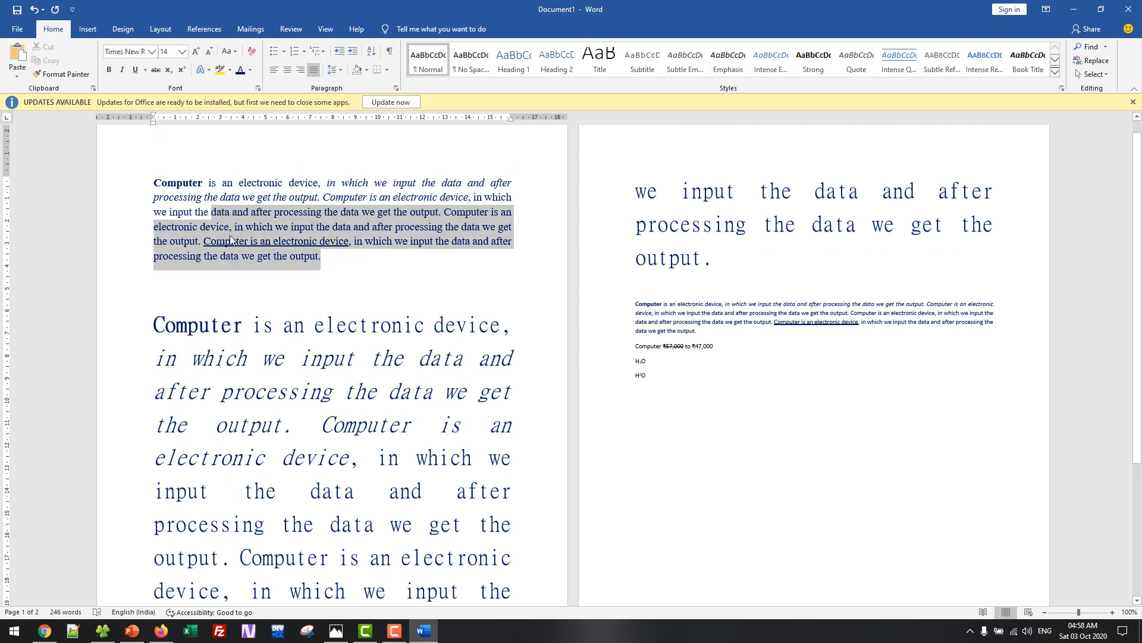
# Check the list of text formatting topics on the PowerPoint slide and return to the Word document
pyautogui.click(277, 366)
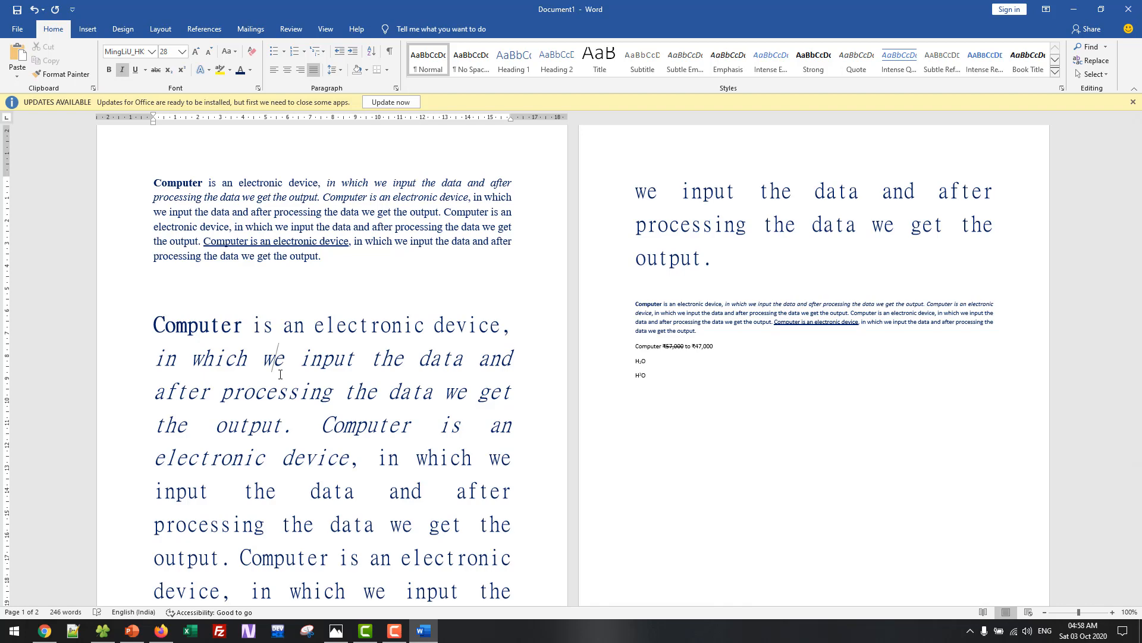
pyautogui.hotkey('alt', 'Tab')
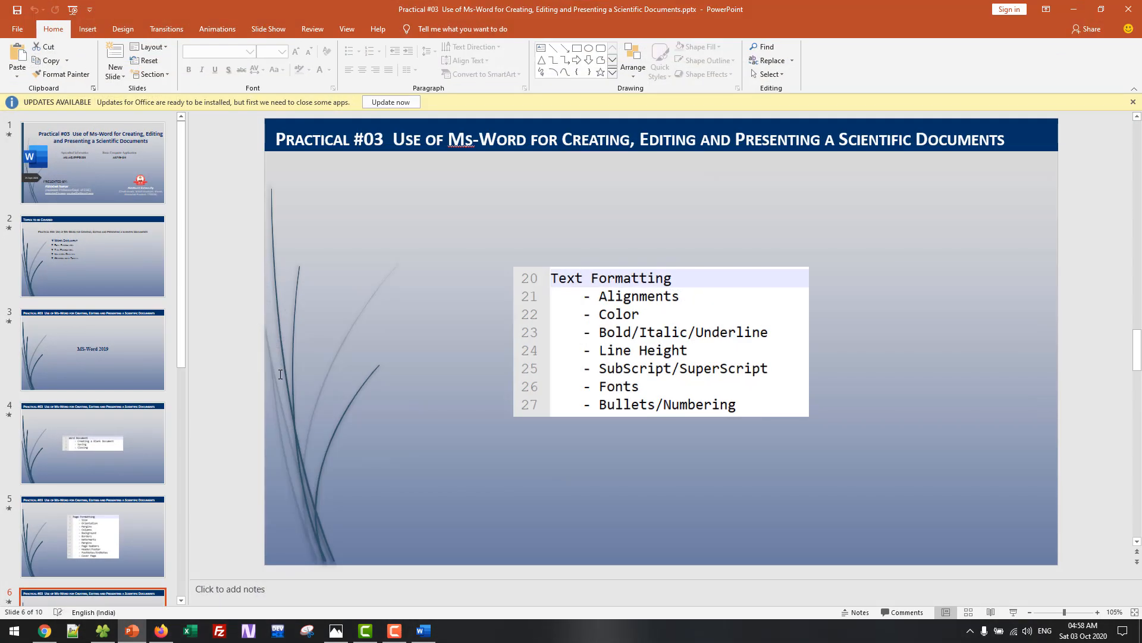
pyautogui.hotkey('alt', 'Tab')
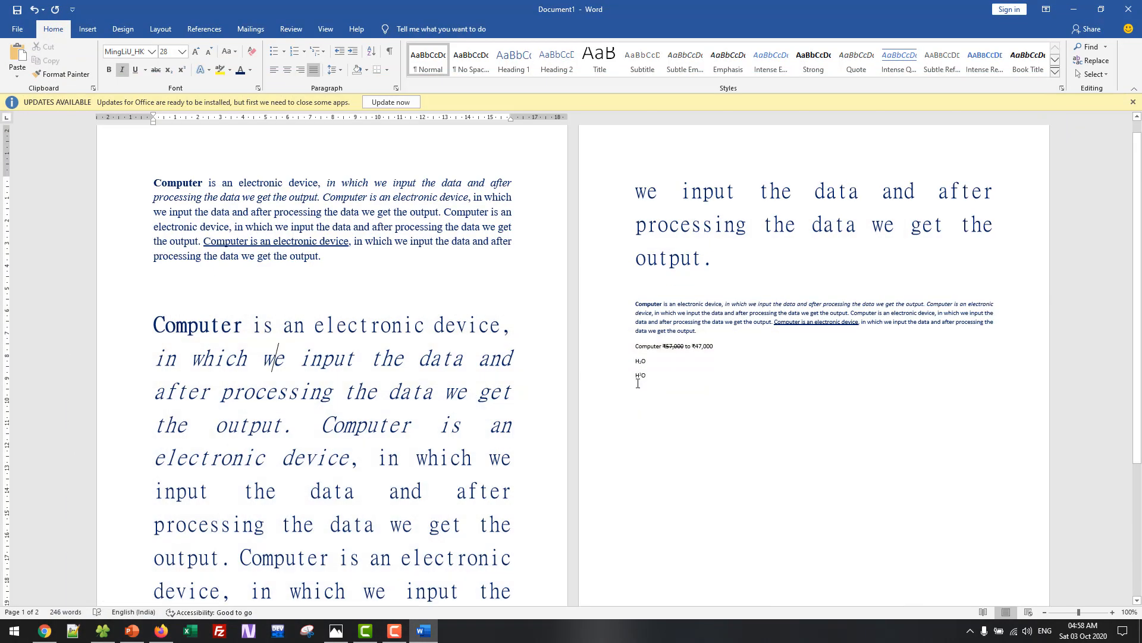
# Delete the entire content of the document, across both pages
pyautogui.click(672, 375)
pyautogui.hotkey('ctrl', 'a')
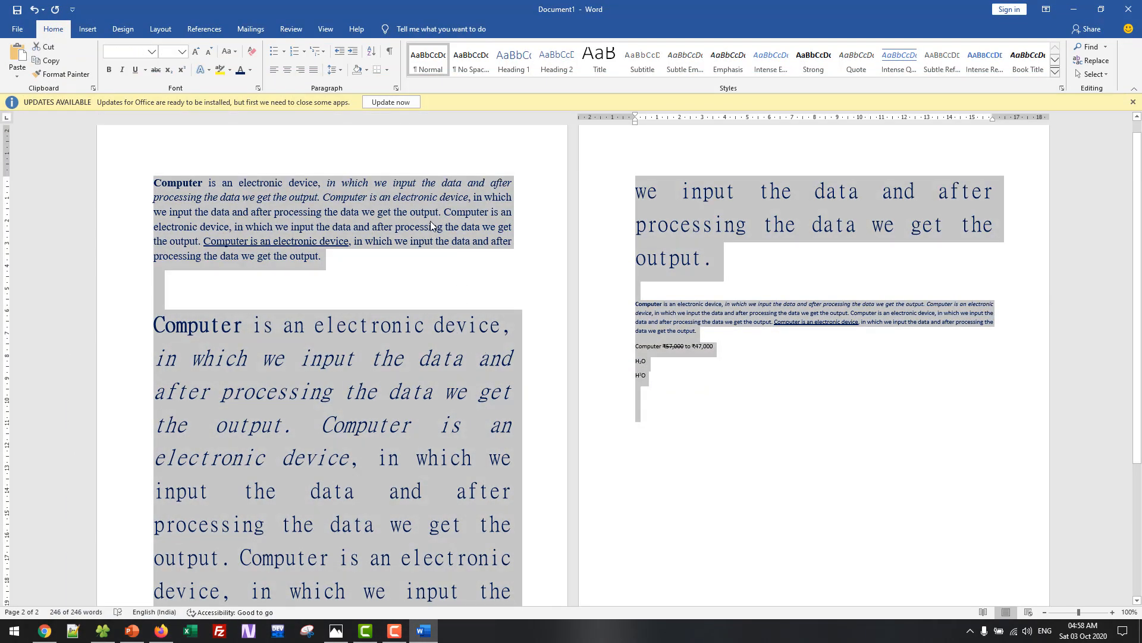
pyautogui.press('Delete')
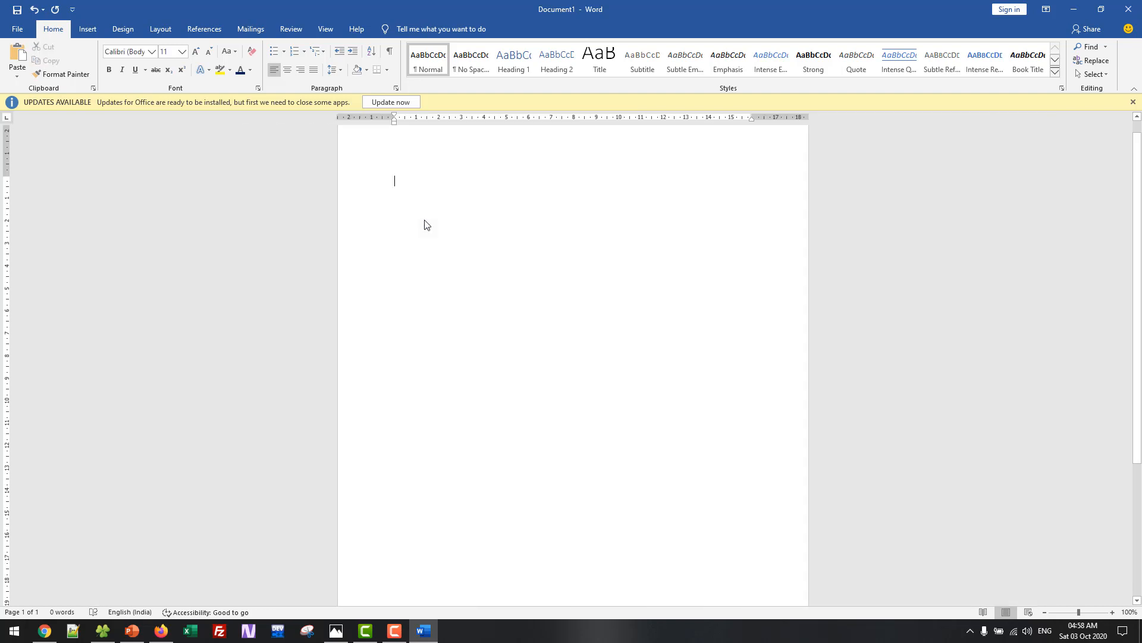
# Enter "List of Items I am required to buy from the grocercy store." as the first line of the empty document
pyautogui.scroll(1, 547, 252)
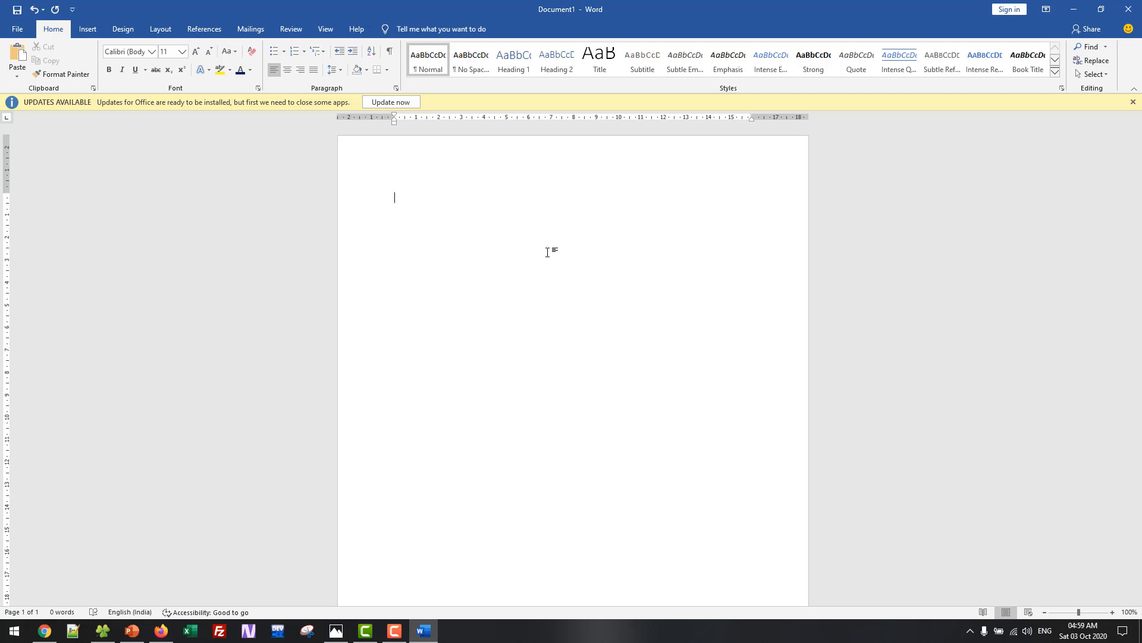
pyautogui.scroll(3, 598, 318)
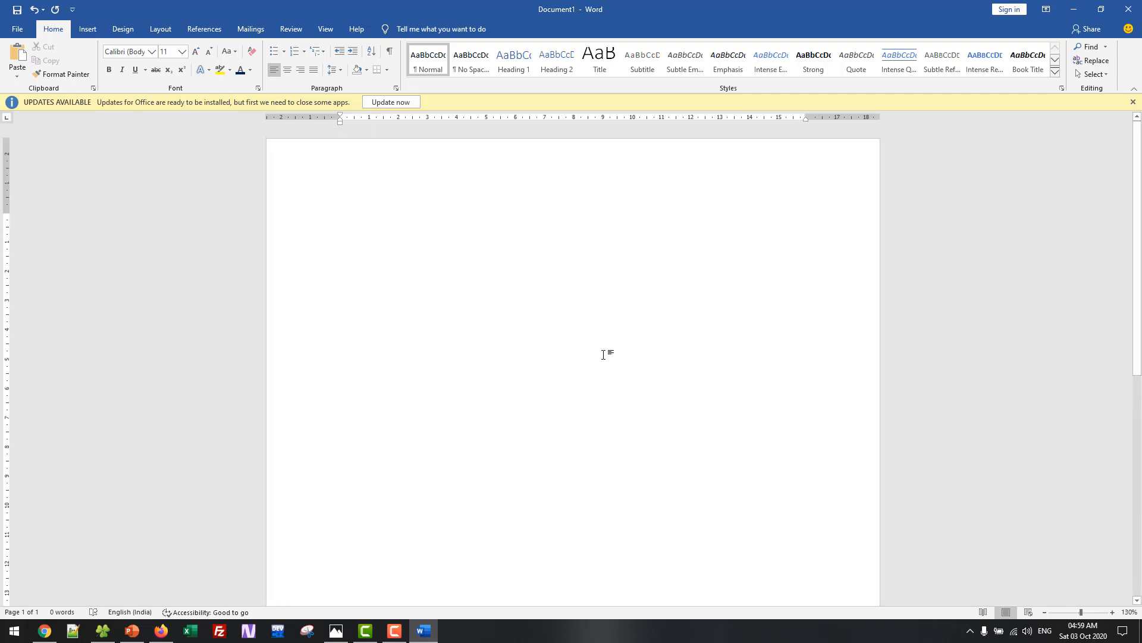
pyautogui.write('List of')
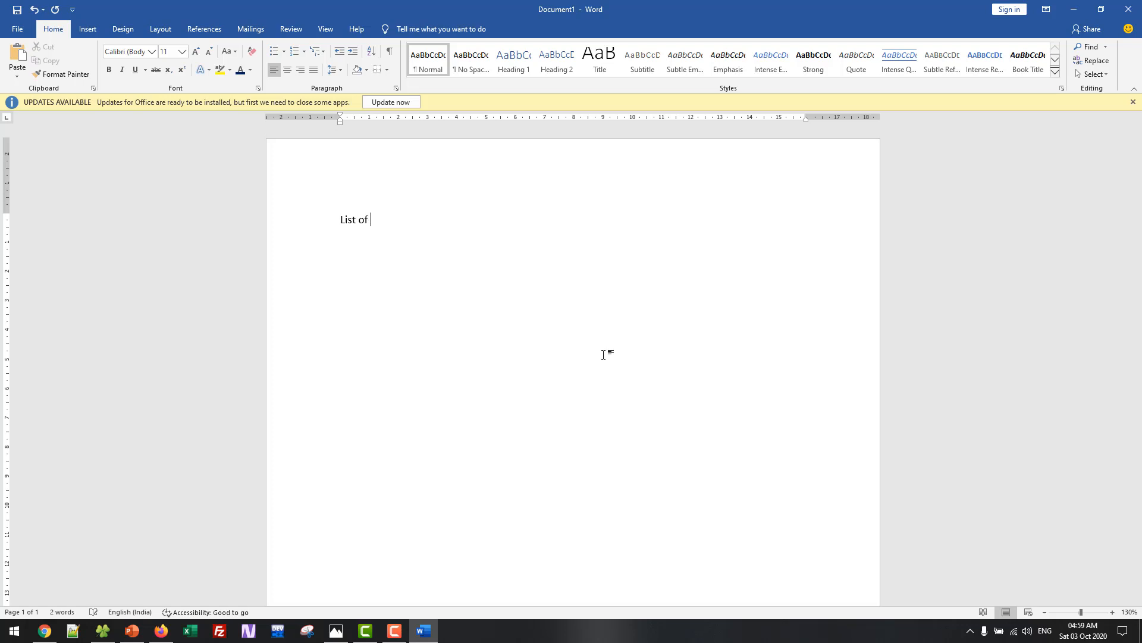
pyautogui.write(' Items I am required to buy from the ')
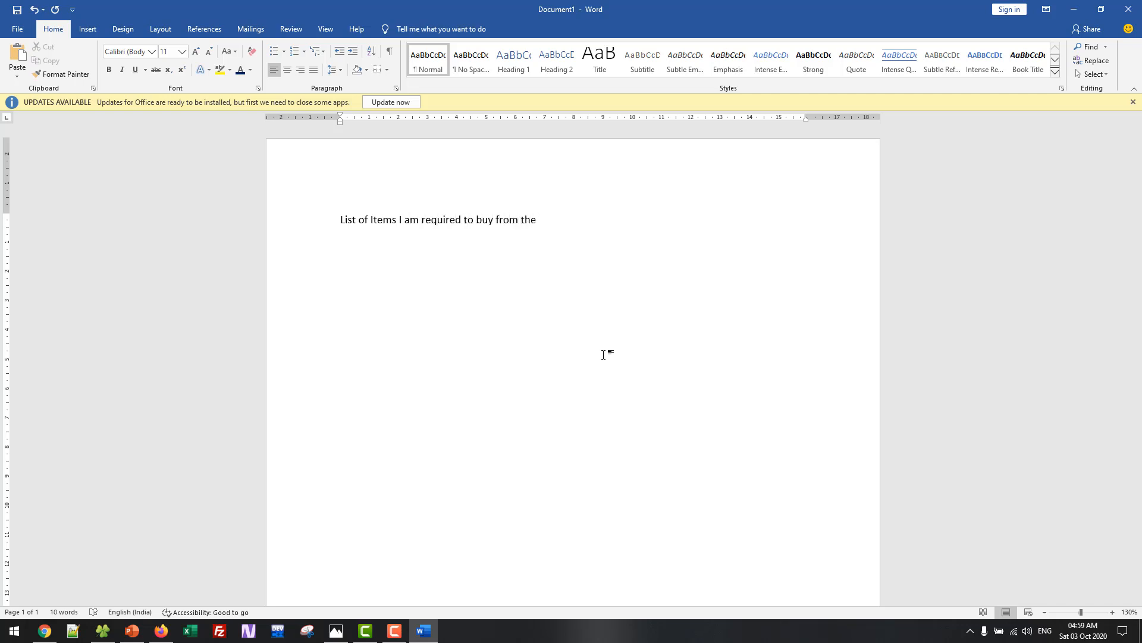
pyautogui.write('grocercy store')
pyautogui.write('.')
pyautogui.scroll(11, 603, 354)
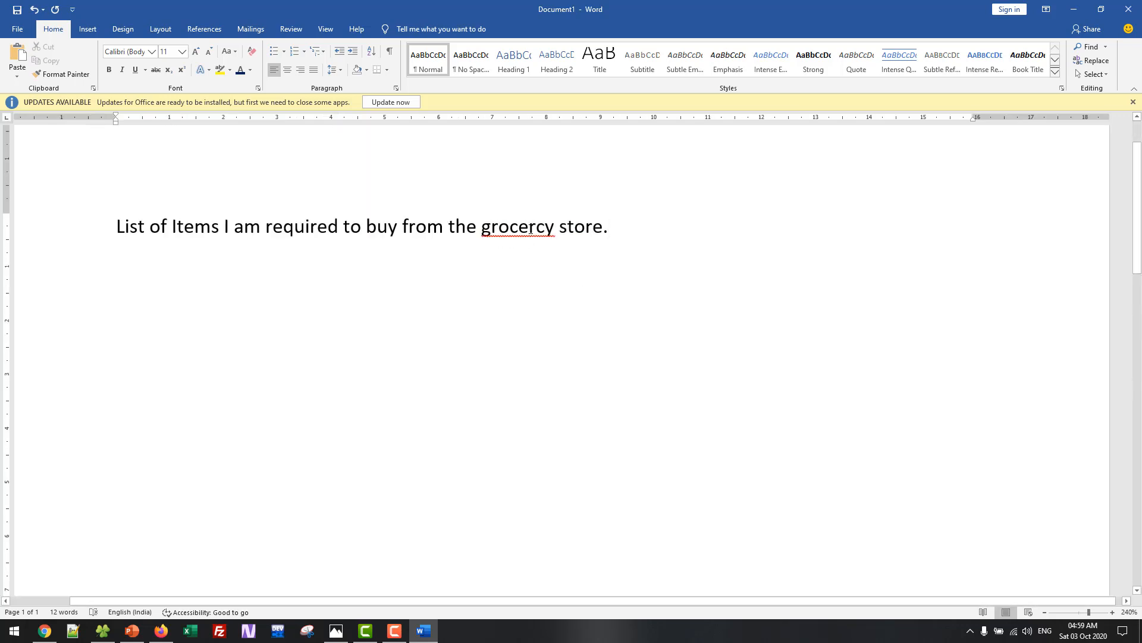
# Remove the extra c from "grocercy" and undo that correction
pyautogui.moveTo(554, 229); pyautogui.dragTo(482, 249)
pyautogui.click(483, 253)
pyautogui.click(544, 230)
pyautogui.press('BackSpace')
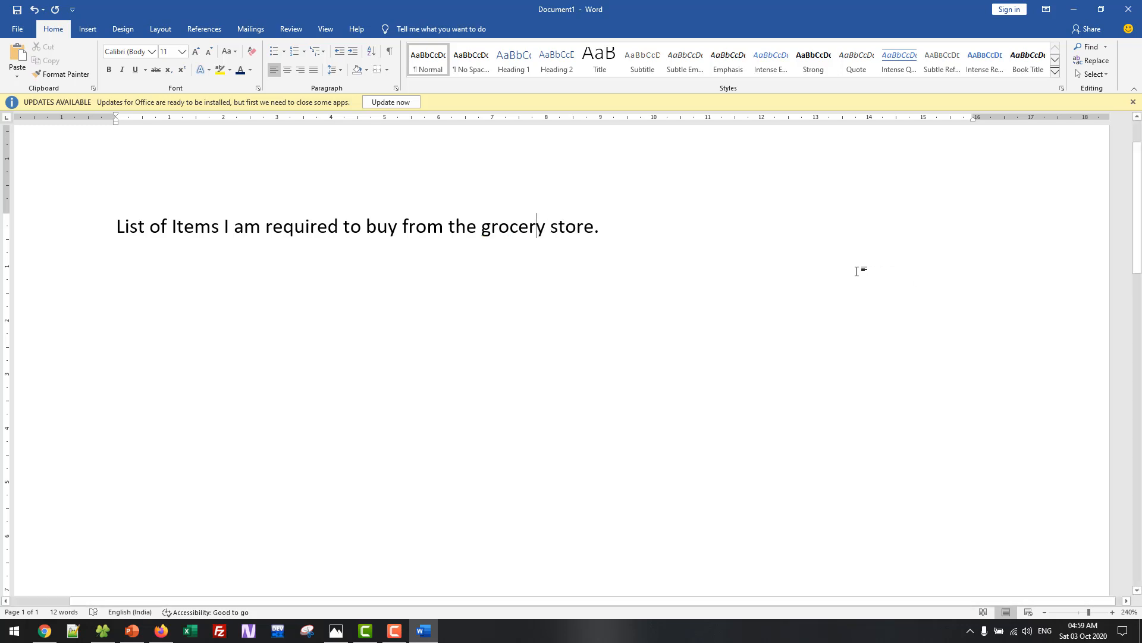
pyautogui.hotkey('ctrl', 'z')
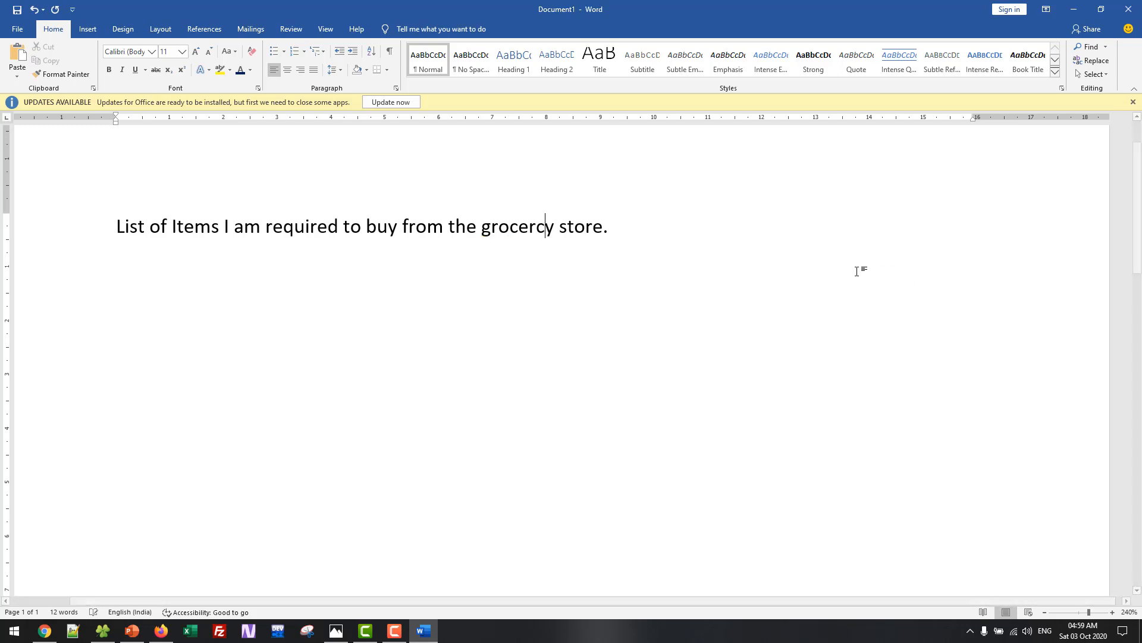
# Replace the misspelled word "grocercy" with the suggested spelling "grocery"
pyautogui.click(705, 268)
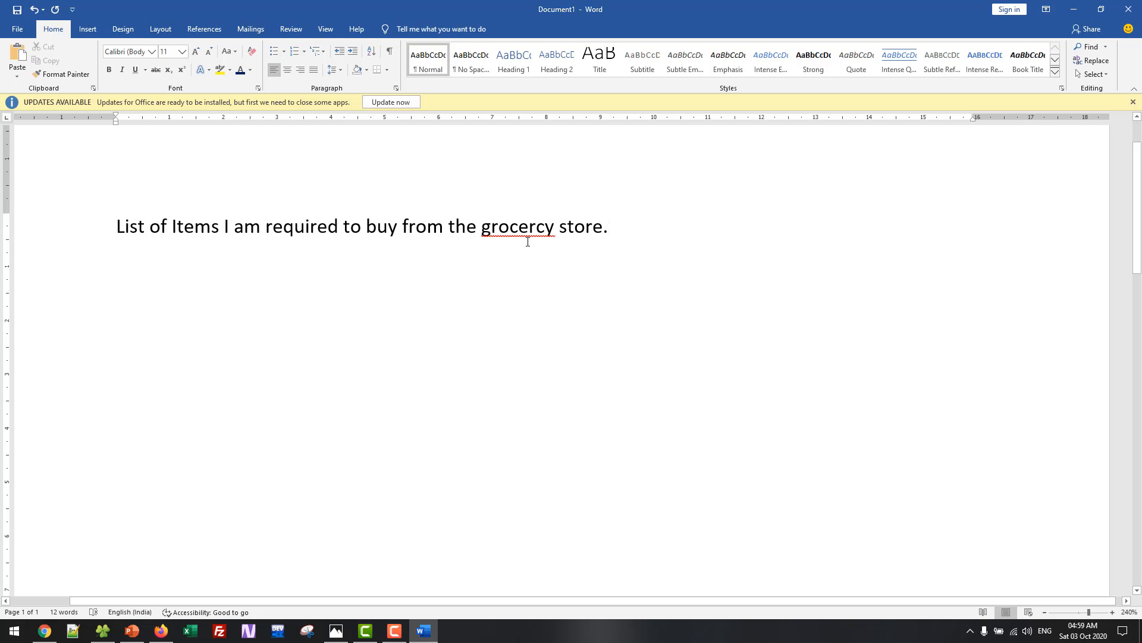
pyautogui.rightClick(492, 226)
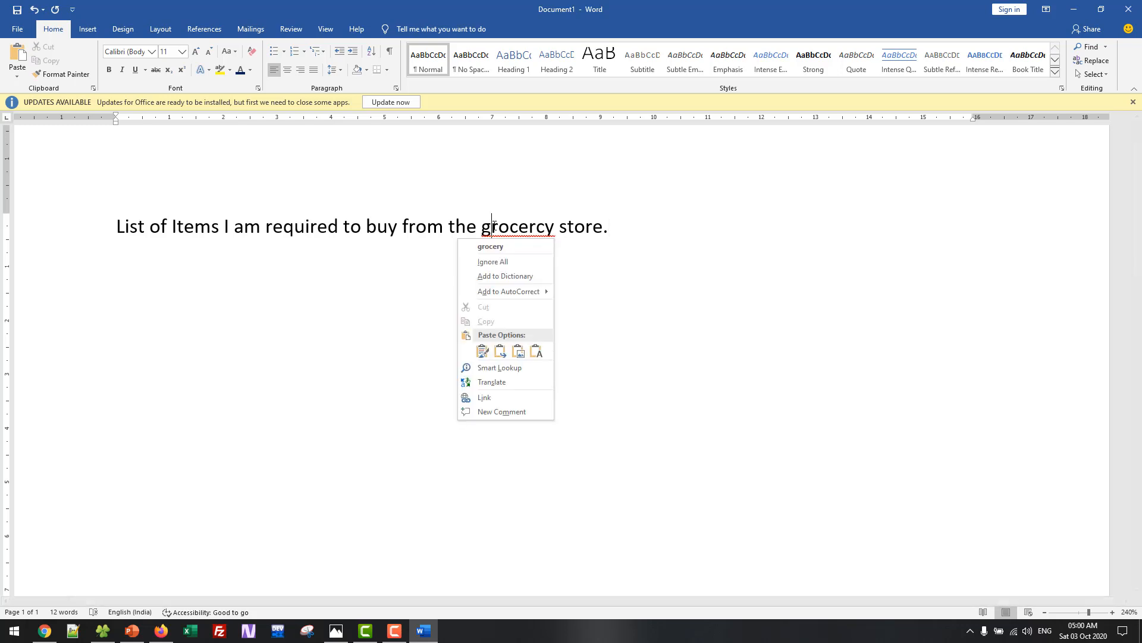
pyautogui.click(519, 245)
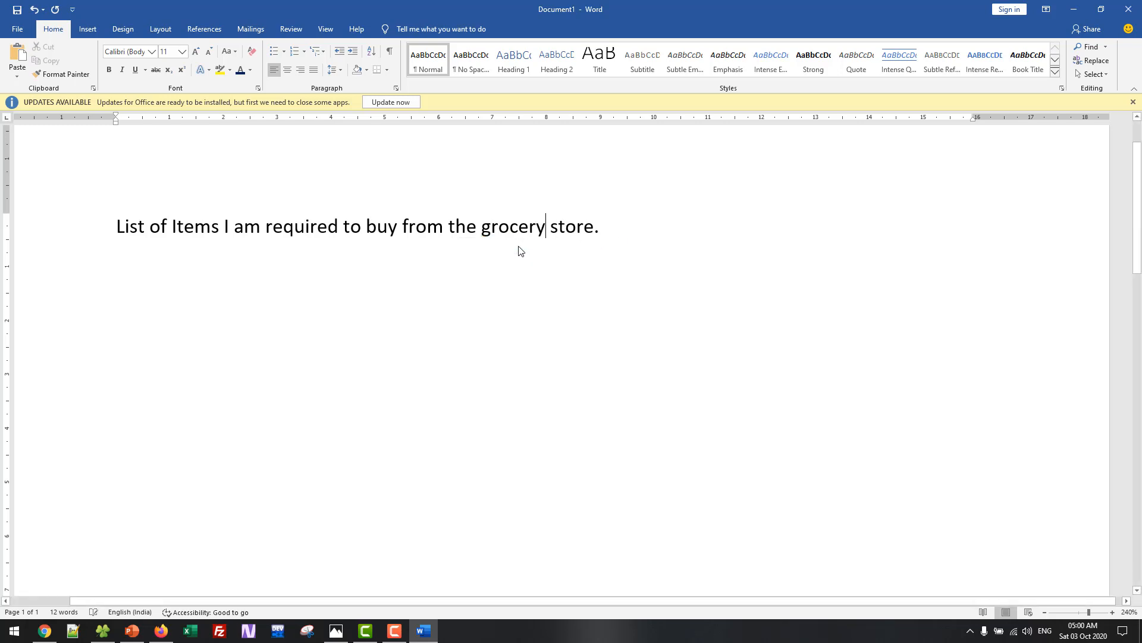
# Enter a person's first name below the sentence, leaving one empty line between them
pyautogui.click(630, 232)
pyautogui.press('Return')
pyautogui.press('Return')
pyautogui.write('Abhishek')
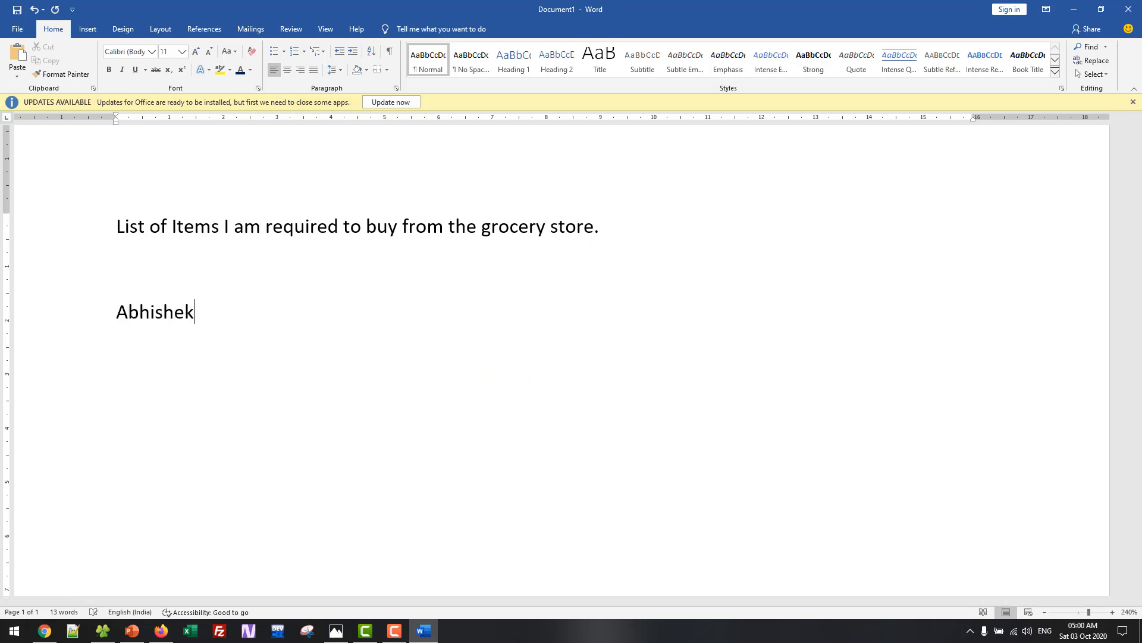
pyautogui.press('Return')
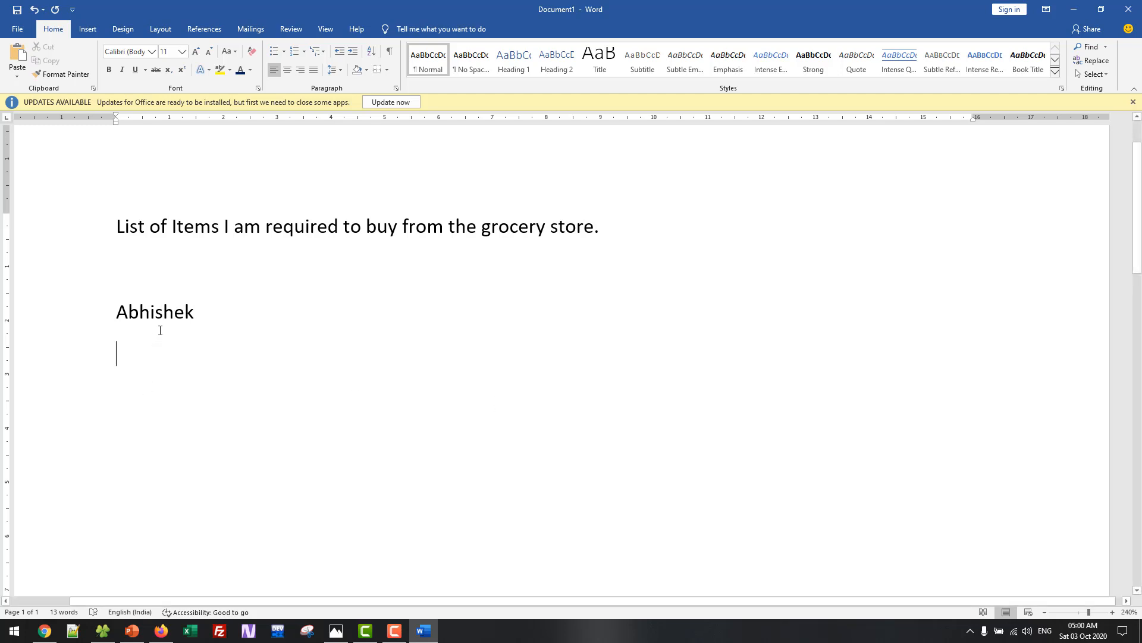
pyautogui.doubleClick(185, 322)
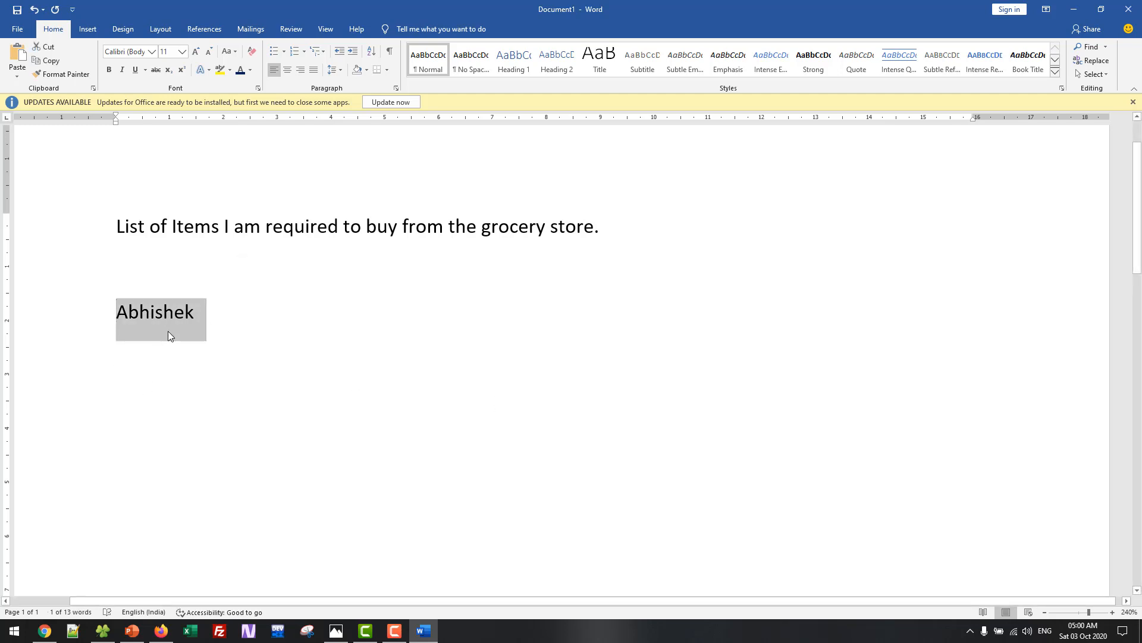
pyautogui.click(168, 330)
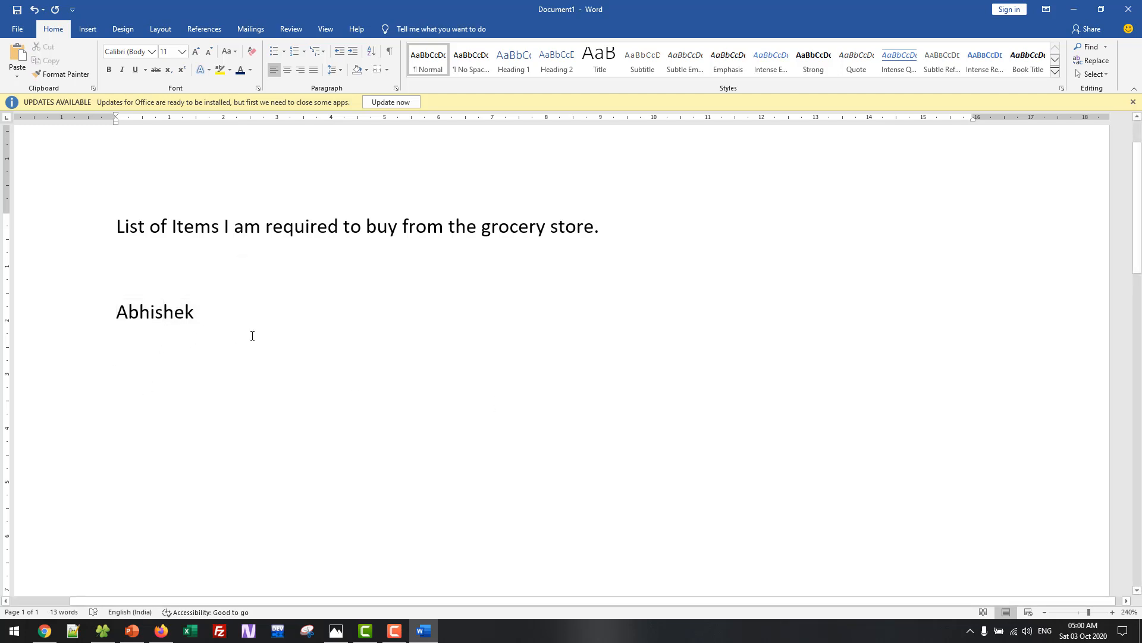
# Enter "Abhilashi University" on the line below the person's name
pyautogui.press('End')
pyautogui.press('Return')
pyautogui.write('Abhilashi Un')
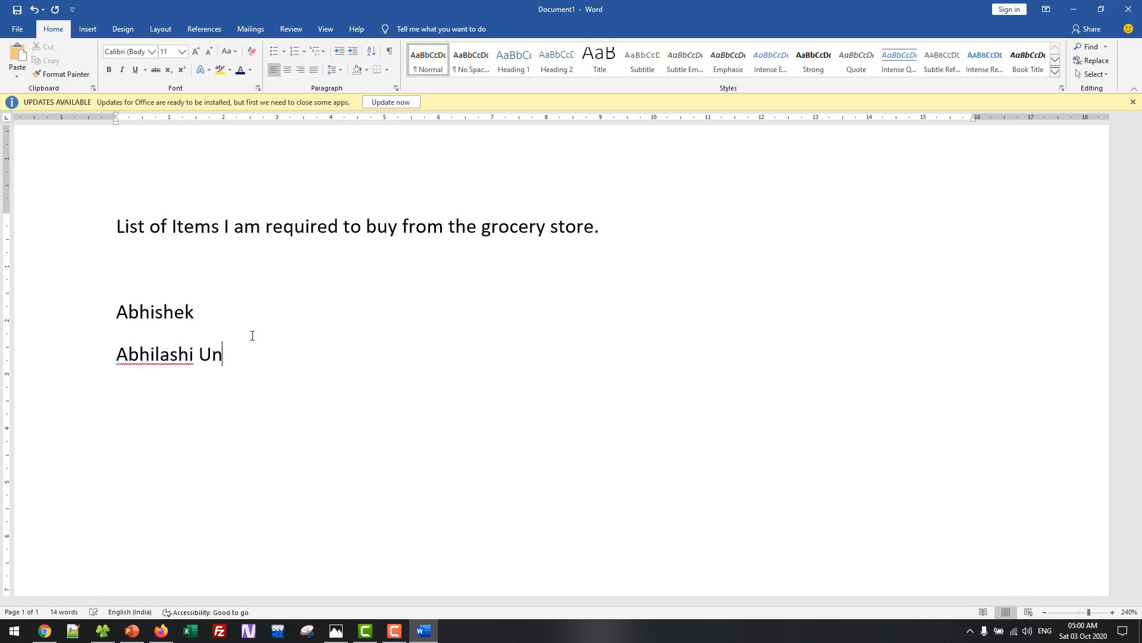
pyautogui.write('iversity')
pyautogui.press('Return')
# Add the flagged word "Abhilashi" to the spelling dictionary
pyautogui.moveTo(116, 354); pyautogui.dragTo(189, 359)
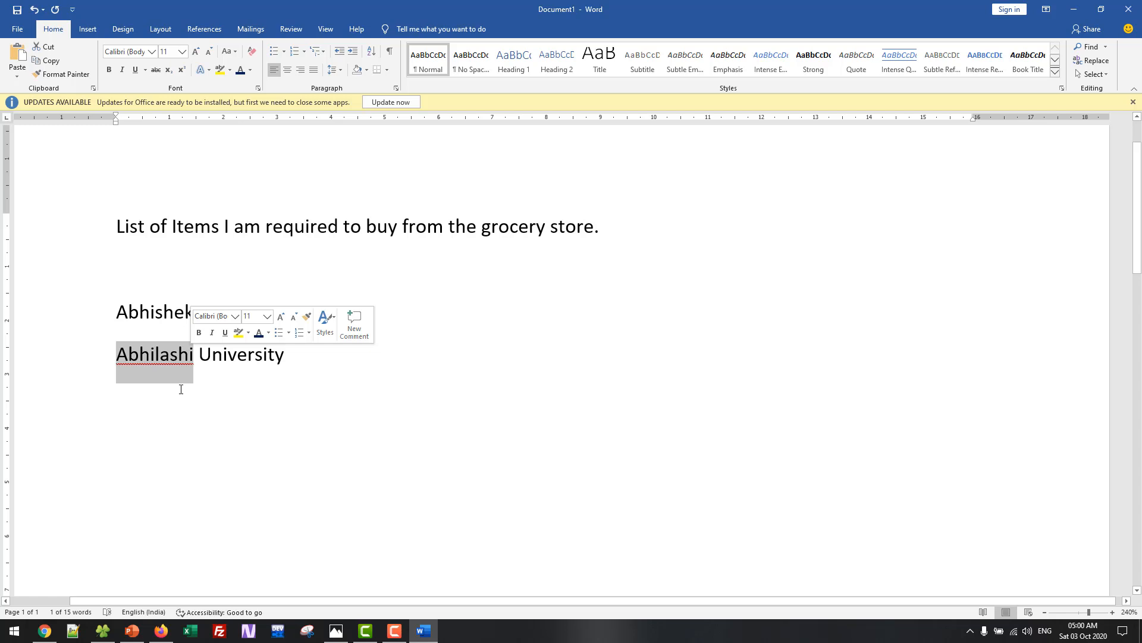
pyautogui.rightClick(172, 356)
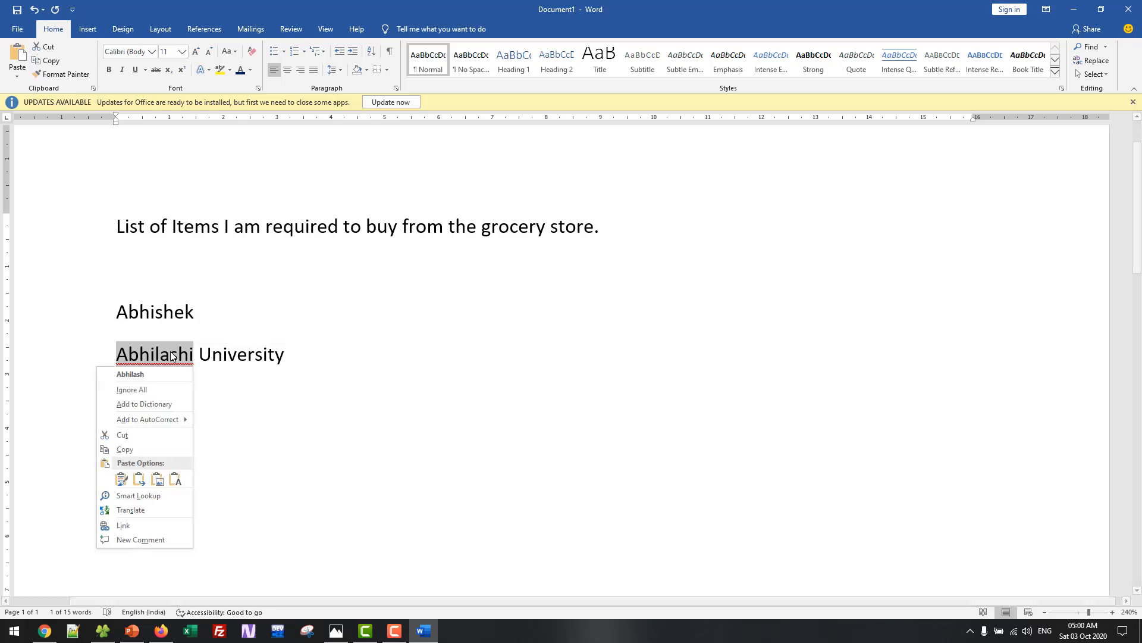
pyautogui.click(172, 404)
pyautogui.click(335, 367)
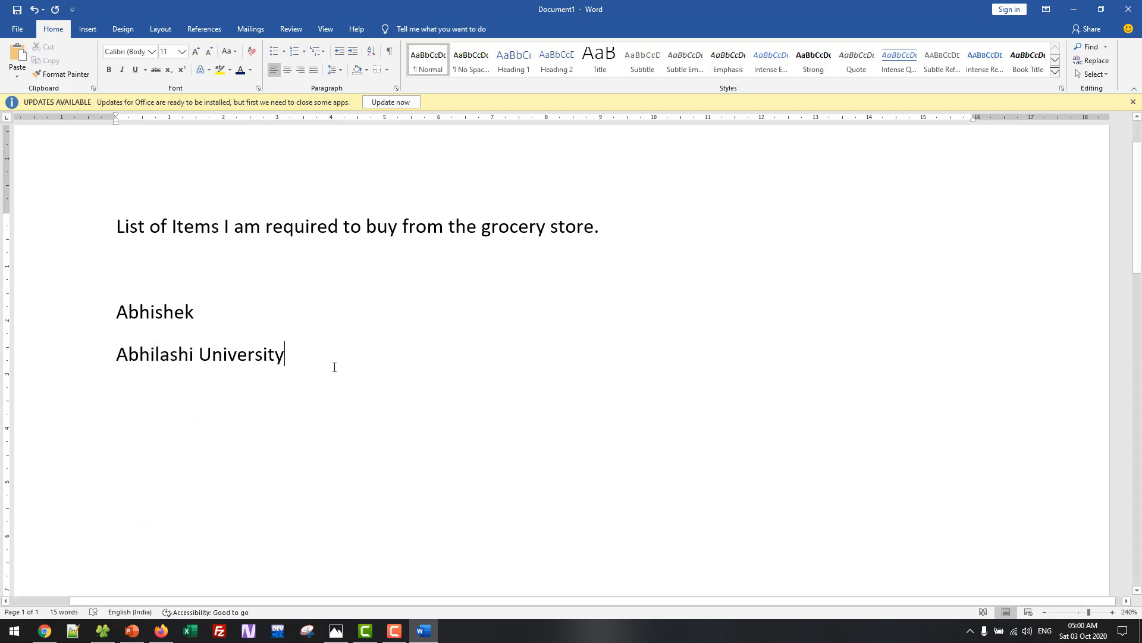
# Enter the misspelled word "Applye" below the university name, leaving one empty line between them
pyautogui.press('Return')
pyautogui.press('Return')
pyautogui.scroll(-3, 262, 343)
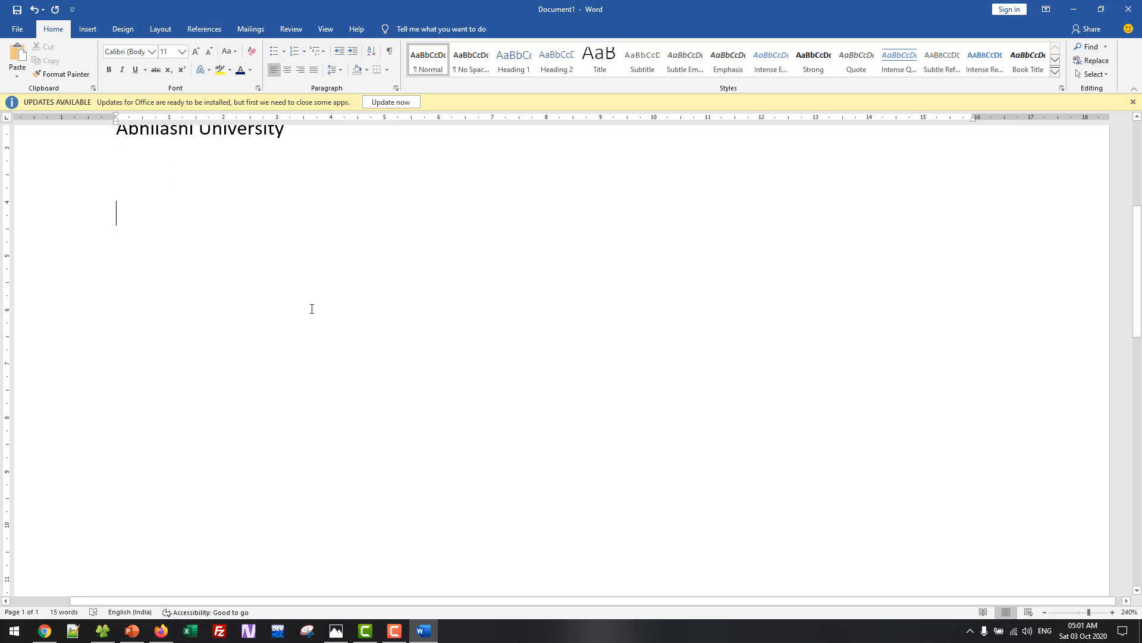
pyautogui.write('a')
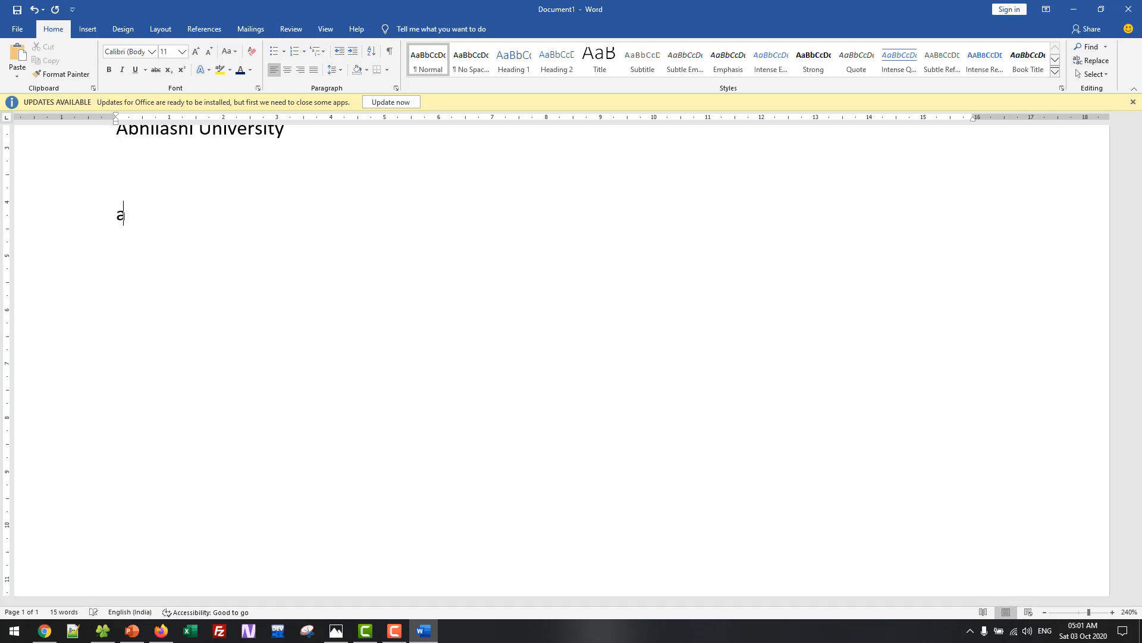
pyautogui.write('pple')
pyautogui.press('Left')
pyautogui.write('y')
pyautogui.press('Right')
pyautogui.press('Return')
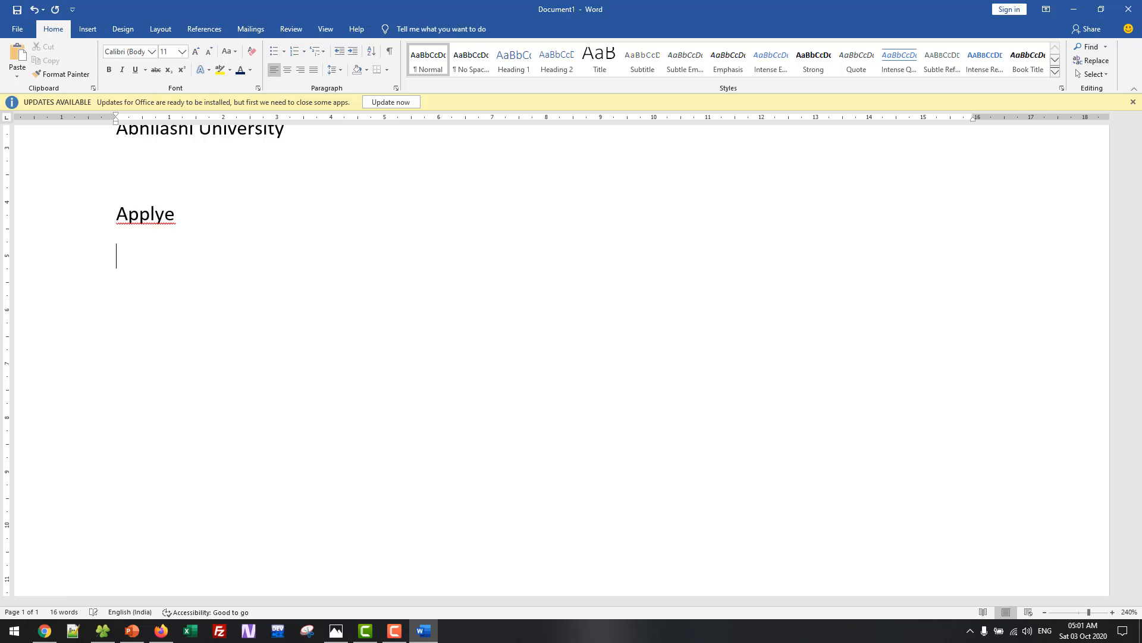
# Examine the spelling underline beneath the word "Applye"
pyautogui.scroll(5, 232, 357)
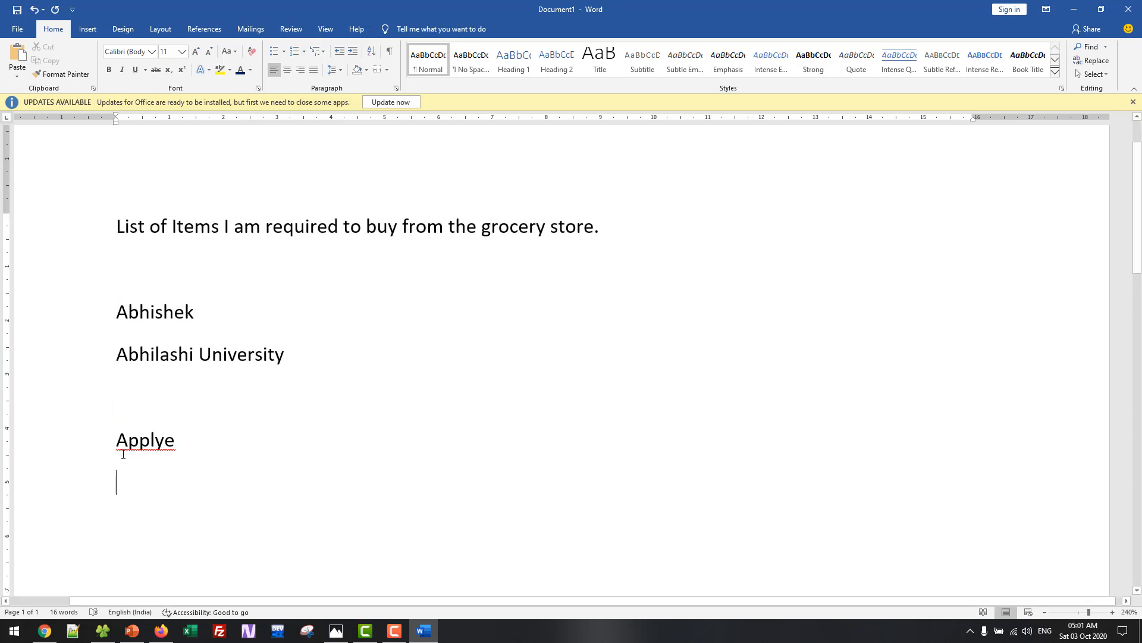
pyautogui.moveTo(117, 436); pyautogui.dragTo(184, 439)
pyautogui.click(192, 466)
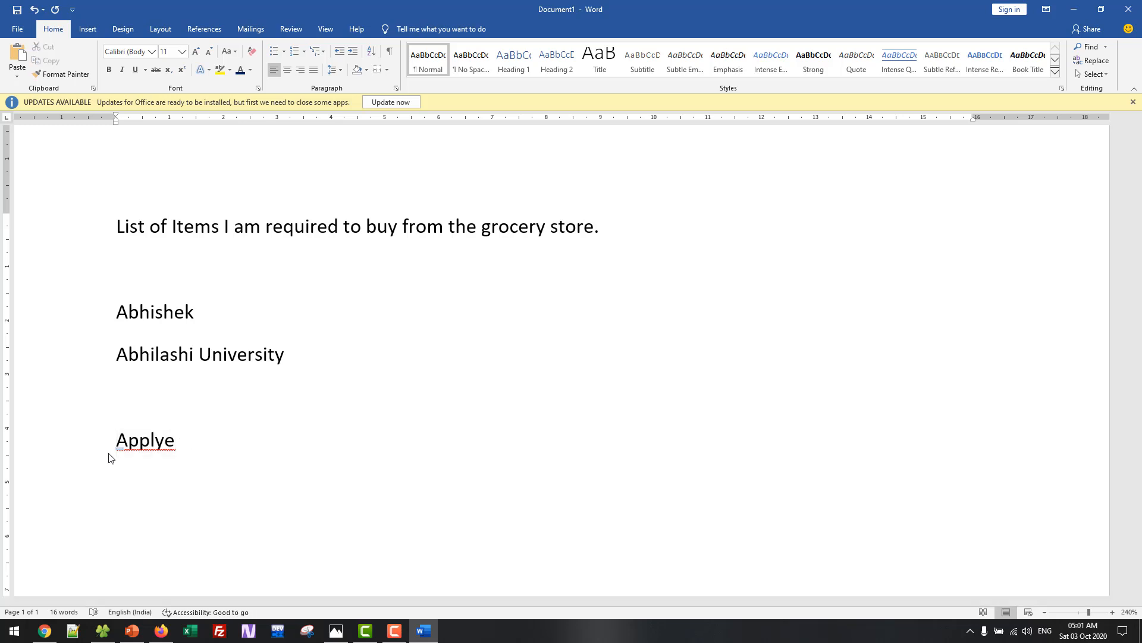
pyautogui.hotkey('shift', 'Left')
pyautogui.hotkey('shift', 'Left')
pyautogui.moveTo(135, 447)
pyautogui.mouseDown()
pyautogui.moveTo(121, 448)
pyautogui.moveTo(149, 447)
pyautogui.mouseUp()
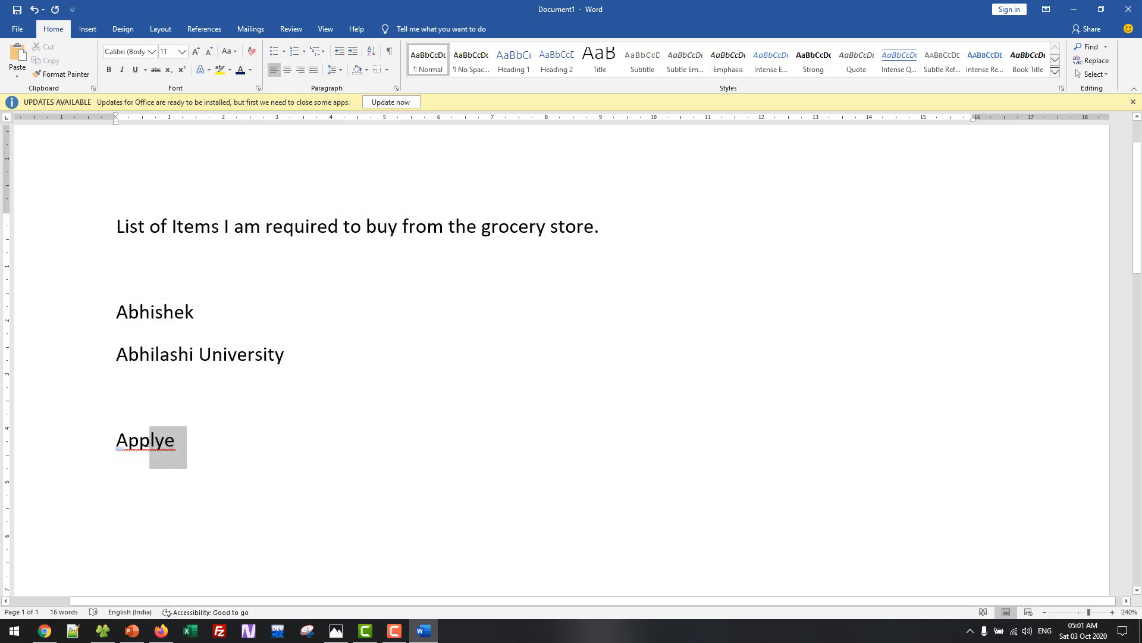
pyautogui.click(200, 455)
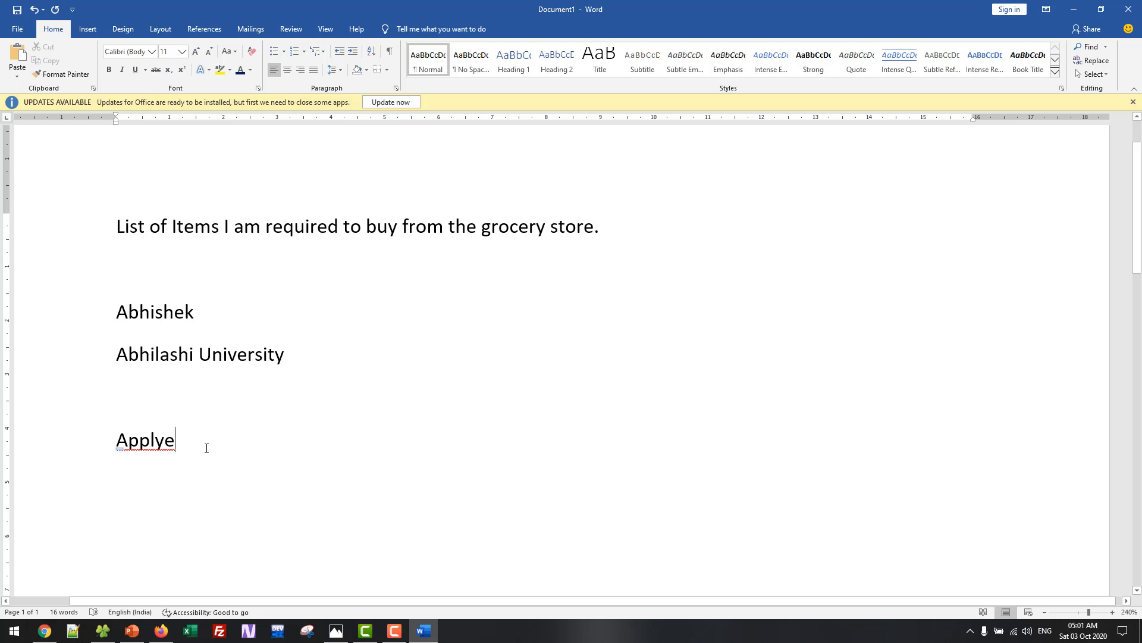
# Inspect the document's text close up in the print preview and return to editing
pyautogui.hotkey('ctrl', 'p')
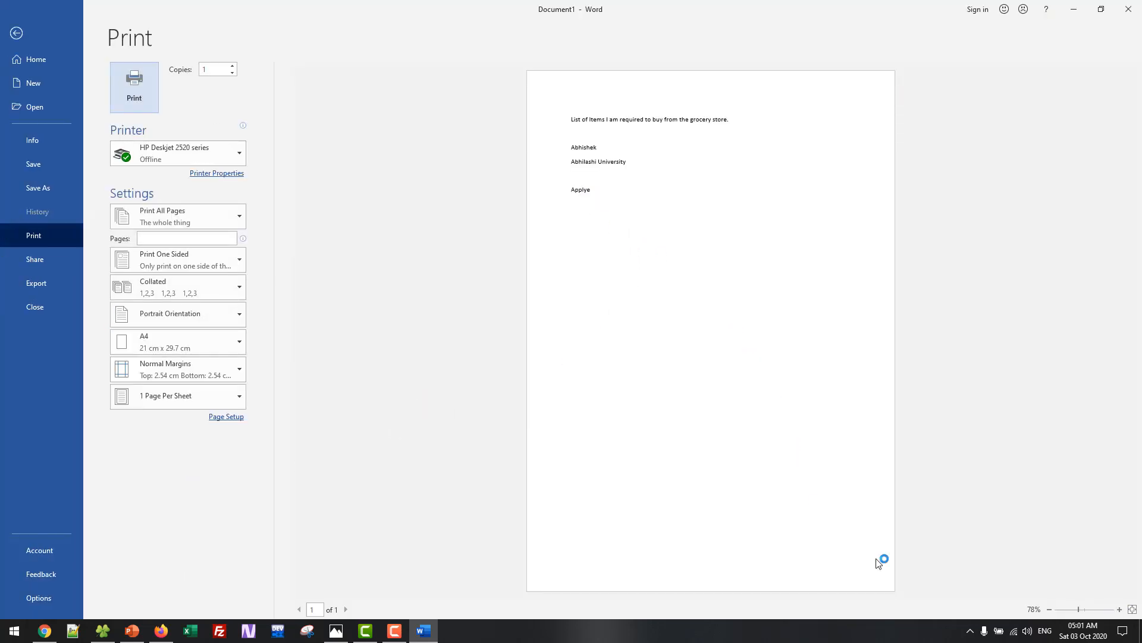
pyautogui.click(1121, 609)
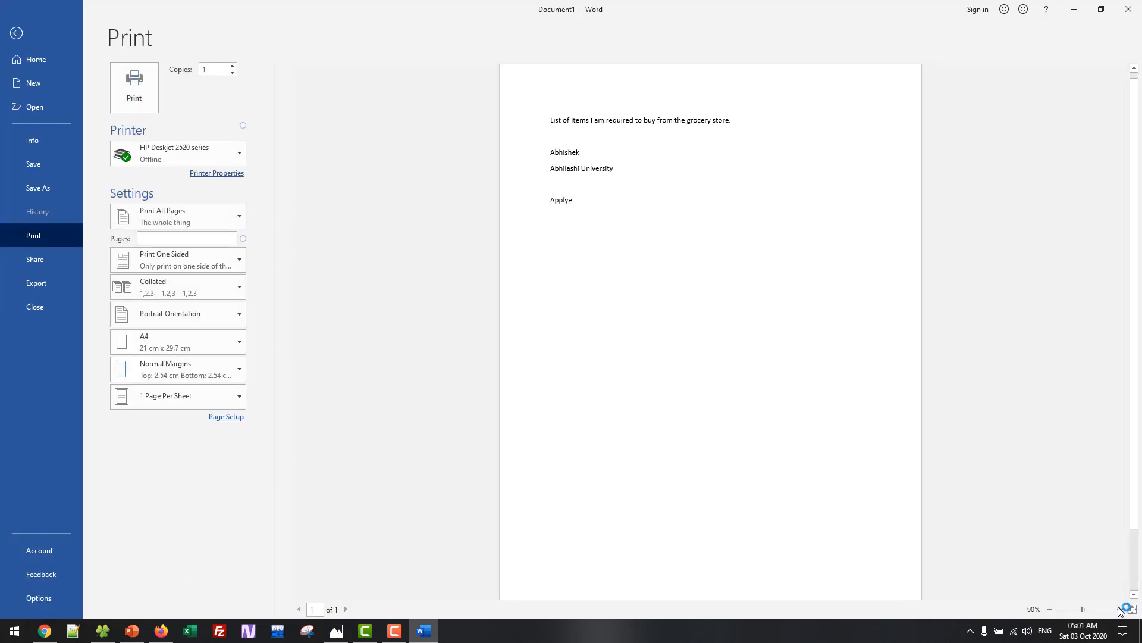
pyautogui.moveTo(477, 240); pyautogui.dragTo(529, 244)
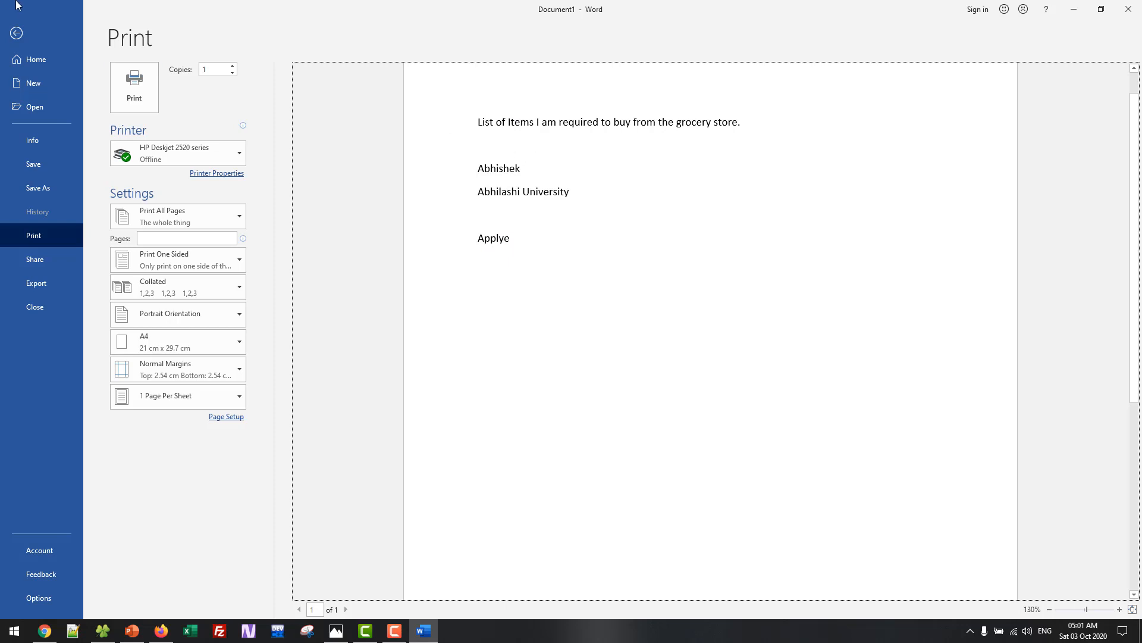
pyautogui.click(16, 32)
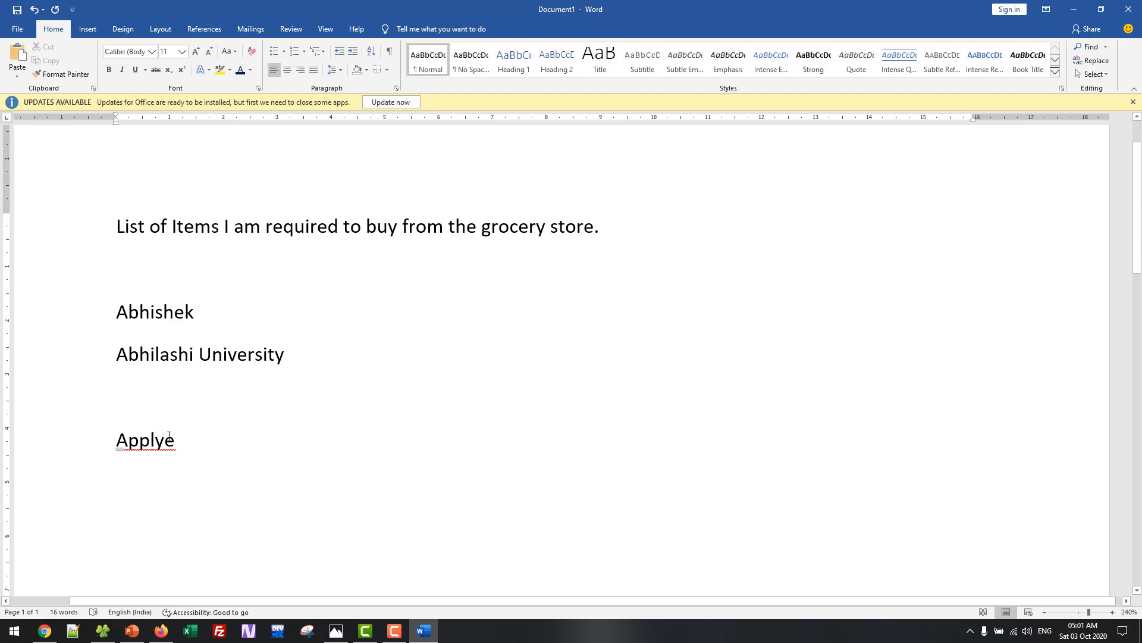
# Delete all text lines below the grocery store heading, from the person's name down to "Applye"
pyautogui.moveTo(169, 436); pyautogui.dragTo(133, 258)
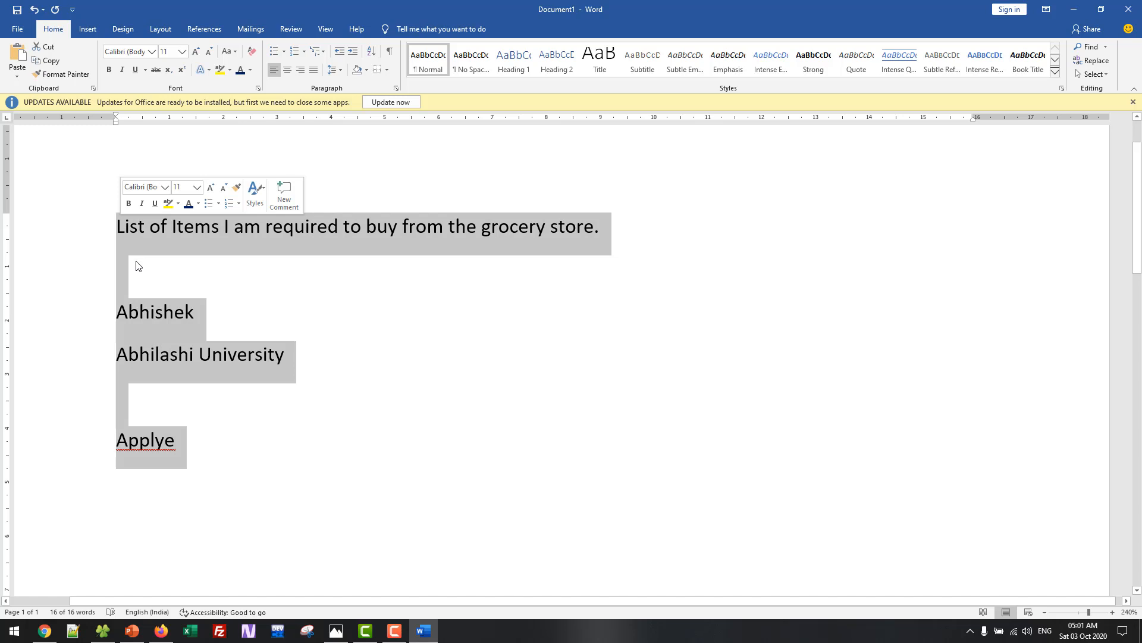
pyautogui.click(136, 262)
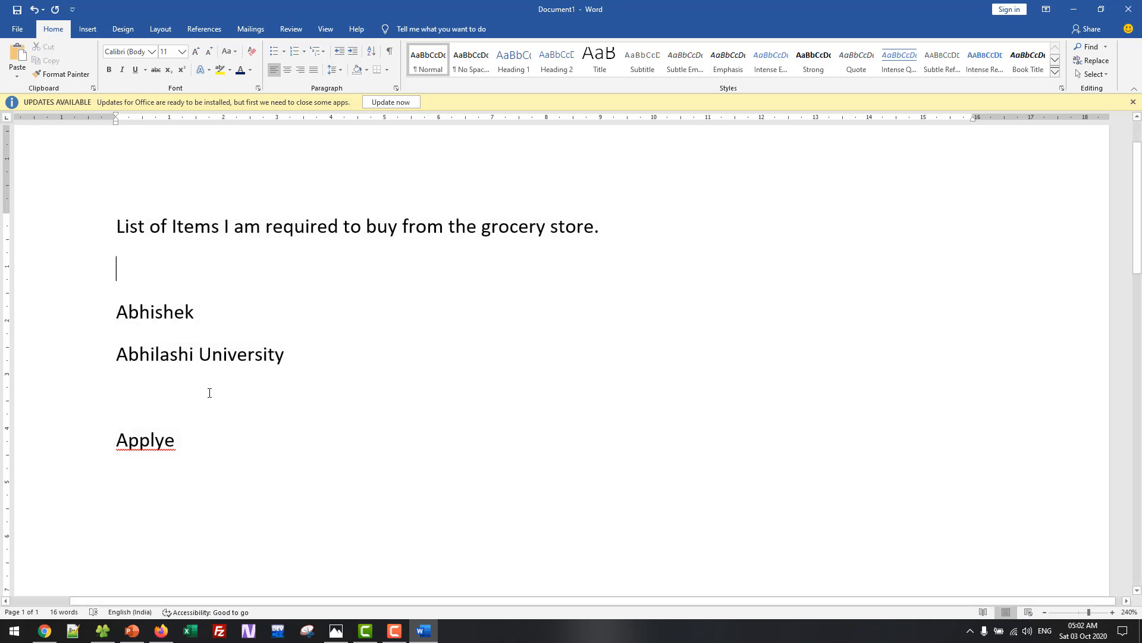
pyautogui.moveTo(190, 478); pyautogui.dragTo(159, 300)
pyautogui.press('BackSpace')
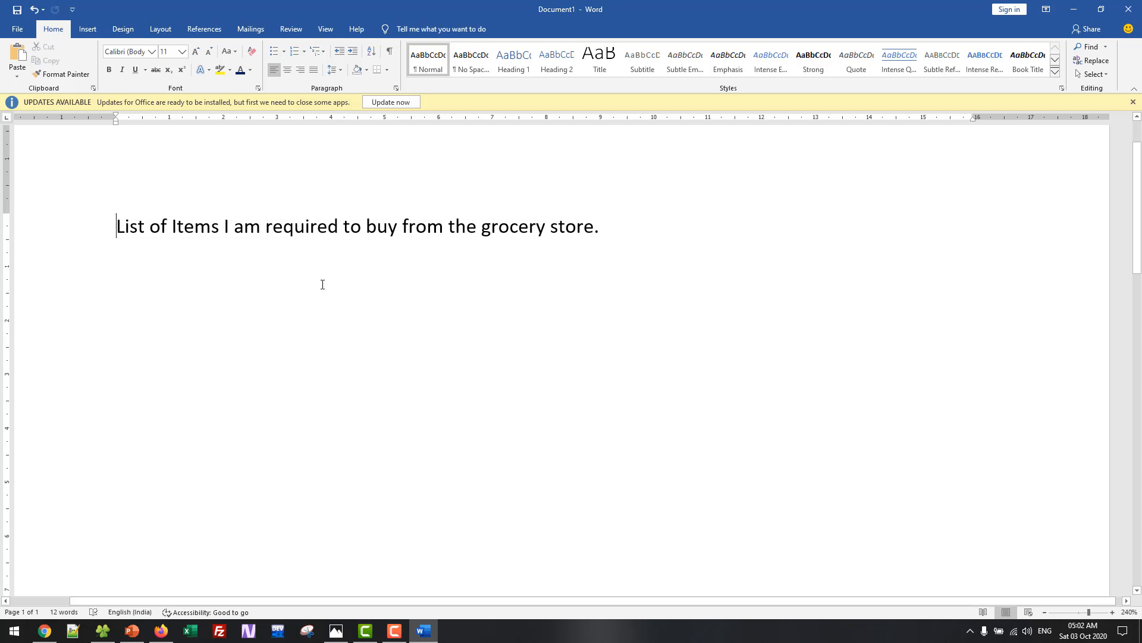
# Replace the full stop at the end of the grocery store heading with a colon
pyautogui.click(621, 227)
pyautogui.press('BackSpace')
pyautogui.write(':')
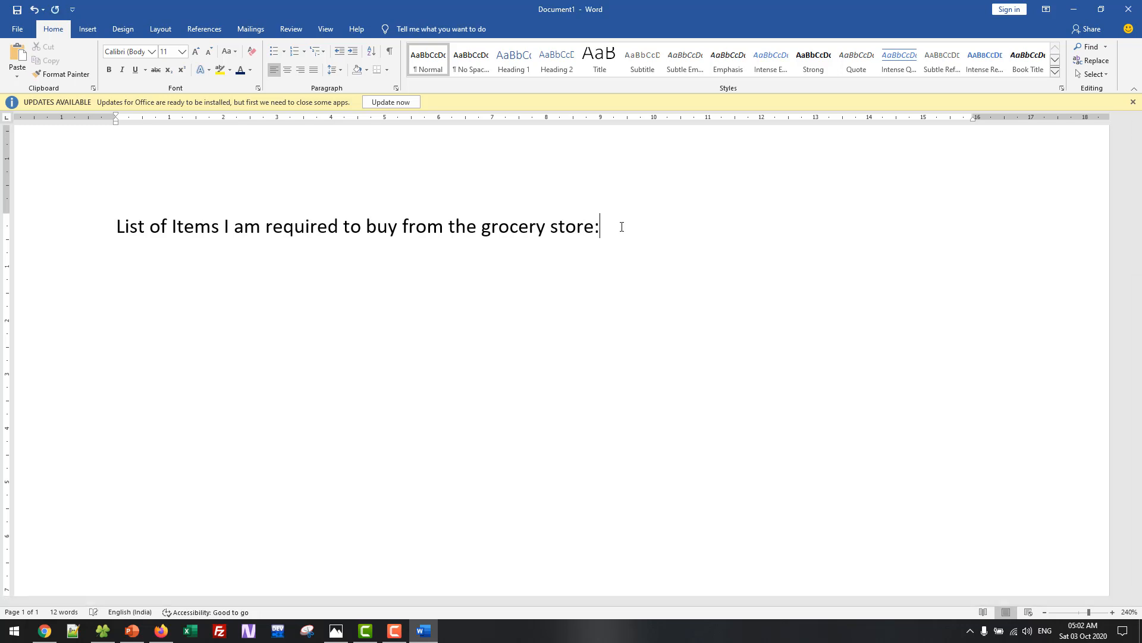
# Enter the items Apple, Milk, Butter and Almonds on separate lines below the heading
pyautogui.press('Return')
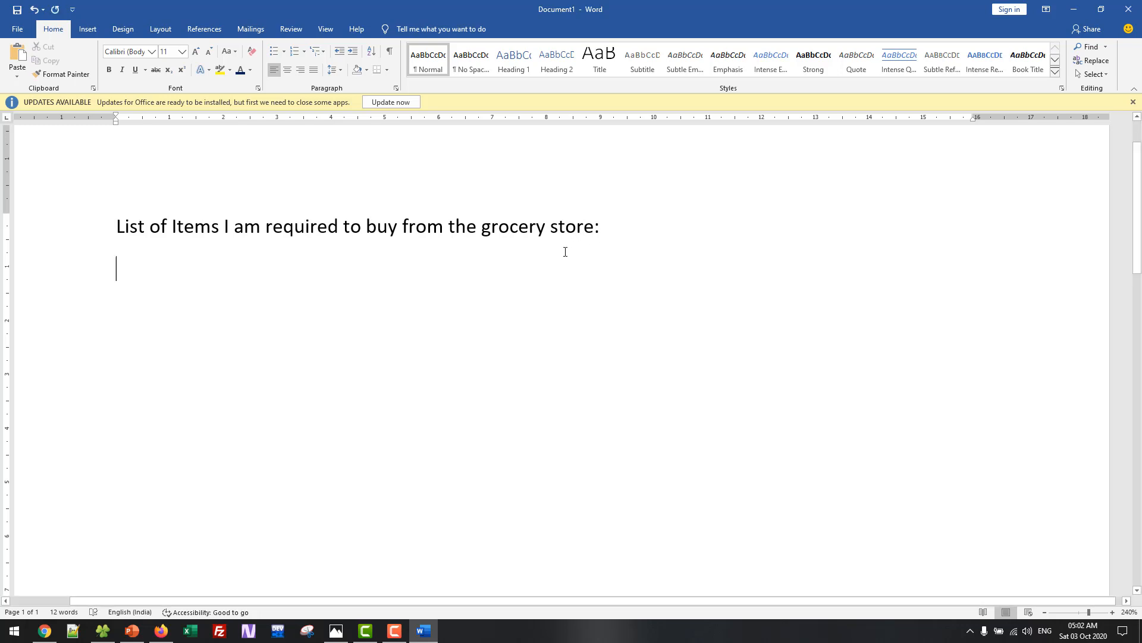
pyautogui.write('Apple')
pyautogui.press('Return')
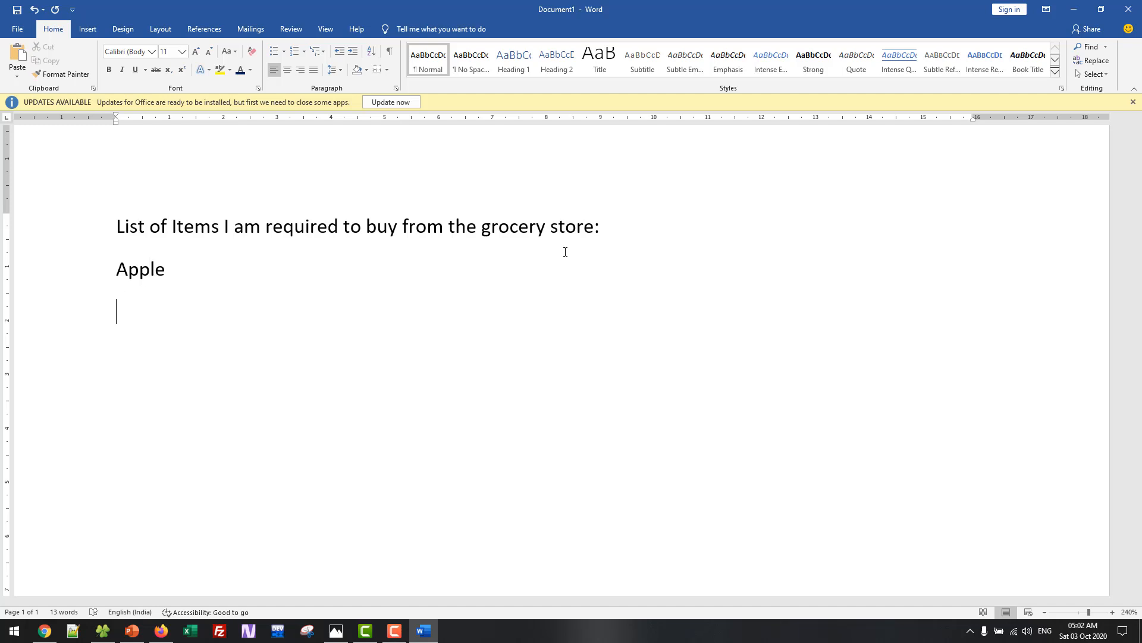
pyautogui.write('Milk')
pyautogui.press('Return')
pyautogui.write('Butter')
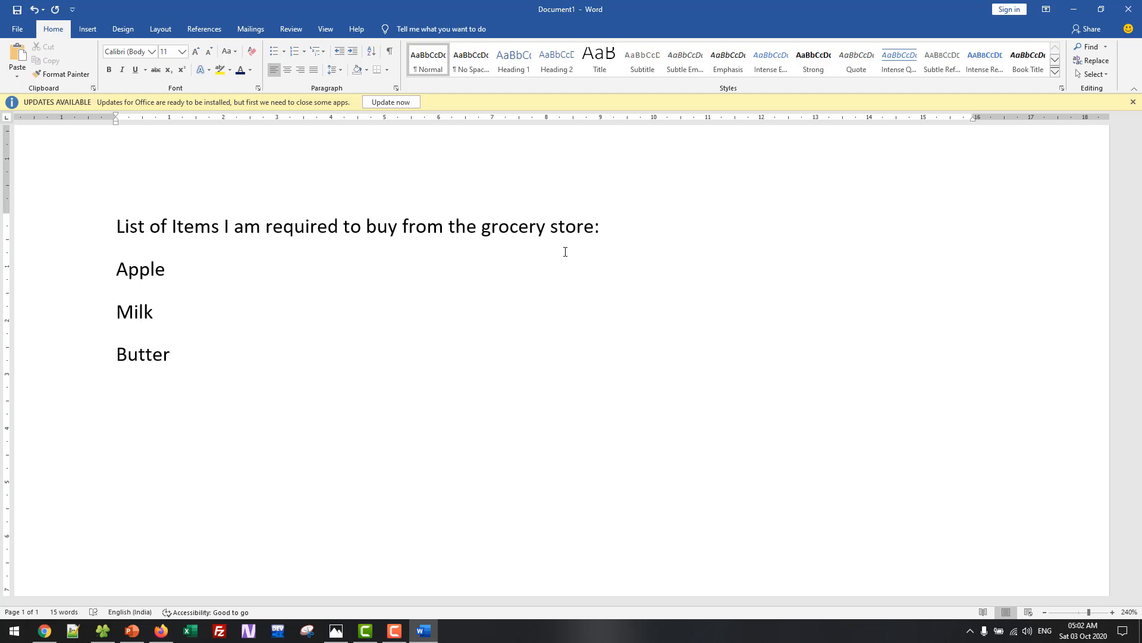
pyautogui.press('Return')
pyautogui.write('Almonds')
pyautogui.press('Return')
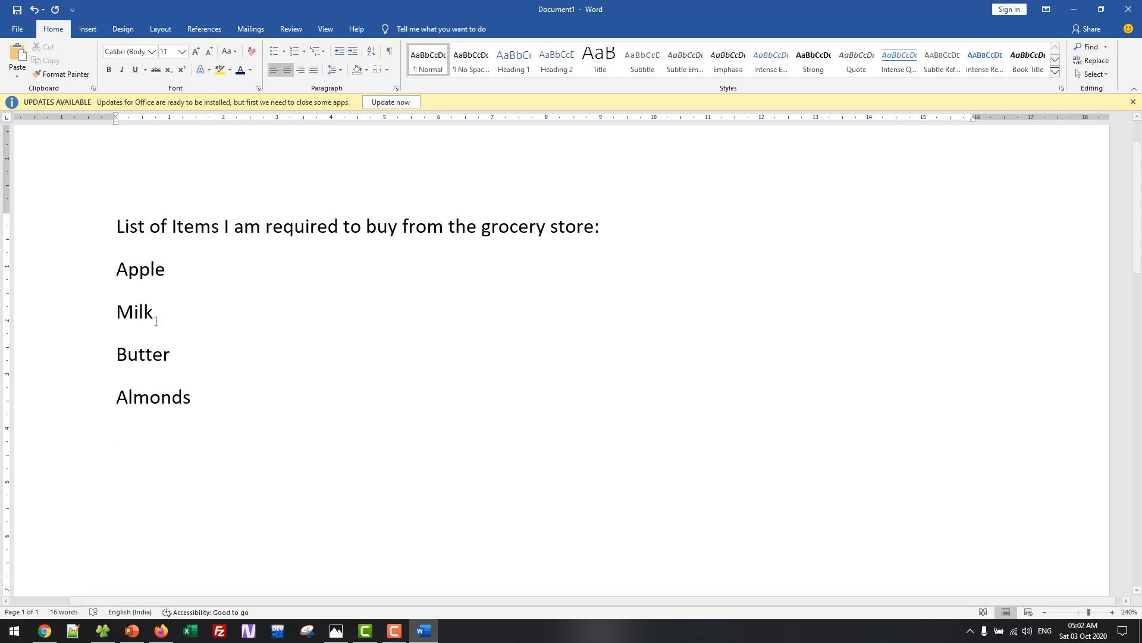
# Define a new bullet using the club symbol (Symbol font, character code 167) and apply it to the four grocery items
pyautogui.moveTo(191, 417); pyautogui.dragTo(116, 268)
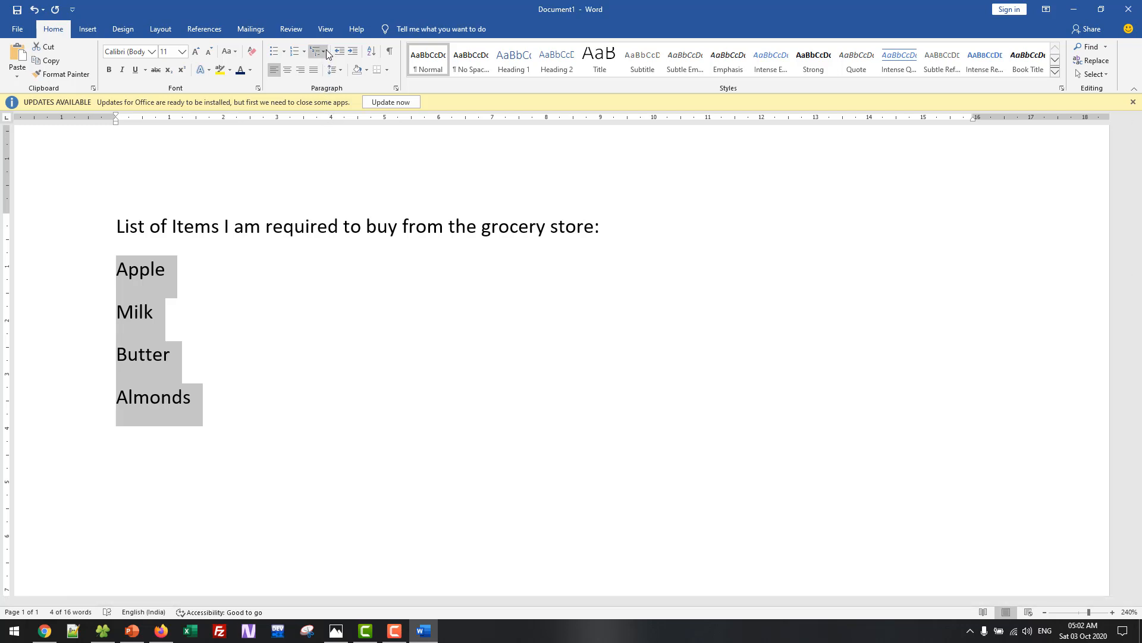
pyautogui.click(285, 53)
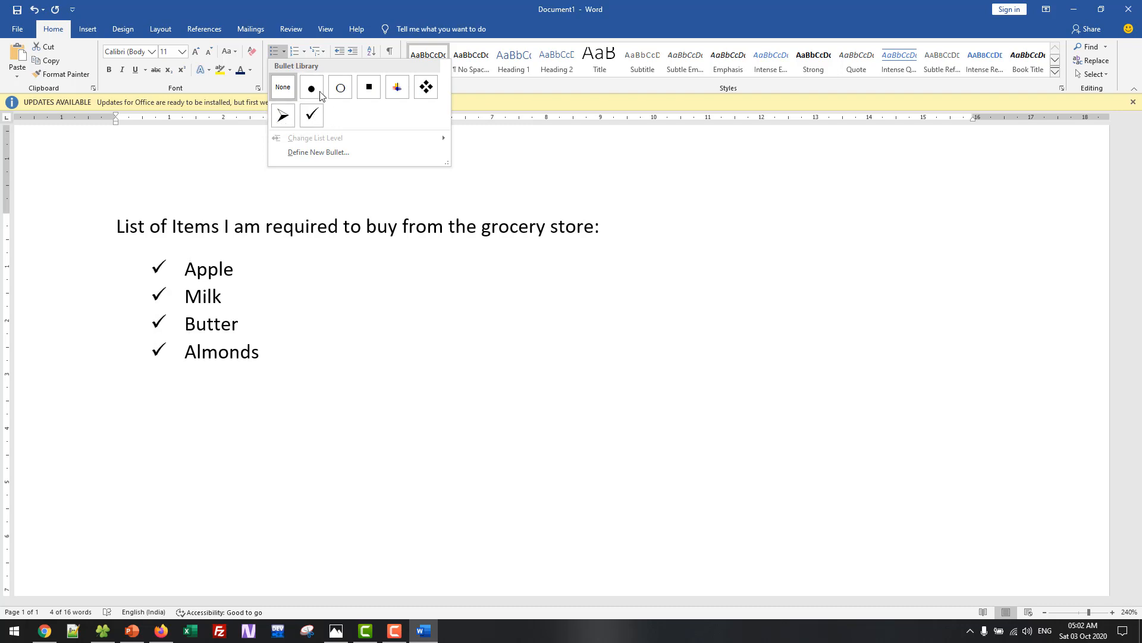
pyautogui.click(333, 157)
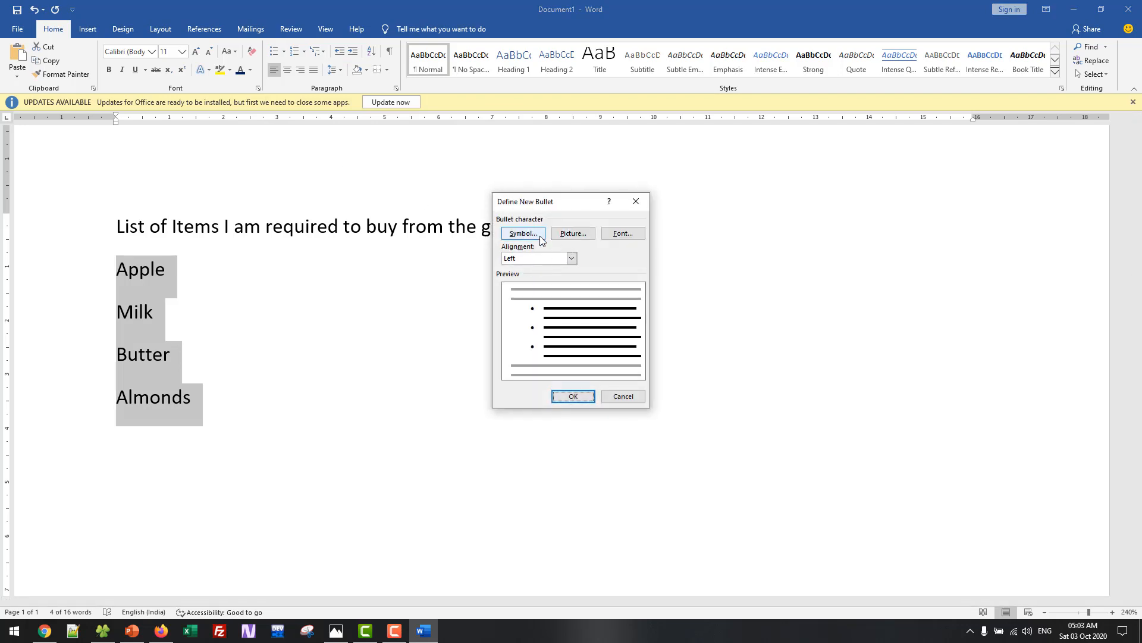
pyautogui.click(535, 234)
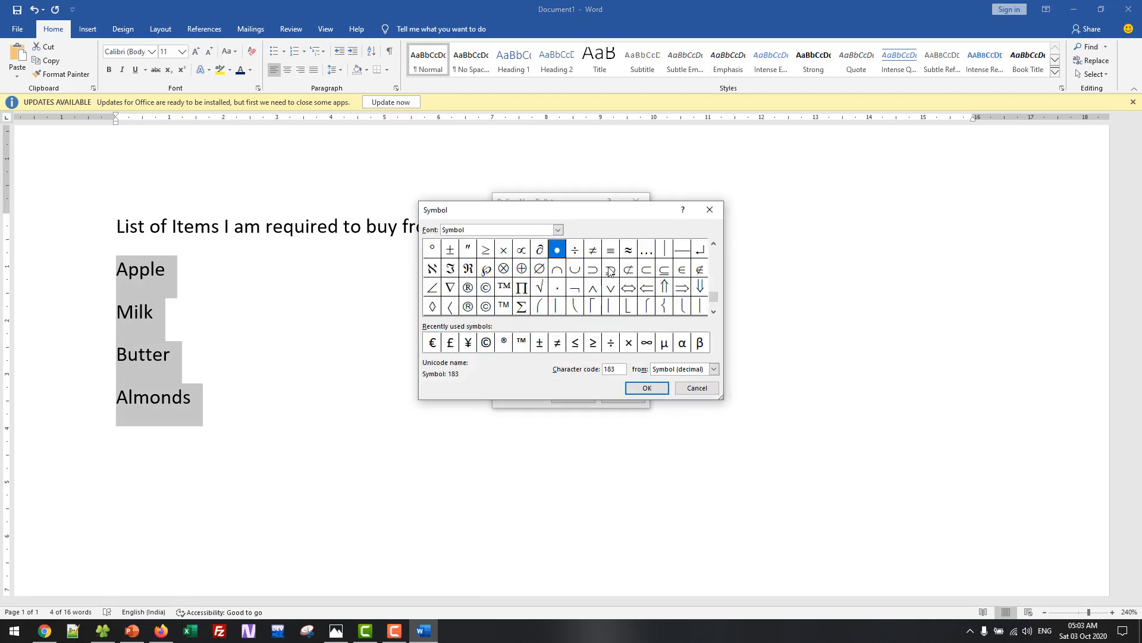
pyautogui.click(557, 305)
pyautogui.press('Down')
pyautogui.press('Up')
pyautogui.press('Up')
pyautogui.press('Up')
pyautogui.press('Up')
pyautogui.press('Up')
pyautogui.press('Up')
pyautogui.press('Up')
pyautogui.press('Up')
pyautogui.press('Up')
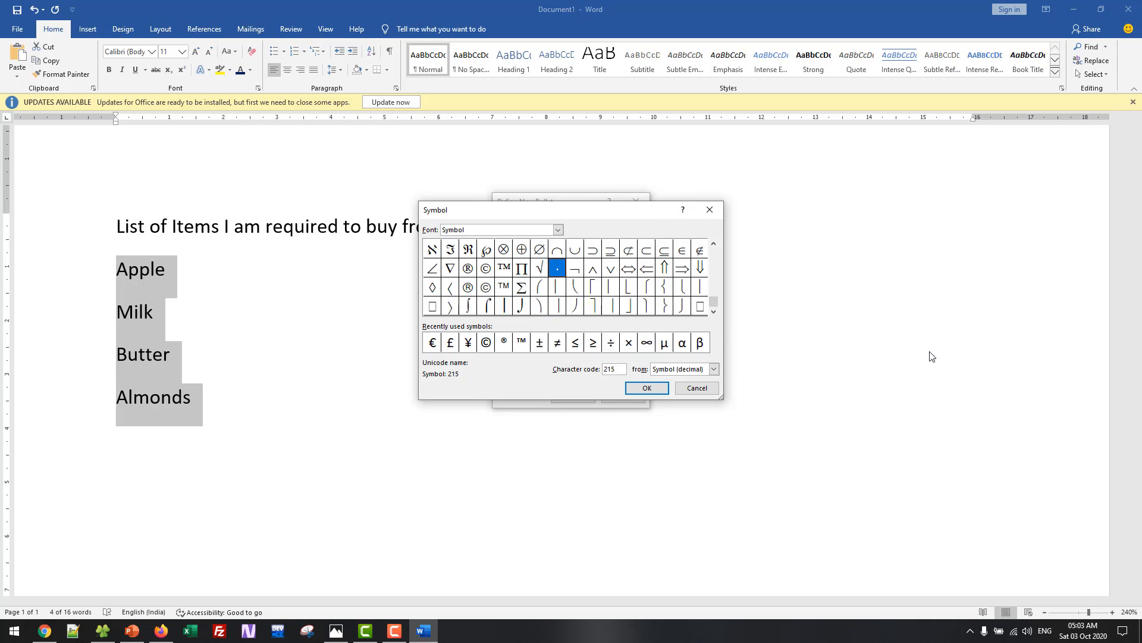
pyautogui.press('Down')
pyautogui.press('Down')
pyautogui.press('Down')
pyautogui.press('Down')
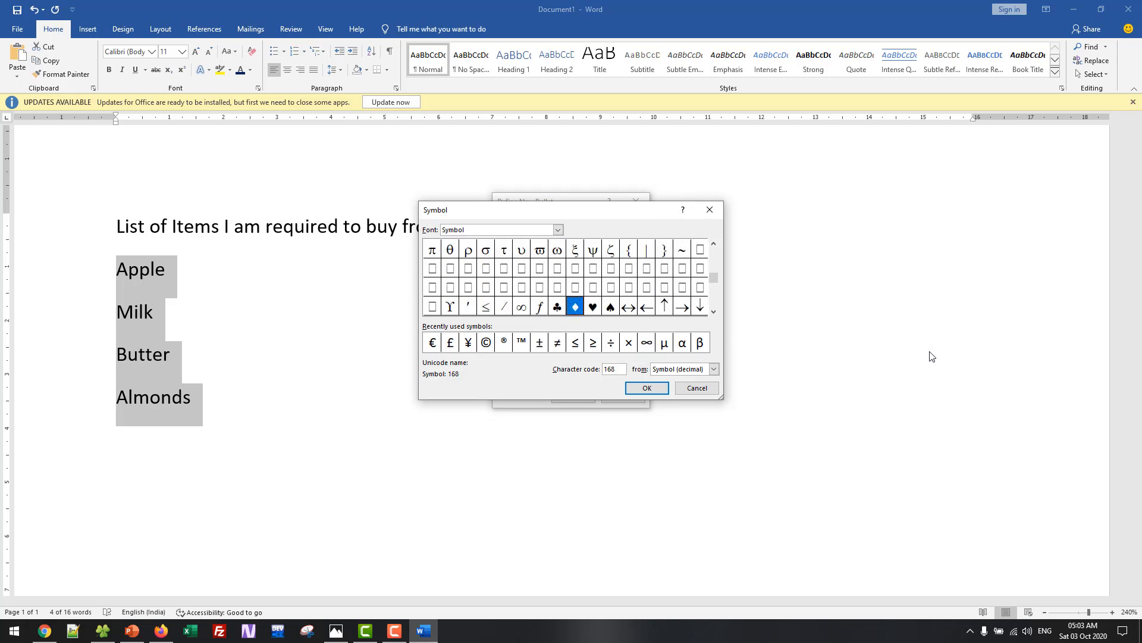
pyautogui.click(646, 388)
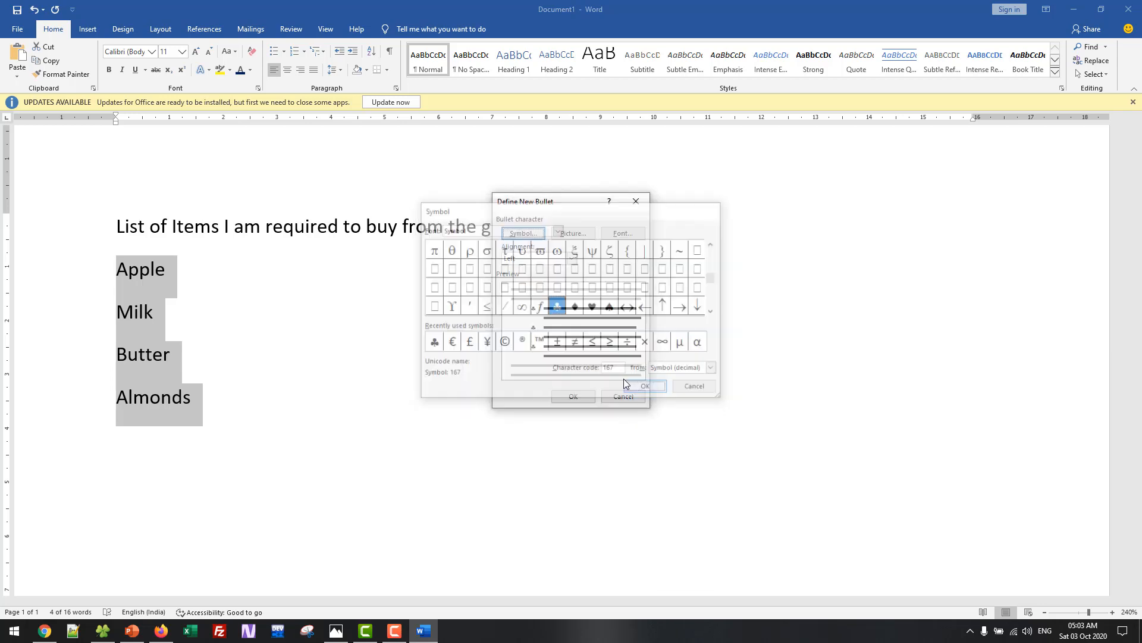
pyautogui.click(573, 397)
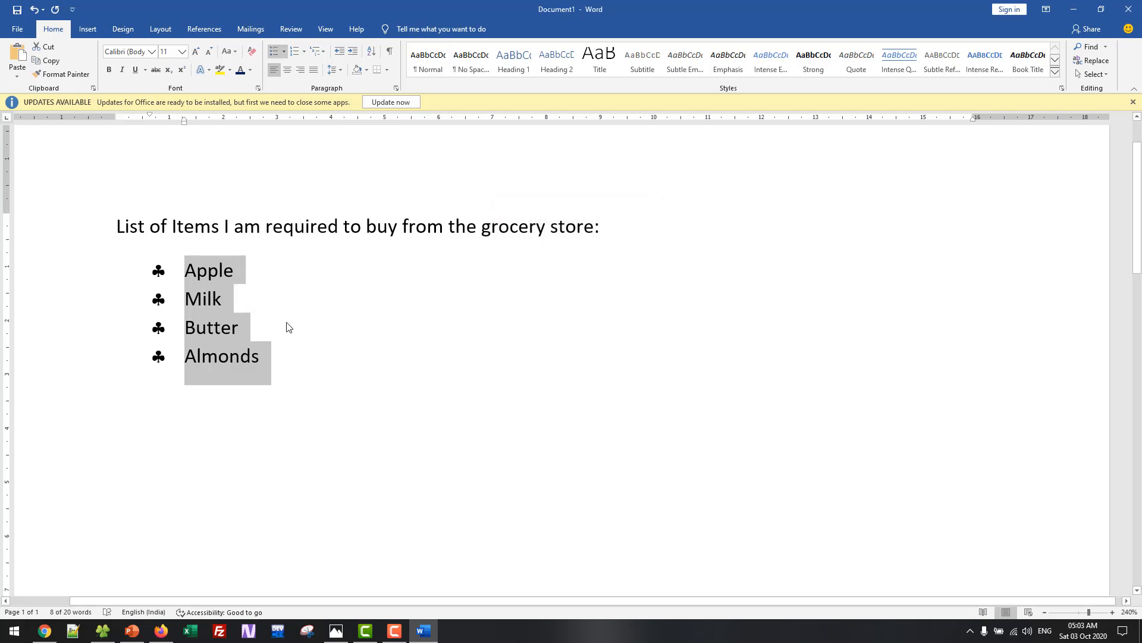
# Duplicate the heading and its bulleted items directly below the original list
pyautogui.click(260, 353)
pyautogui.hotkey('ctrl', 'a')
pyautogui.hotkey('ctrl', 'c')
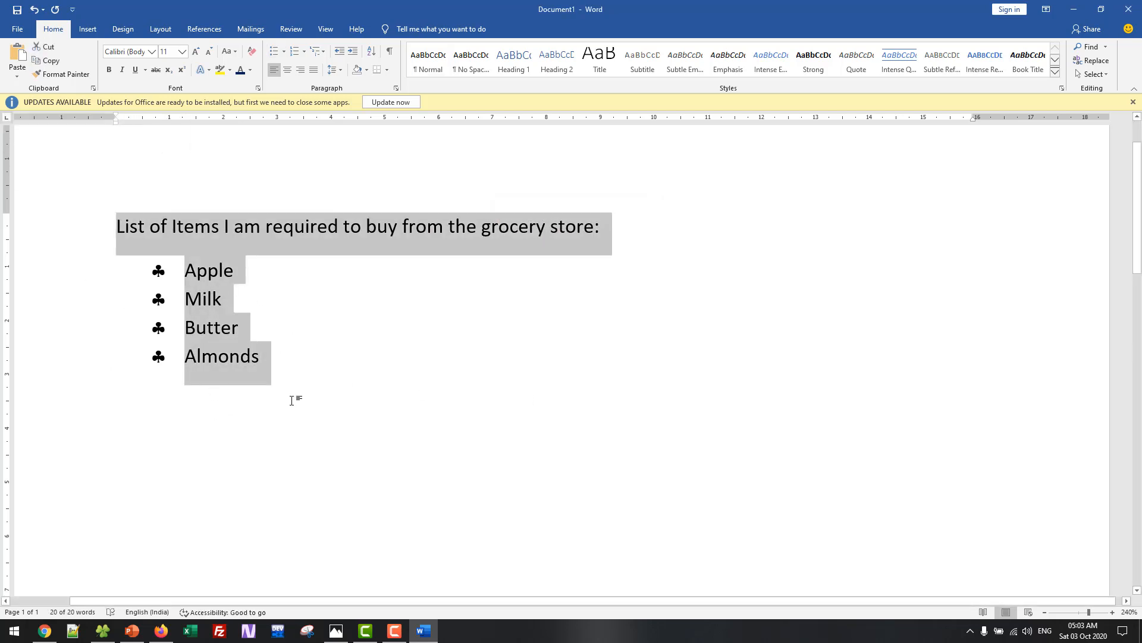
pyautogui.click(288, 383)
pyautogui.press('Return')
pyautogui.press('Return')
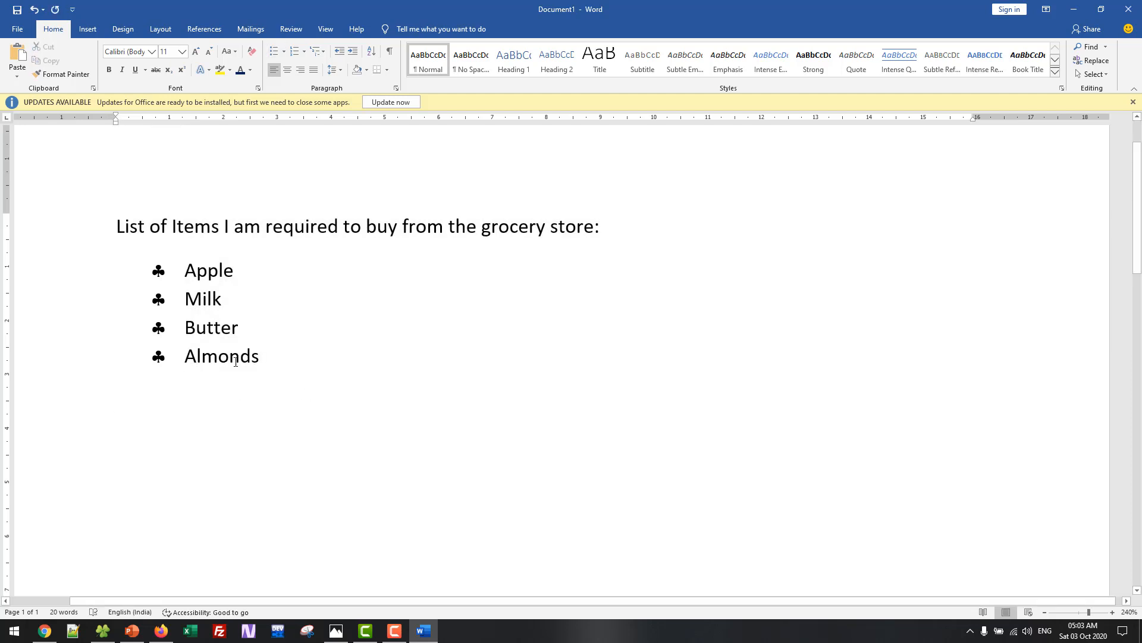
pyautogui.hotkey('ctrl', 'v')
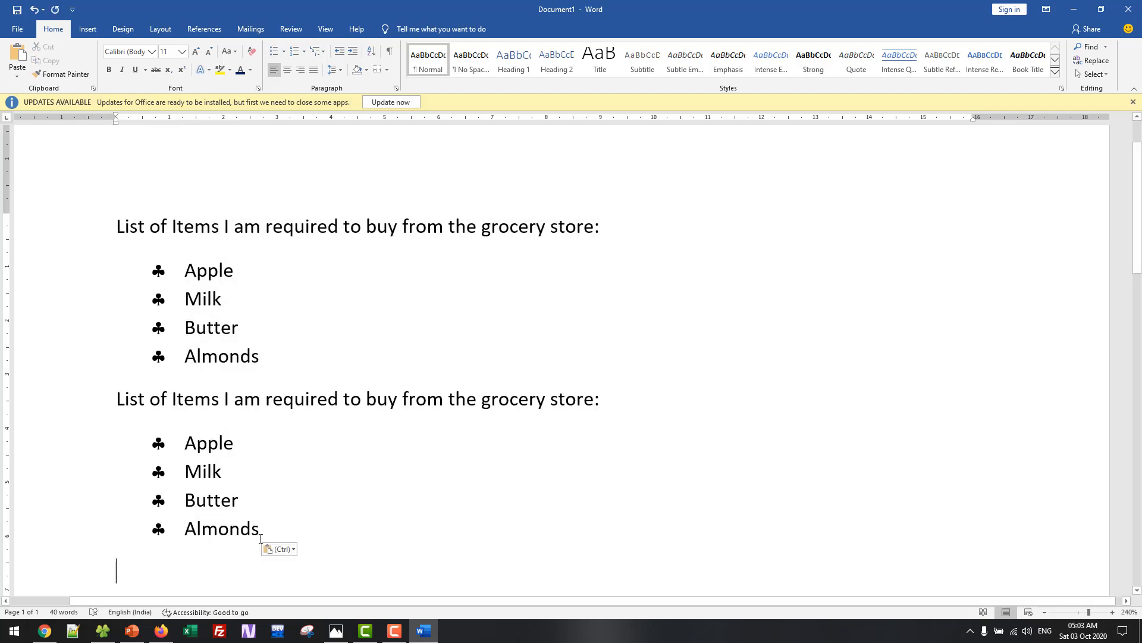
# Change the first list's four items from club bullets to 1. 2. 3. numbering
pyautogui.moveTo(264, 356); pyautogui.dragTo(180, 267)
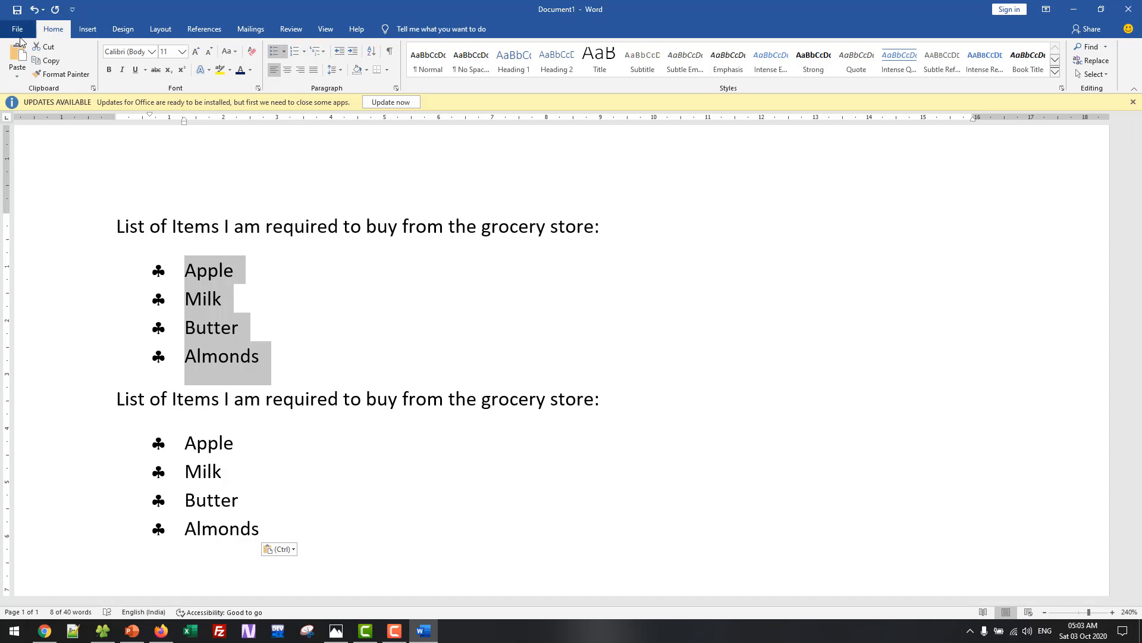
pyautogui.click(302, 54)
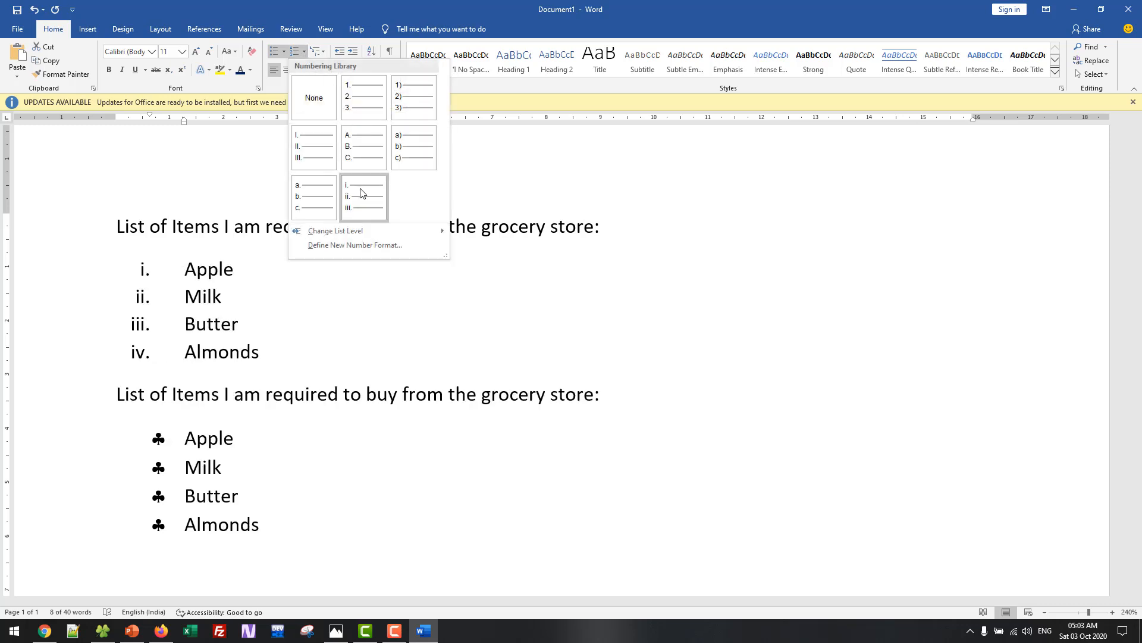
pyautogui.click(359, 116)
pyautogui.click(281, 326)
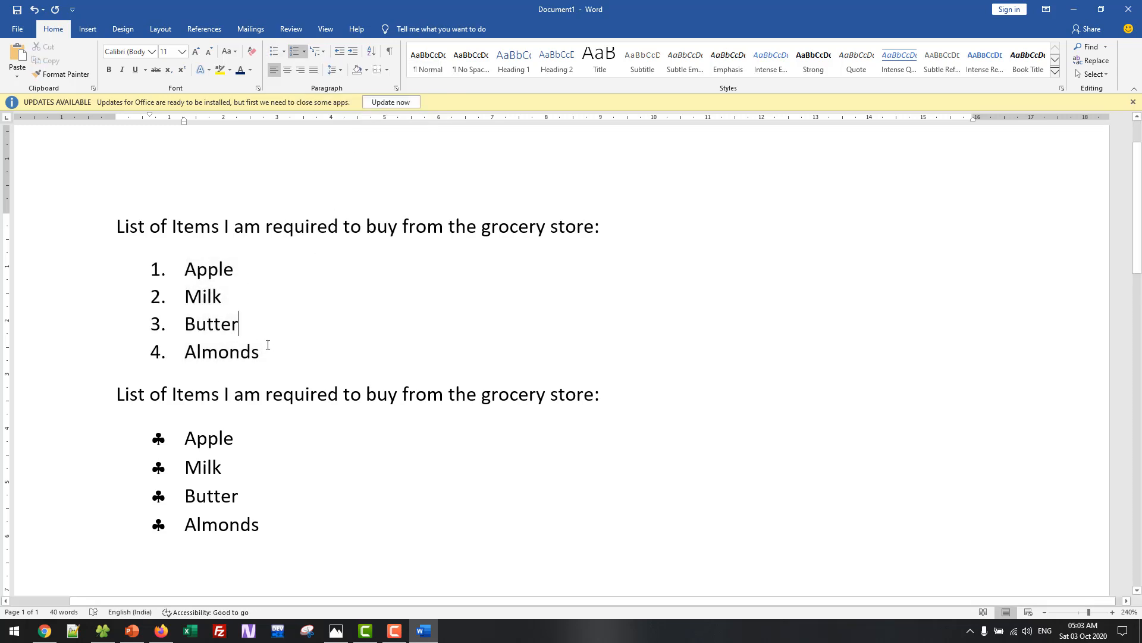
# Highlight the numbered list and the bulleted list in turn, and switch to the PowerPoint presentation
pyautogui.moveTo(266, 345); pyautogui.dragTo(117, 226)
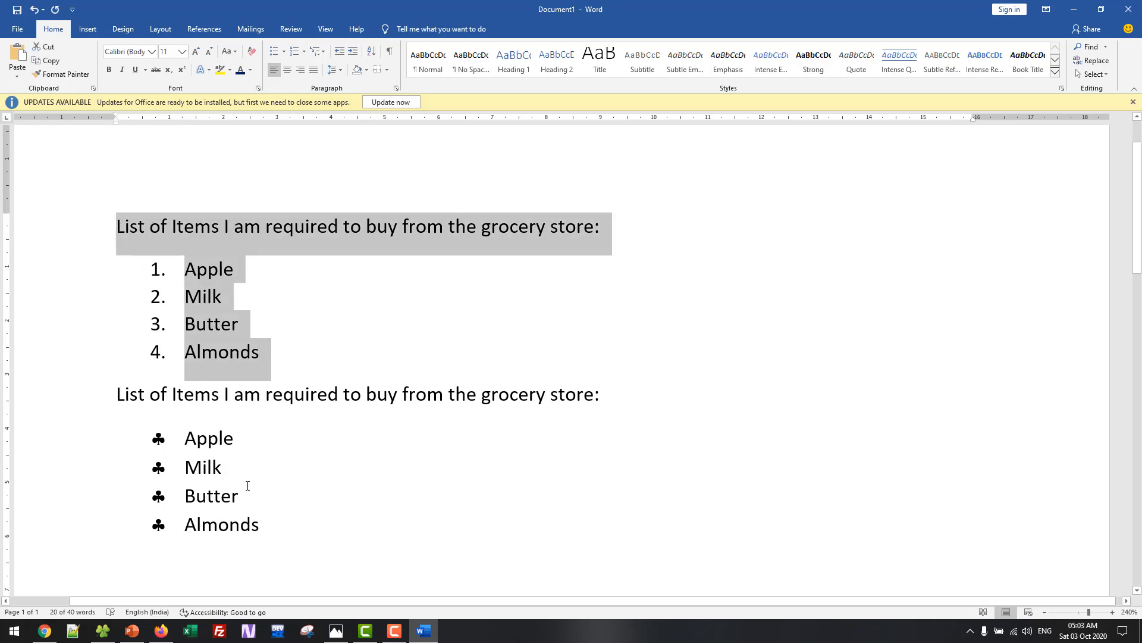
pyautogui.moveTo(255, 528); pyautogui.dragTo(113, 416)
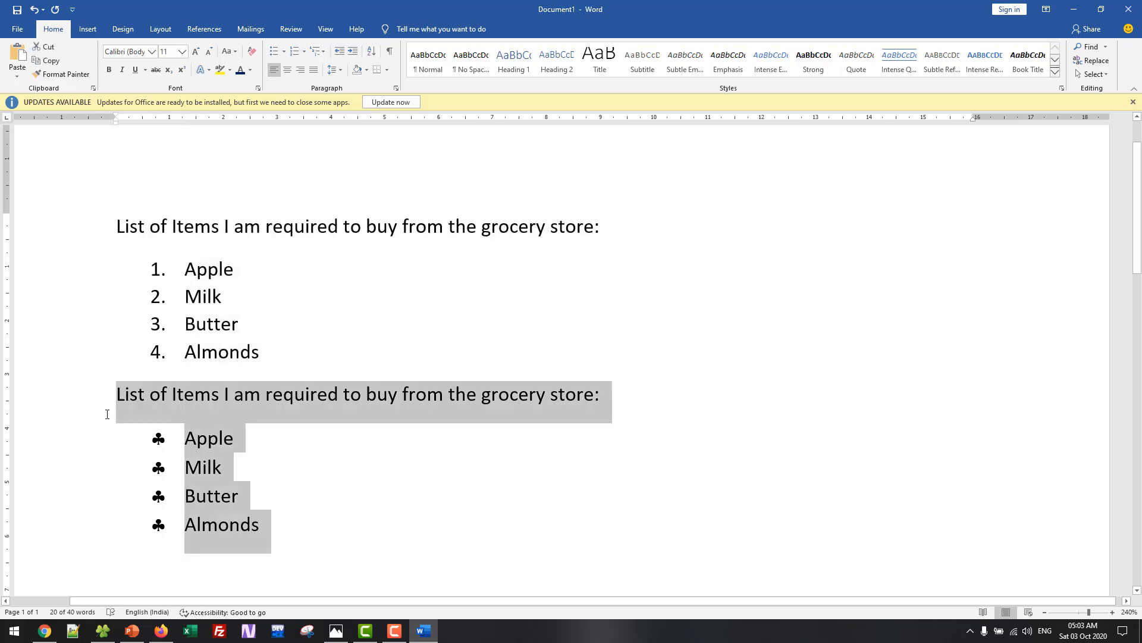
pyautogui.click(283, 500)
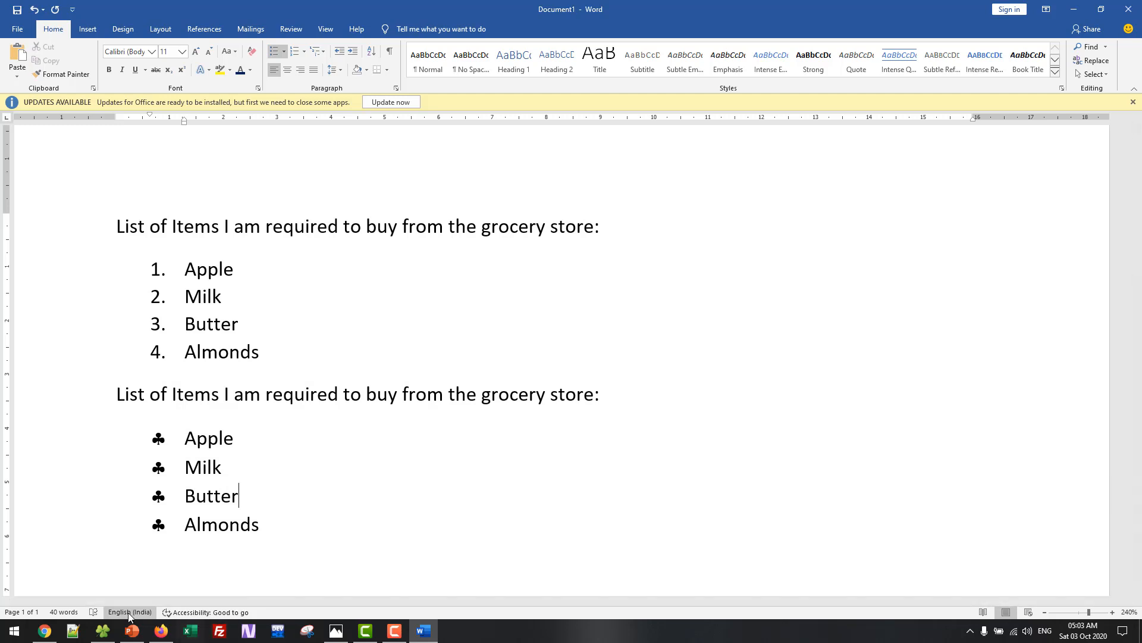
pyautogui.hotkey('alt', 'Tab')
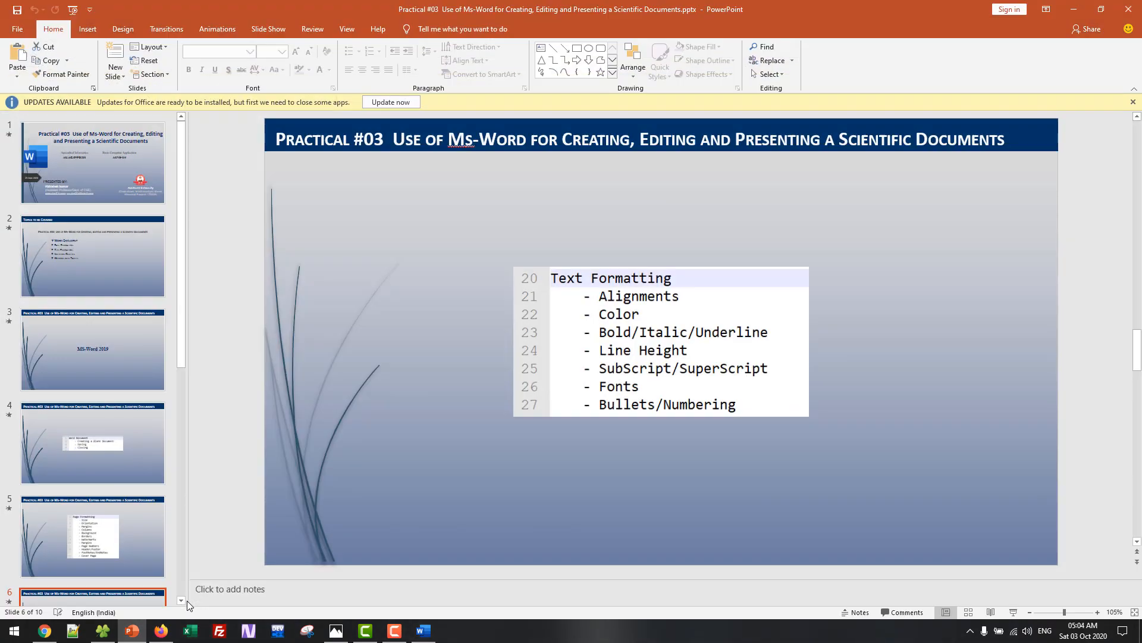
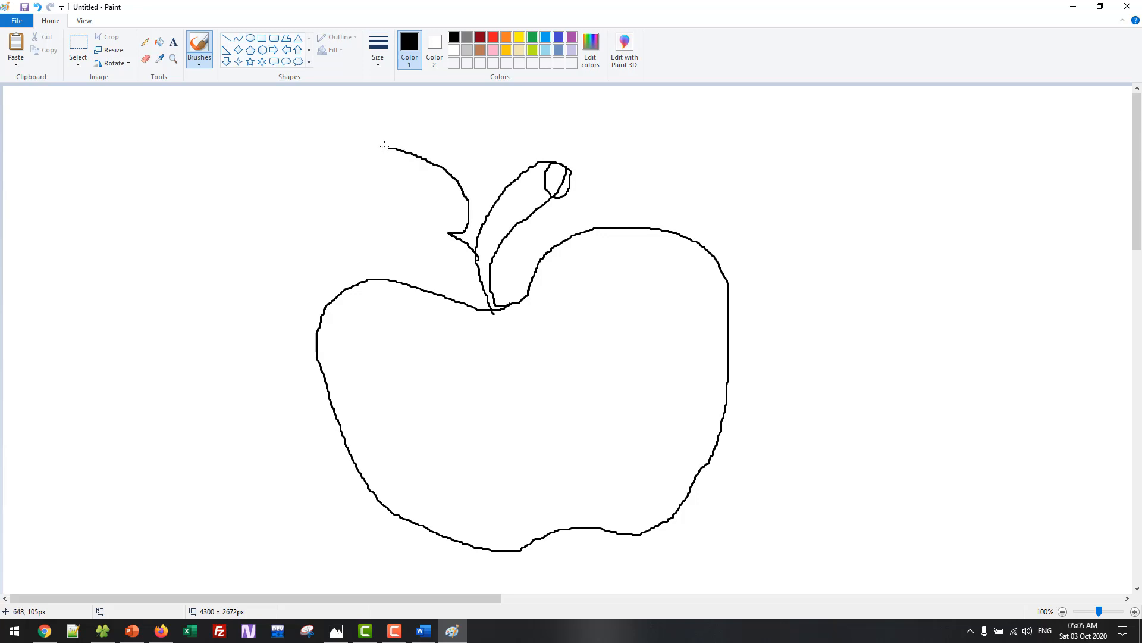
# Finish the leaf outline beside the apple's stem and add a central vein with short side veins in Paint
pyautogui.moveTo(244, 151)
pyautogui.mouseDown()
pyautogui.moveTo(162, 149)
pyautogui.moveTo(208, 213)
pyautogui.moveTo(320, 238)
pyautogui.moveTo(438, 235)
pyautogui.moveTo(430, 209)
pyautogui.moveTo(247, 176)
pyautogui.mouseUp()
pyautogui.moveTo(352, 202); pyautogui.dragTo(316, 211)
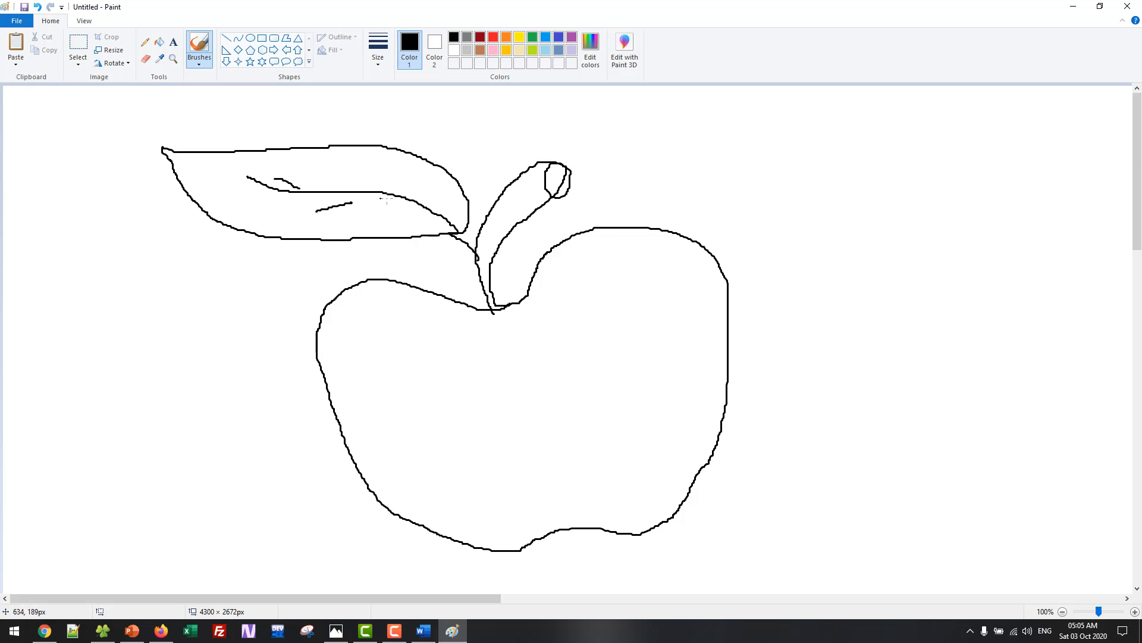
pyautogui.moveTo(396, 197); pyautogui.dragTo(380, 168)
# Fill the apple body with a darkened red (Red 177, Green 14, Blue 22) and the leaf with green
pyautogui.click(159, 41)
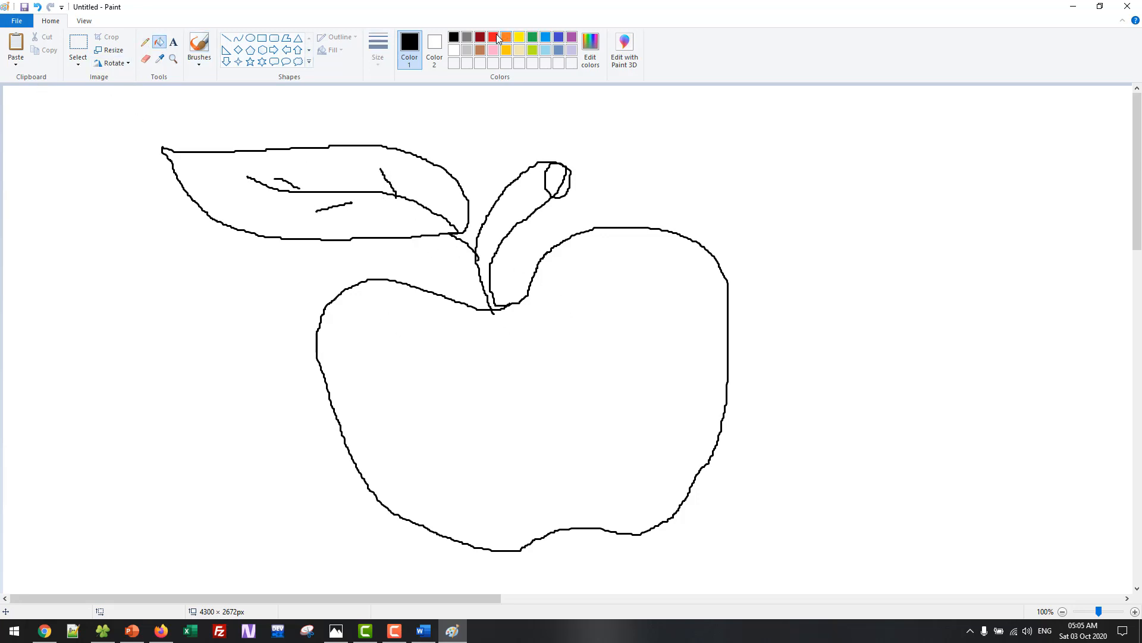
pyautogui.click(499, 39)
pyautogui.click(591, 59)
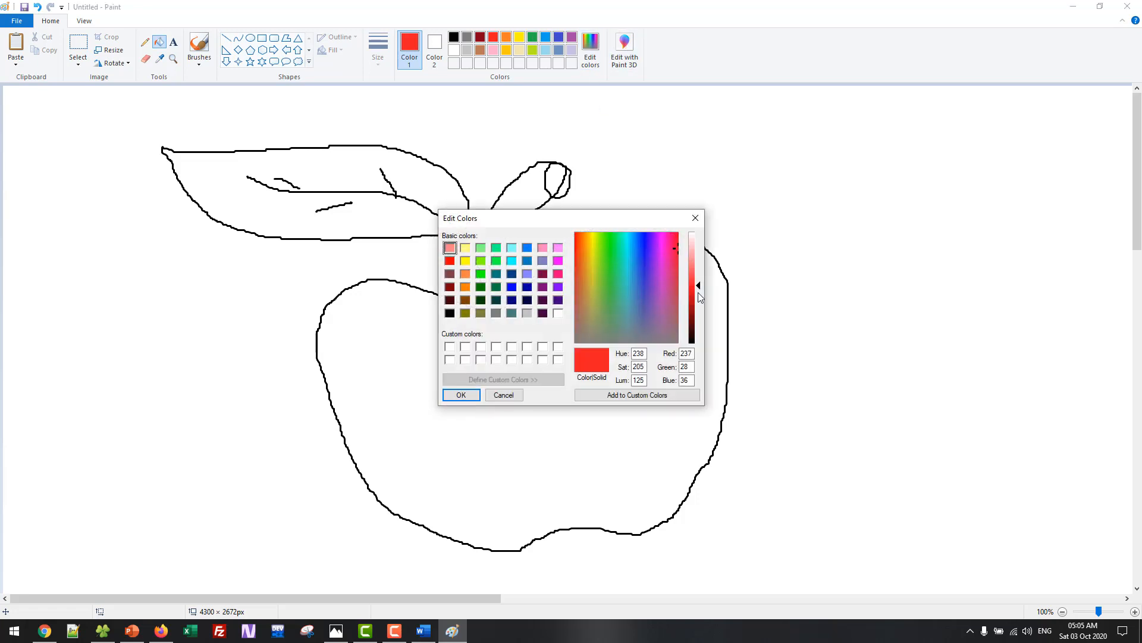
pyautogui.moveTo(700, 298); pyautogui.dragTo(700, 302)
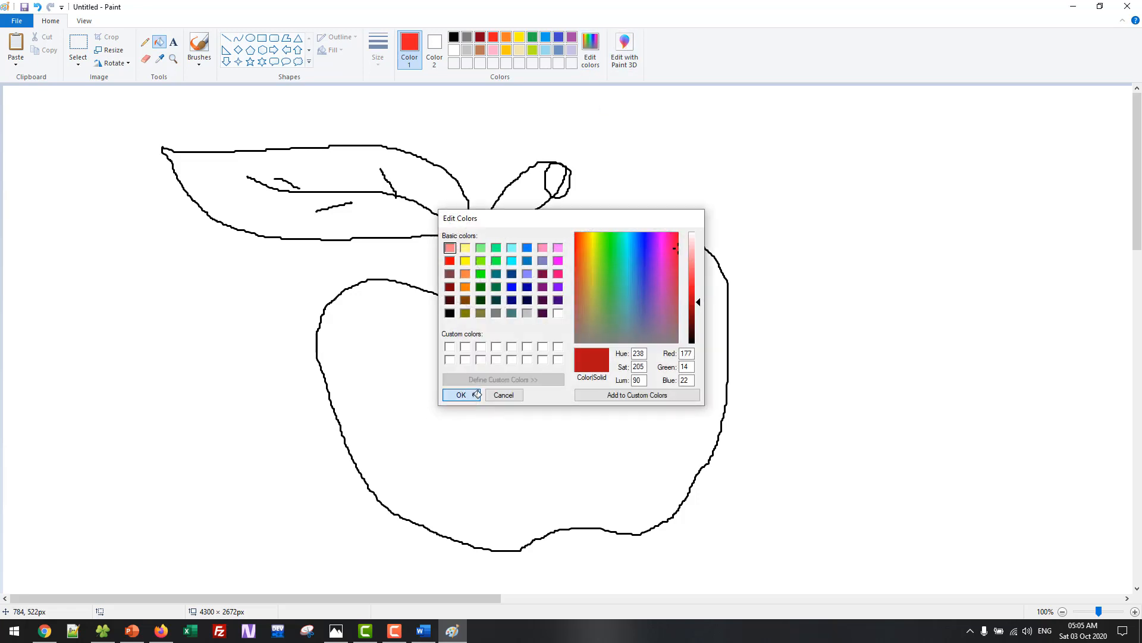
pyautogui.click(462, 395)
pyautogui.click(464, 396)
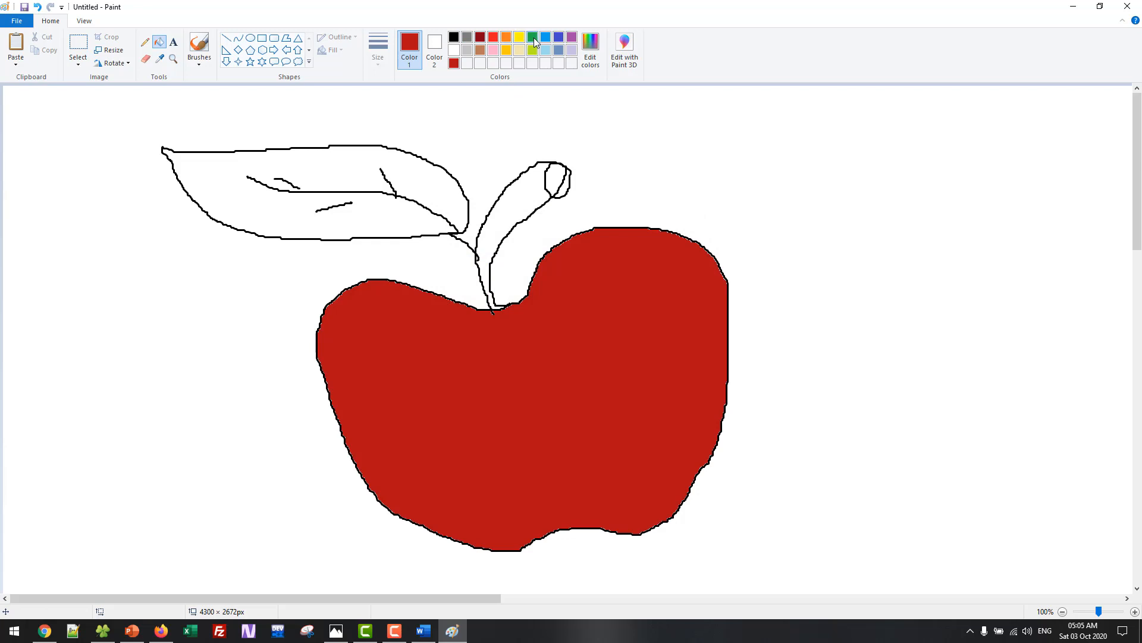
pyautogui.click(534, 39)
pyautogui.click(435, 182)
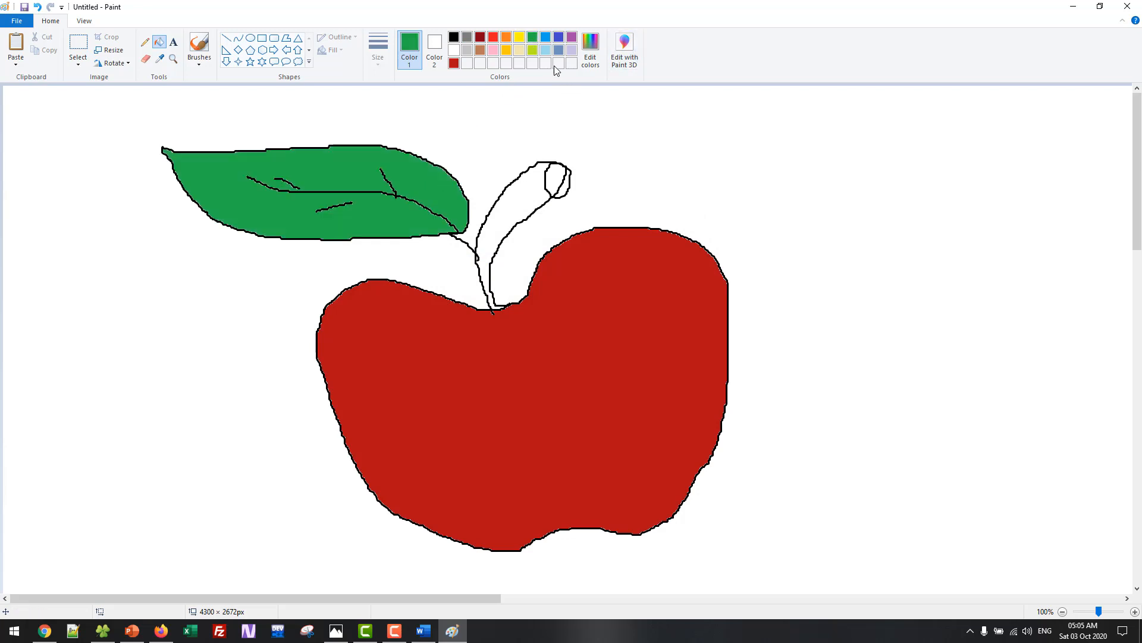
# Fill the apple's stem and its rounded tip with a darkened shade of brown
pyautogui.click(480, 52)
pyautogui.click(591, 47)
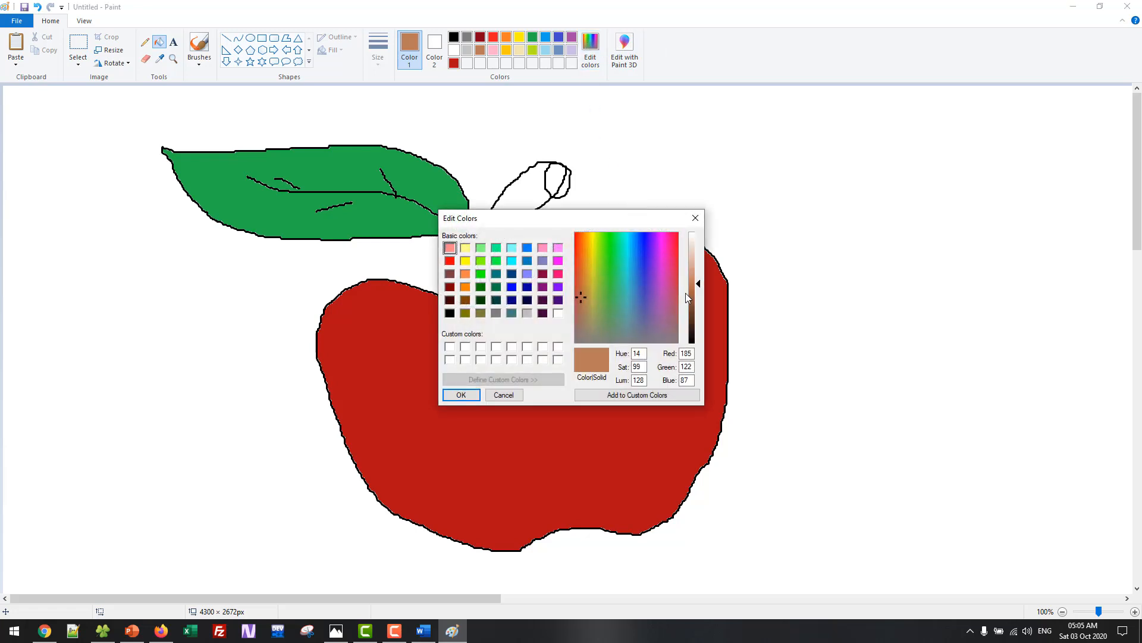
pyautogui.click(691, 316)
pyautogui.click(462, 395)
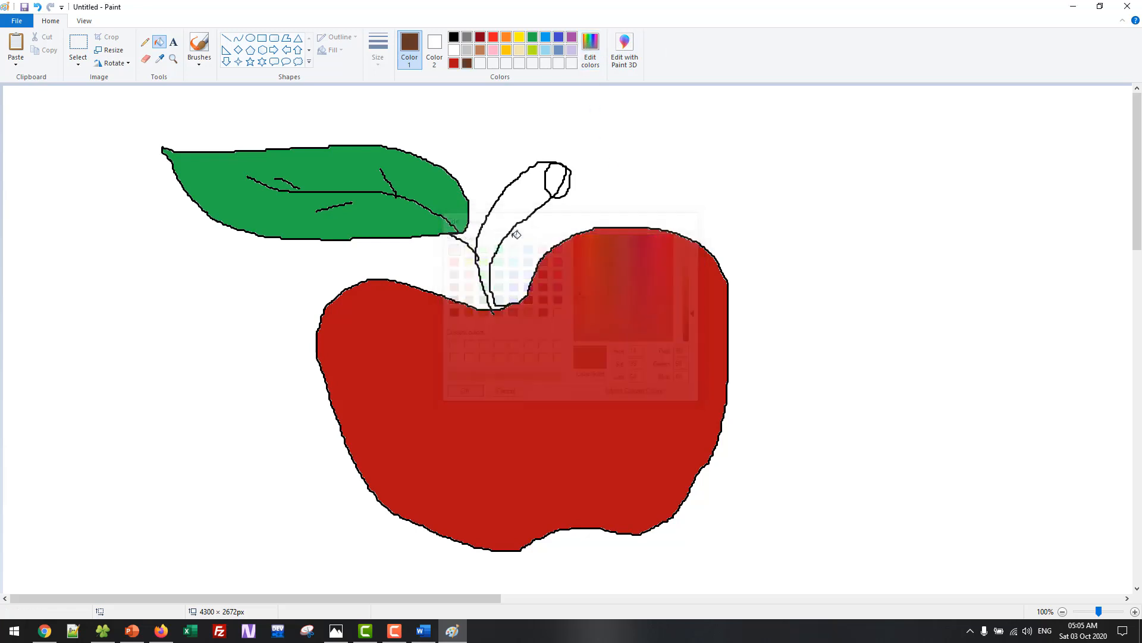
pyautogui.click(516, 235)
pyautogui.click(562, 186)
pyautogui.click(568, 179)
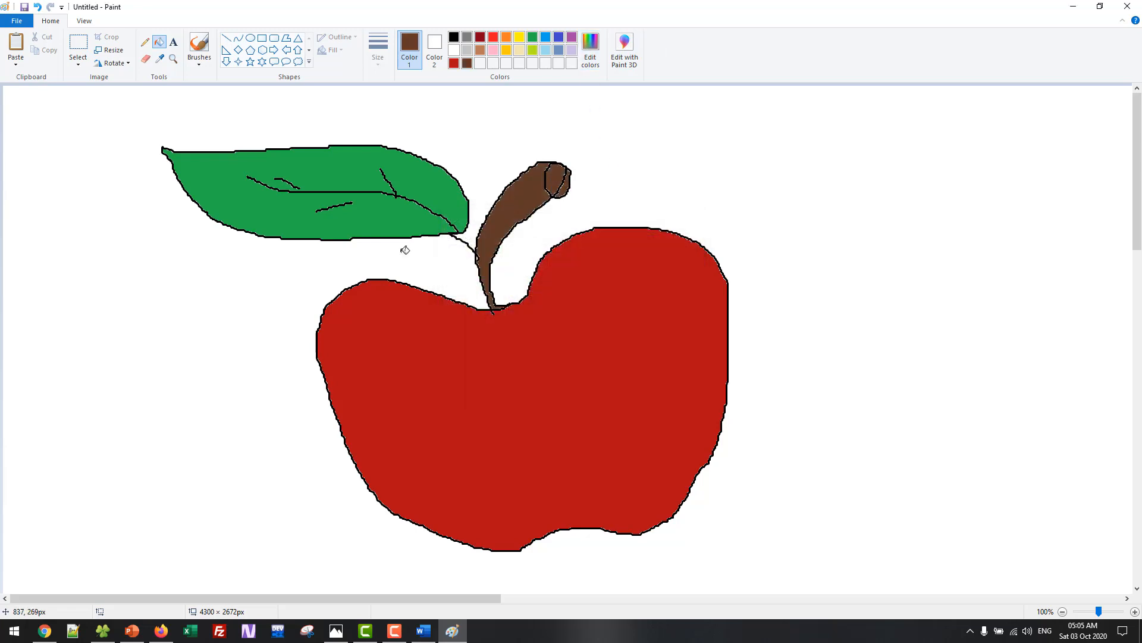
# Crop the canvas to a rectangle of about 1106 × 779 px around the whole apple drawing
pyautogui.click(70, 46)
pyautogui.moveTo(137, 100); pyautogui.dragTo(801, 550)
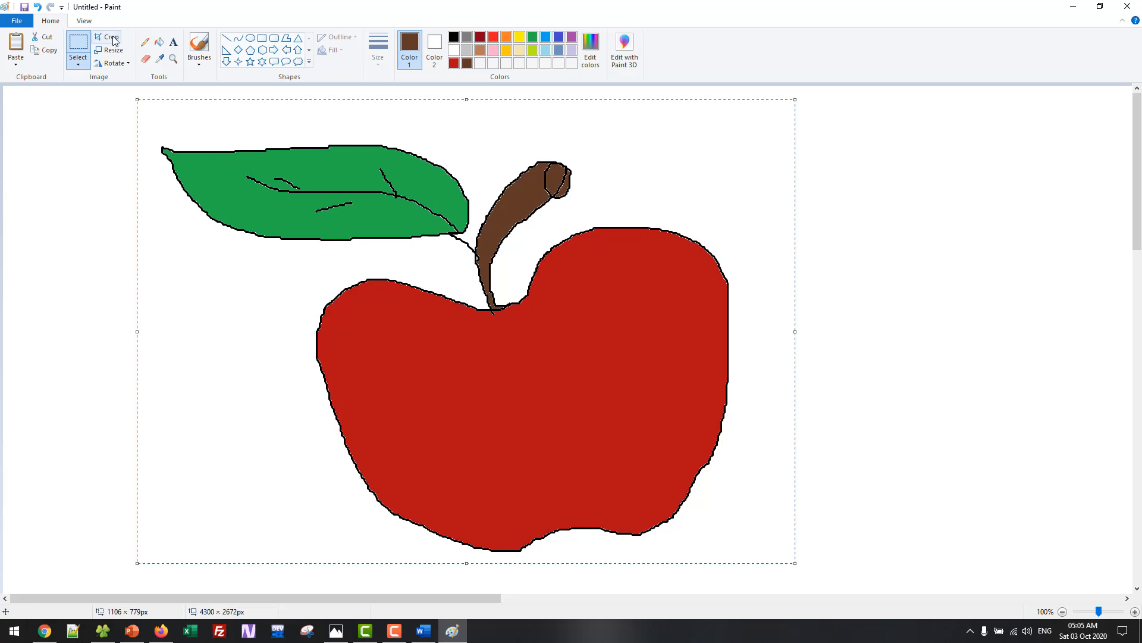
pyautogui.click(108, 37)
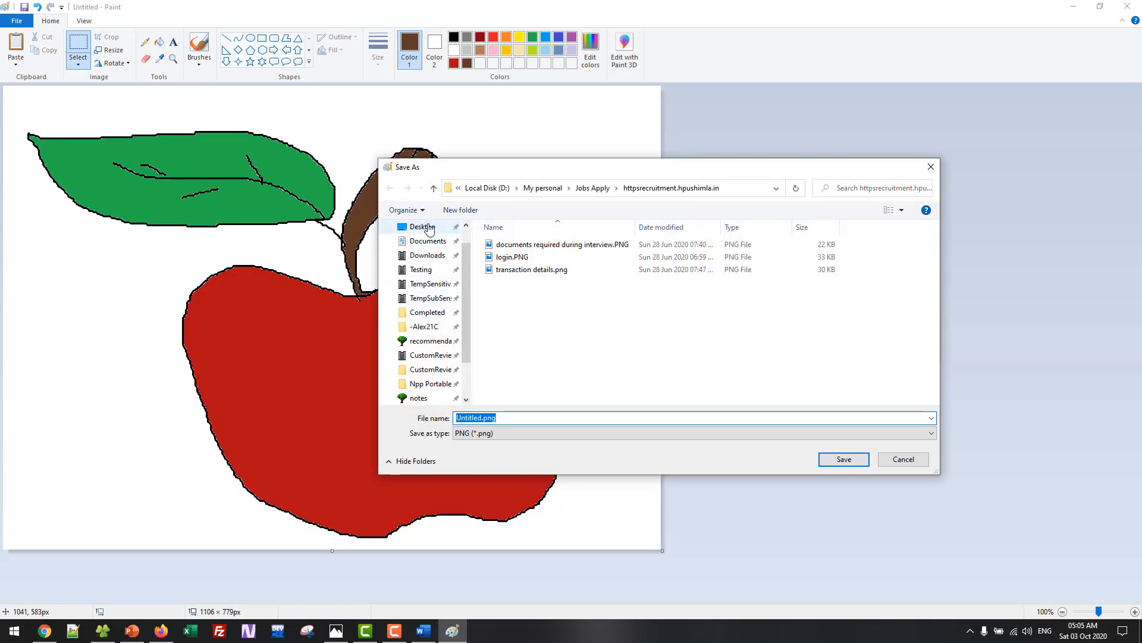
# Save the cropped drawing to the Desktop as a PNG file named apple
pyautogui.click(429, 228)
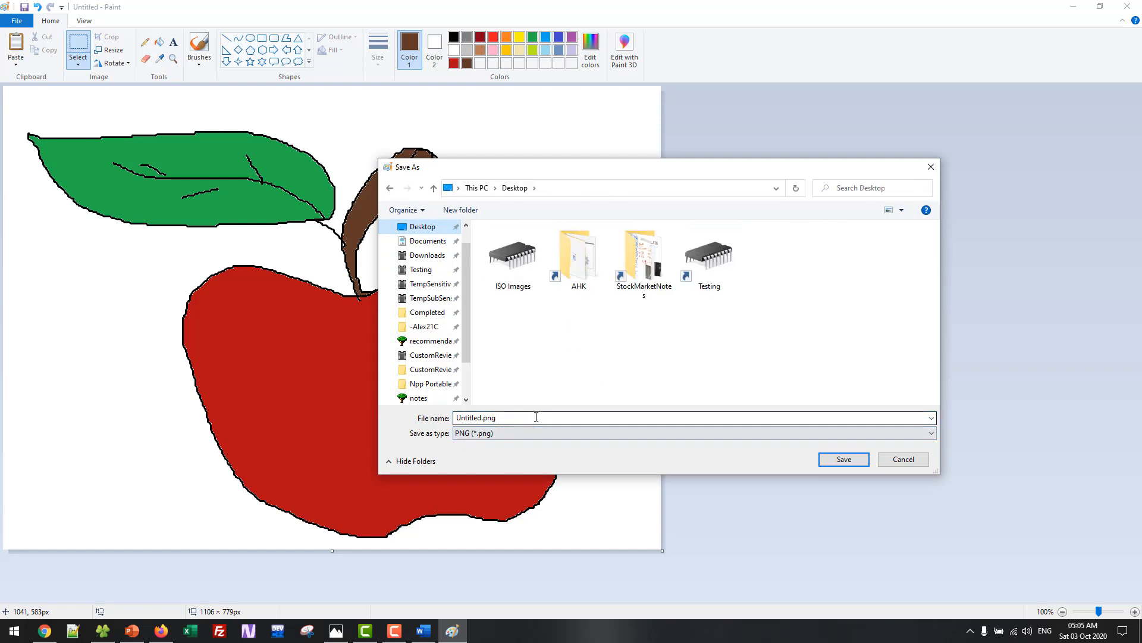
pyautogui.write('apple')
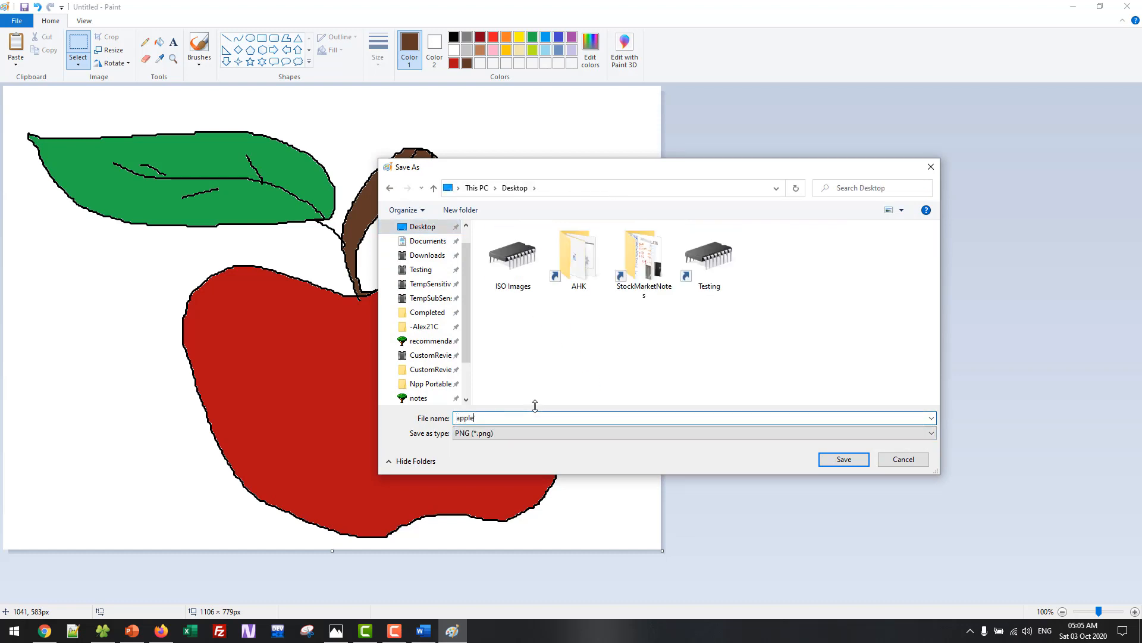
pyautogui.press('Return')
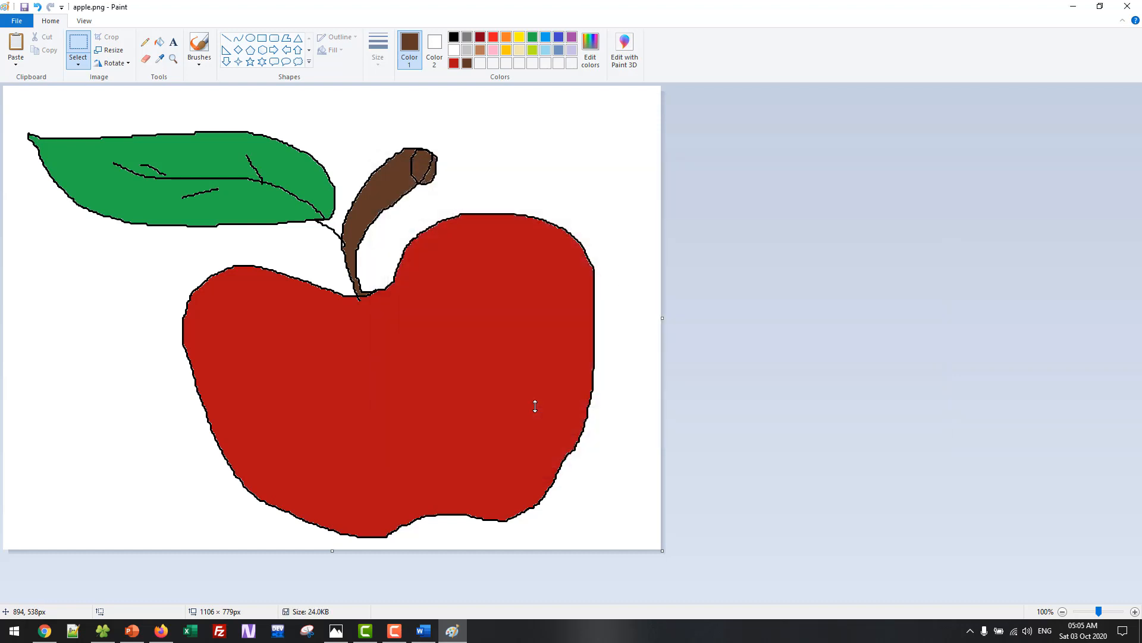
# Show the desktop, view apple.png in Photos, close it and select the file's icon again
pyautogui.press('super+d')
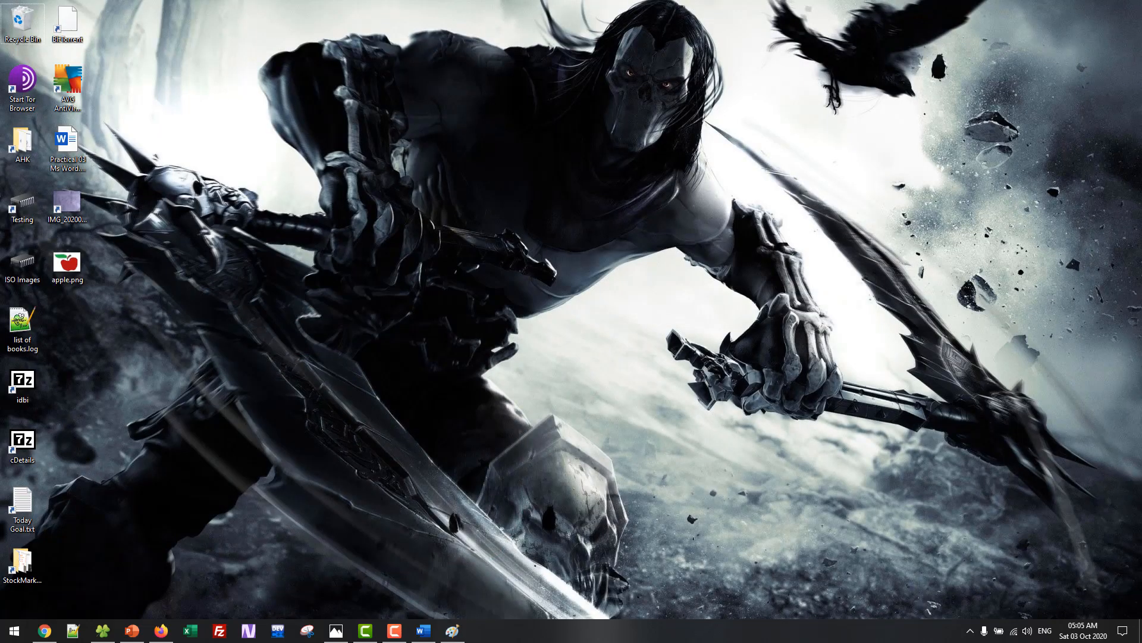
pyautogui.moveTo(169, 304); pyautogui.dragTo(82, 270)
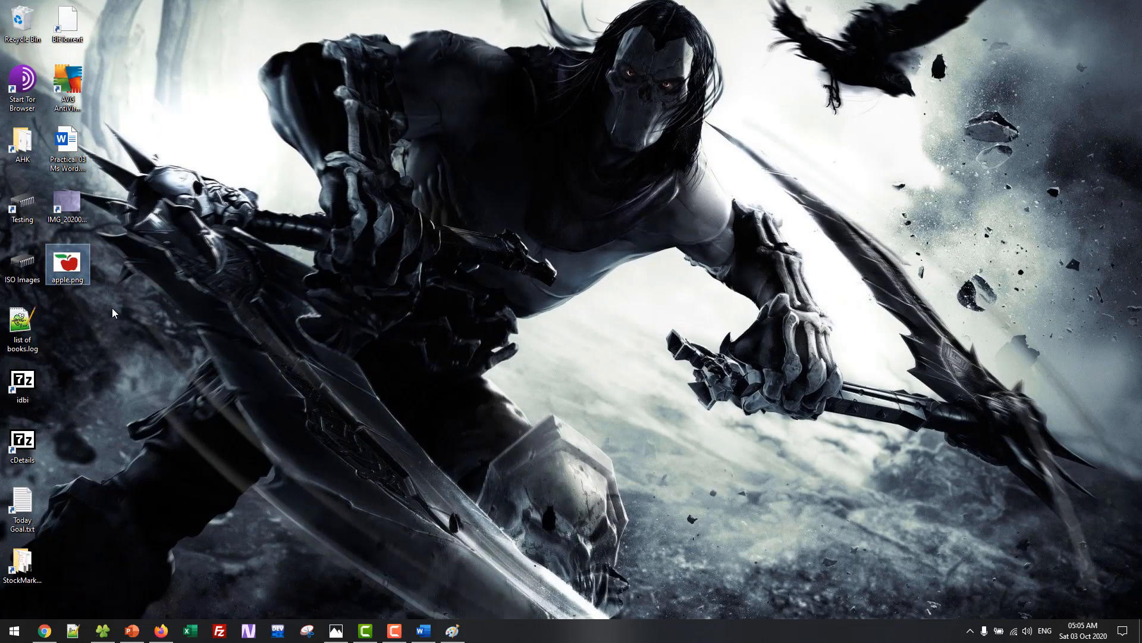
pyautogui.press('Return')
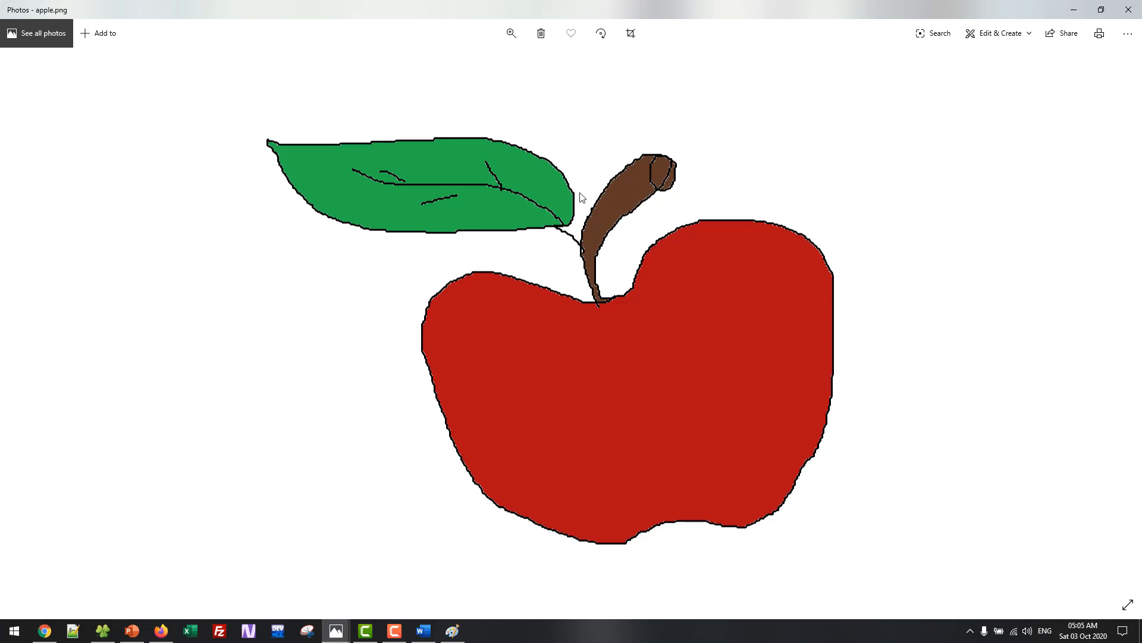
pyautogui.click(1129, 10)
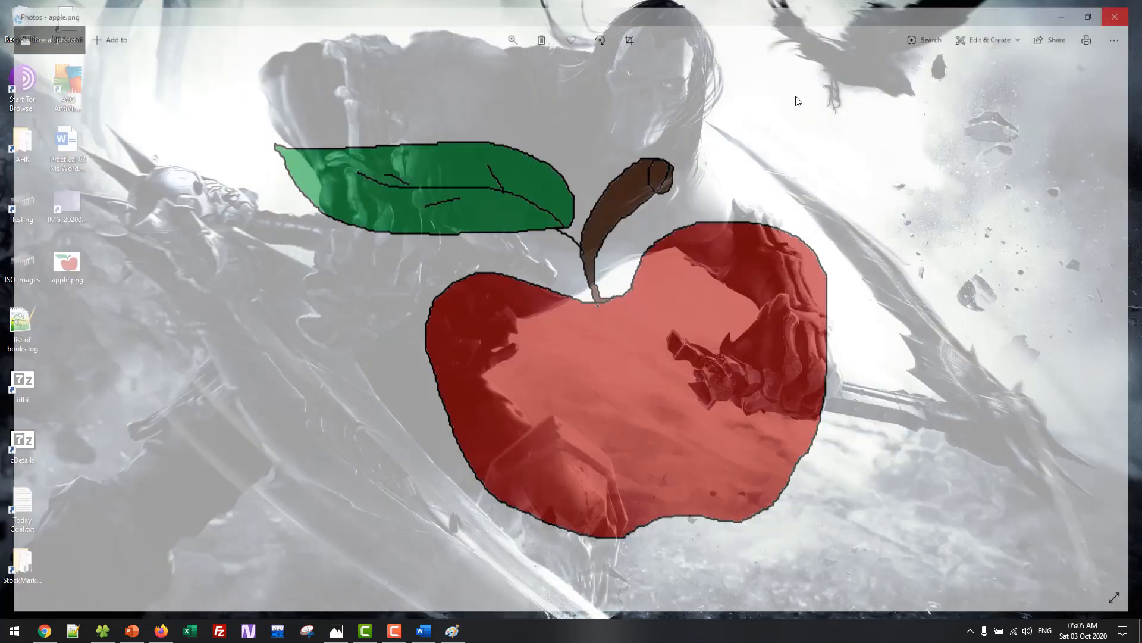
pyautogui.moveTo(111, 295); pyautogui.dragTo(68, 271)
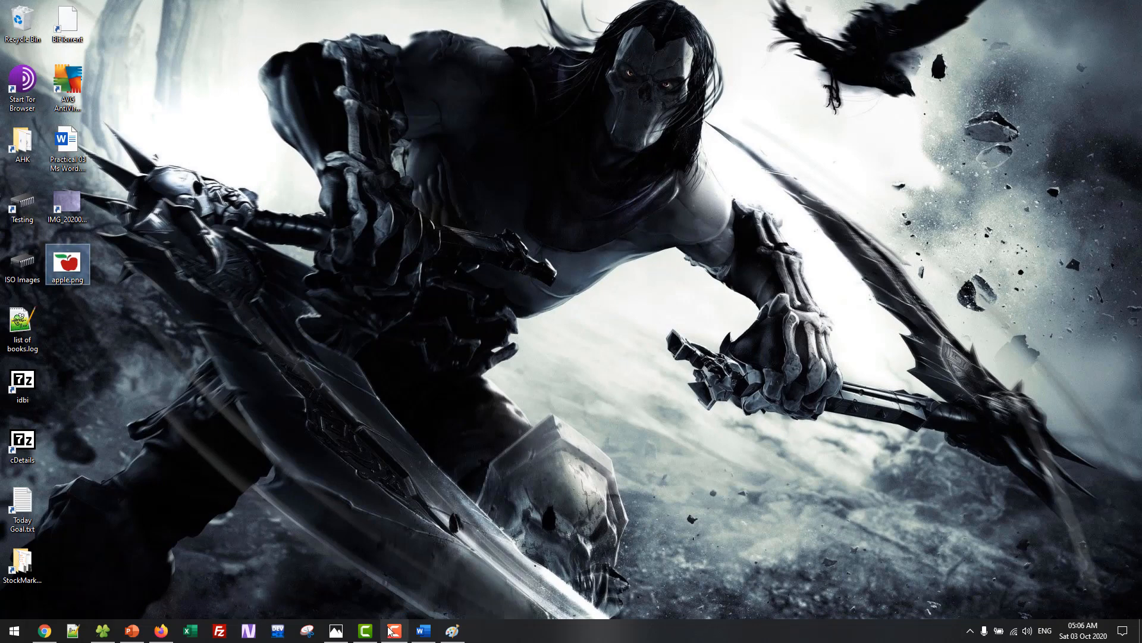
# Switch to the Word document, zoom out to 170% and delete both grocery lists
pyautogui.click(423, 631)
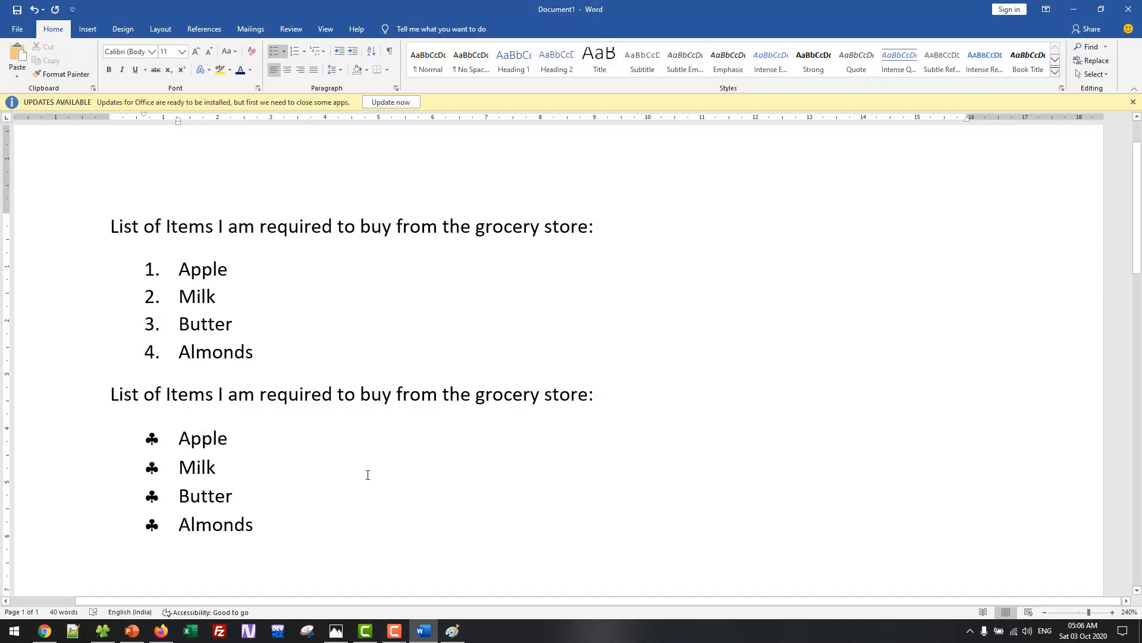
pyautogui.keyDown('ctrl'); pyautogui.scroll(-7, 369, 474); pyautogui.keyUp('ctrl')
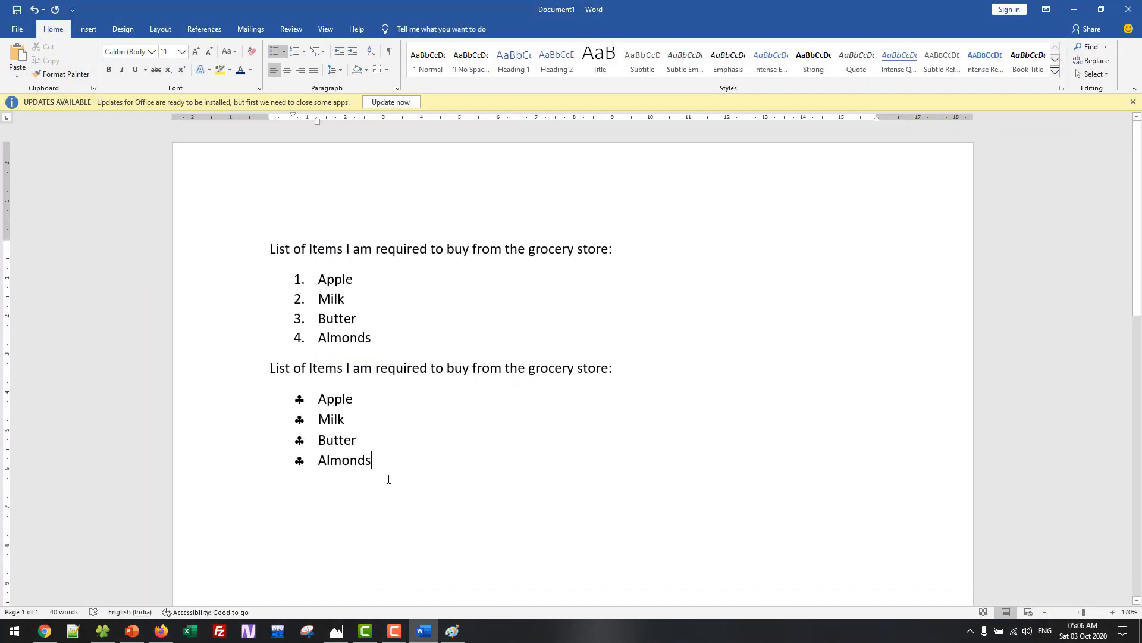
pyautogui.hotkey('ctrl', 'a')
pyautogui.press('Delete')
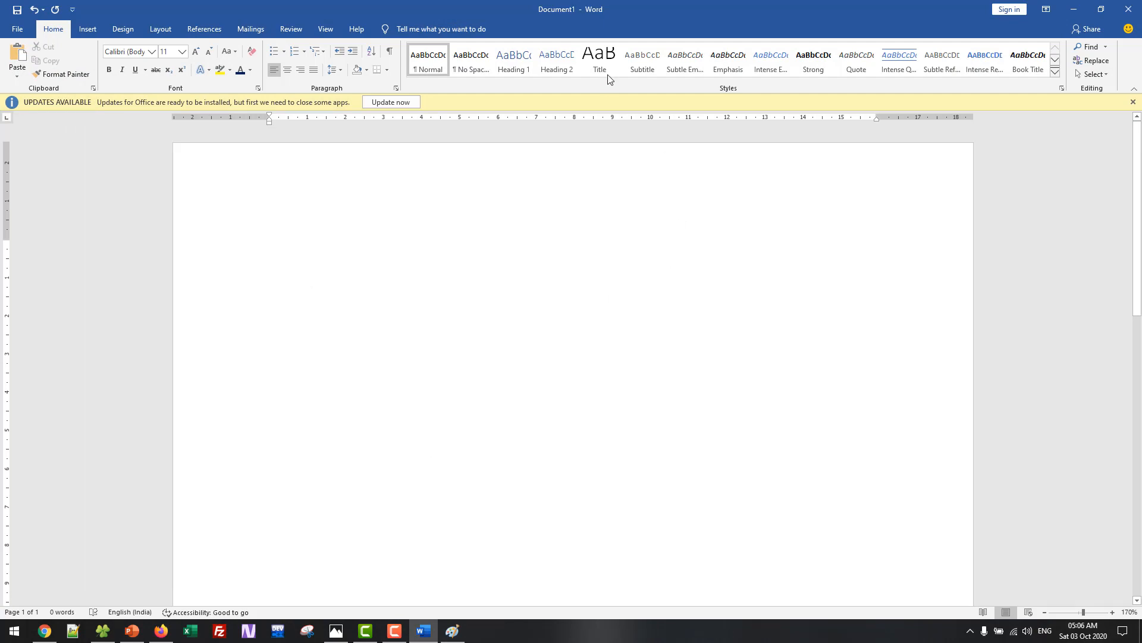
# Dock the Word window beside the desktop, drop apple.png from the desktop into the blank document and maximize Word
pyautogui.moveTo(670, 2); pyautogui.dragTo(1141, 178)
pyautogui.press('Escape')
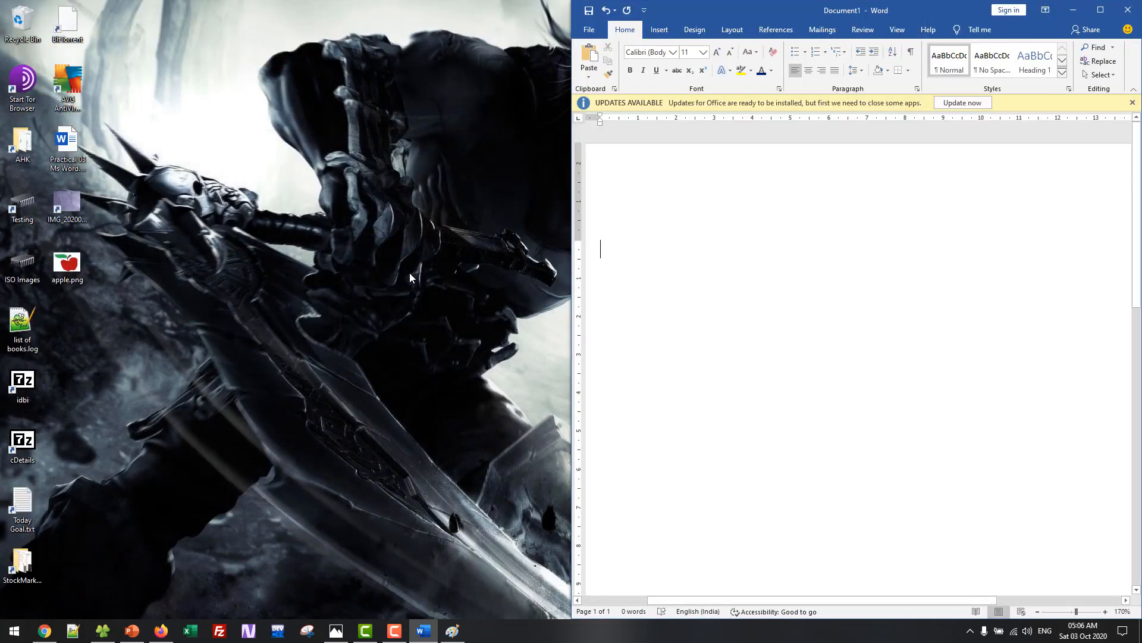
pyautogui.click(130, 302)
pyautogui.moveTo(66, 265); pyautogui.dragTo(791, 298)
pyautogui.doubleClick(756, 20)
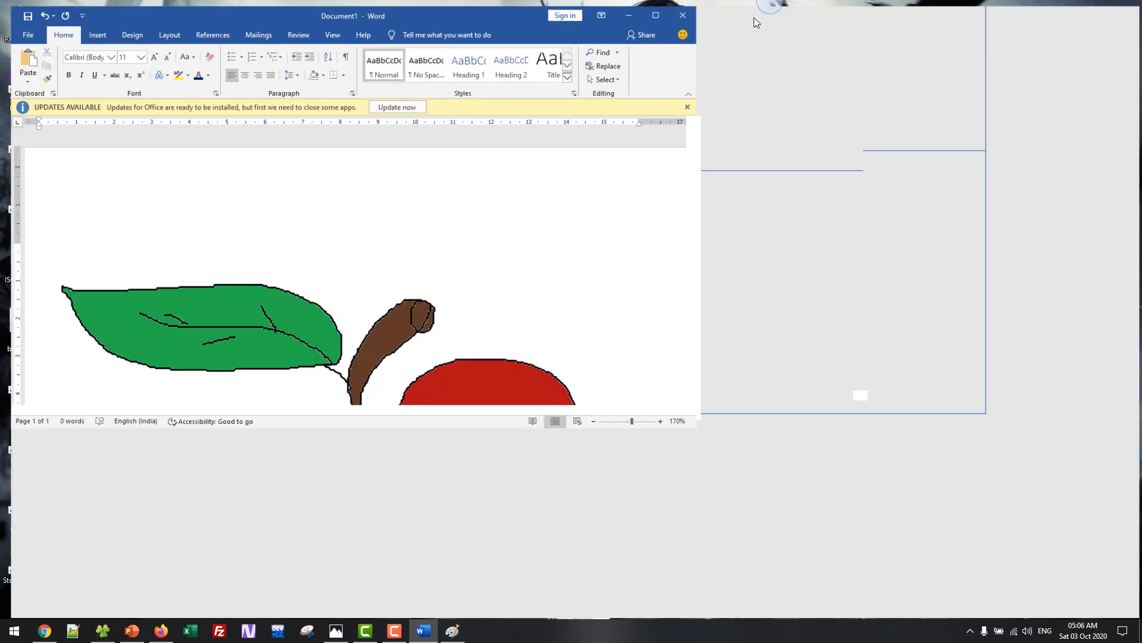
# Select the dropped apple picture, look over it on the page and delete it
pyautogui.click(720, 386)
pyautogui.scroll(-6, 720, 386)
pyautogui.scroll(5, 720, 386)
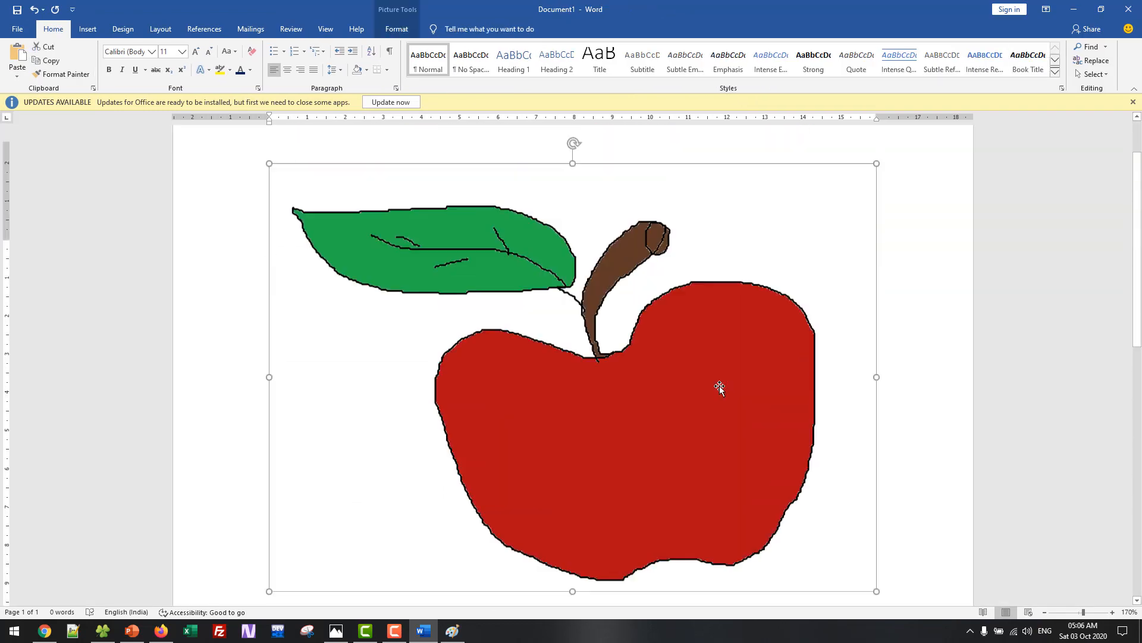
pyautogui.scroll(2, 719, 386)
pyautogui.scroll(-3, 720, 385)
pyautogui.scroll(3, 719, 385)
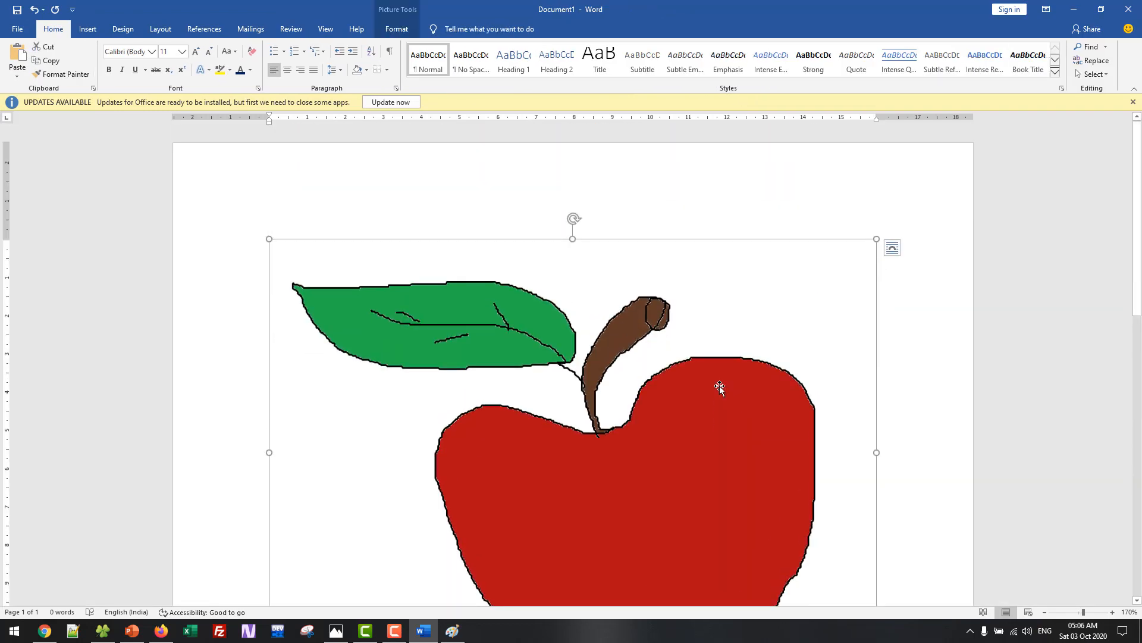
pyautogui.press('Delete')
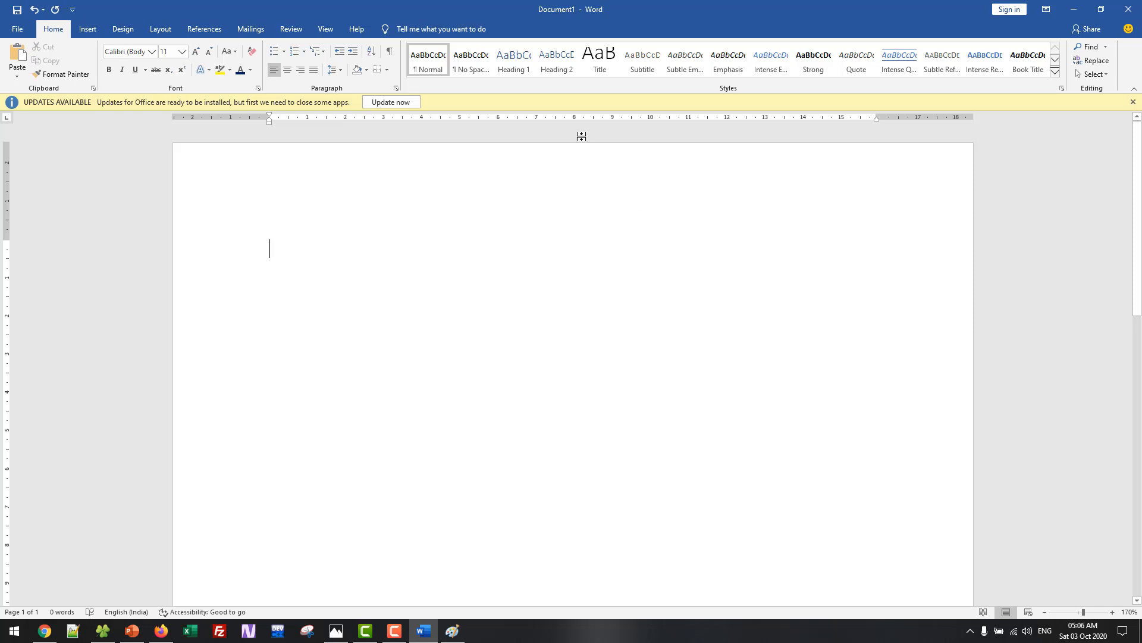
# Start inserting a picture from file, enlarge the Insert Picture dialog and go to the Desktop folder
pyautogui.click(86, 30)
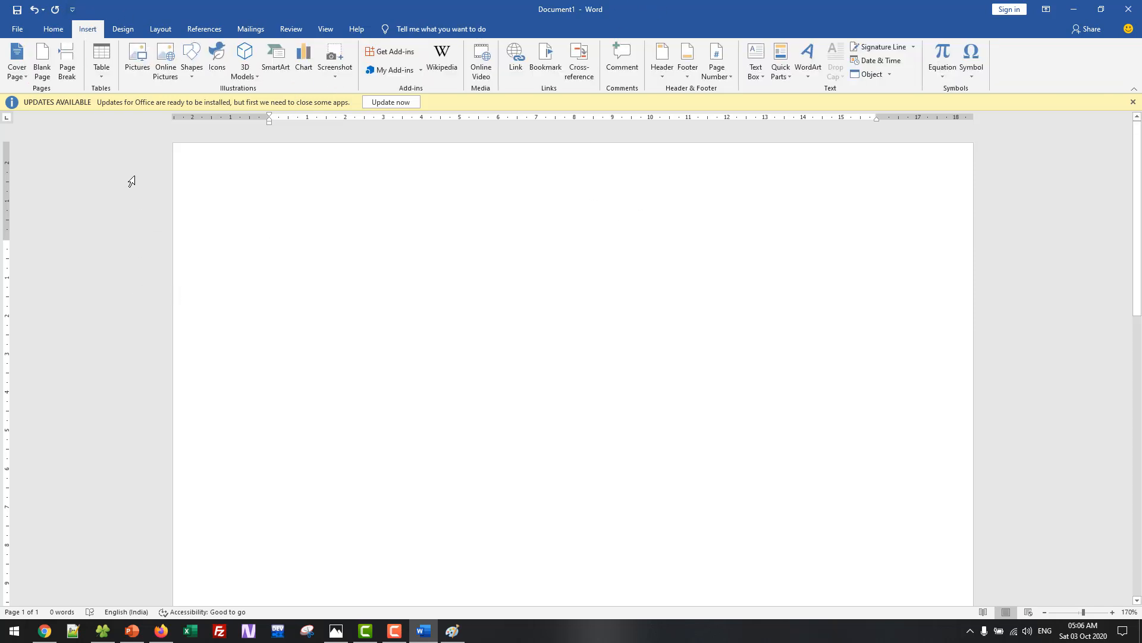
pyautogui.click(144, 74)
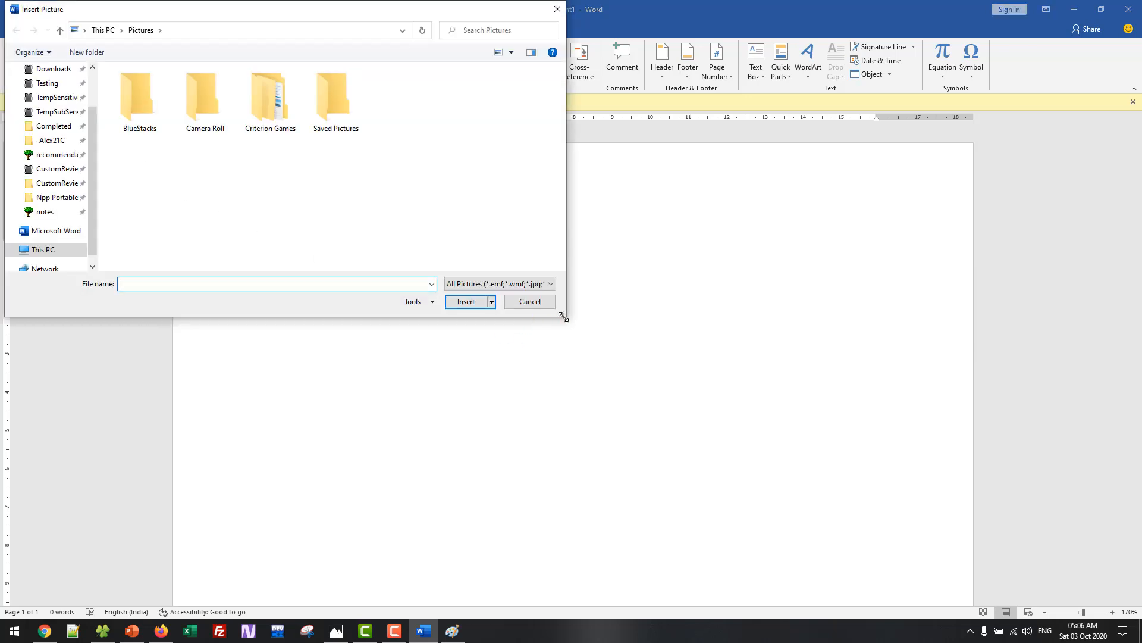
pyautogui.moveTo(563, 316); pyautogui.dragTo(1138, 616)
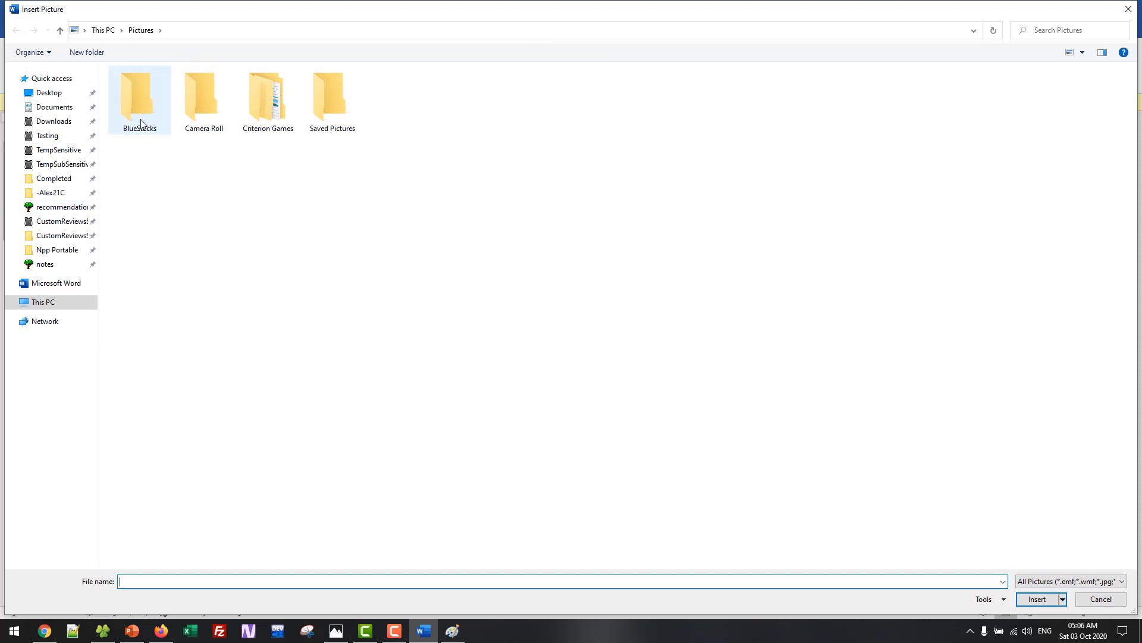
pyautogui.click(62, 95)
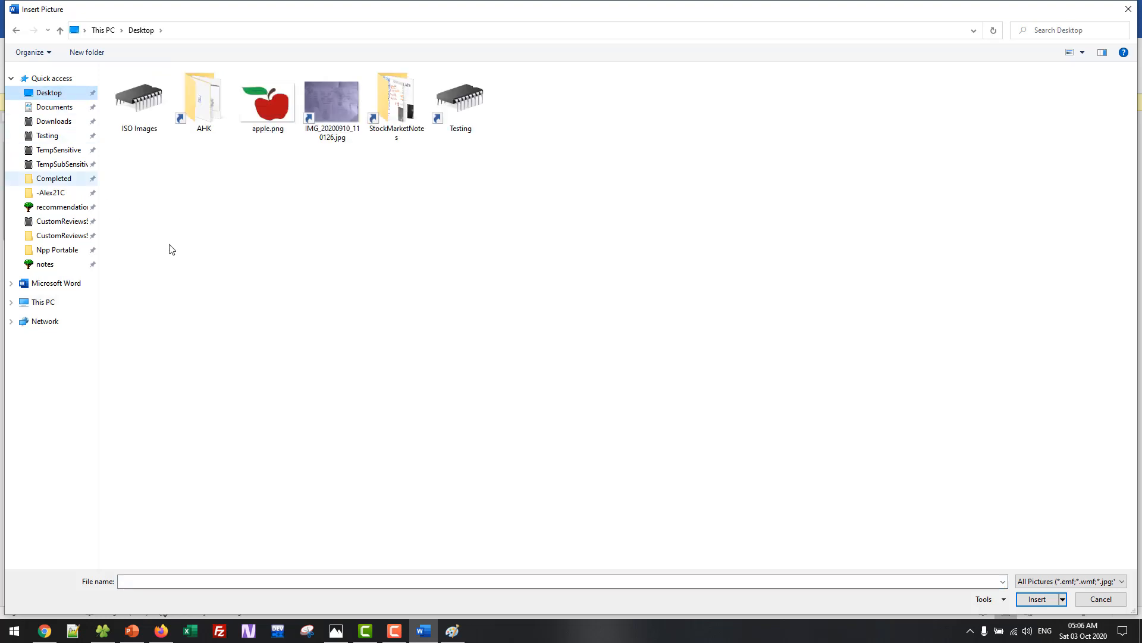
# Show the files as extra large icons and insert apple.png into the document
pyautogui.rightClick(303, 191)
pyautogui.moveTo(334, 191)
pyautogui.click(494, 193)
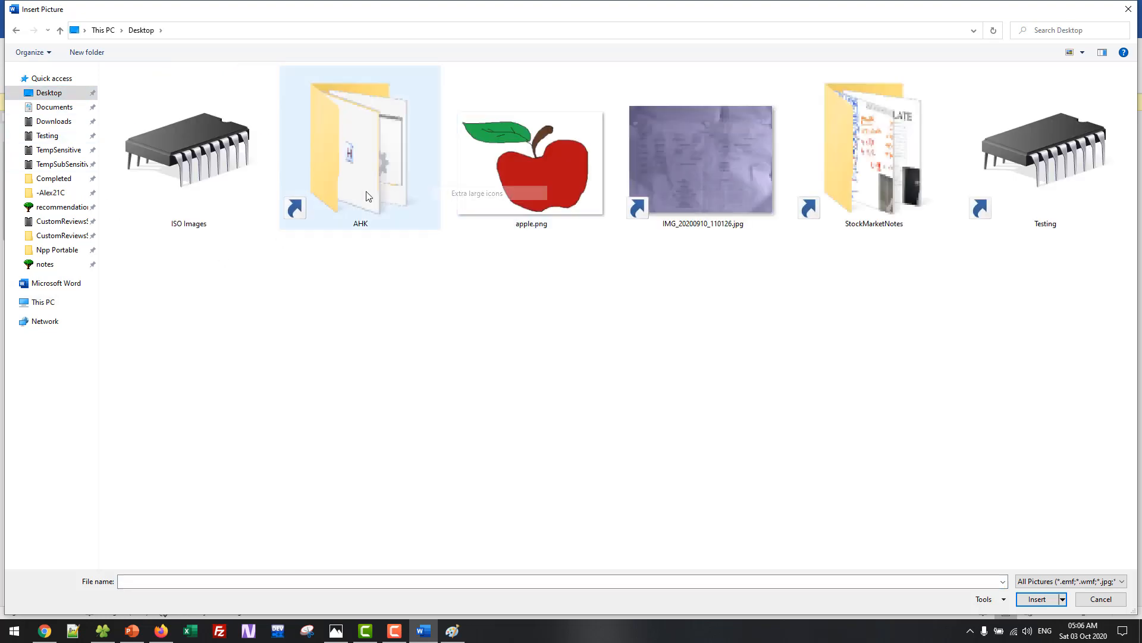
pyautogui.moveTo(563, 290); pyautogui.dragTo(529, 181)
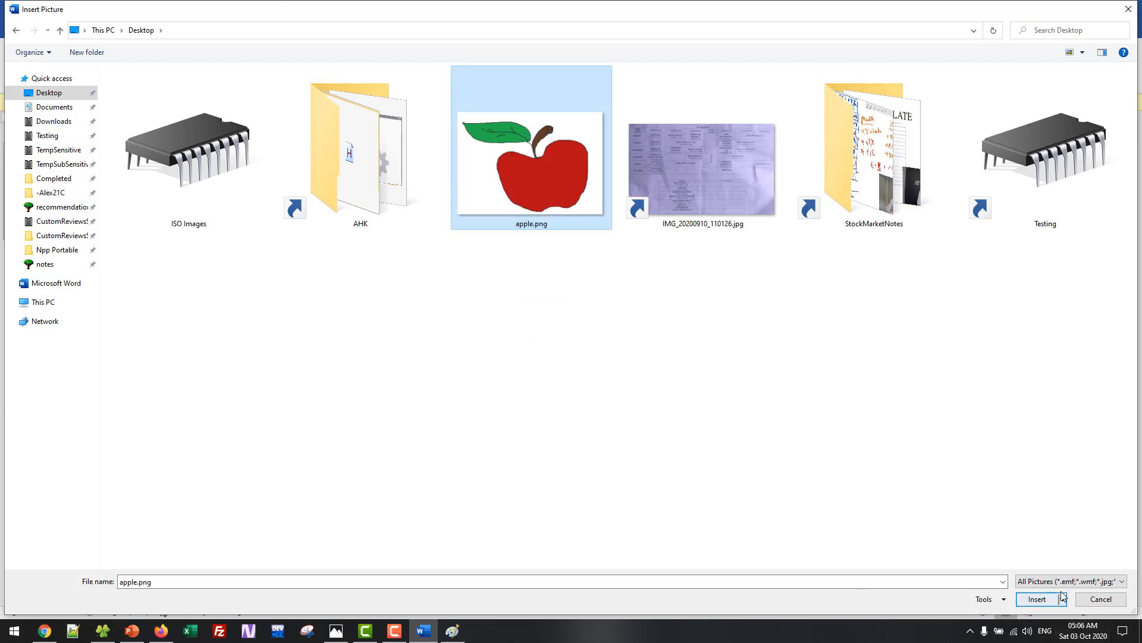
pyautogui.click(1038, 598)
# Look over the picture inserted from file and delete it from the page
pyautogui.scroll(-5, 793, 405)
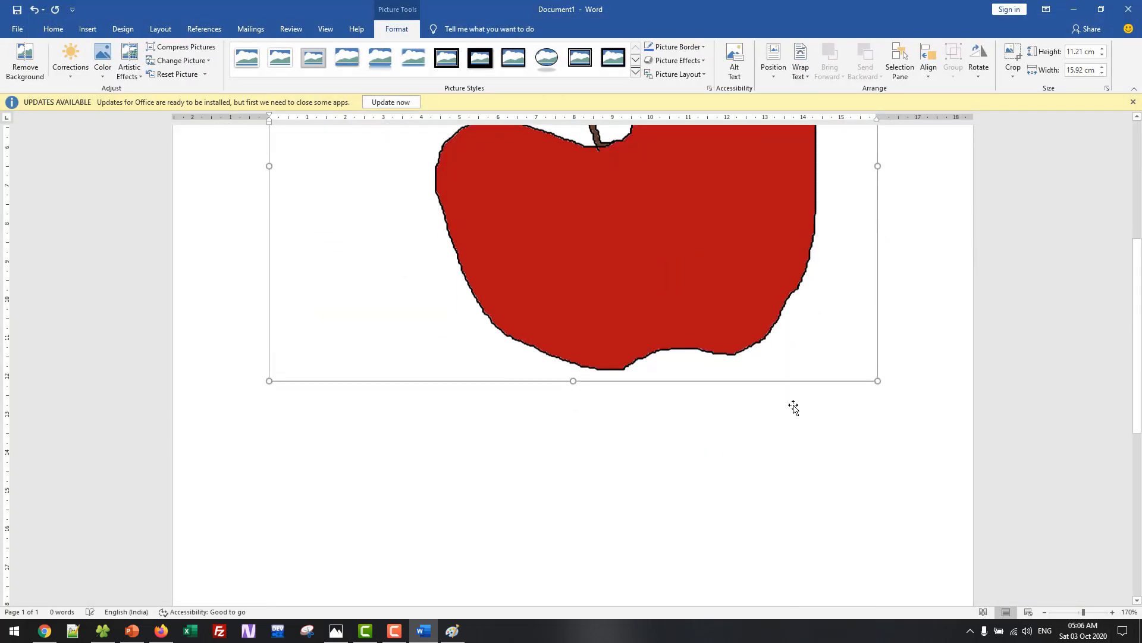
pyautogui.scroll(5, 793, 404)
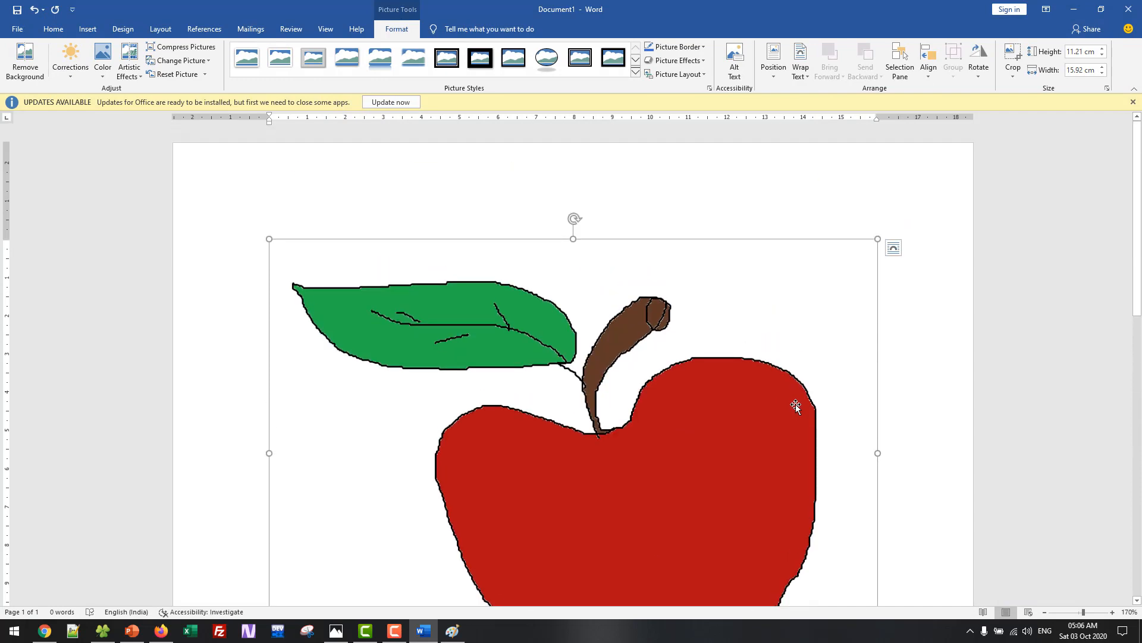
pyautogui.press('Delete')
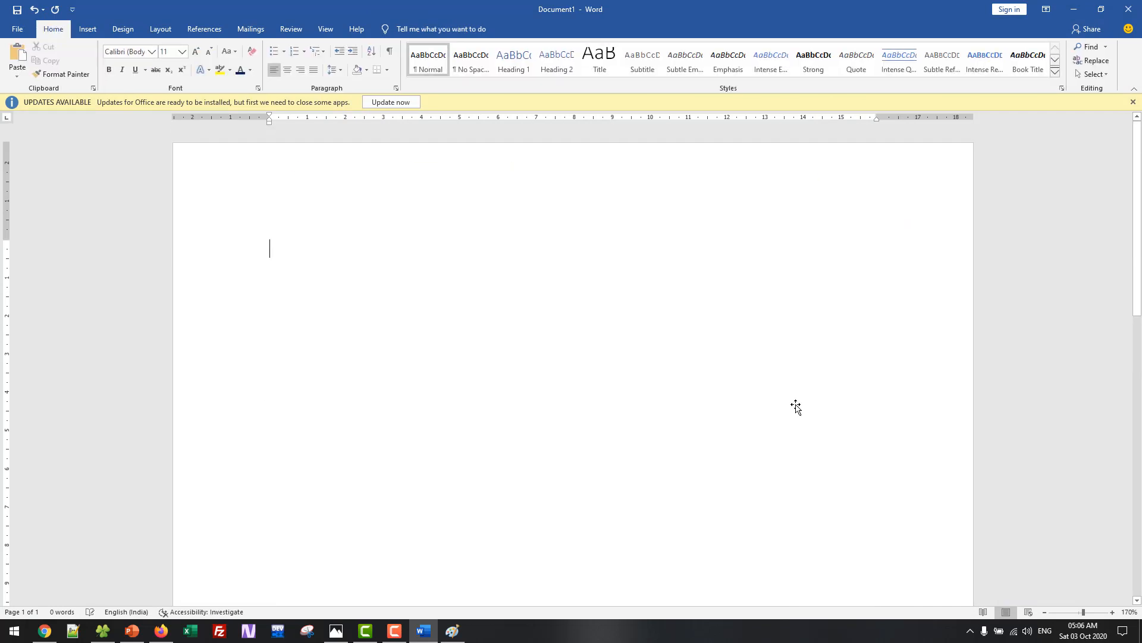
# Copy apple.png from the desktop and paste it into the blank Word document
pyautogui.click(1074, 9)
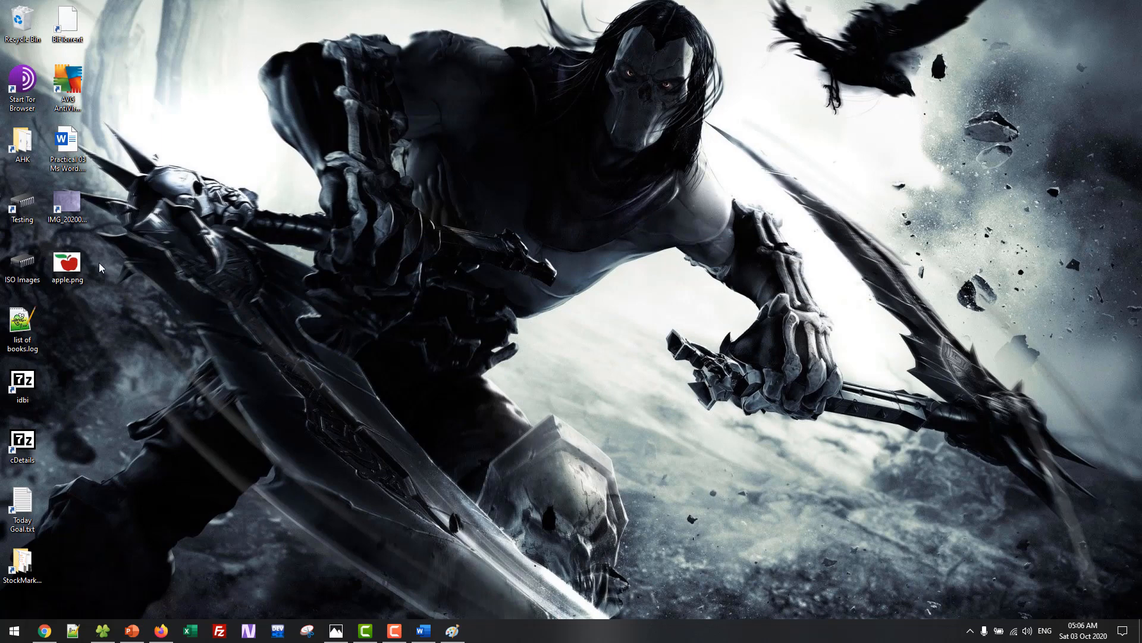
pyautogui.rightClick(83, 266)
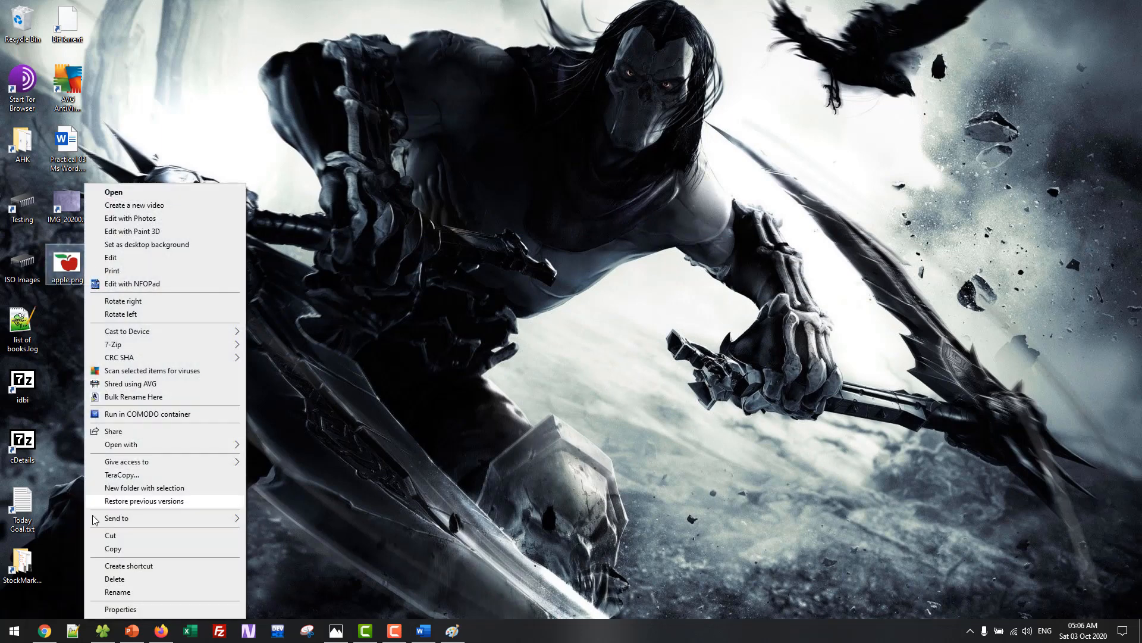
pyautogui.click(118, 548)
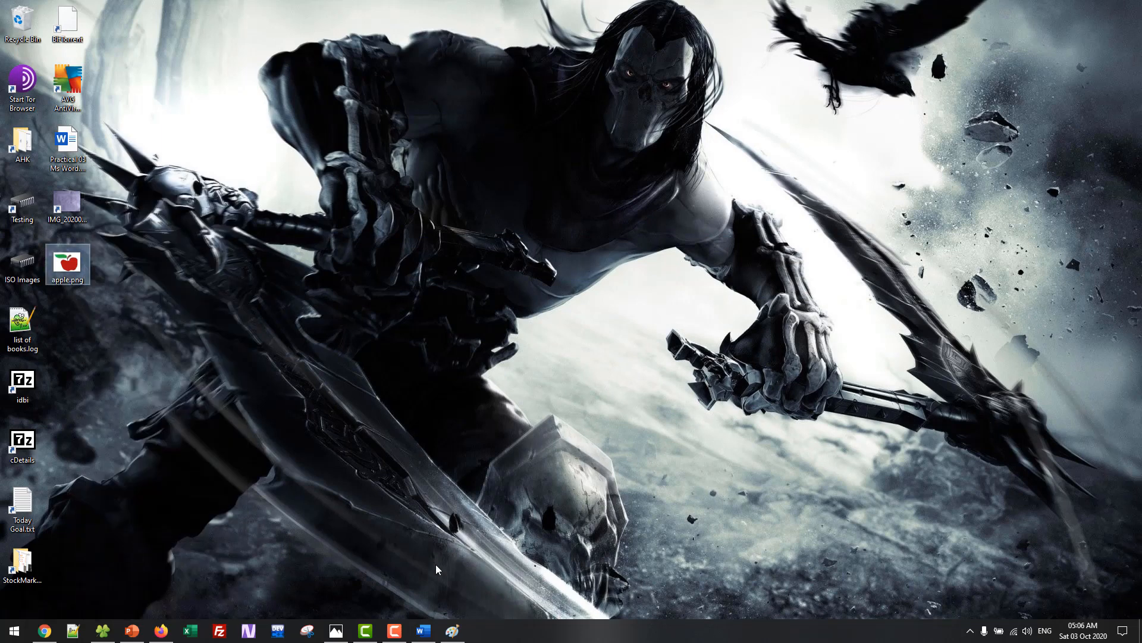
pyautogui.click(423, 630)
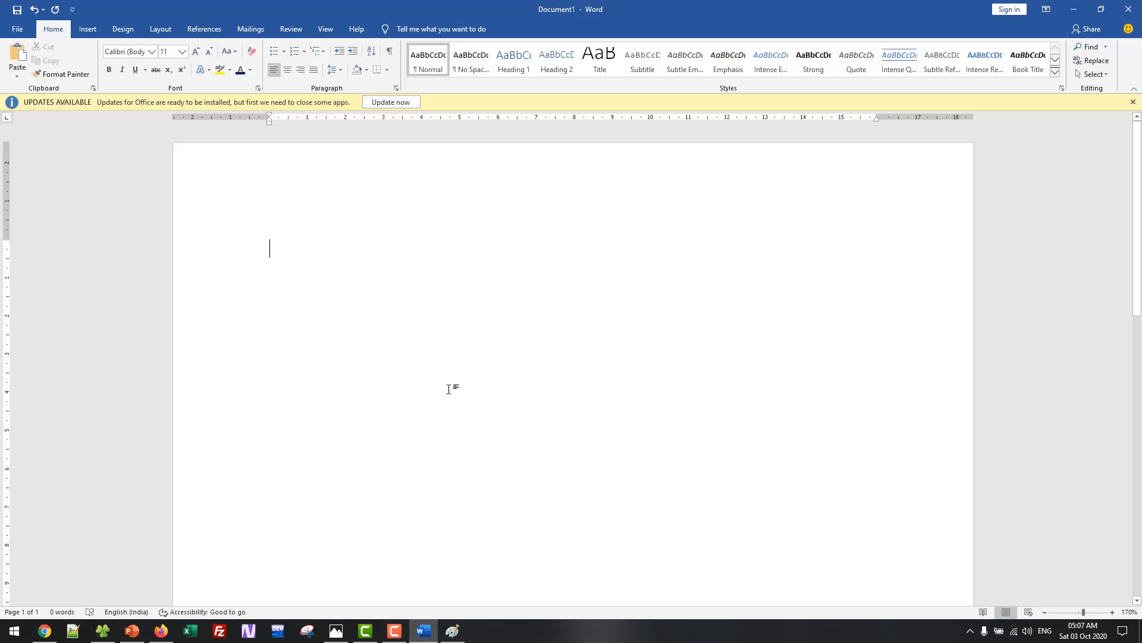
pyautogui.rightClick(455, 288)
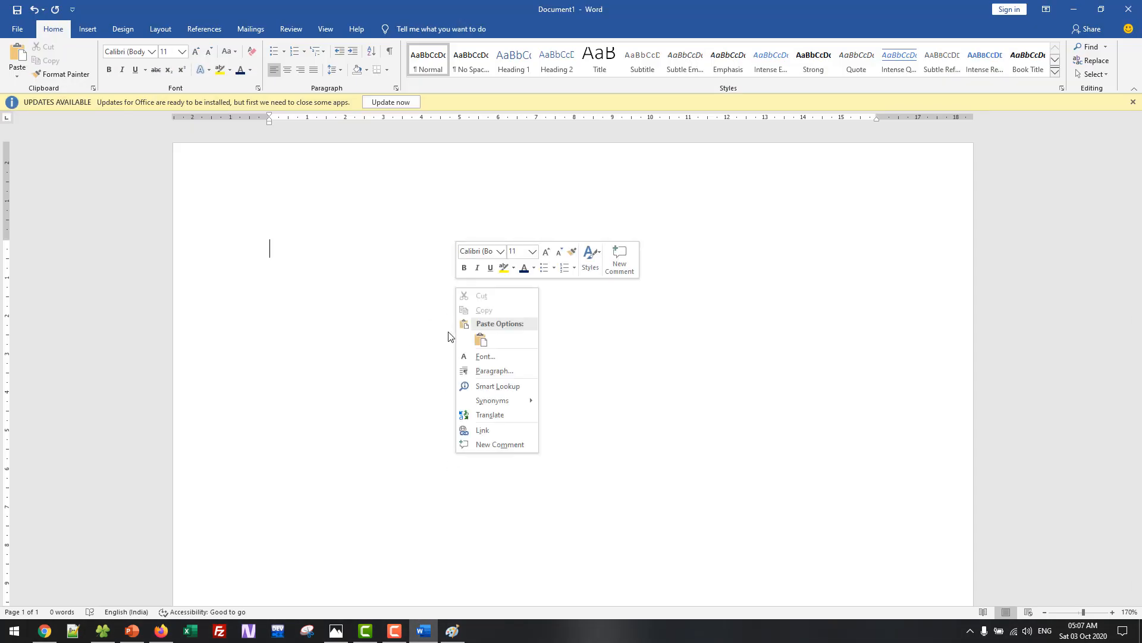
pyautogui.click(477, 344)
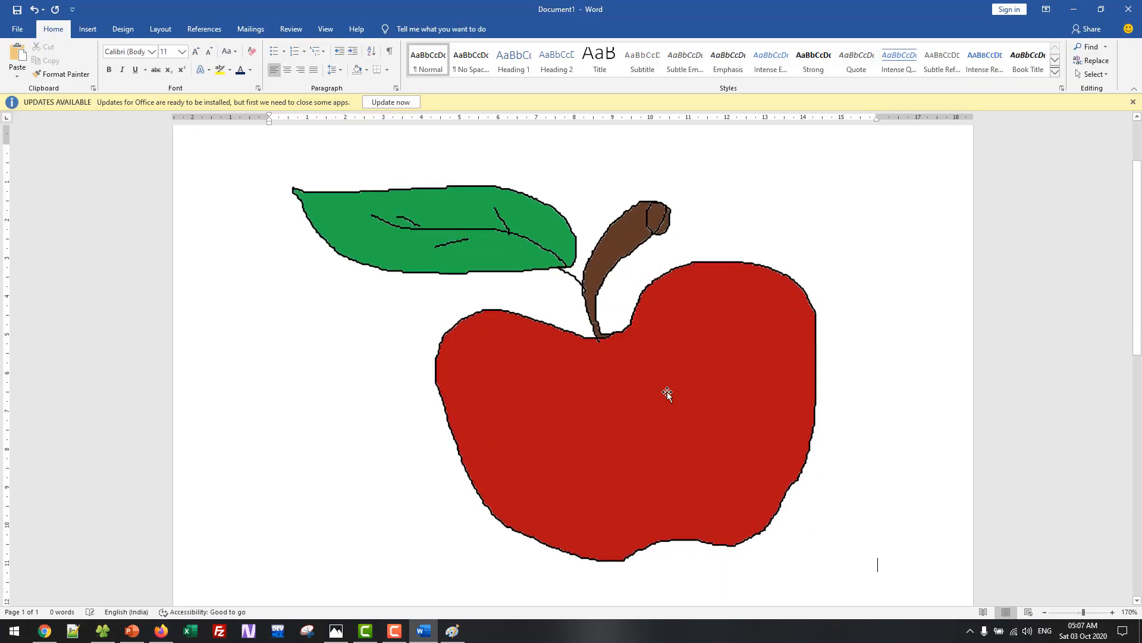
# Look over the pasted apple picture on the page with the page zoomed out to 160%
pyautogui.click(672, 392)
pyautogui.scroll(-1, 678, 394)
pyautogui.scroll(3, 678, 395)
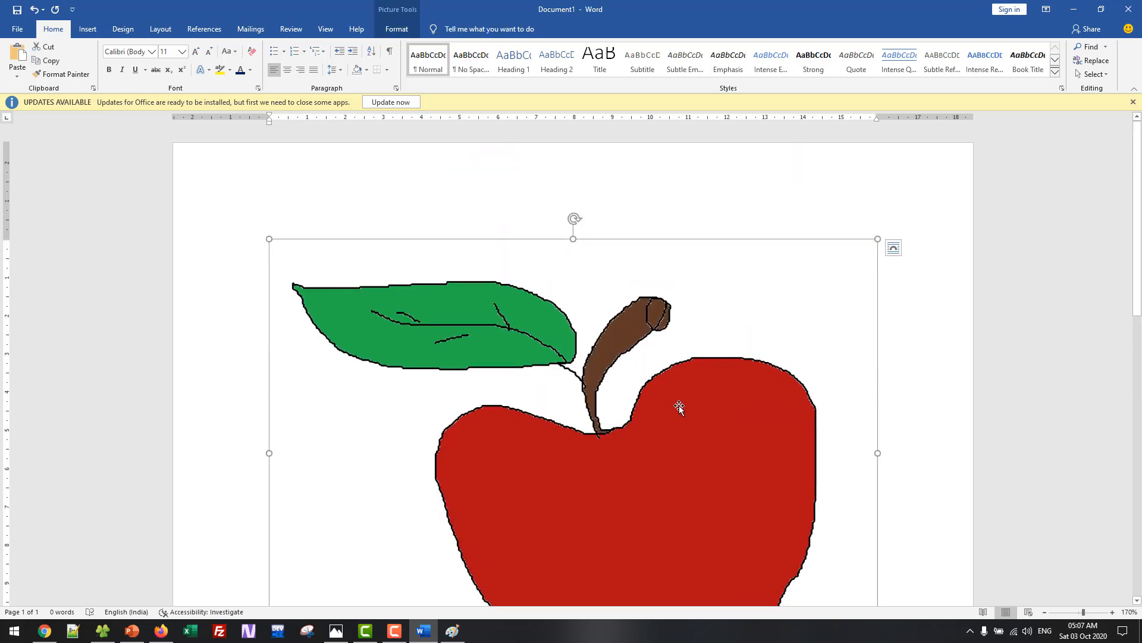
pyautogui.scroll(-3, 677, 405)
pyautogui.scroll(3, 677, 405)
pyautogui.click(1000, 369)
pyautogui.keyDown('ctrl'); pyautogui.scroll(-1, 984, 364); pyautogui.keyUp('ctrl')
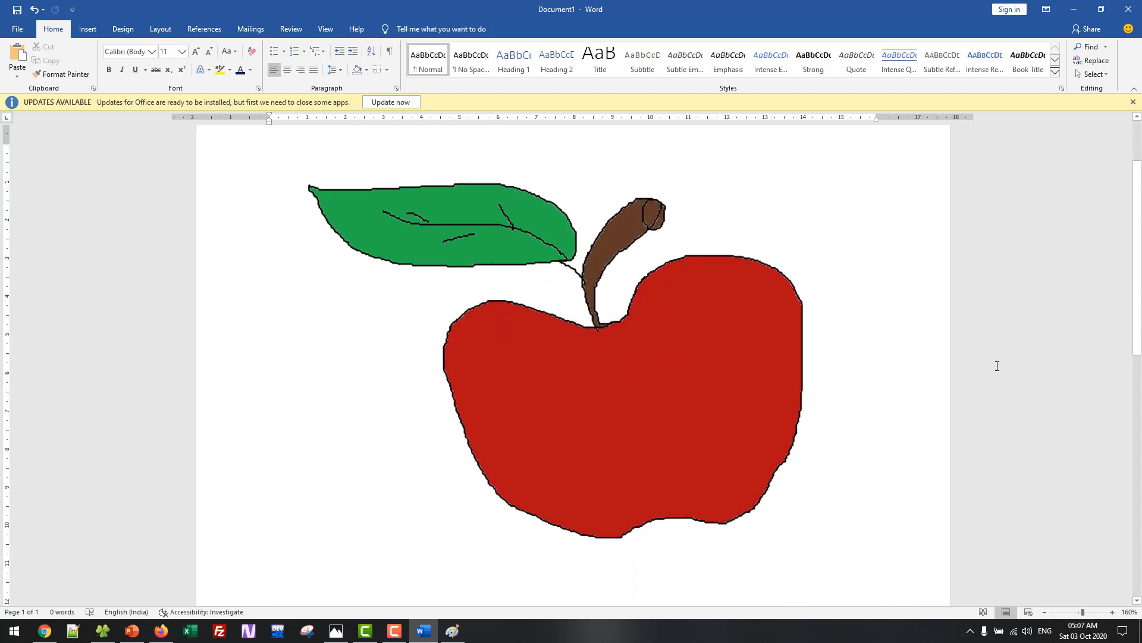
pyautogui.scroll(2, 855, 363)
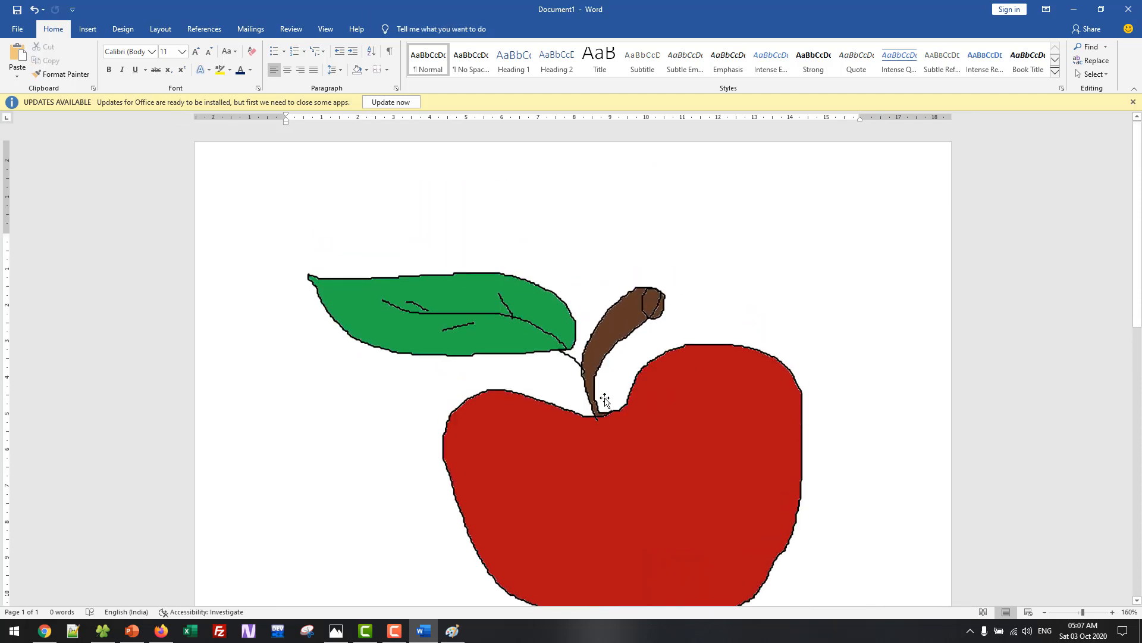
pyautogui.click(651, 420)
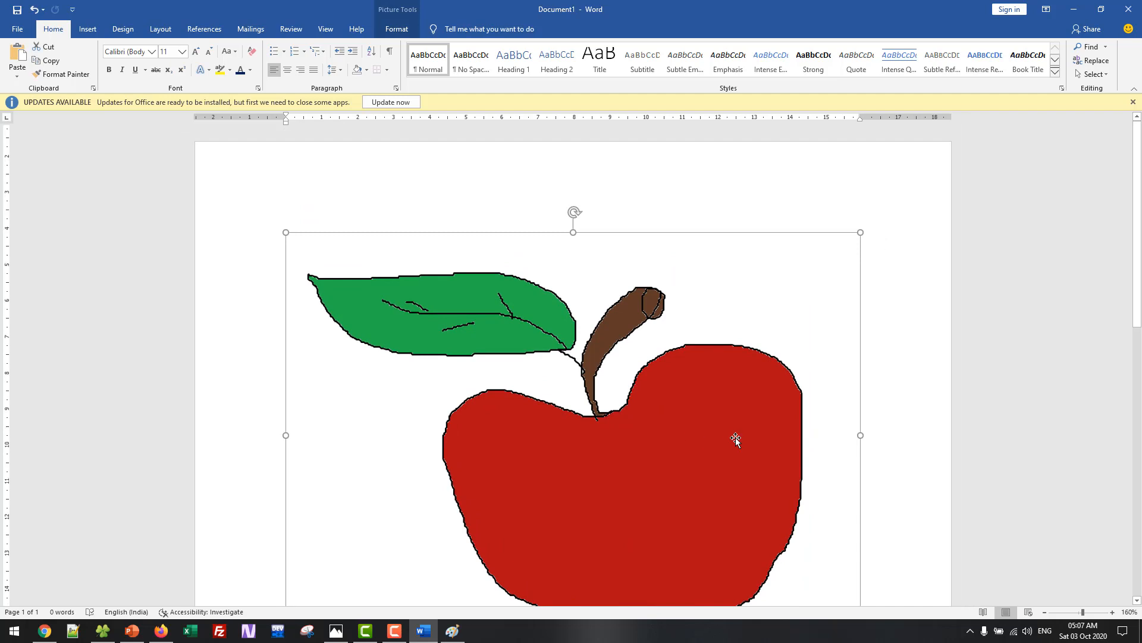
pyautogui.scroll(-3, 735, 437)
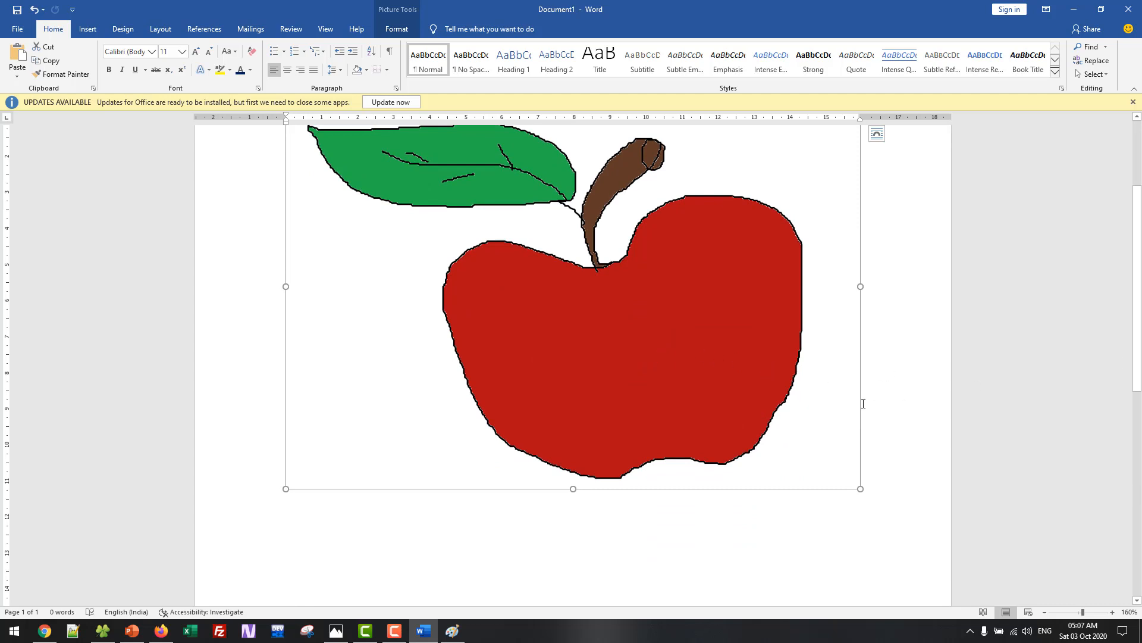
pyautogui.scroll(3, 811, 413)
pyautogui.scroll(-3, 772, 375)
pyautogui.scroll(3, 808, 456)
pyautogui.click(969, 333)
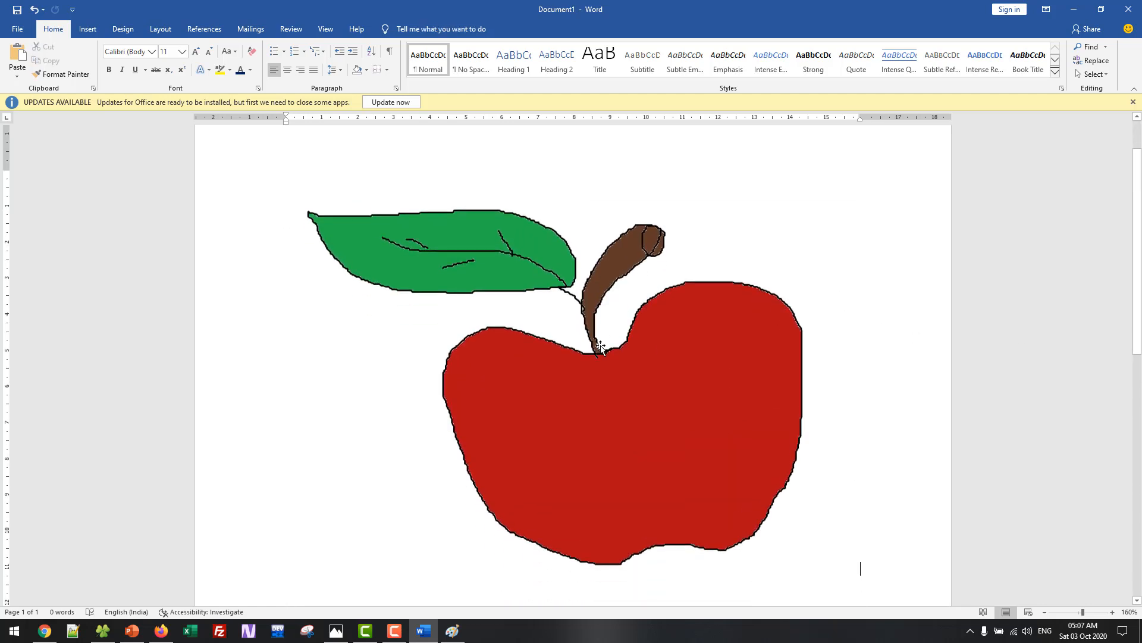
# Shrink the apple picture proportionally from its lower-right corner to about 8.8 cm wide
pyautogui.click(492, 319)
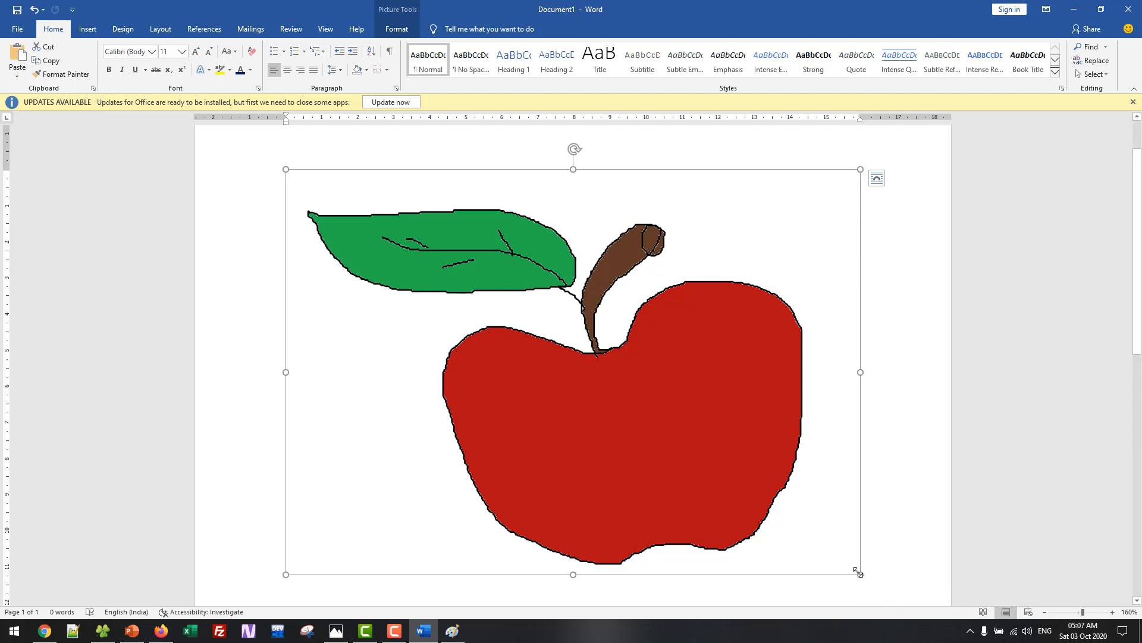
pyautogui.moveTo(857, 571); pyautogui.dragTo(577, 392)
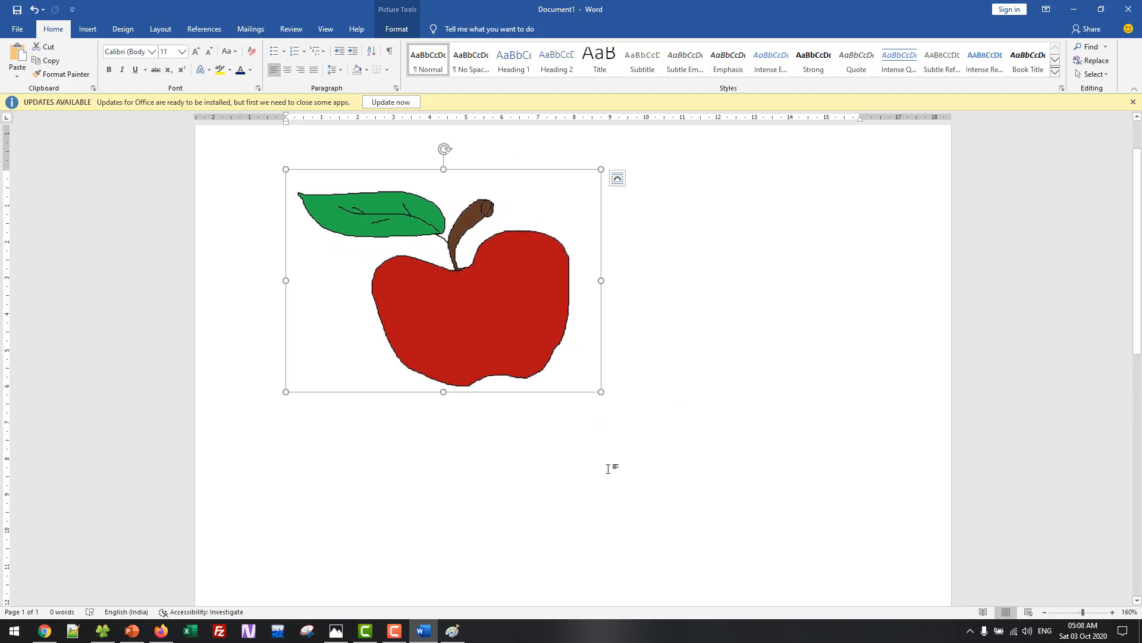
pyautogui.click(660, 322)
pyautogui.click(564, 323)
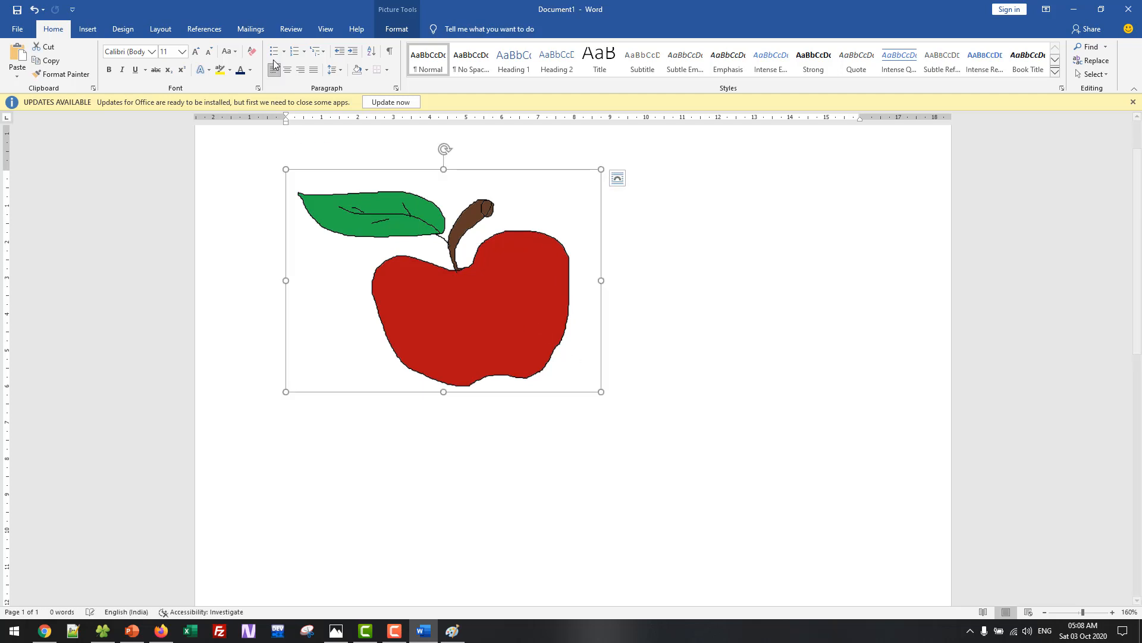
pyautogui.click(685, 173)
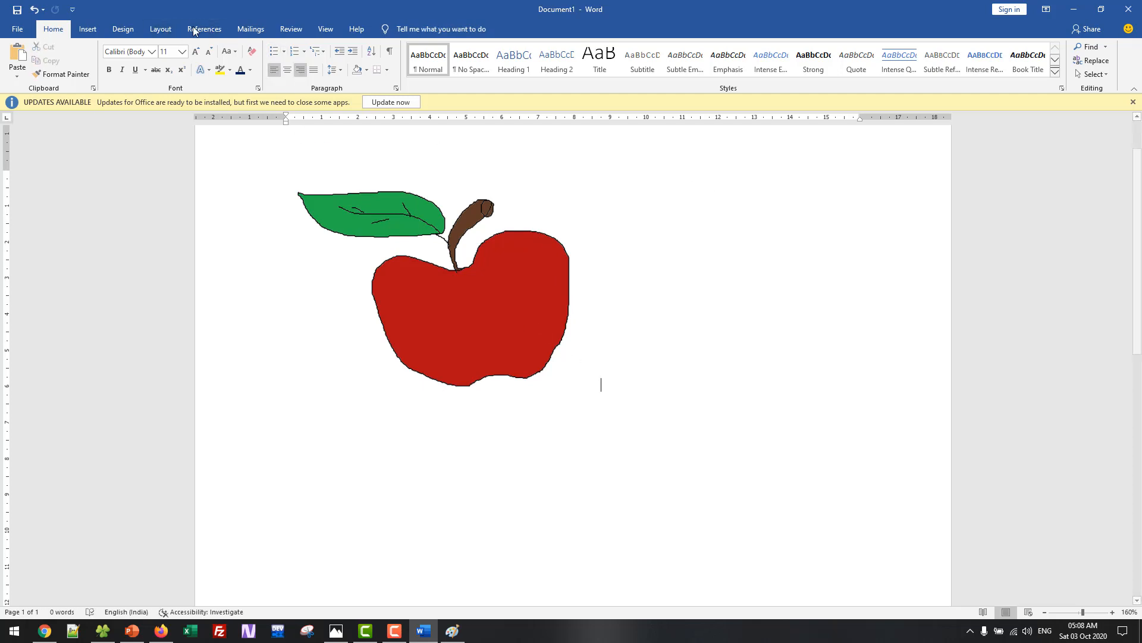
# Set the page colour to the green theme colour and check the picture's white background against it
pyautogui.click(160, 30)
pyautogui.click(123, 30)
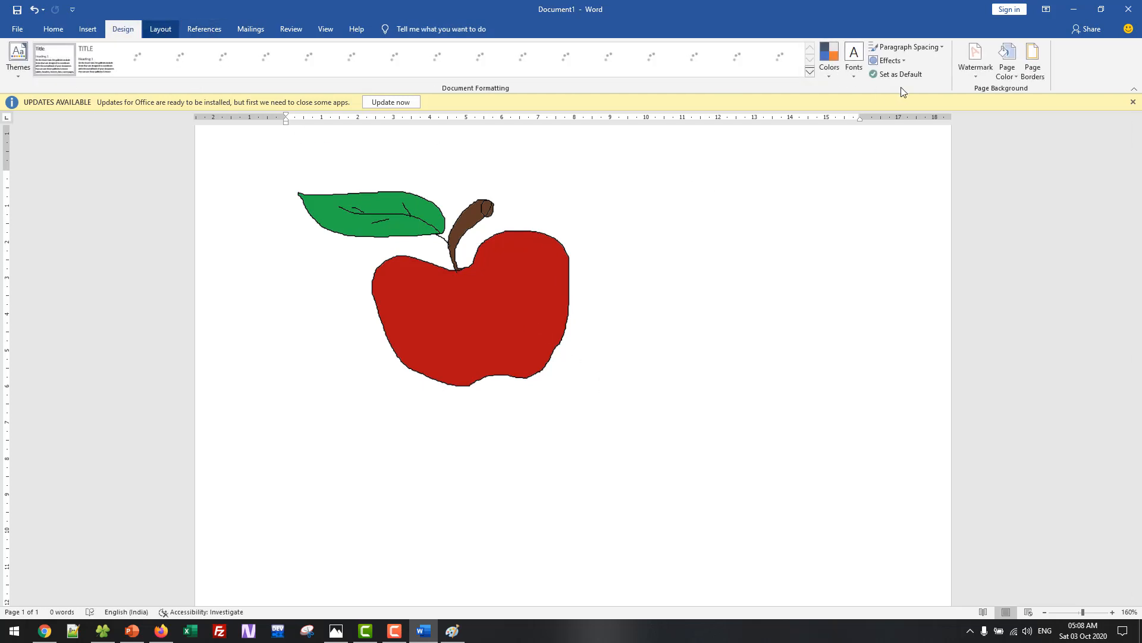
pyautogui.click(1007, 67)
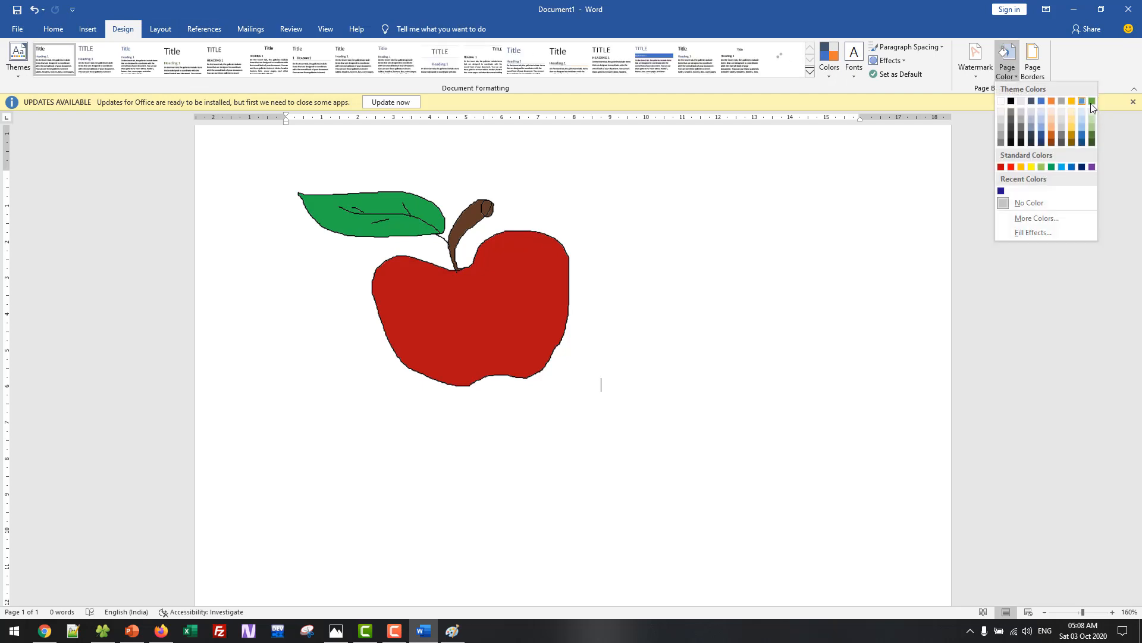
pyautogui.click(1091, 102)
pyautogui.click(406, 280)
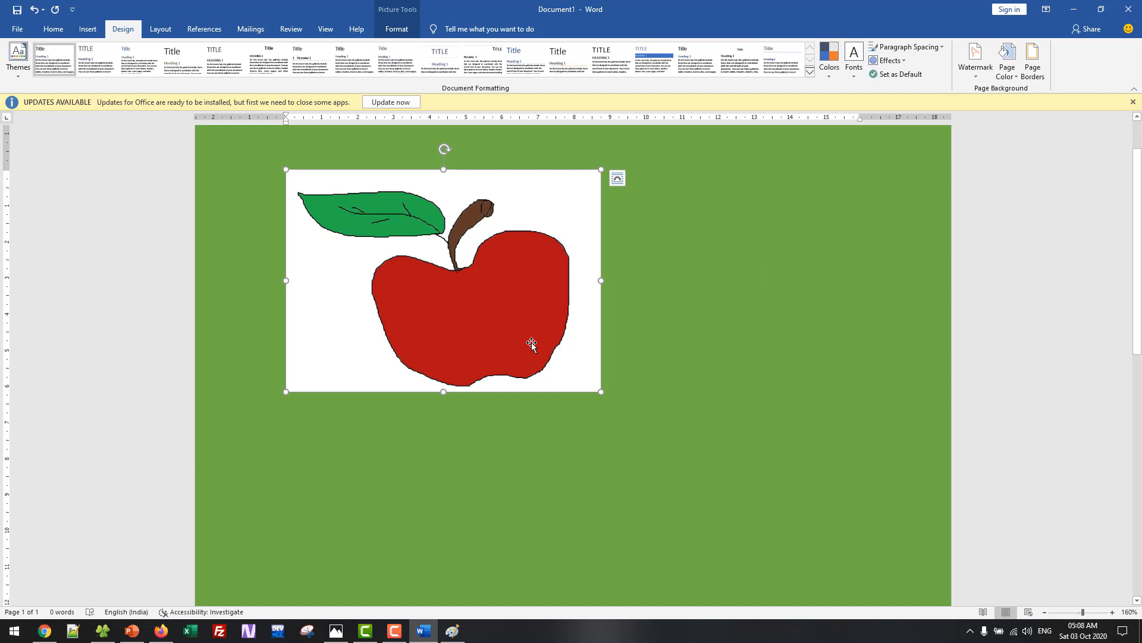
pyautogui.click(664, 420)
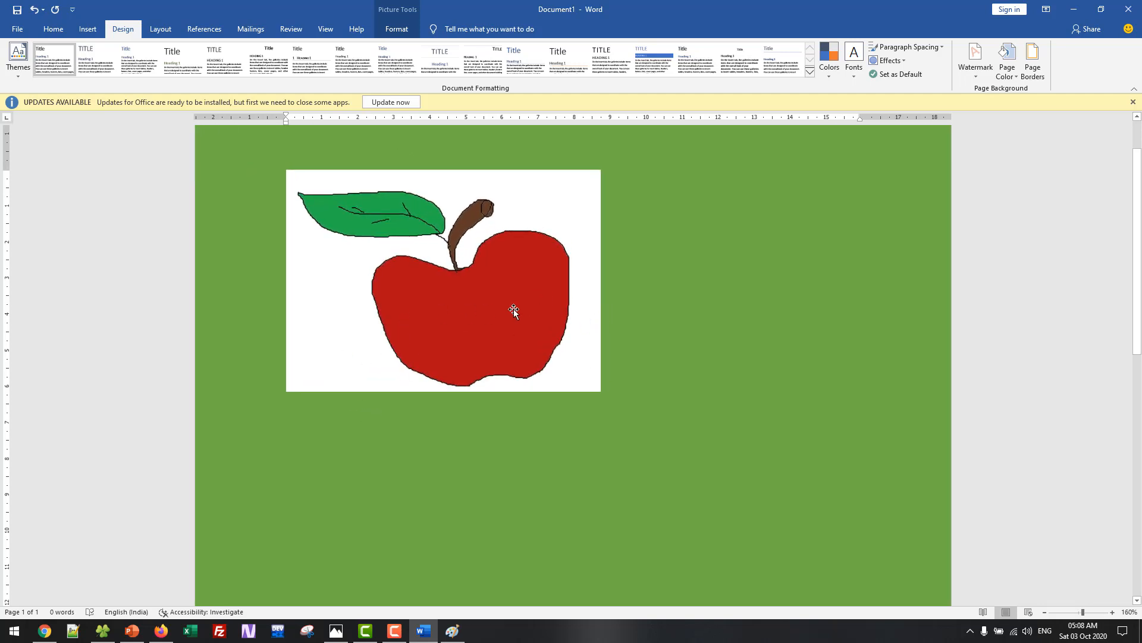
pyautogui.moveTo(514, 310); pyautogui.dragTo(596, 354)
pyautogui.rightClick(559, 231)
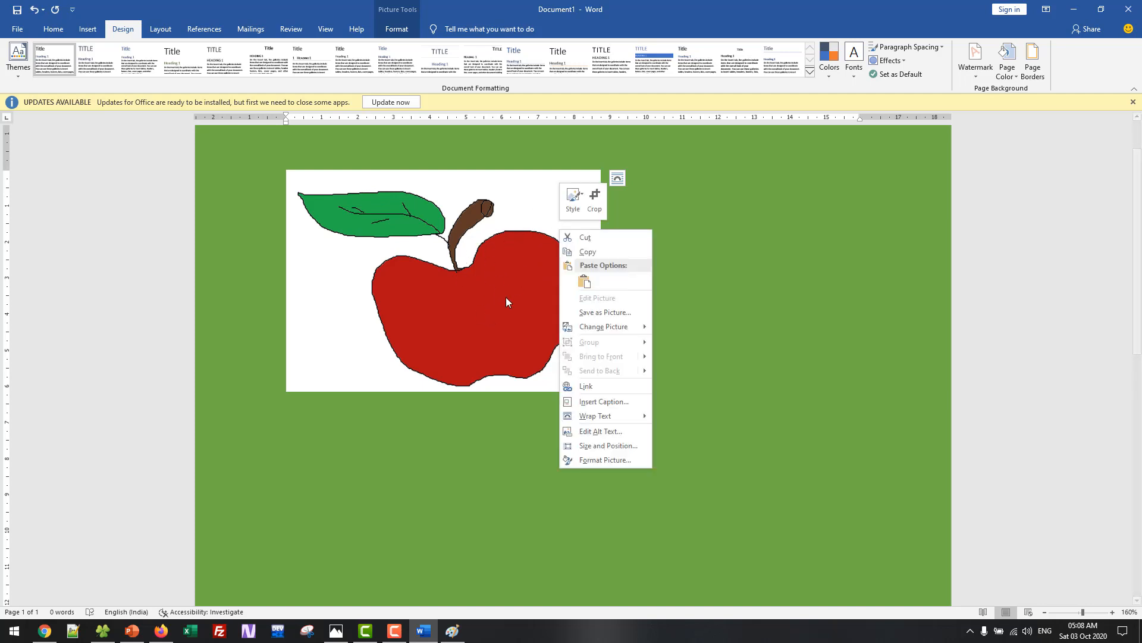
pyautogui.click(510, 205)
# Crop the apple picture to its upper-left part with the leaf and stem, about 5.9 cm wide
pyautogui.rightClick(566, 204)
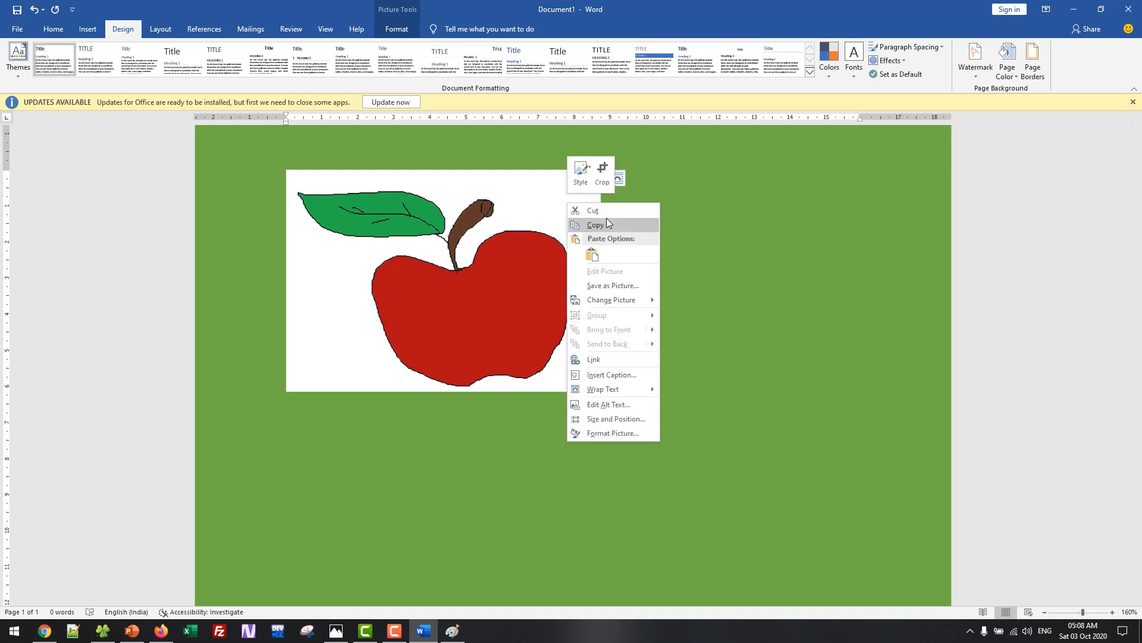
pyautogui.click(603, 180)
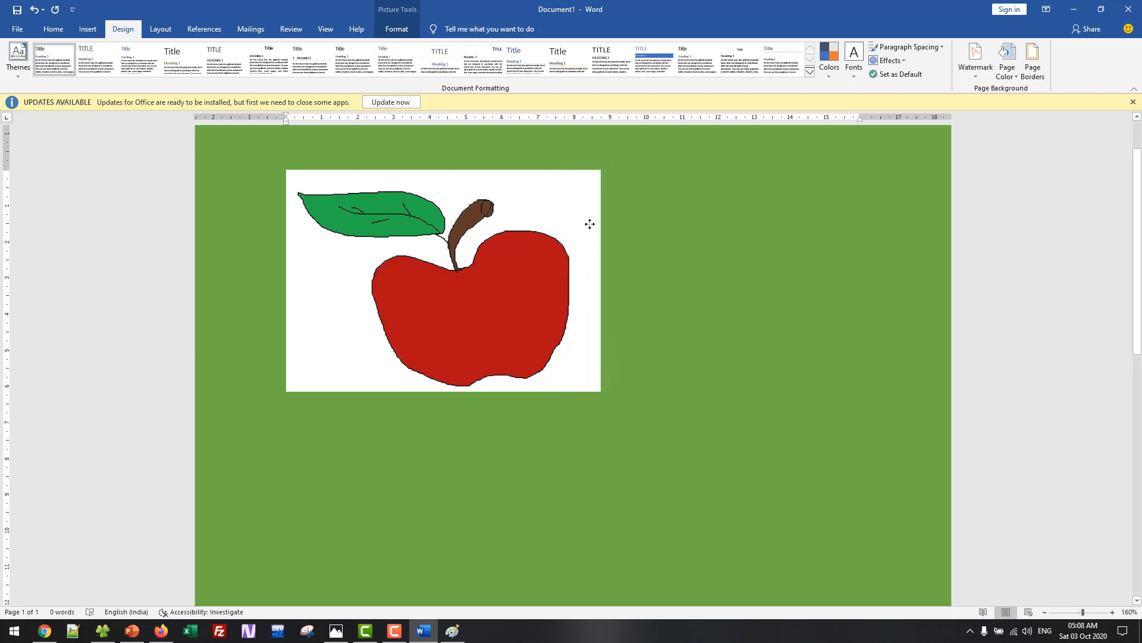
pyautogui.scroll(-3, 589, 329)
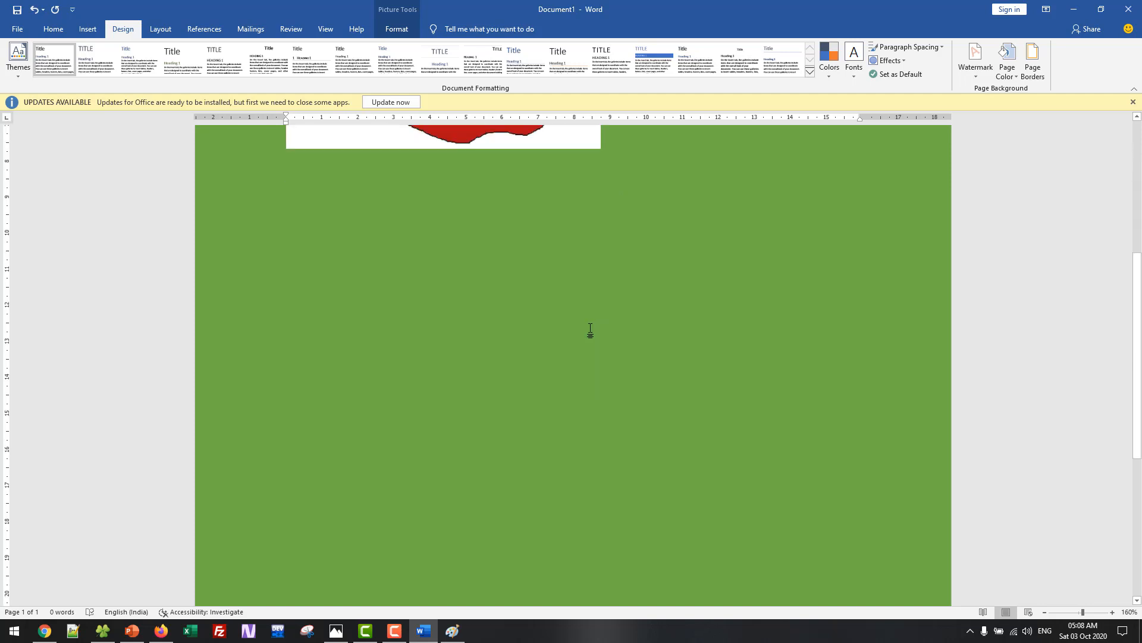
pyautogui.scroll(4, 518, 266)
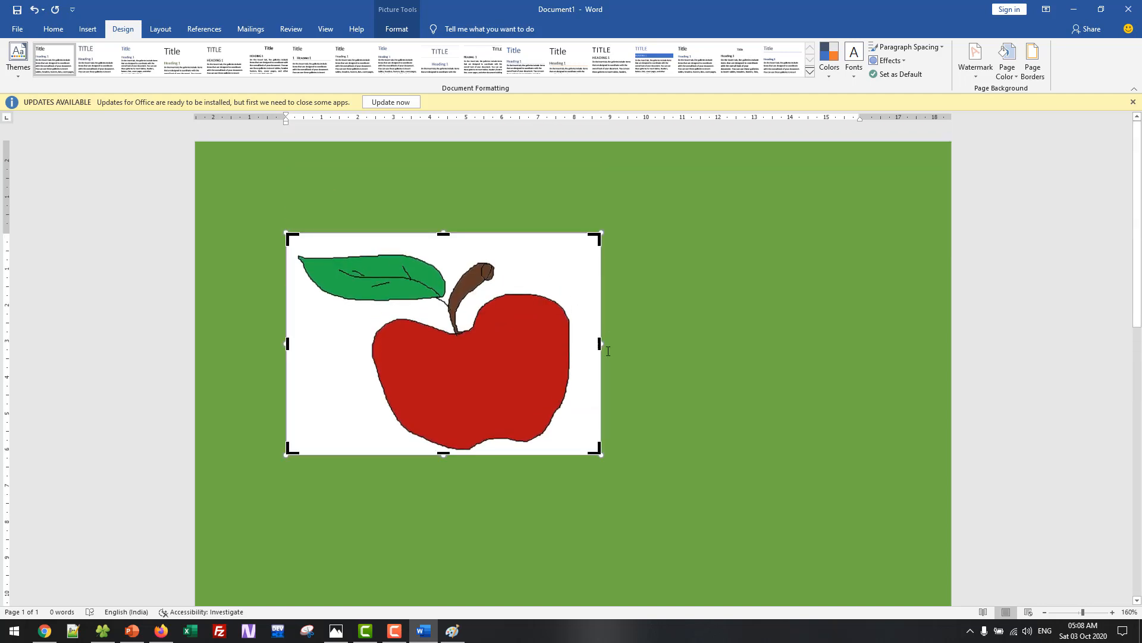
pyautogui.moveTo(599, 447); pyautogui.dragTo(482, 412)
pyautogui.moveTo(387, 342); pyautogui.dragTo(303, 312)
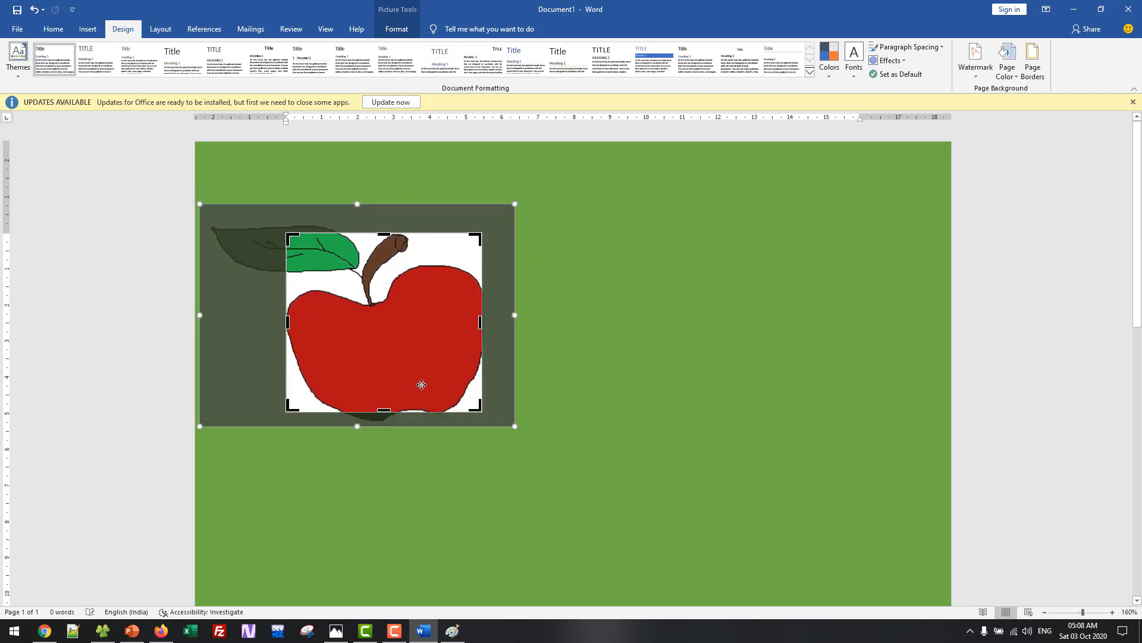
pyautogui.moveTo(441, 364); pyautogui.dragTo(499, 348)
pyautogui.click(642, 331)
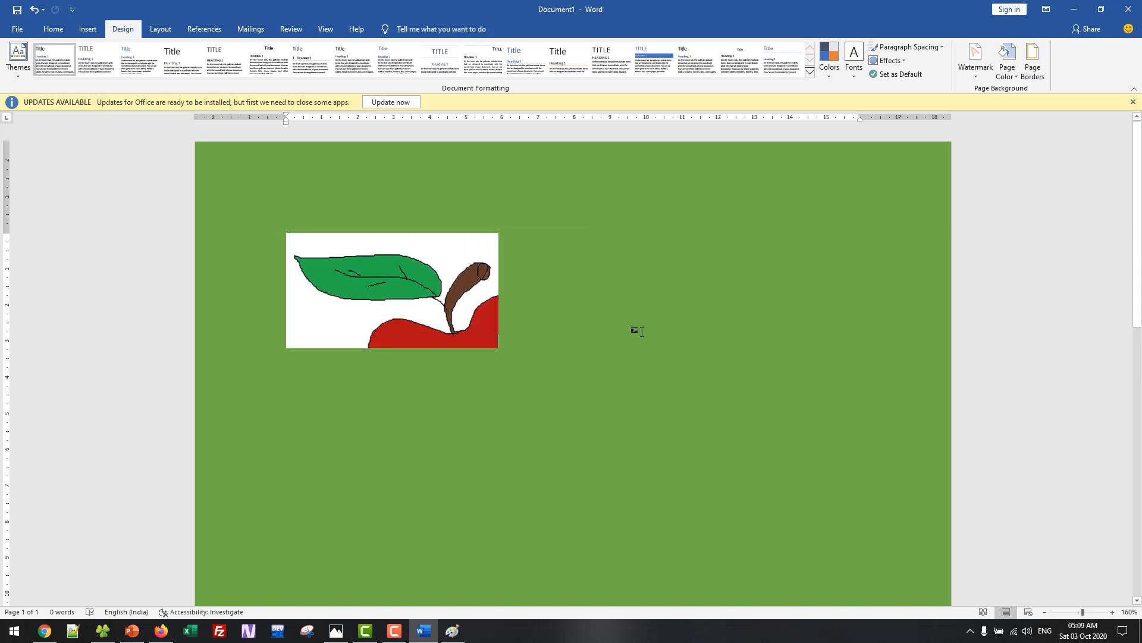
# Undo the crop of the apple picture
pyautogui.click(411, 319)
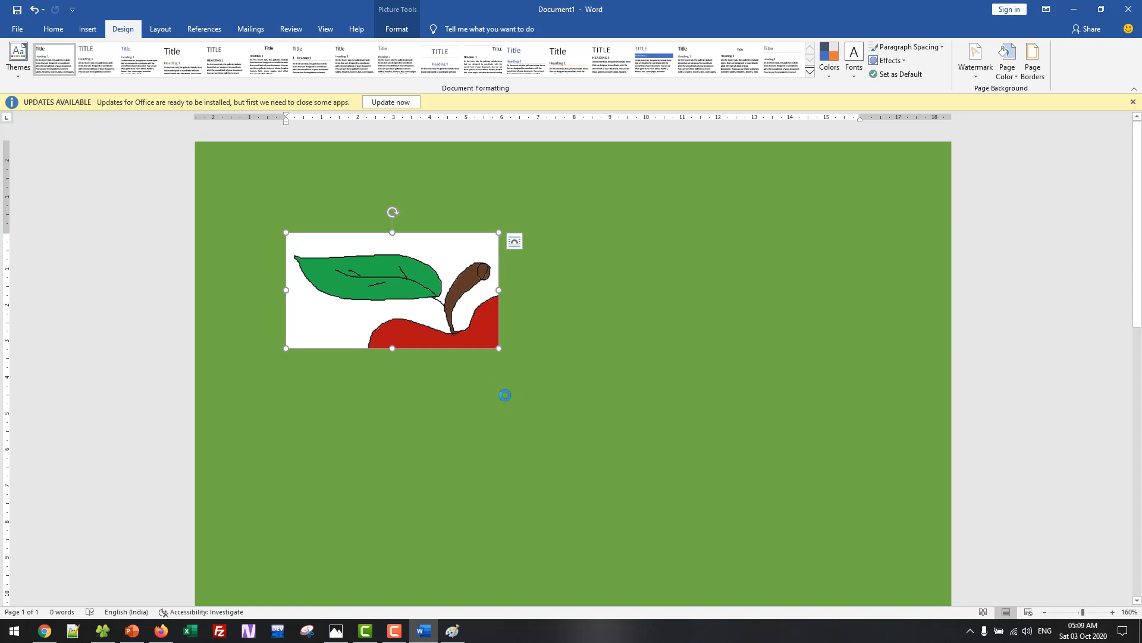
pyautogui.hotkey('ctrl', 'z')
pyautogui.hotkey('ctrl', 'z')
pyautogui.hotkey('ctrl', 'y')
pyautogui.hotkey('ctrl', 'z')
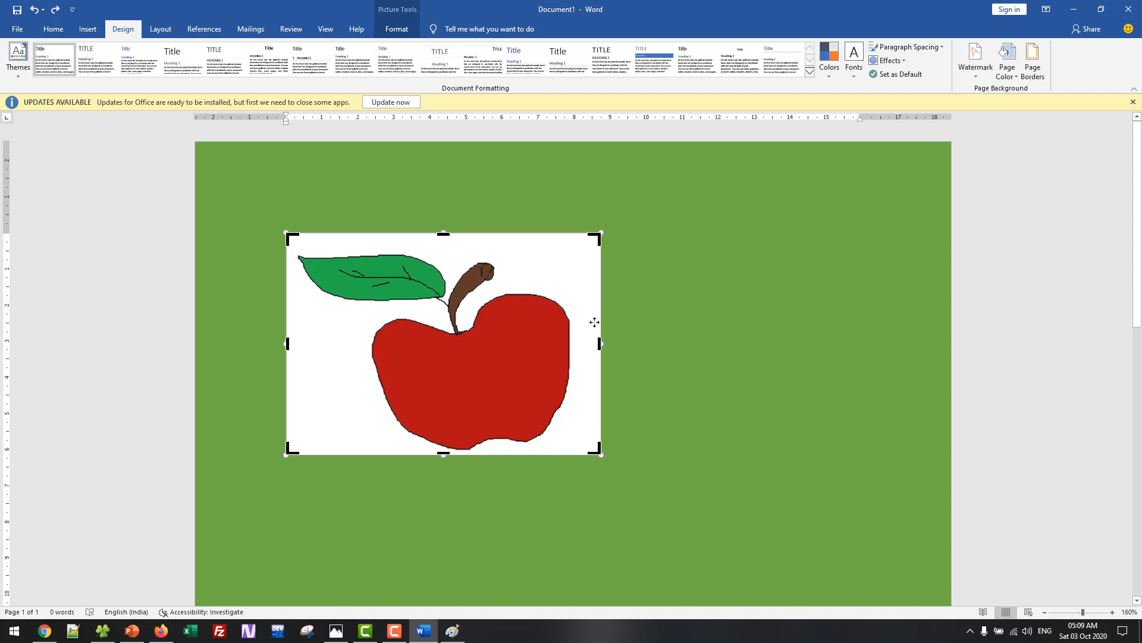
# Crop the blank strip off the apple picture's right side, and undo that crop
pyautogui.moveTo(599, 342); pyautogui.dragTo(573, 340)
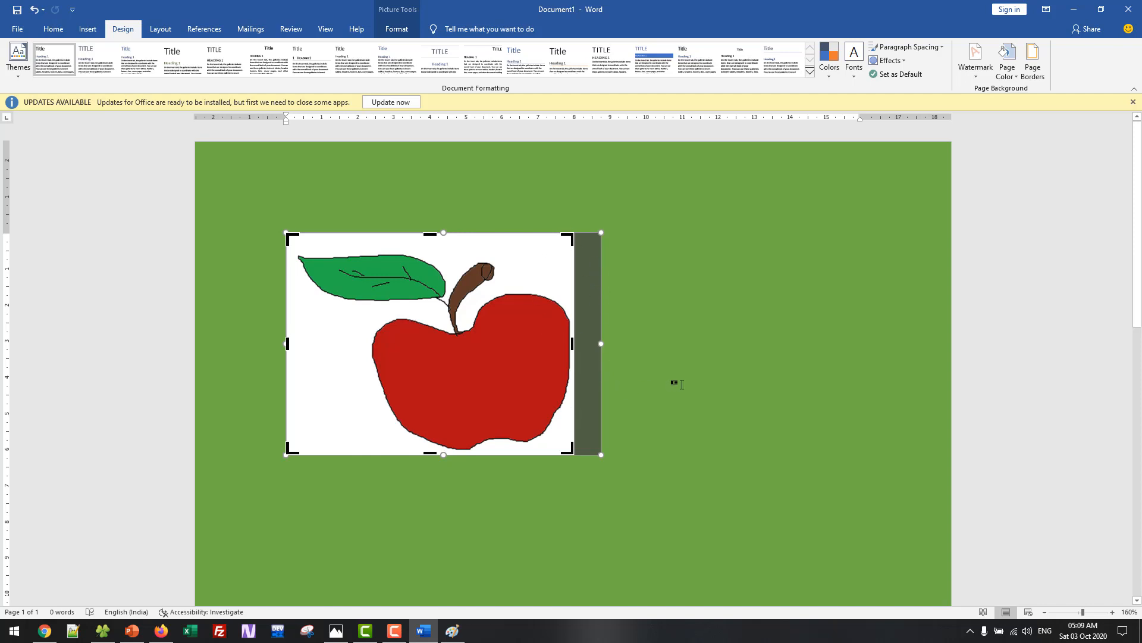
pyautogui.click(623, 432)
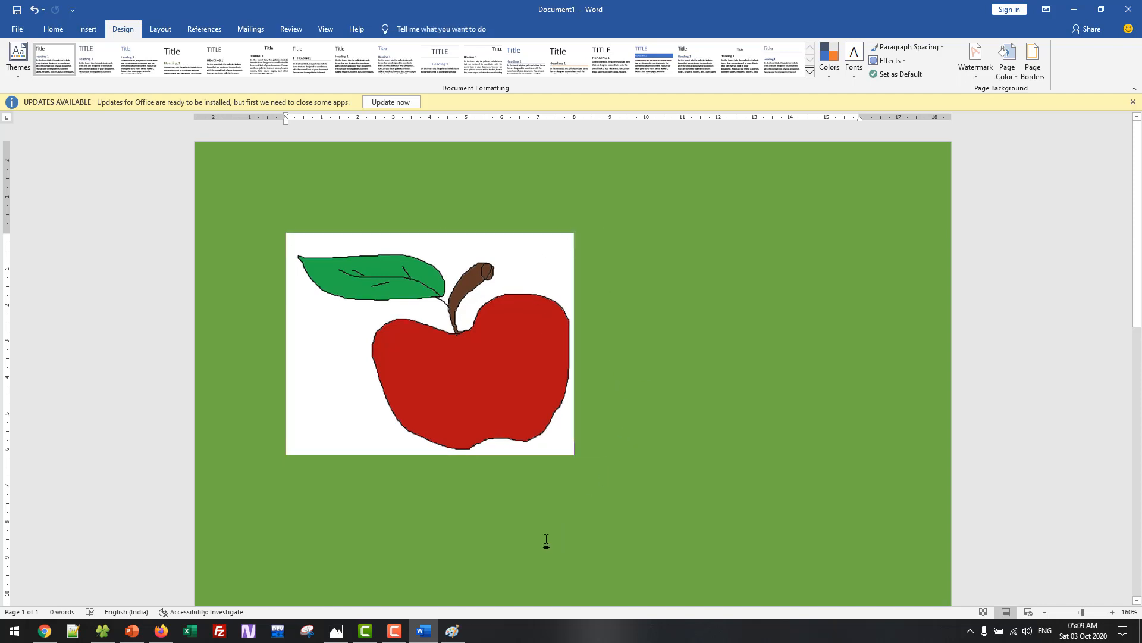
pyautogui.click(567, 404)
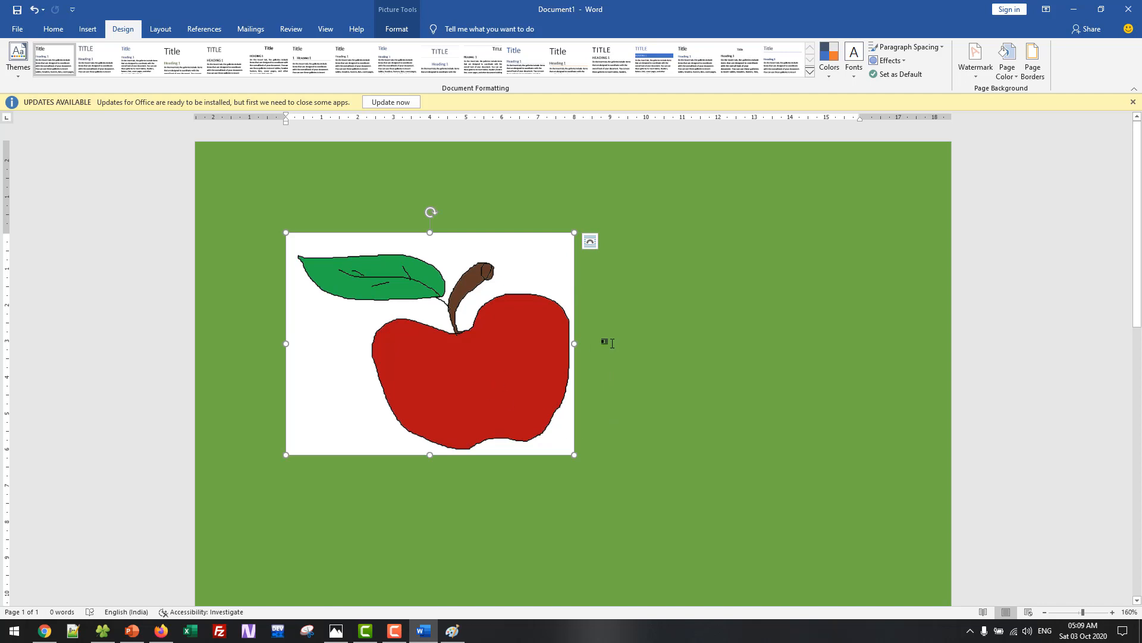
pyautogui.hotkey('ctrl', 'z')
pyautogui.click(635, 386)
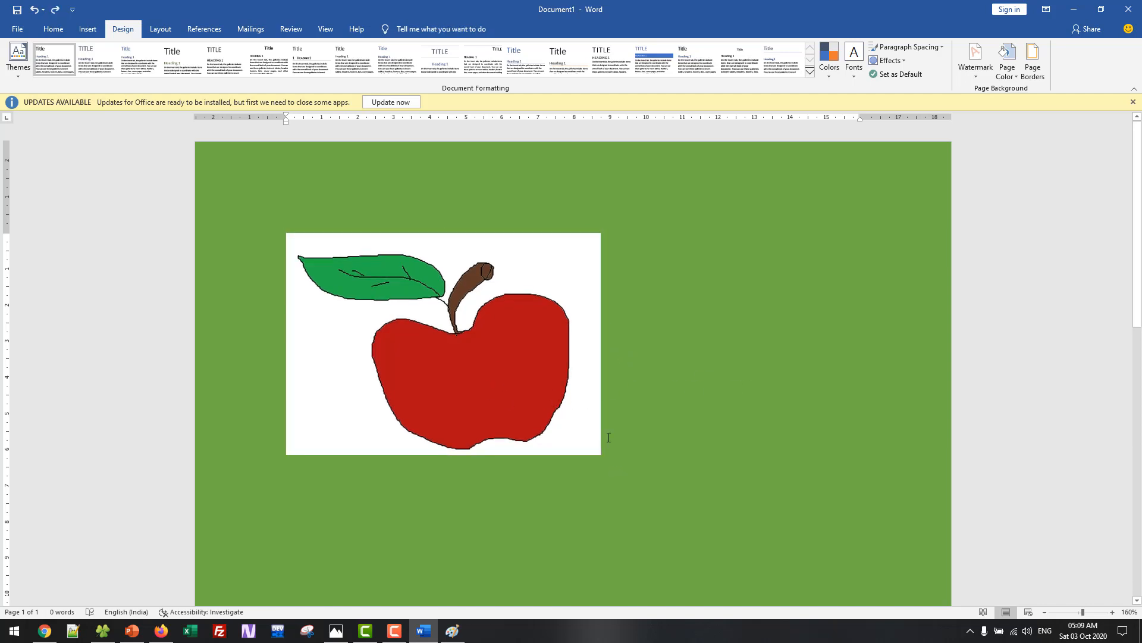
# Insert four blank lines above the apple picture
pyautogui.moveTo(609, 357)
pyautogui.mouseDown()
pyautogui.moveTo(612, 404)
pyautogui.moveTo(637, 405)
pyautogui.mouseUp()
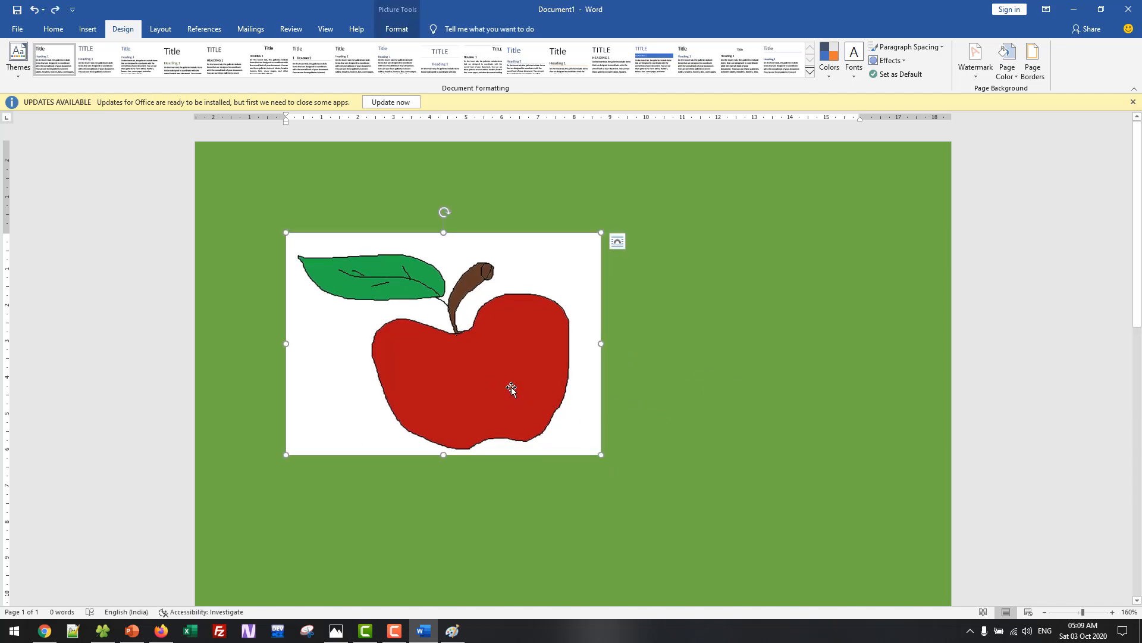
pyautogui.moveTo(511, 388)
pyautogui.mouseDown()
pyautogui.moveTo(388, 295)
pyautogui.moveTo(356, 205)
pyautogui.mouseUp()
pyautogui.press('Return')
pyautogui.press('Return')
pyautogui.press('Return')
pyautogui.press('Return')
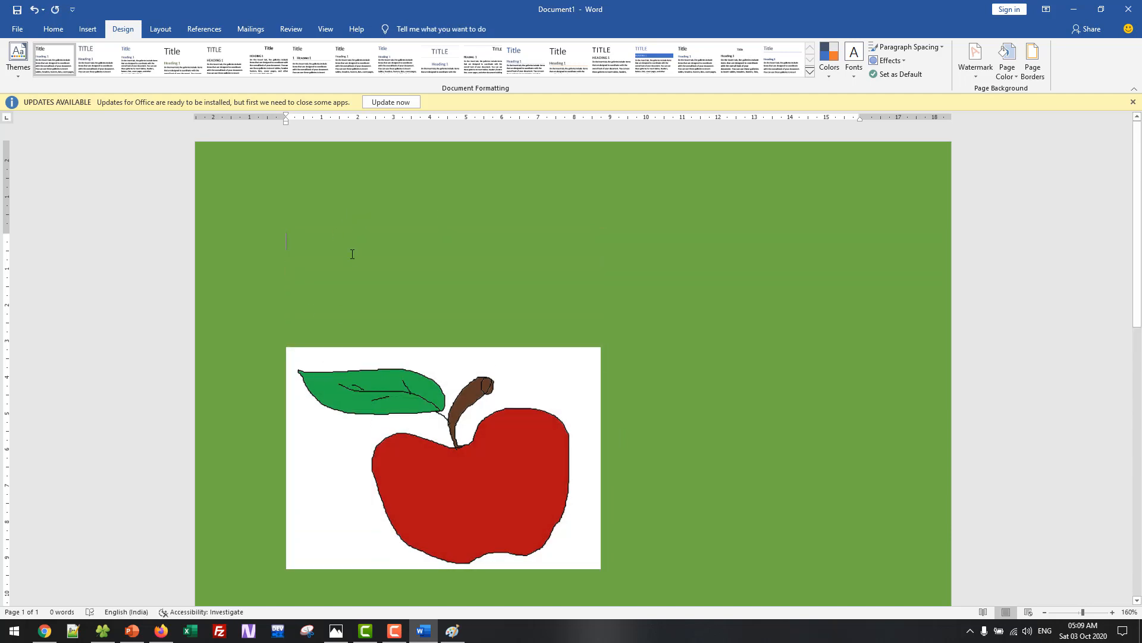
# Delete three blank lines above the apple picture
pyautogui.press('Delete')
pyautogui.press('Delete')
pyautogui.press('Delete')
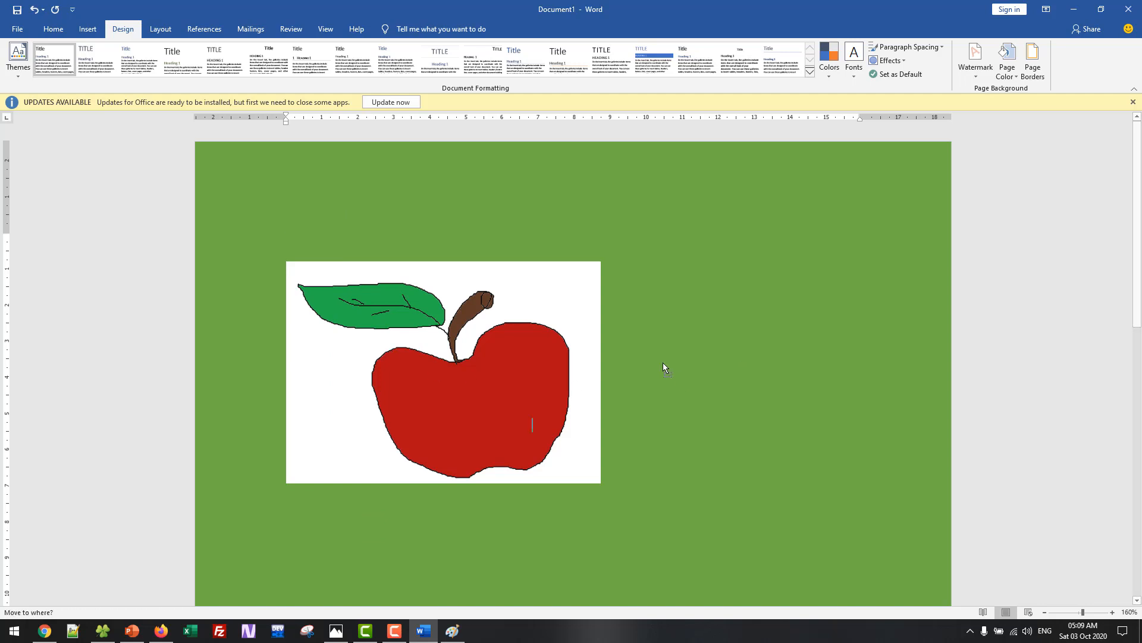
pyautogui.click(586, 343)
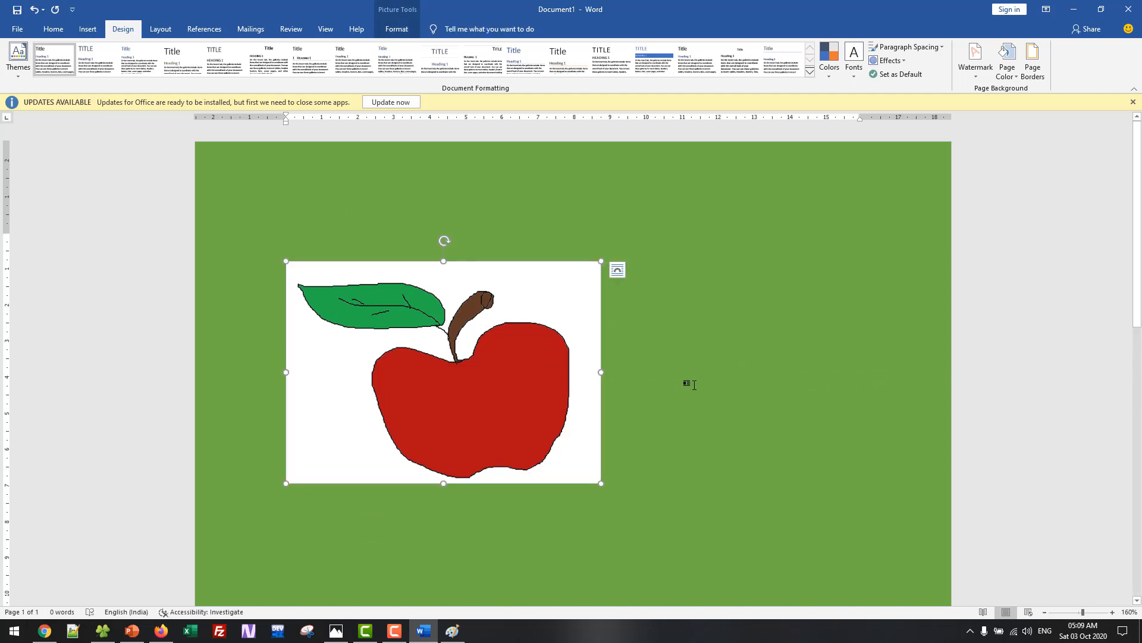
pyautogui.click(683, 382)
pyautogui.scroll(-3, 498, 333)
pyautogui.scroll(3, 498, 334)
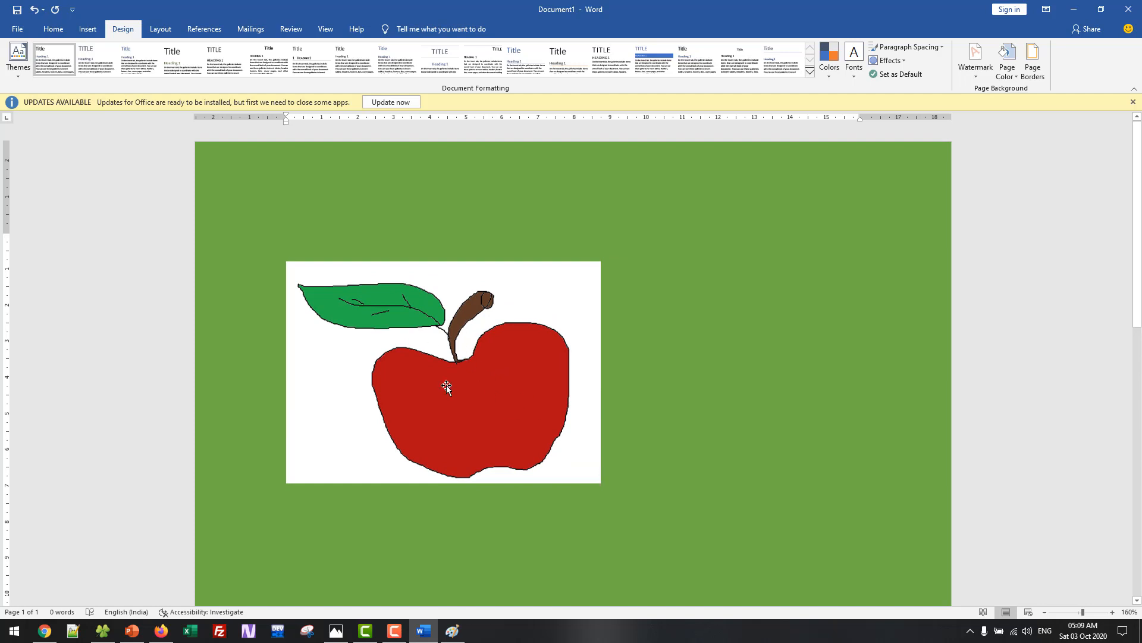
# Set the apple picture's text wrapping to Through and move it towards the right side of the page
pyautogui.rightClick(492, 319)
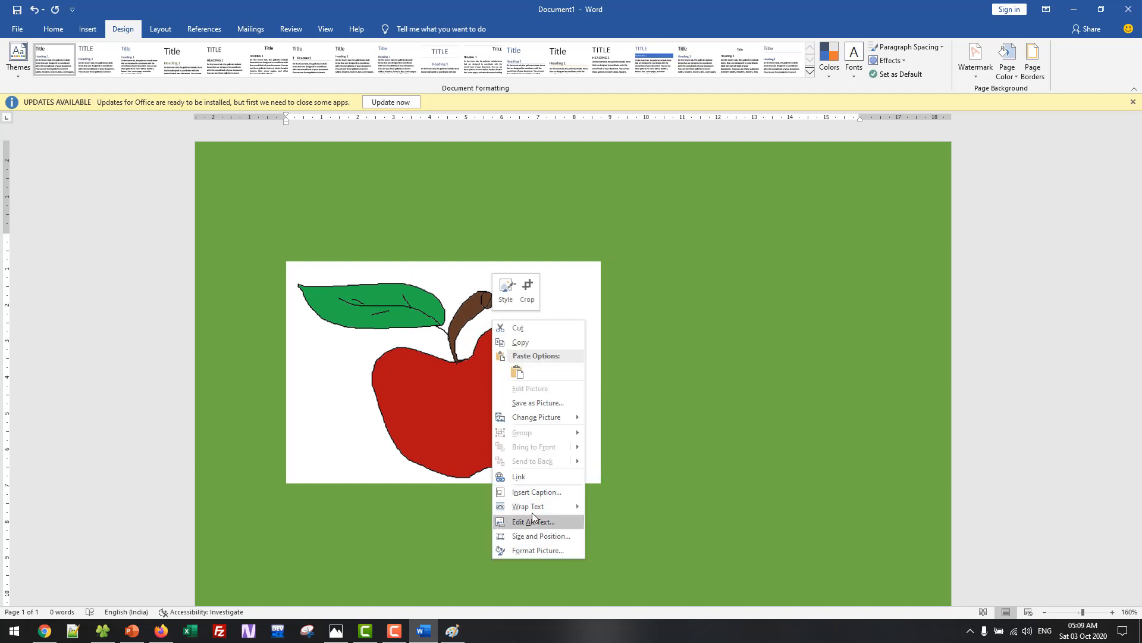
pyautogui.moveTo(553, 512)
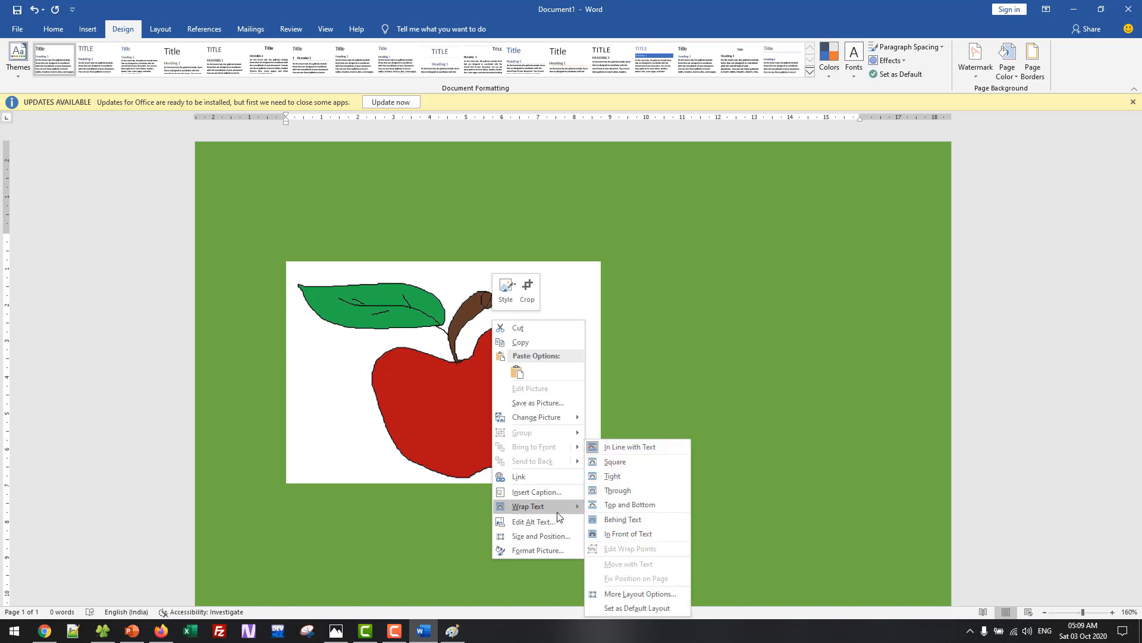
pyautogui.click(626, 495)
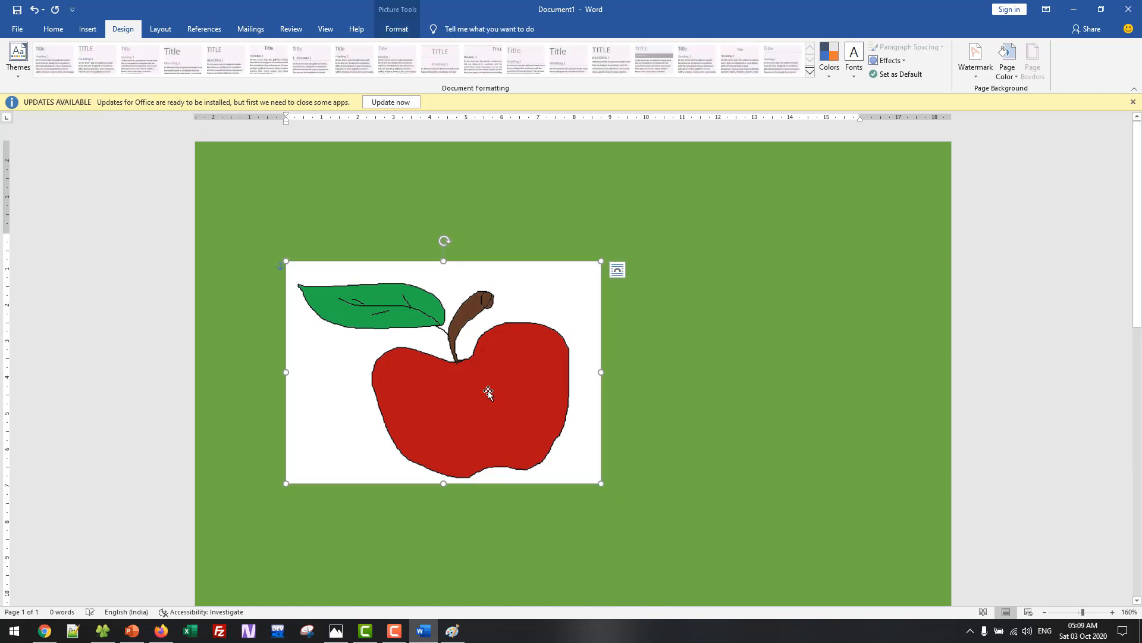
pyautogui.moveTo(487, 390); pyautogui.dragTo(668, 375)
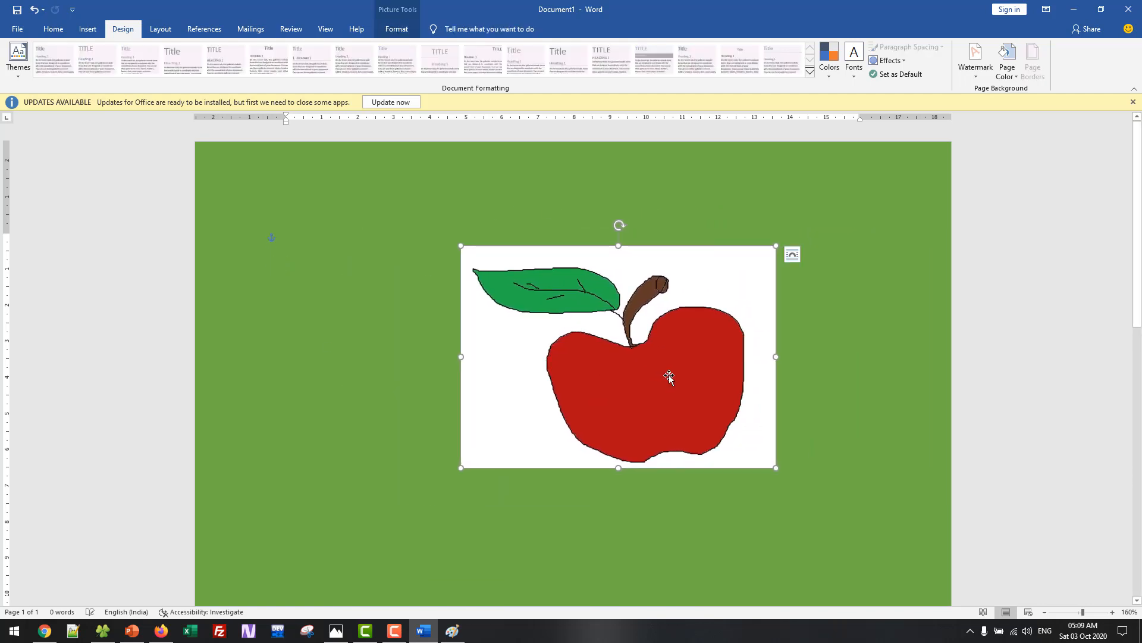
# Reposition the apple picture freely on the page, leave it centred near the top, and deselect it
pyautogui.keyDown('ctrl'); pyautogui.scroll(-3, 680, 383); pyautogui.keyUp('ctrl')
pyautogui.moveTo(615, 333); pyautogui.dragTo(650, 446)
pyautogui.scroll(-7, 650, 444)
pyautogui.scroll(7, 650, 443)
pyautogui.moveTo(633, 382); pyautogui.dragTo(572, 333)
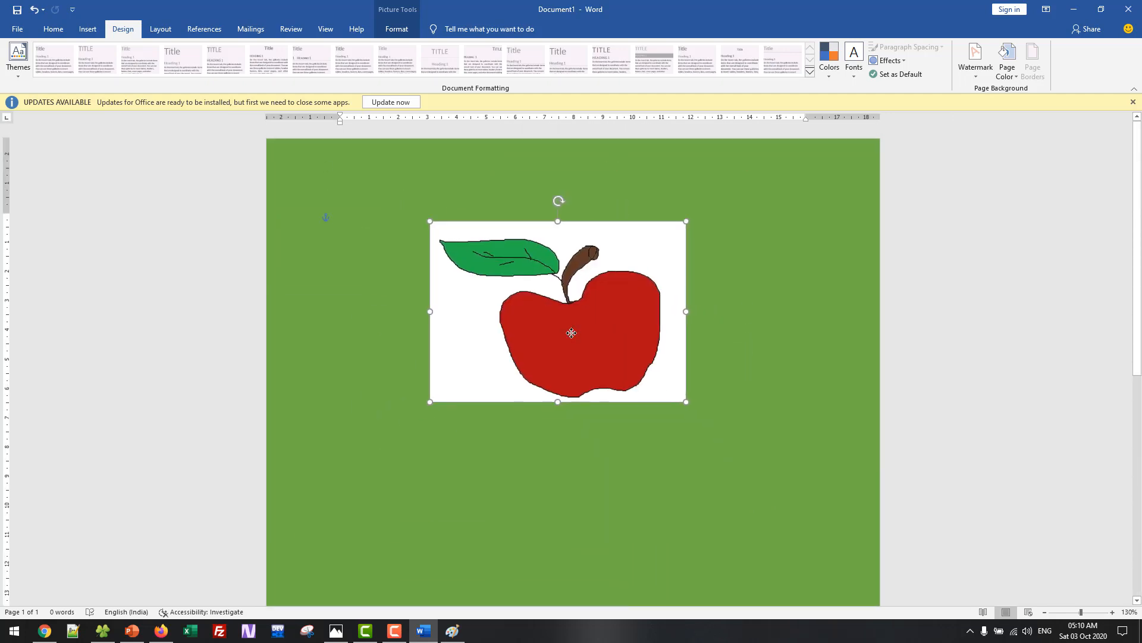
pyautogui.click(588, 494)
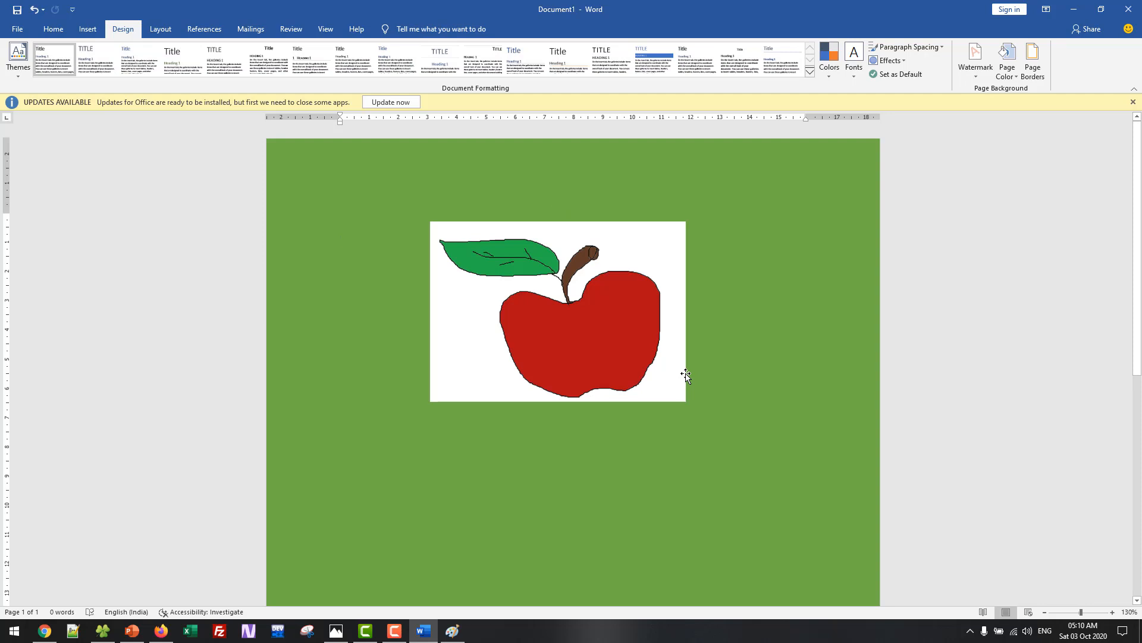
# Check the Inserting Objects slide in PowerPoint, return to Word and delete the apple picture
pyautogui.hotkey('alt', 'Tab')
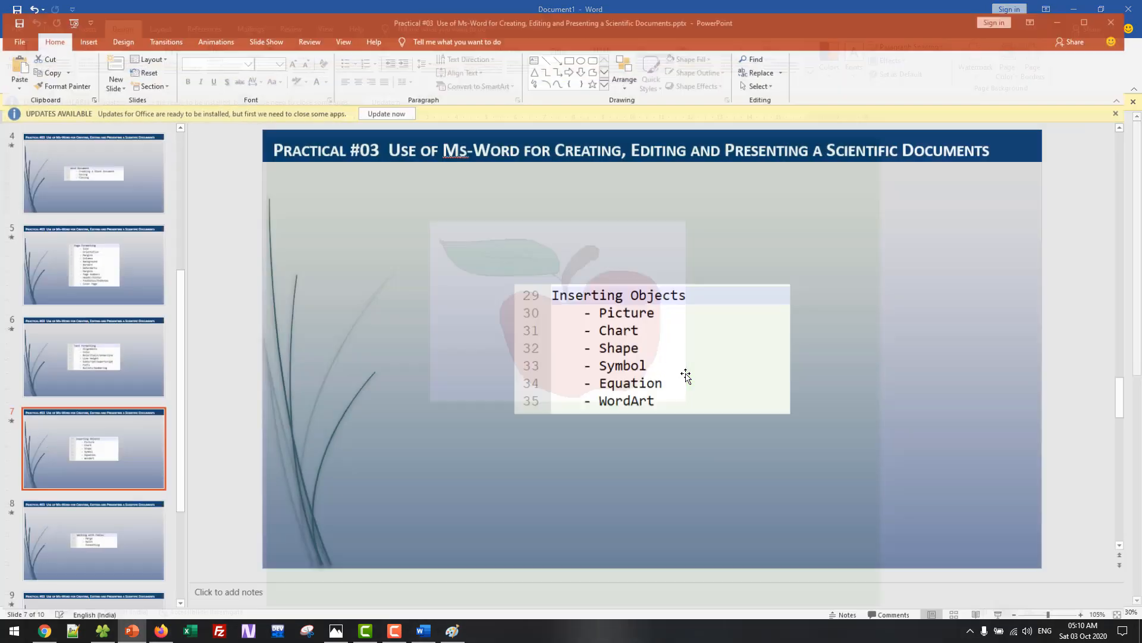
pyautogui.hotkey('alt', 'Tab')
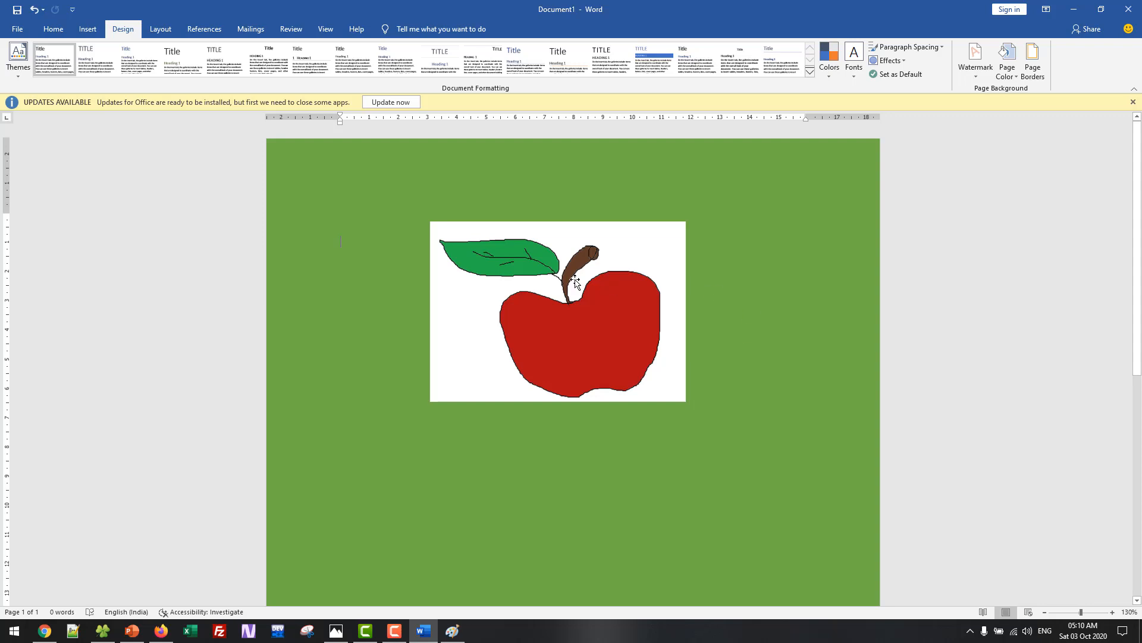
pyautogui.click(575, 282)
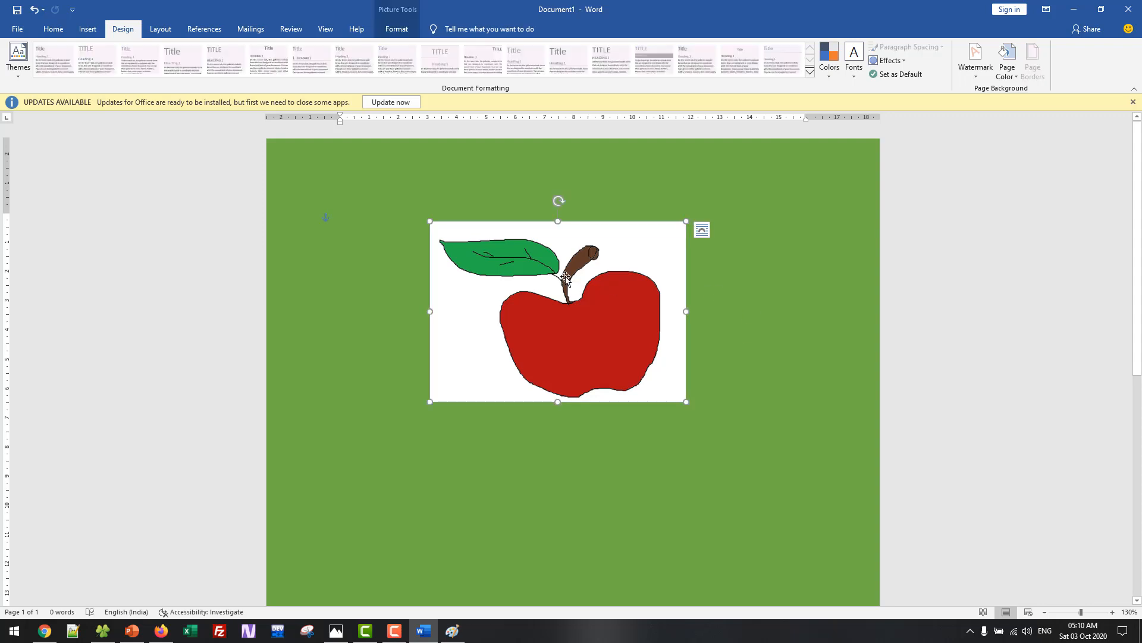
pyautogui.press('Delete')
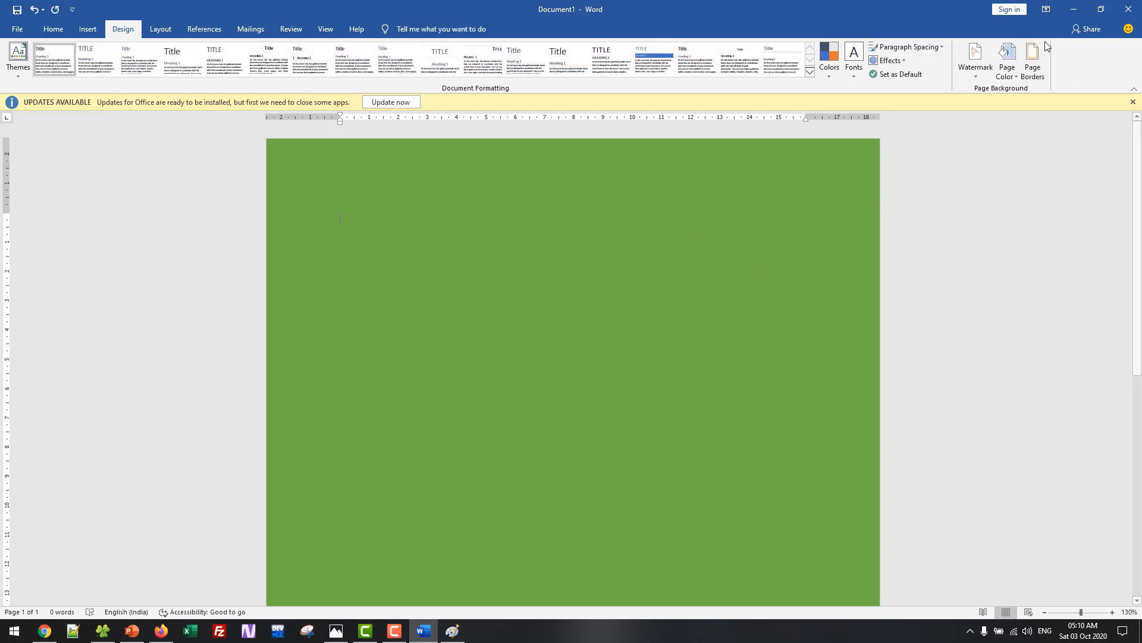
# Set the document's page color to white
pyautogui.click(1007, 60)
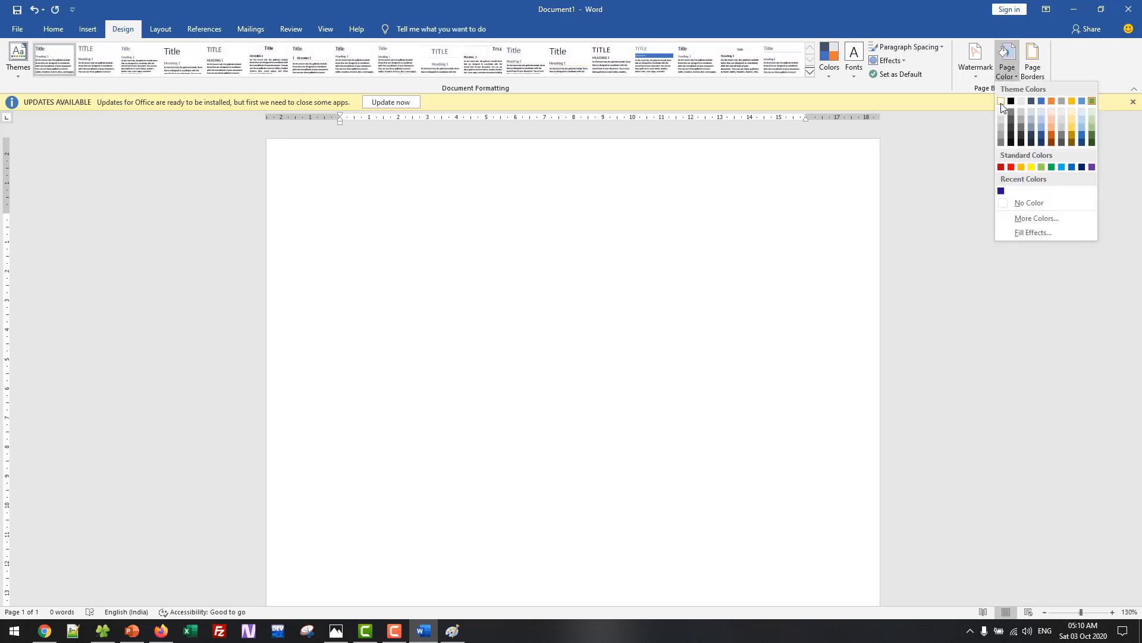
pyautogui.click(1001, 102)
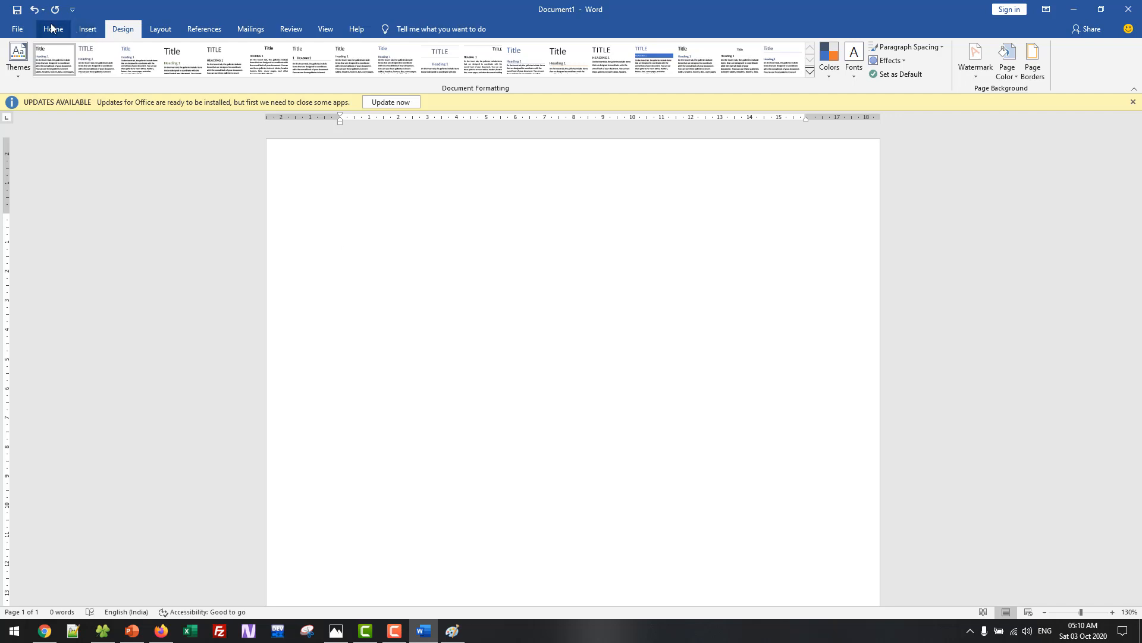
# Open the Insert Chart dialog and preview the Line, Pie, Area, Treemap, Box & Whisker and Radar chart types
pyautogui.click(86, 31)
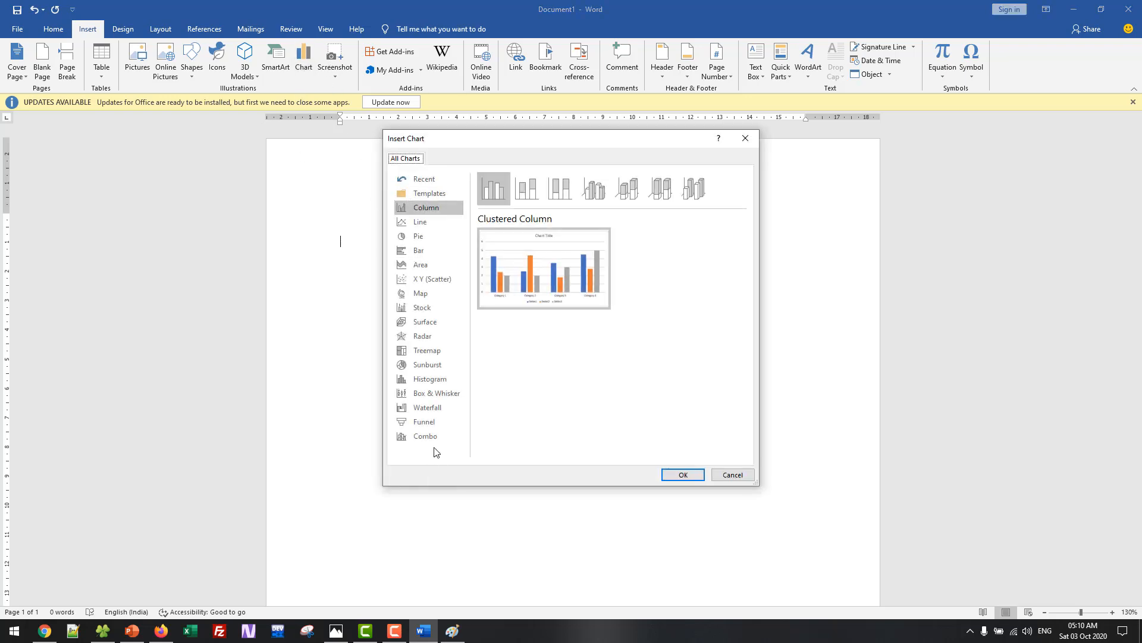
pyautogui.click(427, 208)
pyautogui.click(437, 225)
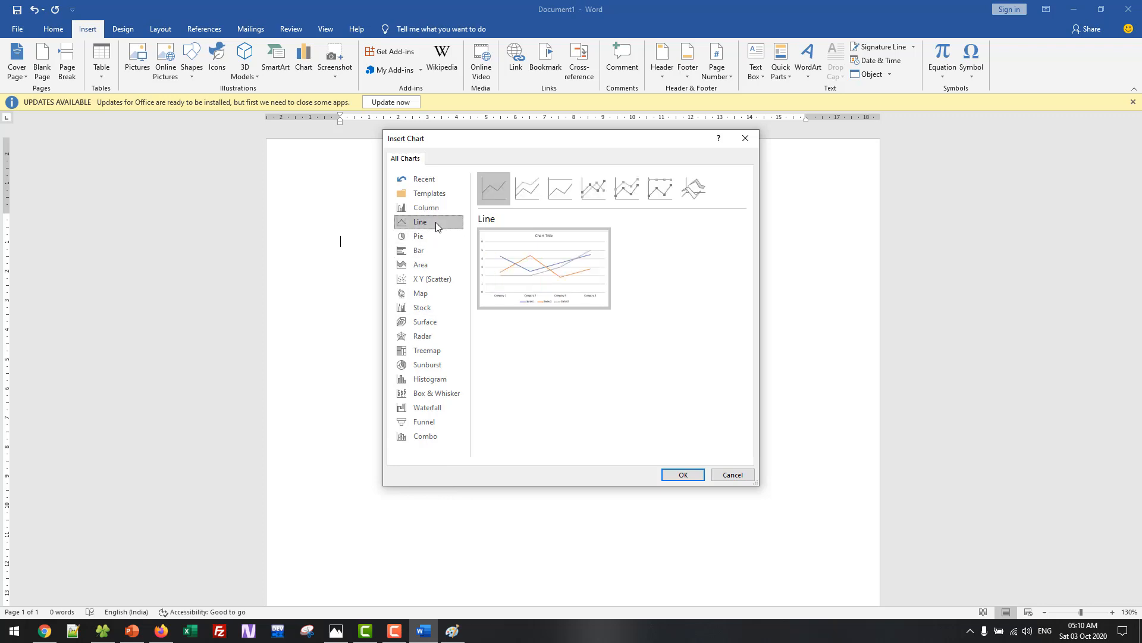
pyautogui.click(439, 236)
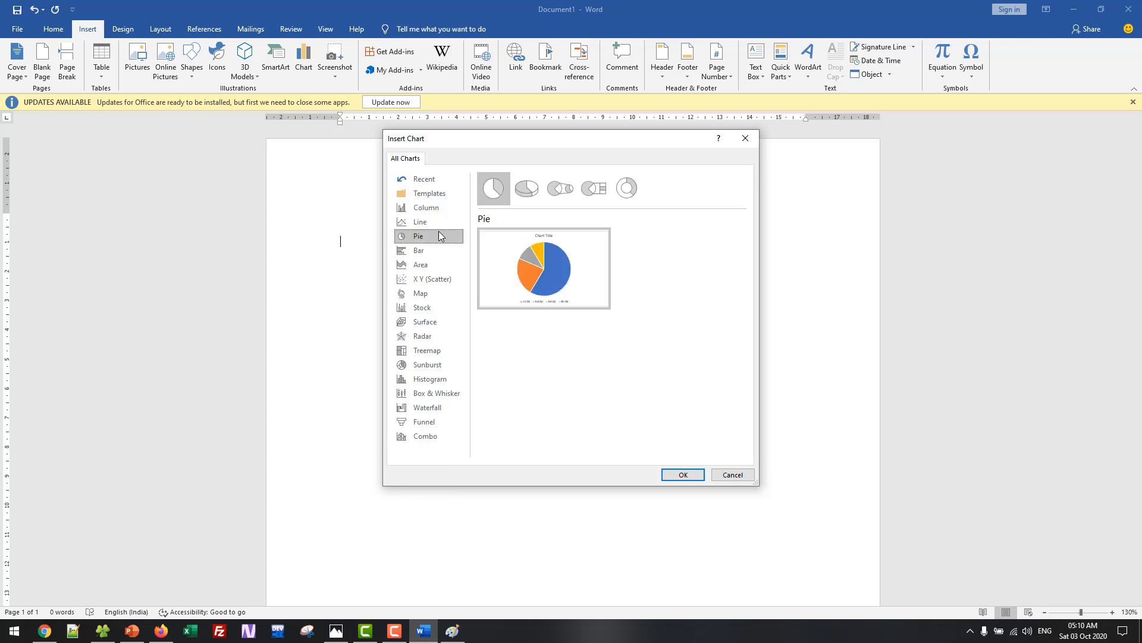
pyautogui.click(445, 264)
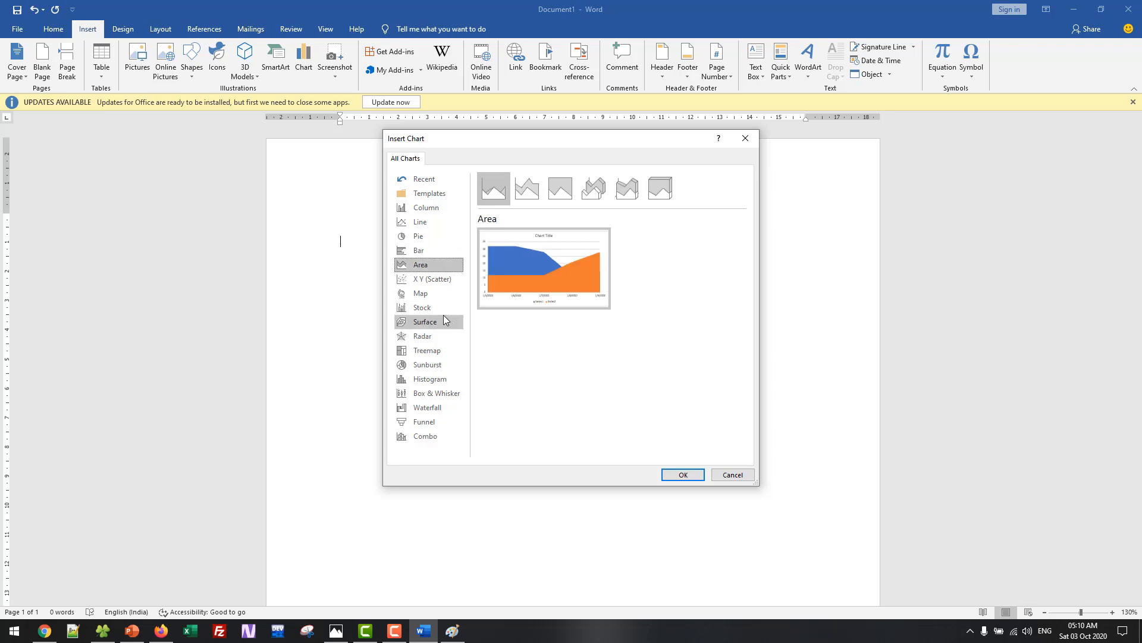
pyautogui.click(439, 350)
pyautogui.click(439, 393)
pyautogui.click(439, 335)
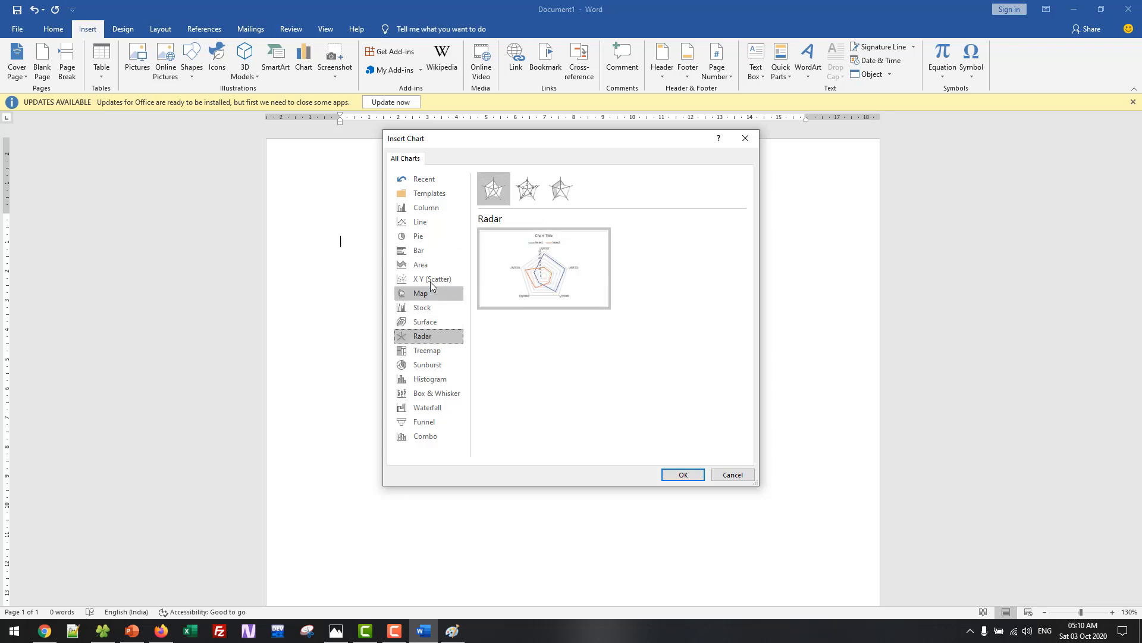
pyautogui.click(439, 264)
# Preview the column chart variants through 3-D Column, and look at the Line type again
pyautogui.click(439, 209)
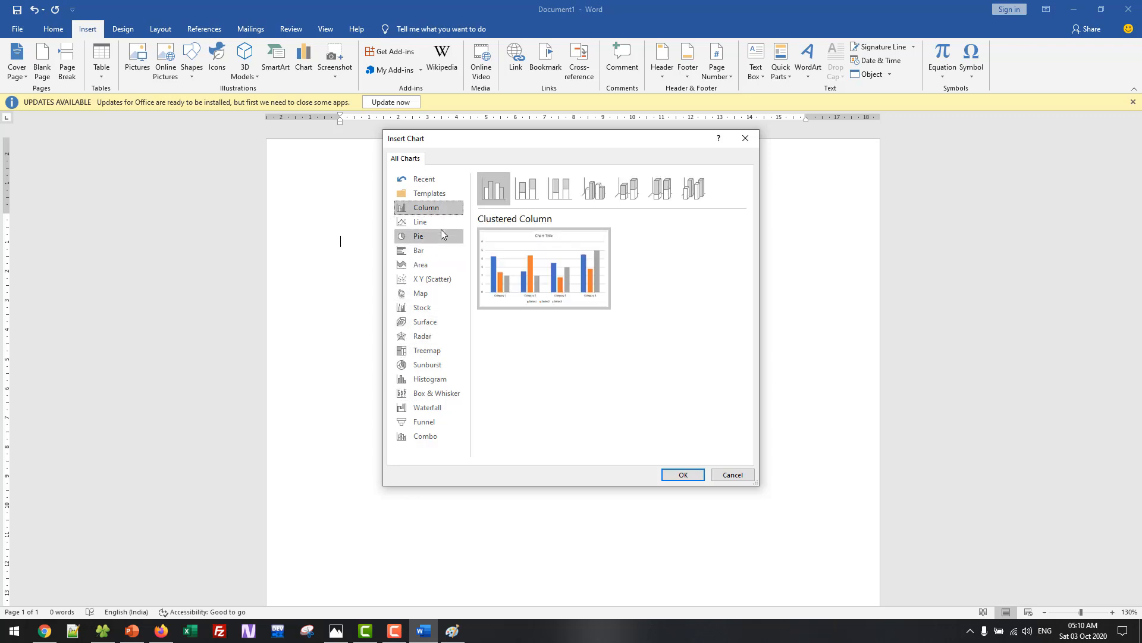
pyautogui.click(568, 195)
pyautogui.click(594, 190)
pyautogui.click(628, 189)
pyautogui.click(694, 189)
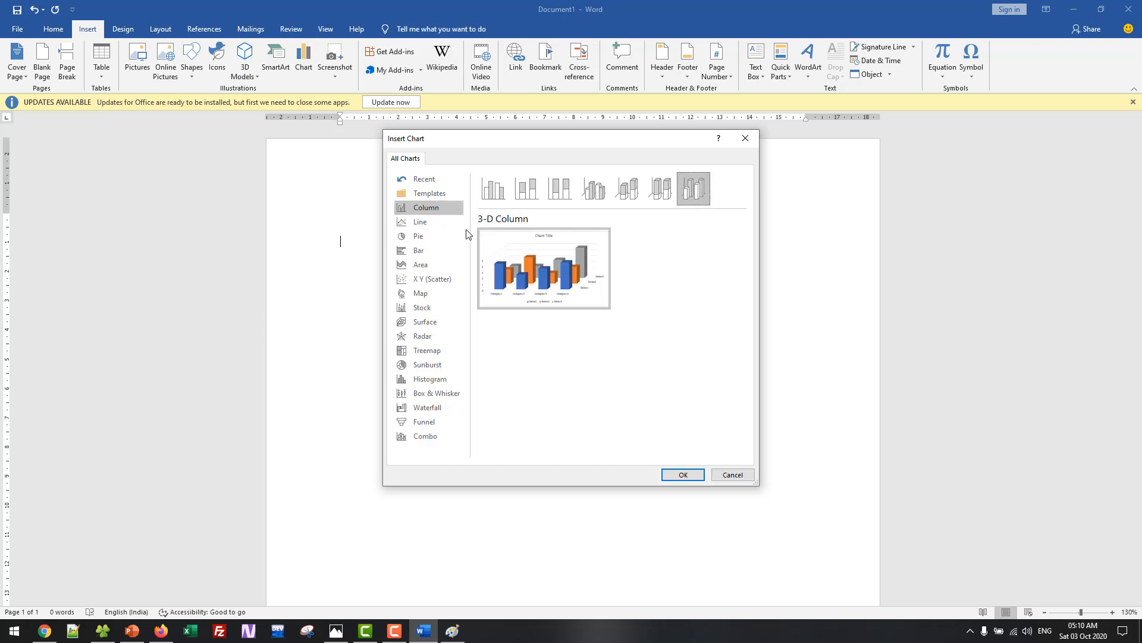
pyautogui.click(446, 222)
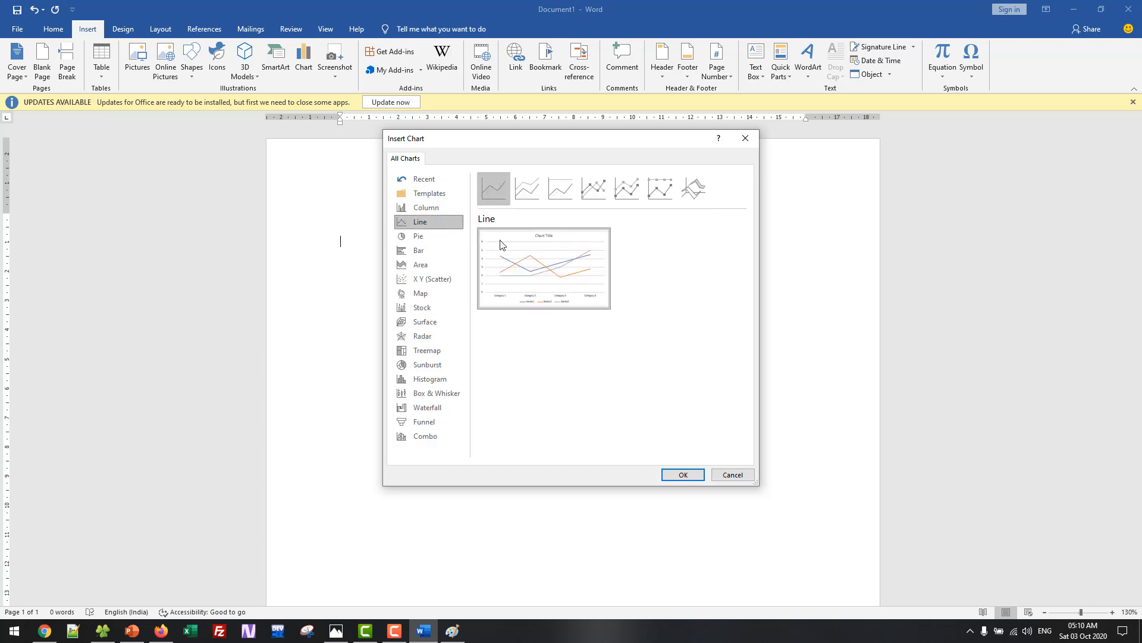
# Compare the 3-D and stacked column variants, and insert a Clustered Column chart into the document
pyautogui.click(428, 209)
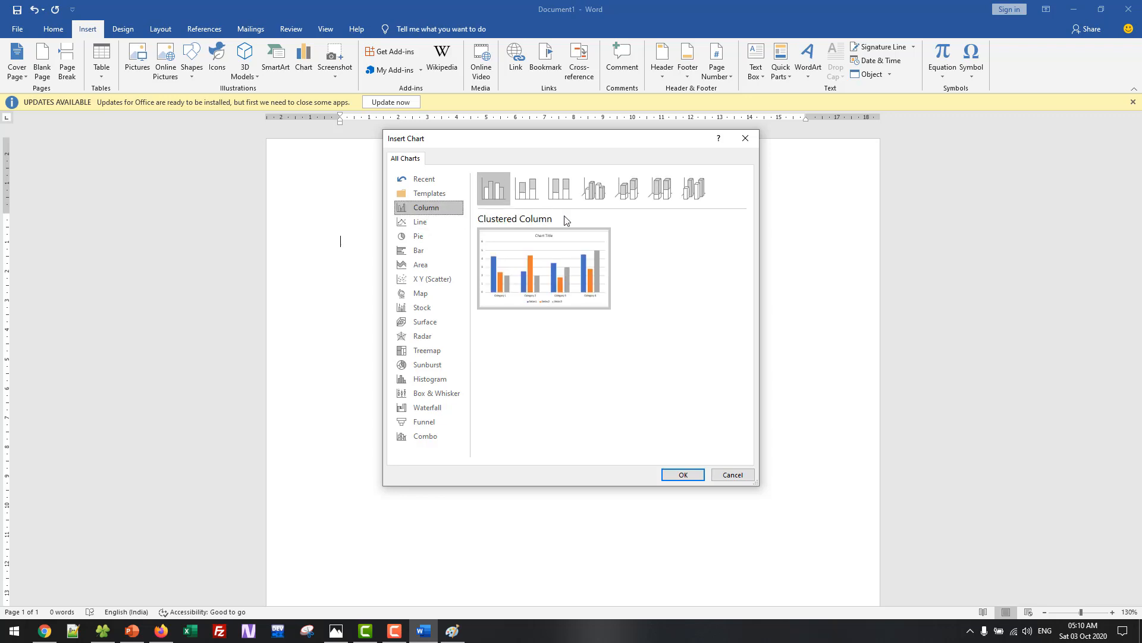
pyautogui.click(594, 189)
pyautogui.click(627, 189)
pyautogui.click(650, 194)
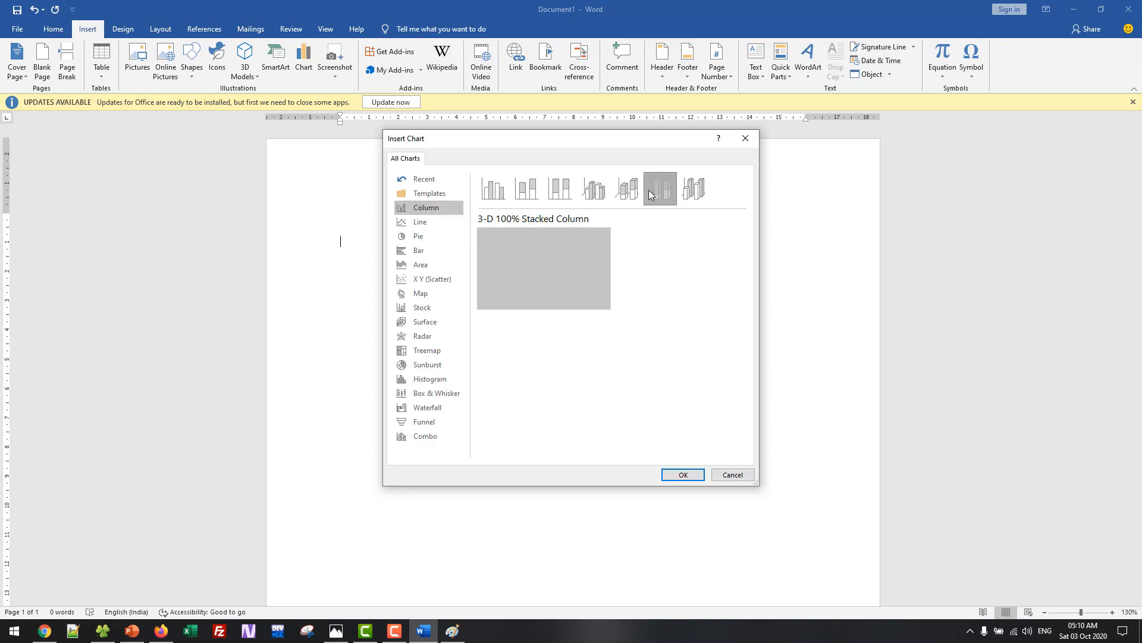
pyautogui.click(694, 190)
pyautogui.click(560, 189)
pyautogui.click(500, 201)
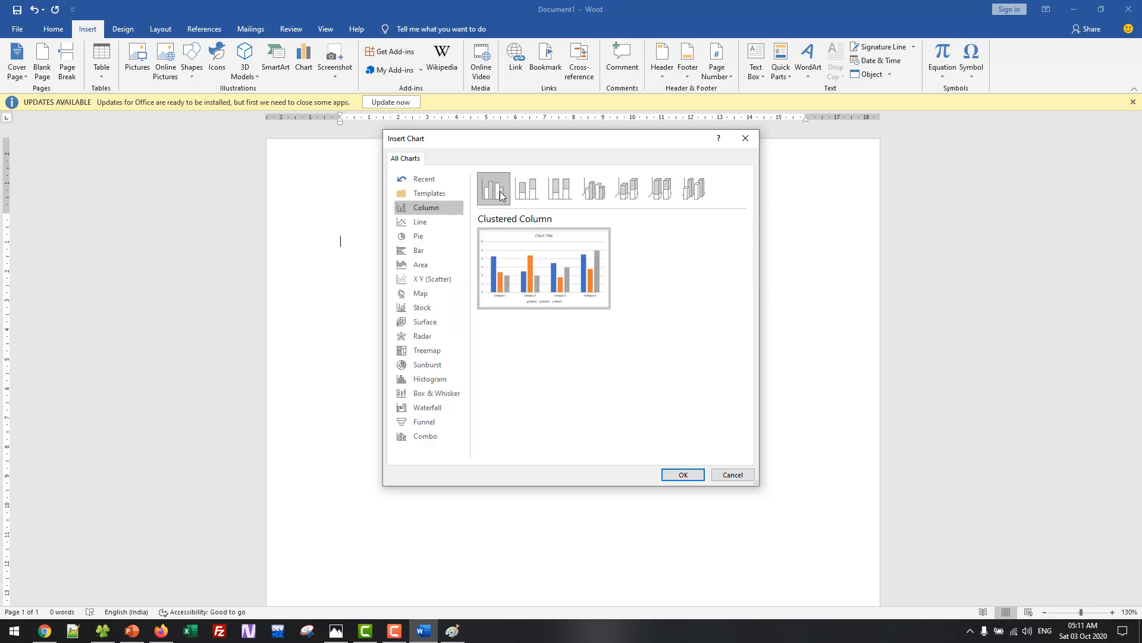
pyautogui.click(686, 476)
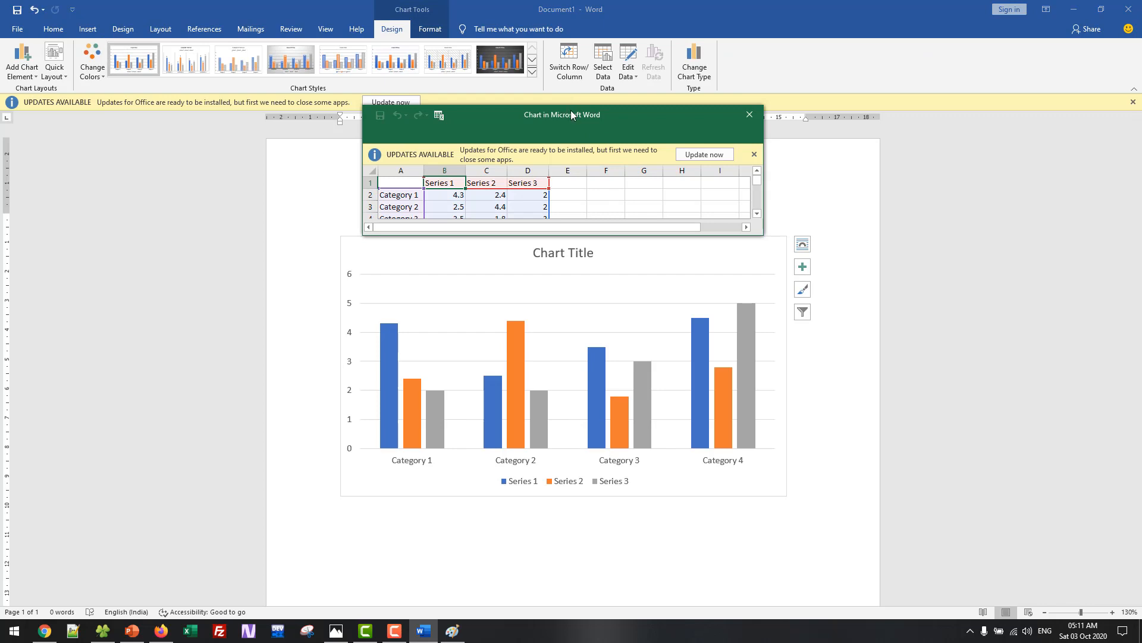
# Move the chart's data sheet window off most of the chart and enlarge it to show all four category rows
pyautogui.moveTo(570, 110); pyautogui.dragTo(900, 152)
pyautogui.moveTo(1054, 273); pyautogui.dragTo(1067, 329)
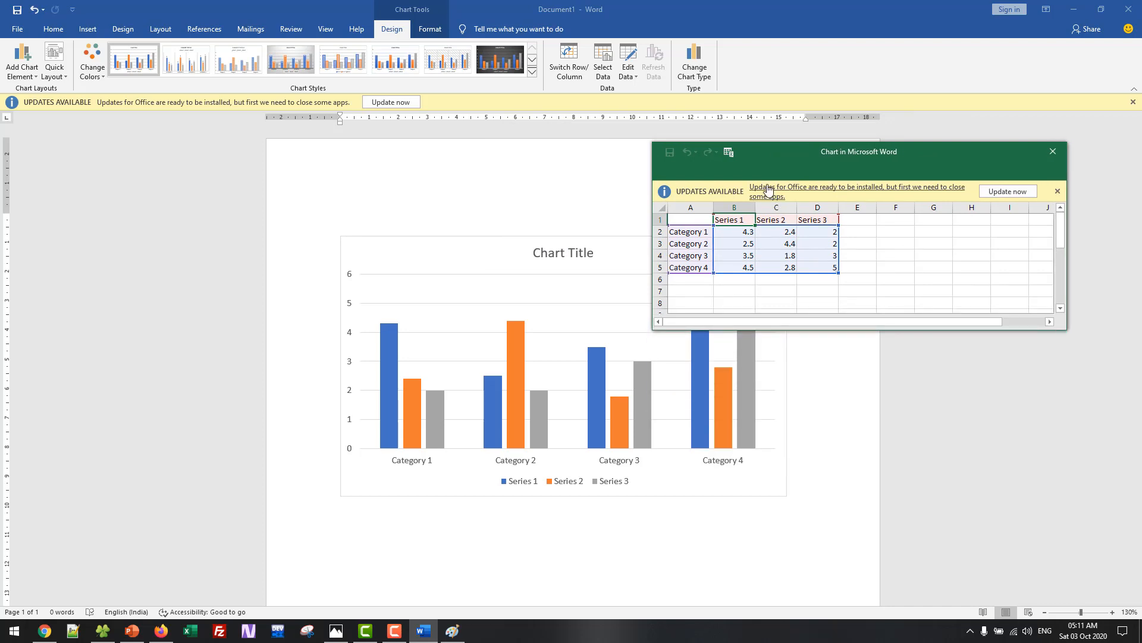
pyautogui.moveTo(759, 158); pyautogui.dragTo(774, 132)
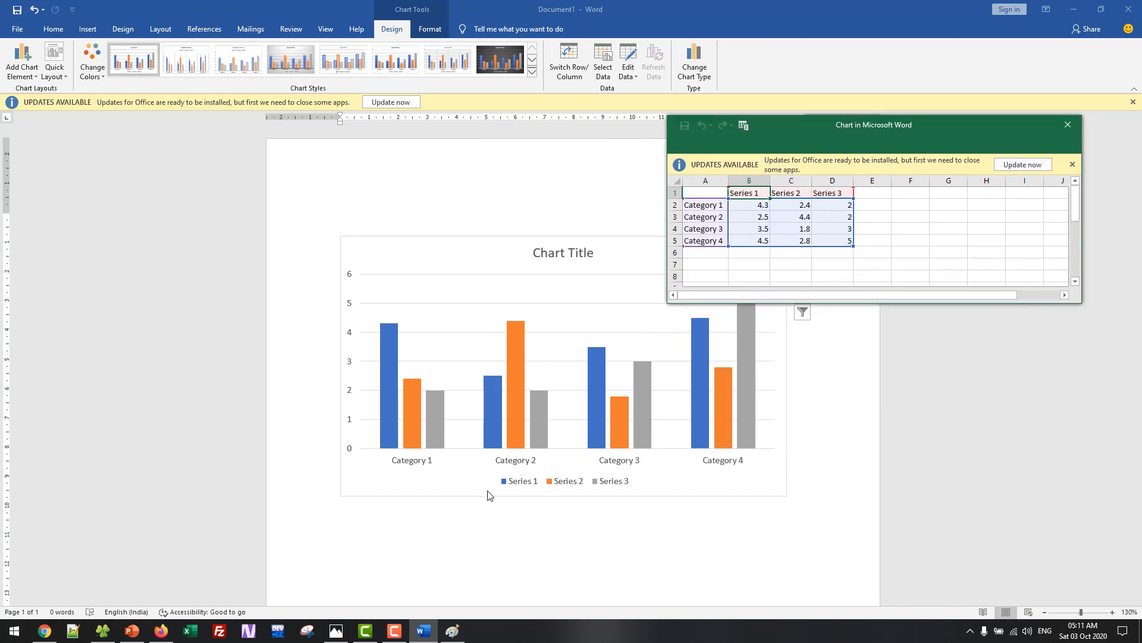
# Rename Category 1 in cell A2 of the chart data as "Apple Price"
pyautogui.click(701, 252)
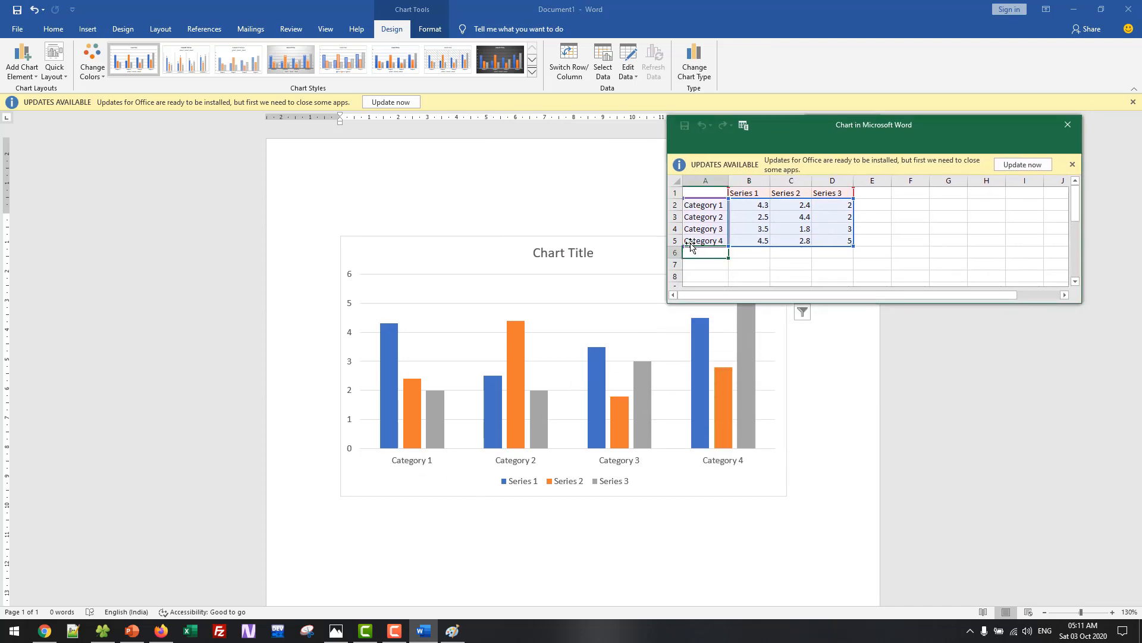
pyautogui.click(701, 205)
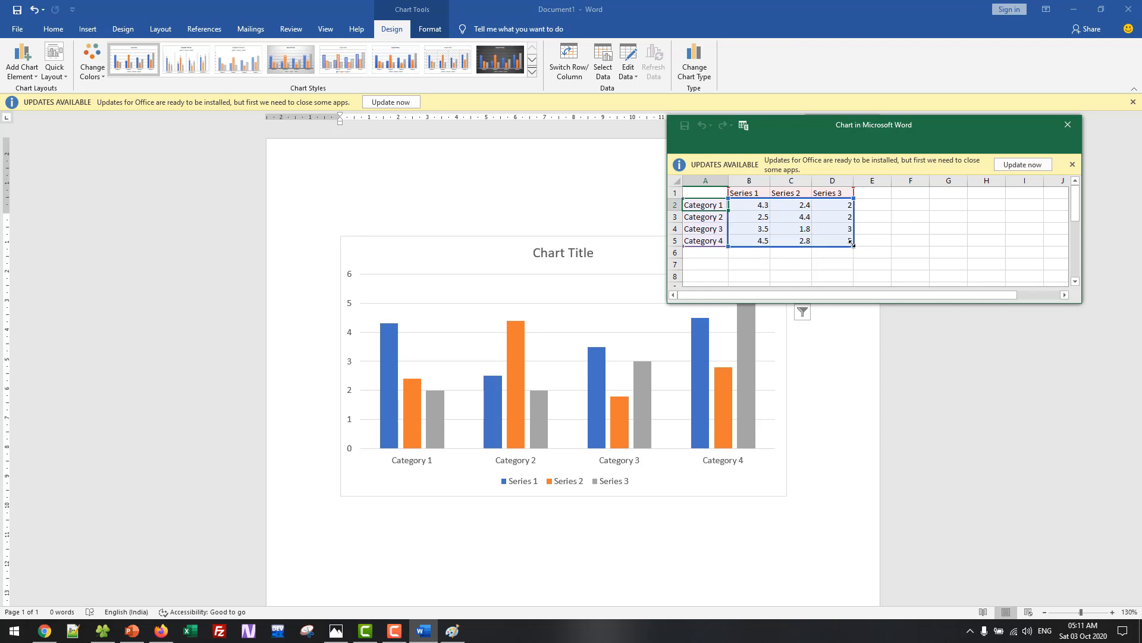
pyautogui.write('Apple')
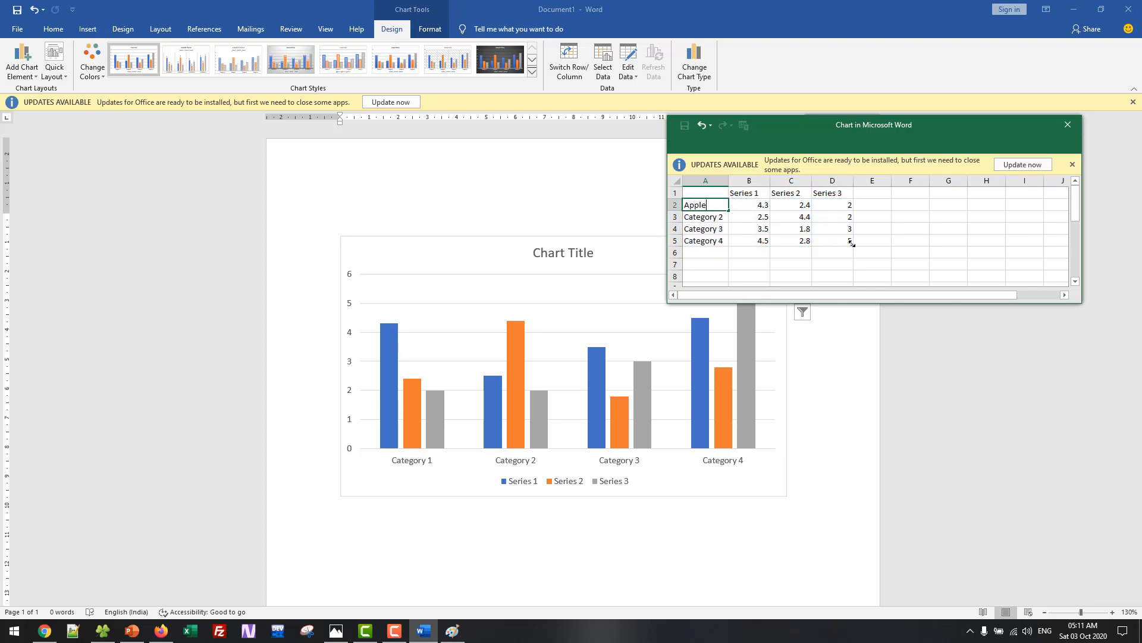
pyautogui.write(' Price')
pyautogui.press('Return')
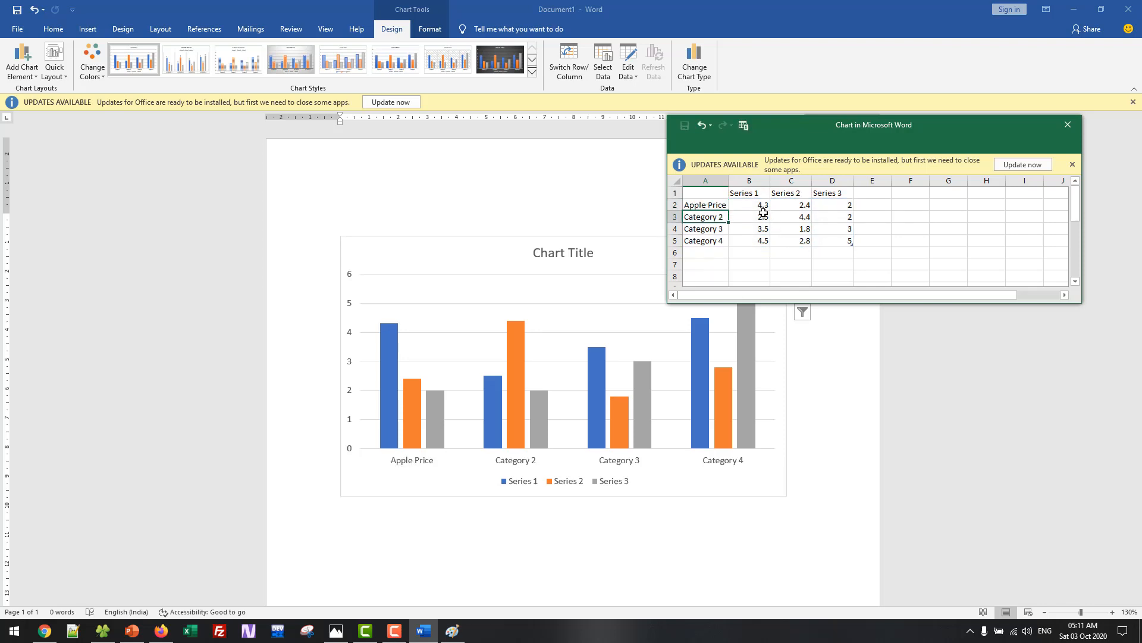
# Rename the first series header in the chart data to OCT and set its Apple Price value to 120
pyautogui.click(740, 194)
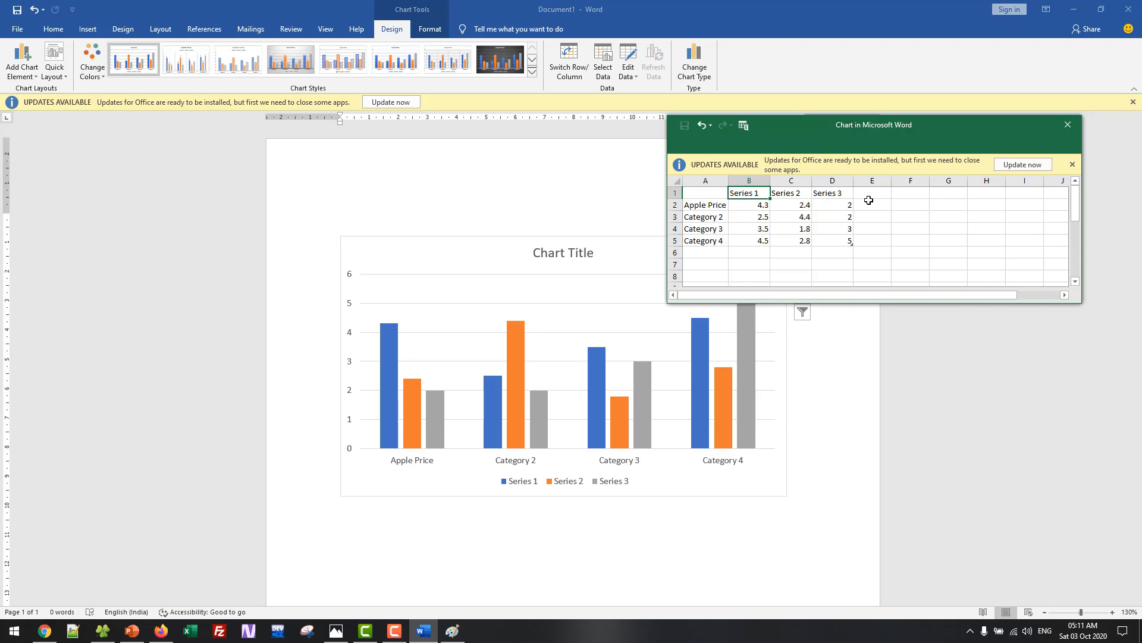
pyautogui.press('Delete')
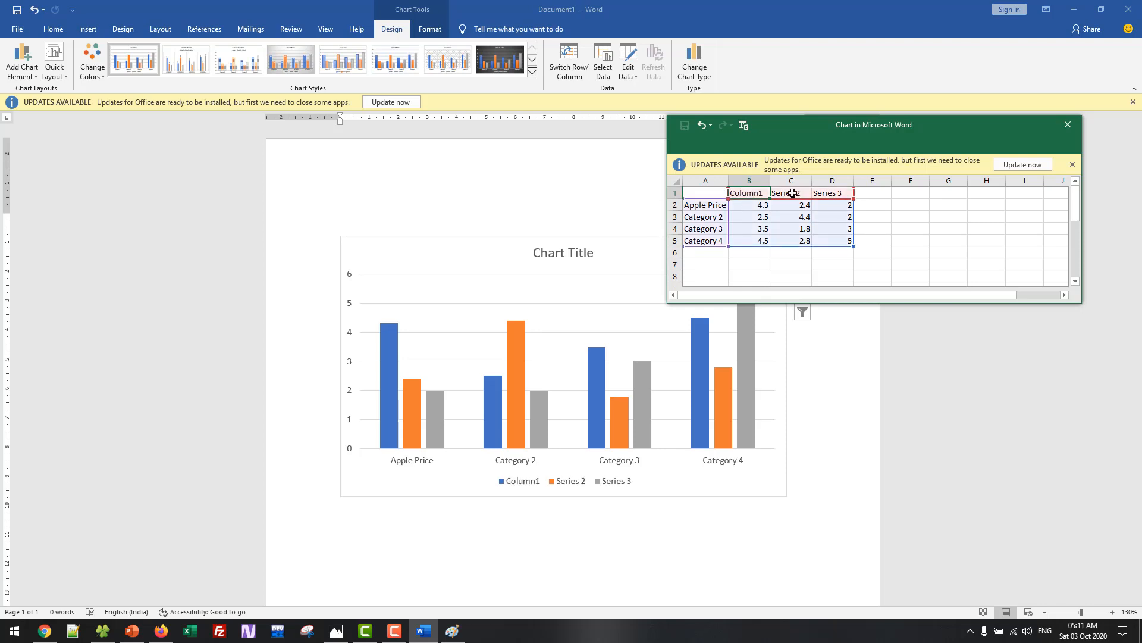
pyautogui.write('OCT')
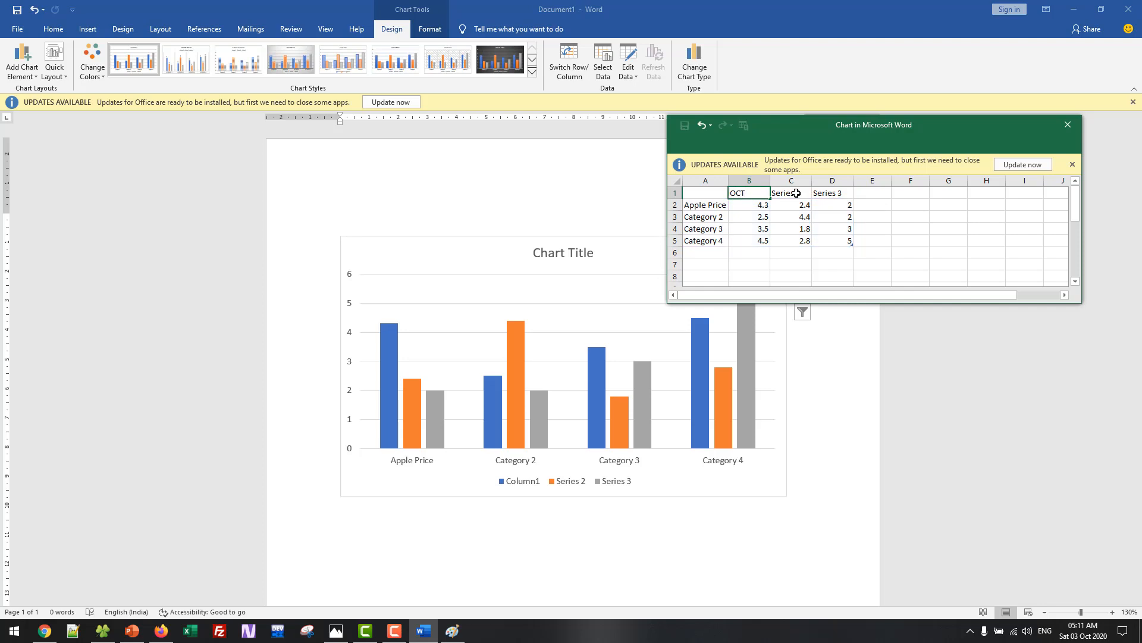
pyautogui.press('Return')
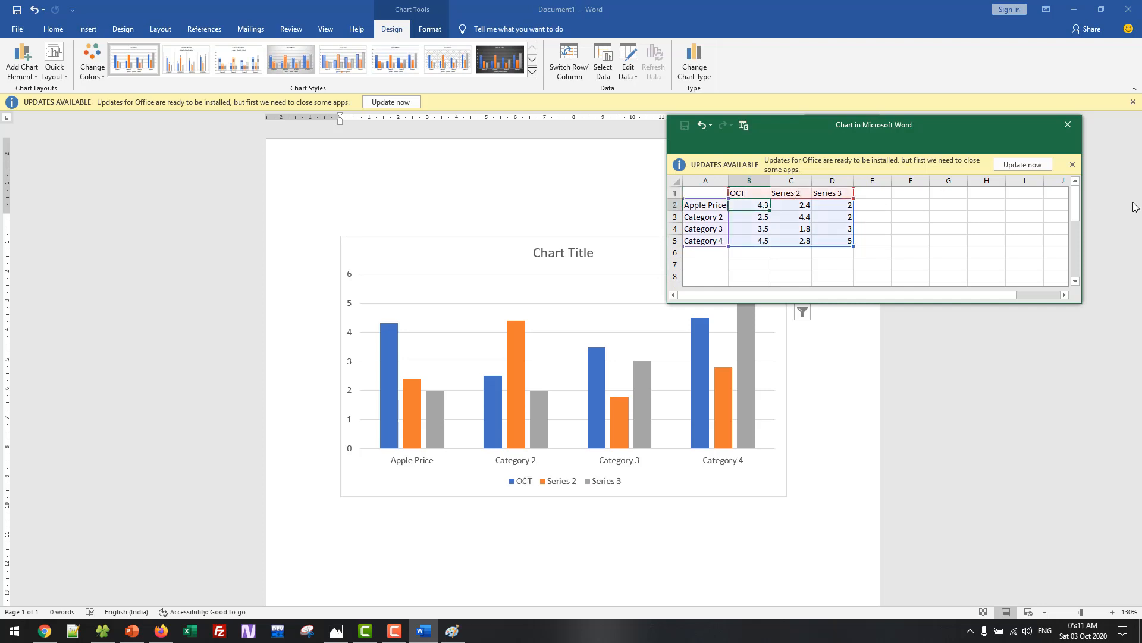
pyautogui.write('120')
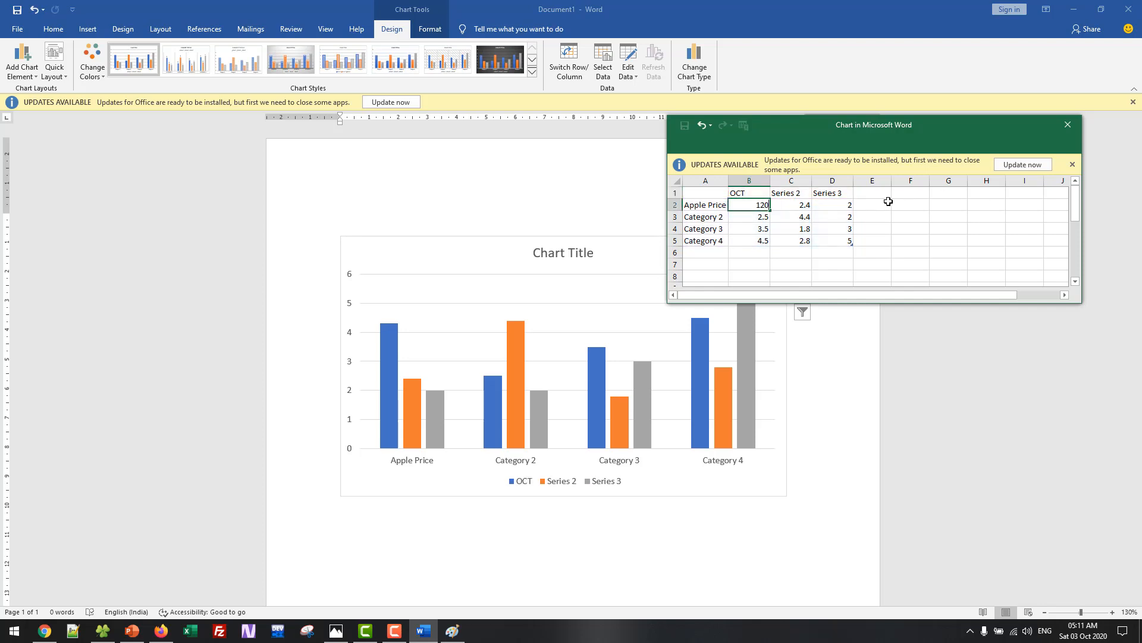
# Rename the Series 2 header to Sept and set its Apple Price value to 150
pyautogui.click(793, 192)
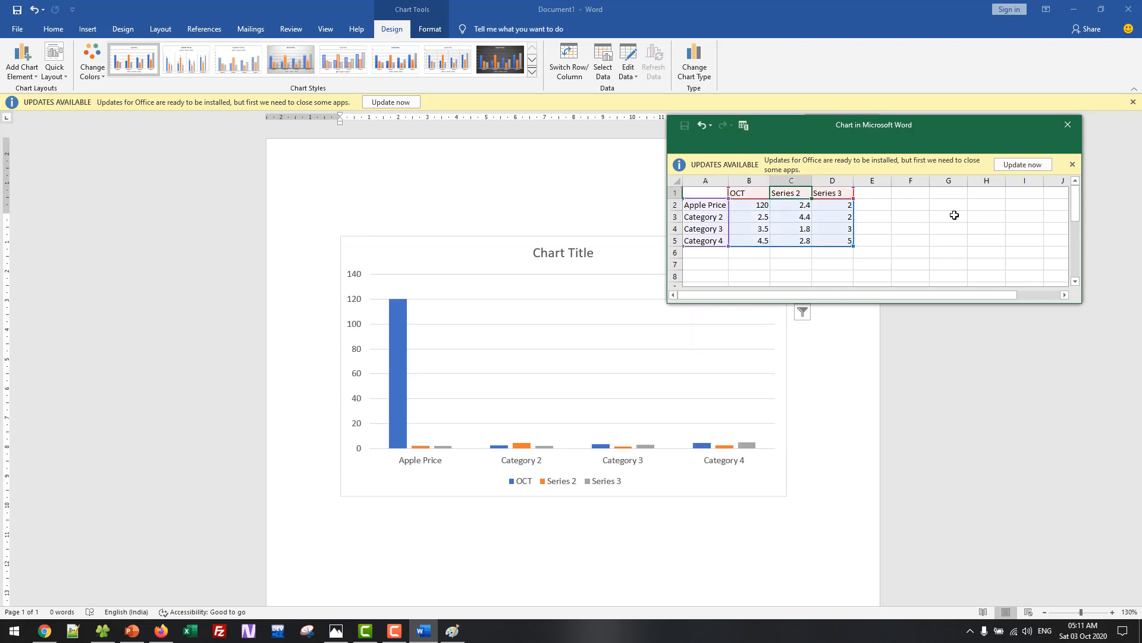
pyautogui.write('Sept')
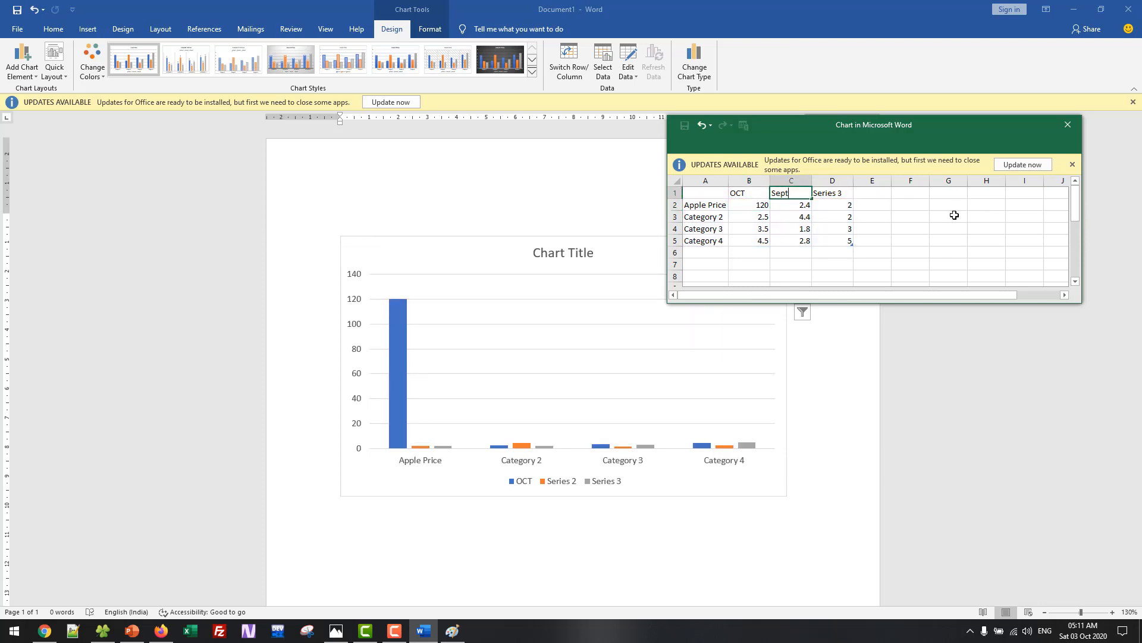
pyautogui.press('Return')
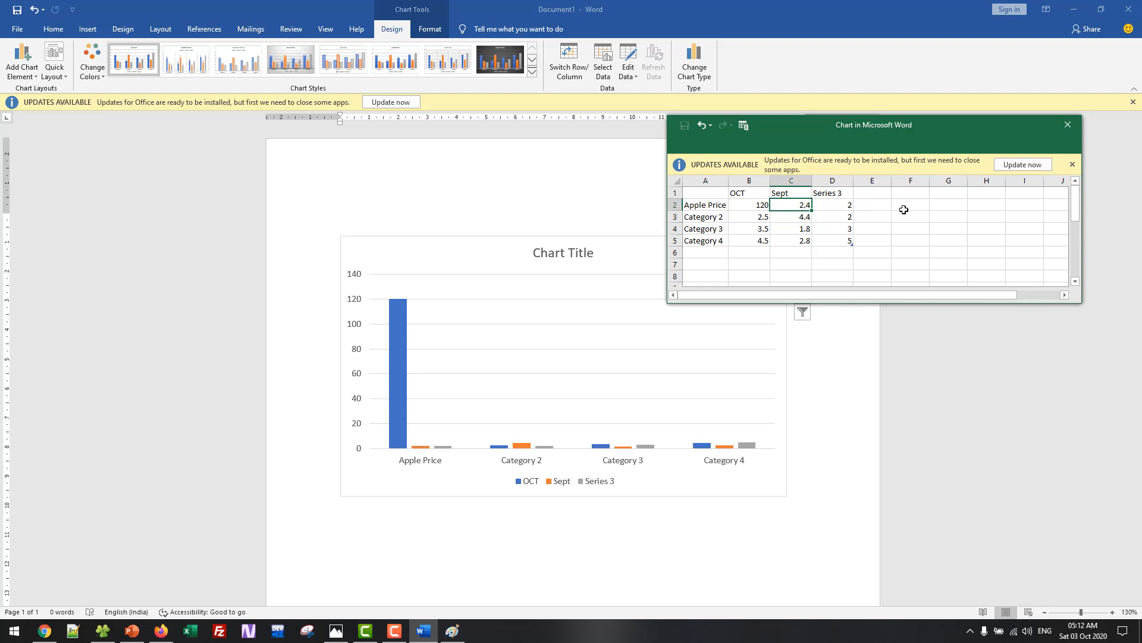
pyautogui.write('150')
# Rename the Series 3 header to Aug and set its Apple Price value to 250
pyautogui.click(822, 192)
pyautogui.write('A')
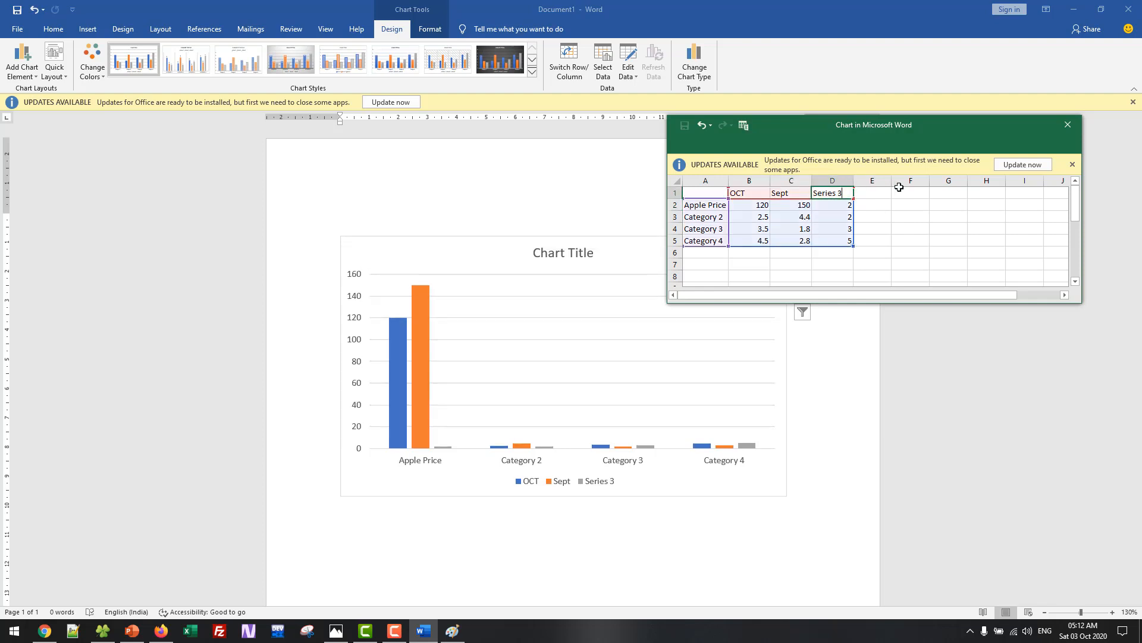
pyautogui.write('ug')
pyautogui.click(846, 203)
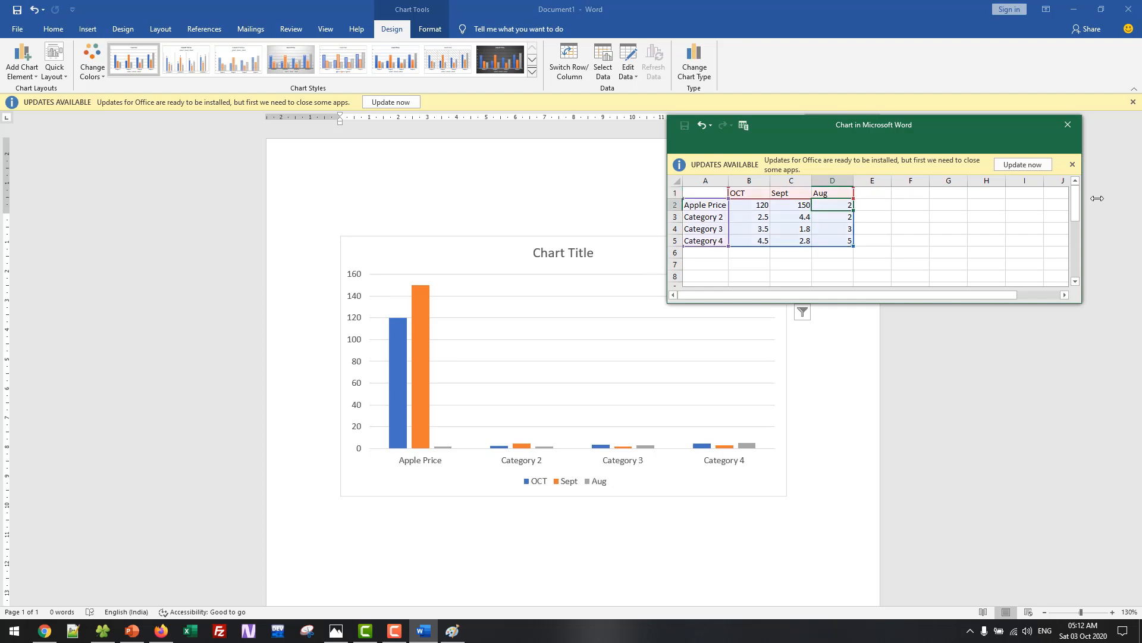
pyautogui.write('250')
pyautogui.press('Return')
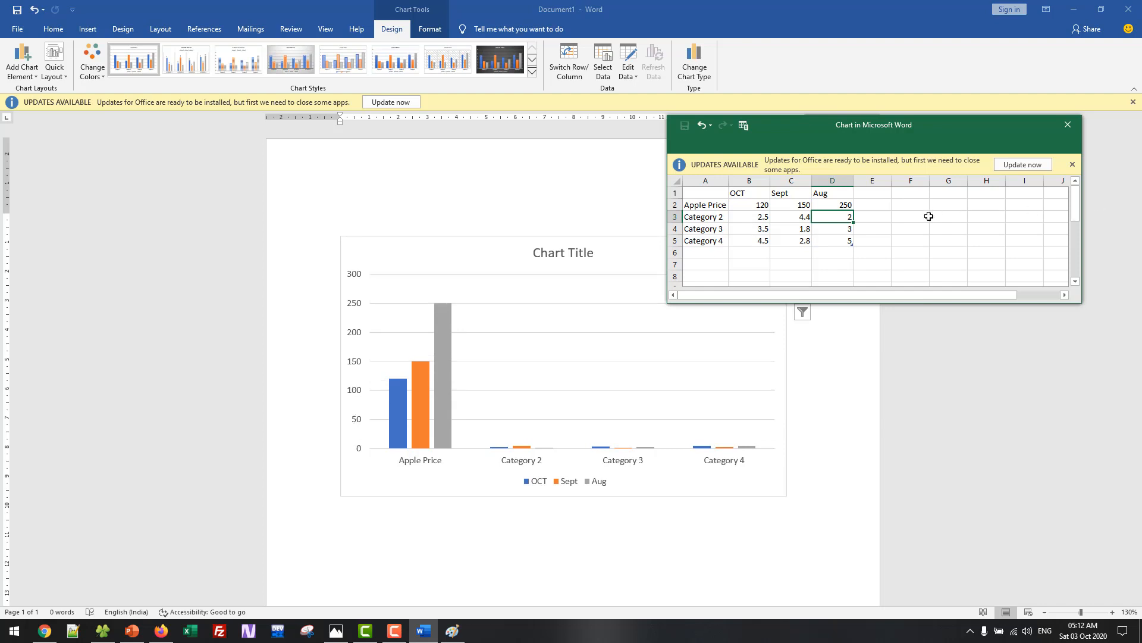
pyautogui.click(714, 206)
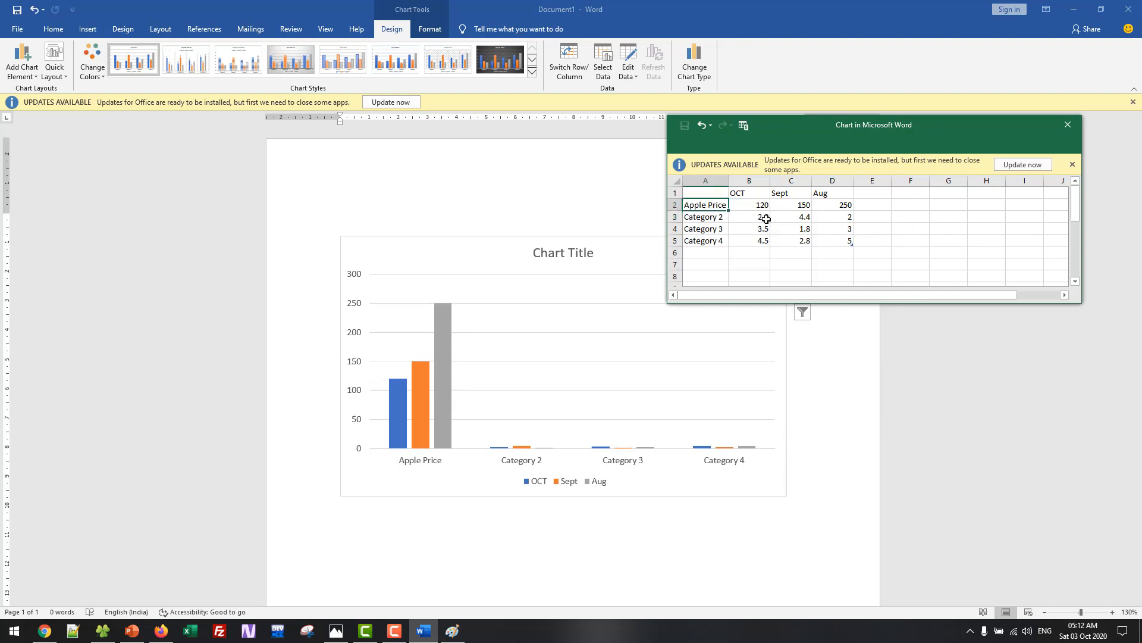
# Replace the chart title with "Prices Of Fruits for Last 3 Months"
pyautogui.doubleClick(576, 254)
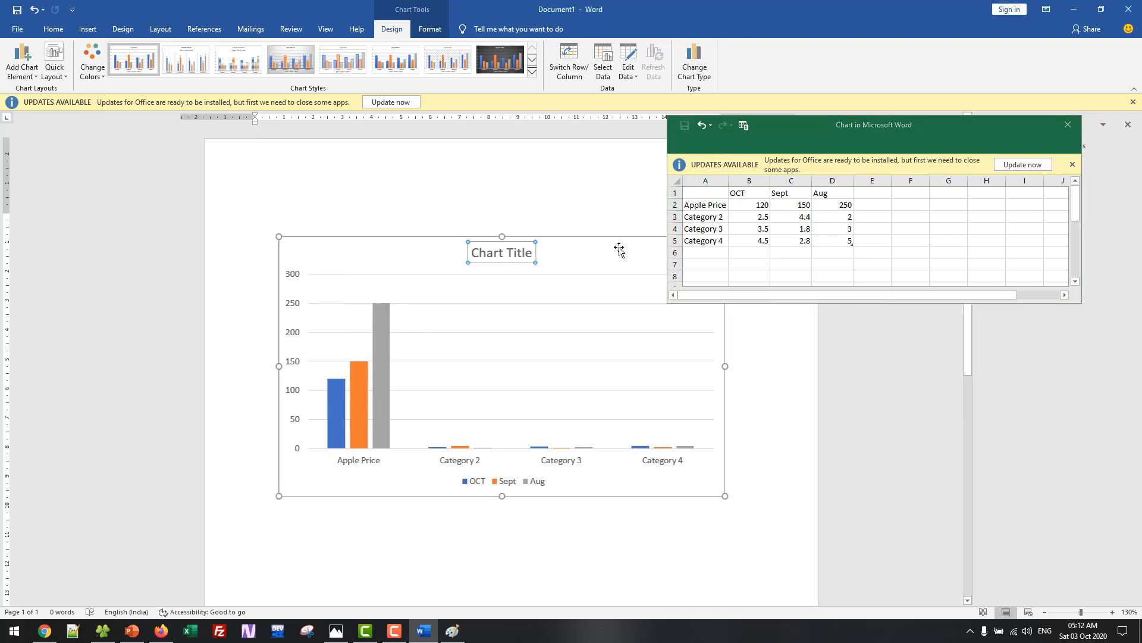
pyautogui.click(465, 254)
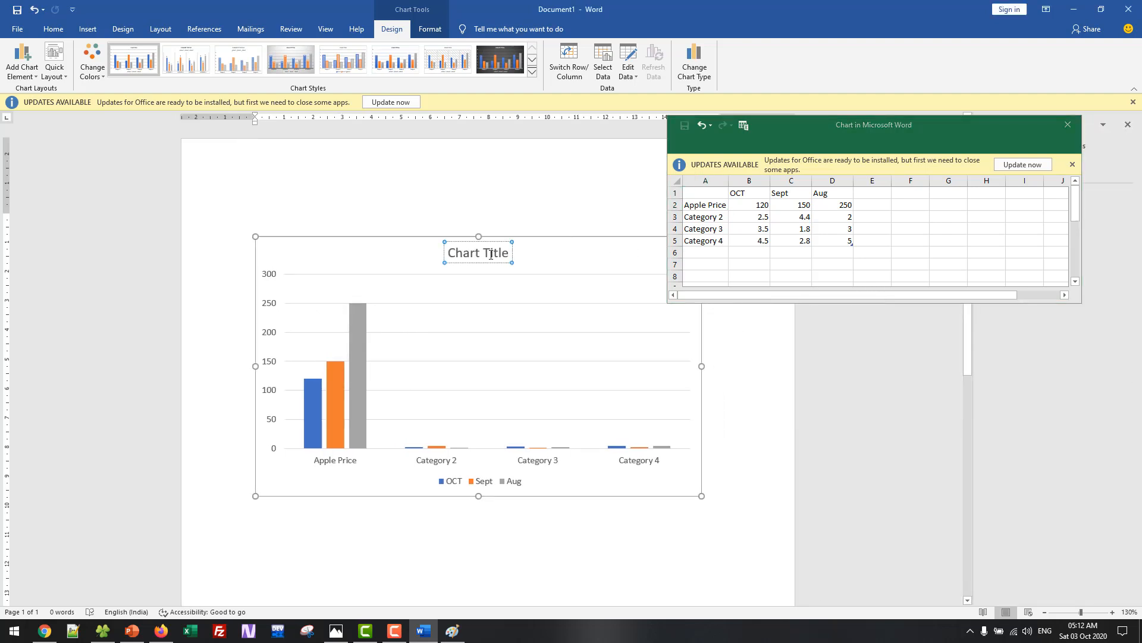
pyautogui.tripleClick(491, 254)
pyautogui.write('Price')
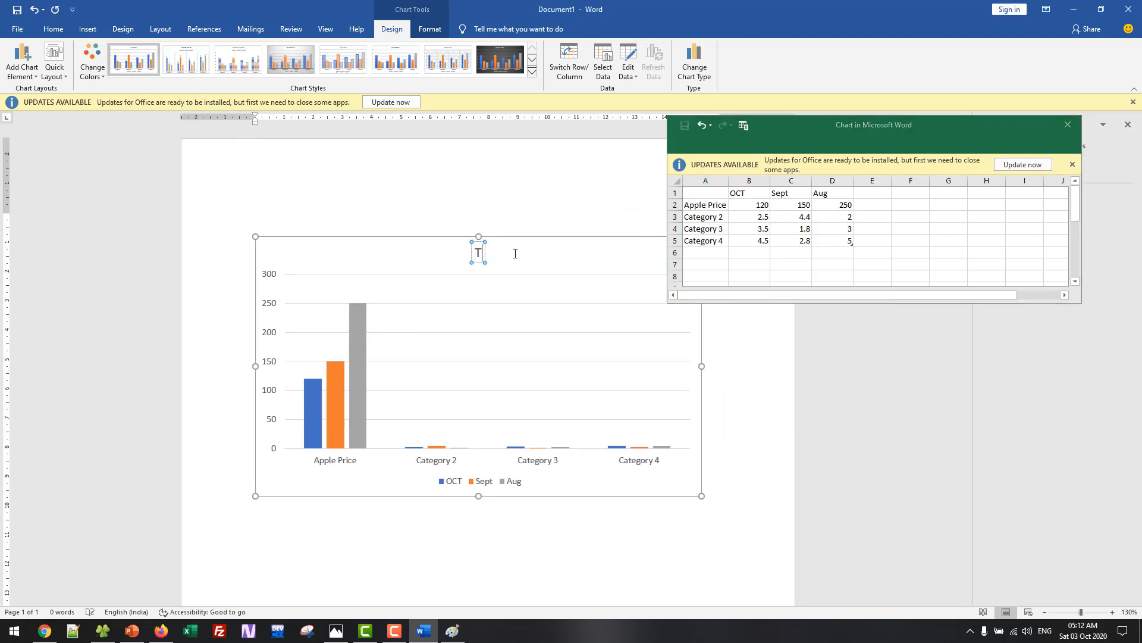
pyautogui.write('s Of')
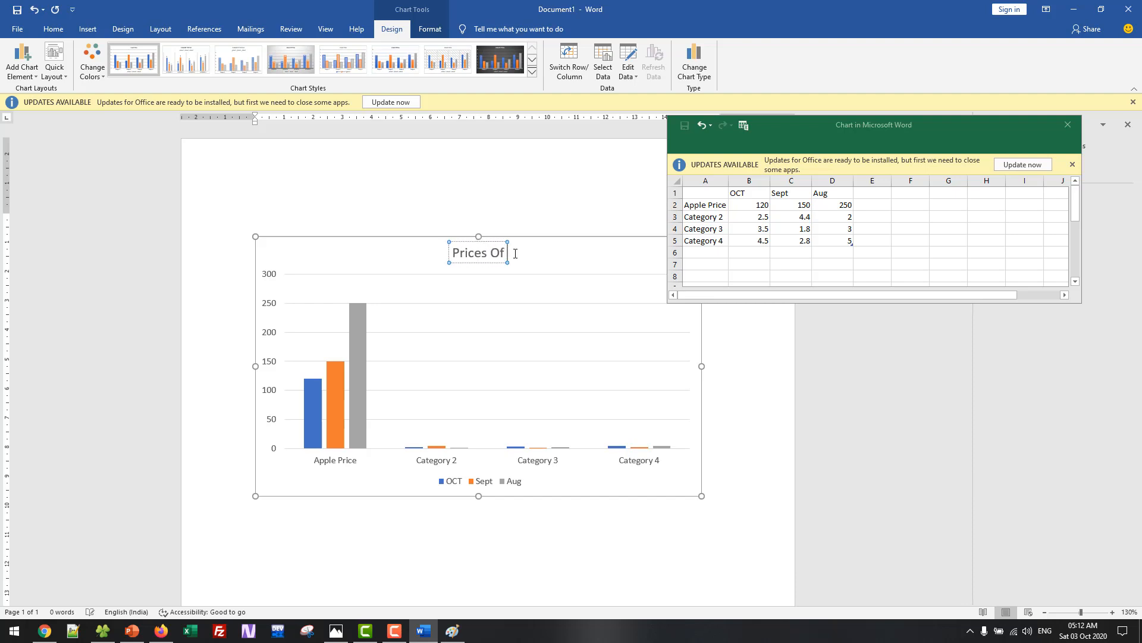
pyautogui.write(' Fruits for')
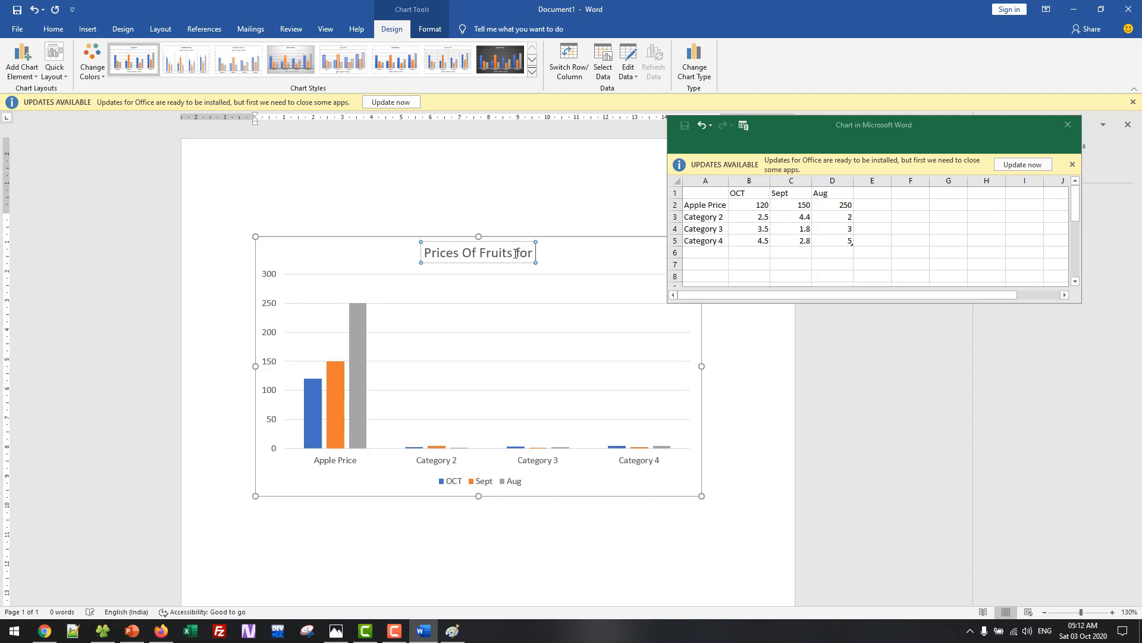
pyautogui.write(' Last')
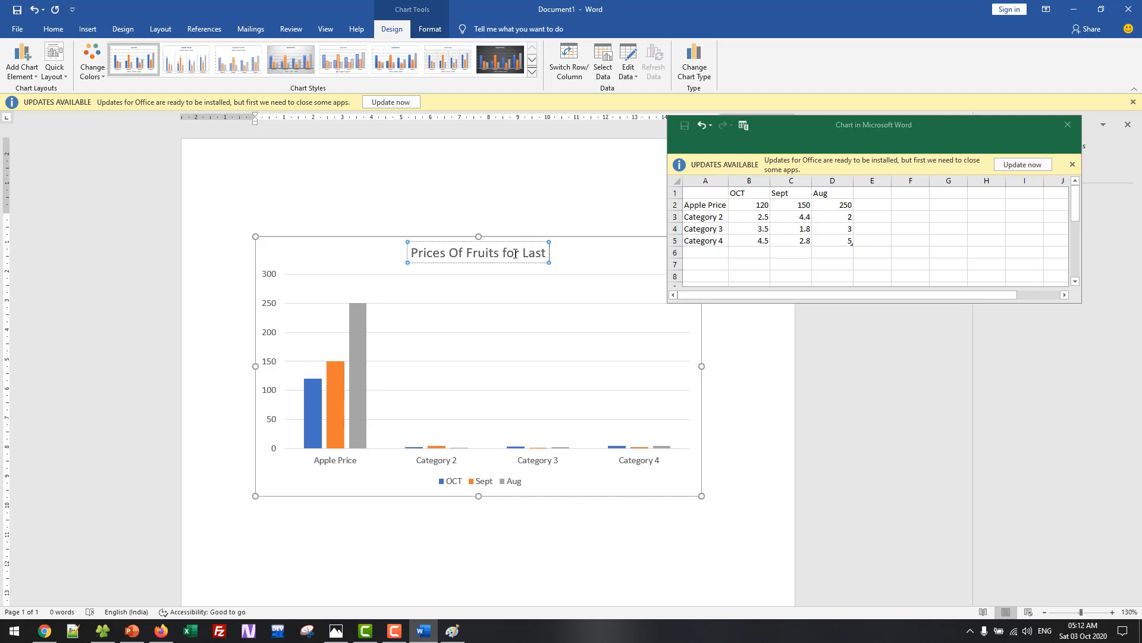
pyautogui.write(' 3 Months')
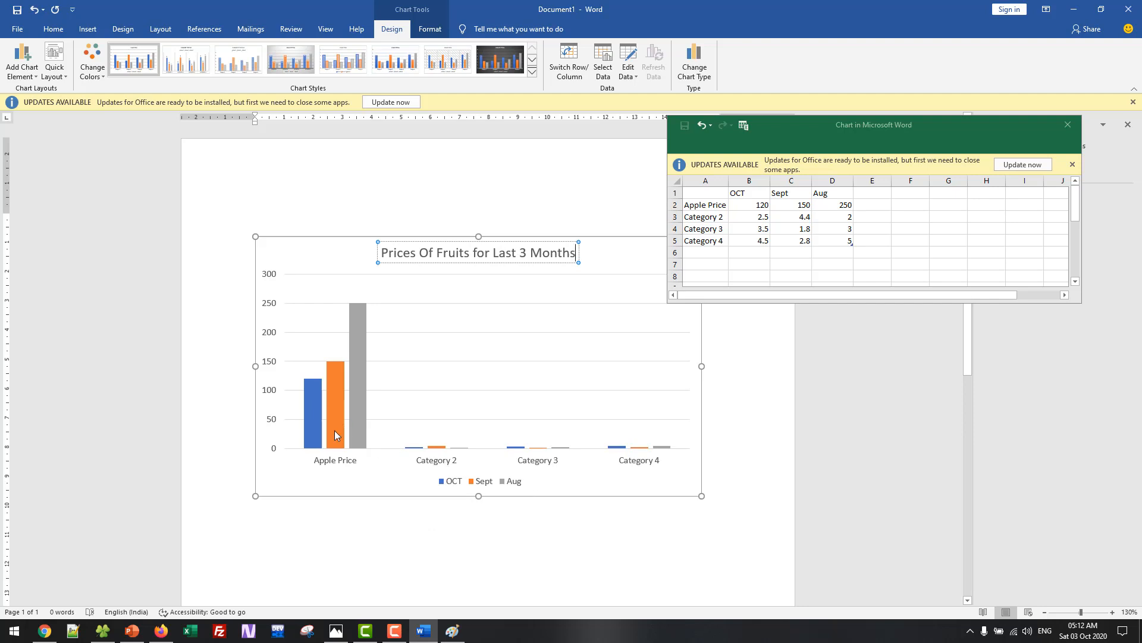
# Clear the Category 3 and Category 4 rows from the chart data
pyautogui.moveTo(330, 434)
pyautogui.click(699, 252)
pyautogui.click(675, 232)
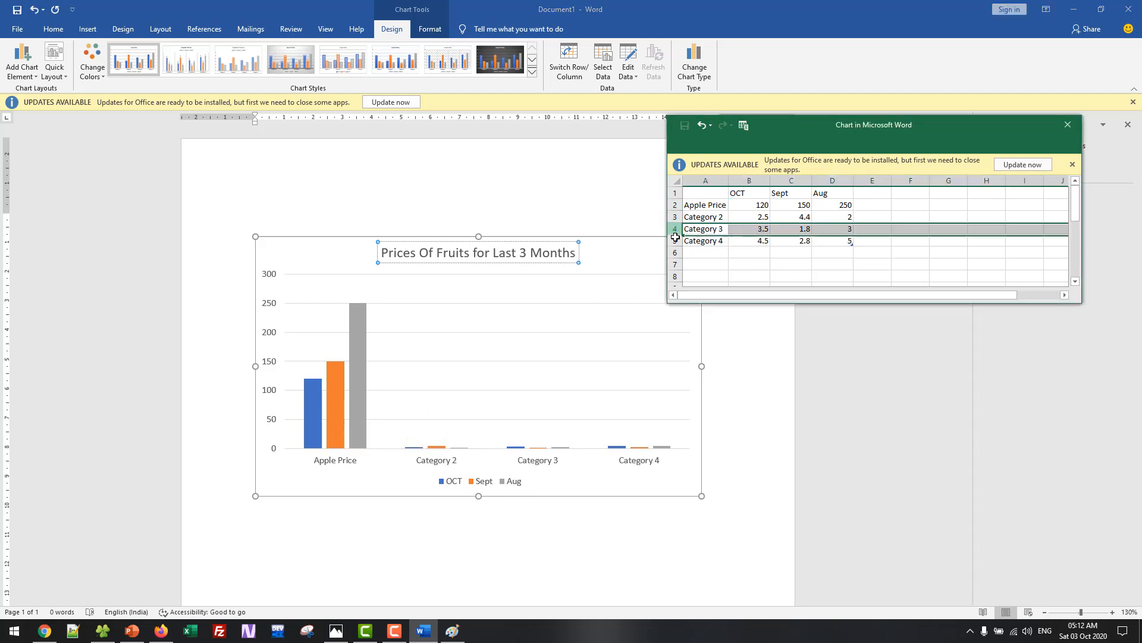
pyautogui.moveTo(675, 237); pyautogui.dragTo(669, 245)
pyautogui.press('Delete')
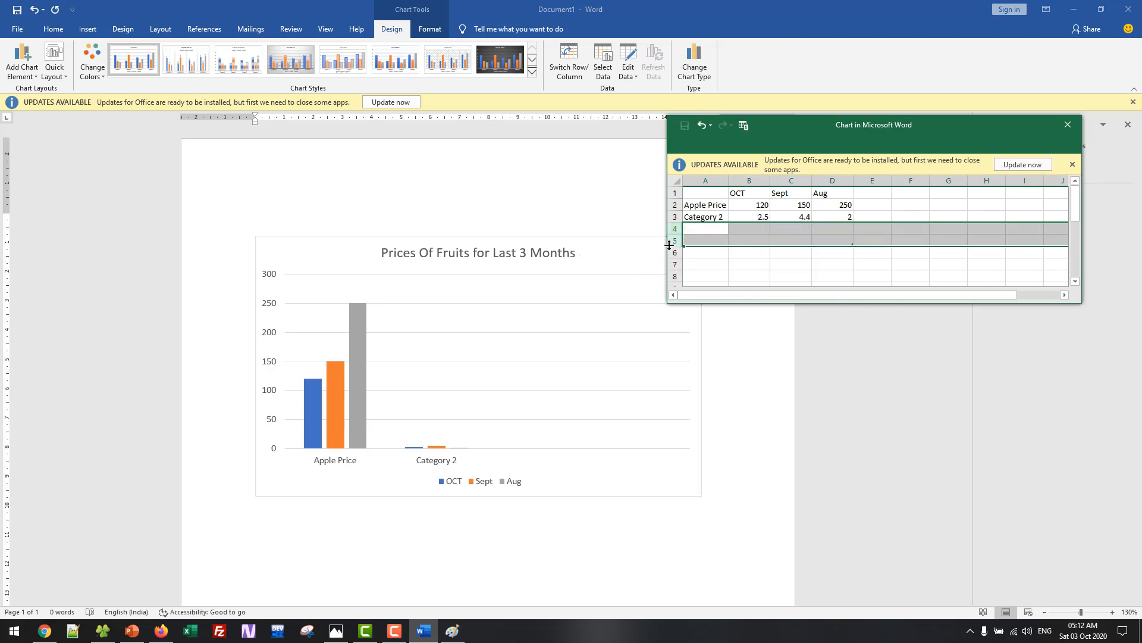
# Rename Category 2 to Guava and enter its values as 250 for OCT, 150 for Sept and 300 for Aug
pyautogui.click(714, 217)
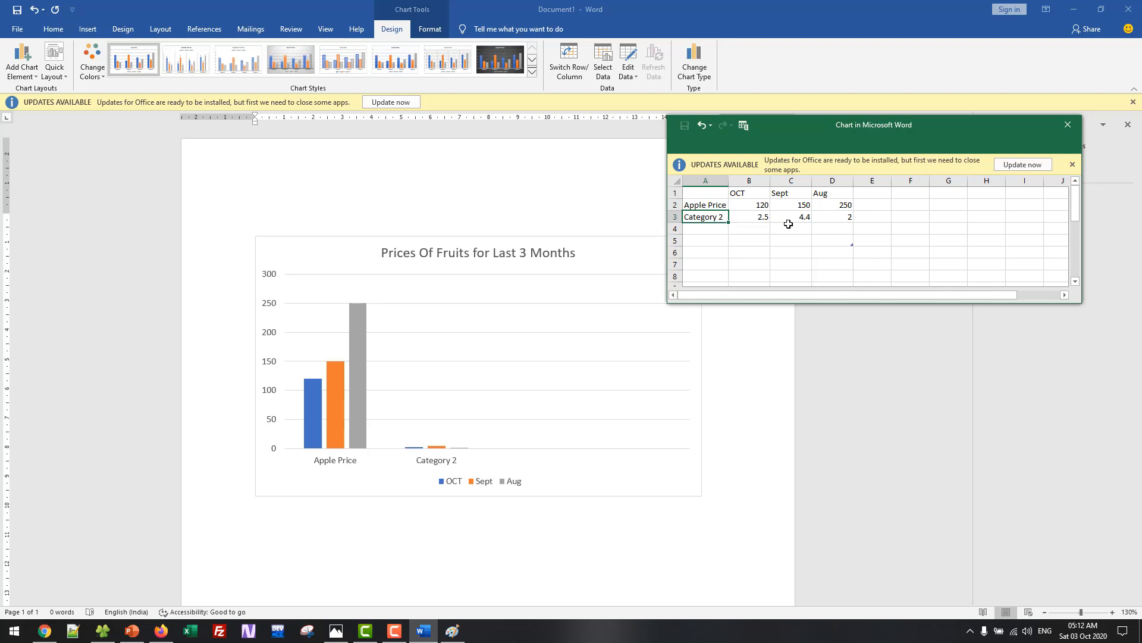
pyautogui.write('Guava')
pyautogui.press('Tab')
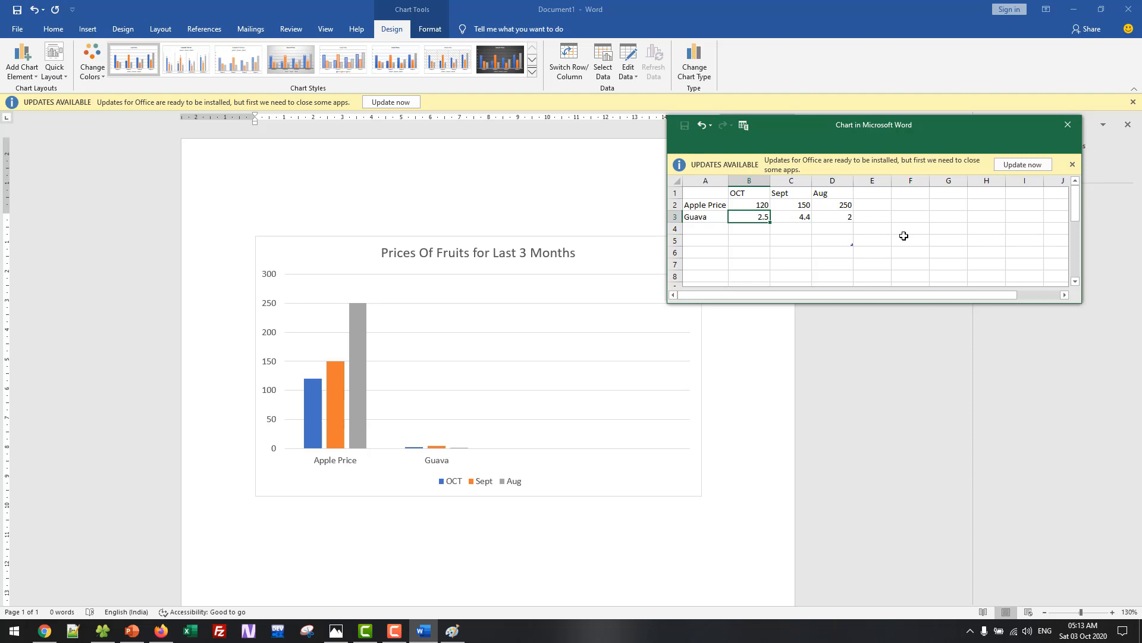
pyautogui.write('250')
pyautogui.press('Tab')
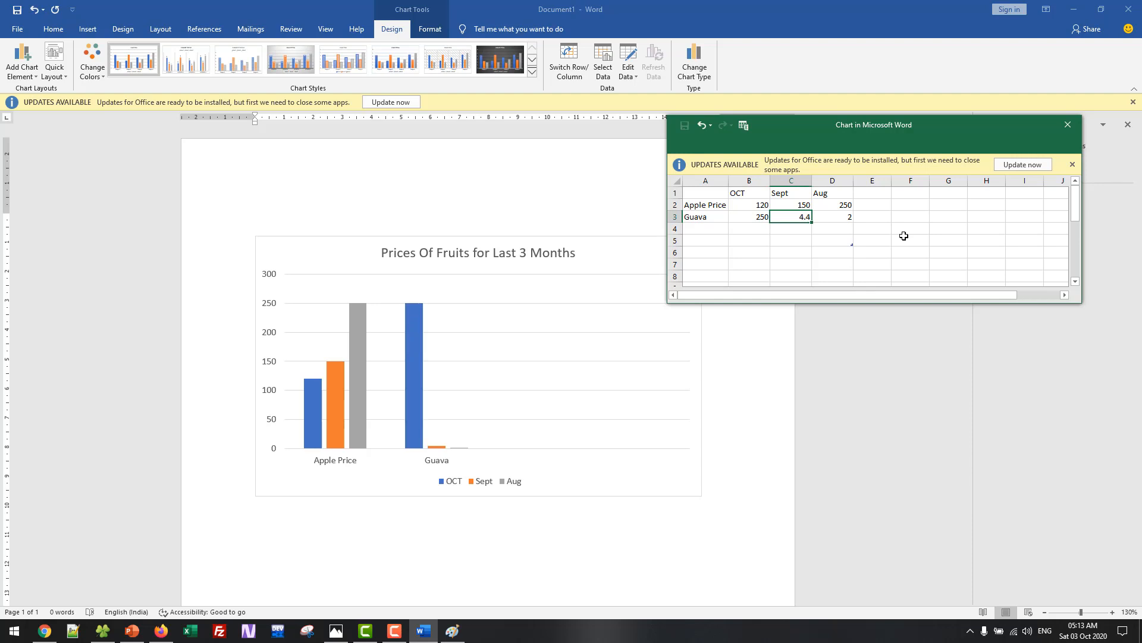
pyautogui.write('150')
pyautogui.press('Tab')
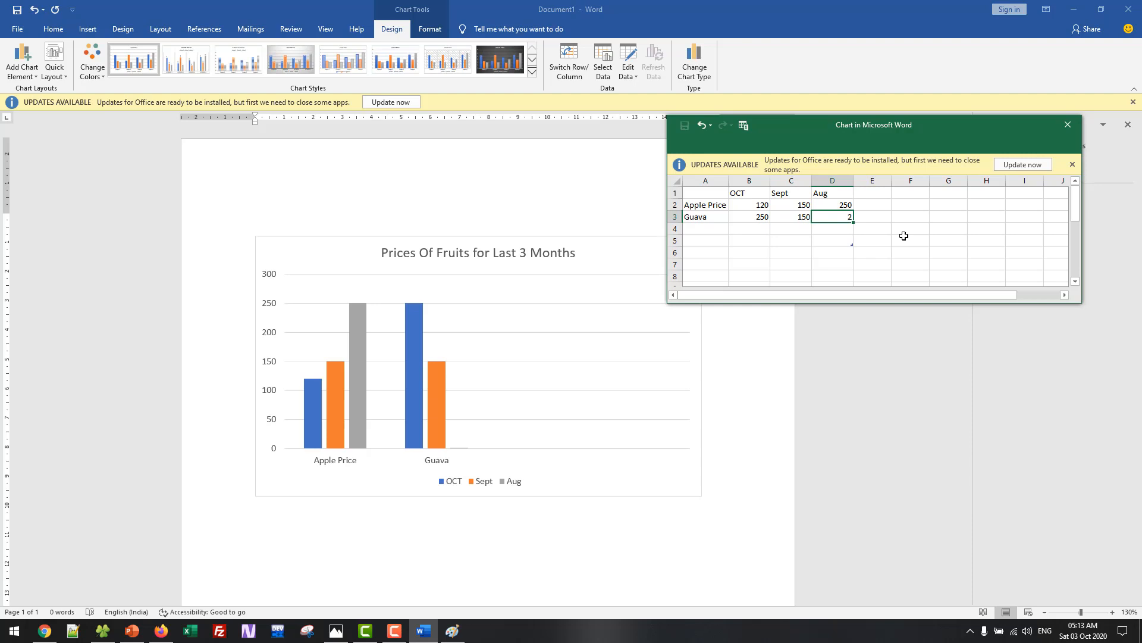
pyautogui.press('Return')
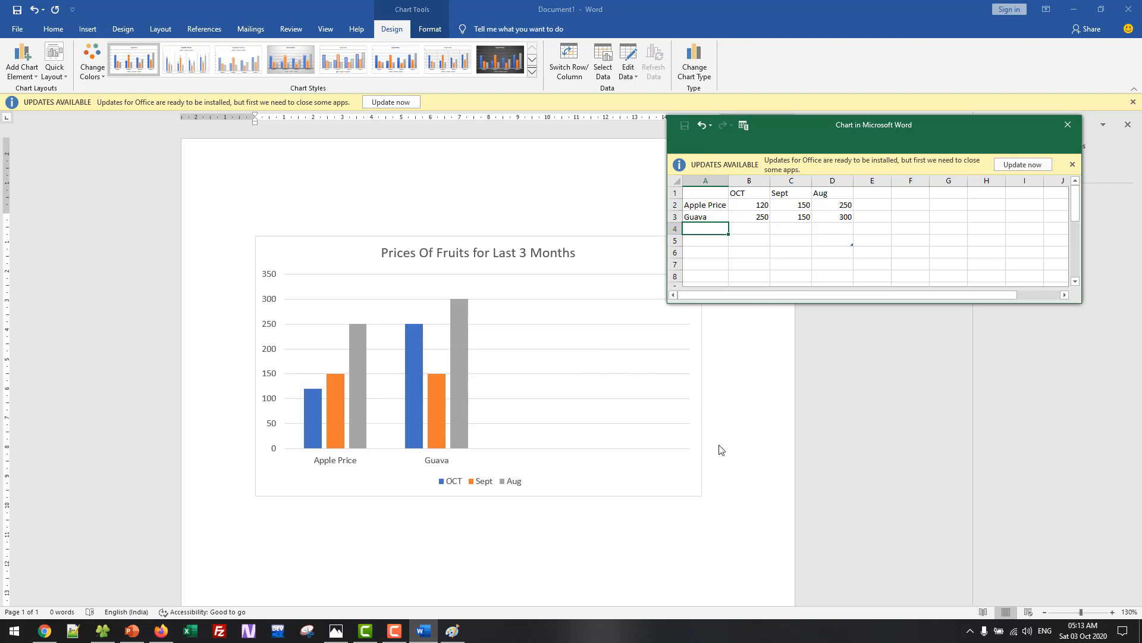
# Close the chart's data sheet and return to the document text above the chart
pyautogui.moveTo(1005, 133); pyautogui.dragTo(946, 165)
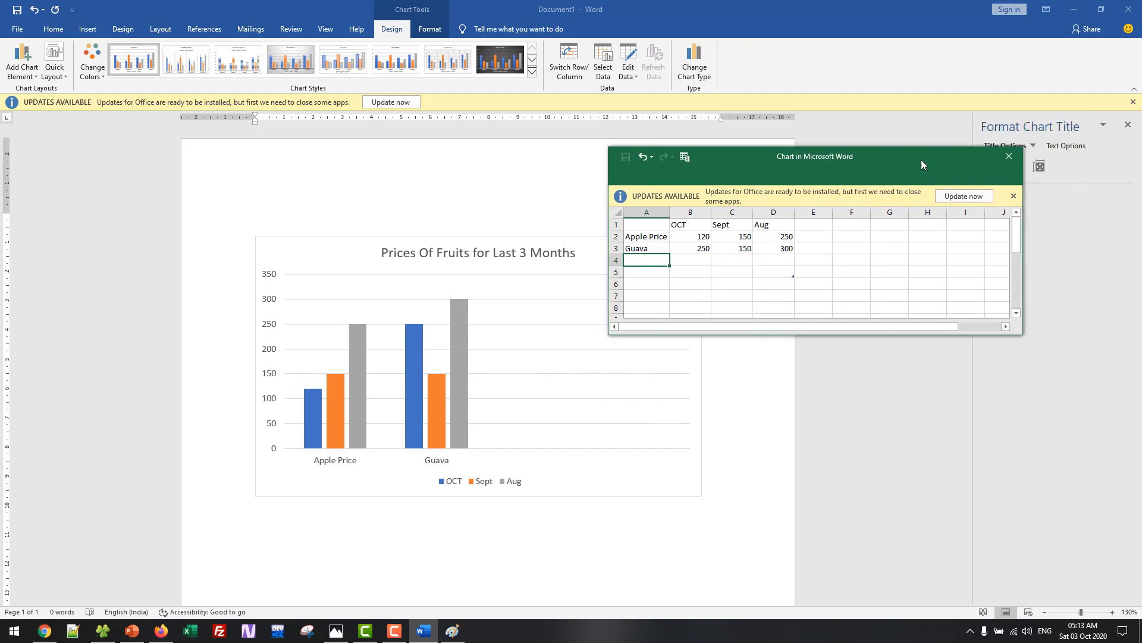
pyautogui.click(1010, 158)
pyautogui.click(421, 212)
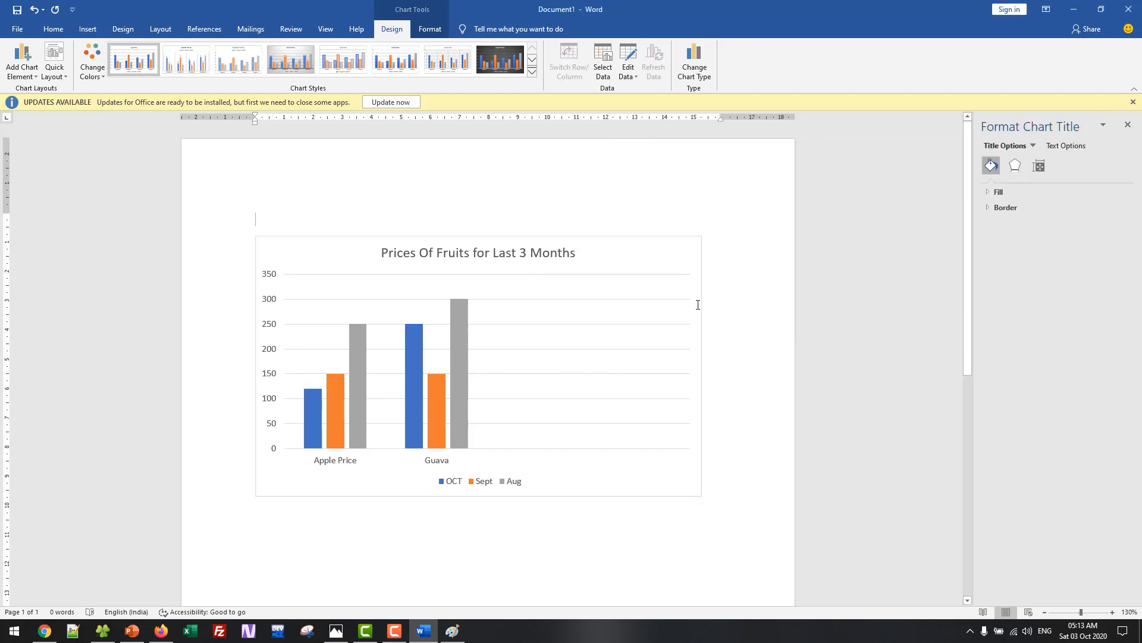
# Narrow the fruit price chart from its right edge to about 14 cm wide
pyautogui.click(699, 369)
pyautogui.click(700, 367)
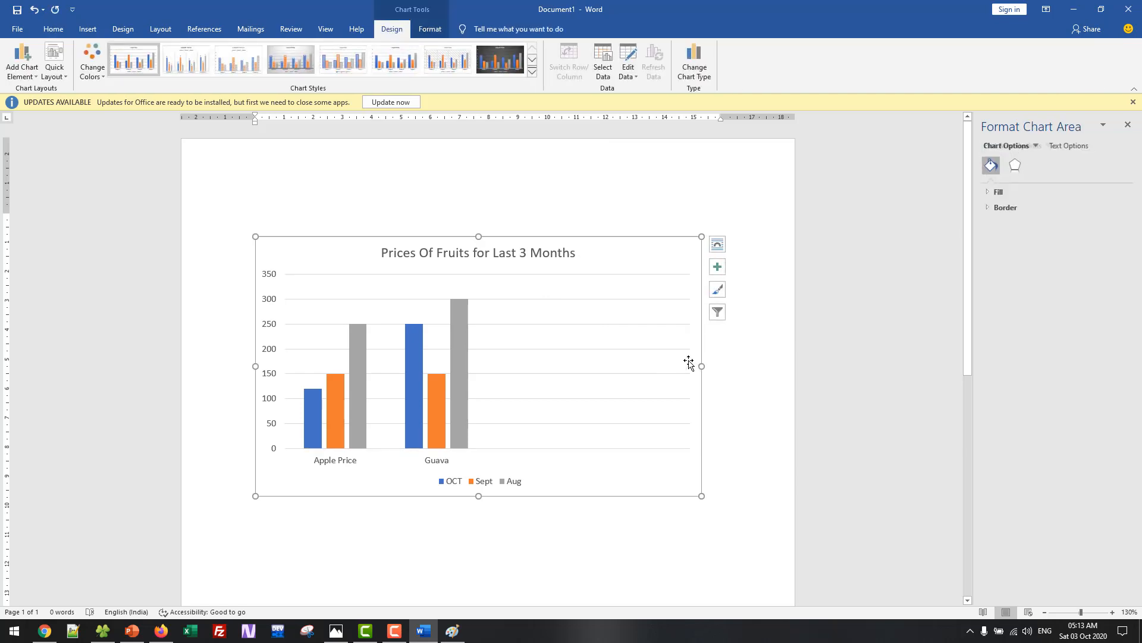
pyautogui.moveTo(700, 366); pyautogui.dragTo(665, 366)
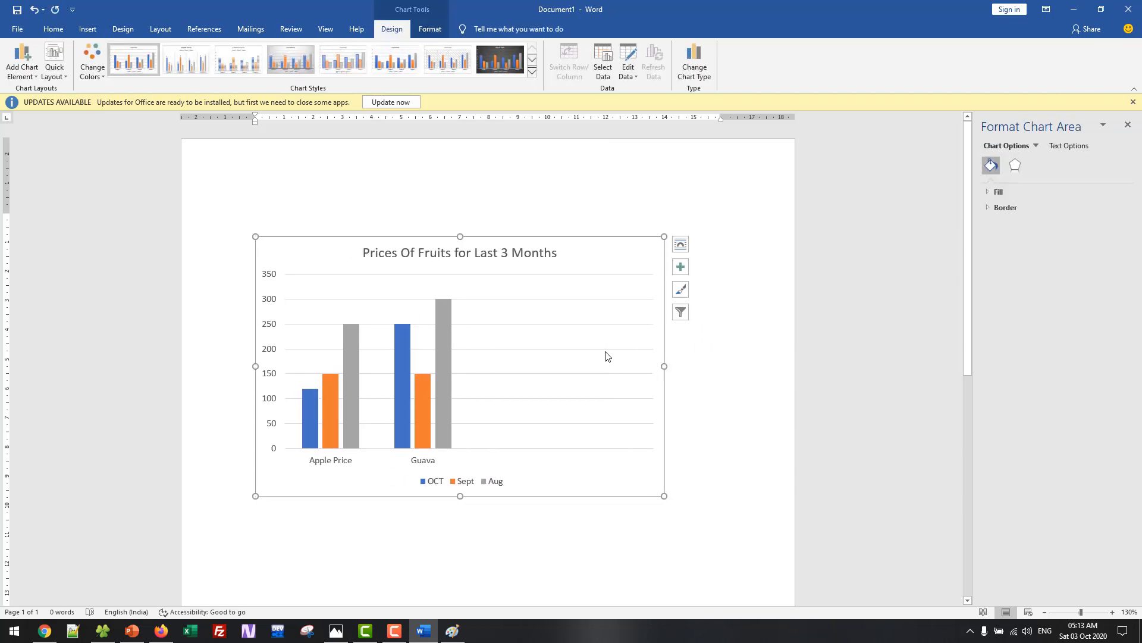
pyautogui.click(606, 324)
pyautogui.click(768, 347)
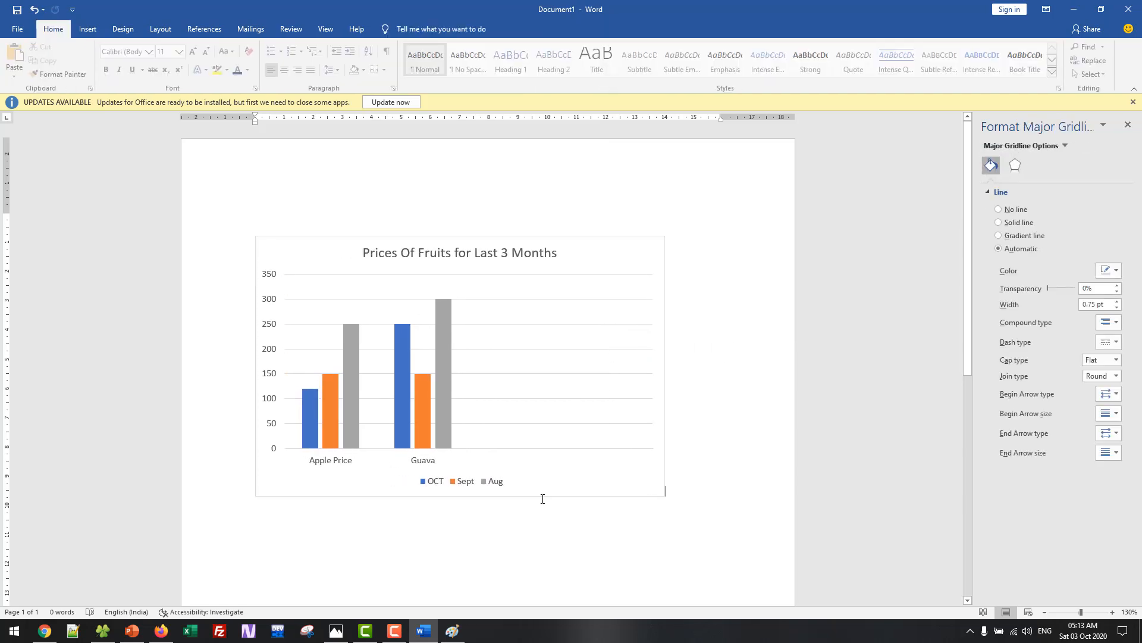
pyautogui.doubleClick(544, 508)
pyautogui.click(548, 430)
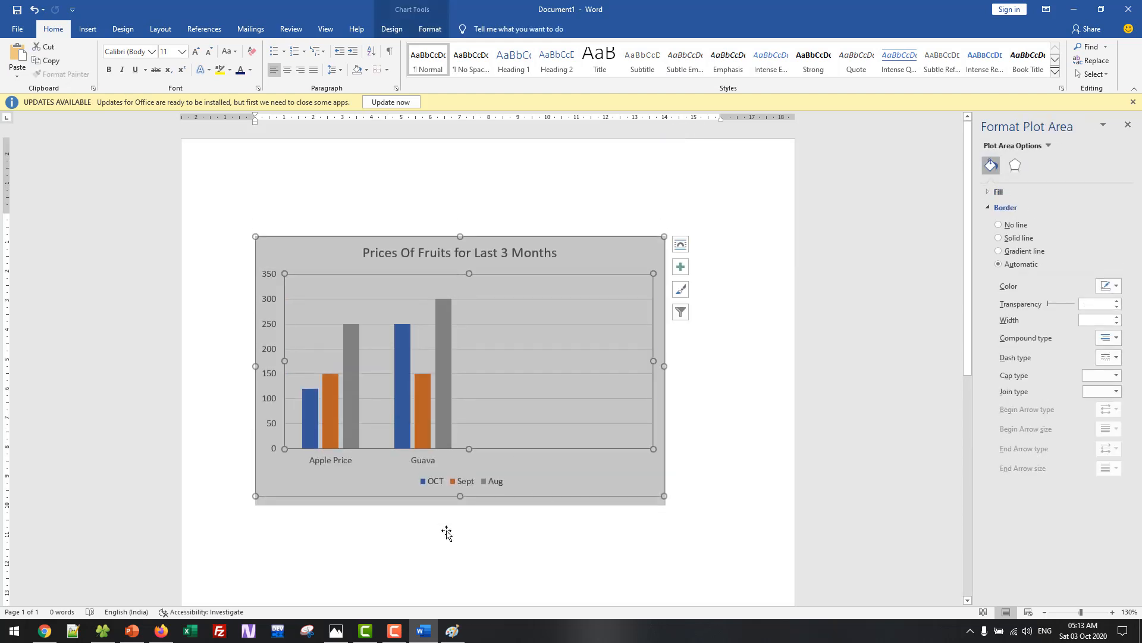
pyautogui.scroll(-2, 454, 530)
pyautogui.scroll(2, 454, 530)
pyautogui.click(515, 207)
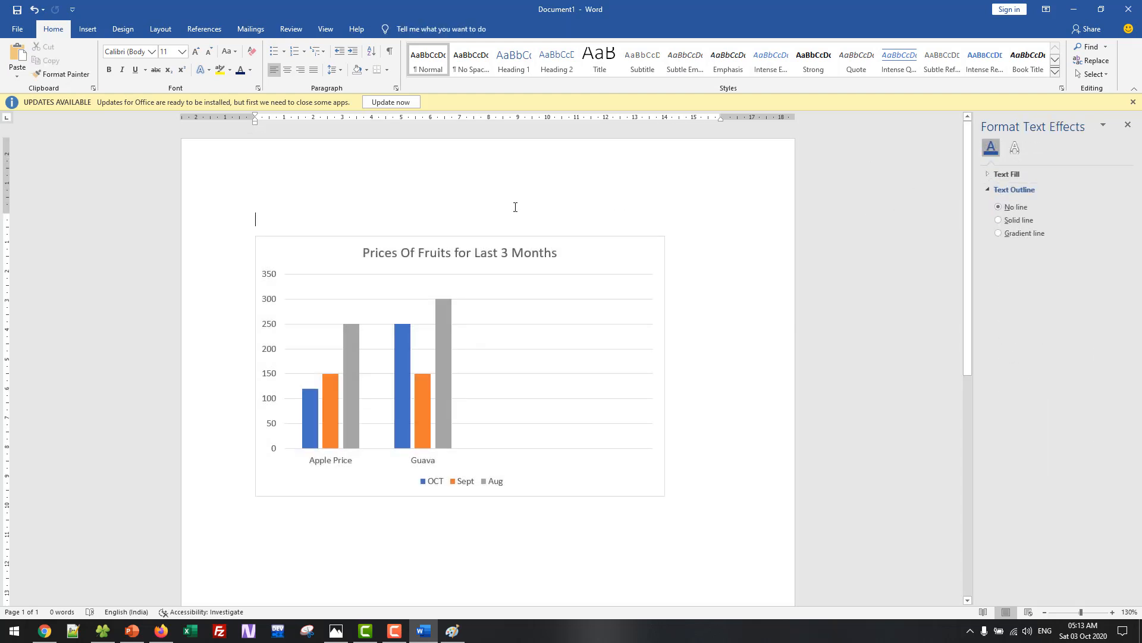
pyautogui.click(288, 239)
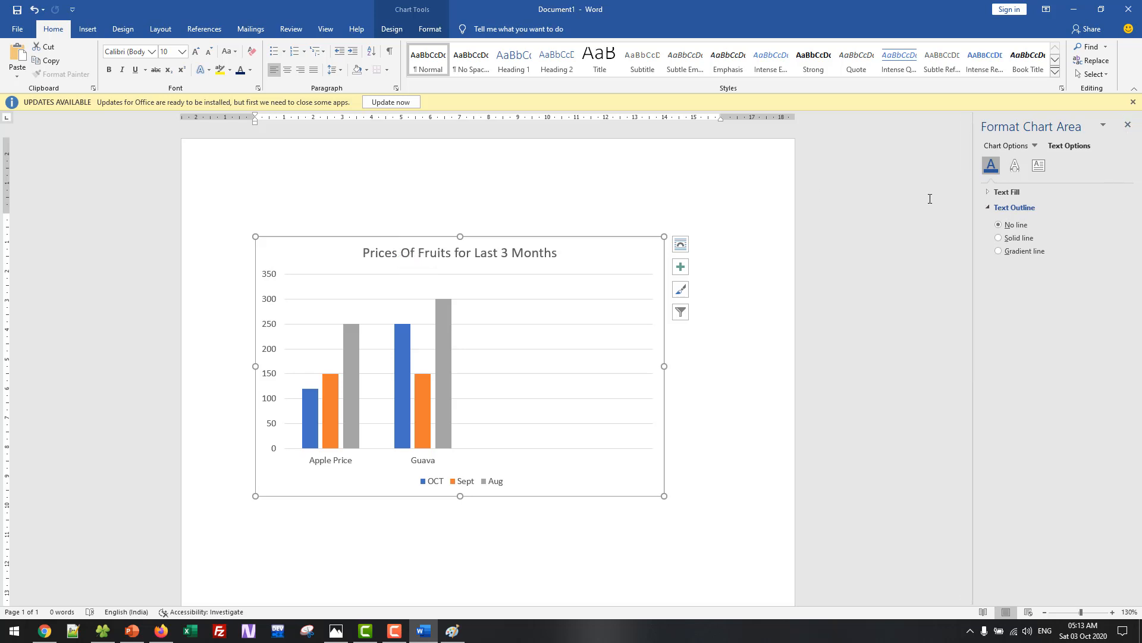
pyautogui.click(659, 228)
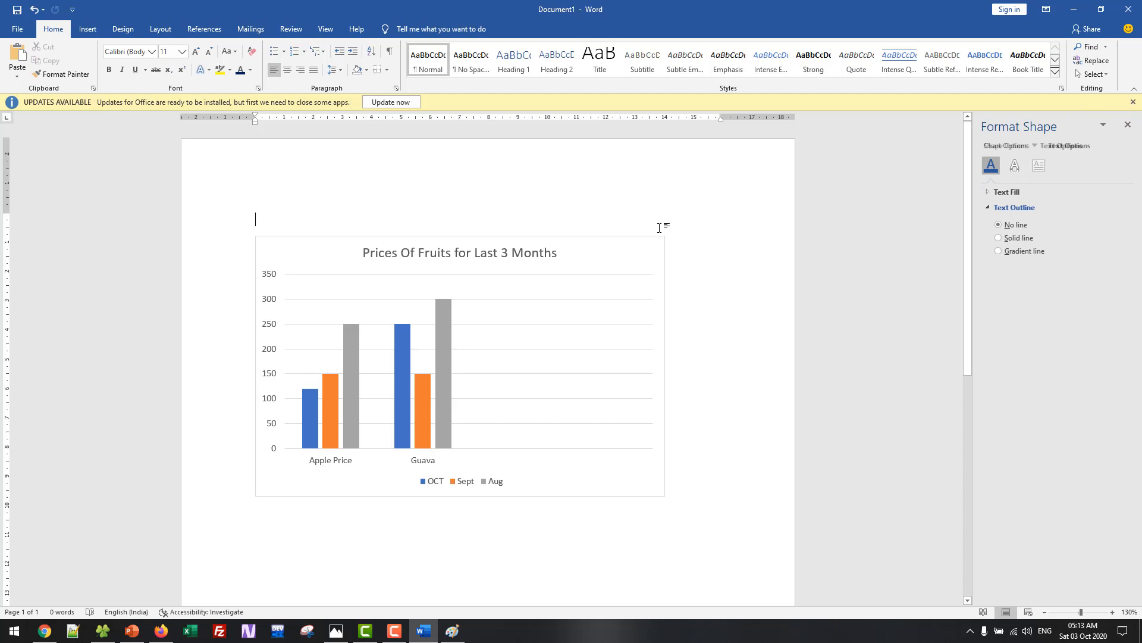
# Close the formatting pane and delete the fruit price chart from the document
pyautogui.click(556, 238)
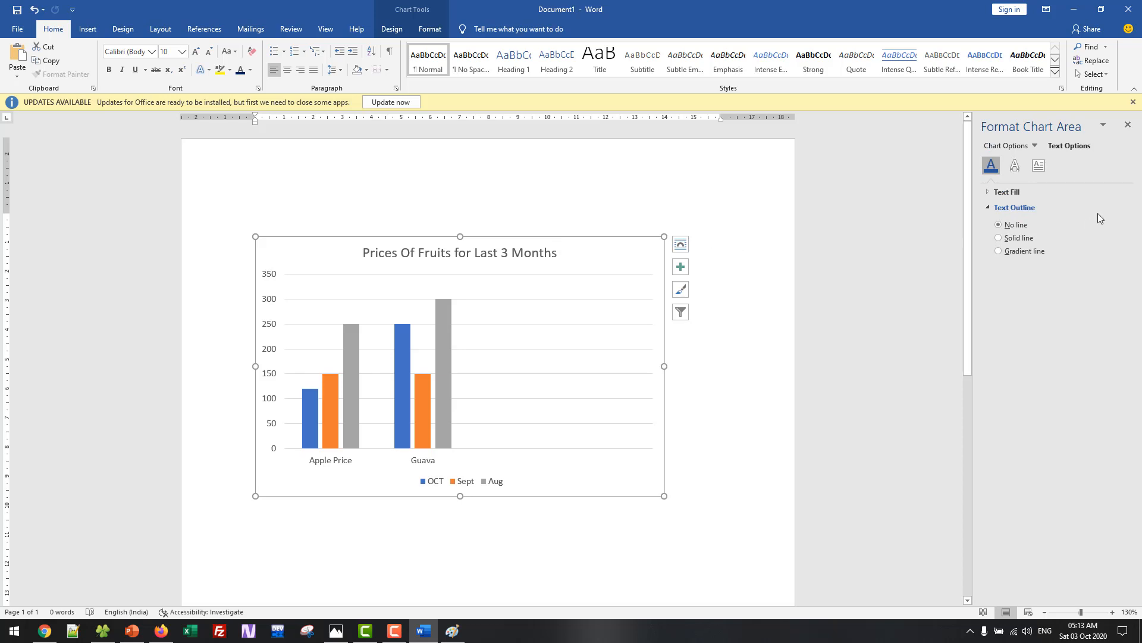
pyautogui.click(1127, 125)
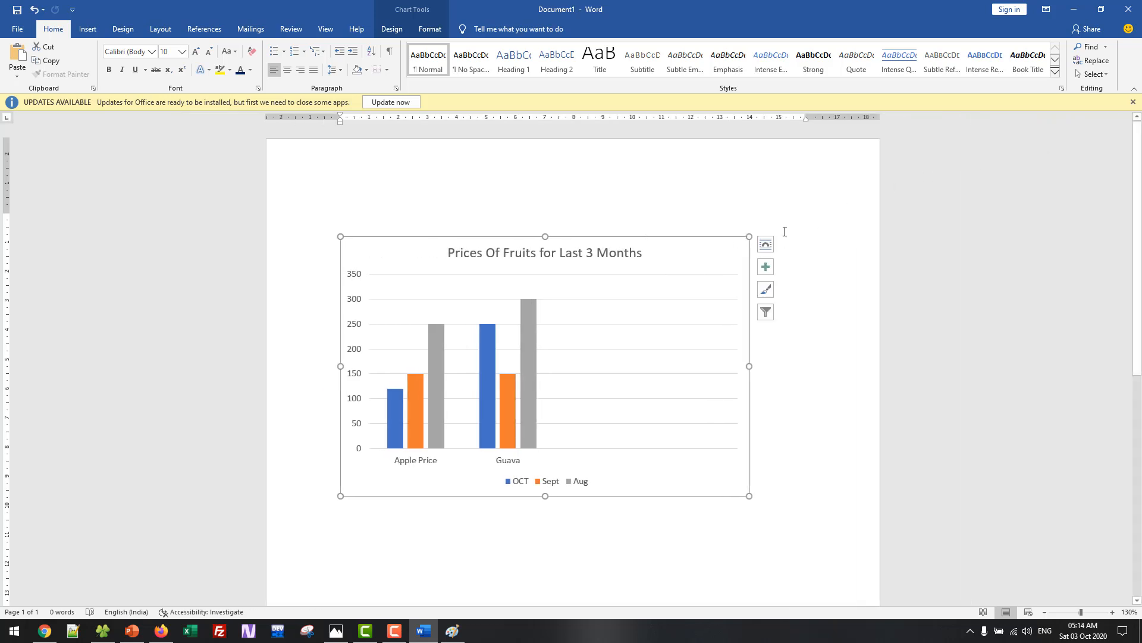
pyautogui.press('Delete')
# Check the Inserting Objects list in the PowerPoint presentation, return to the Word document and dismiss the updates notice
pyautogui.hotkey('alt', 'Tab')
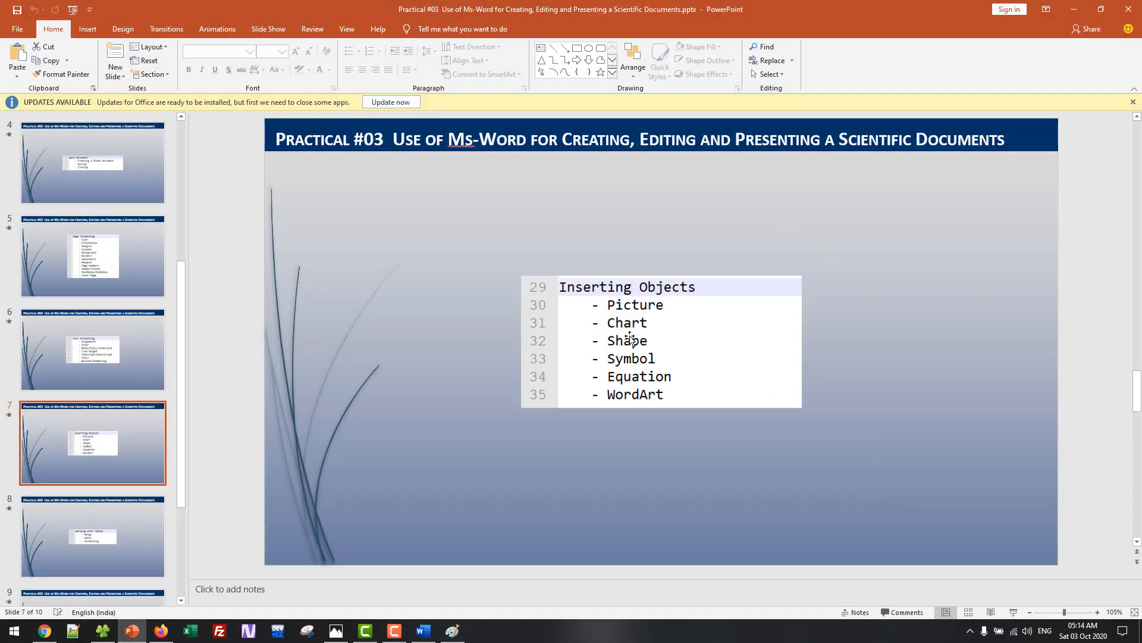
pyautogui.hotkey('alt', 'Tab')
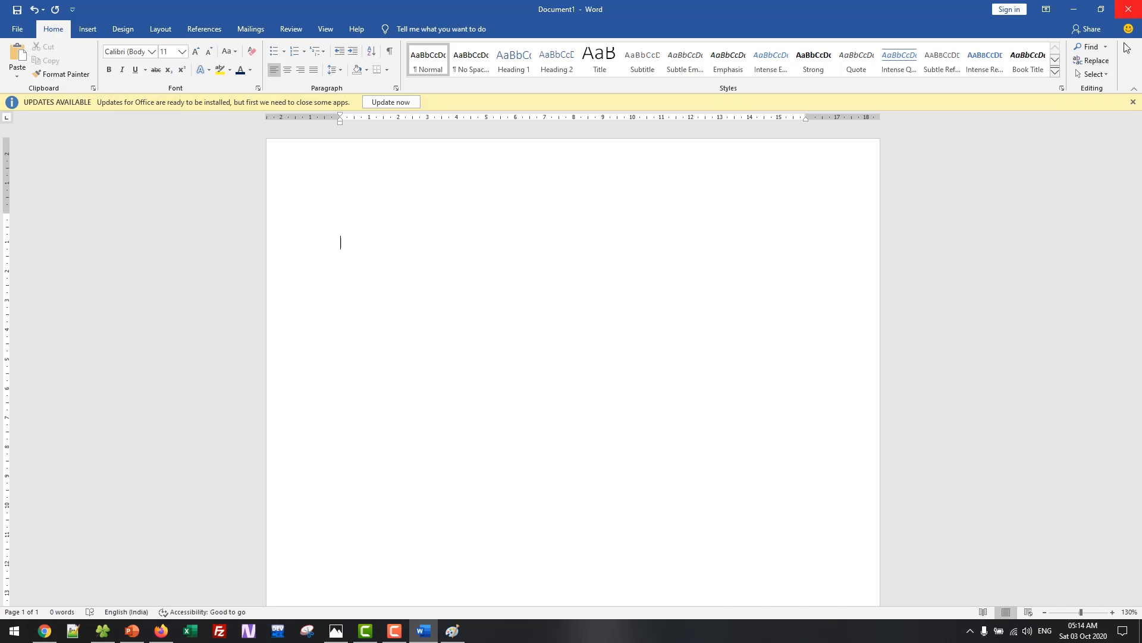
pyautogui.click(1133, 101)
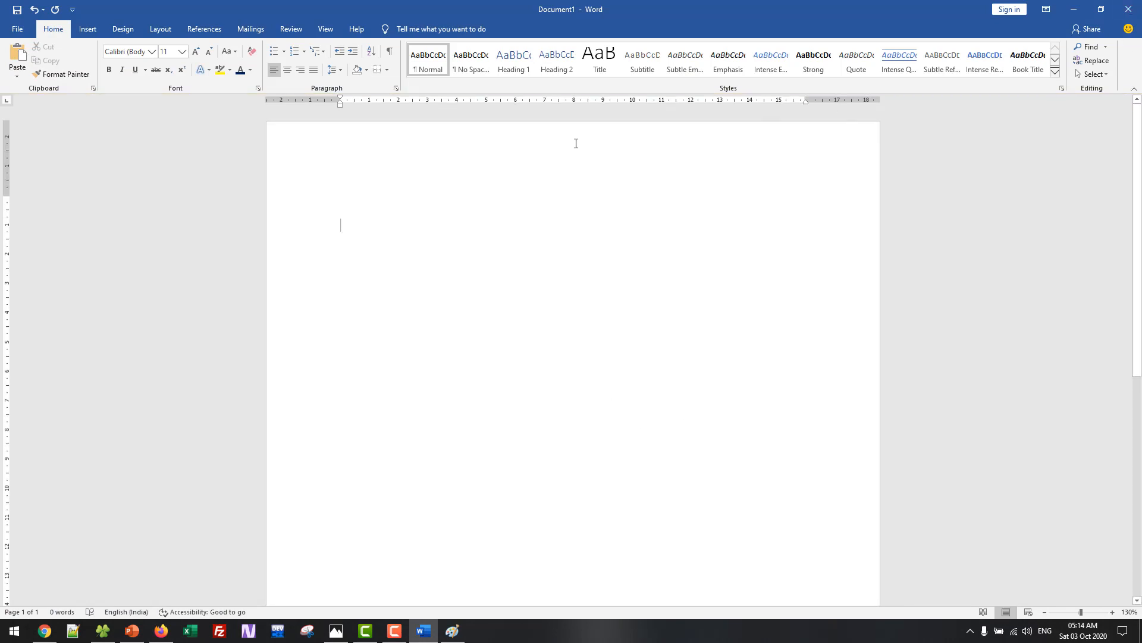
# Draw a circle about 5 cm in diameter near the upper middle of the blank page
pyautogui.click(85, 30)
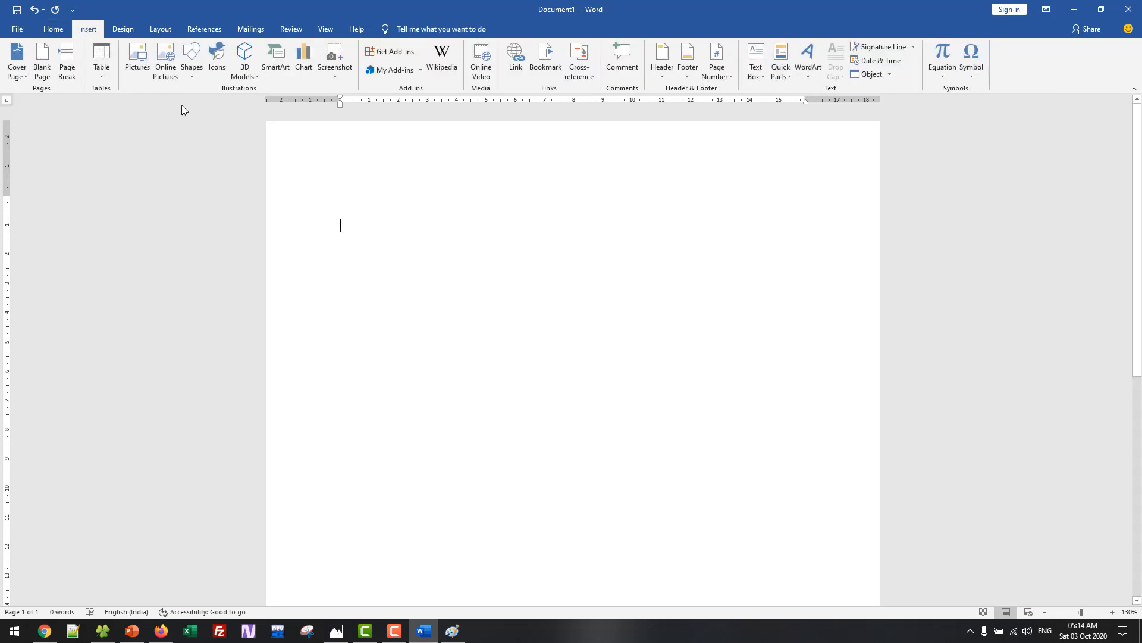
pyautogui.click(190, 62)
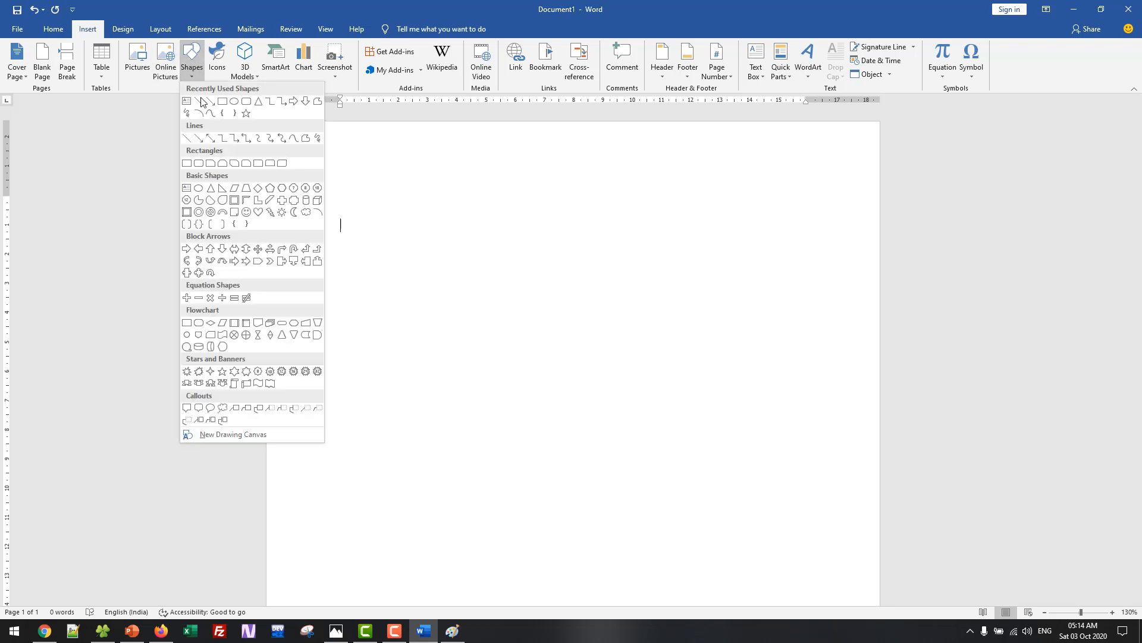
pyautogui.click(236, 102)
pyautogui.click(490, 241)
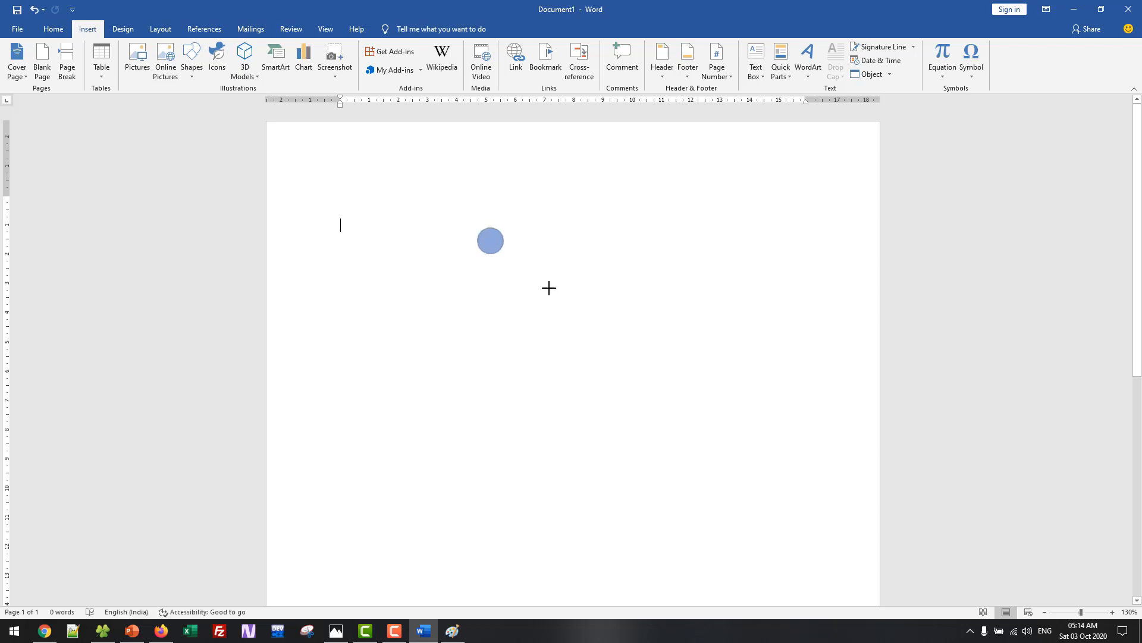
pyautogui.moveTo(549, 288); pyautogui.dragTo(624, 374)
pyautogui.click(374, 438)
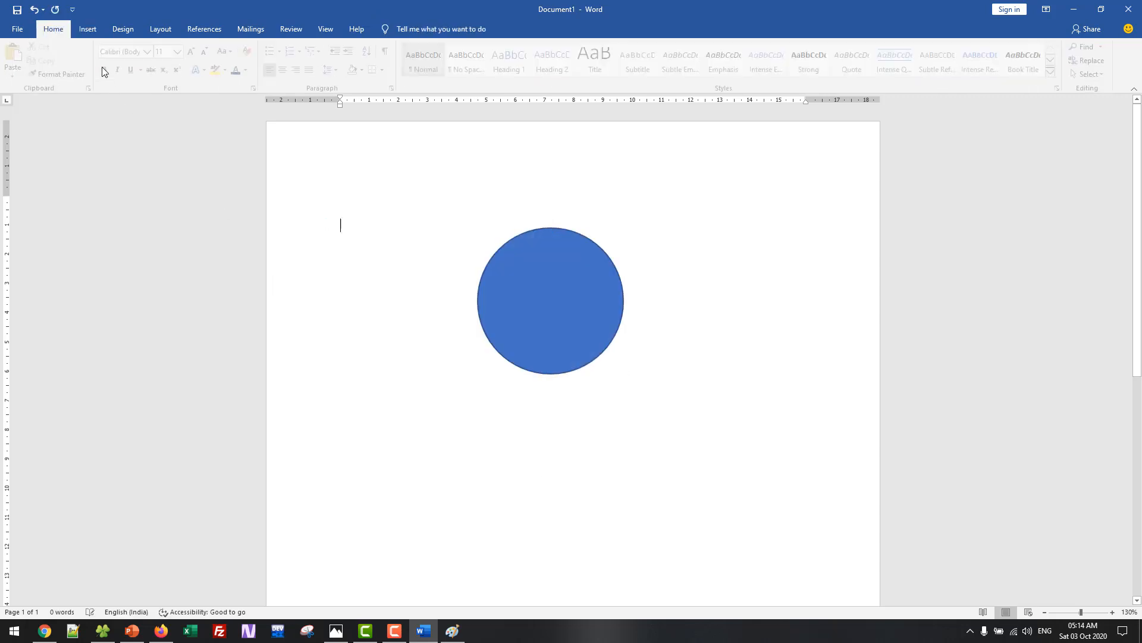
# Draw a diamond about 5.2 cm high and wide and place it to the right of the circle
pyautogui.click(88, 29)
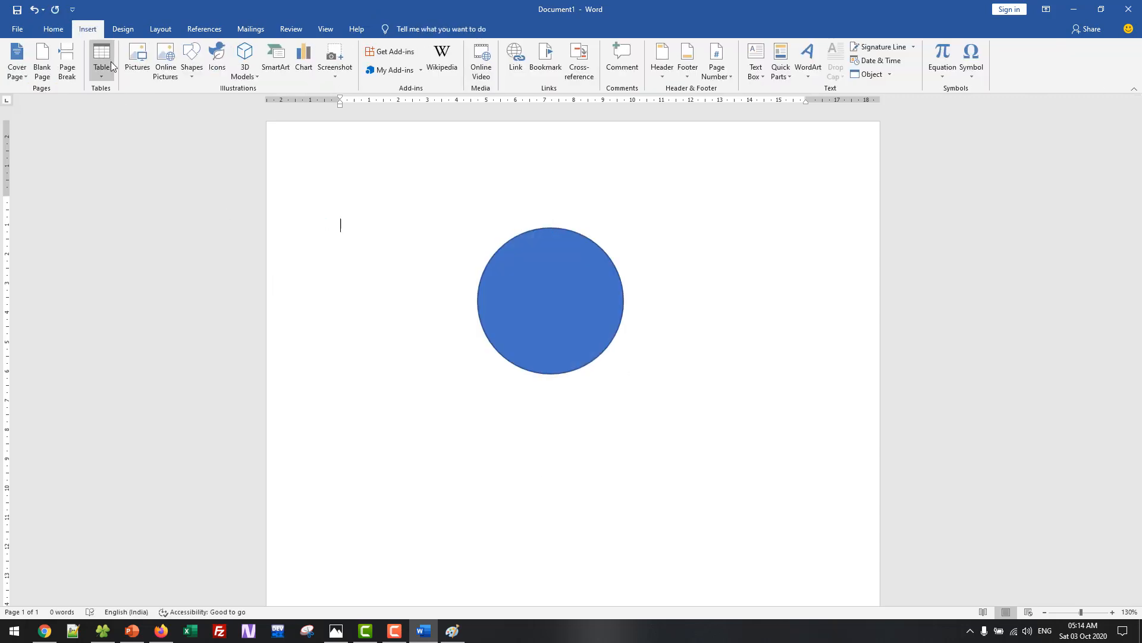
pyautogui.click(192, 76)
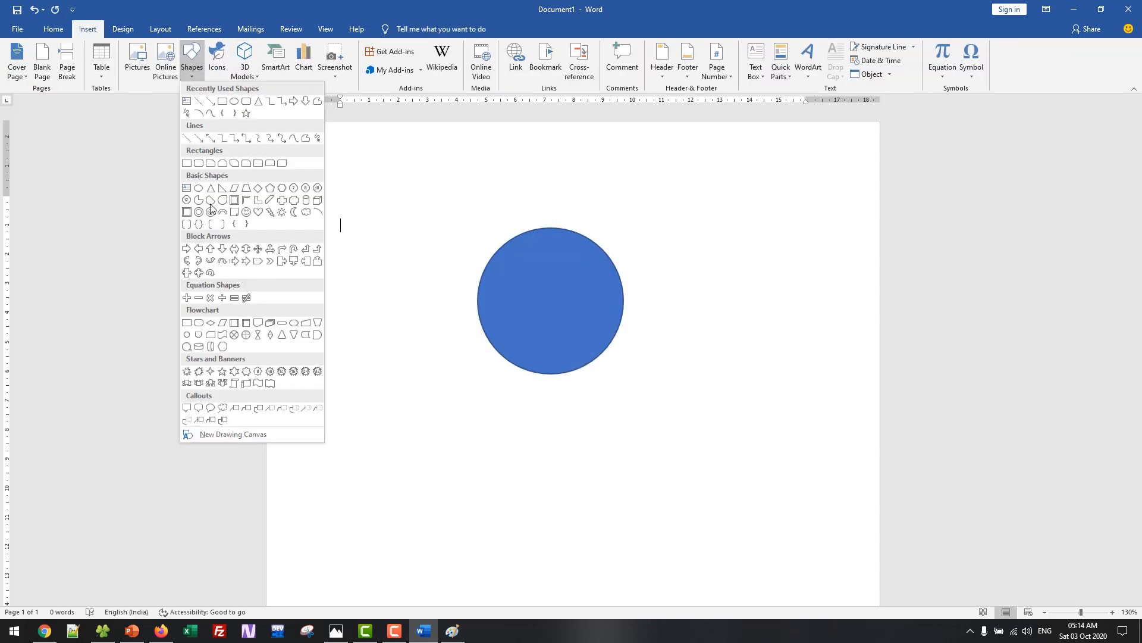
pyautogui.click(258, 187)
pyautogui.moveTo(542, 477); pyautogui.dragTo(694, 597)
pyautogui.moveTo(601, 577); pyautogui.dragTo(732, 316)
pyautogui.click(340, 223)
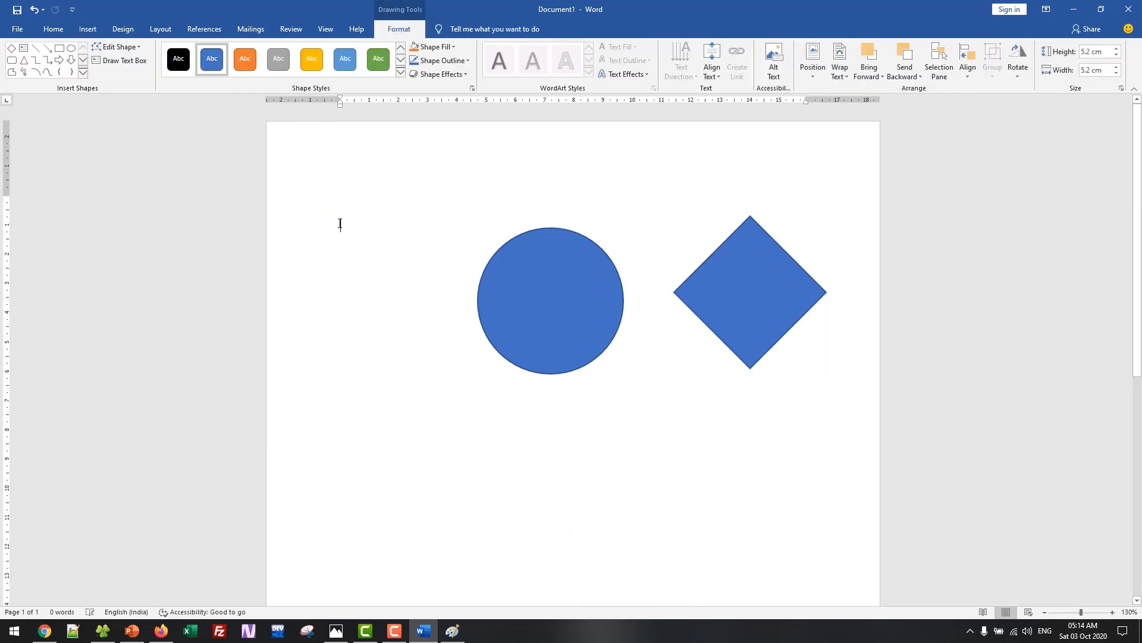
# Draw a five-pointed star about 6.6 cm high and wide, below and to the left of the circle
pyautogui.click(88, 28)
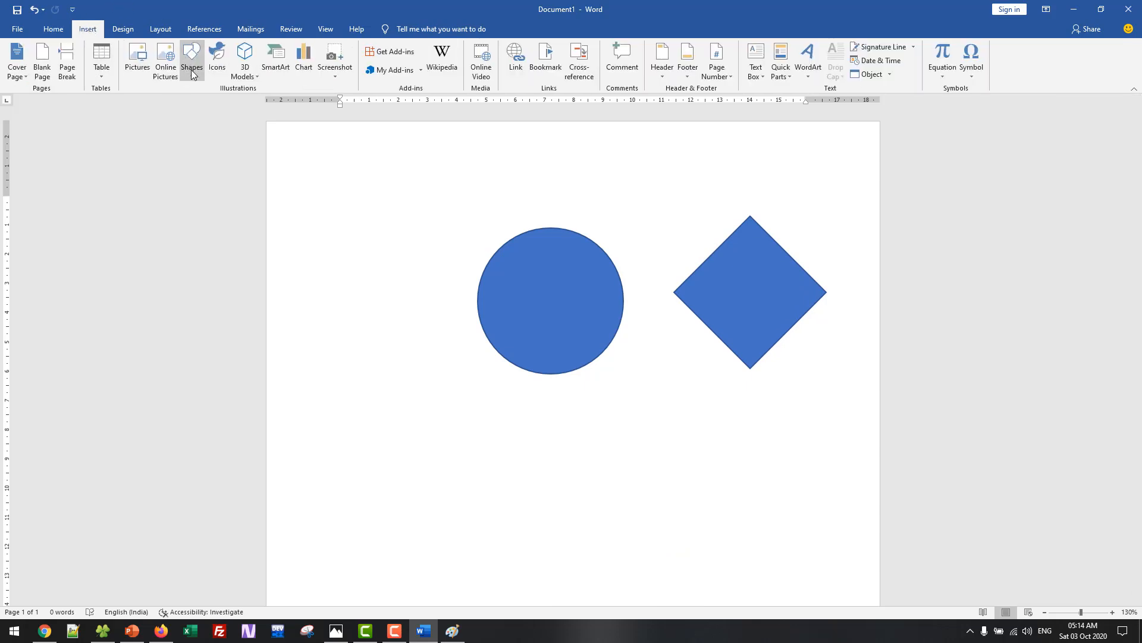
pyautogui.click(192, 70)
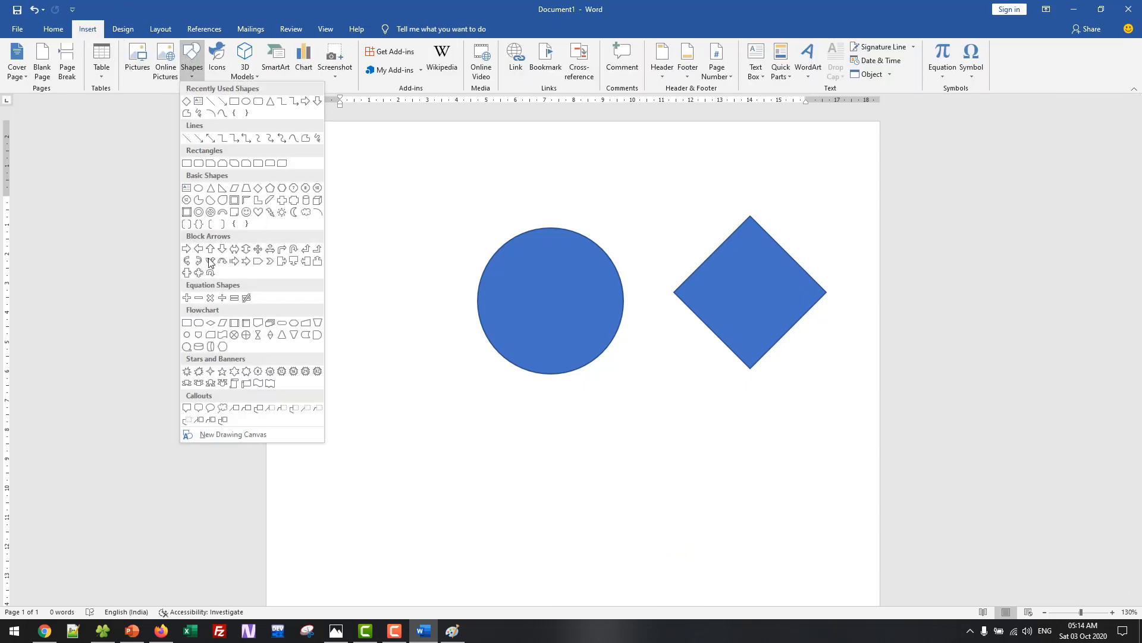
pyautogui.click(222, 371)
pyautogui.moveTo(448, 418)
pyautogui.mouseDown()
pyautogui.moveTo(612, 571)
pyautogui.moveTo(646, 567)
pyautogui.moveTo(496, 515)
pyautogui.moveTo(323, 423)
pyautogui.moveTo(463, 492)
pyautogui.moveTo(456, 506)
pyautogui.mouseUp()
pyautogui.click(569, 446)
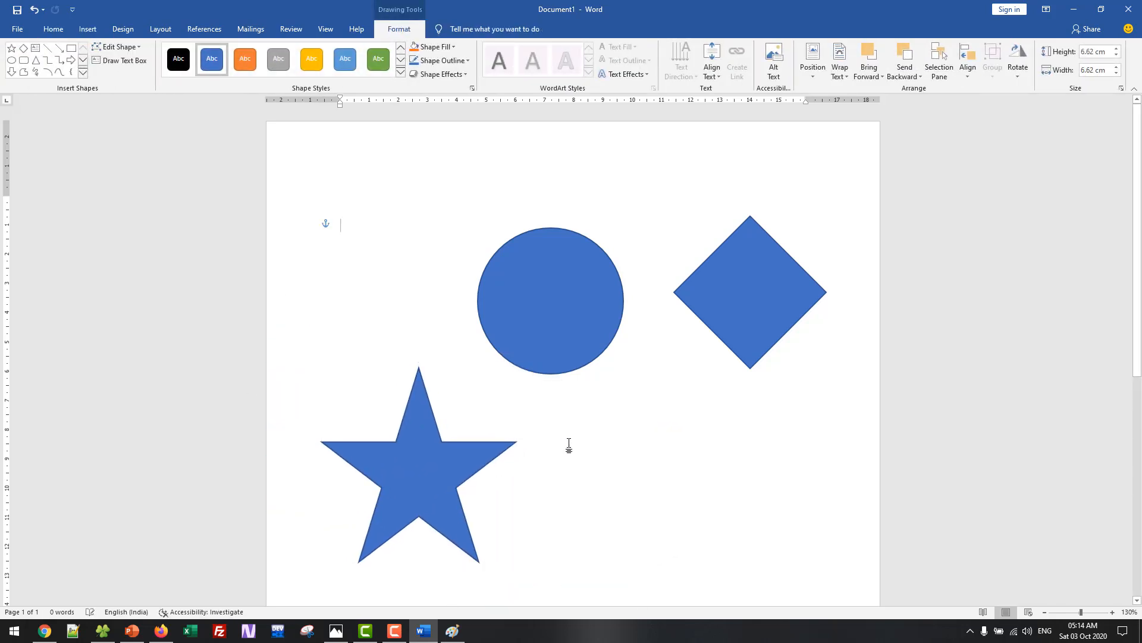
# Draw a vertical scroll banner about 6.1 cm high and 5.5 cm wide below the circle and diamond
pyautogui.click(87, 28)
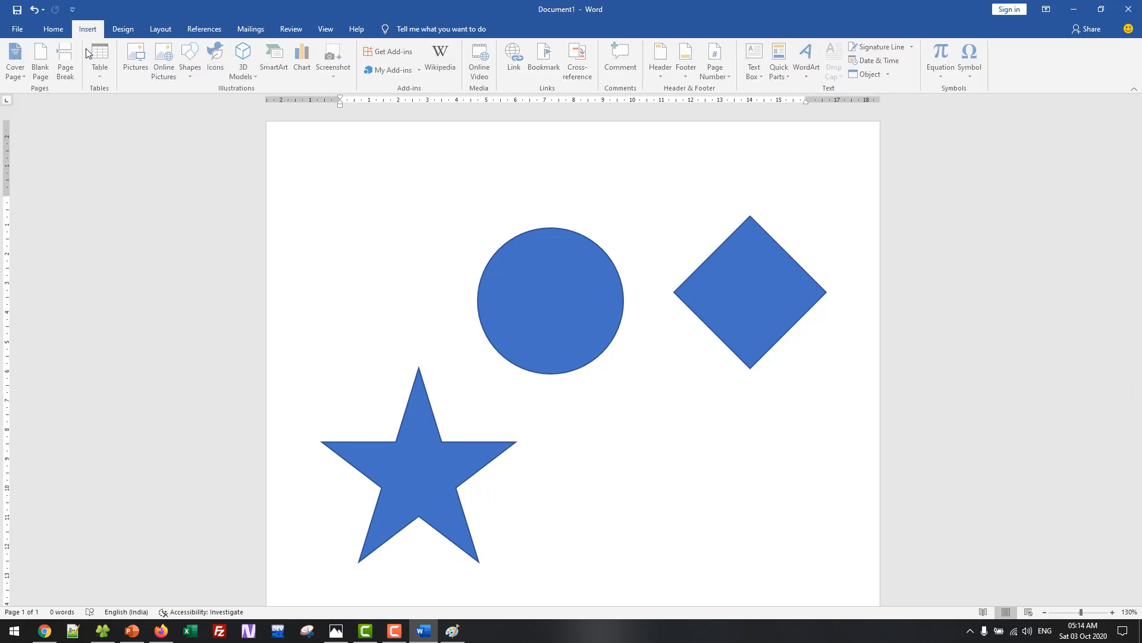
pyautogui.click(193, 83)
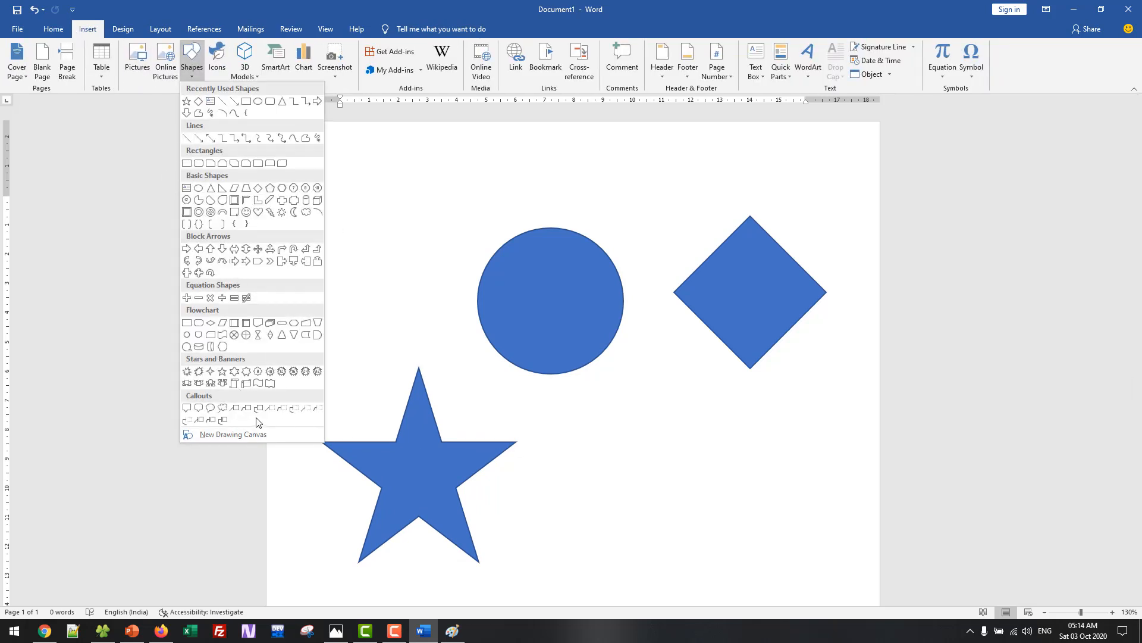
pyautogui.click(235, 383)
pyautogui.moveTo(623, 422)
pyautogui.mouseDown()
pyautogui.moveTo(783, 581)
pyautogui.moveTo(785, 602)
pyautogui.mouseUp()
pyautogui.click(823, 476)
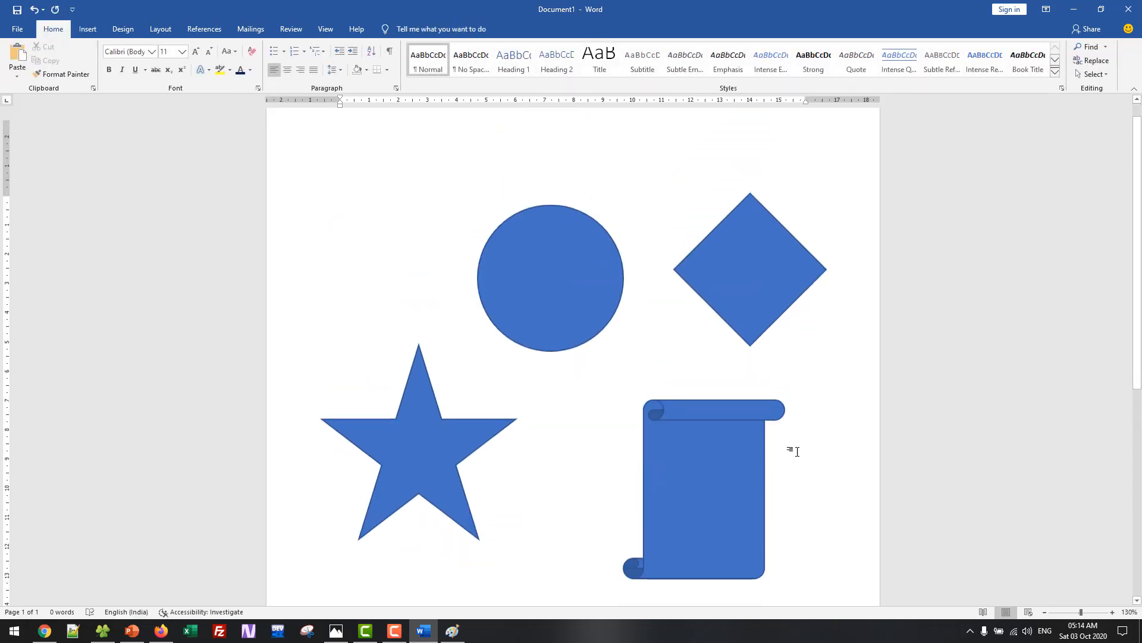
pyautogui.click(410, 441)
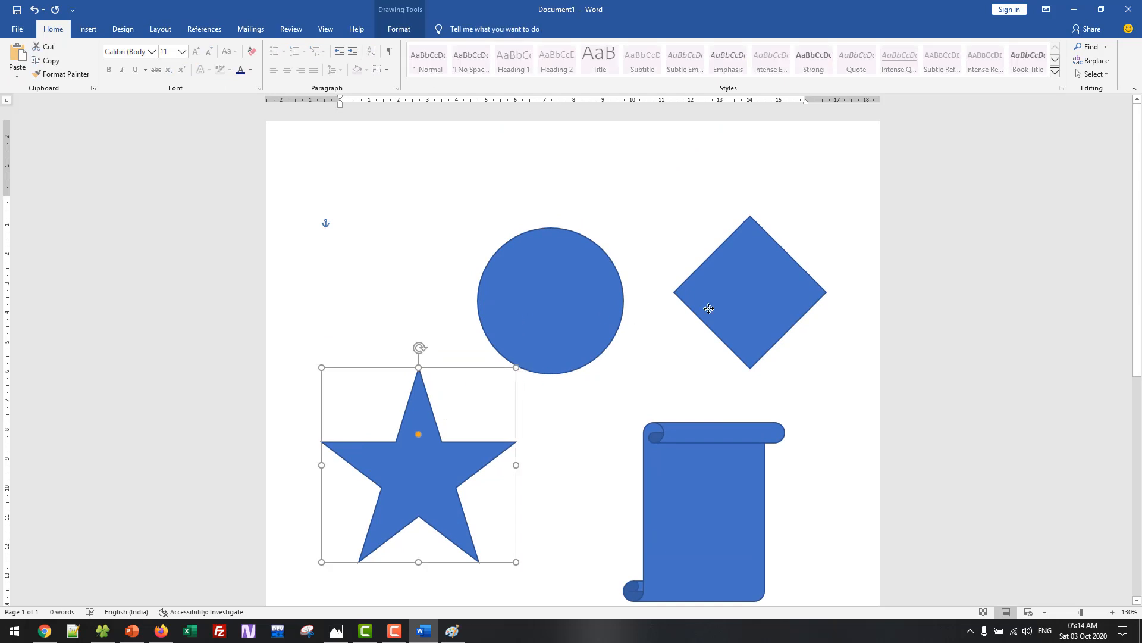
pyautogui.click(709, 308)
pyautogui.click(708, 474)
pyautogui.click(478, 453)
pyautogui.click(539, 334)
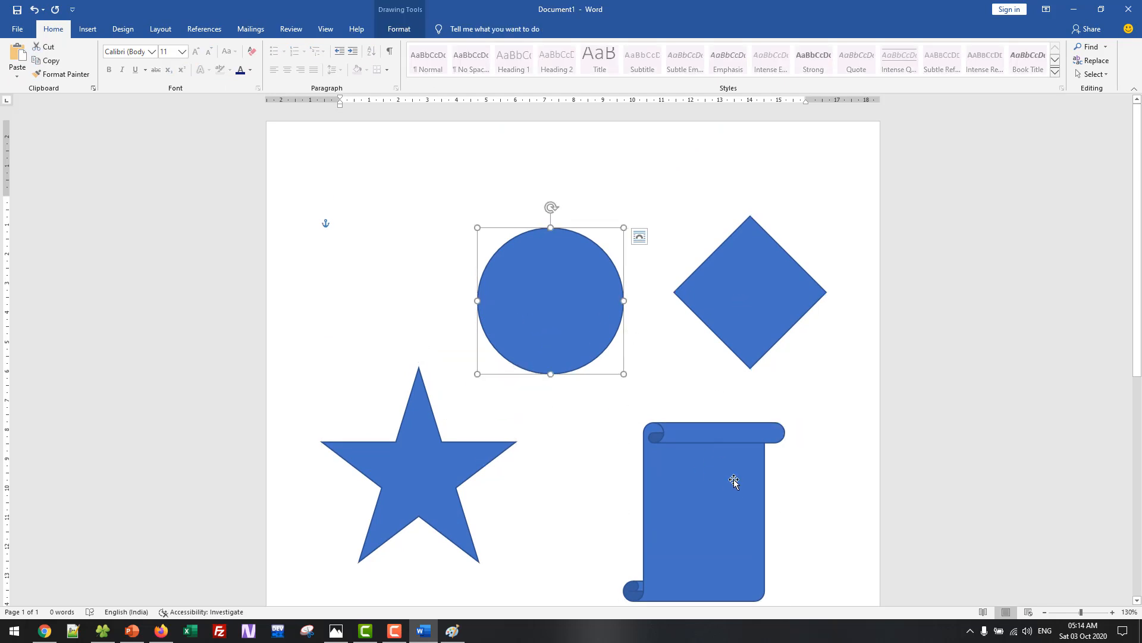
# Preview the theme styles for the scroll shape and fill it with a light orange theme colour
pyautogui.doubleClick(693, 476)
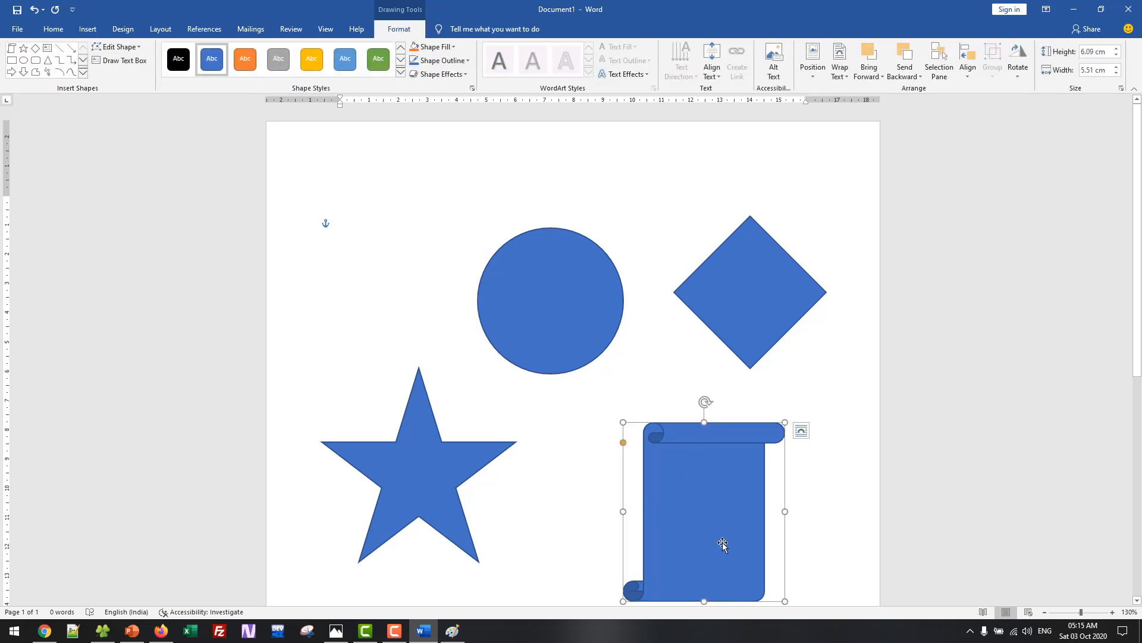
pyautogui.click(787, 451)
pyautogui.click(726, 487)
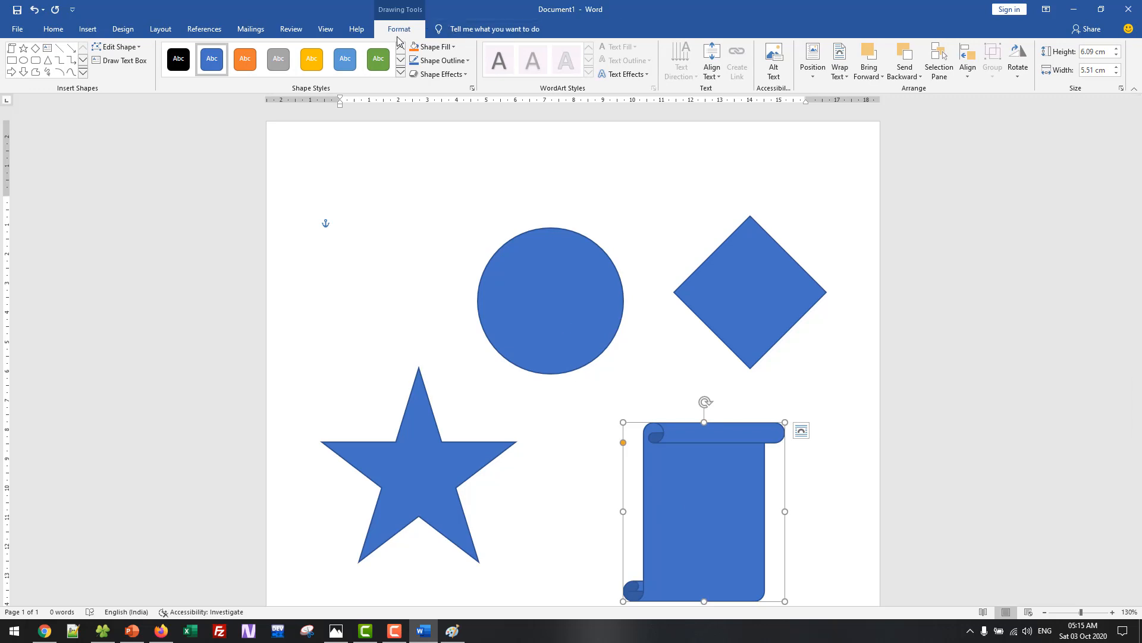
pyautogui.click(400, 73)
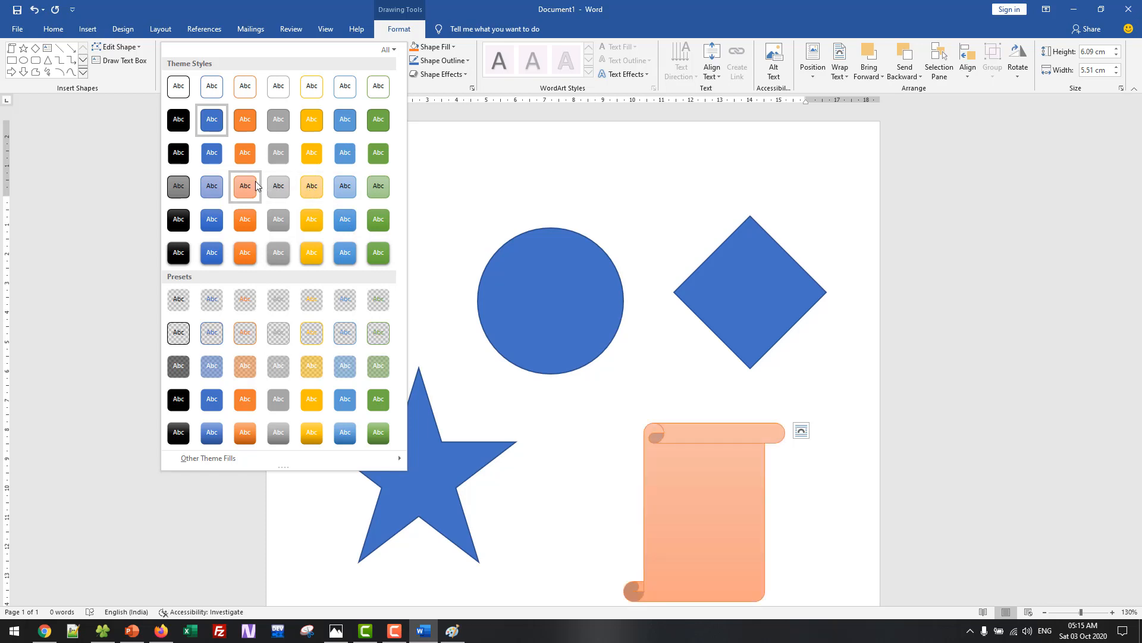
pyautogui.click(451, 50)
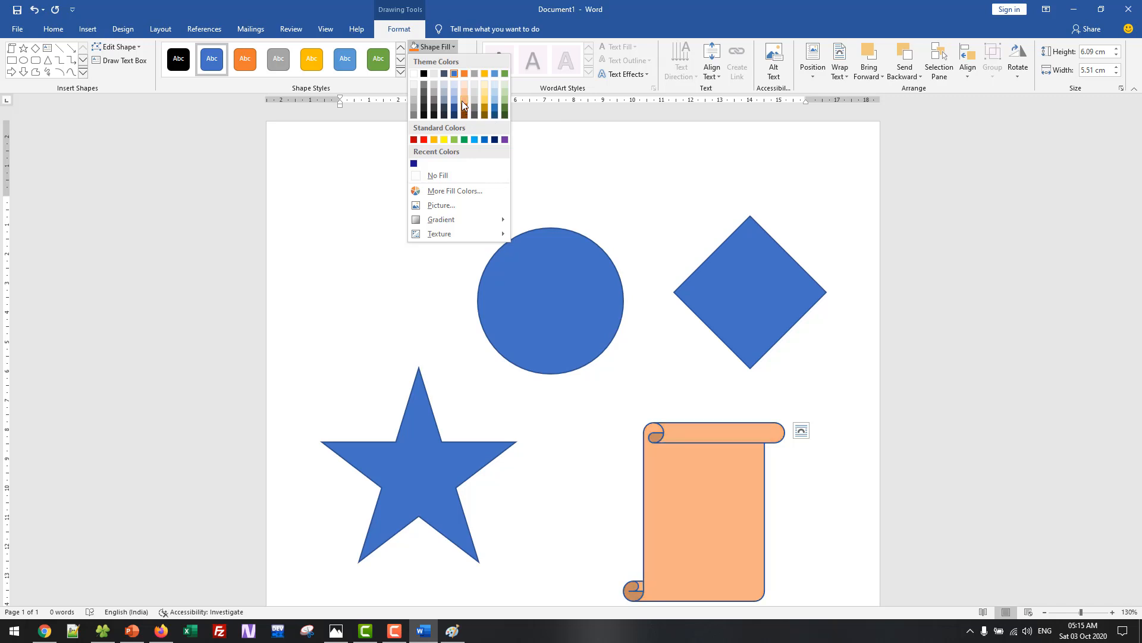
pyautogui.click(464, 97)
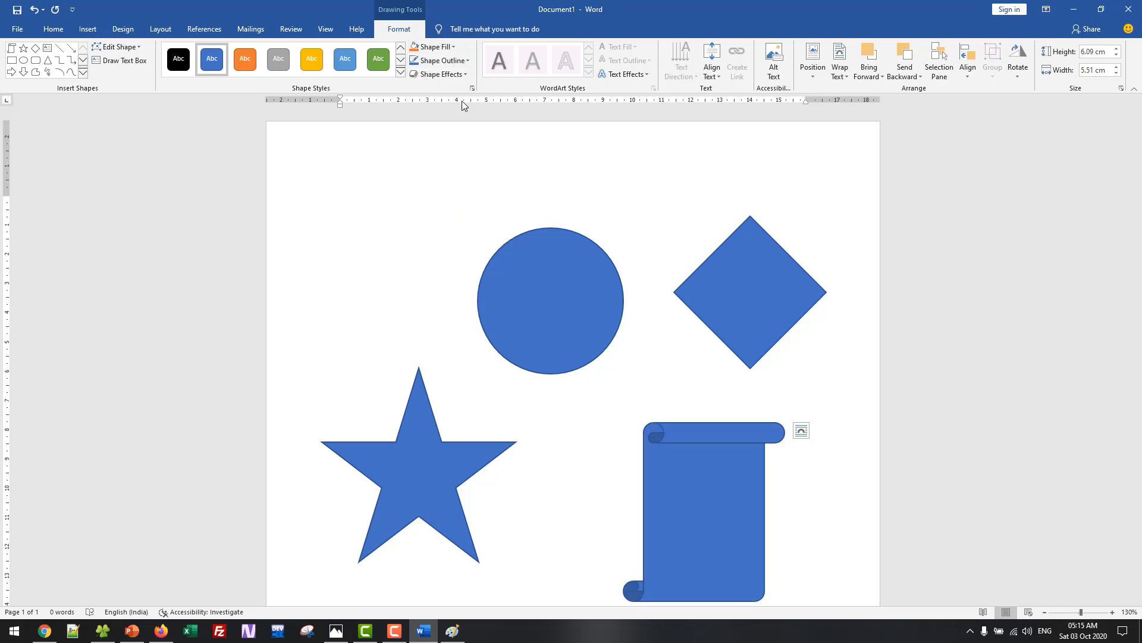
# Fill the star with the gold theme colour and the circle with the standard light green
pyautogui.click(424, 470)
pyautogui.click(437, 47)
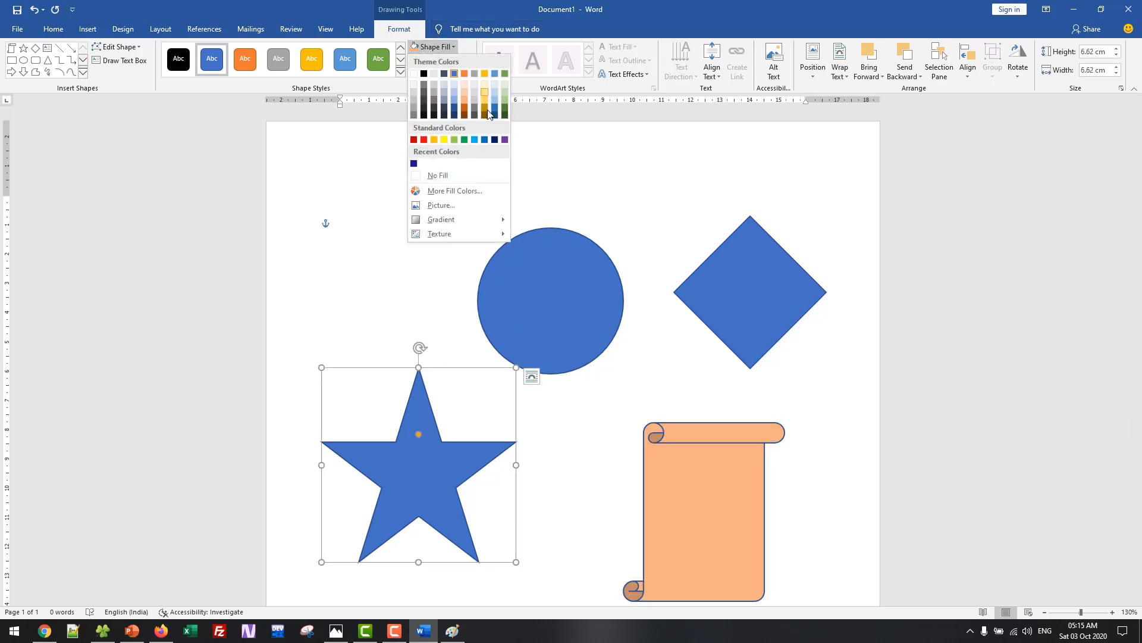
pyautogui.click(485, 74)
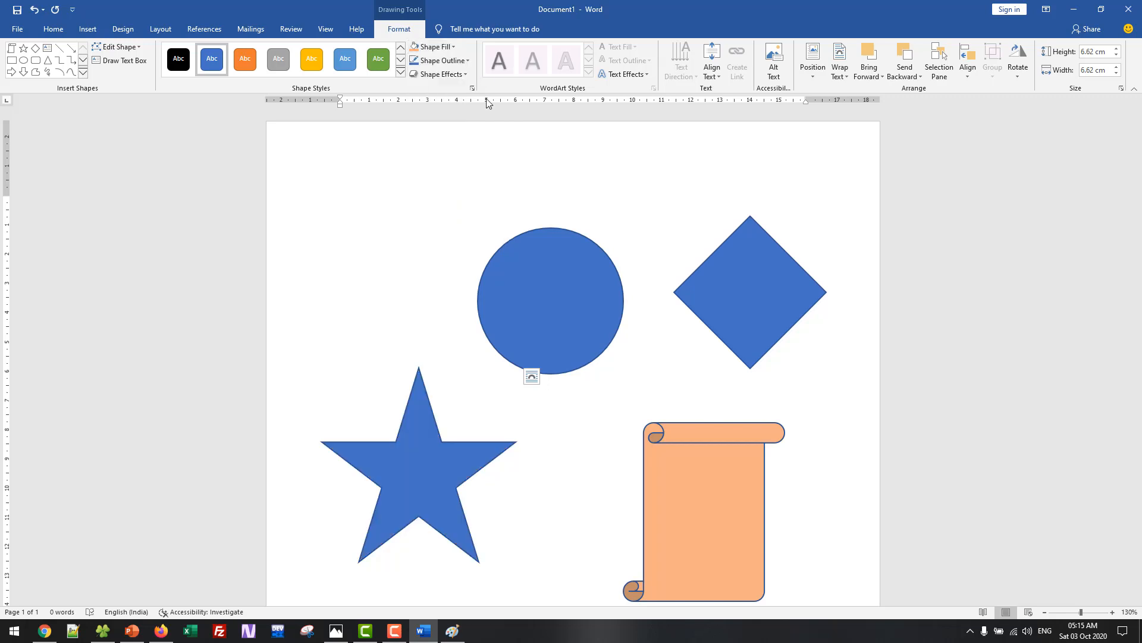
pyautogui.click(597, 283)
pyautogui.click(454, 48)
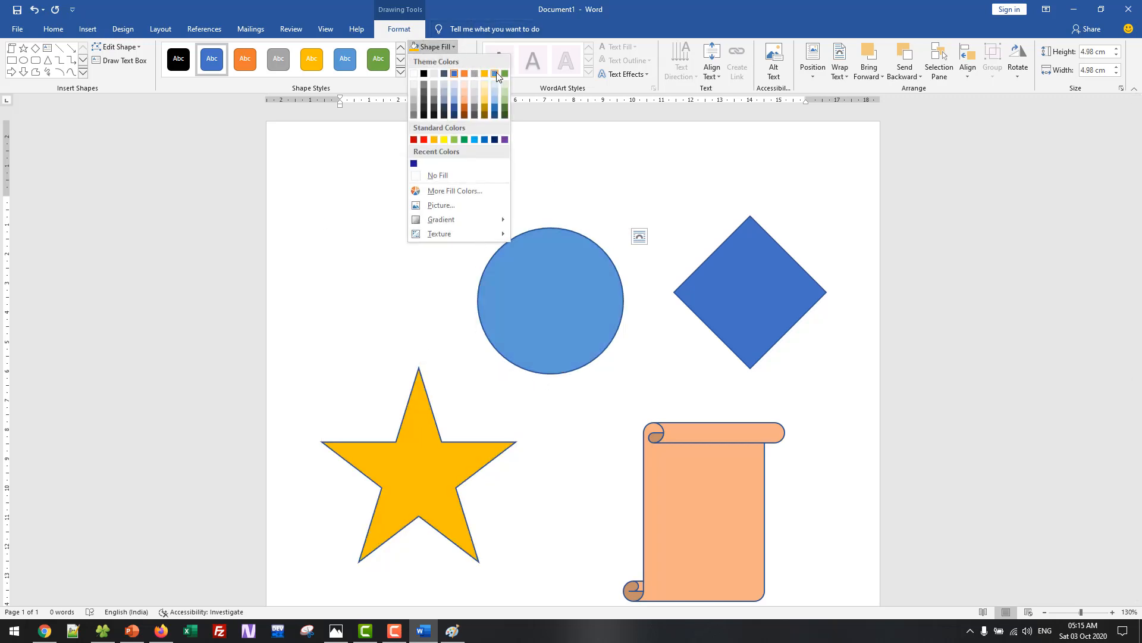
pyautogui.click(453, 139)
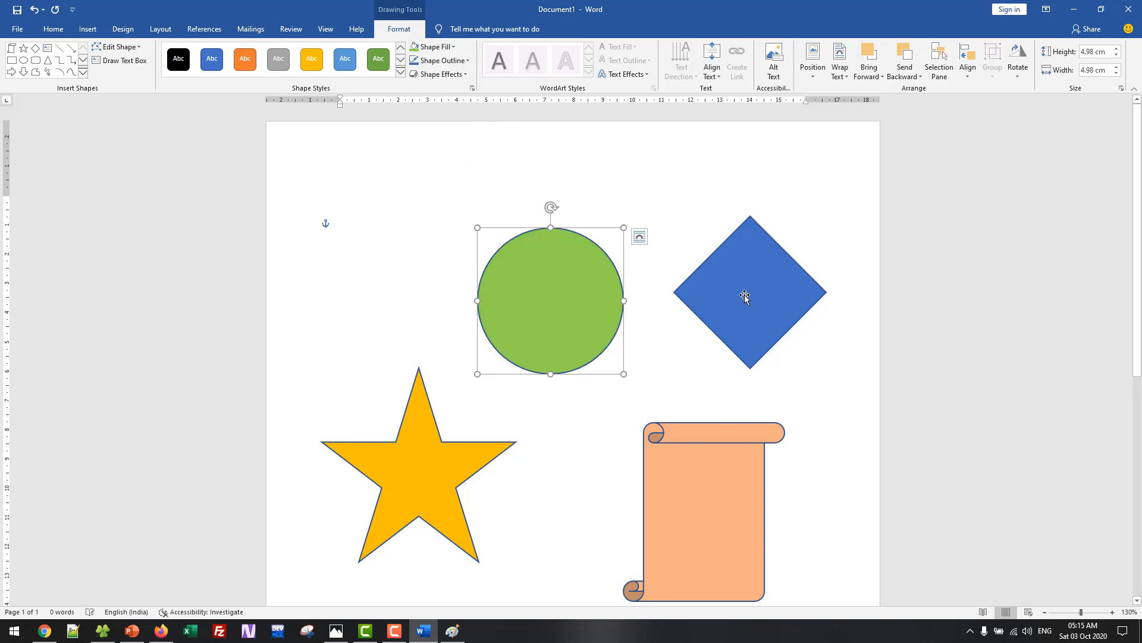
# Rearrange the shapes with the star left of the raised circle, the scroll beneath the circle and the diamond slightly farther right
pyautogui.click(745, 296)
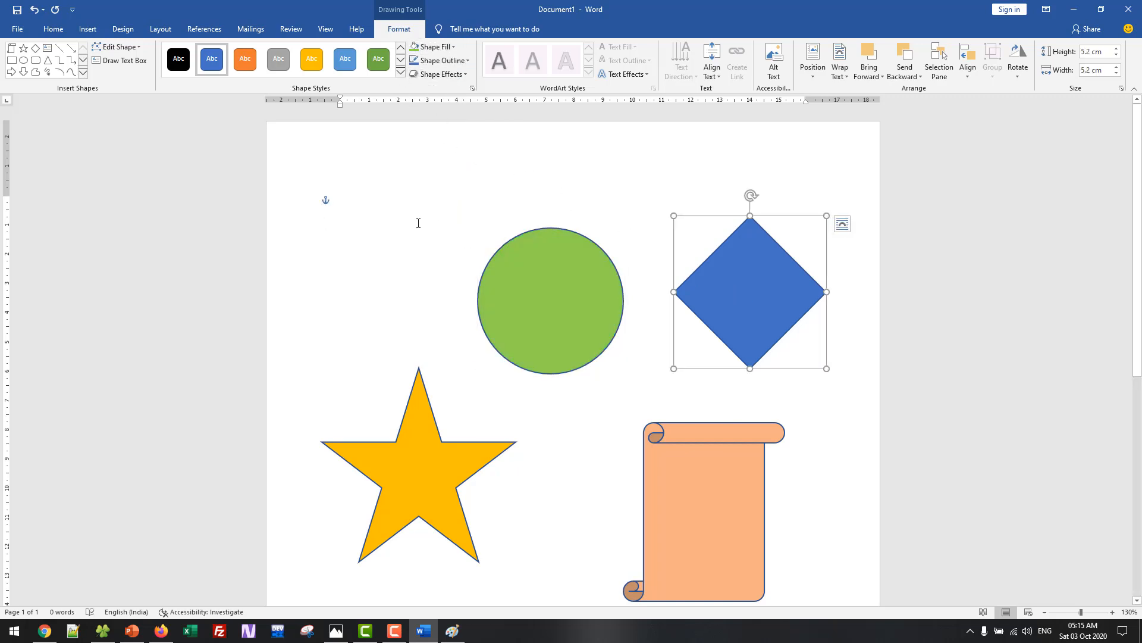
pyautogui.moveTo(409, 412); pyautogui.dragTo(391, 256)
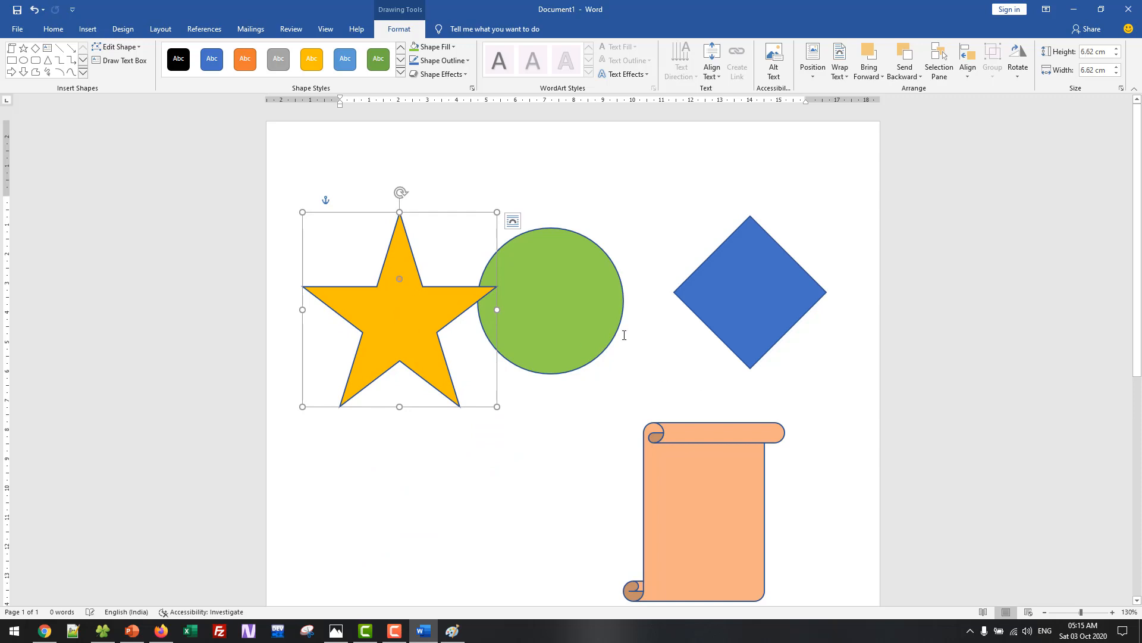
pyautogui.moveTo(587, 310); pyautogui.dragTo(623, 247)
pyautogui.moveTo(666, 479); pyautogui.dragTo(584, 454)
pyautogui.moveTo(740, 322)
pyautogui.mouseDown()
pyautogui.moveTo(786, 295)
pyautogui.moveTo(761, 318)
pyautogui.mouseUp()
pyautogui.click(768, 452)
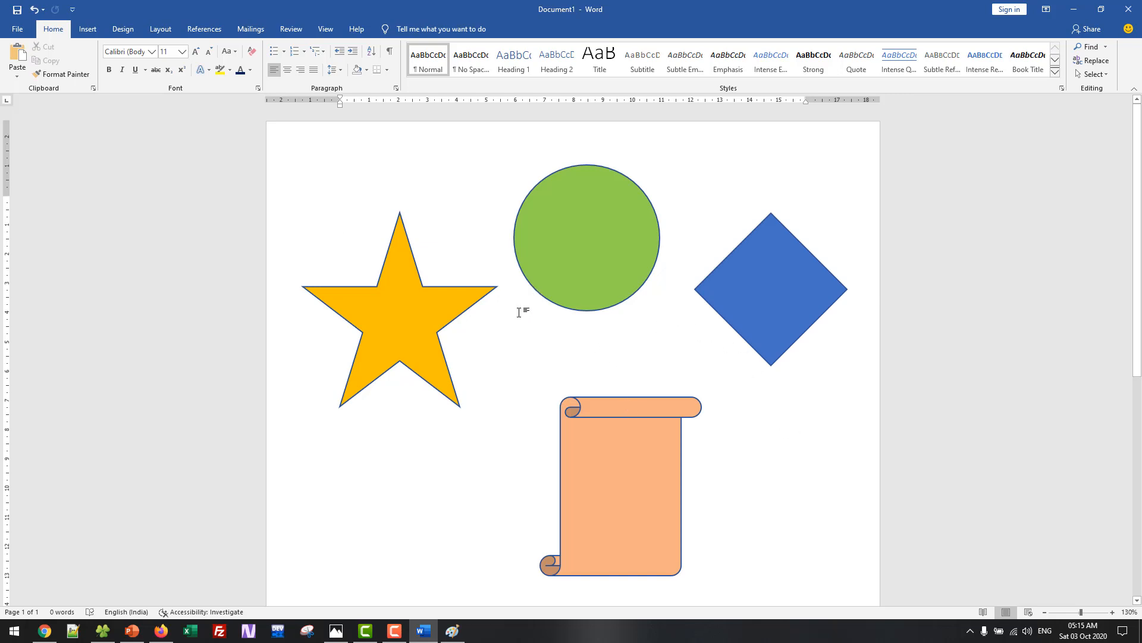
# Remove the outline from the gold star
pyautogui.scroll(7, 441, 315)
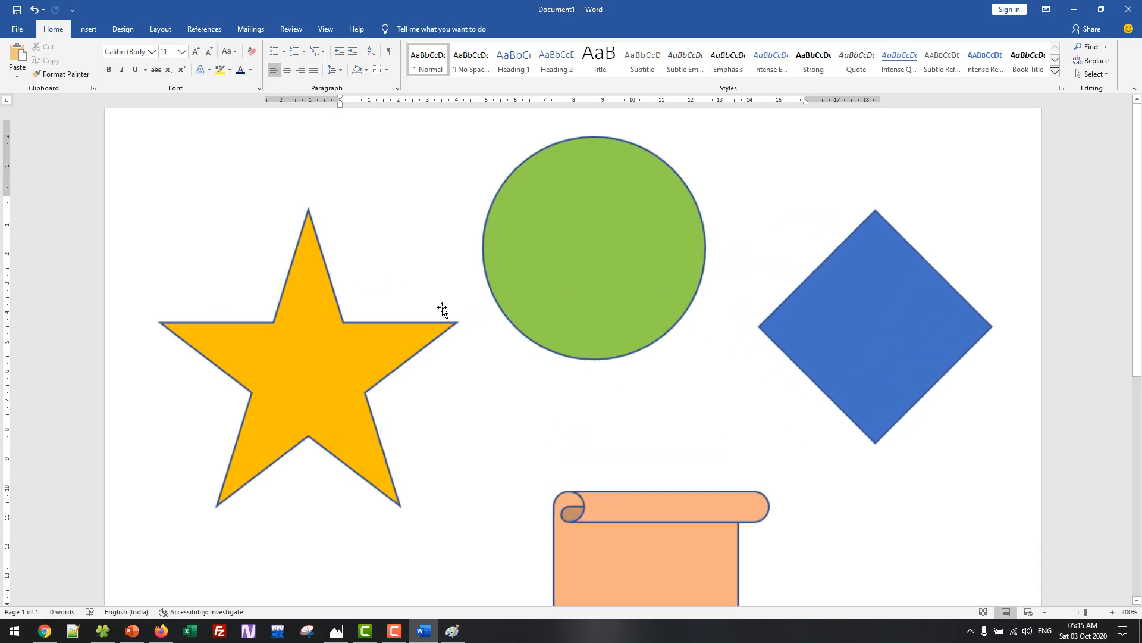
pyautogui.click(401, 321)
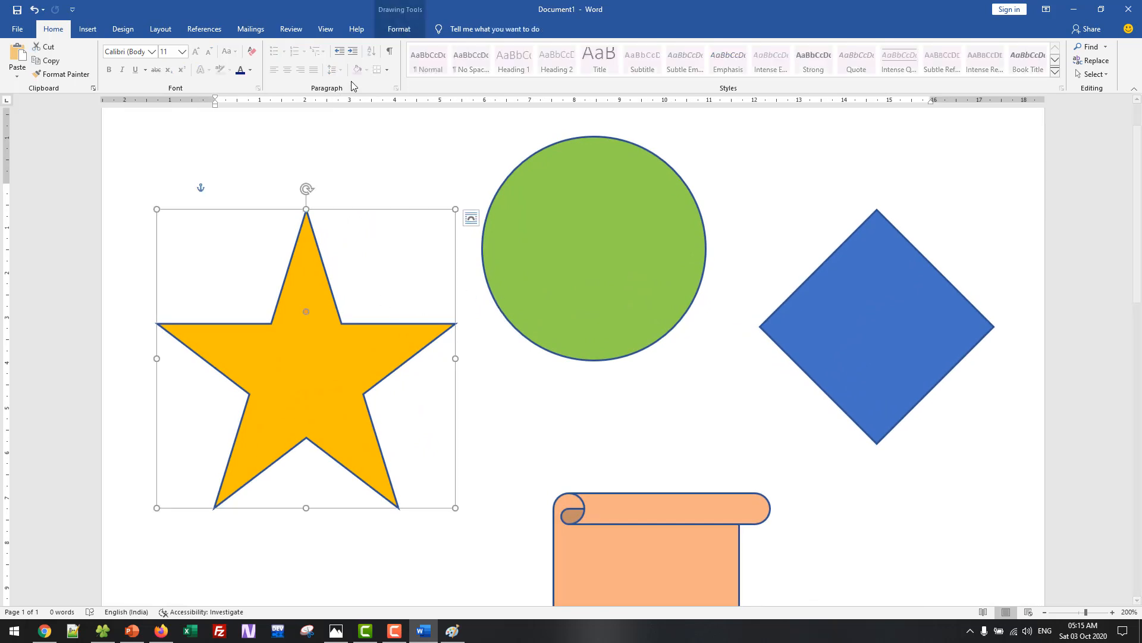
pyautogui.click(400, 29)
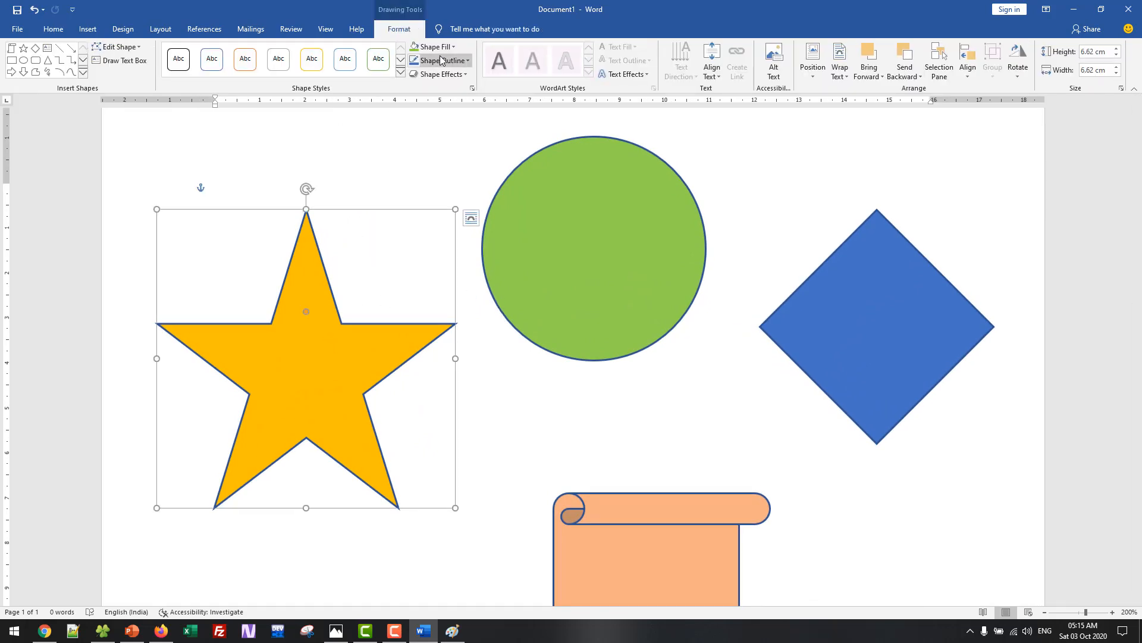
pyautogui.click(462, 65)
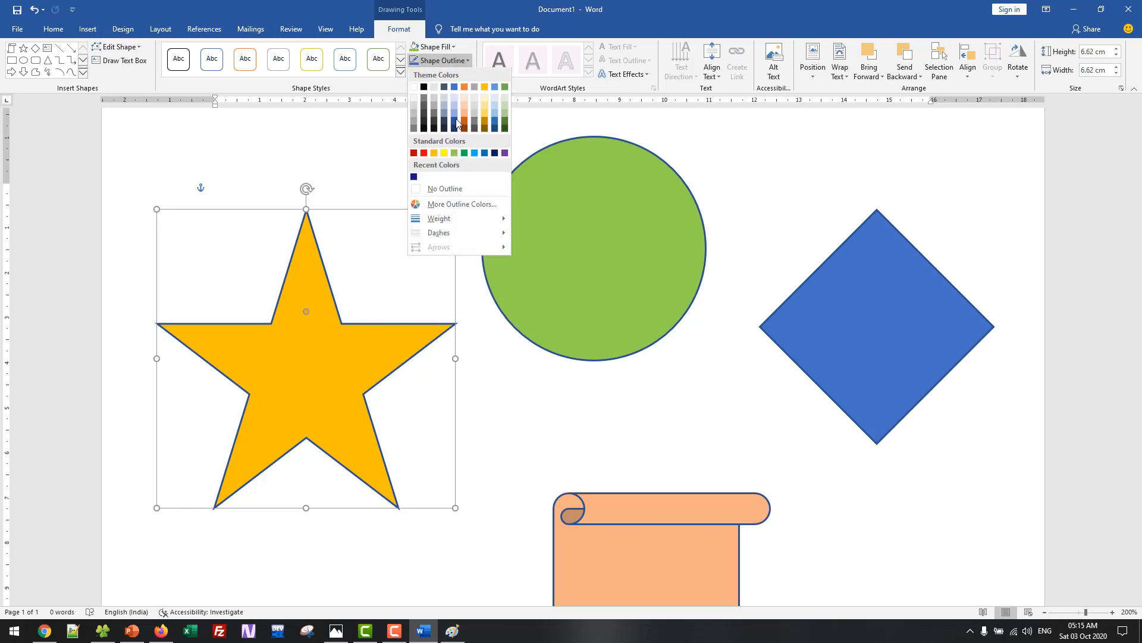
pyautogui.click(463, 191)
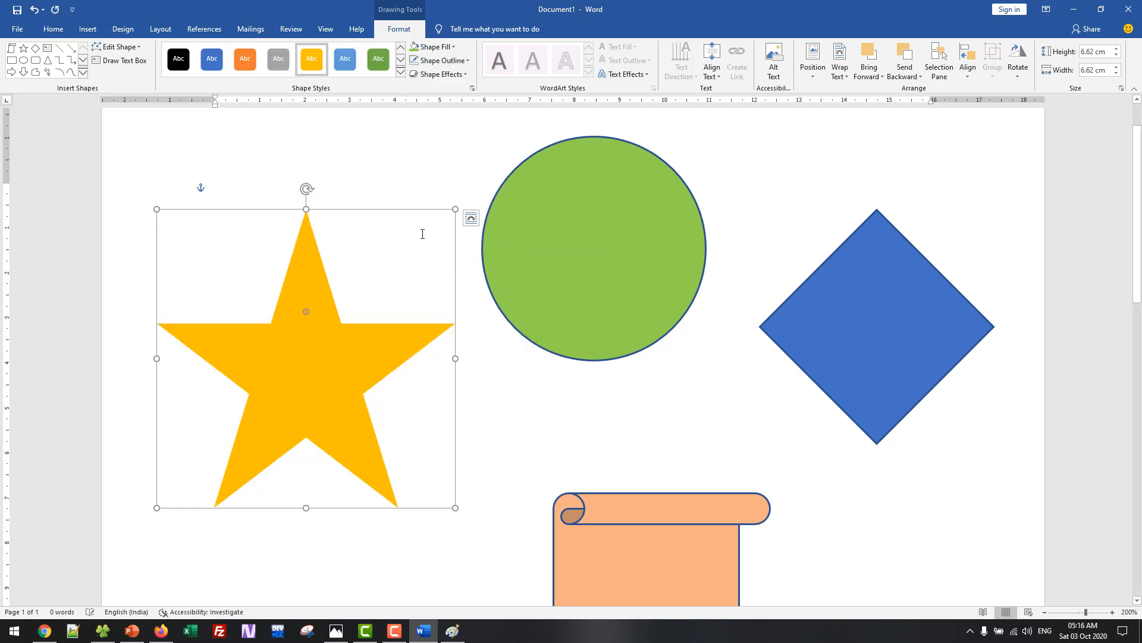
# Set the circle's outline to the green theme colour
pyautogui.click(540, 391)
pyautogui.click(544, 264)
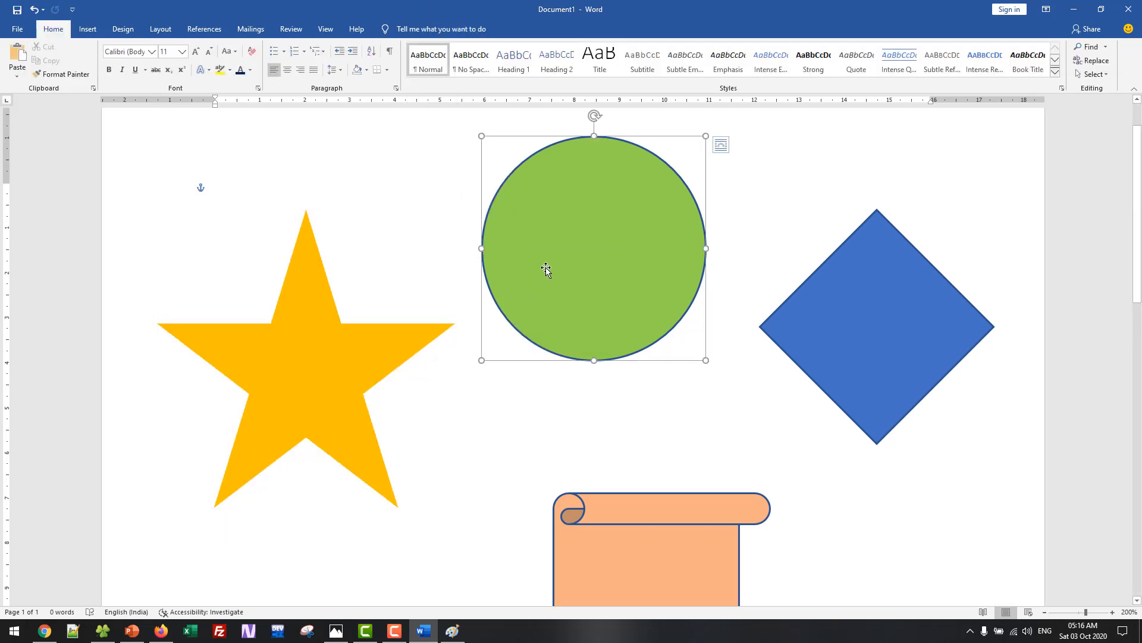
pyautogui.click(452, 60)
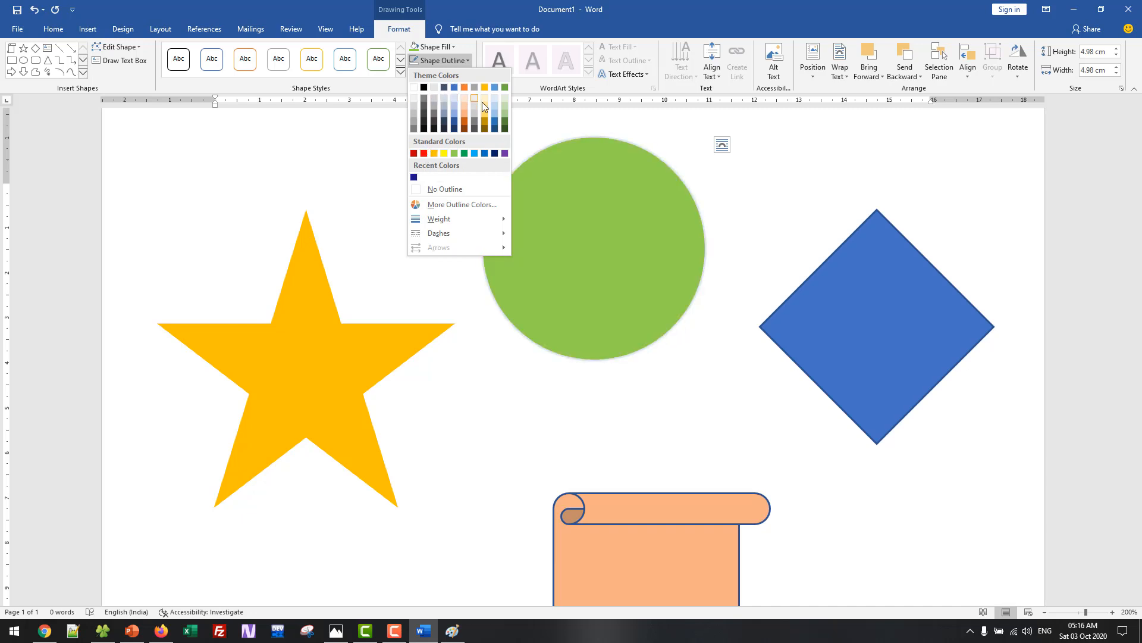
pyautogui.click(507, 88)
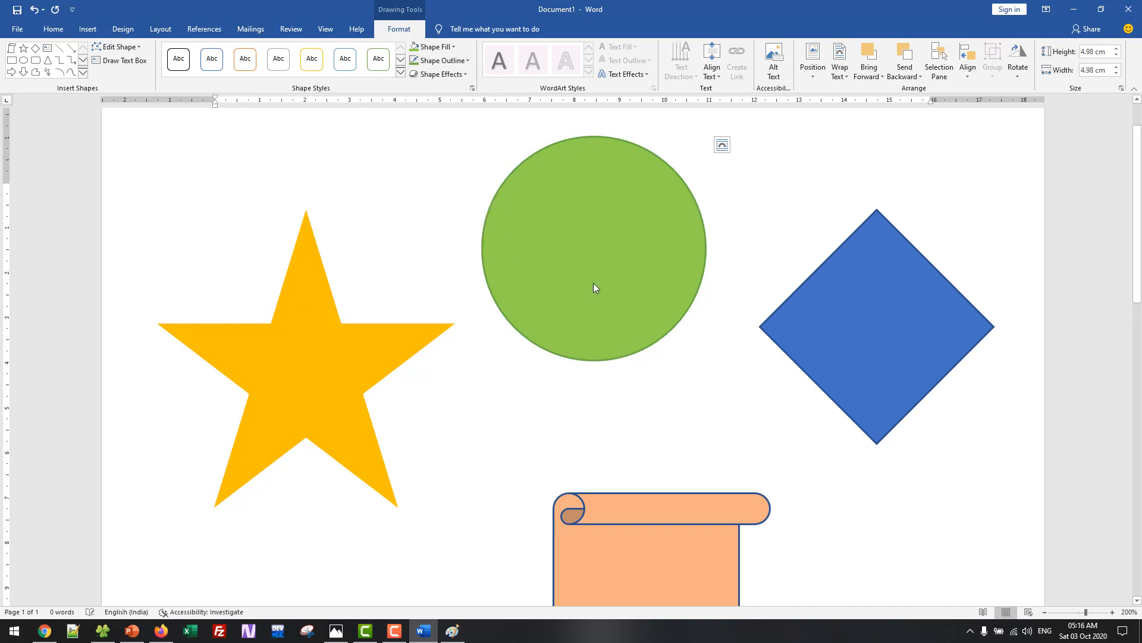
pyautogui.click(646, 449)
# Enlarge the scroll shape by extending its upper-left and lower-right corners outward, mostly towards the star
pyautogui.scroll(-5, 780, 434)
pyautogui.scroll(5, 779, 433)
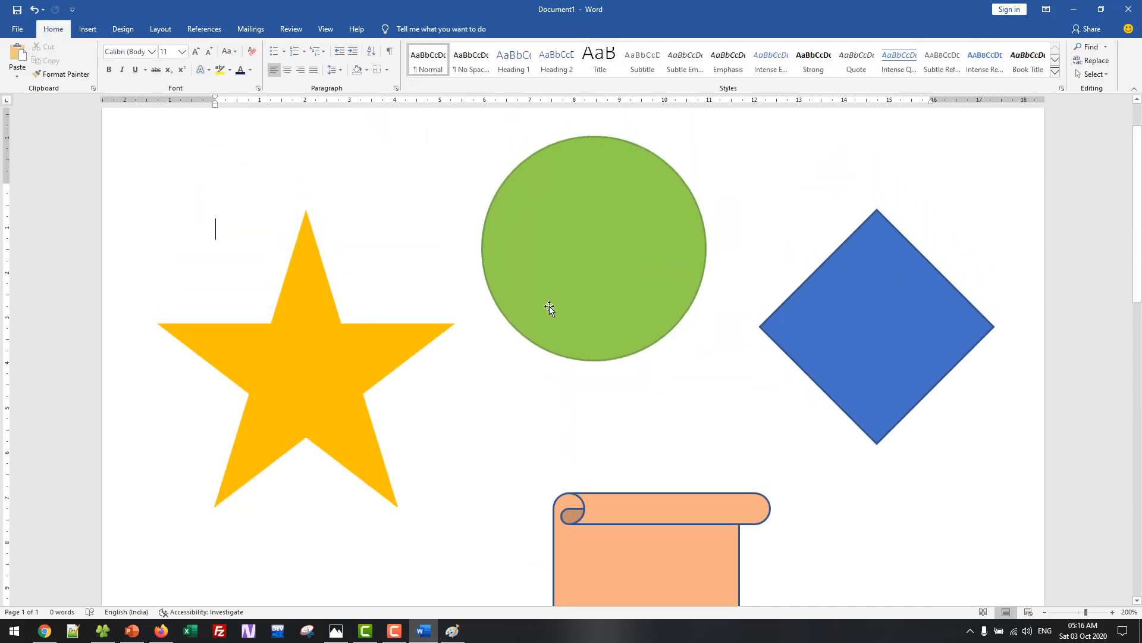
pyautogui.keyDown('ctrl'); pyautogui.scroll(-6, 681, 400); pyautogui.keyUp('ctrl')
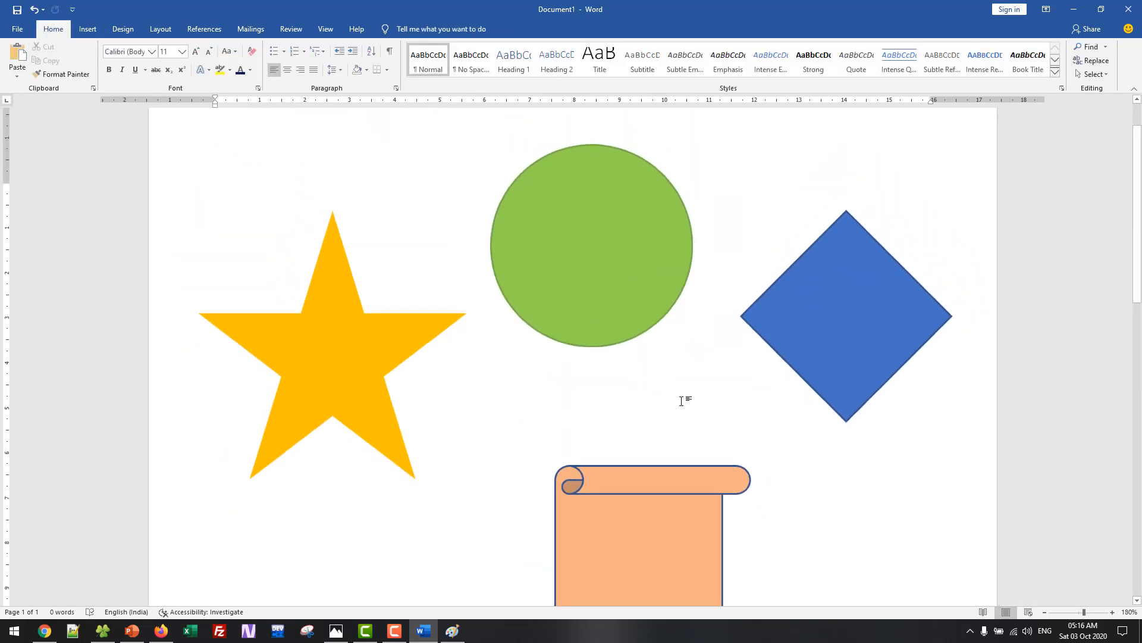
pyautogui.scroll(-4, 680, 387)
pyautogui.scroll(5, 680, 387)
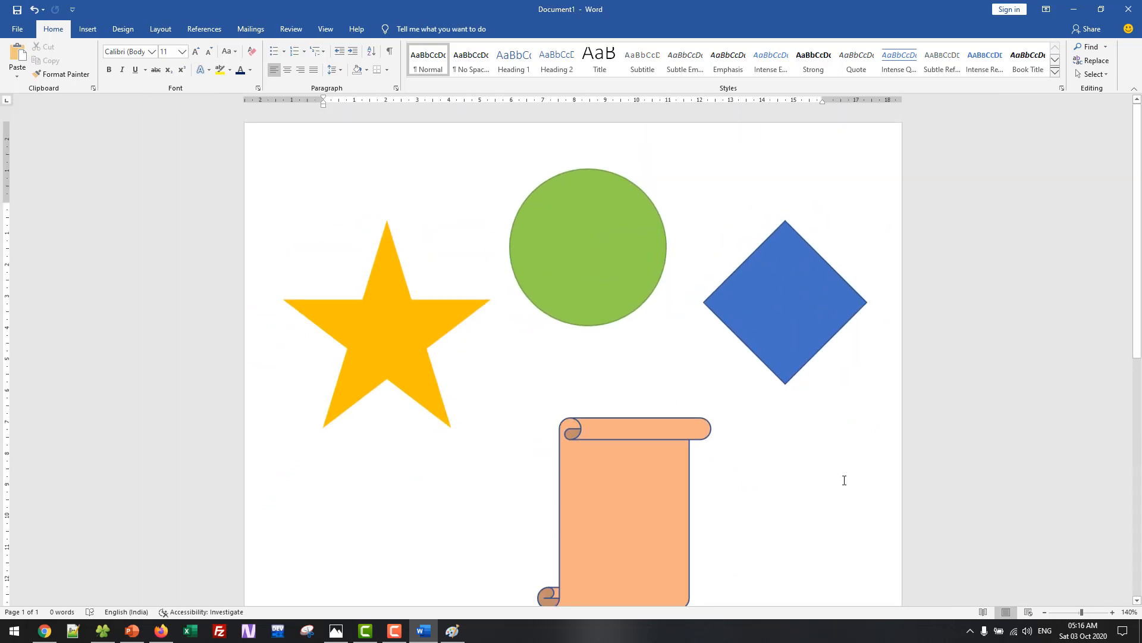
pyautogui.scroll(-2, 689, 382)
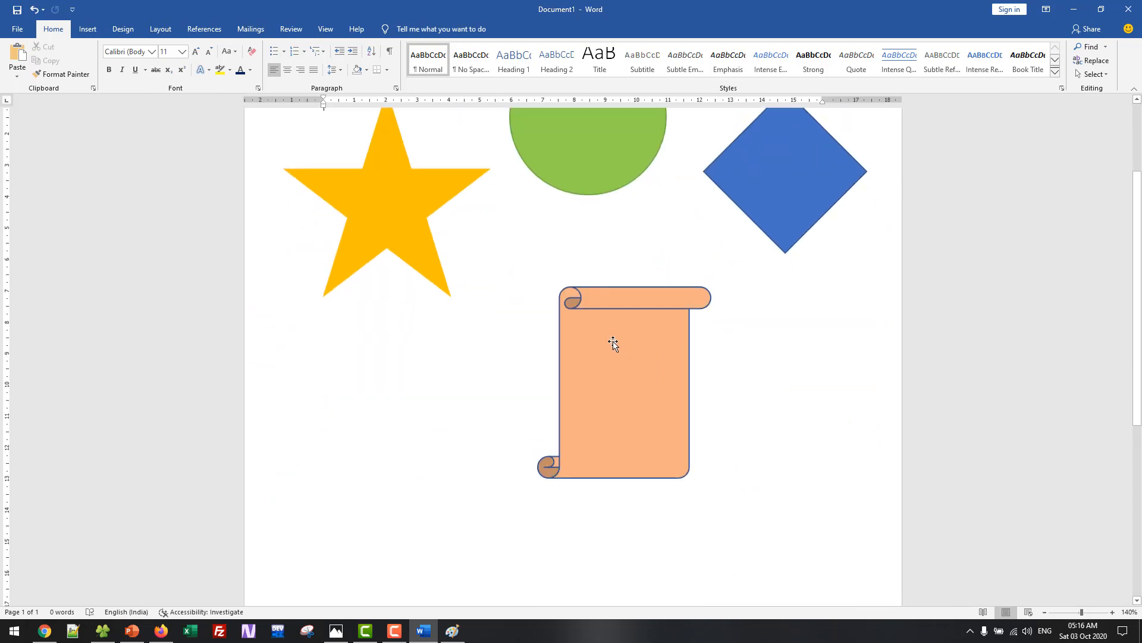
pyautogui.moveTo(612, 339); pyautogui.dragTo(582, 298)
pyautogui.moveTo(680, 436); pyautogui.dragTo(738, 487)
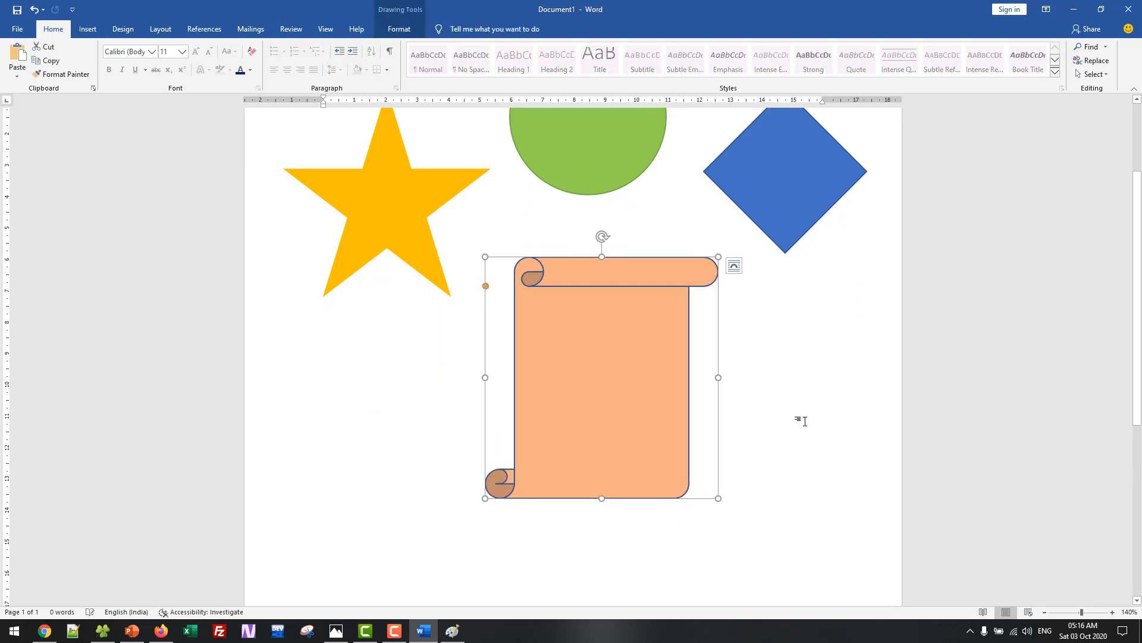
pyautogui.click(755, 403)
# Add the text "Dept of Computer Science," inside the scroll shape
pyautogui.rightClick(583, 364)
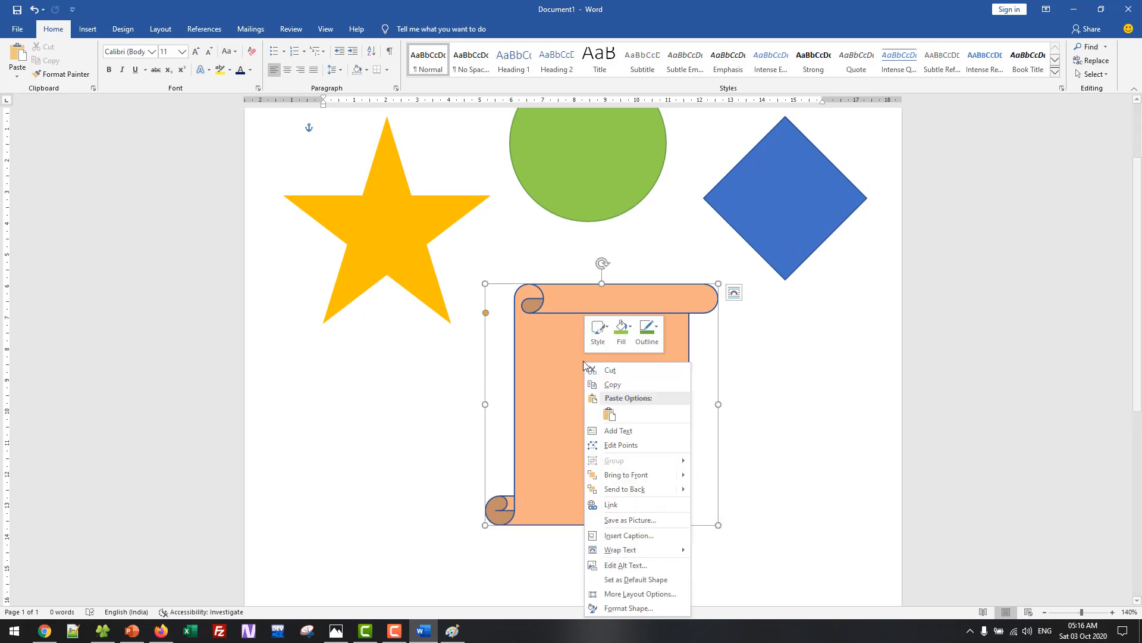
pyautogui.click(638, 429)
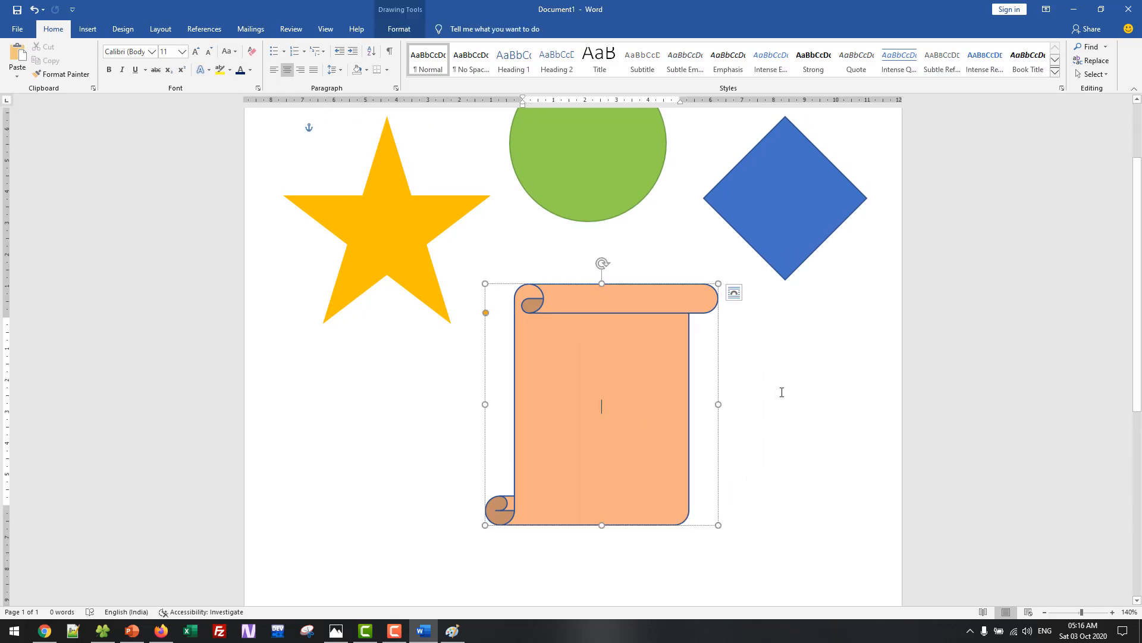
pyautogui.write('Dept o')
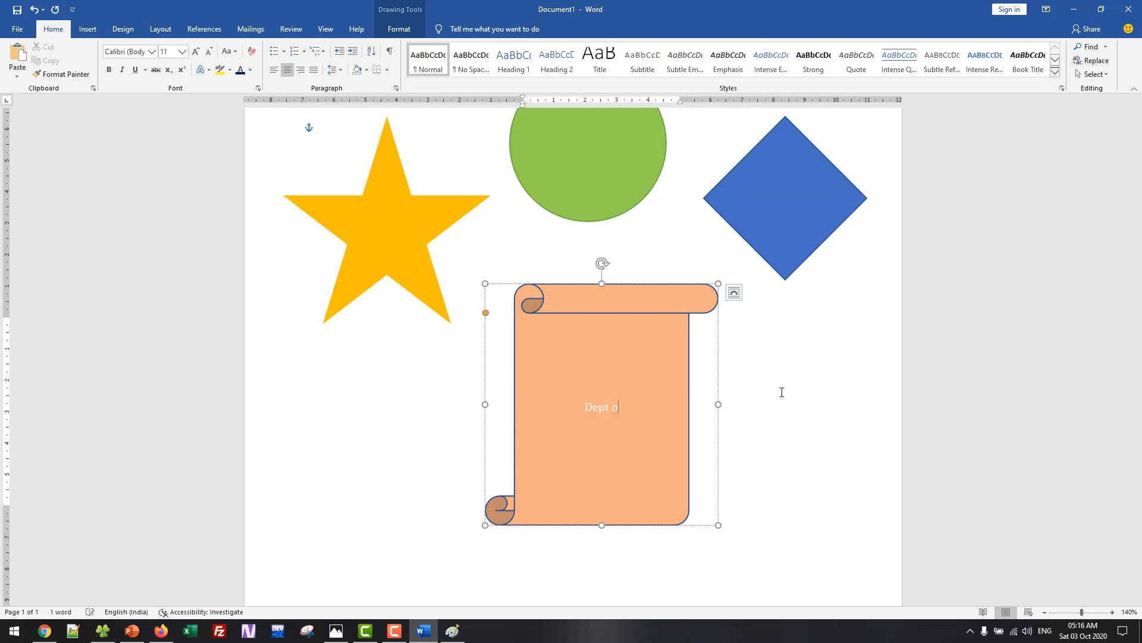
pyautogui.write('f Computer Science,')
pyautogui.click(780, 405)
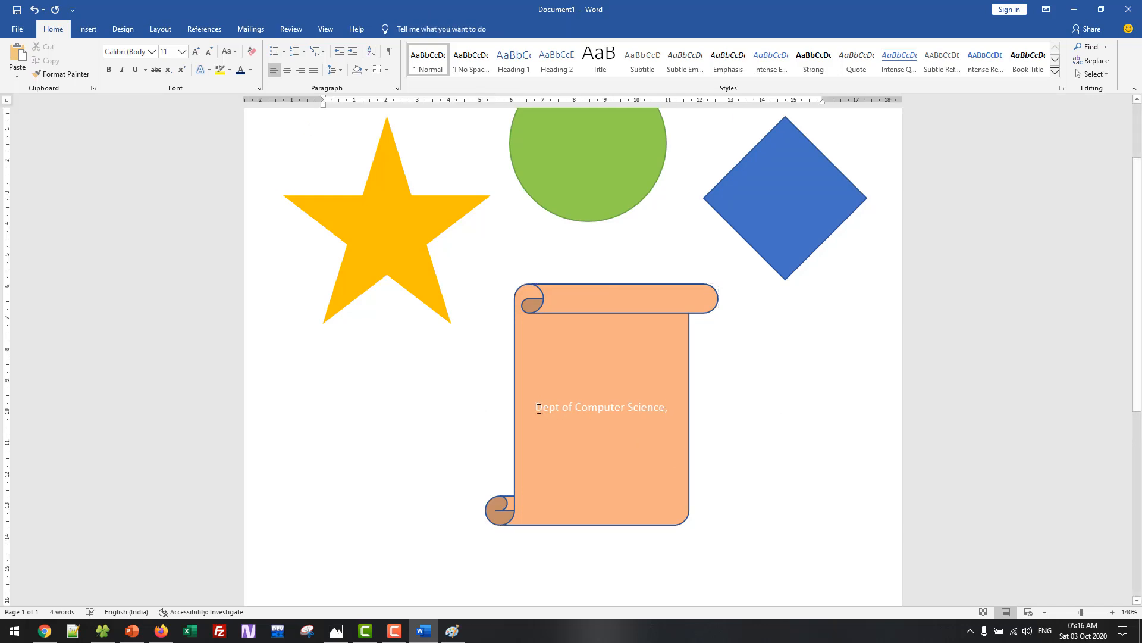
# Colour the scroll's text with the standard dark blue
pyautogui.moveTo(539, 408); pyautogui.dragTo(667, 414)
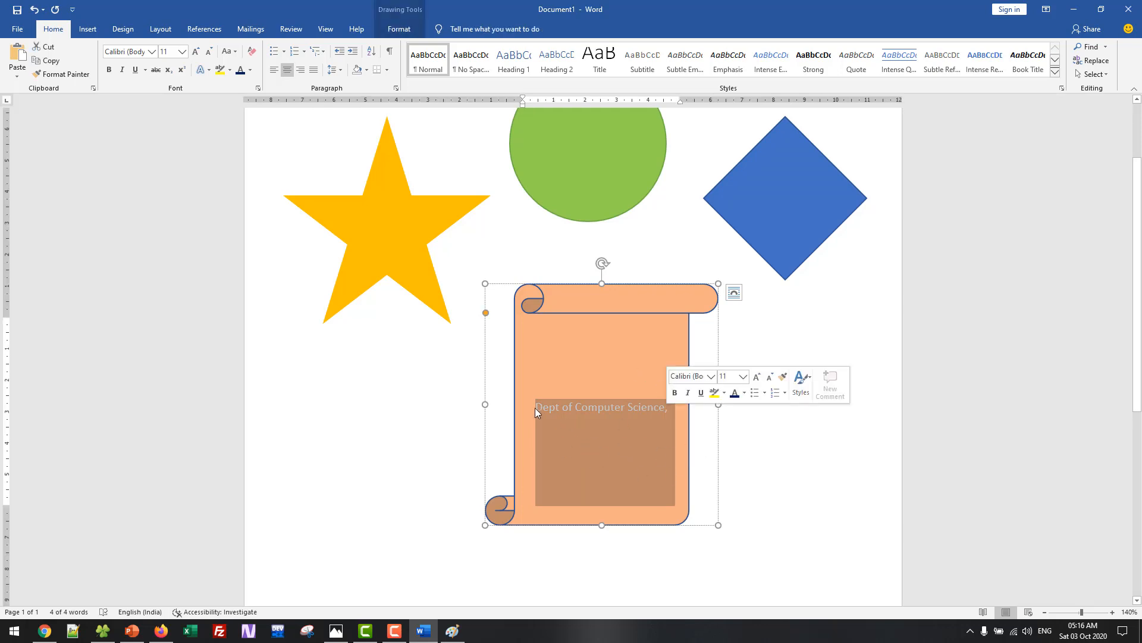
pyautogui.click(250, 69)
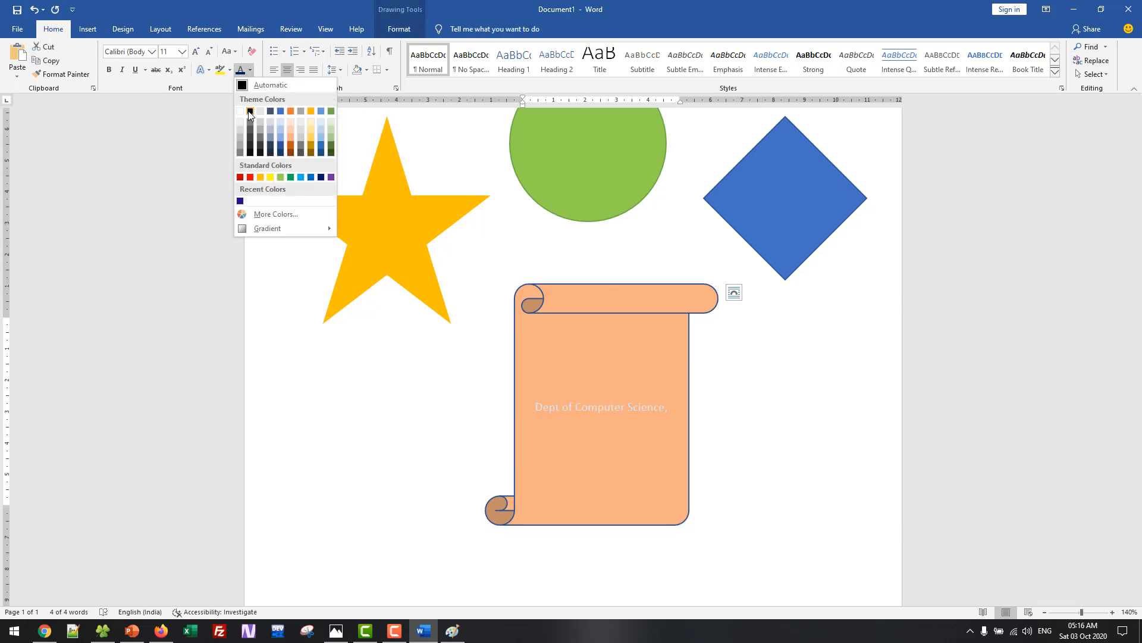
pyautogui.click(321, 178)
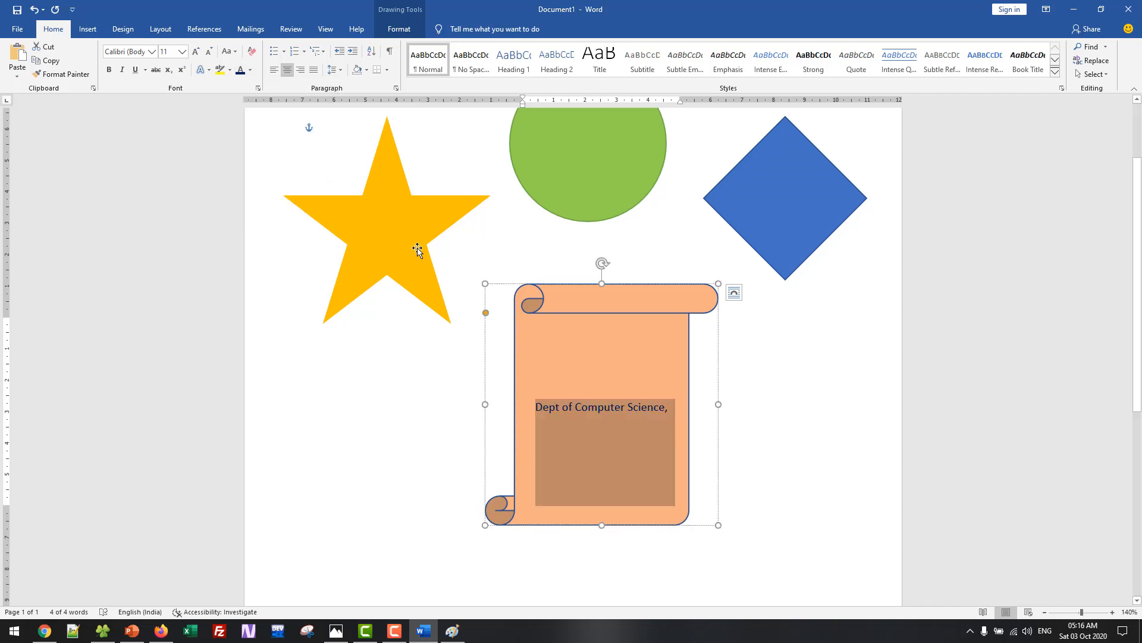
# Enlarge the scroll's text to a font size of 29
pyautogui.hotkey('ctrl', 'shift', '.')
pyautogui.hotkey('ctrl', 'shift', '.')
pyautogui.hotkey('ctrl', 'shift', '.')
pyautogui.hotkey('ctrl', 'shift', '.')
pyautogui.hotkey('ctrl', 'shift', '.')
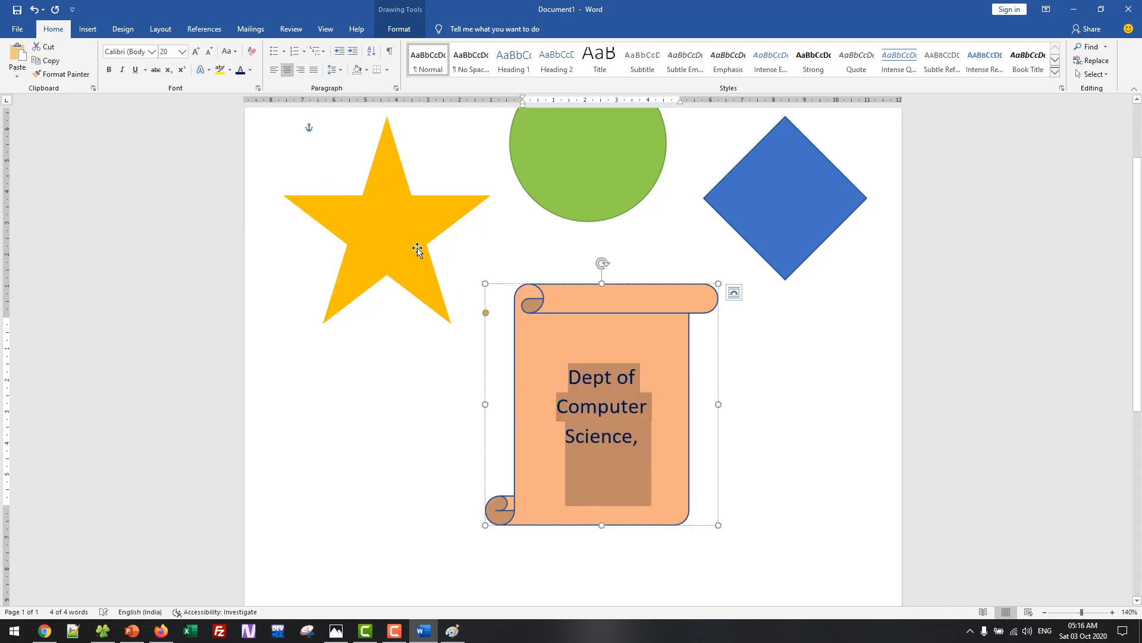
pyautogui.hotkey('ctrl', ']')
pyautogui.hotkey('ctrl', ']')
pyautogui.hotkey('ctrl', ']')
pyautogui.hotkey('ctrl', ']')
pyautogui.hotkey('ctrl', ']')
pyautogui.hotkey('ctrl', ']')
pyautogui.hotkey('ctrl', ']')
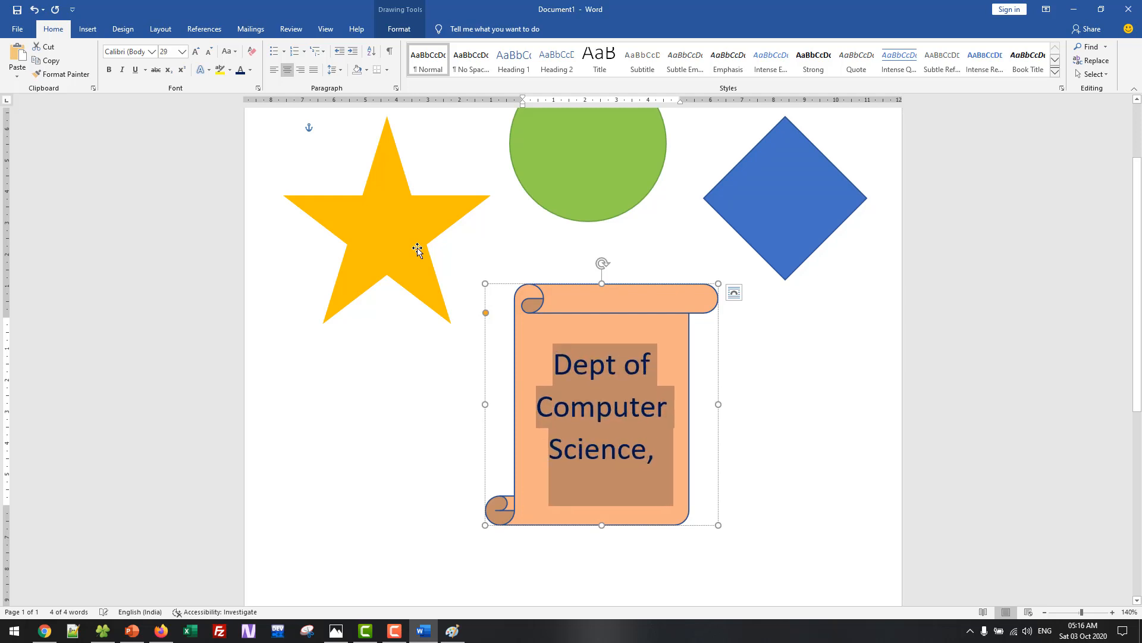
pyautogui.click(775, 404)
# Delete all the shapes to leave the document page blank
pyautogui.scroll(2, 803, 434)
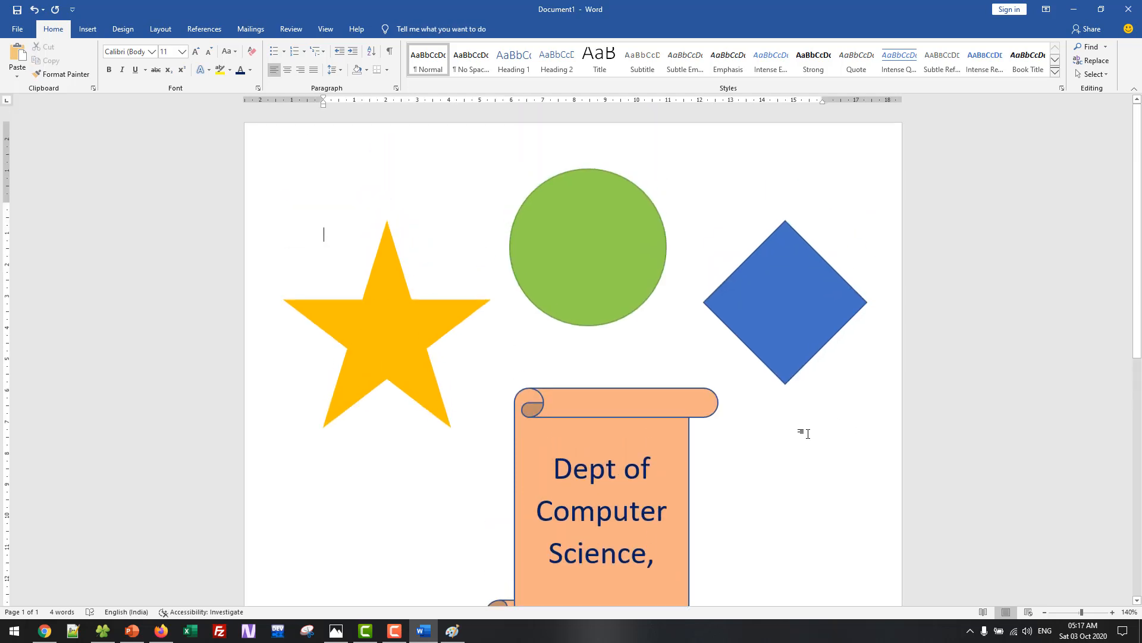
pyautogui.scroll(-2, 802, 380)
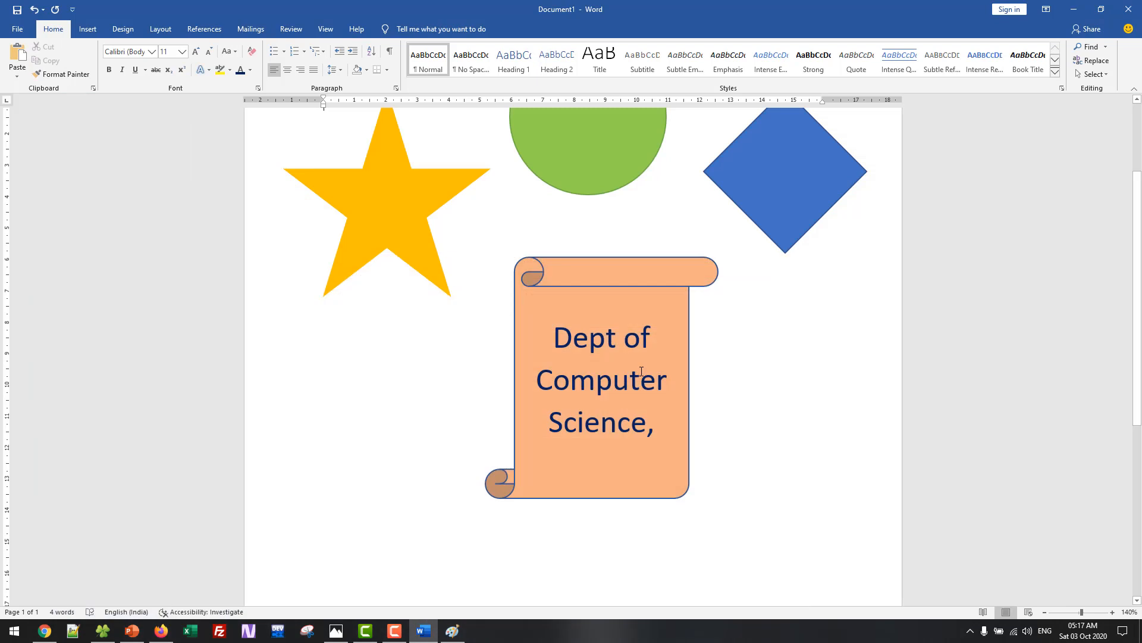
pyautogui.scroll(3, 387, 333)
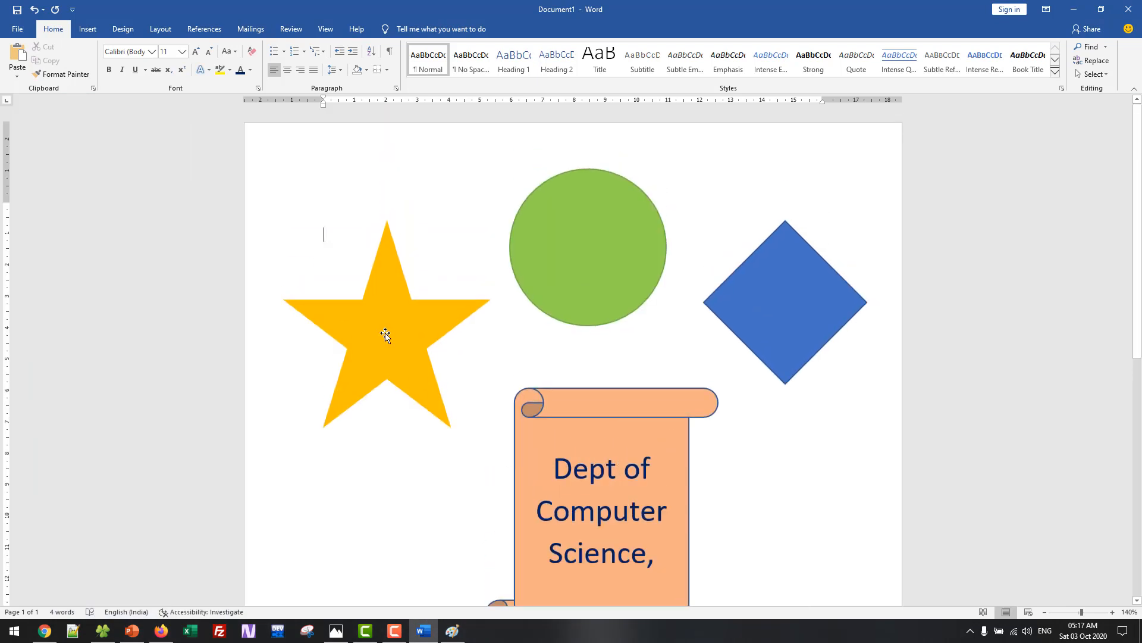
pyautogui.hotkey('ctrl', 'a')
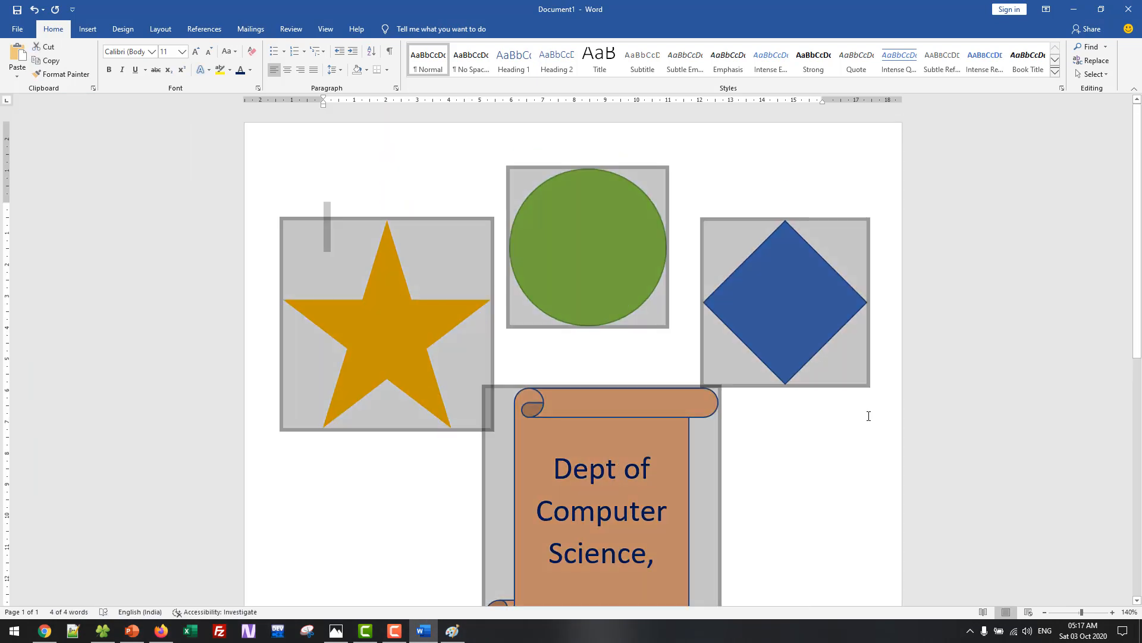
pyautogui.press('Delete')
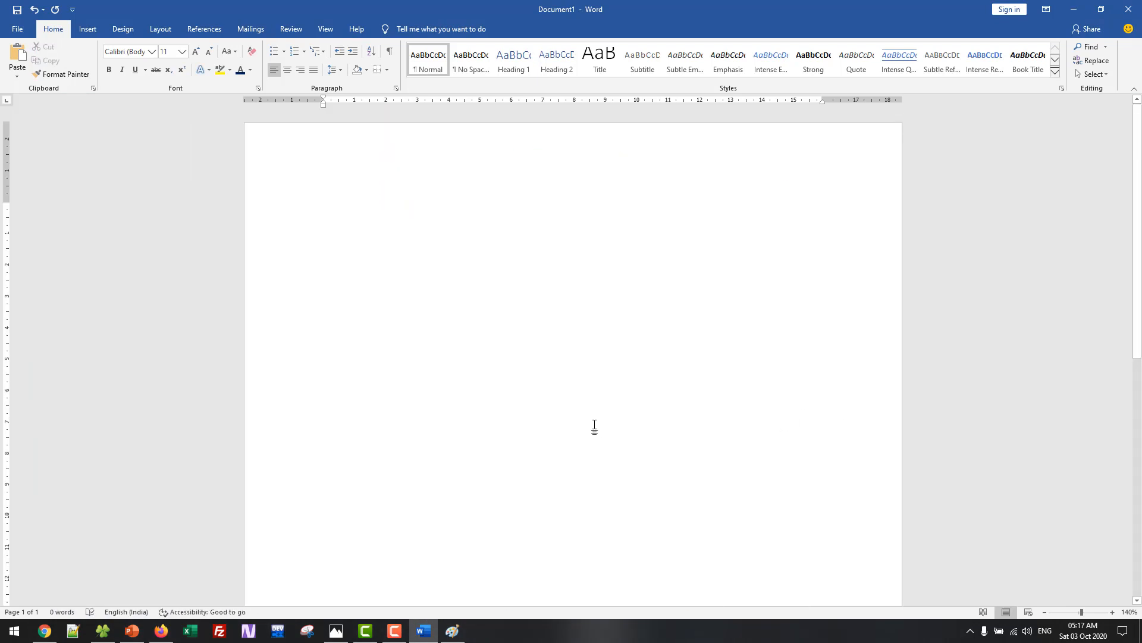
# Bring up the full symbol collection and look through the characters of the Symbol font
pyautogui.click(88, 29)
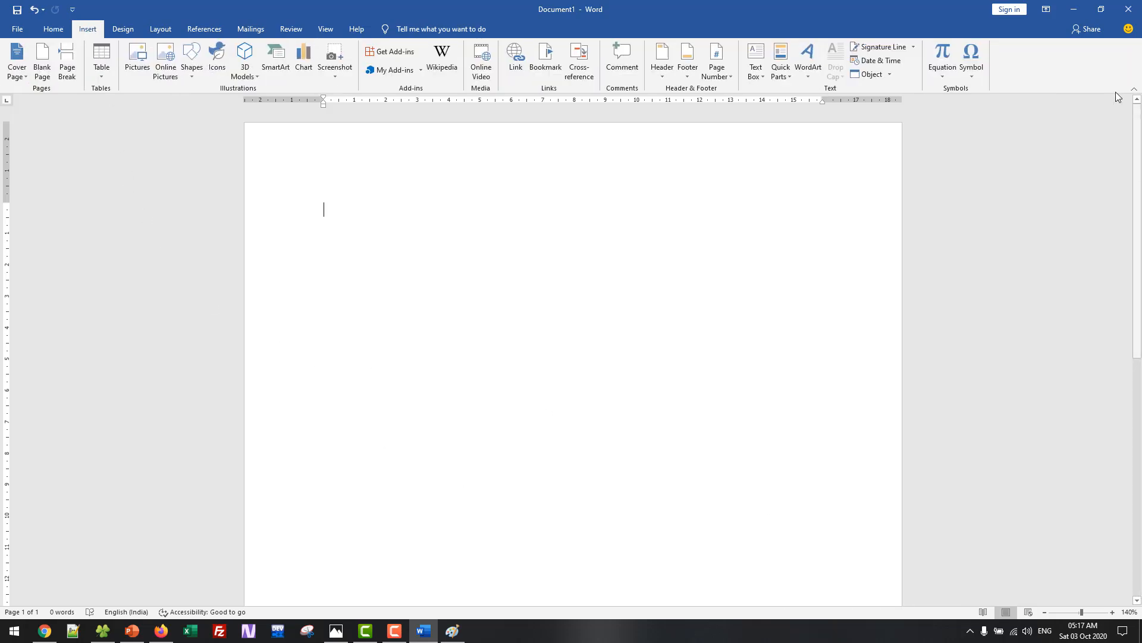
pyautogui.click(969, 82)
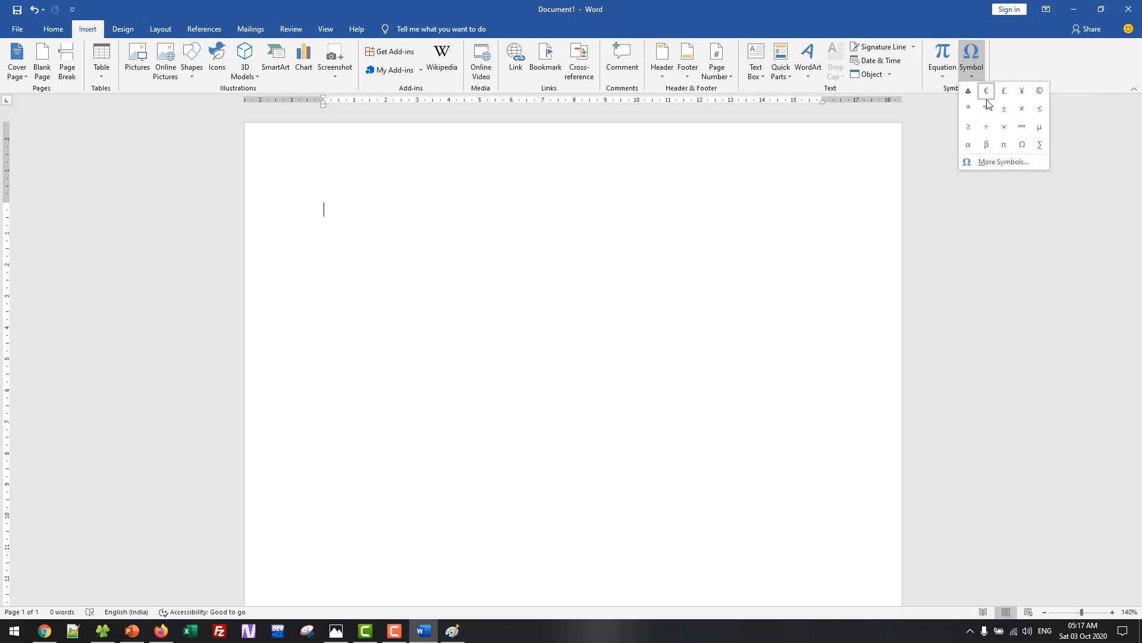
pyautogui.click(1002, 165)
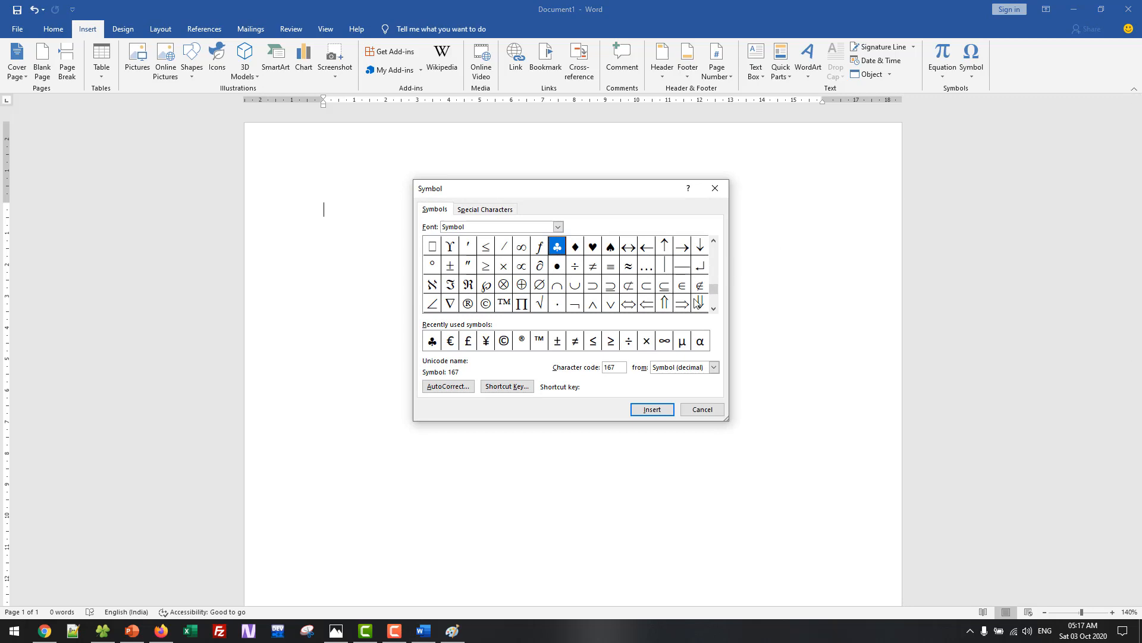
pyautogui.click(643, 281)
pyautogui.scroll(9, 639, 275)
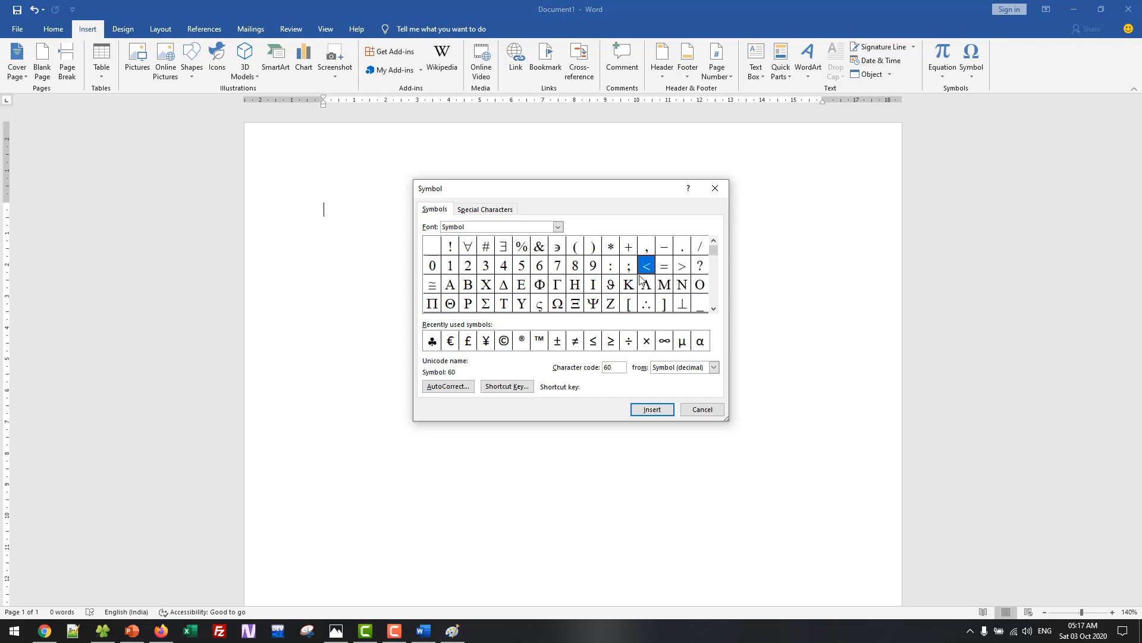
pyautogui.scroll(-10, 641, 278)
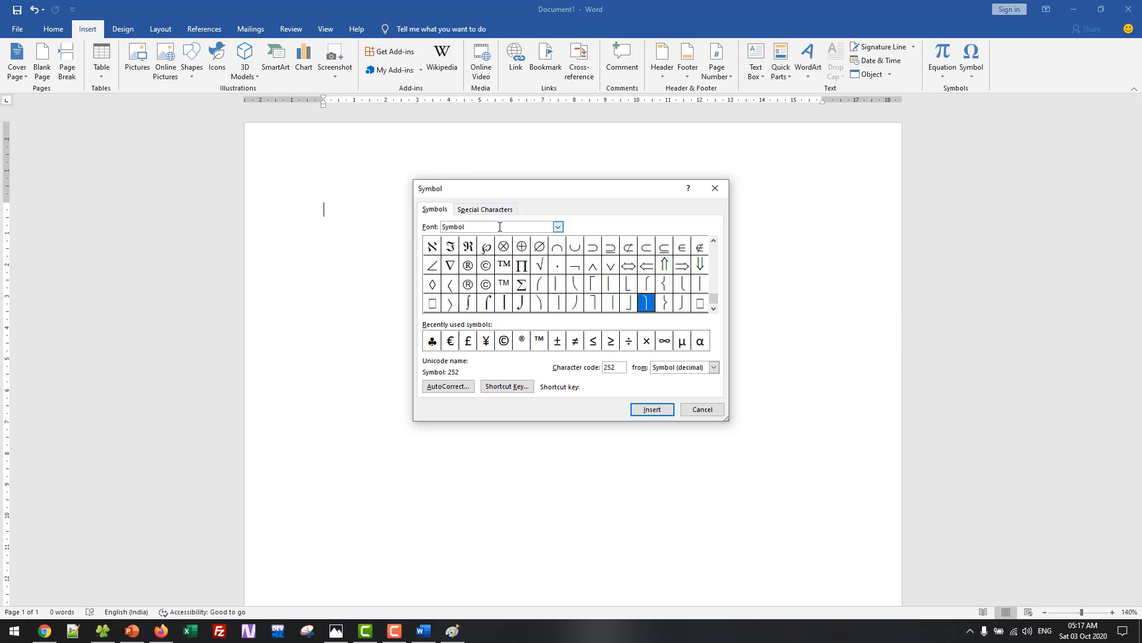
# Look through the list of fonts available for choosing symbols
pyautogui.click(558, 227)
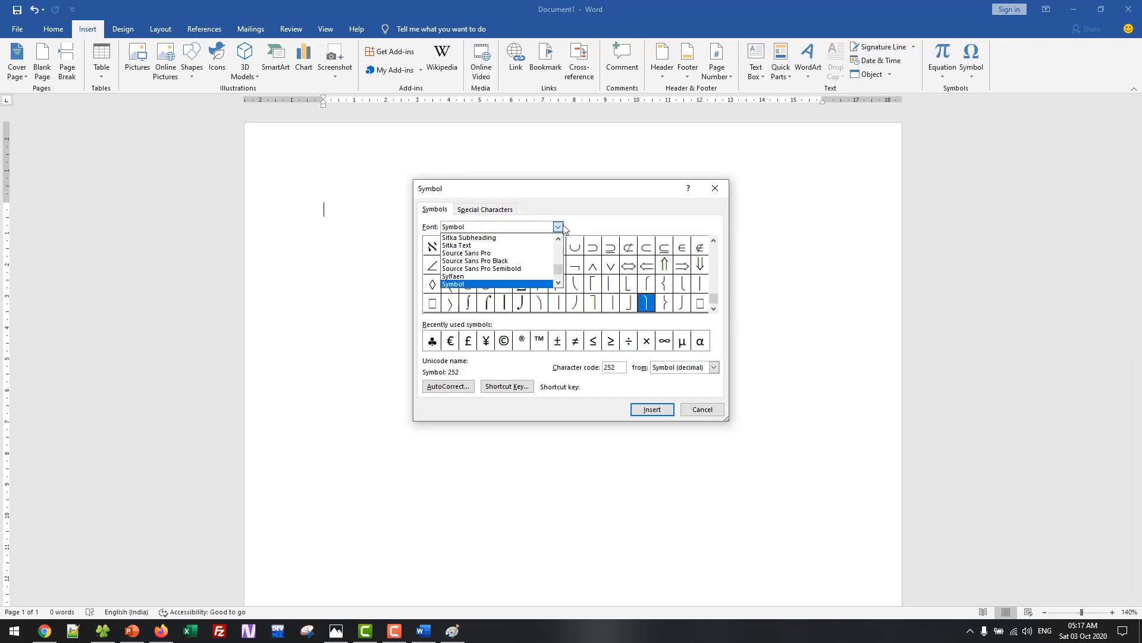
pyautogui.click(563, 226)
pyautogui.click(500, 211)
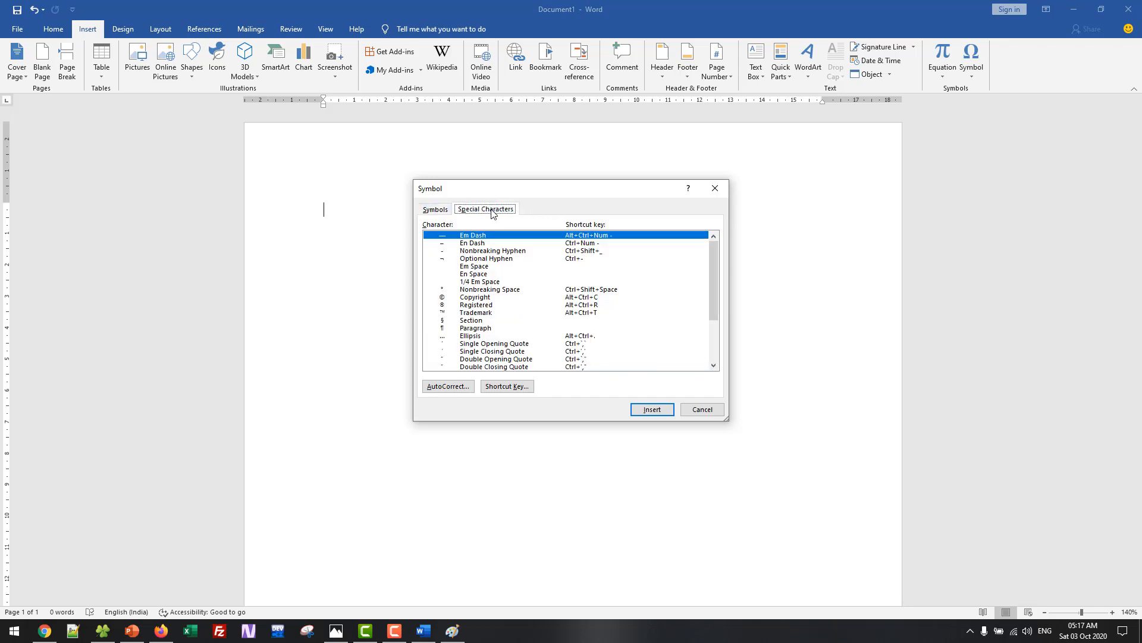
pyautogui.click(444, 206)
pyautogui.click(558, 226)
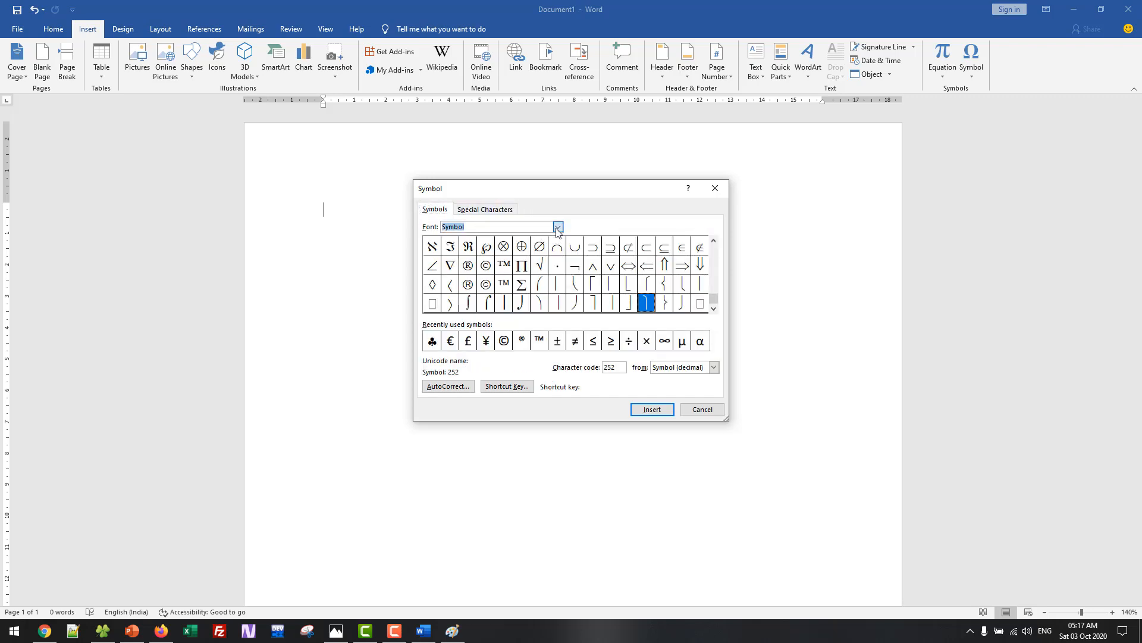
pyautogui.scroll(20, 520, 263)
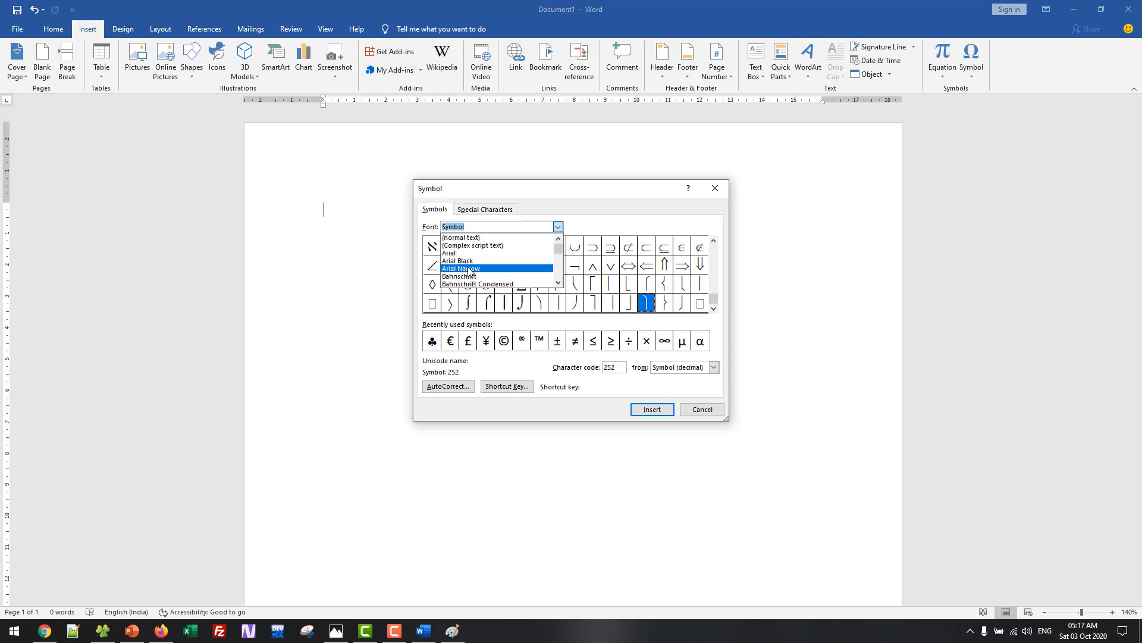
pyautogui.scroll(-10, 511, 271)
pyautogui.scroll(-20, 507, 282)
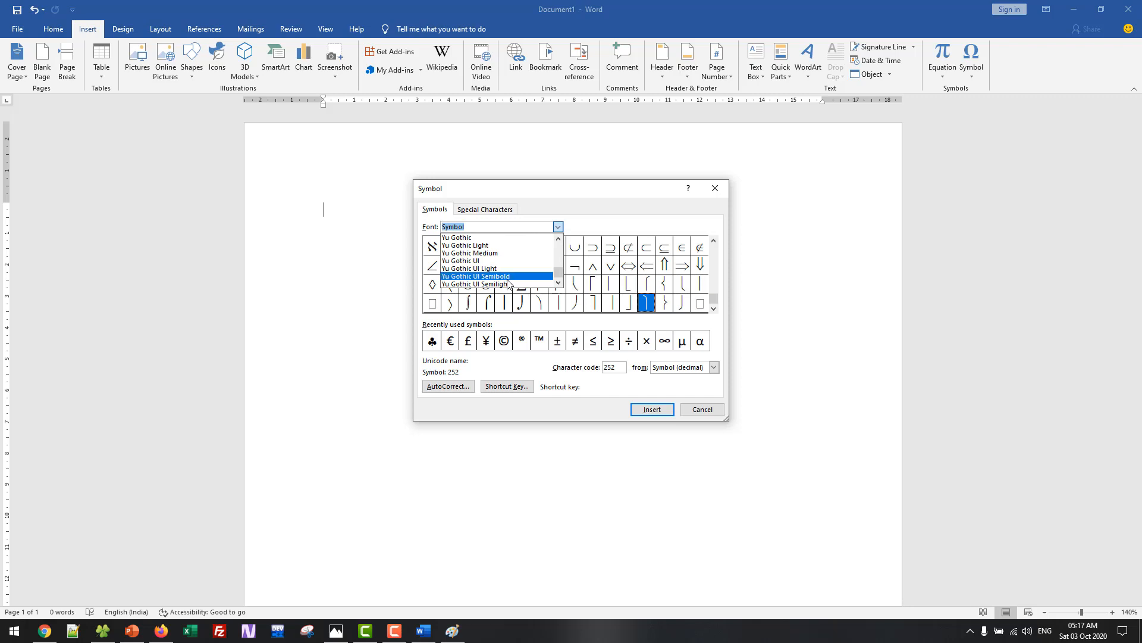
pyautogui.scroll(10, 512, 279)
pyautogui.scroll(13, 516, 275)
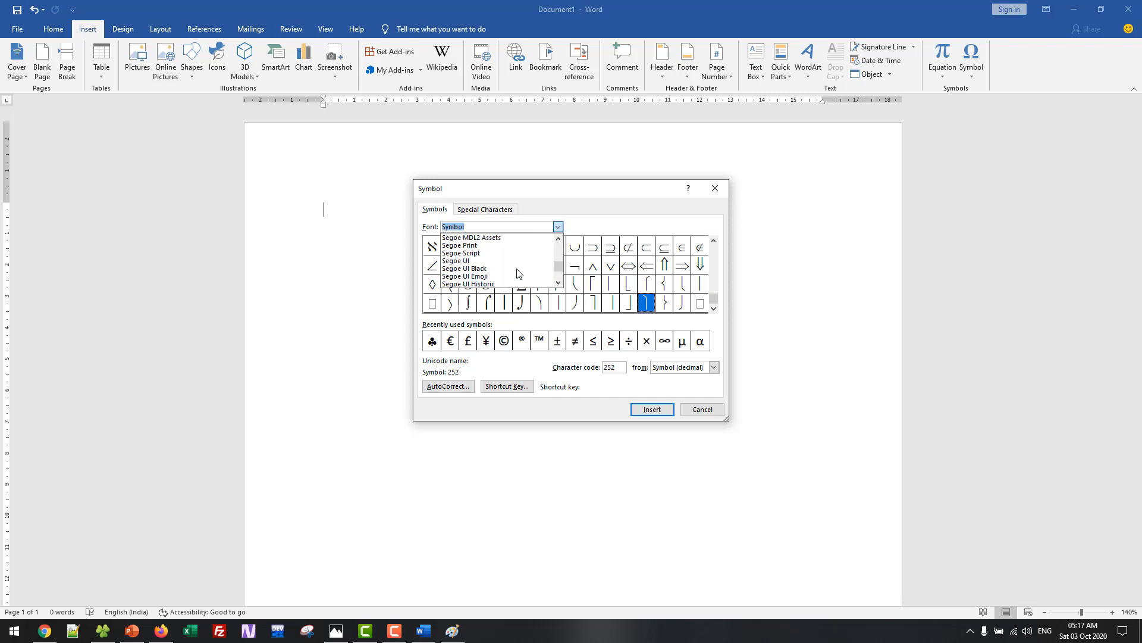
pyautogui.scroll(8, 516, 273)
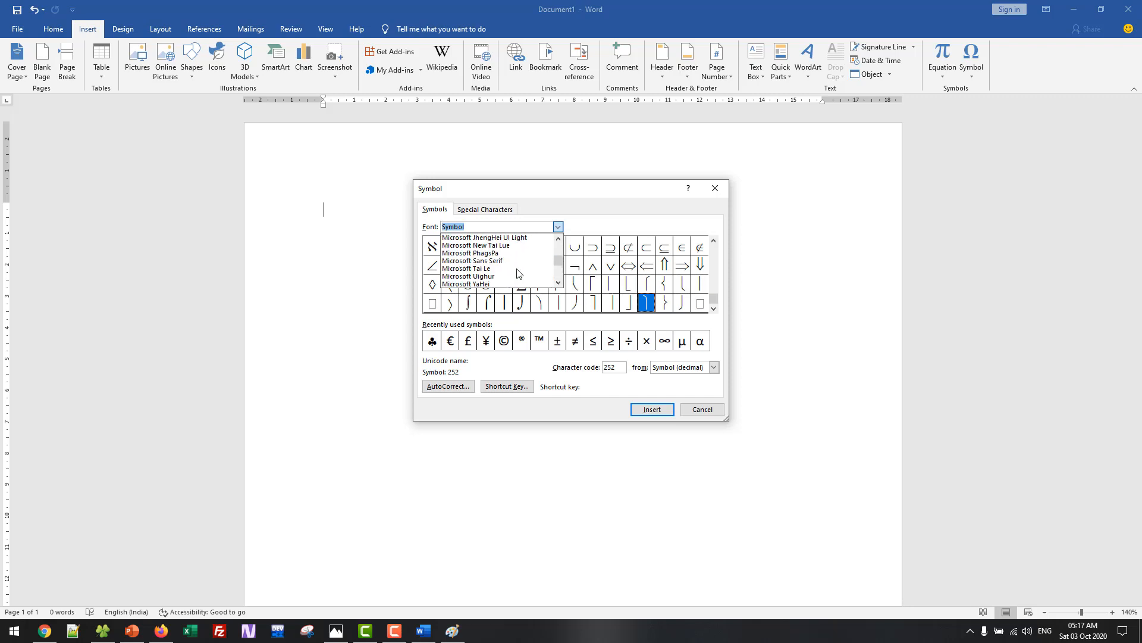
pyautogui.scroll(2, 517, 274)
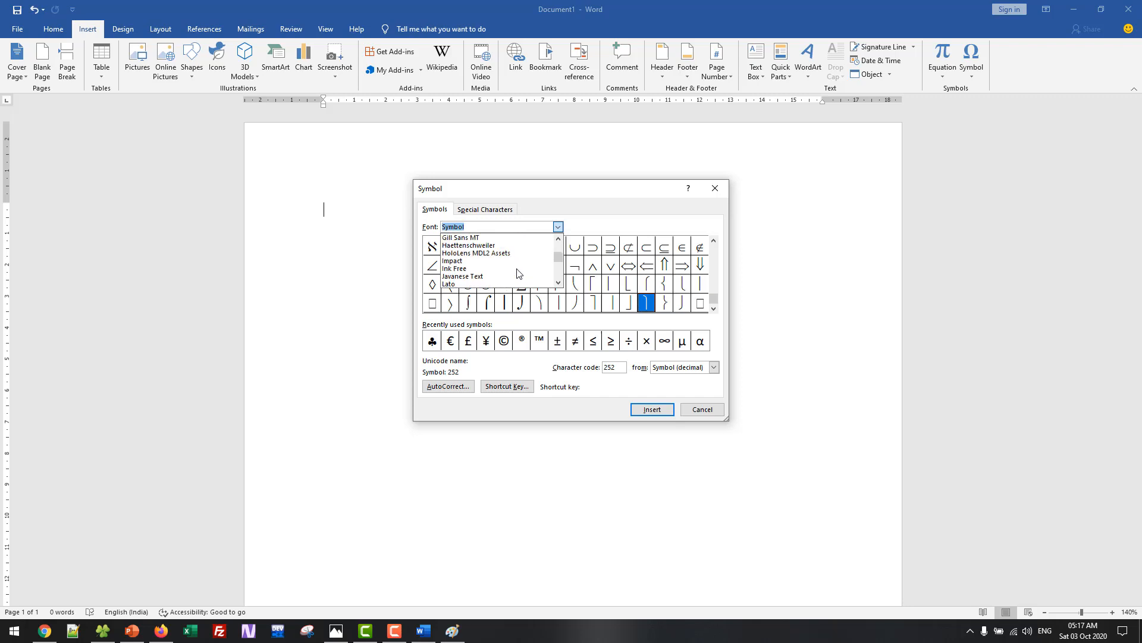
# Insert the camera symbol from the HoloLens MDL2 Assets font into the document
pyautogui.click(518, 254)
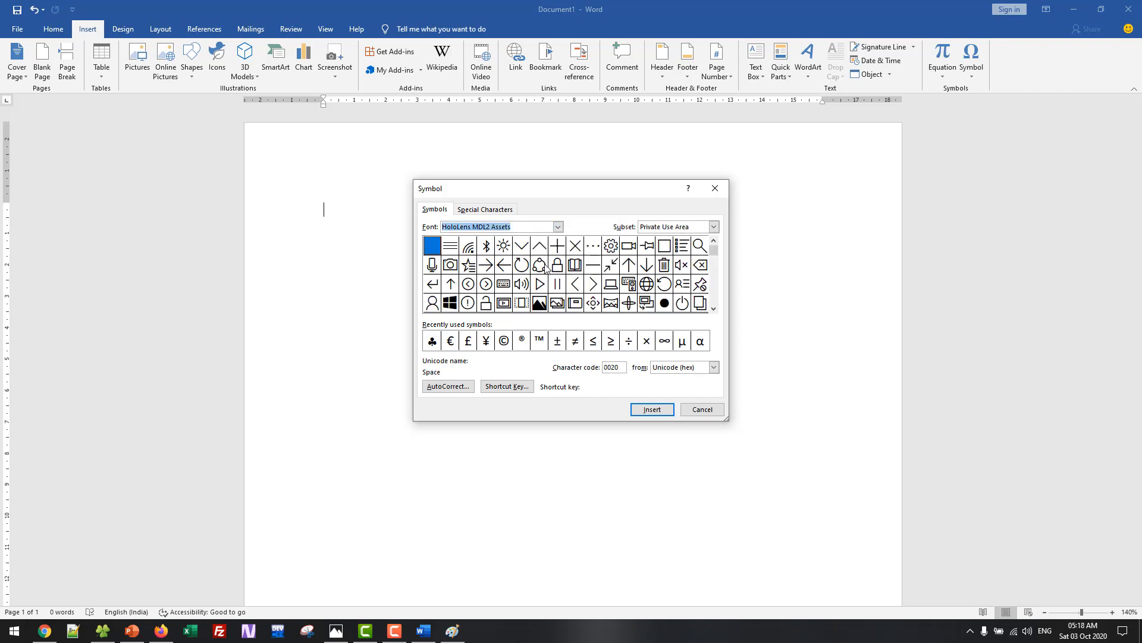
pyautogui.click(449, 268)
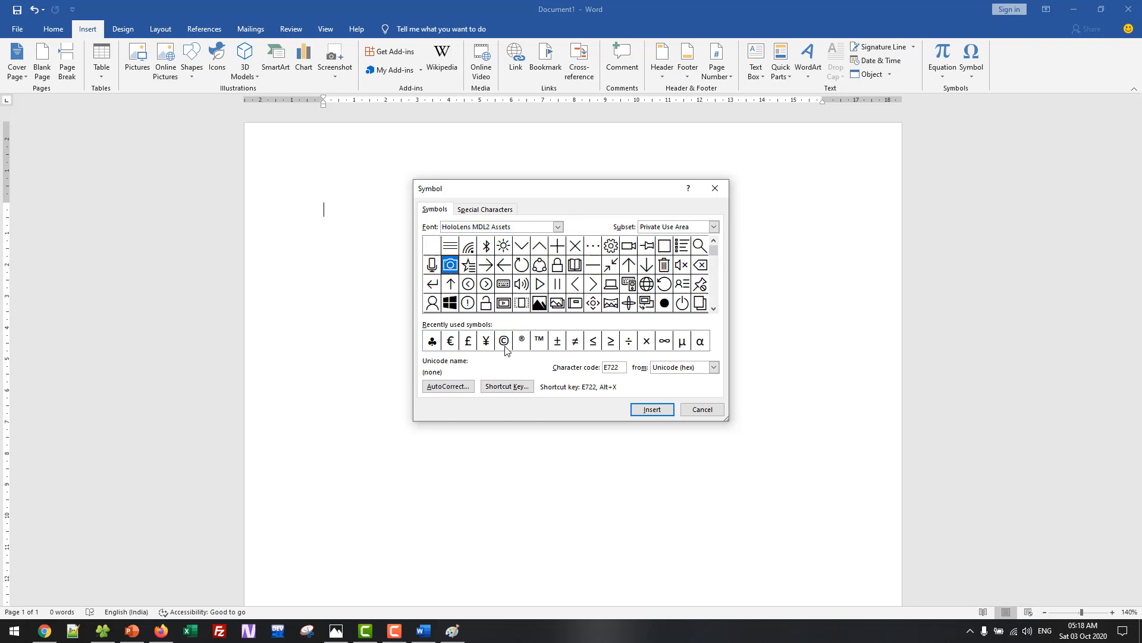
pyautogui.click(652, 410)
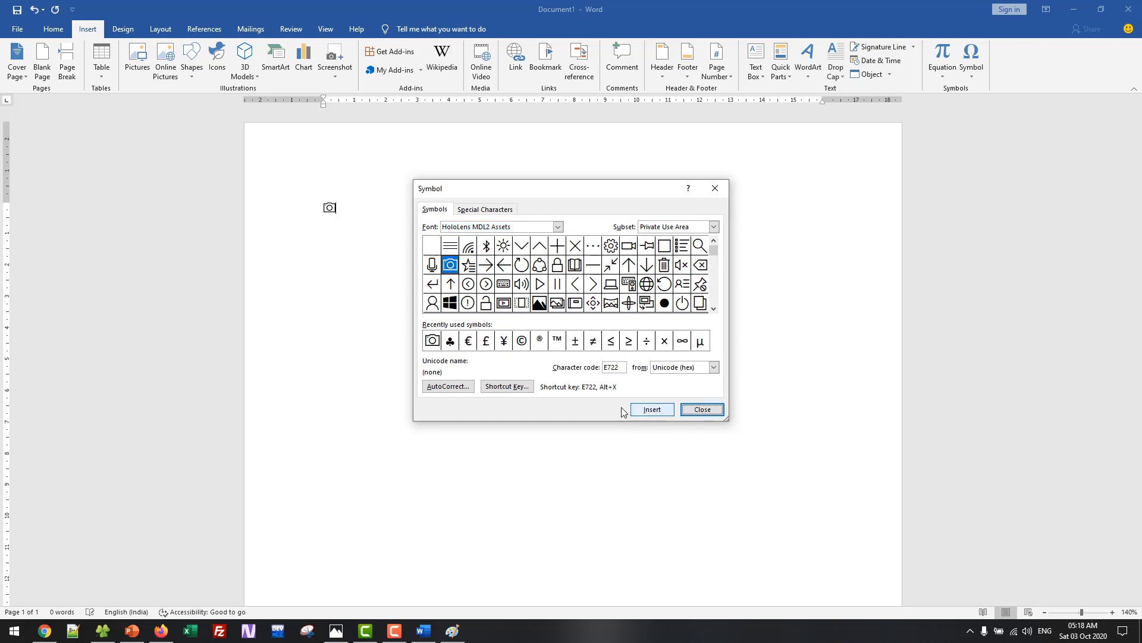
# Enlarge the inserted camera symbol to a font size of 53
pyautogui.click(301, 222)
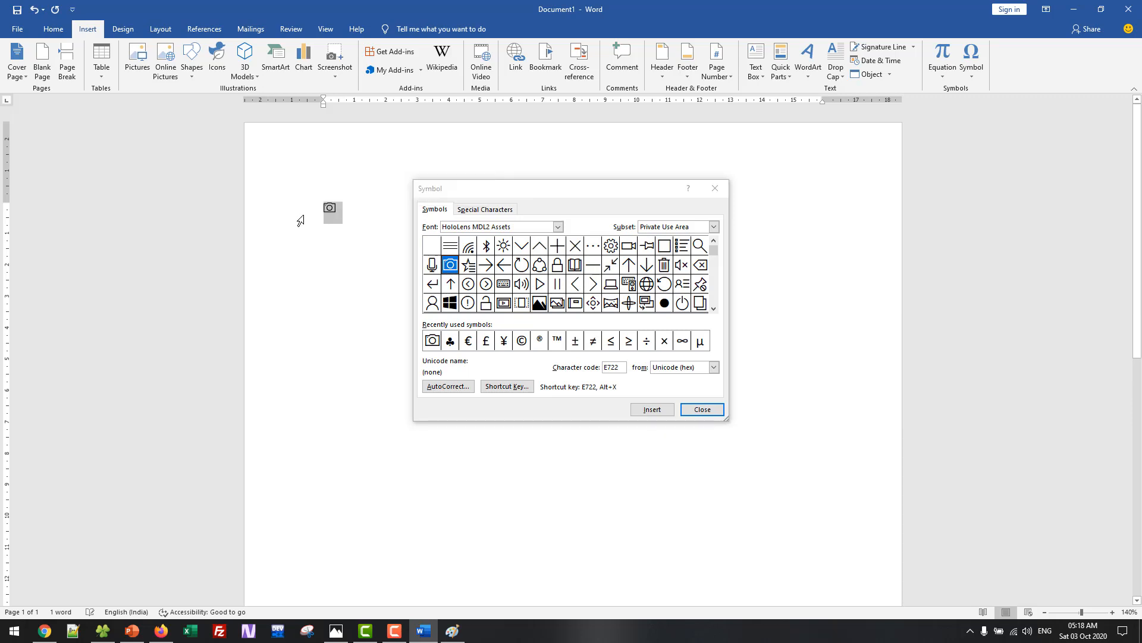
pyautogui.hotkey('ctrl', 'shift', '.')
pyautogui.hotkey('ctrl', 'shift', '.')
pyautogui.hotkey('ctrl', 'shift', '.')
pyautogui.hotkey('ctrl', 'shift', '.')
pyautogui.hotkey('ctrl', 'shift', '.')
pyautogui.hotkey('ctrl', 'shift', '.')
pyautogui.hotkey('ctrl', 'shift', '.')
pyautogui.hotkey('ctrl', 'shift', '.')
pyautogui.hotkey('ctrl', 'shift', '.')
pyautogui.hotkey('ctrl', 'shift', '.')
pyautogui.hotkey('ctrl', 'shift', '.')
pyautogui.hotkey('ctrl', 'shift', '.')
pyautogui.hotkey('ctrl', 'shift', '.')
pyautogui.hotkey('ctrl', 'shift', '.')
pyautogui.hotkey('ctrl', 'shift', '.')
pyautogui.hotkey('ctrl', 'shift', '.')
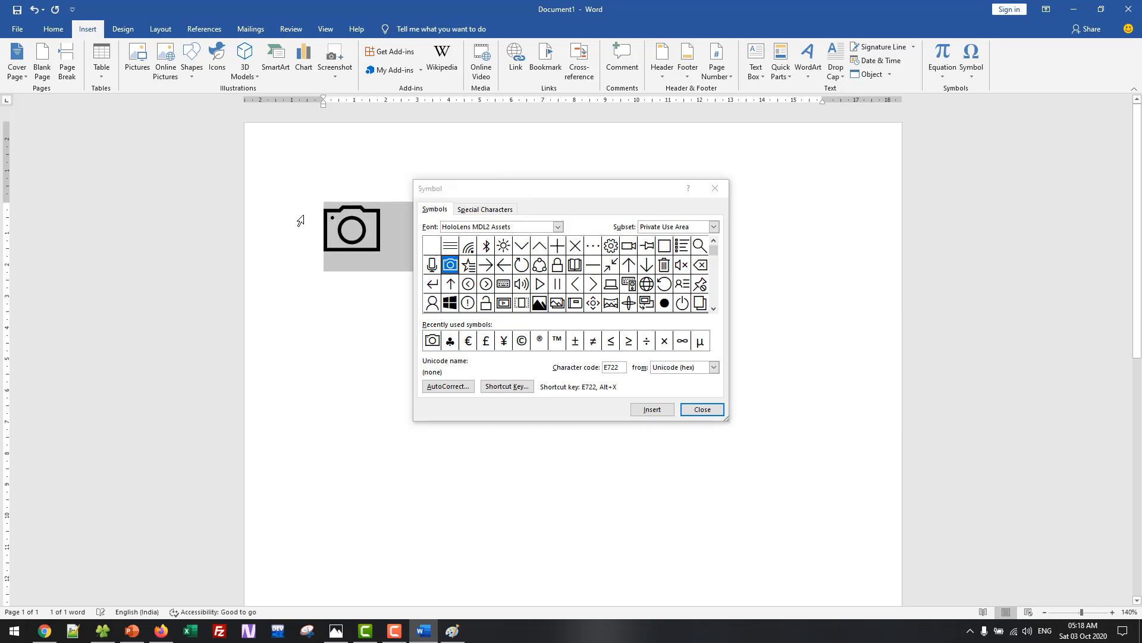
# Insert the person symbol from the HoloLens MDL2 Assets font on a new line below the camera, and finish inserting
pyautogui.click(339, 277)
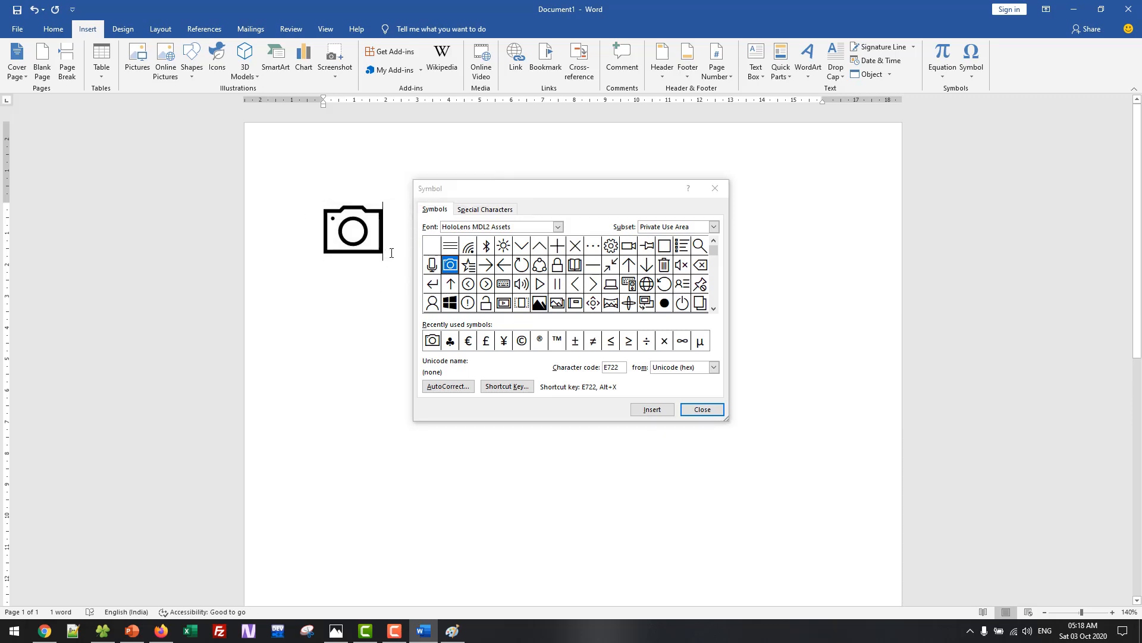
pyautogui.press('Return')
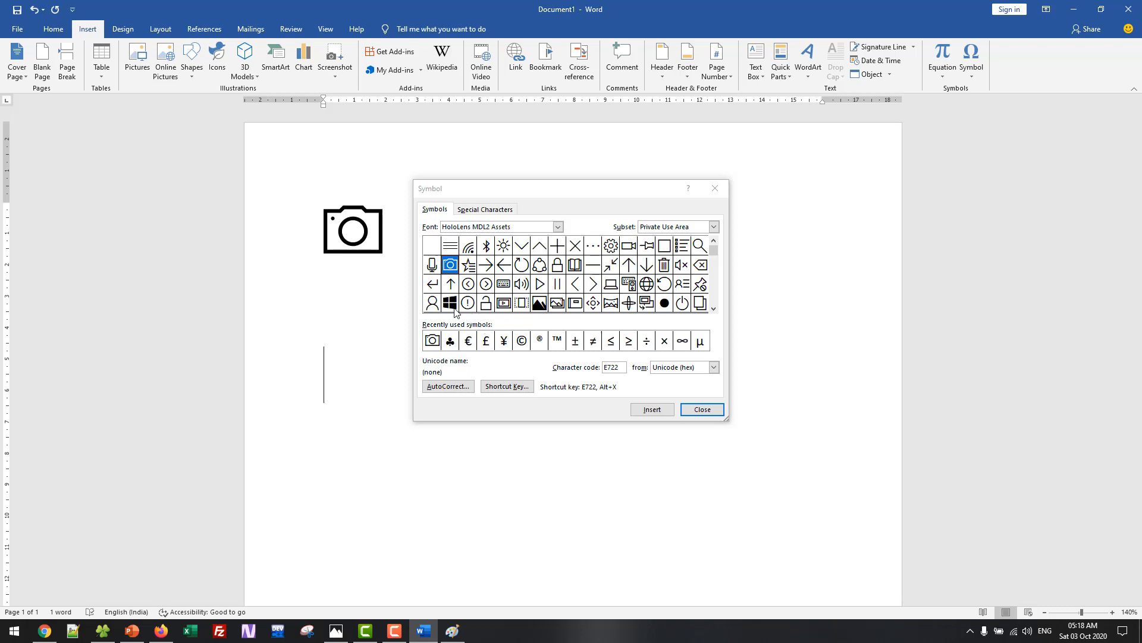
pyautogui.doubleClick(432, 303)
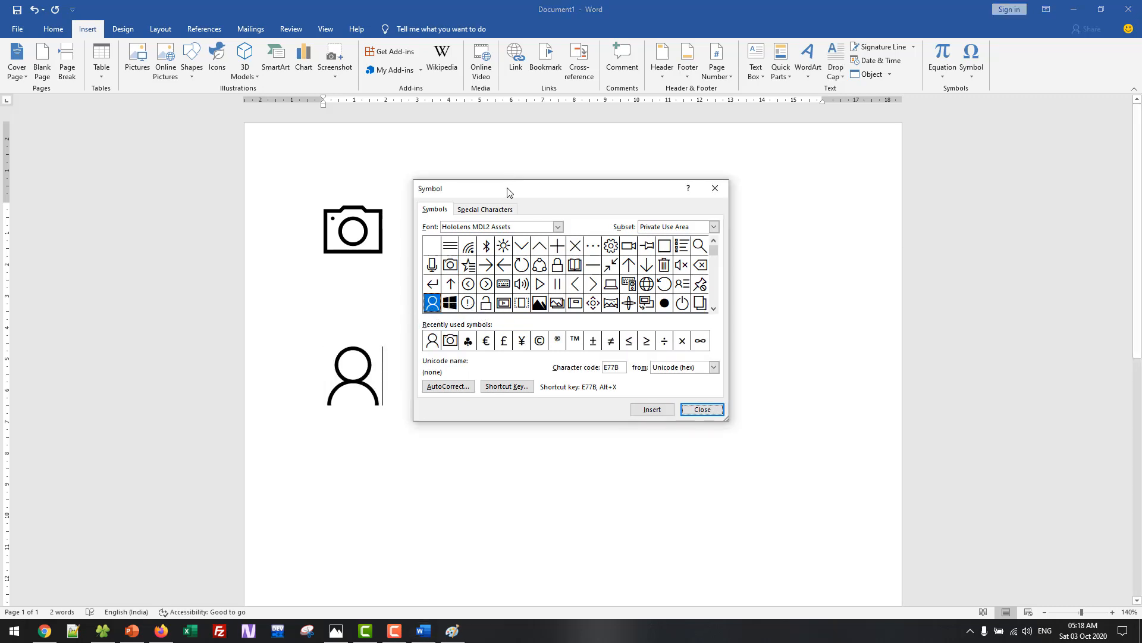
pyautogui.moveTo(505, 191); pyautogui.dragTo(706, 210)
pyautogui.press('Escape')
# Insert the stacked pictures symbol, character code E7AA, on a new line below the person symbol
pyautogui.press('Return')
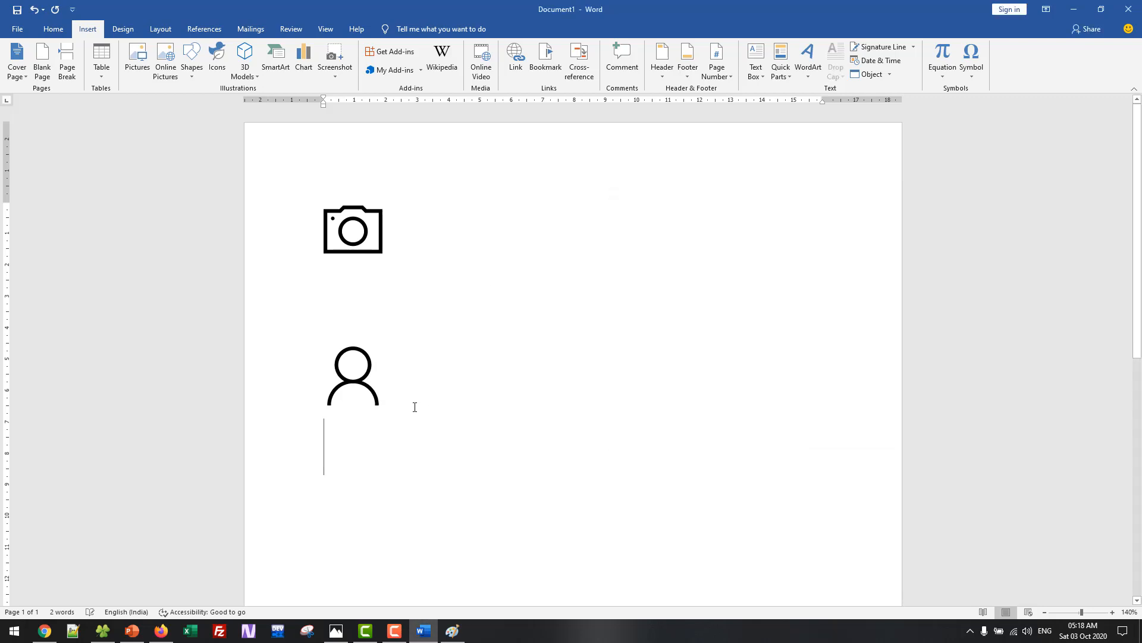
pyautogui.click(979, 61)
pyautogui.click(1013, 166)
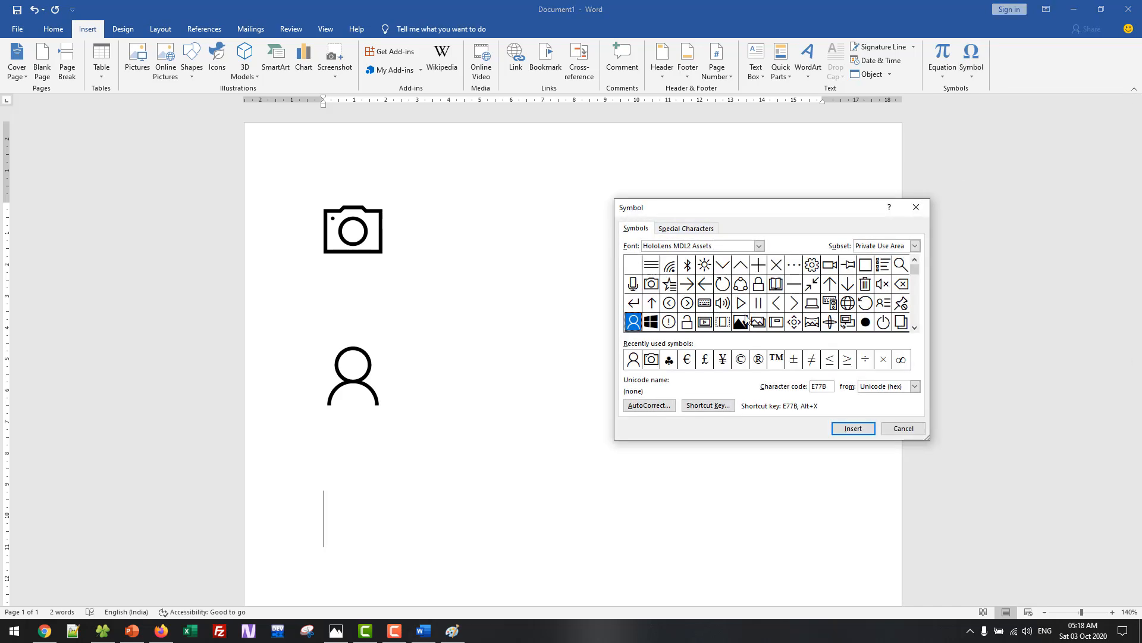
pyautogui.click(759, 321)
pyautogui.doubleClick(759, 321)
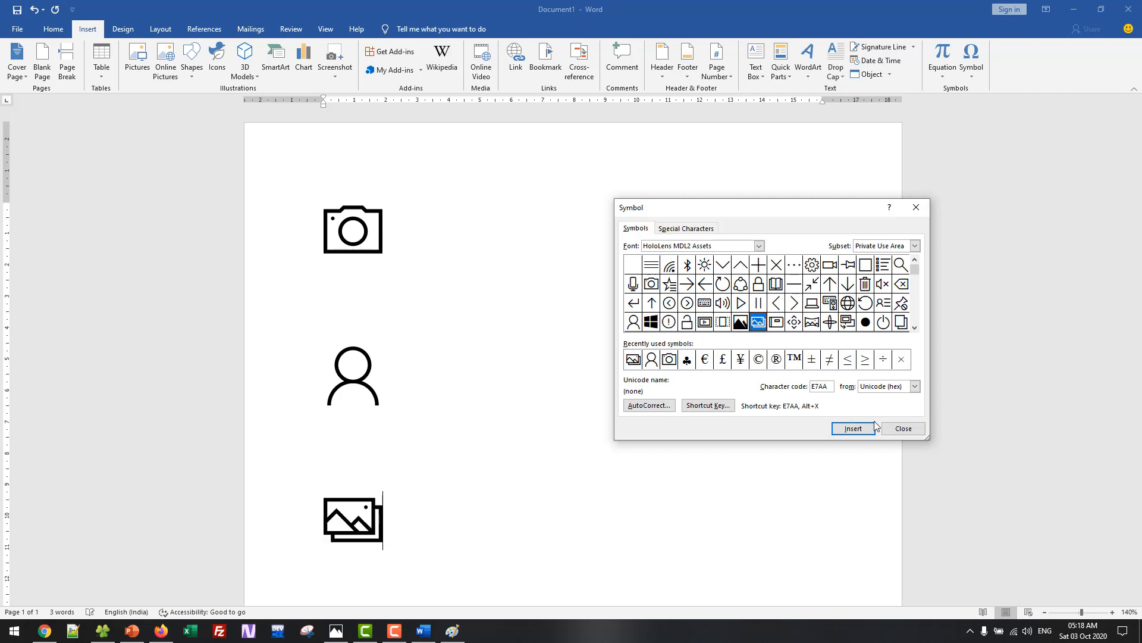
pyautogui.click(903, 429)
# Colour the stacked pictures symbol with the standard green
pyautogui.moveTo(394, 544); pyautogui.dragTo(345, 484)
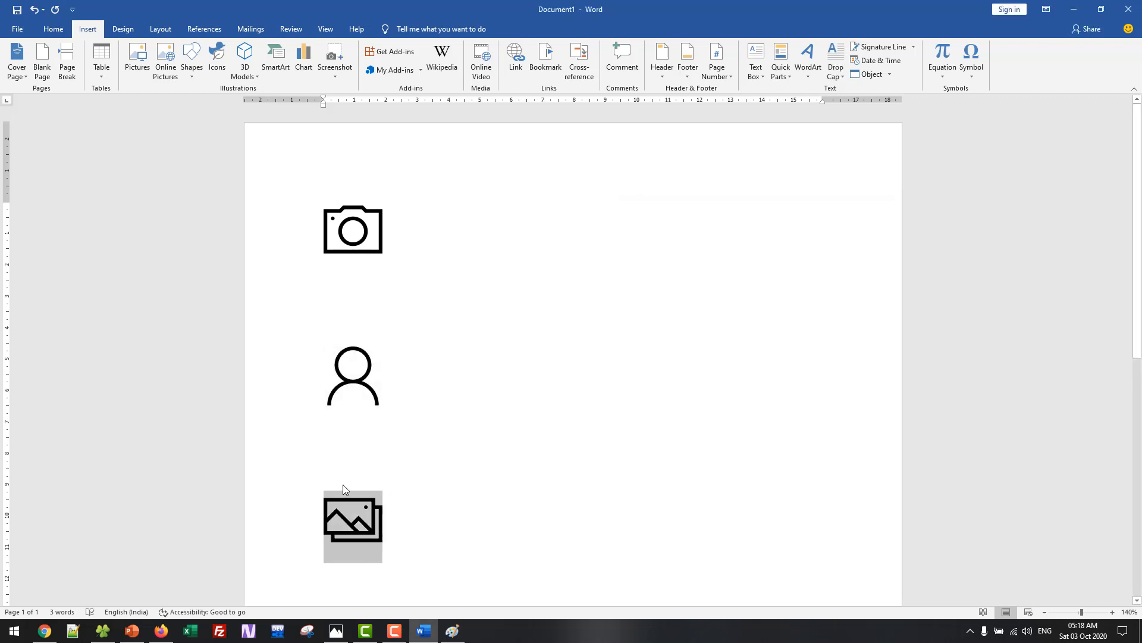
pyautogui.click(53, 29)
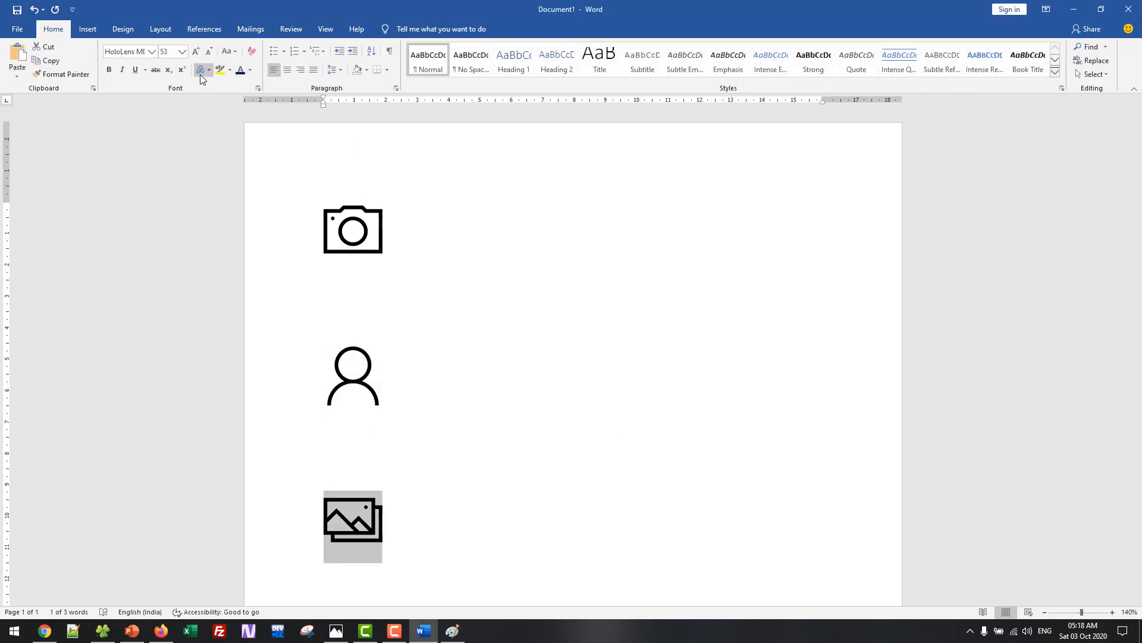
pyautogui.click(251, 70)
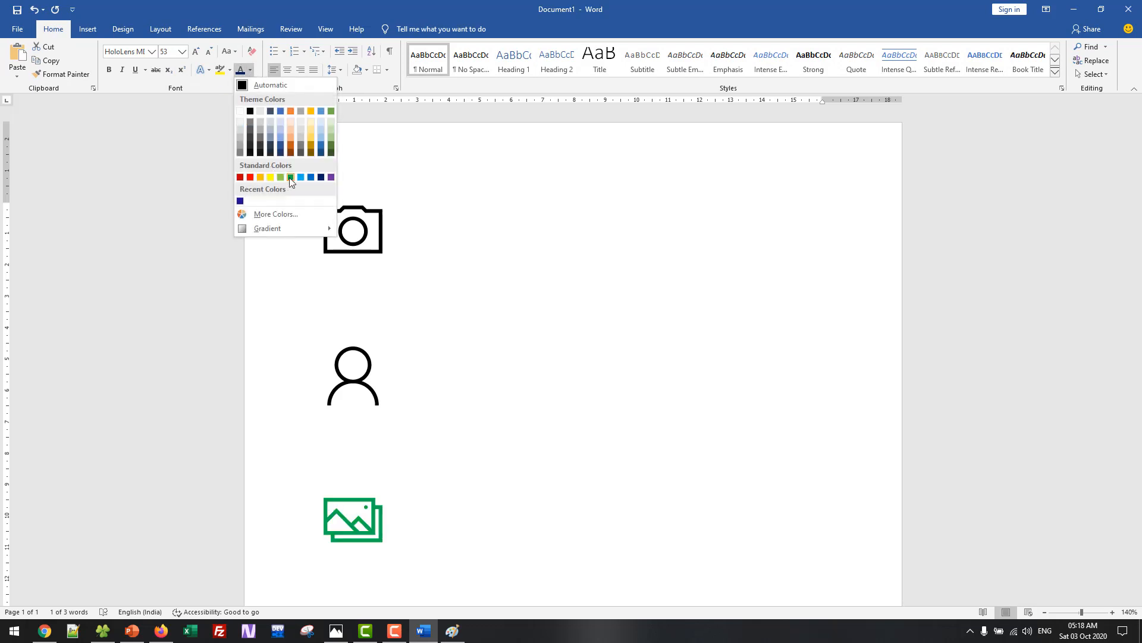
pyautogui.click(289, 177)
pyautogui.click(316, 373)
# Colour the camera symbol with the standard dark blue
pyautogui.moveTo(396, 233); pyautogui.dragTo(322, 222)
pyautogui.click(241, 69)
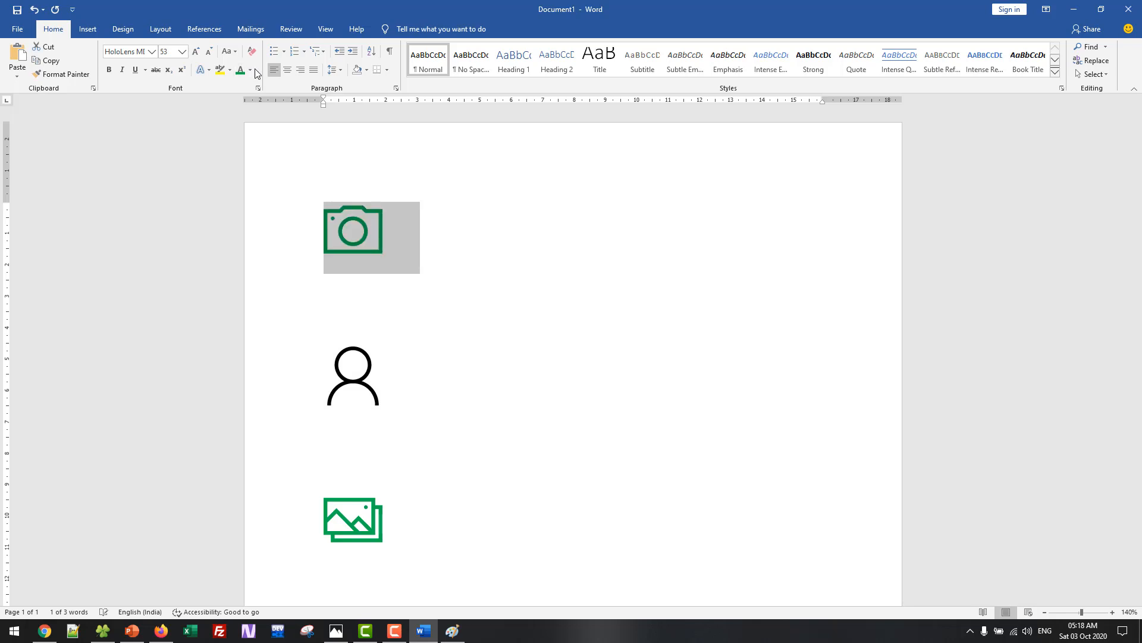
pyautogui.click(251, 70)
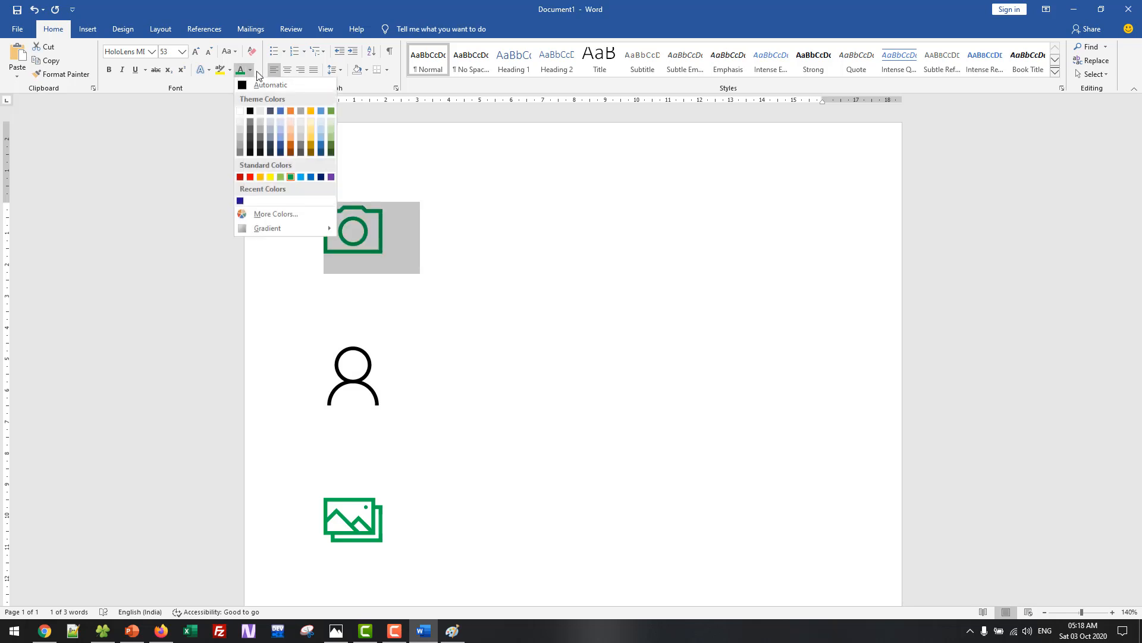
pyautogui.click(321, 177)
pyautogui.click(381, 240)
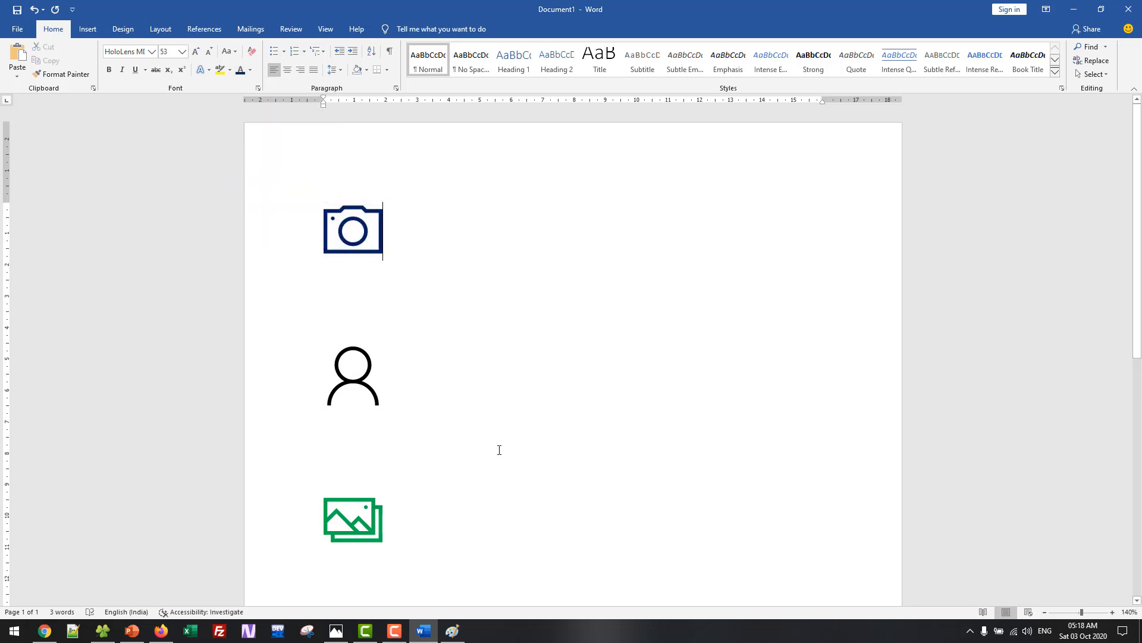
# Start a new line below the green pictures symbol
pyautogui.scroll(-2, 499, 464)
pyautogui.scroll(2, 488, 482)
pyautogui.click(467, 520)
pyautogui.press('Return')
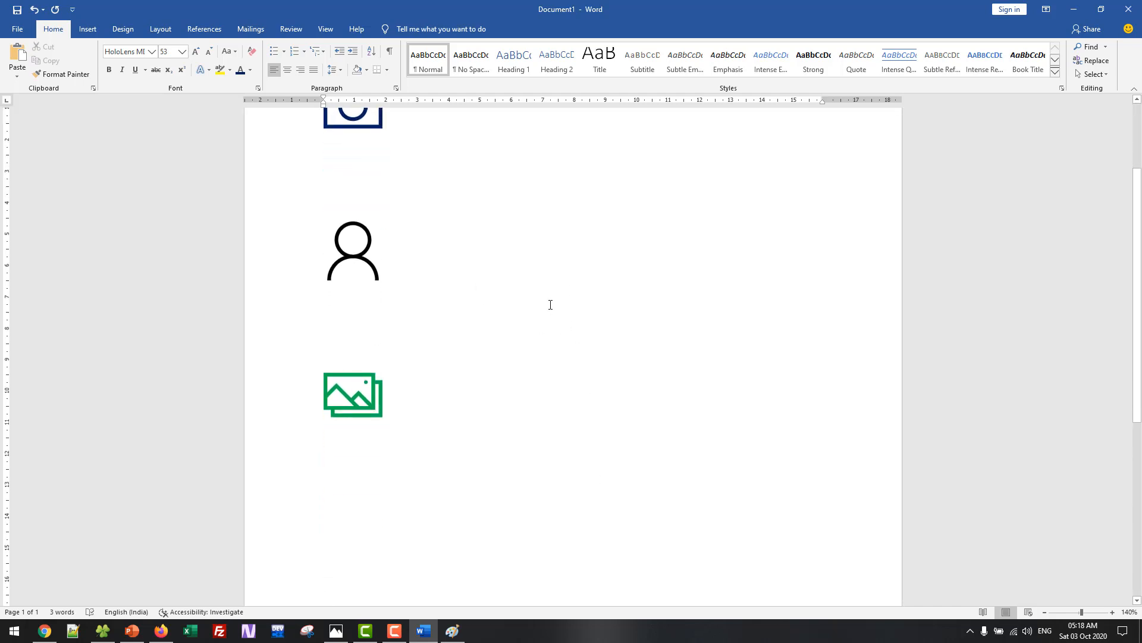
pyautogui.write('₹')
pyautogui.hotkey('shift', 'Left')
pyautogui.press('BackSpace')
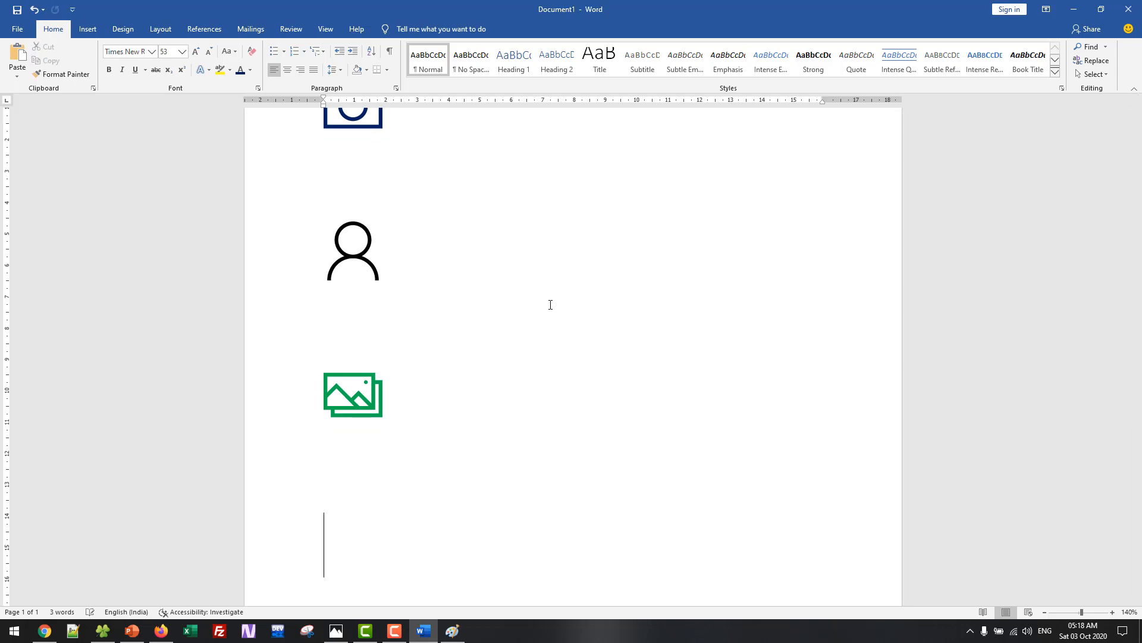
# Bring up the full symbol collection again and look through its list of special characters
pyautogui.click(87, 29)
pyautogui.click(971, 66)
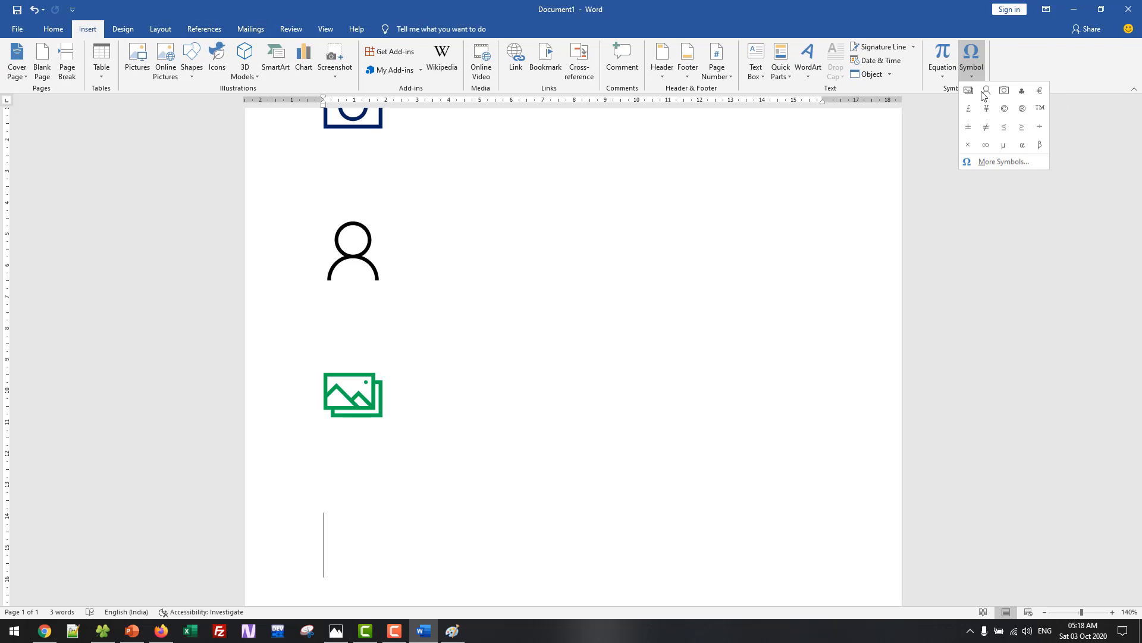
pyautogui.click(1001, 162)
pyautogui.click(686, 229)
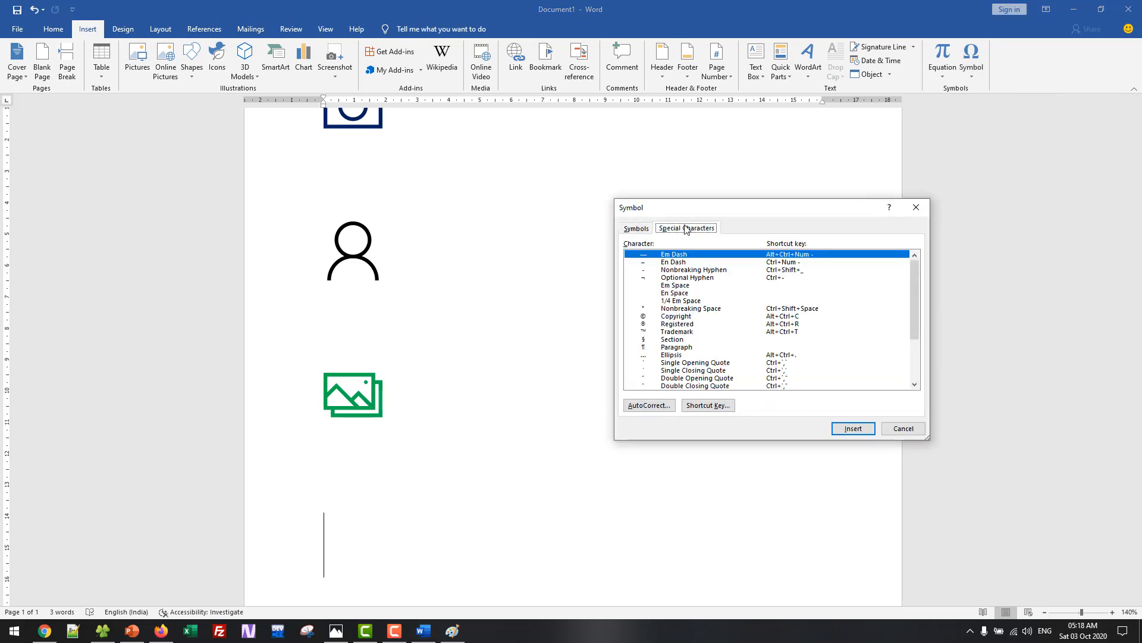
pyautogui.scroll(-3, 757, 351)
pyautogui.scroll(3, 766, 332)
pyautogui.scroll(-3, 767, 334)
pyautogui.scroll(3, 767, 333)
pyautogui.click(636, 228)
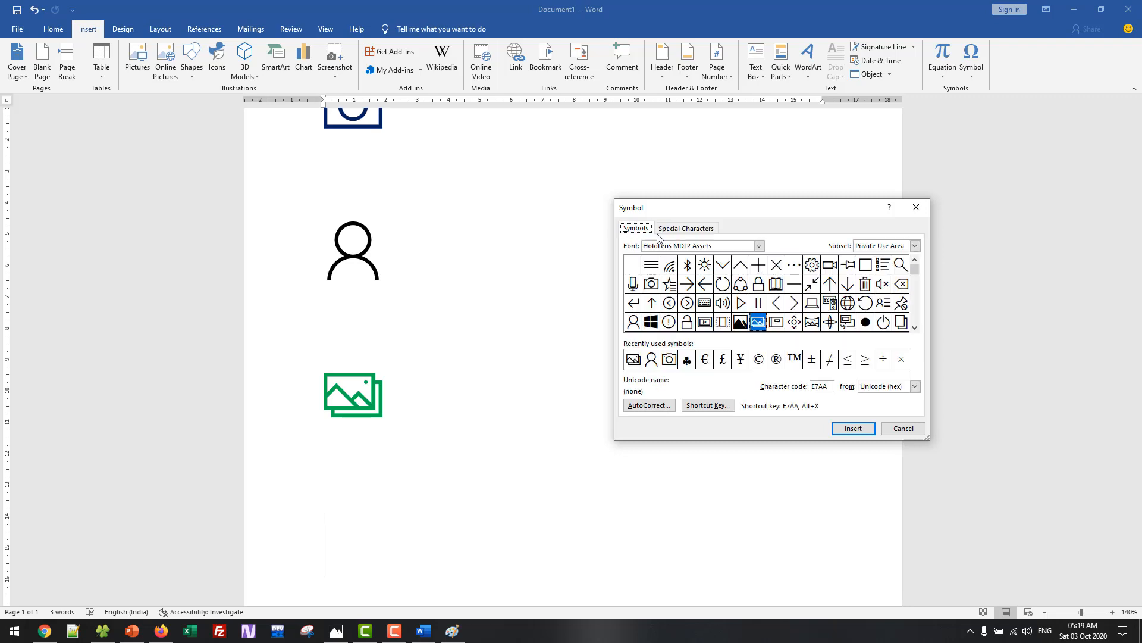
# Switch the symbol font to (normal text) and select the dollar sign in the Basic Latin subset
pyautogui.click(760, 246)
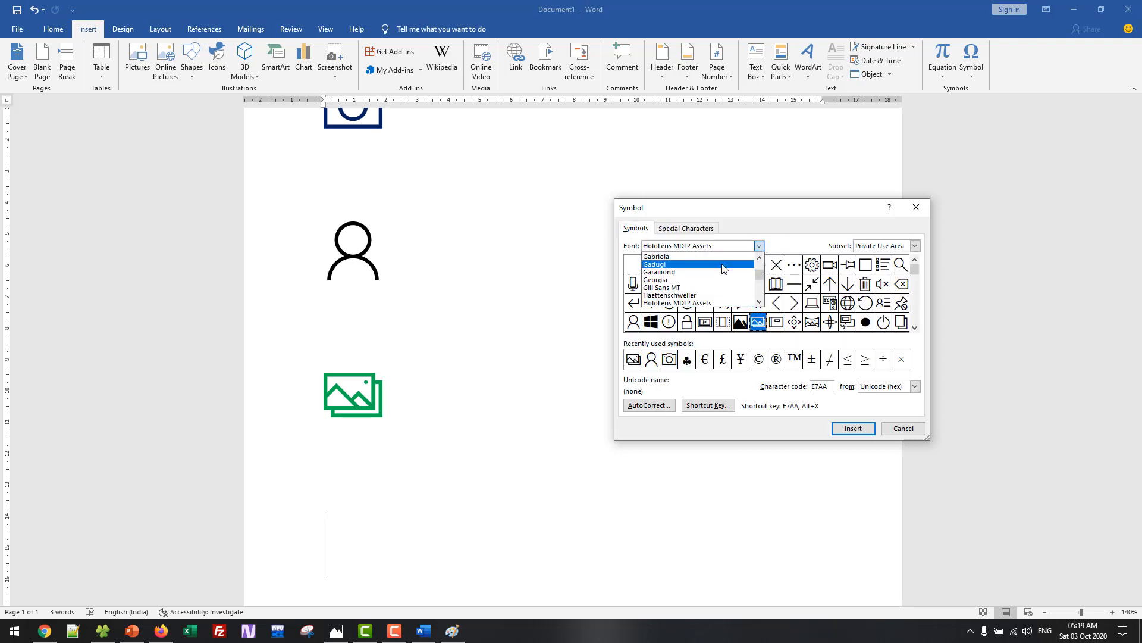
pyautogui.scroll(10, 702, 274)
pyautogui.click(694, 258)
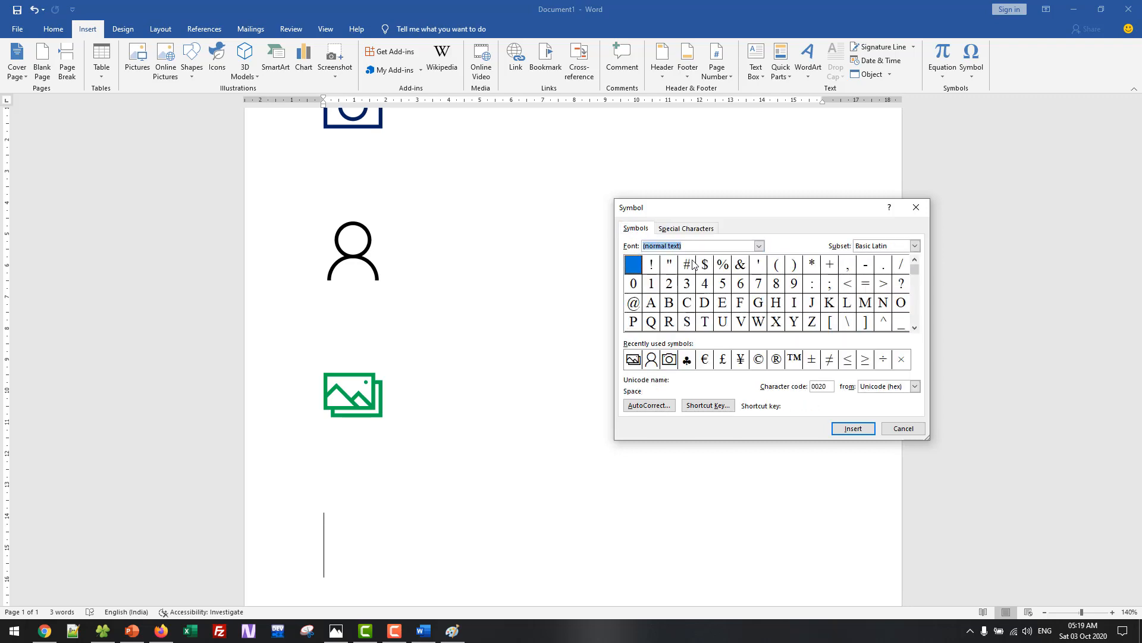
pyautogui.click(706, 268)
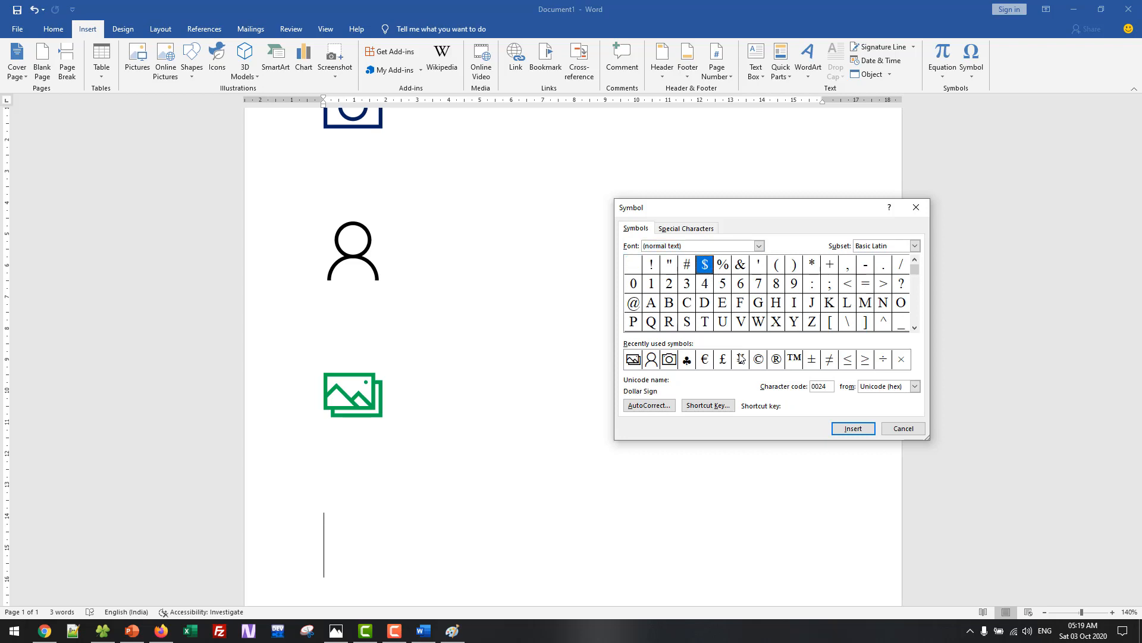
# Look through the (normal text) characters from Basic Latin through Latin Extended to IPA Extensions, and close the symbol collection without inserting anything
pyautogui.click(916, 328)
pyautogui.click(916, 328)
pyautogui.click(915, 328)
pyautogui.click(915, 328)
pyautogui.click(915, 328)
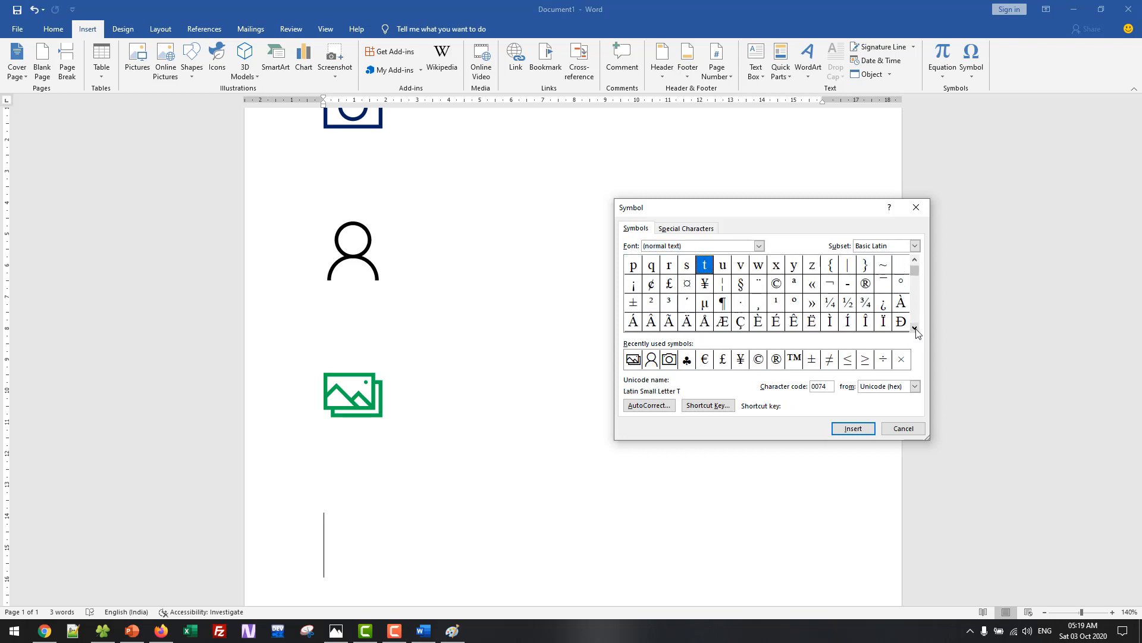
pyautogui.click(916, 329)
pyautogui.click(916, 329)
pyautogui.click(916, 329)
pyautogui.click(915, 329)
pyautogui.click(915, 329)
pyautogui.click(916, 329)
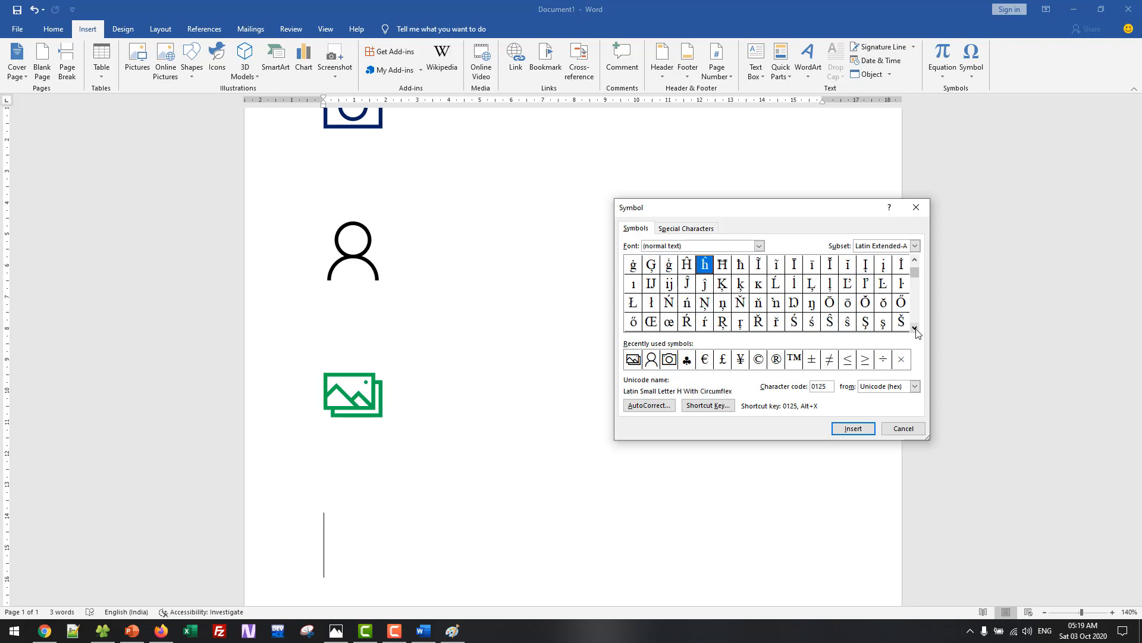
pyautogui.click(915, 329)
pyautogui.click(916, 329)
pyautogui.click(916, 329)
pyautogui.click(915, 329)
pyautogui.click(916, 329)
pyautogui.click(916, 329)
pyautogui.click(915, 329)
pyautogui.click(916, 329)
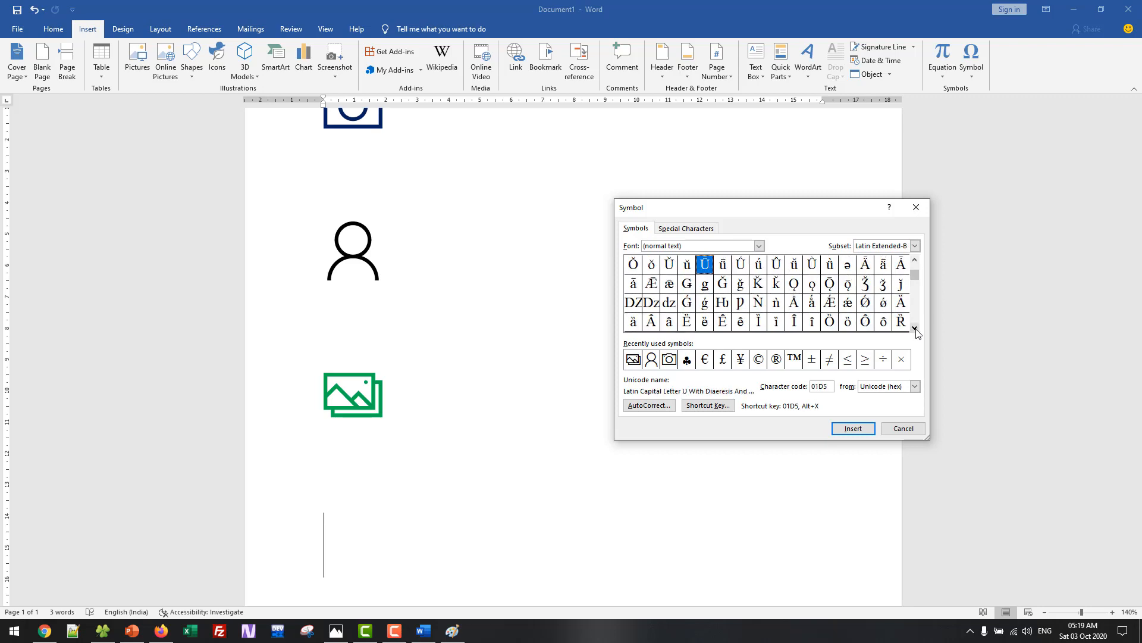
pyautogui.click(916, 329)
pyautogui.click(916, 329)
pyautogui.click(916, 328)
pyautogui.click(916, 329)
pyautogui.click(916, 328)
pyautogui.click(915, 328)
pyautogui.click(915, 329)
pyautogui.click(916, 329)
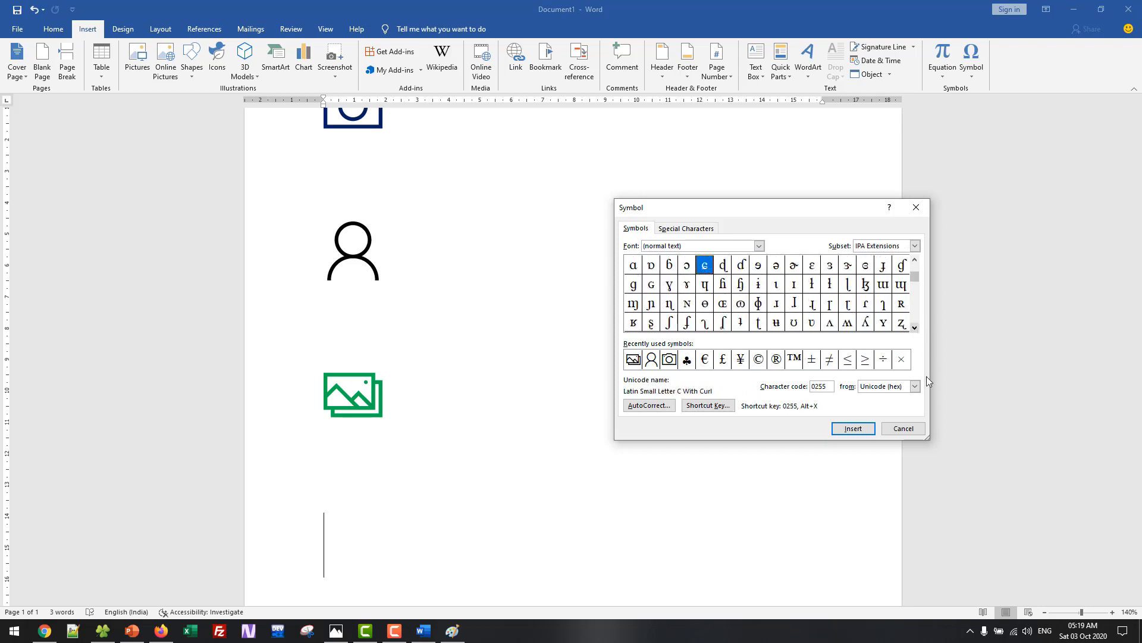
pyautogui.click(904, 427)
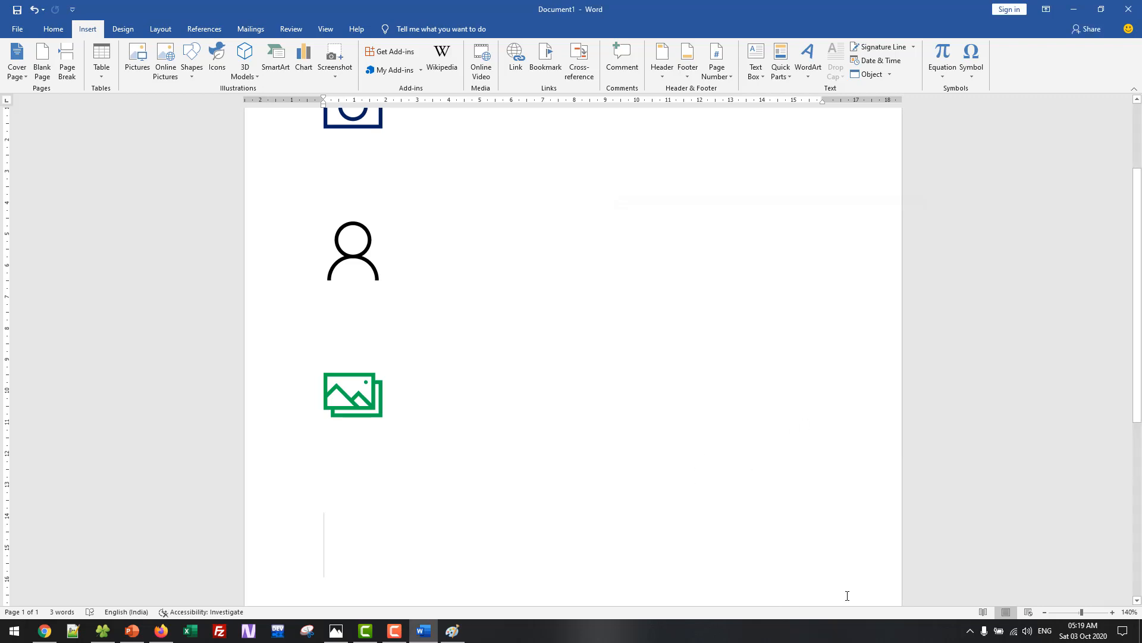
# Switch to Chrome and search Google for "indian rupee"
pyautogui.press('super+1')
pyautogui.press('super+Up')
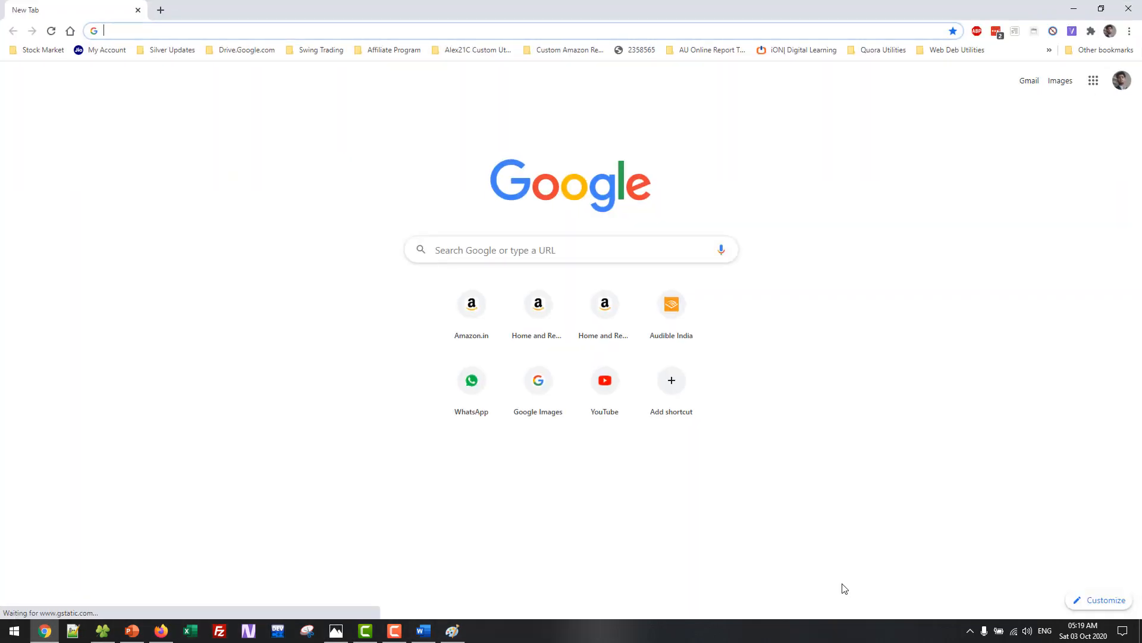
pyautogui.write('indian rupe')
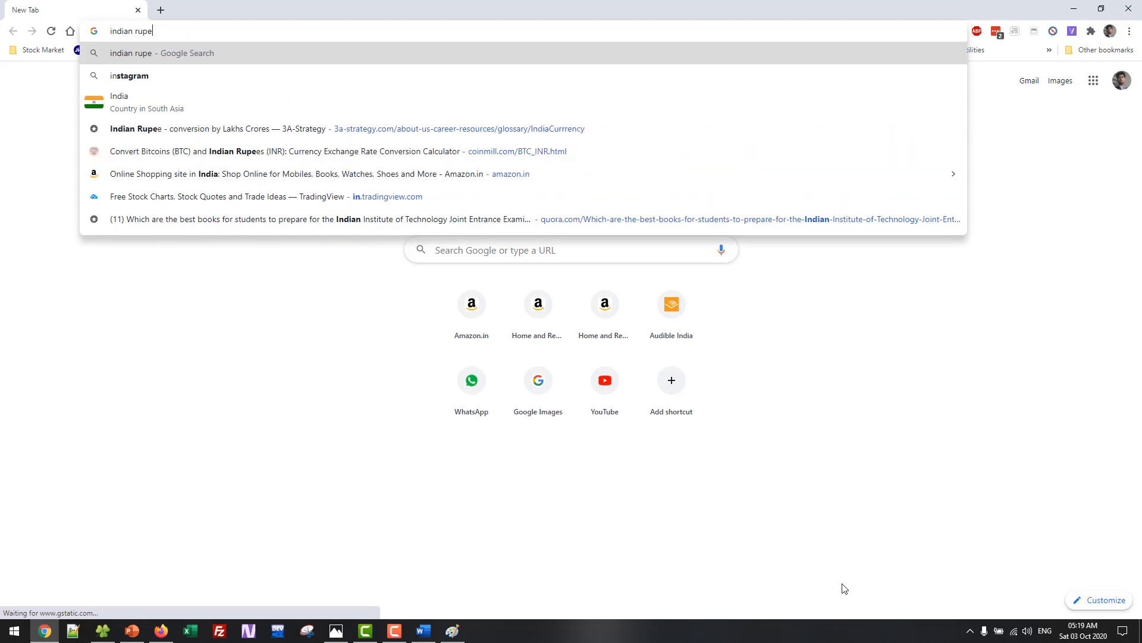
pyautogui.write('e')
pyautogui.press('Return')
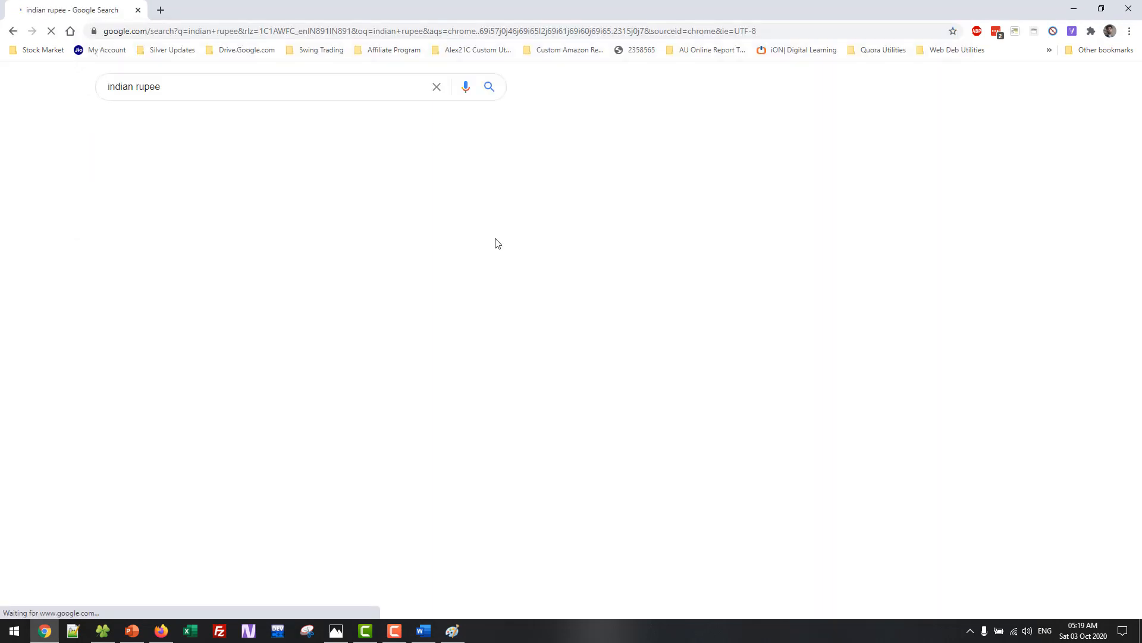
pyautogui.click(204, 91)
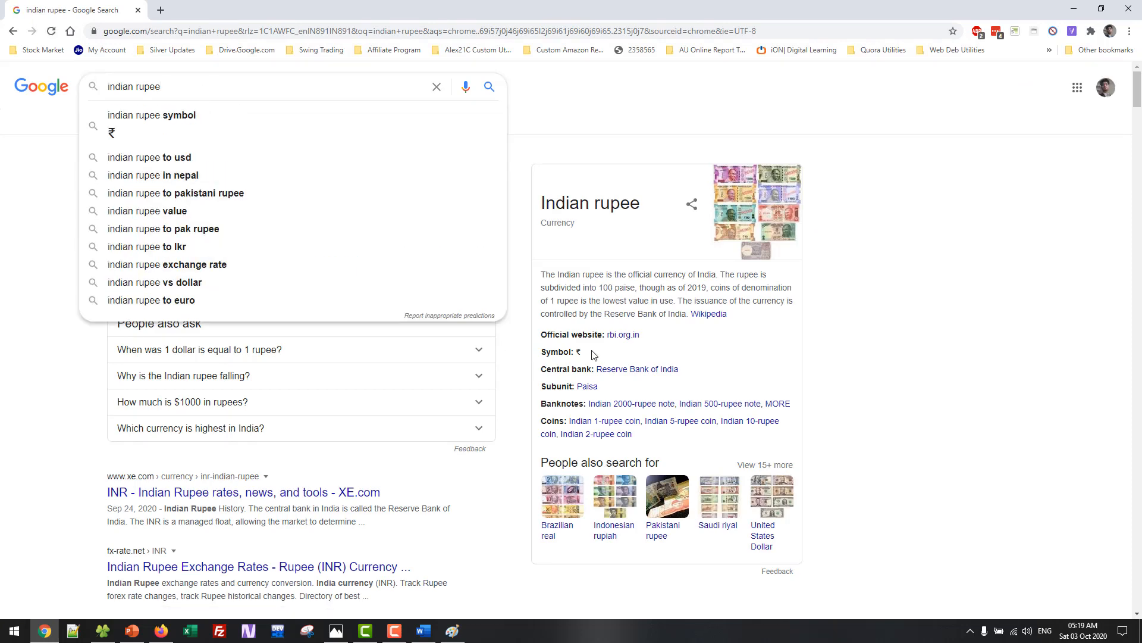
# Copy the ₹ symbol from the Indian rupee summary and paste it into the Word document below the green pictures symbol
pyautogui.moveTo(593, 355); pyautogui.dragTo(574, 352)
pyautogui.hotkey('ctrl', 'c')
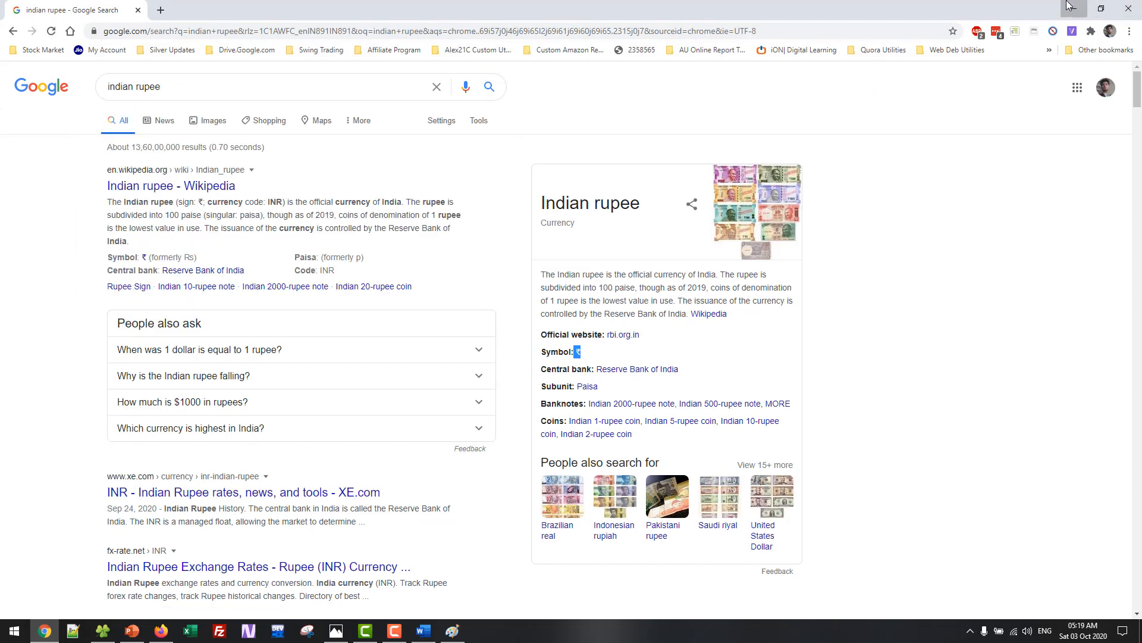
pyautogui.click(1069, 6)
pyautogui.hotkey('ctrl', 'v')
# Enlarge only the pasted rupee symbol to 70.5 pt
pyautogui.hotkey('ctrl', 'a')
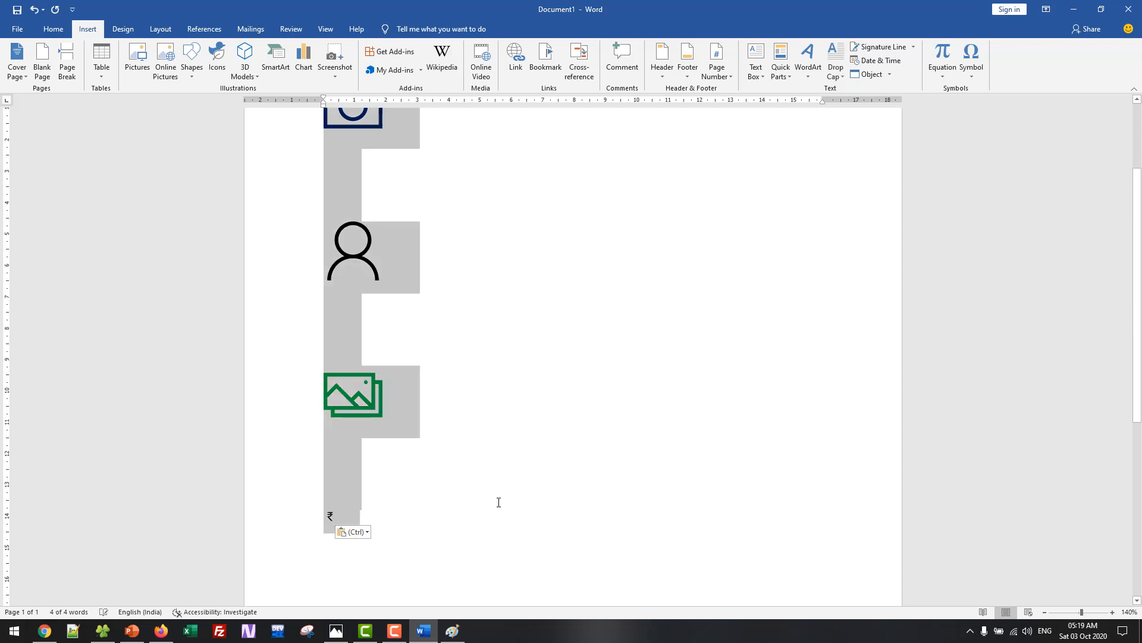
pyautogui.click(370, 500)
pyautogui.moveTo(308, 511); pyautogui.dragTo(302, 511)
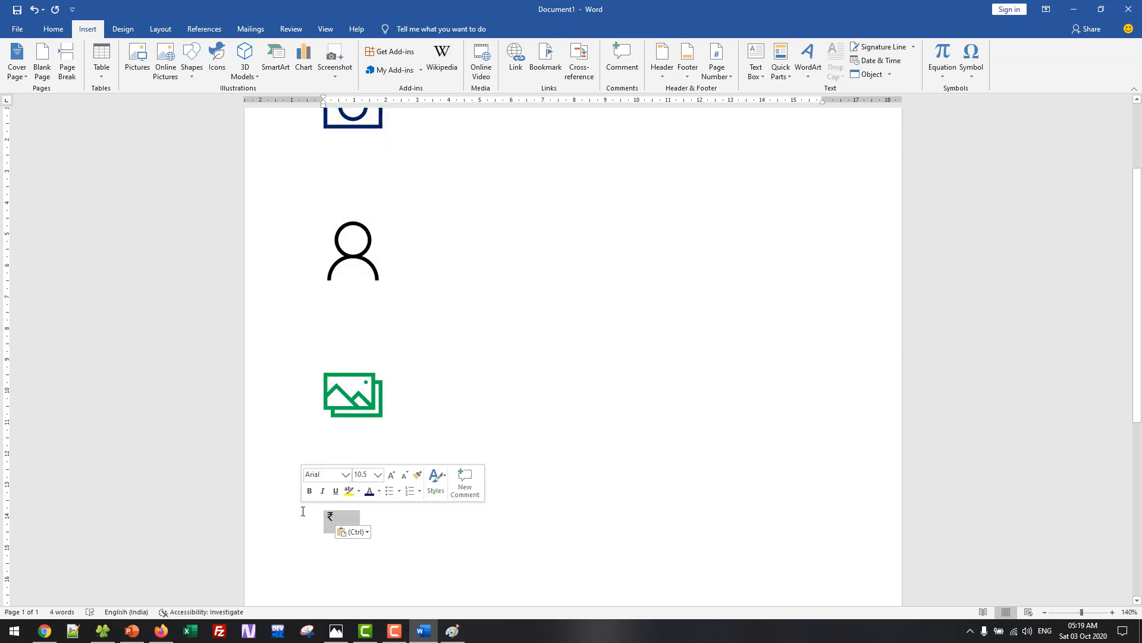
pyautogui.hotkey('ctrl', 'shift', '.')
pyautogui.hotkey('ctrl', 'shift', '.')
pyautogui.hotkey('ctrl', 'shift', '.')
pyautogui.hotkey('ctrl', 'shift', '.')
pyautogui.hotkey('ctrl', 'shift', '.')
pyautogui.hotkey('ctrl', 'shift', '.')
pyautogui.hotkey('ctrl', 'shift', '.')
pyautogui.hotkey('ctrl', 'shift', '.')
pyautogui.hotkey('ctrl', 'shift', '.')
pyautogui.hotkey('ctrl', 'shift', '.')
pyautogui.hotkey('ctrl', 'shift', '.')
pyautogui.hotkey('ctrl', 'shift', '.')
pyautogui.hotkey('ctrl', 'shift', '.')
pyautogui.hotkey('ctrl', 'shift', '.')
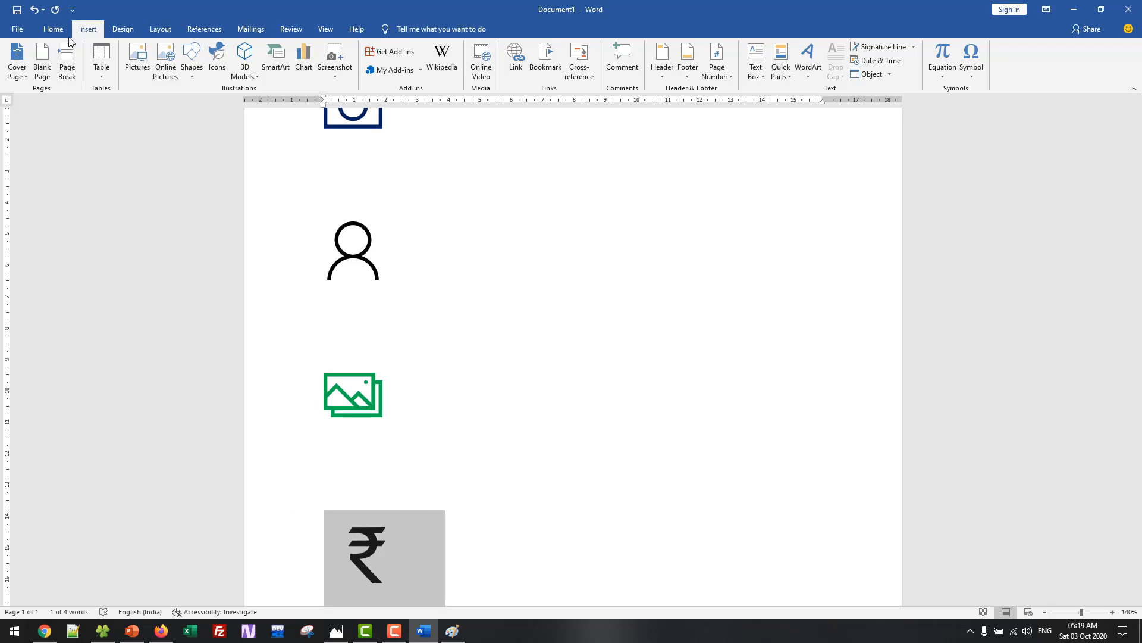
# Try bold on the rupee symbol and add three new lines below it
pyautogui.click(53, 28)
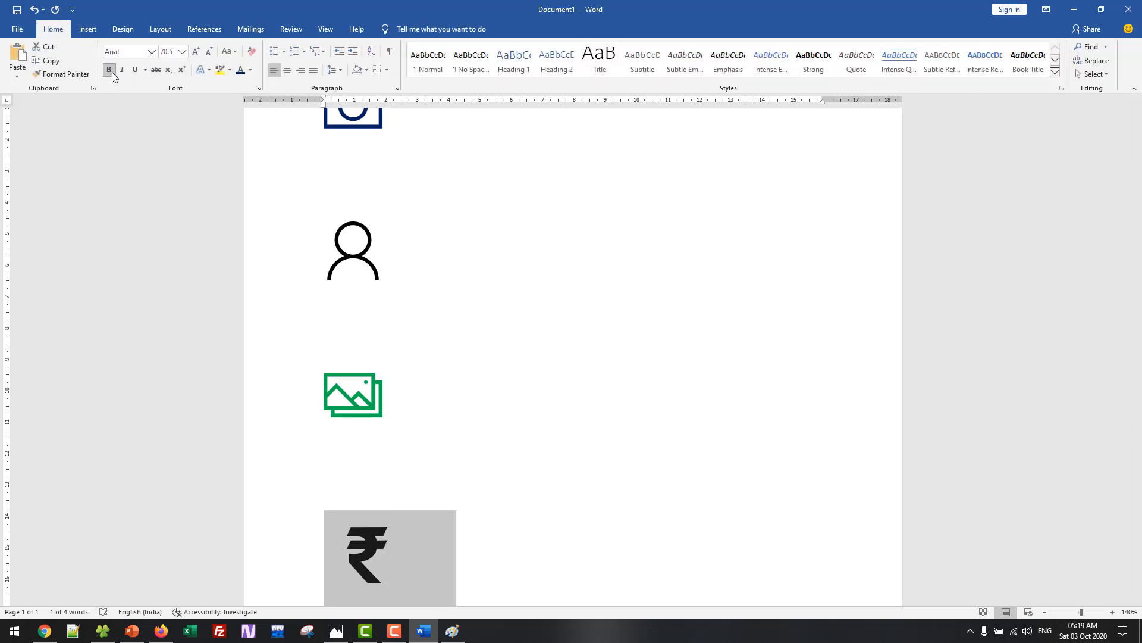
pyautogui.click(532, 525)
pyautogui.press('Return')
pyautogui.press('Return')
pyautogui.press('Return')
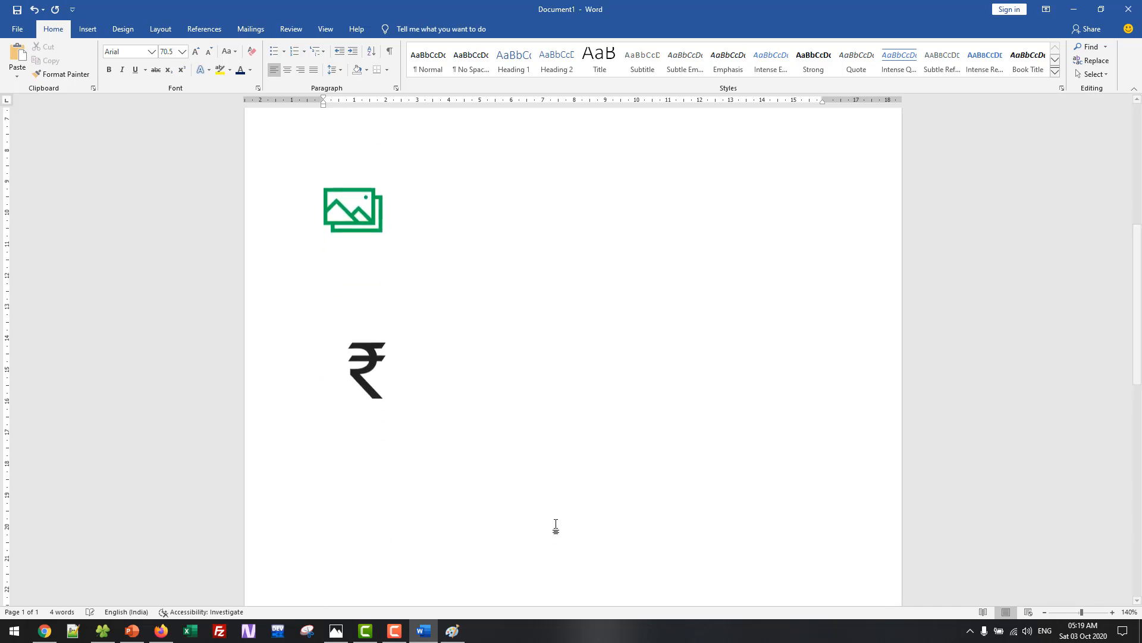
# Check the Inserting Objects topic list on the PowerPoint slide and return to the Word document
pyautogui.scroll(5, 544, 519)
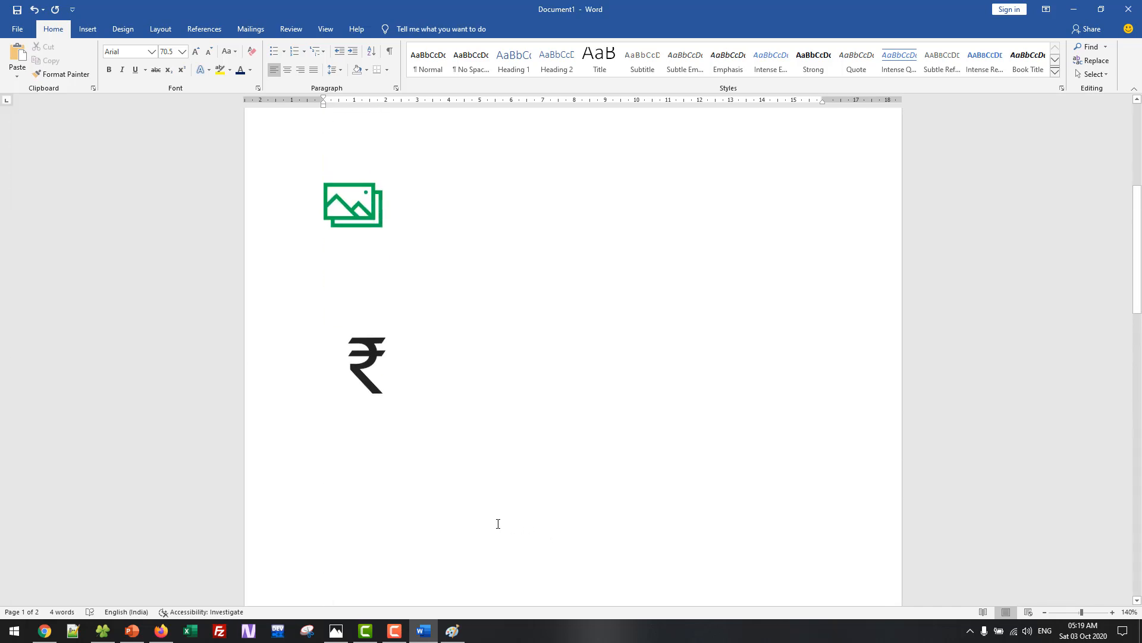
pyautogui.hotkey('alt', 'Tab')
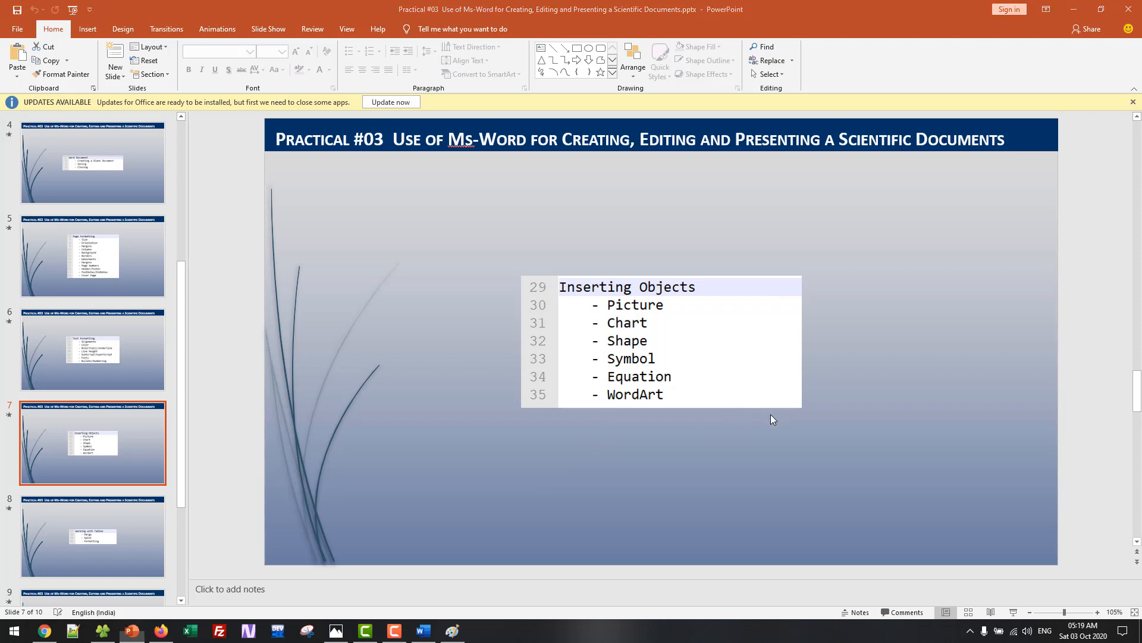
pyautogui.hotkey('alt', 'Tab')
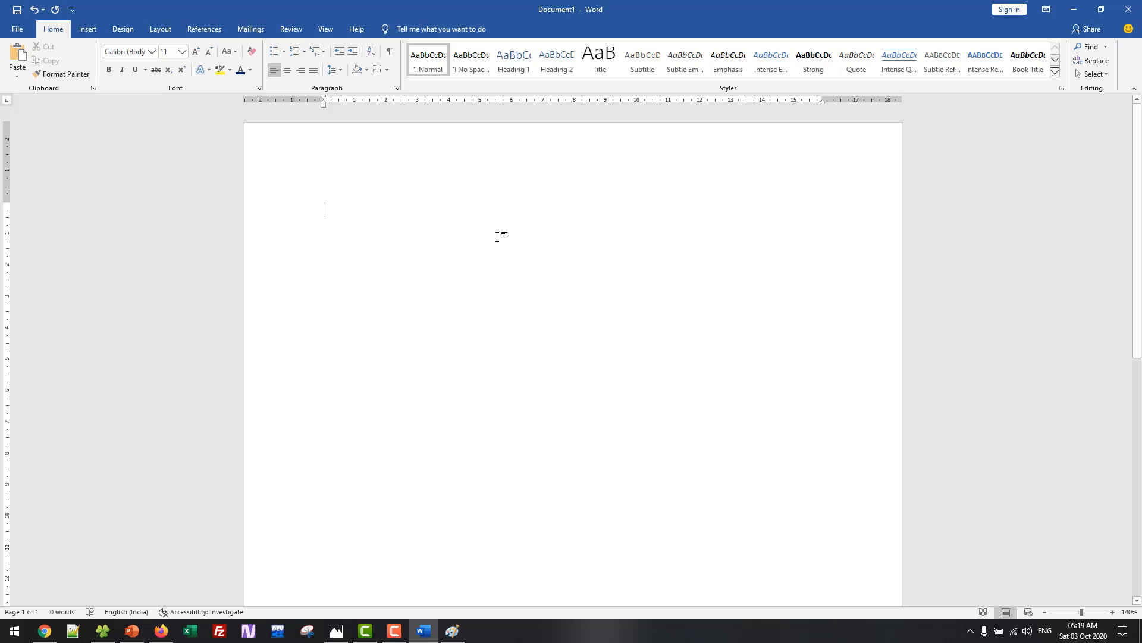
# Insert a new, empty equation at the start of the document
pyautogui.click(88, 31)
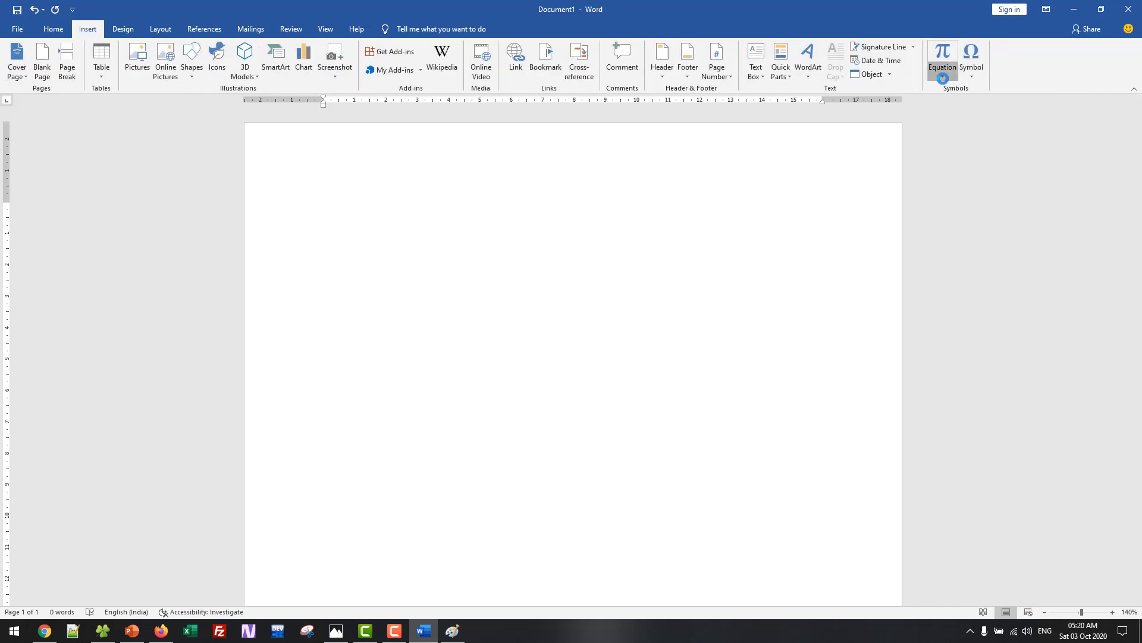
pyautogui.click(942, 77)
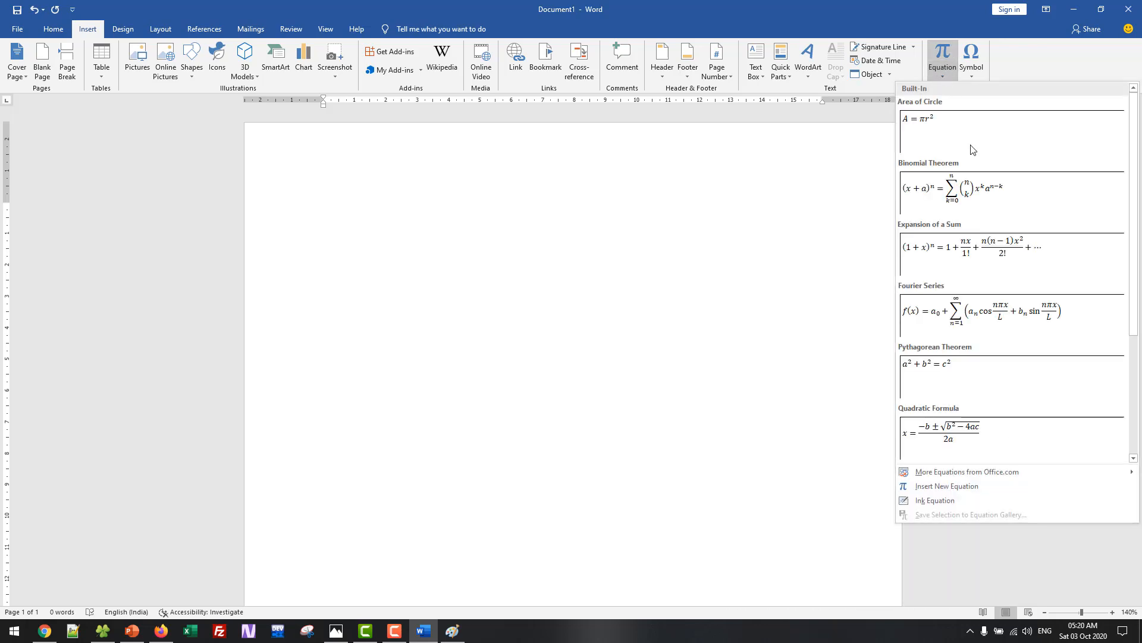
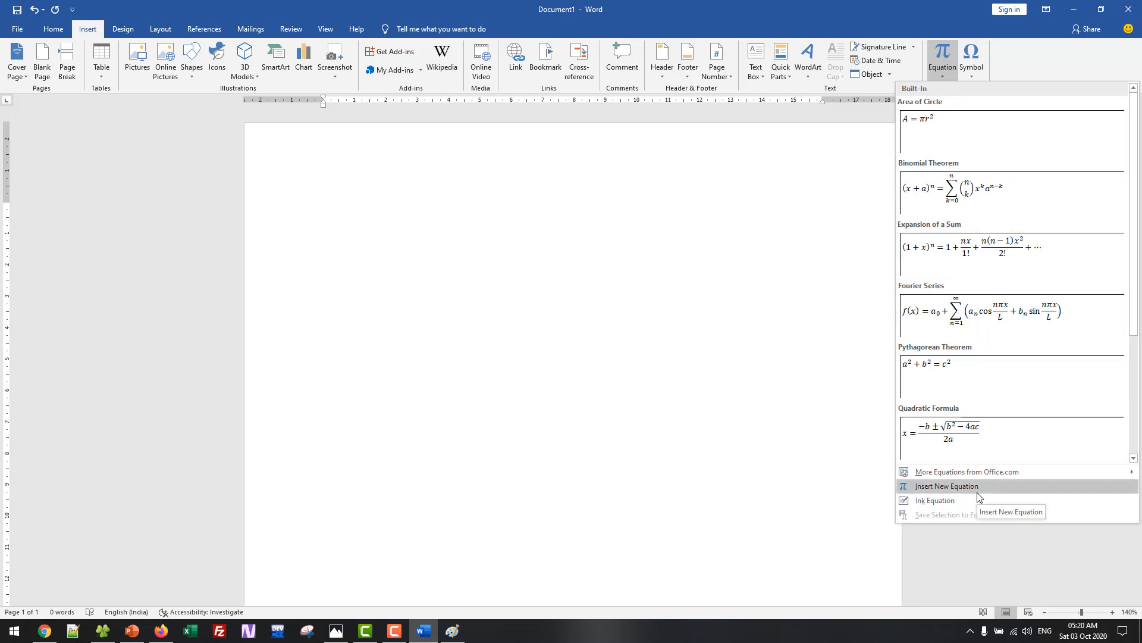
pyautogui.click(946, 494)
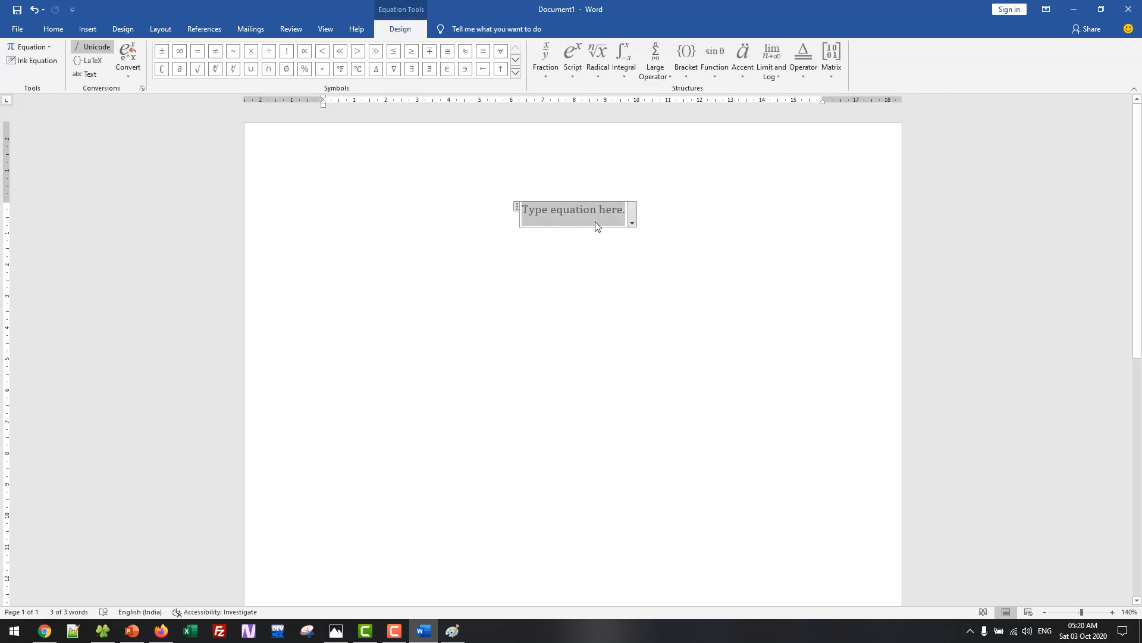
# Build a stacked fraction in the equation with 2 as the numerator and 5 as the denominator
pyautogui.click(544, 80)
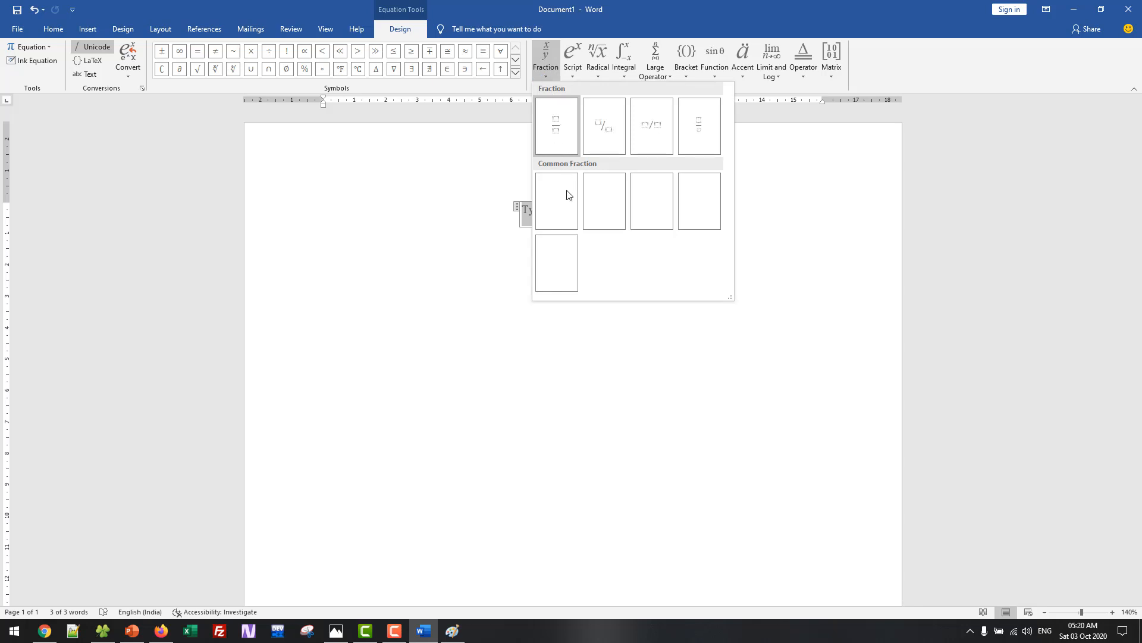
pyautogui.click(558, 123)
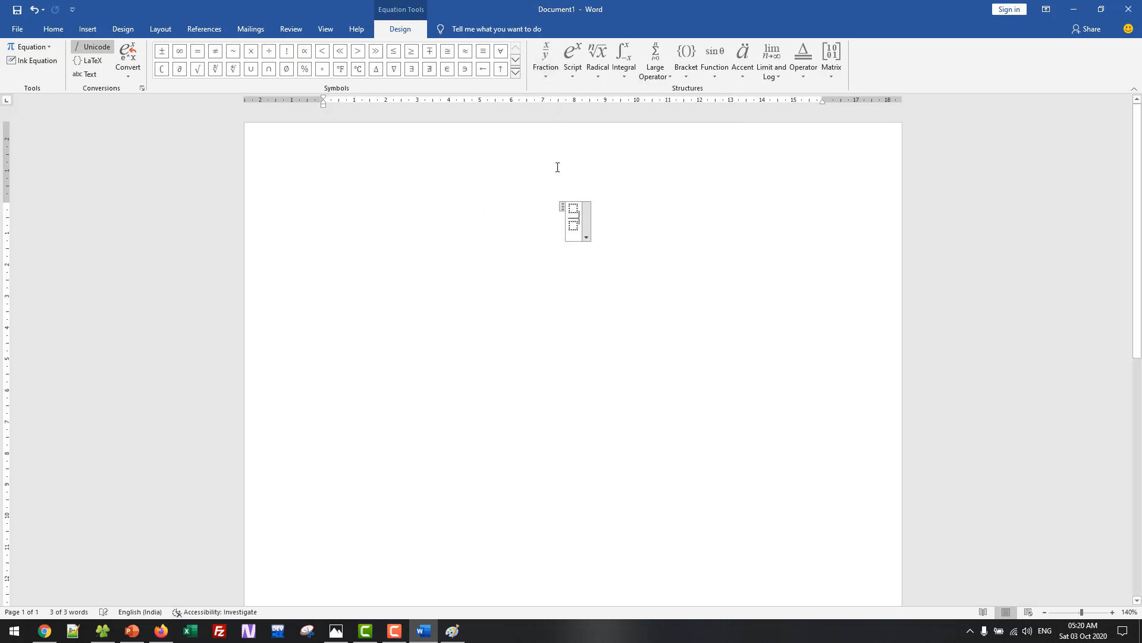
pyautogui.click(573, 207)
pyautogui.write('2')
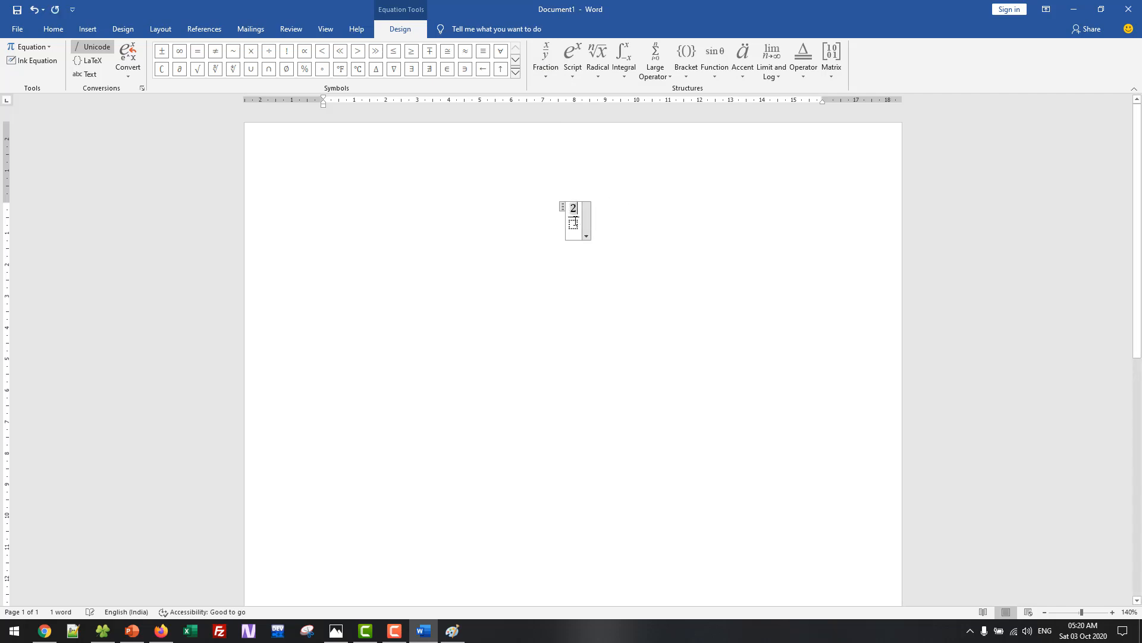
pyautogui.scroll(20, 577, 229)
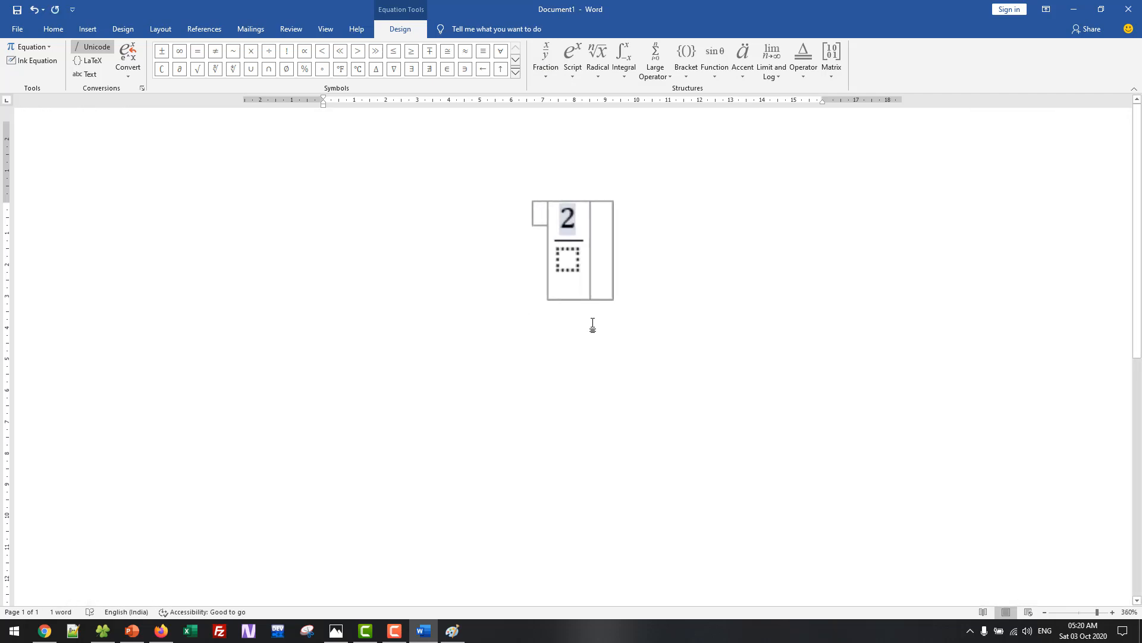
pyautogui.click(567, 266)
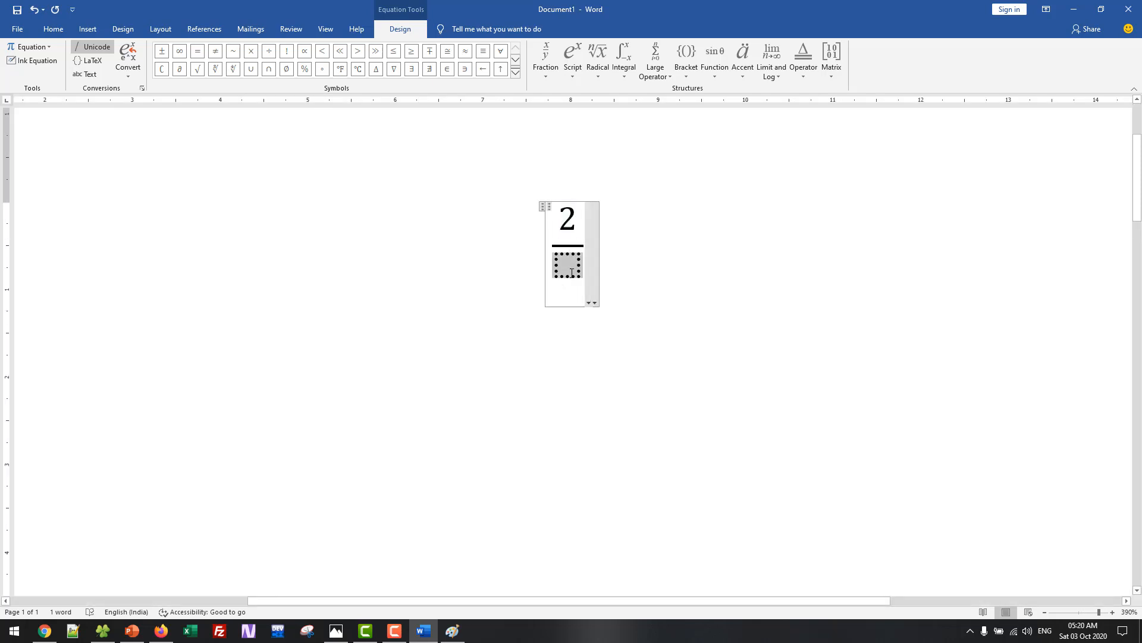
pyautogui.write('5')
pyautogui.click(578, 244)
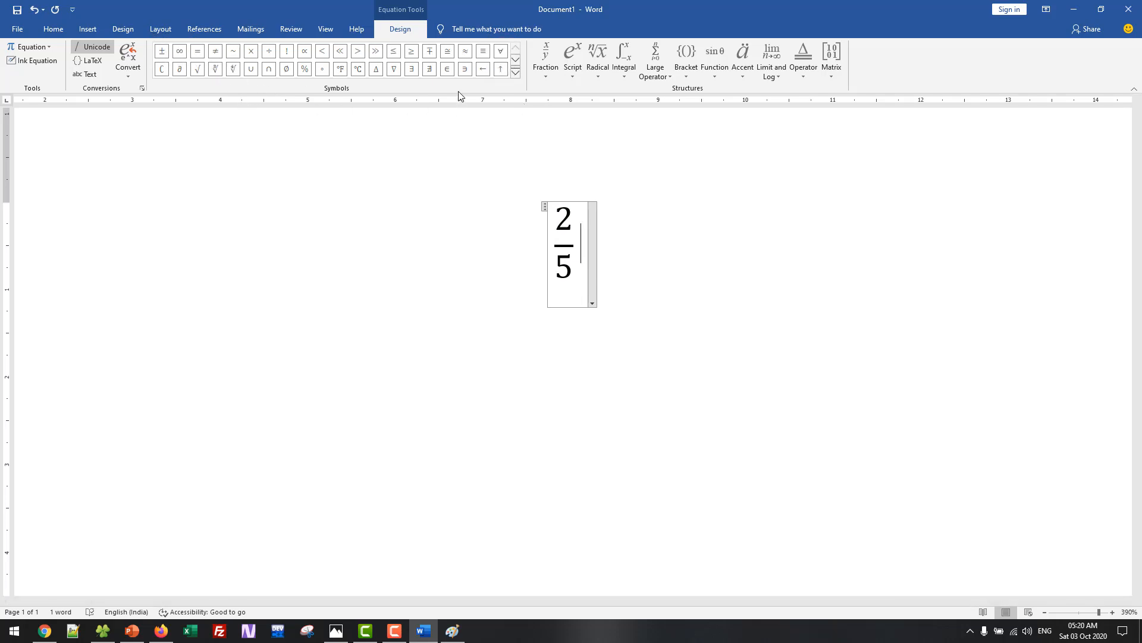
# Add a plus sign from the Basic Math symbols after 2/5, followed by a stacked fraction of 3 over 6
pyautogui.click(516, 73)
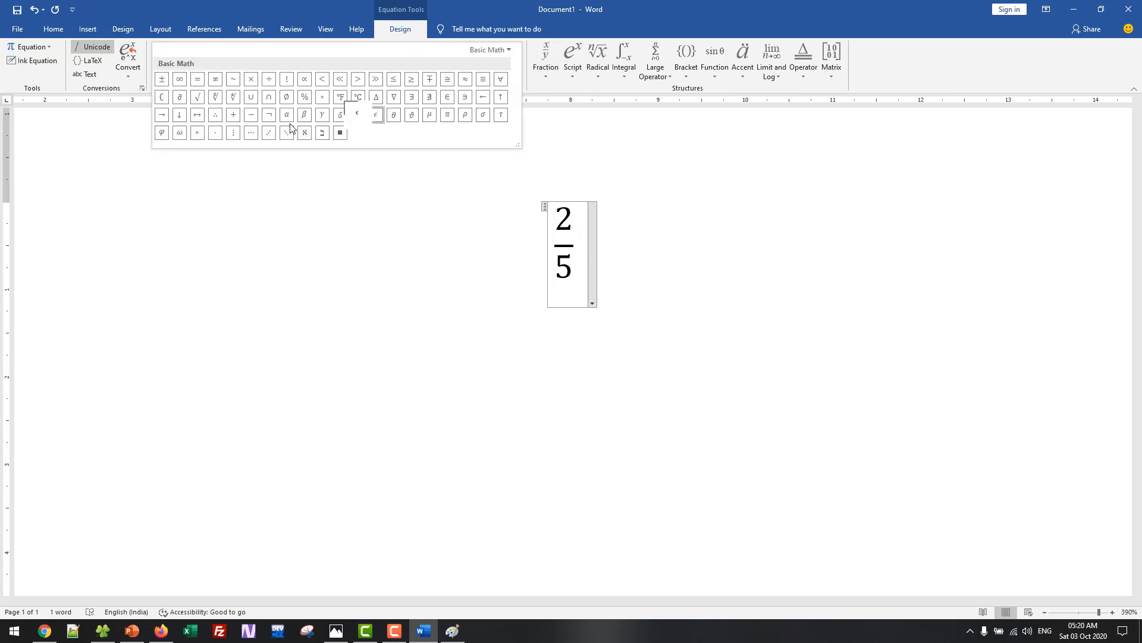
pyautogui.click(233, 116)
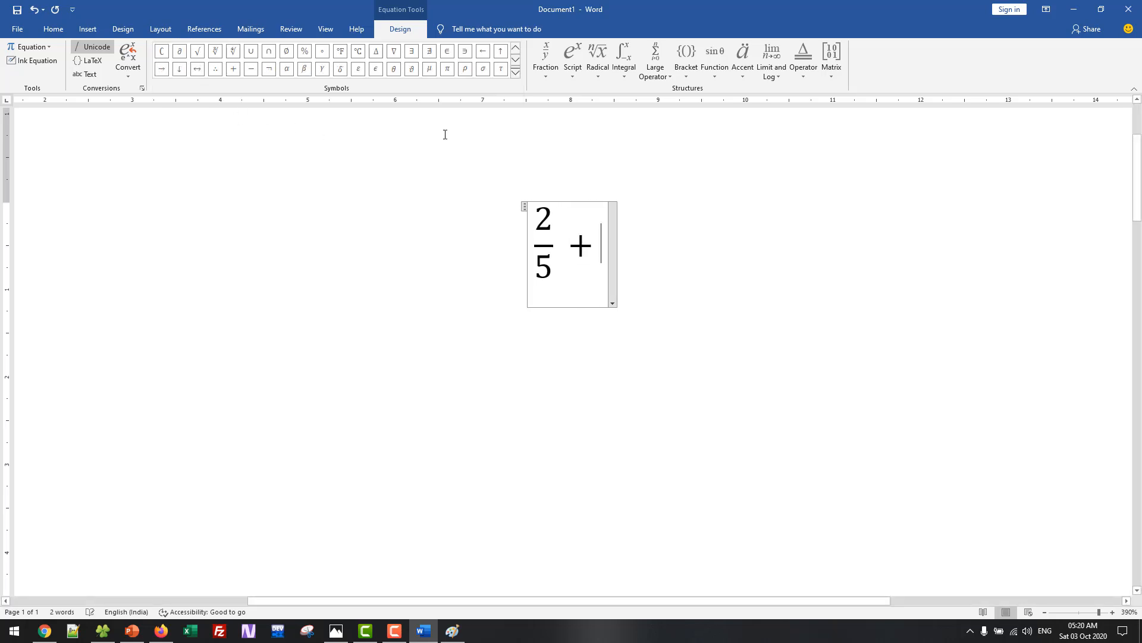
pyautogui.click(544, 71)
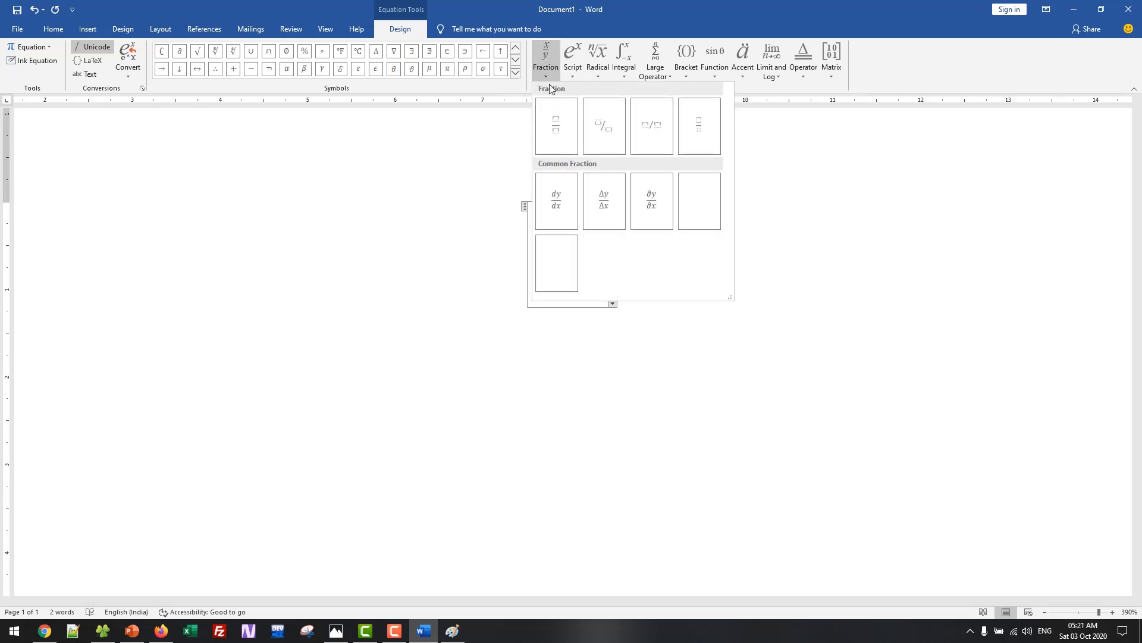
pyautogui.click(556, 128)
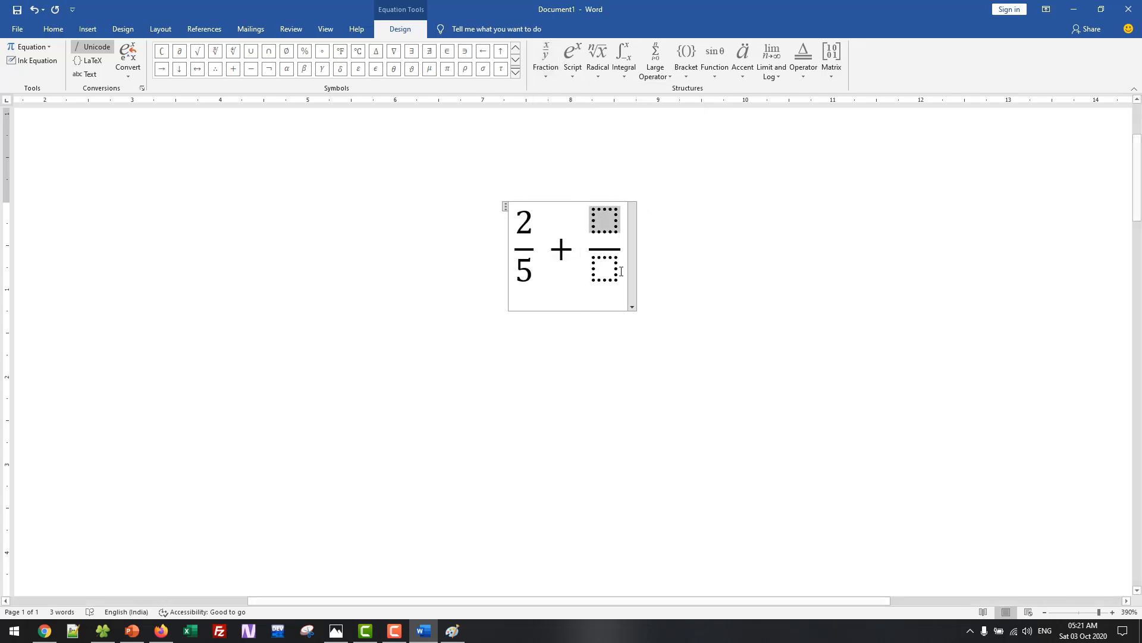
pyautogui.write('3')
pyautogui.click(609, 275)
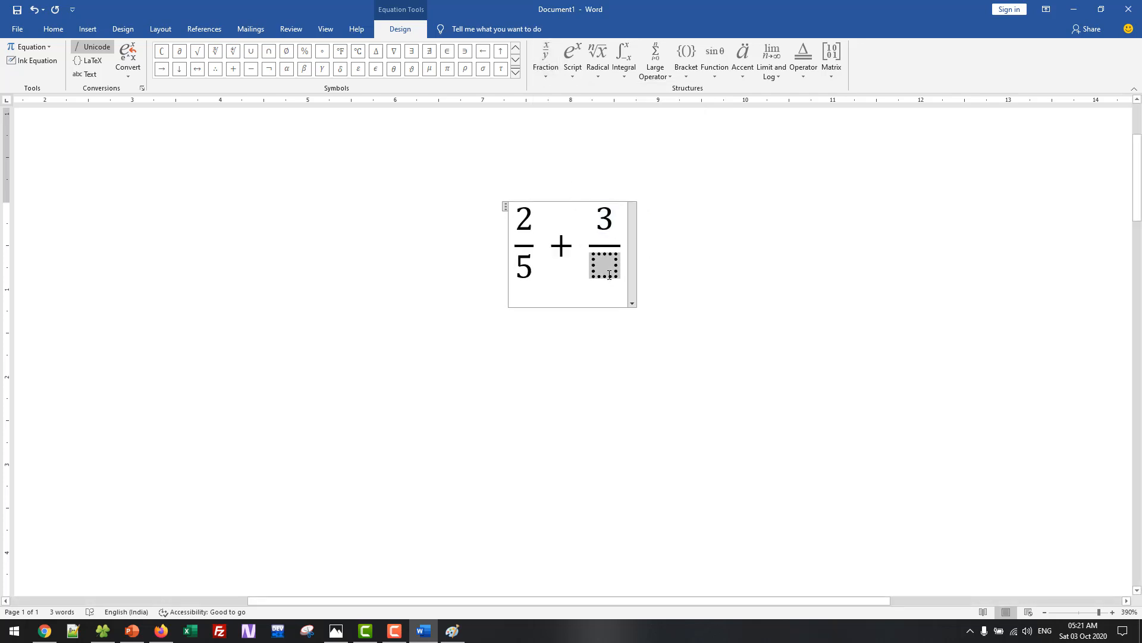
pyautogui.write('6')
pyautogui.click(619, 236)
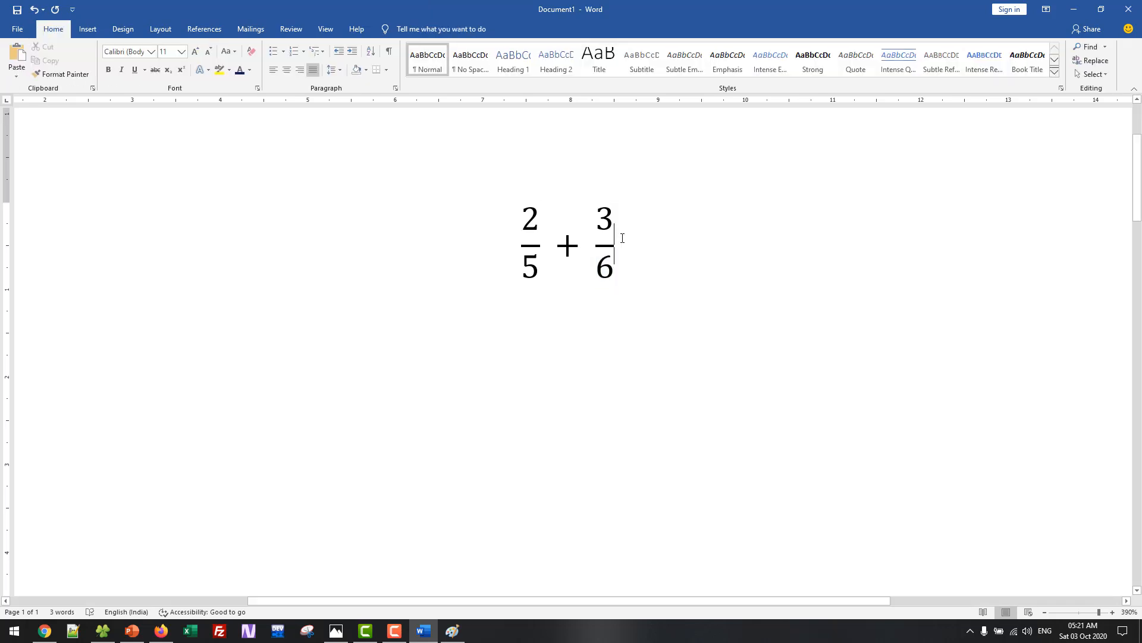
pyautogui.click(605, 241)
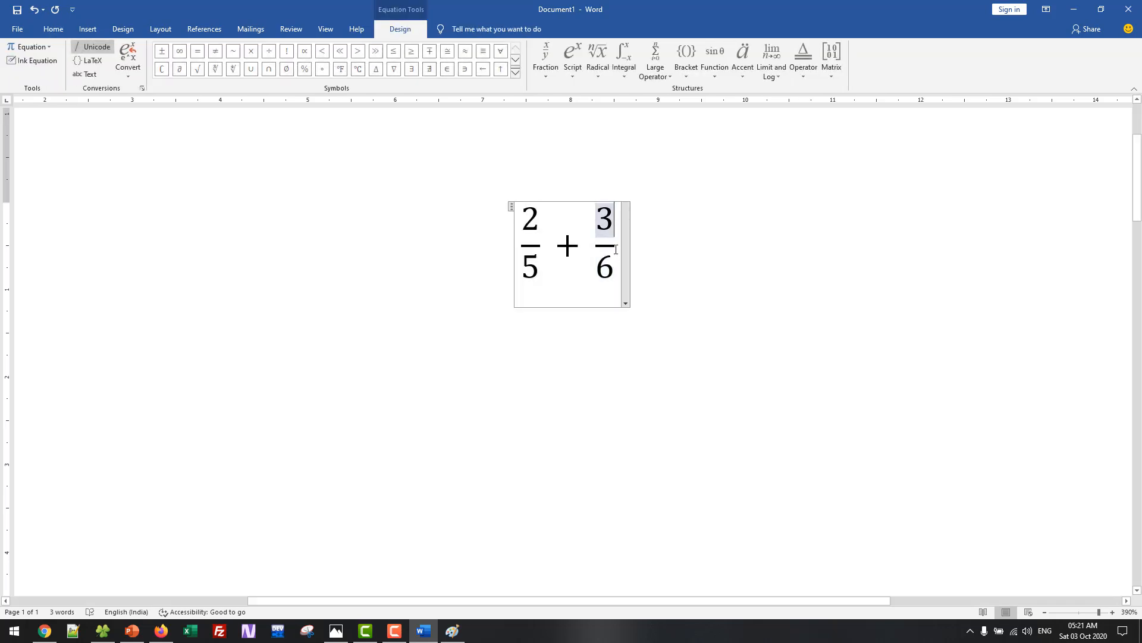
# Complete the first equation after 3/6 with an equals sign from the Basic Math symbols and a question mark, and leave the equation
pyautogui.click(616, 249)
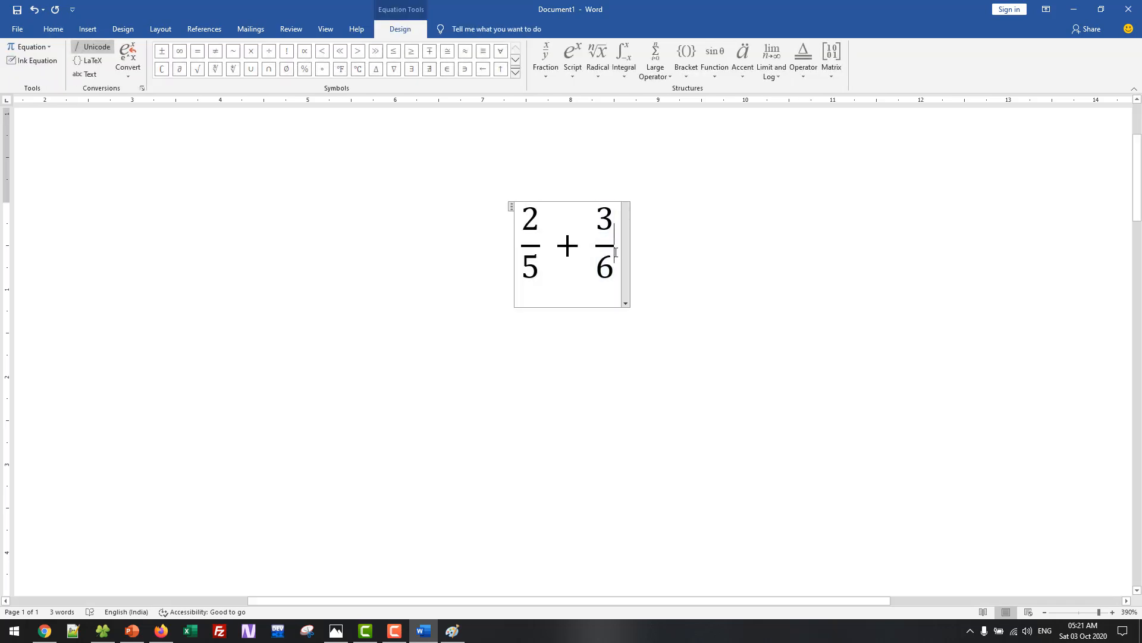
pyautogui.click(515, 72)
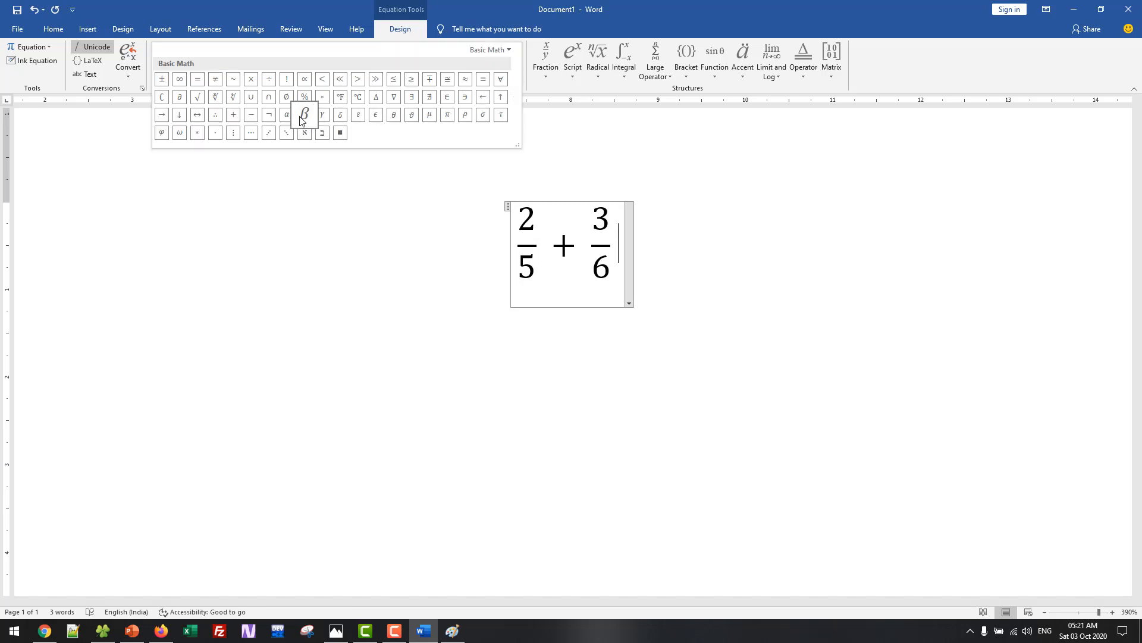
pyautogui.click(197, 80)
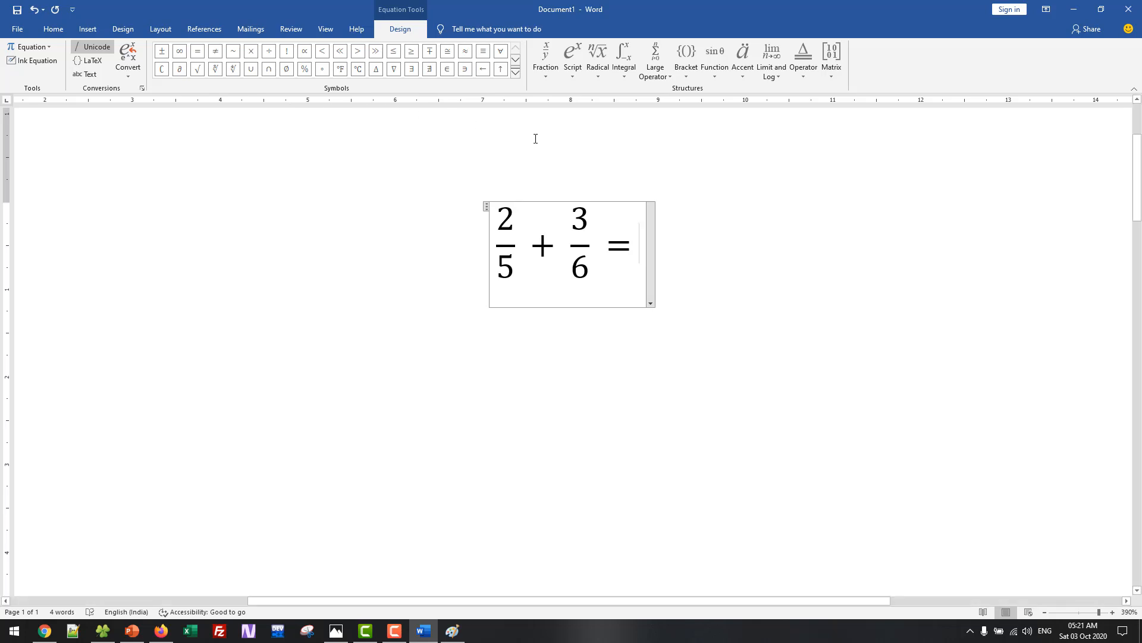
pyautogui.write('?')
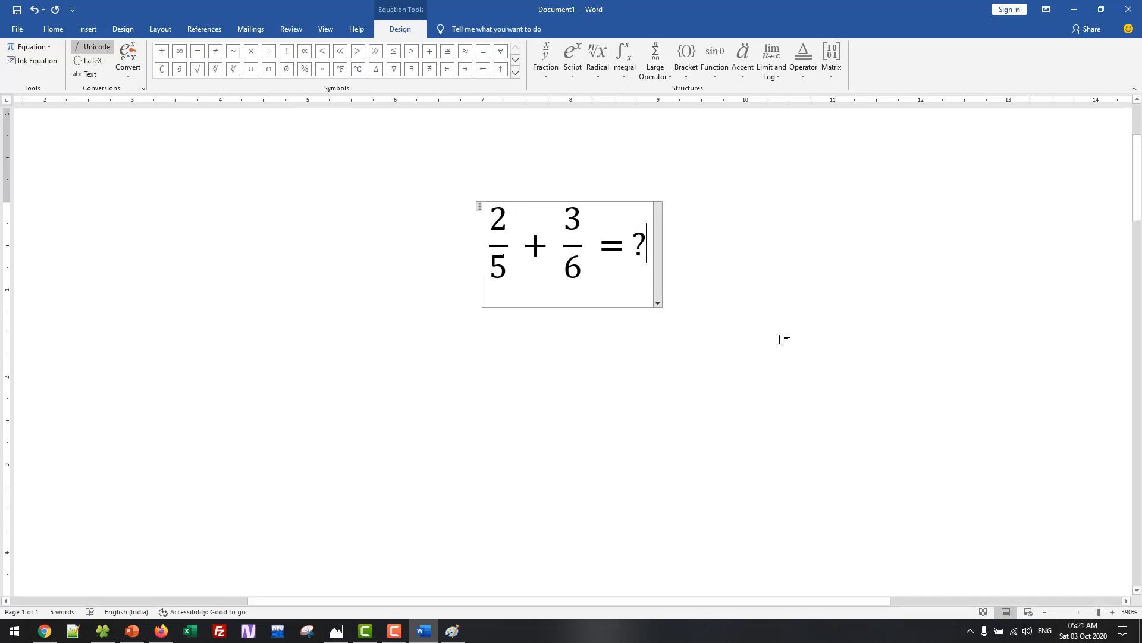
pyautogui.click(727, 367)
pyautogui.click(588, 378)
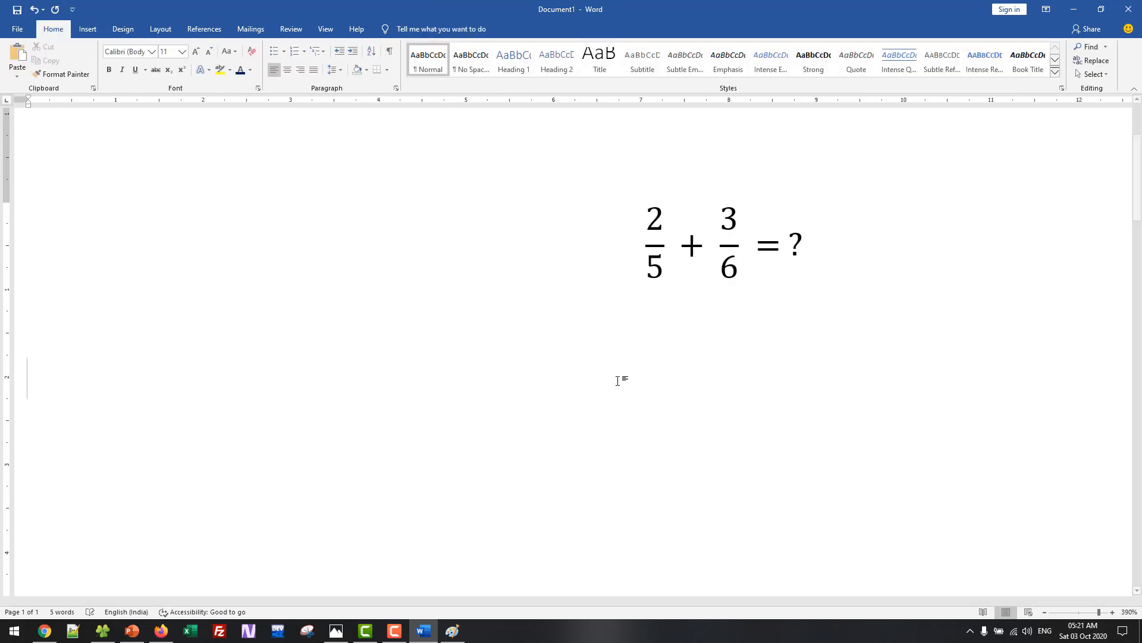
# Insert a new equation below the first one and fill it with the dy/dx common fraction
pyautogui.click(87, 29)
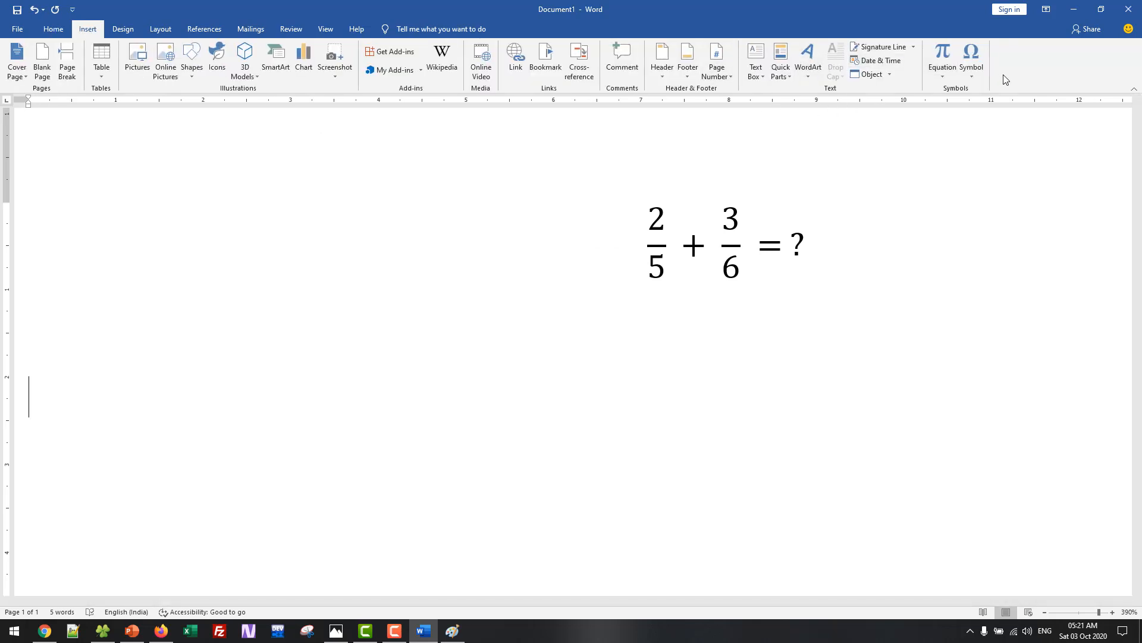
pyautogui.click(939, 73)
pyautogui.click(952, 486)
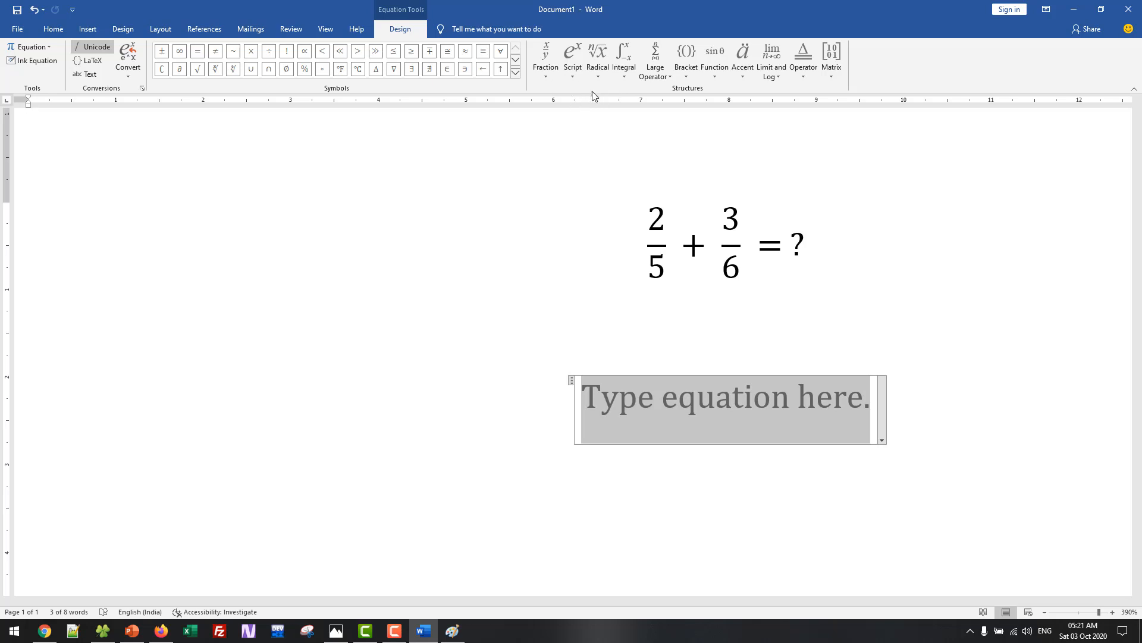
pyautogui.click(547, 80)
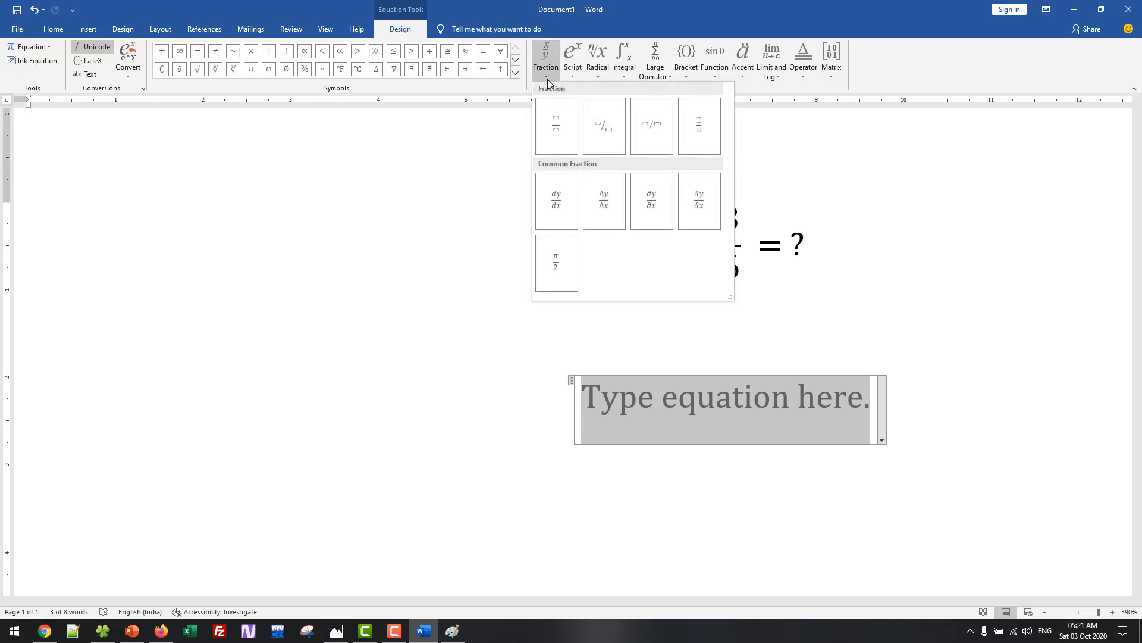
pyautogui.click(556, 215)
# Replace the numerator of the dy/dx fraction with only the letter d
pyautogui.doubleClick(743, 395)
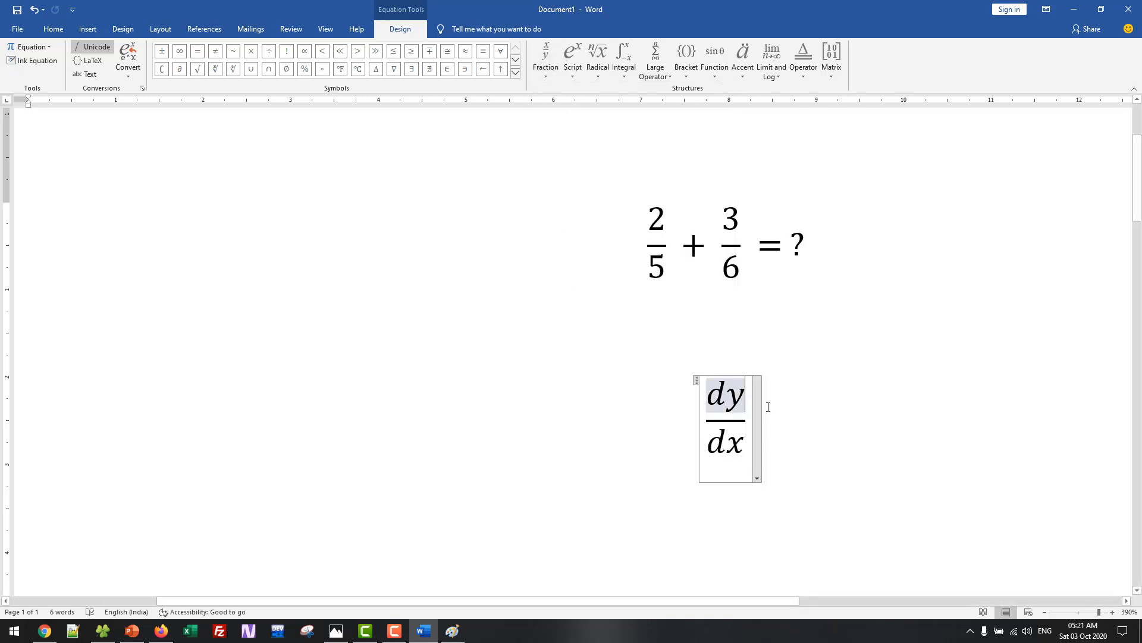
pyautogui.write('d')
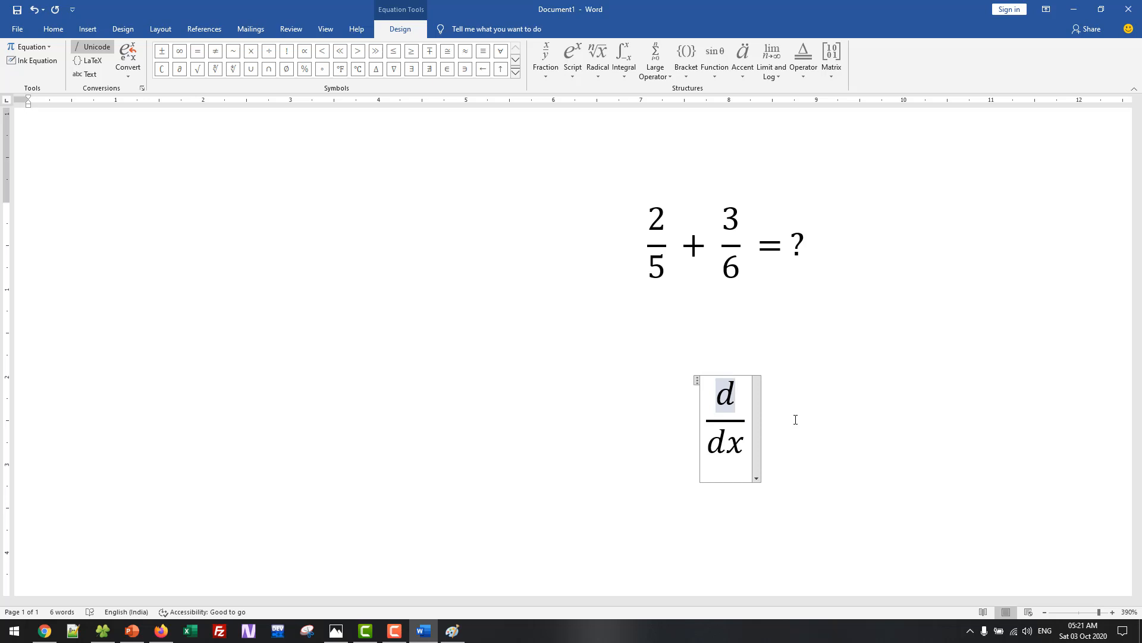
pyautogui.write('Z')
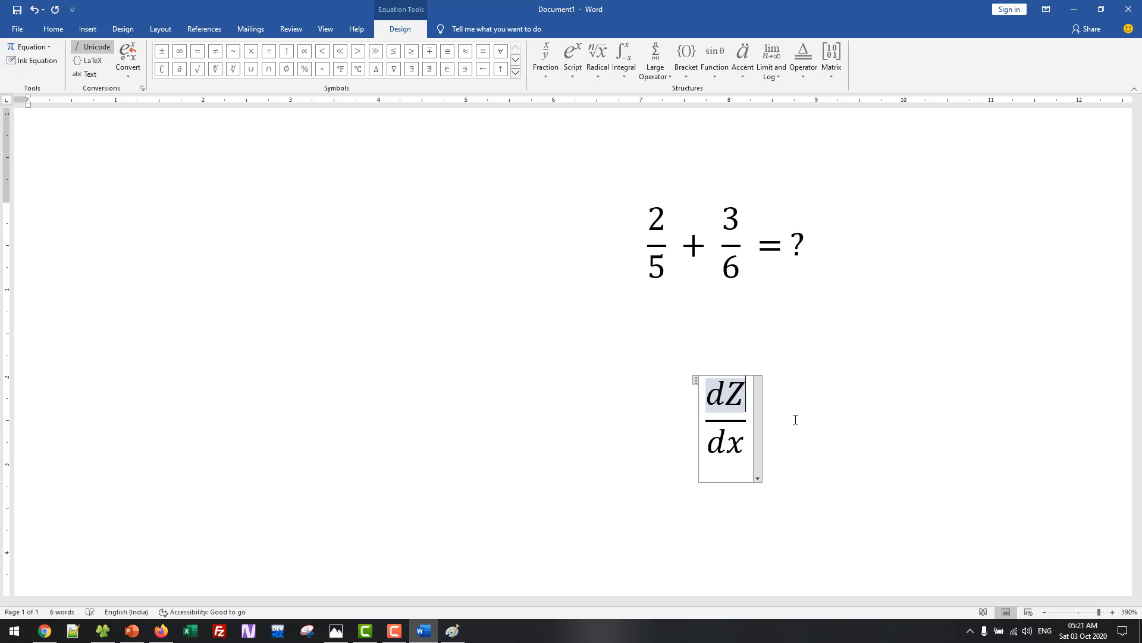
pyautogui.press('BackSpace')
pyautogui.write('z')
pyautogui.press('BackSpace')
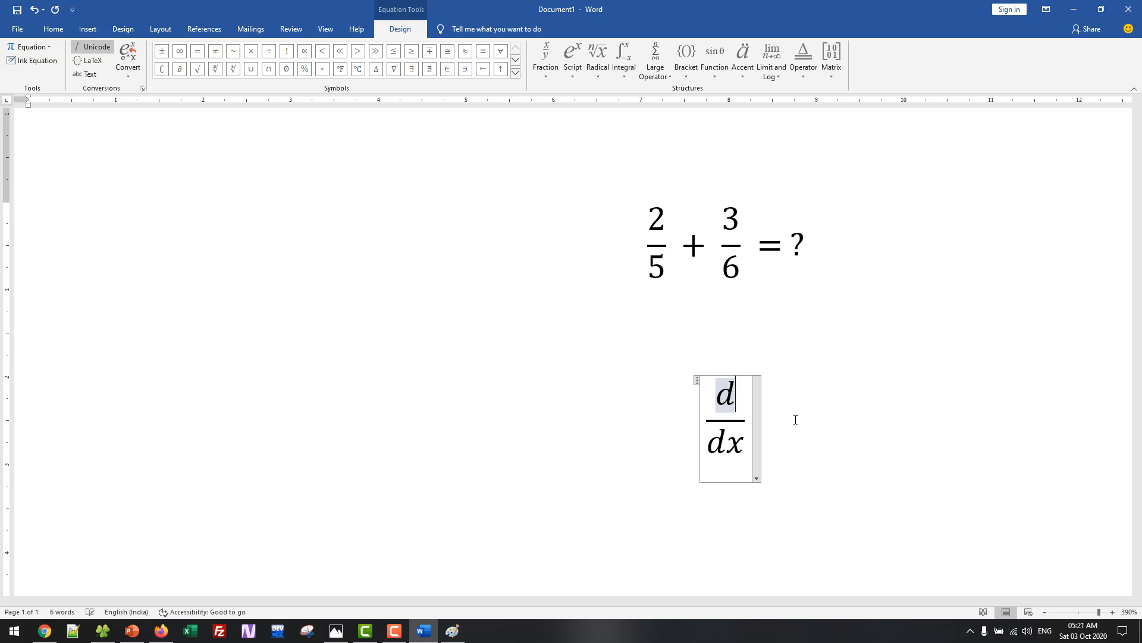
# Add z² after the d in the numerator with a superscript structure, and move the cursor out of the fraction
pyautogui.click(542, 72)
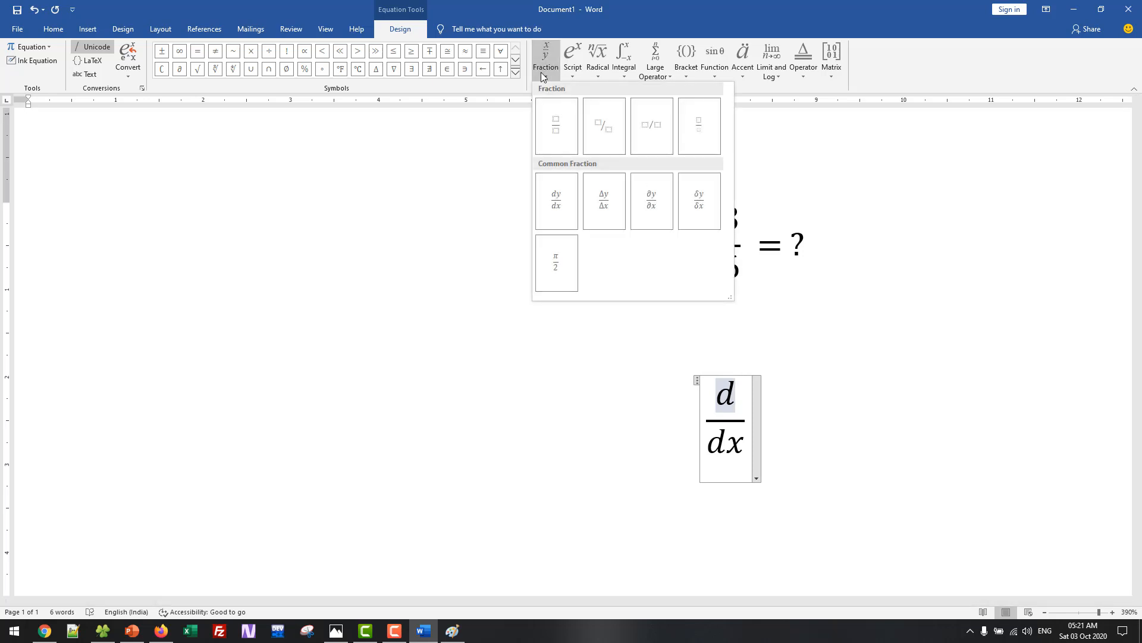
pyautogui.click(548, 73)
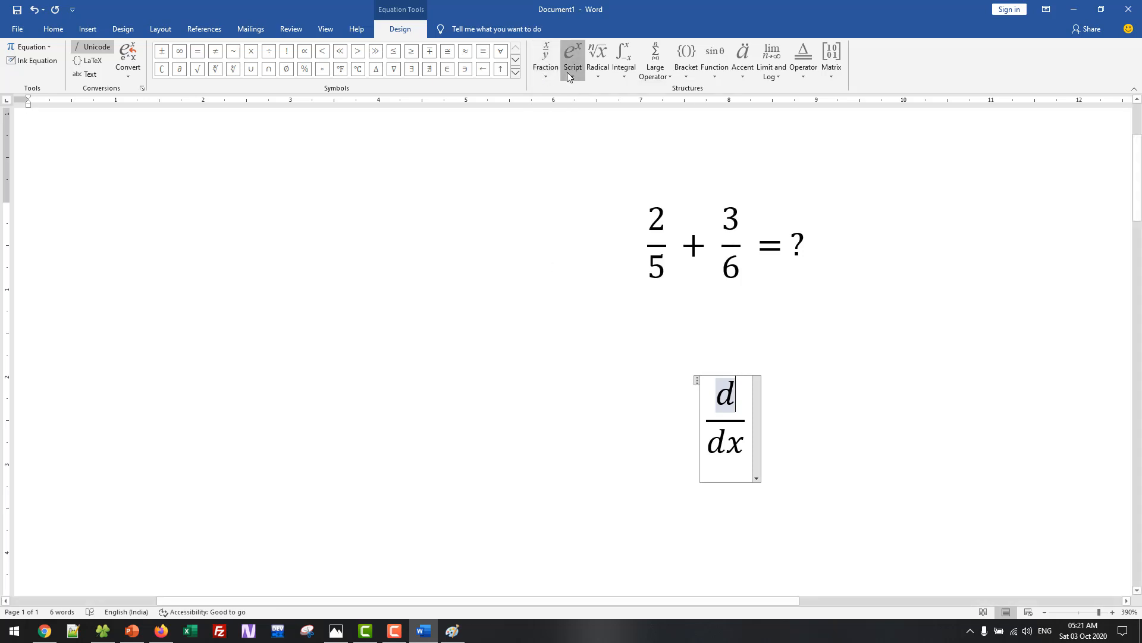
pyautogui.click(572, 62)
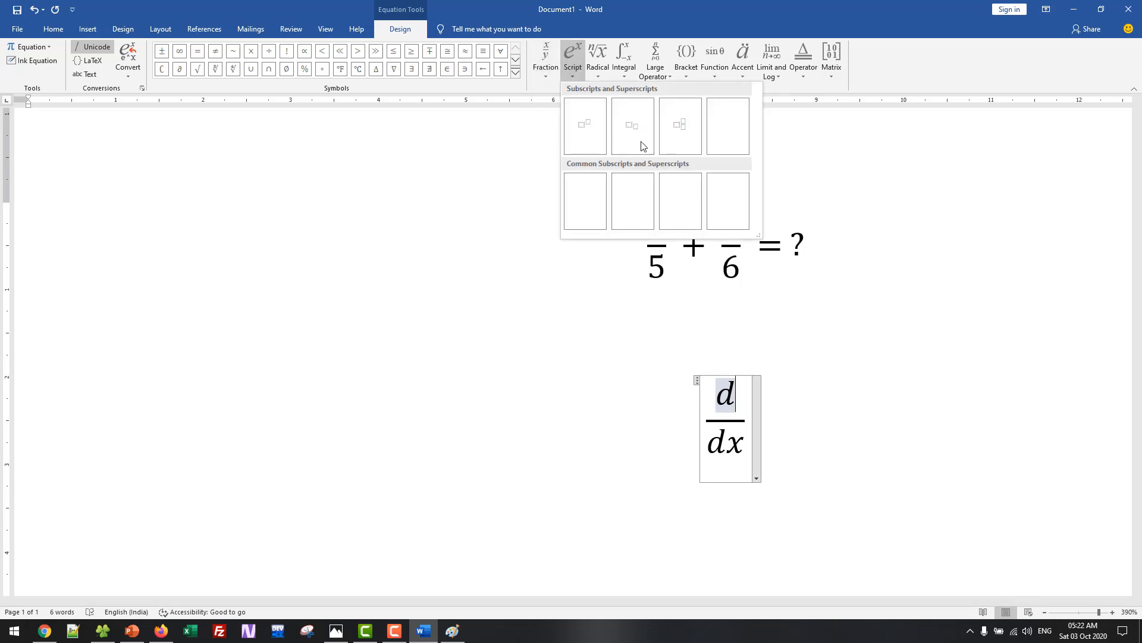
pyautogui.click(597, 148)
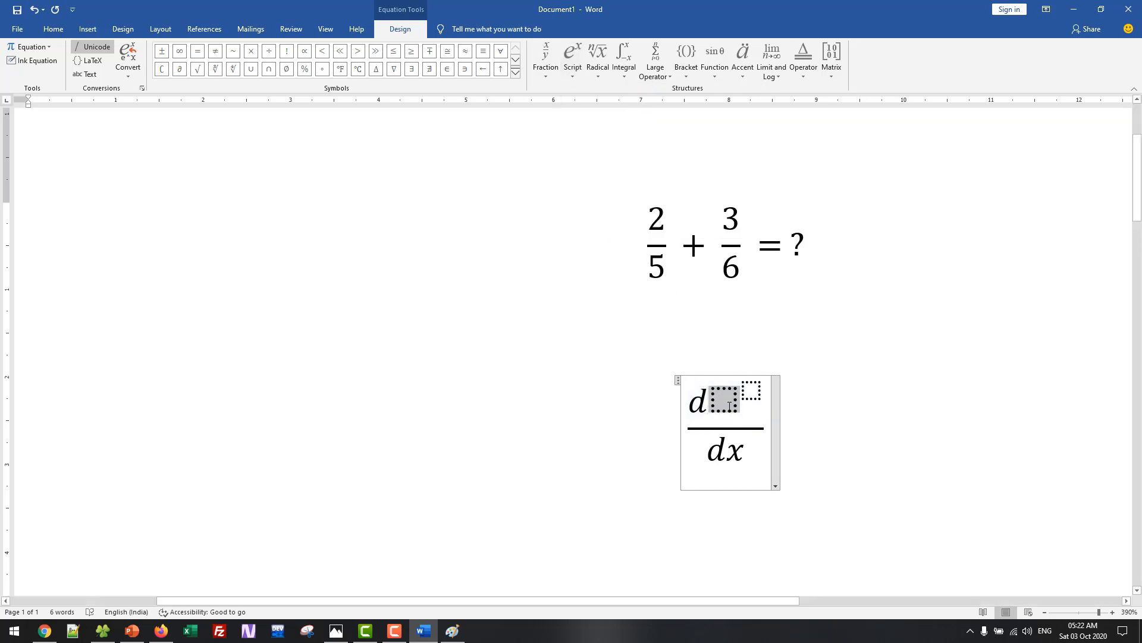
pyautogui.write('z^2')
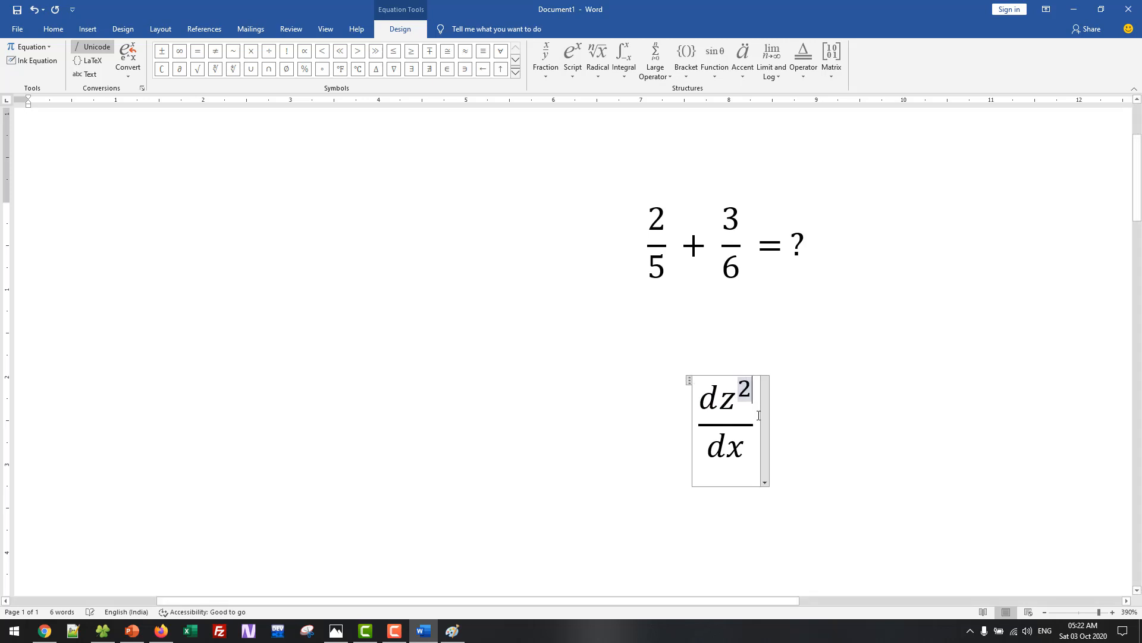
pyautogui.press('Right')
pyautogui.press('Right')
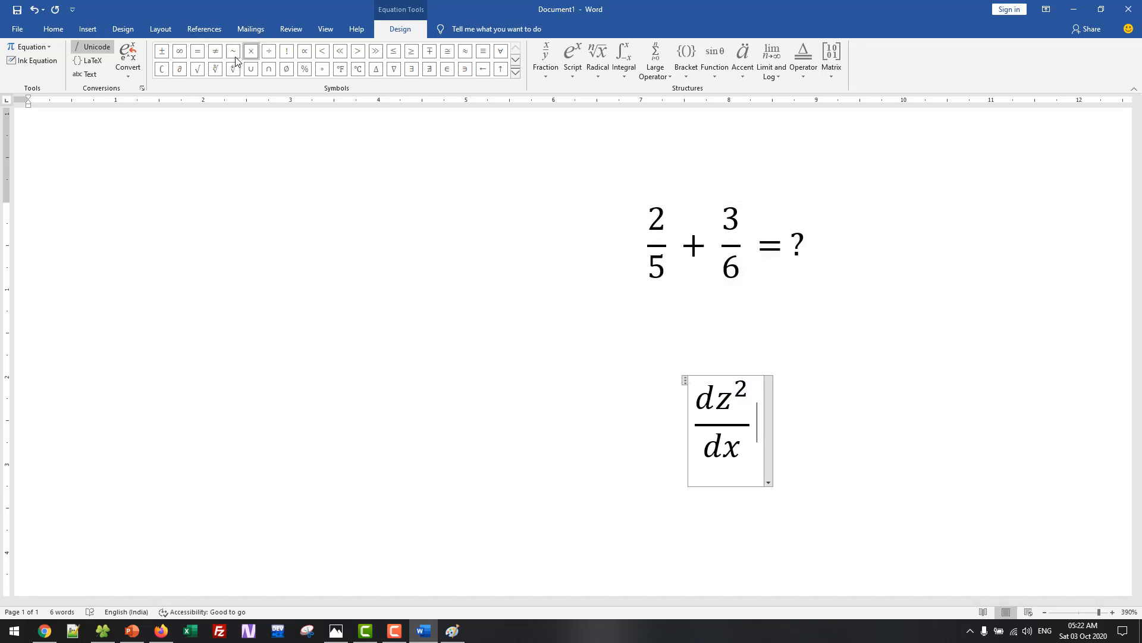
# Add a plus sign from the Basic Math symbols after dz²/dx, followed by another dy/dx common fraction
pyautogui.click(515, 74)
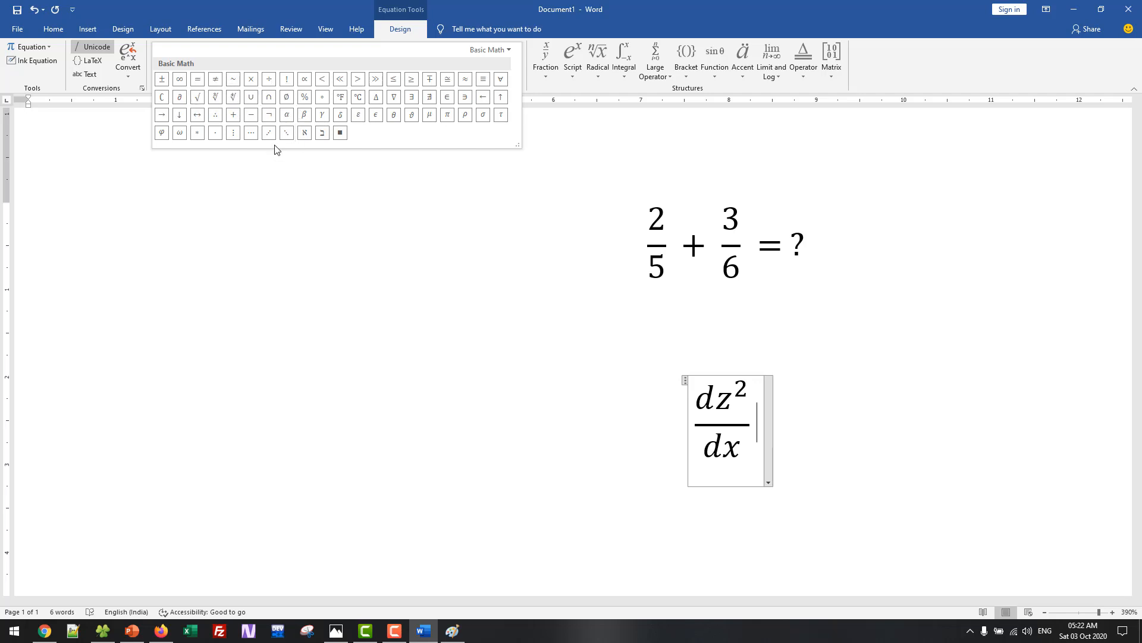
pyautogui.click(231, 116)
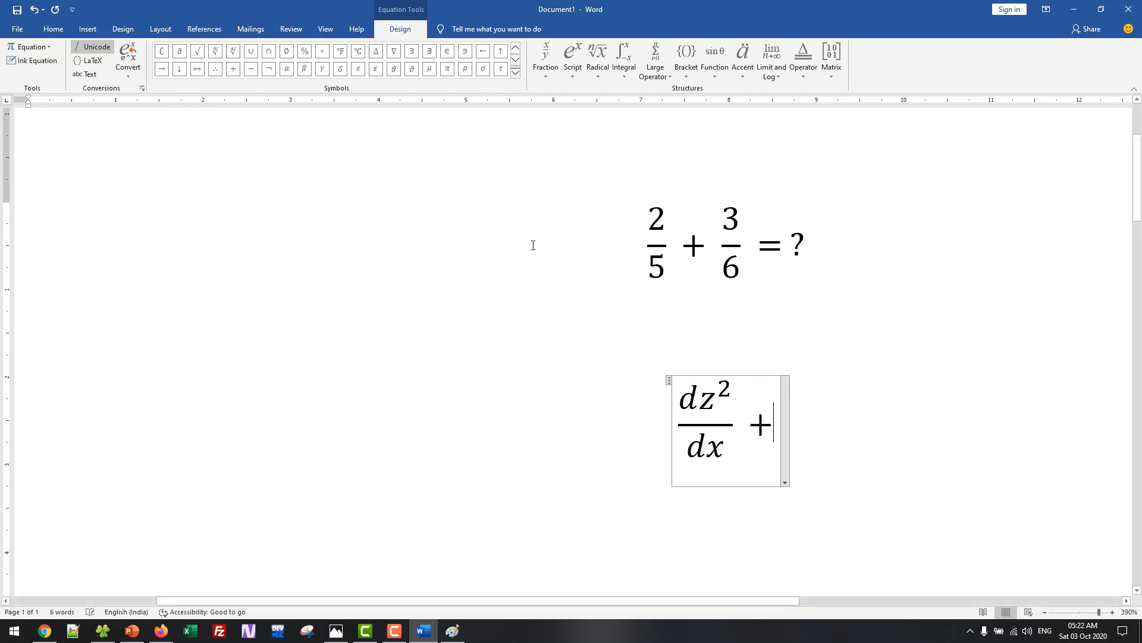
pyautogui.click(552, 78)
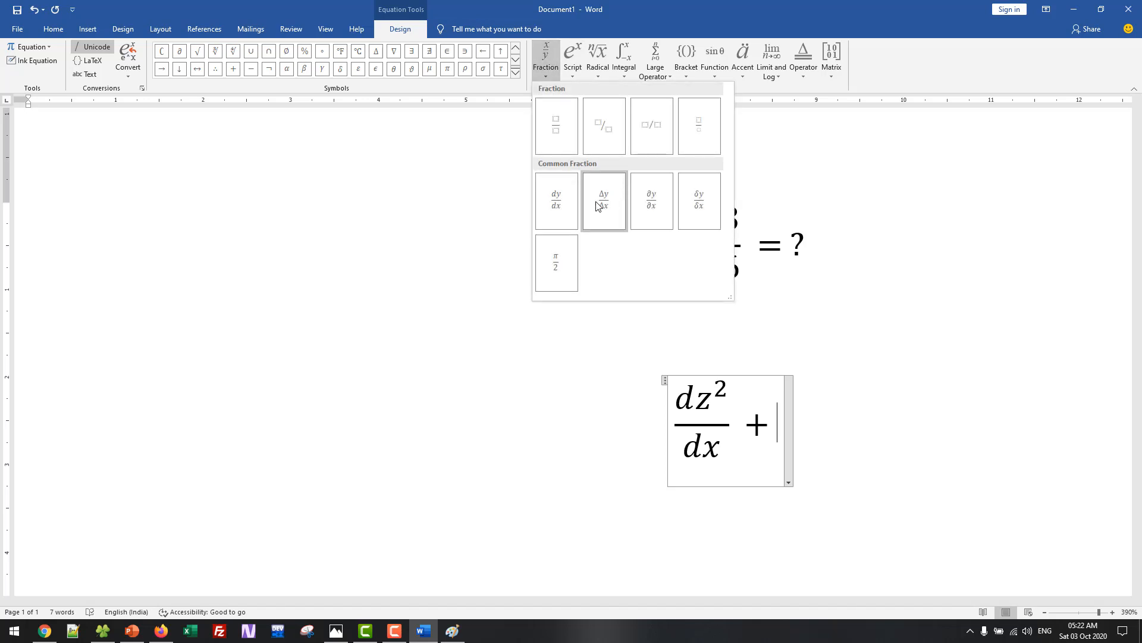
pyautogui.click(567, 207)
# Change the second fraction of the lower equation to dz over dy
pyautogui.doubleClick(785, 400)
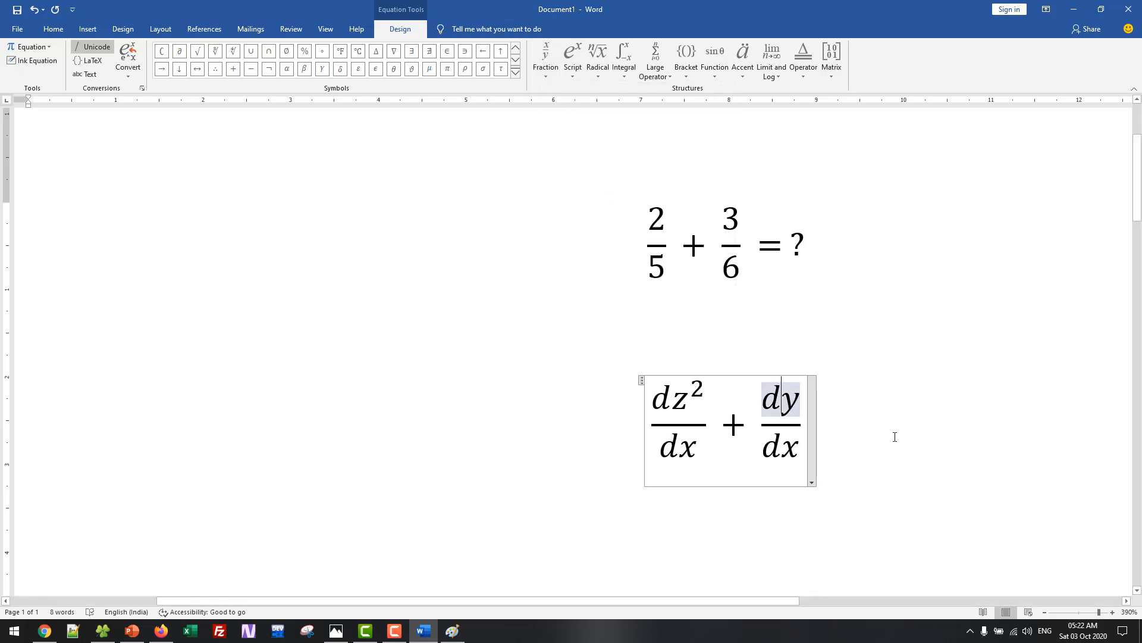
pyautogui.write('dz')
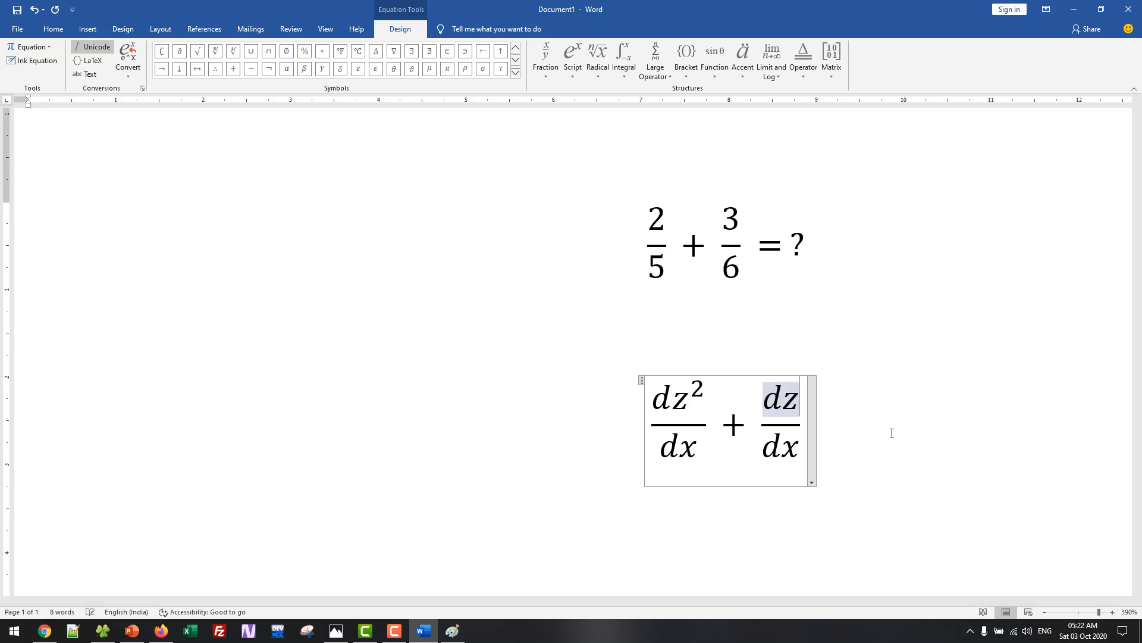
pyautogui.doubleClick(799, 450)
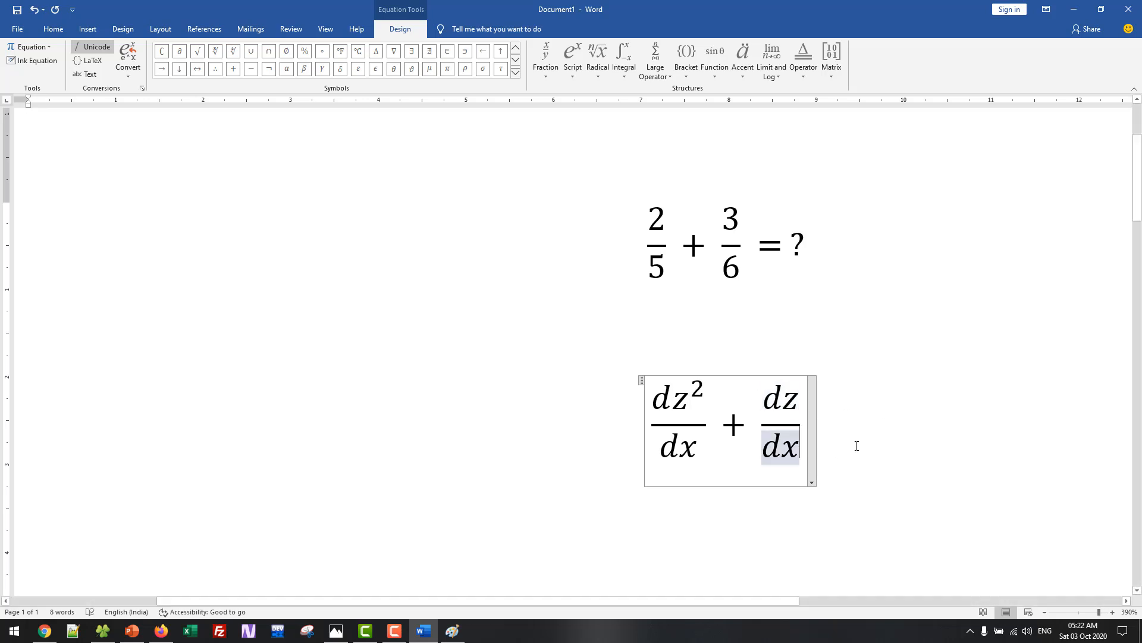
pyautogui.write('dy')
pyautogui.press('Up')
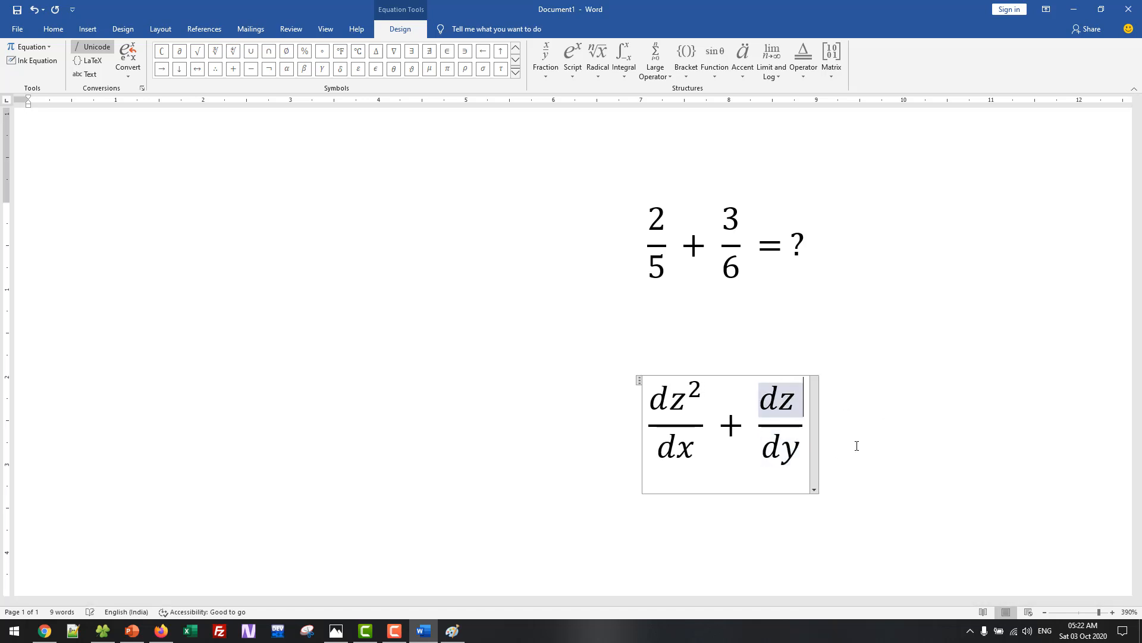
pyautogui.press('Down')
pyautogui.press('Up')
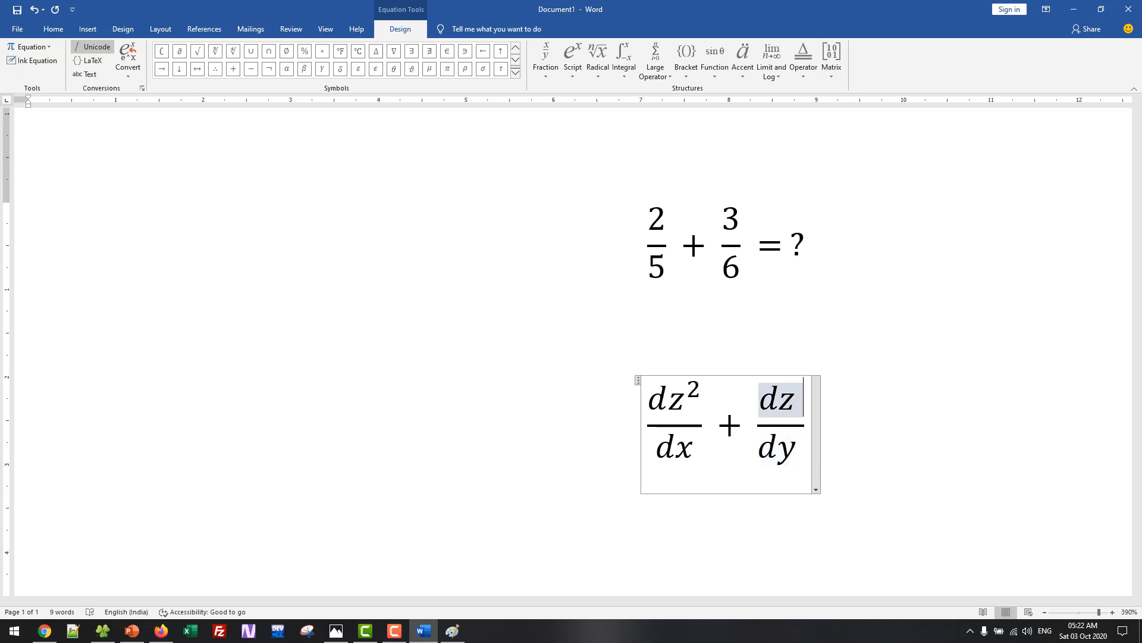
# Complete the second equation with an equals sign and a question mark, and add blank lines below it
pyautogui.click(818, 430)
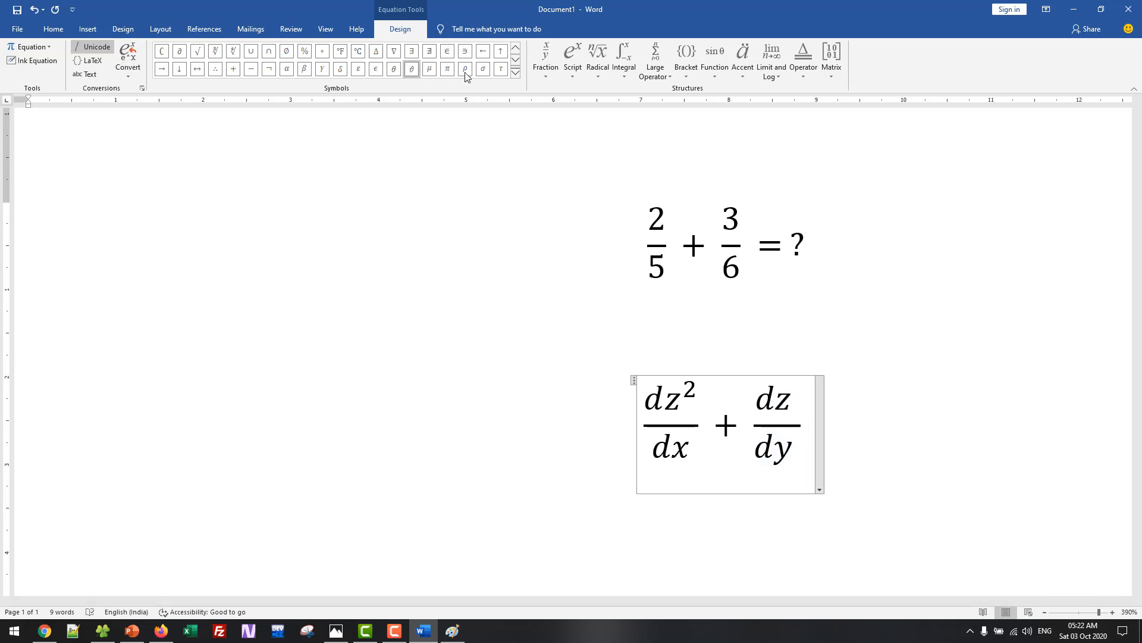
pyautogui.click(516, 73)
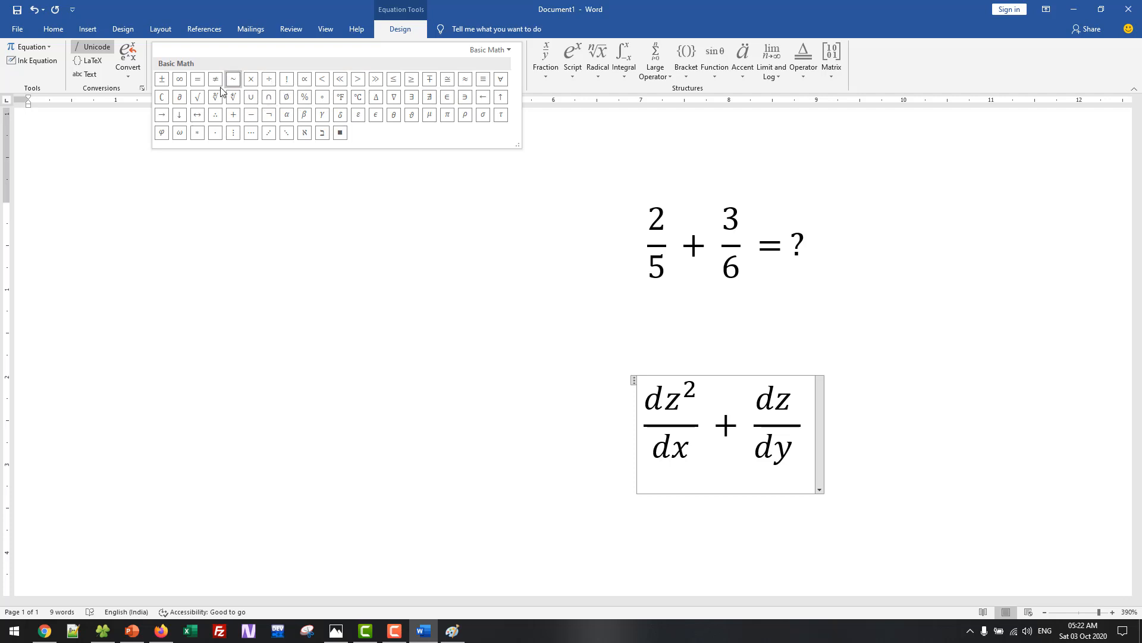
pyautogui.click(197, 78)
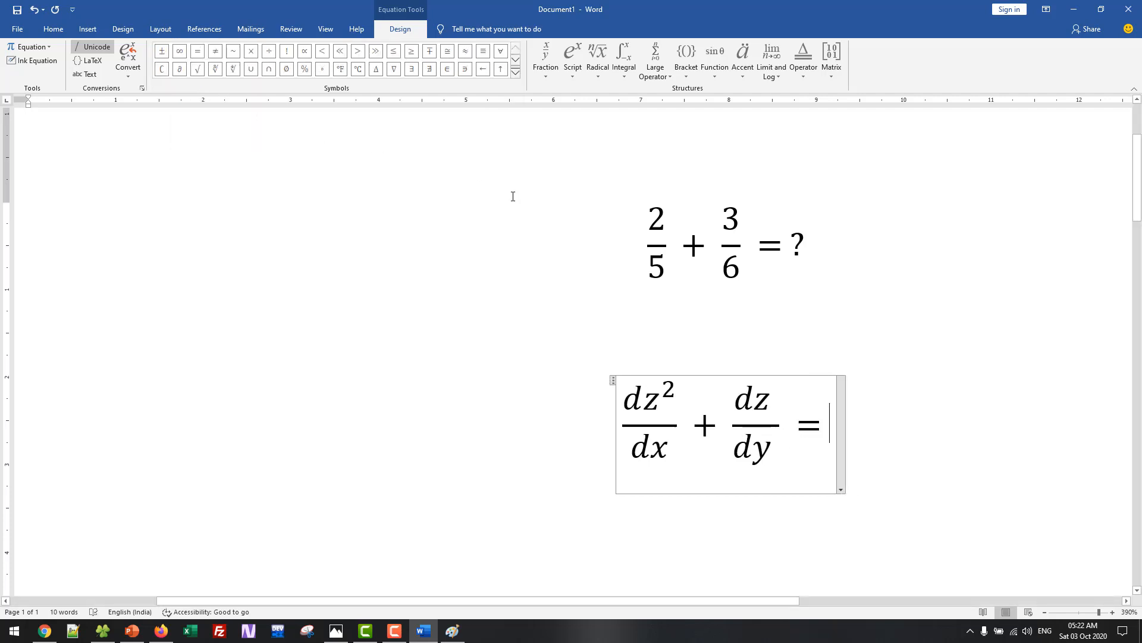
pyautogui.write('?')
pyautogui.click(842, 520)
pyautogui.press('Return')
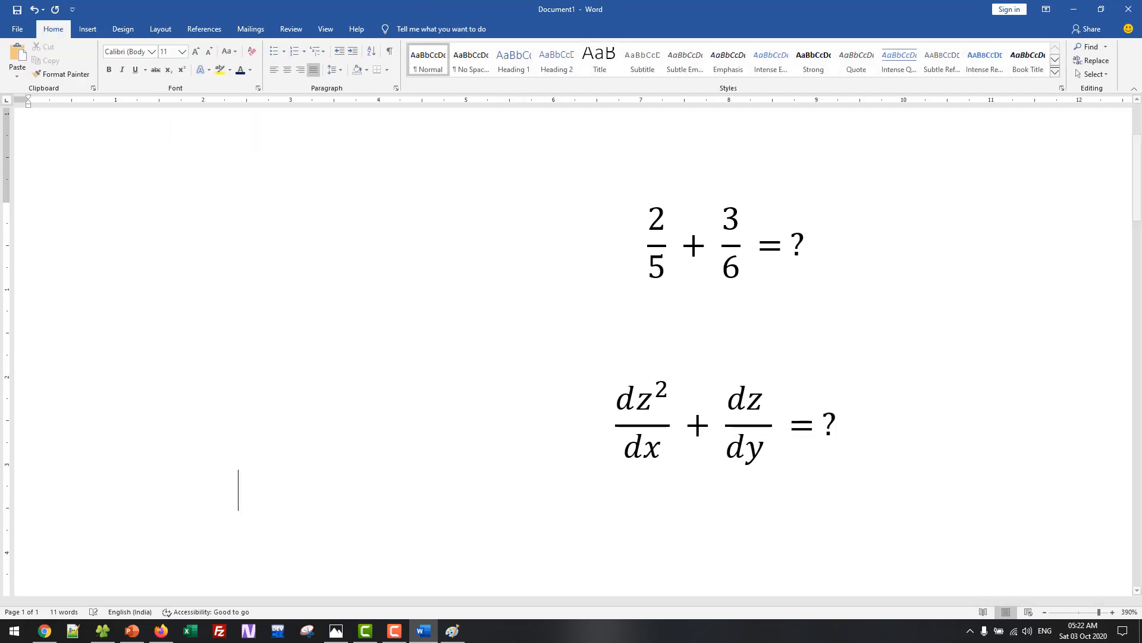
pyautogui.press('Return')
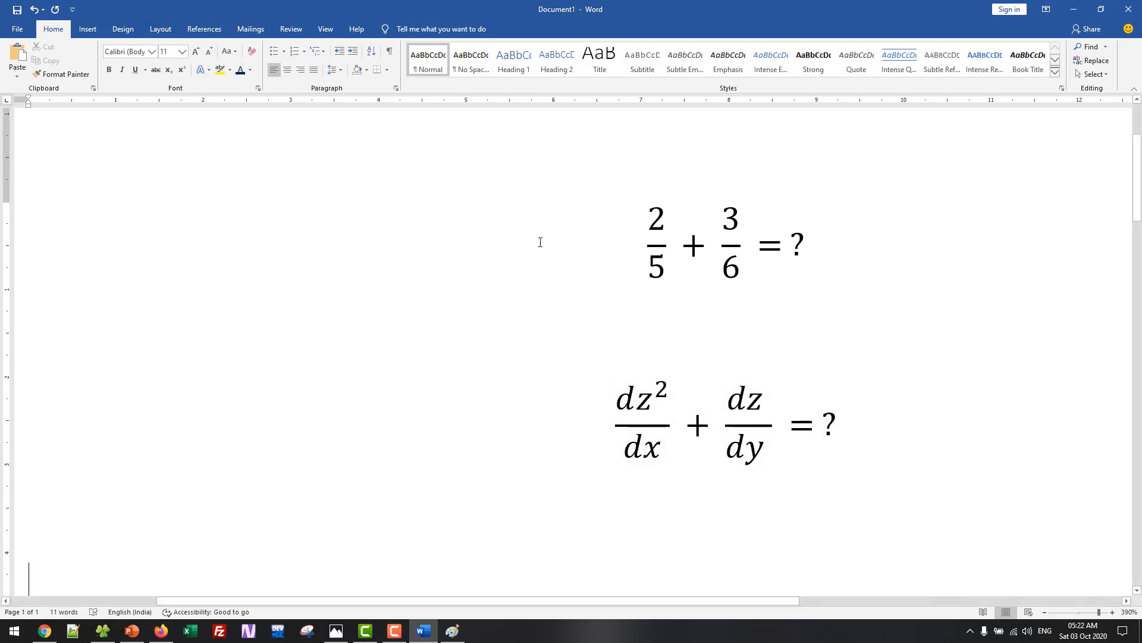
# Insert a third new equation below the others, containing an empty integral with upper and lower limits beside the sign
pyautogui.click(88, 29)
pyautogui.click(940, 70)
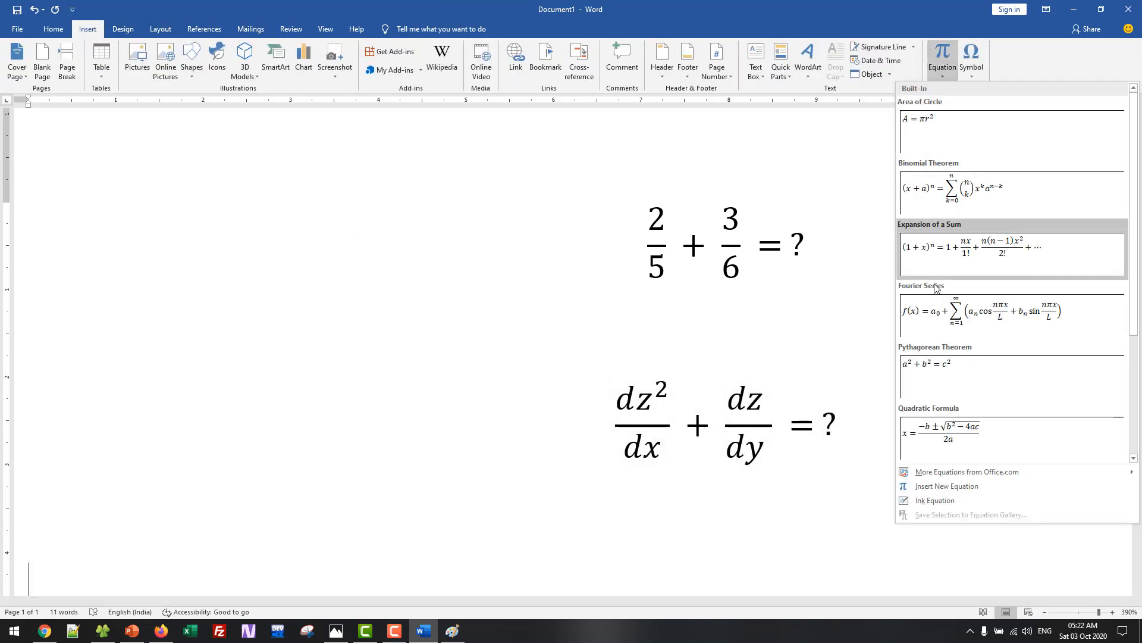
pyautogui.click(943, 485)
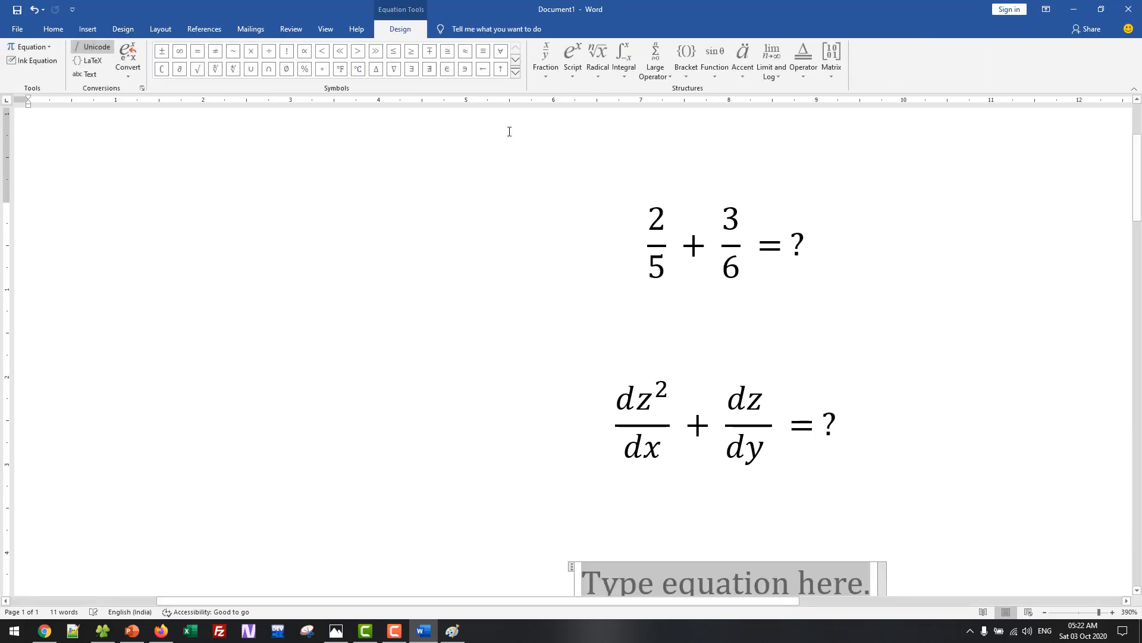
pyautogui.click(629, 78)
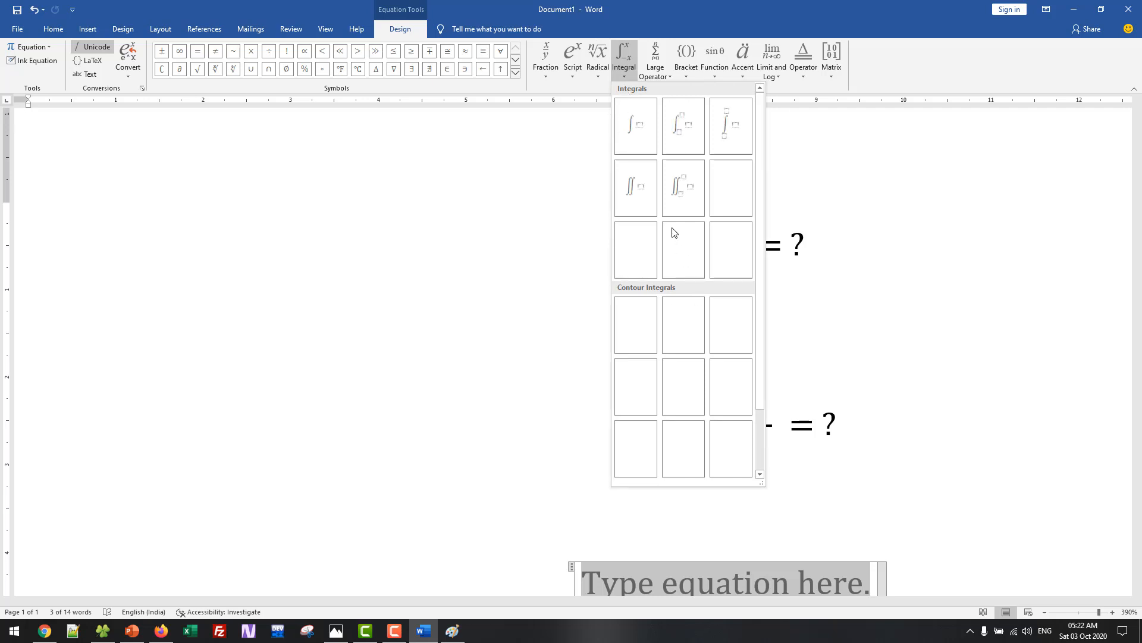
pyautogui.click(690, 137)
pyautogui.scroll(-5, 723, 286)
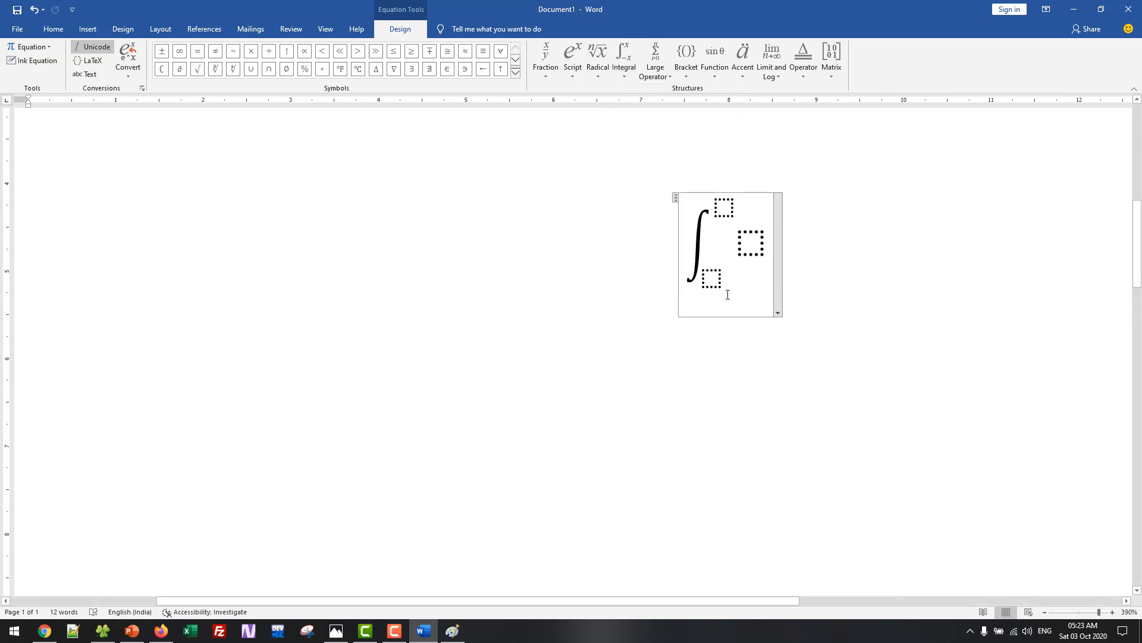
# Enter 2 as the lower limit and 55 as the upper limit of the integral
pyautogui.click(751, 249)
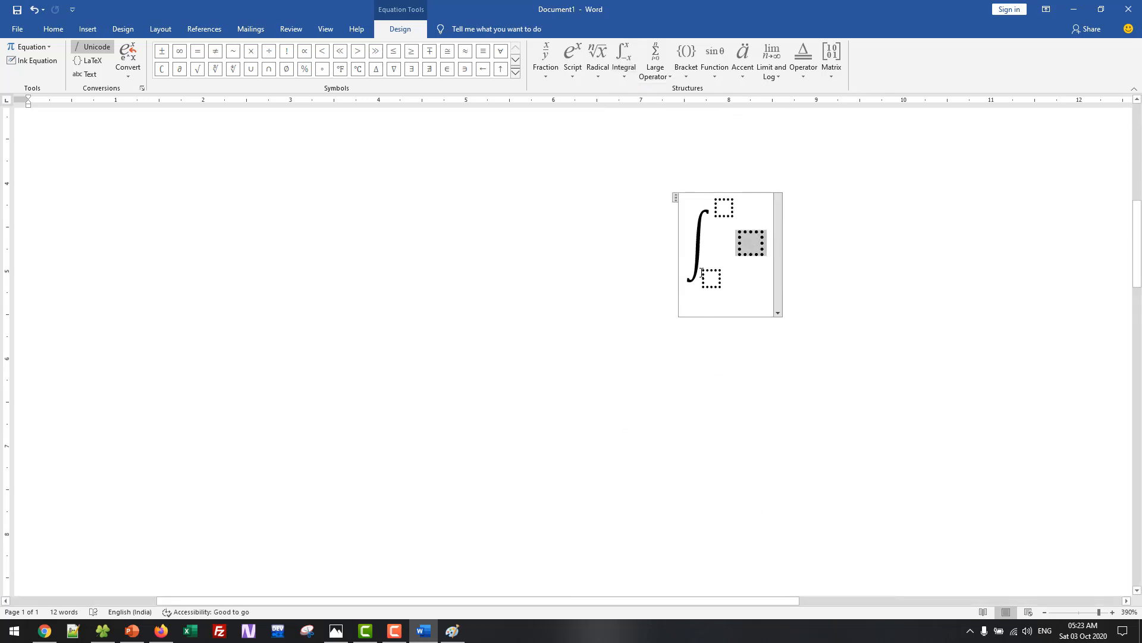
pyautogui.click(724, 281)
pyautogui.write('2')
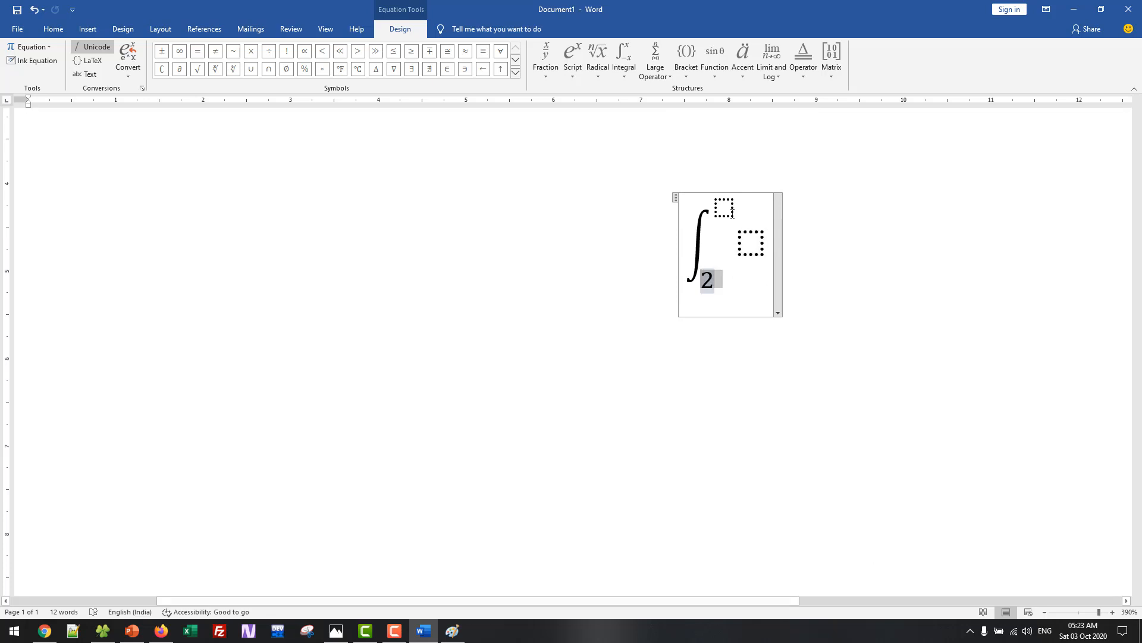
pyautogui.press('Up')
pyautogui.write('55')
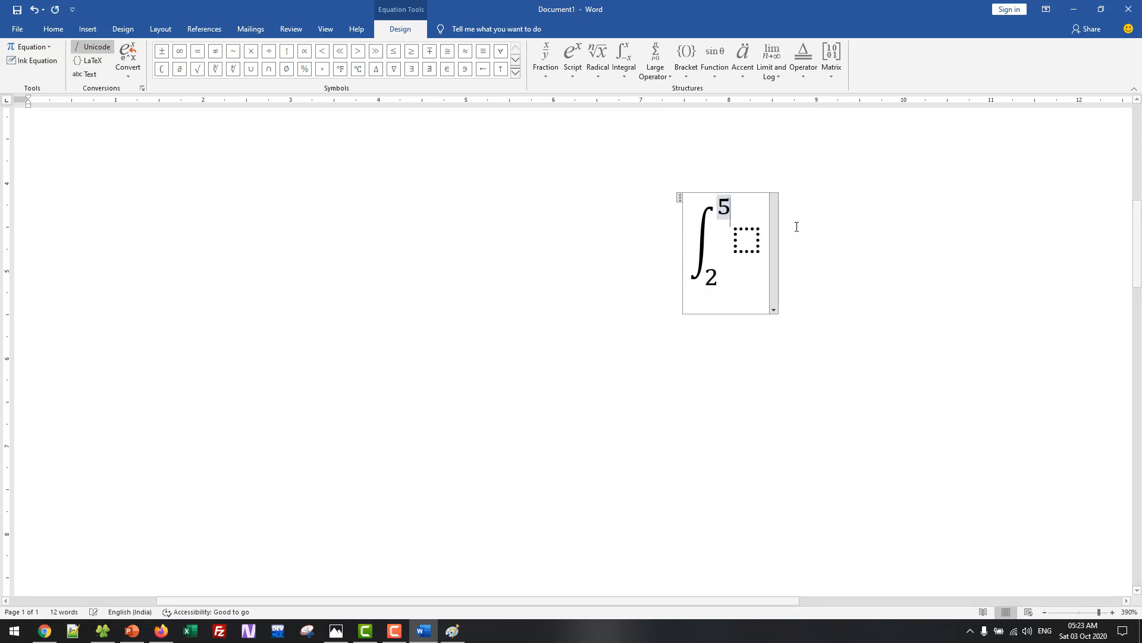
# Insert the dy/dx common fraction into the empty placeholder after the integral sign
pyautogui.click(751, 240)
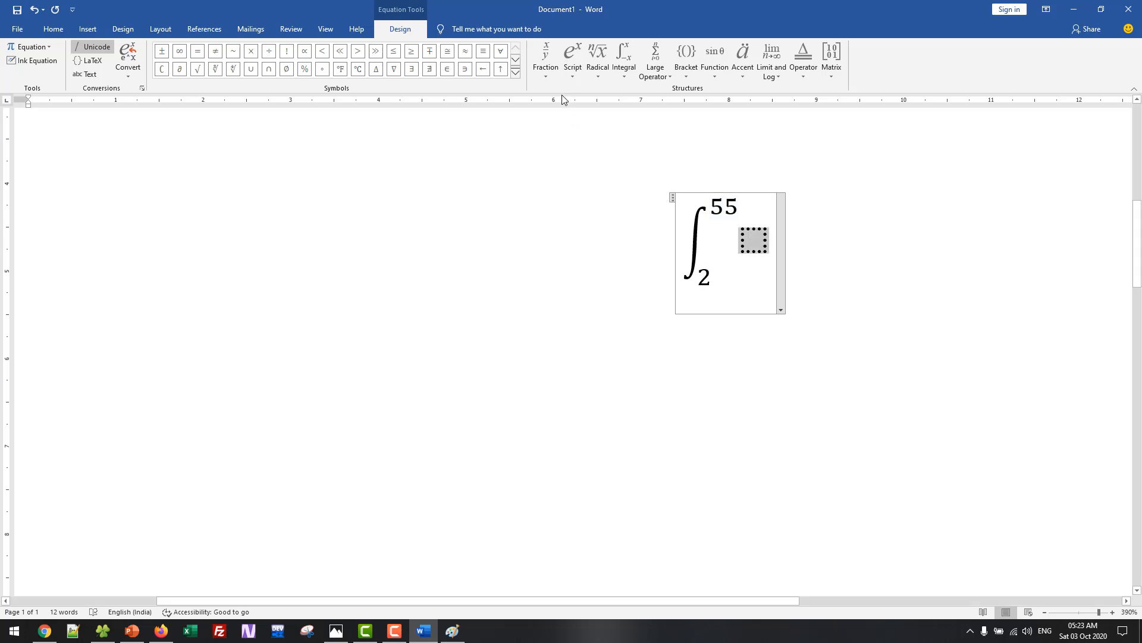
pyautogui.click(548, 76)
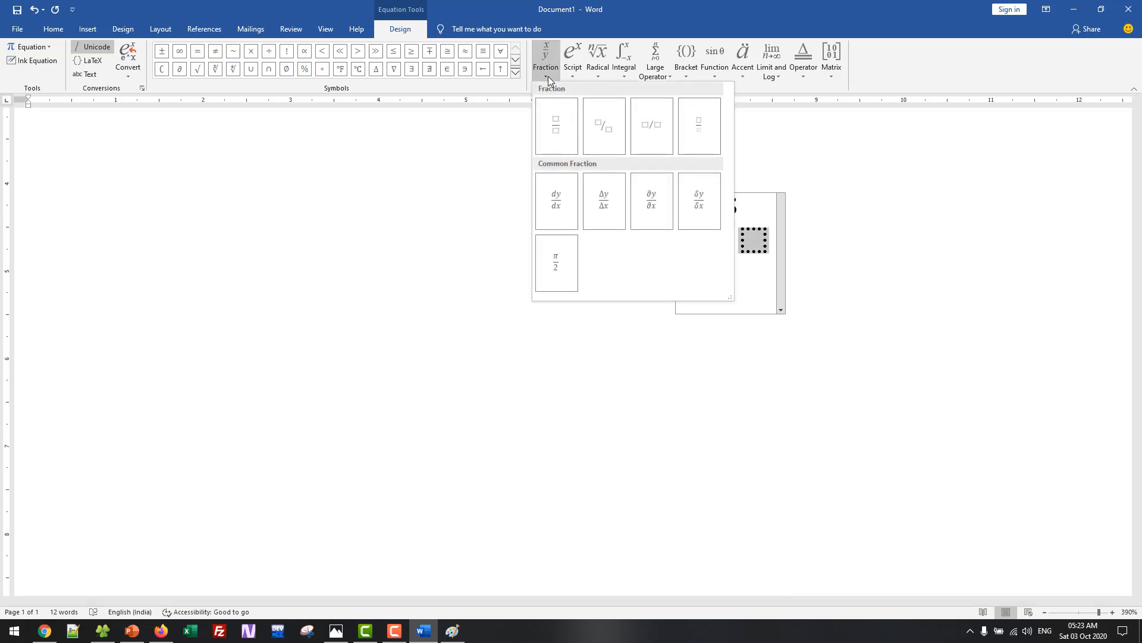
pyautogui.click(564, 201)
# Replace the y in the fraction's numerator with a superscript structure holding base y and exponent 7
pyautogui.click(782, 242)
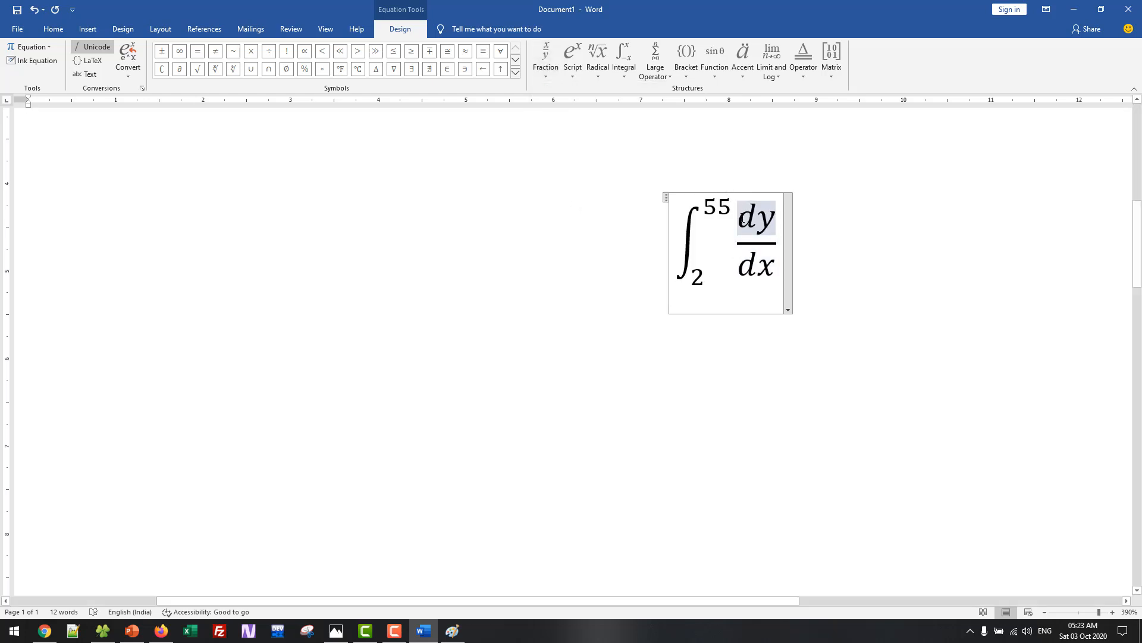
pyautogui.press('BackSpace')
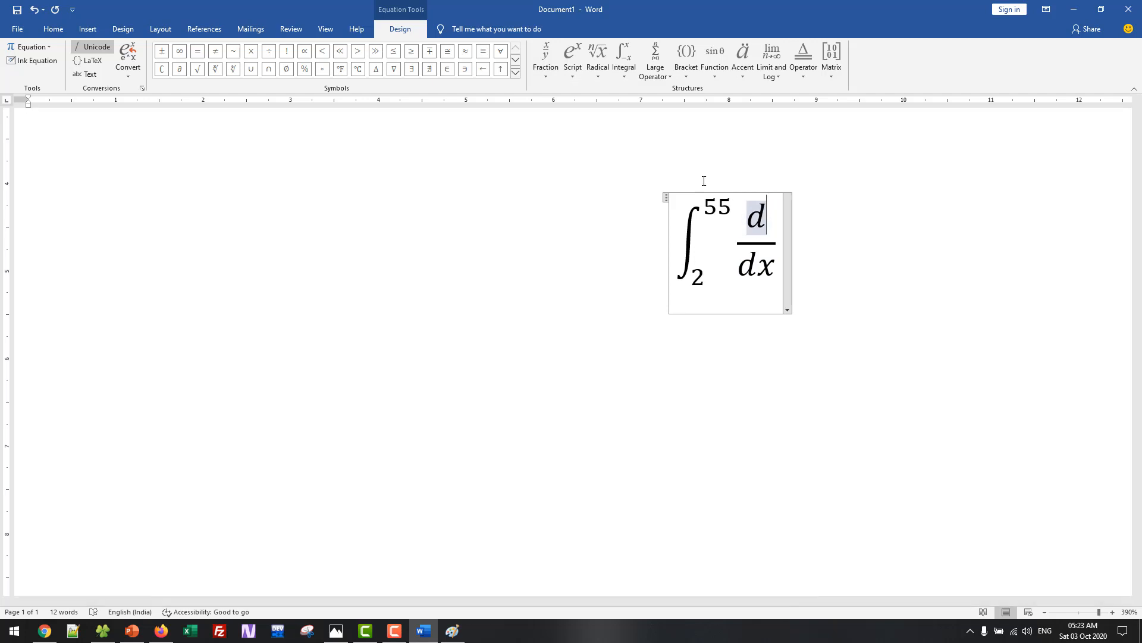
pyautogui.click(555, 74)
pyautogui.click(575, 71)
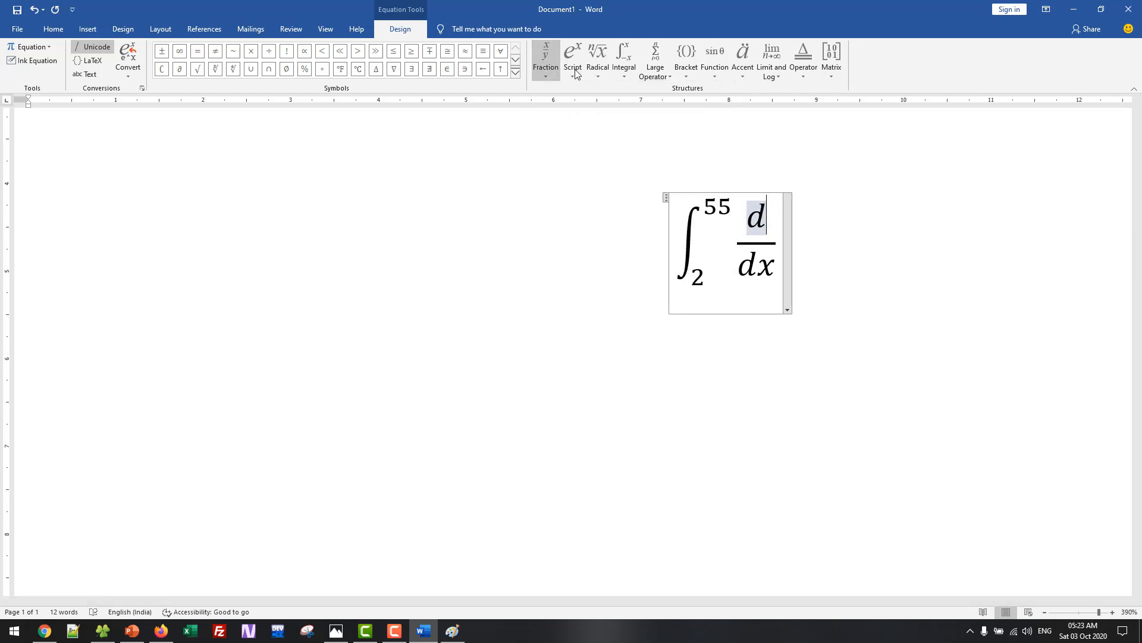
pyautogui.click(575, 70)
pyautogui.click(627, 123)
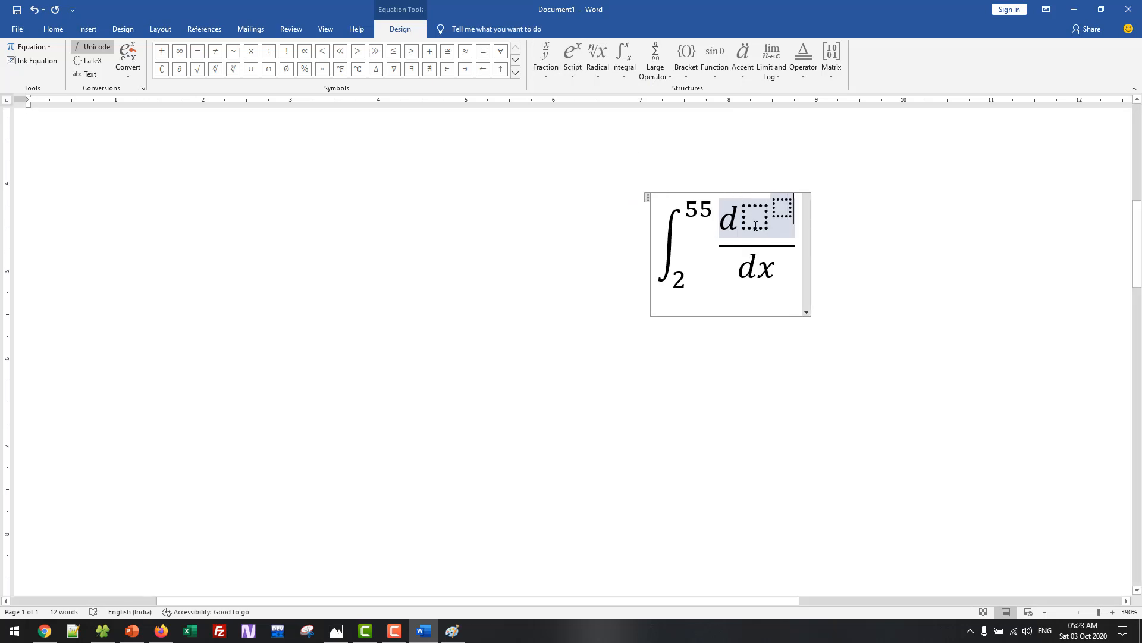
pyautogui.click(755, 226)
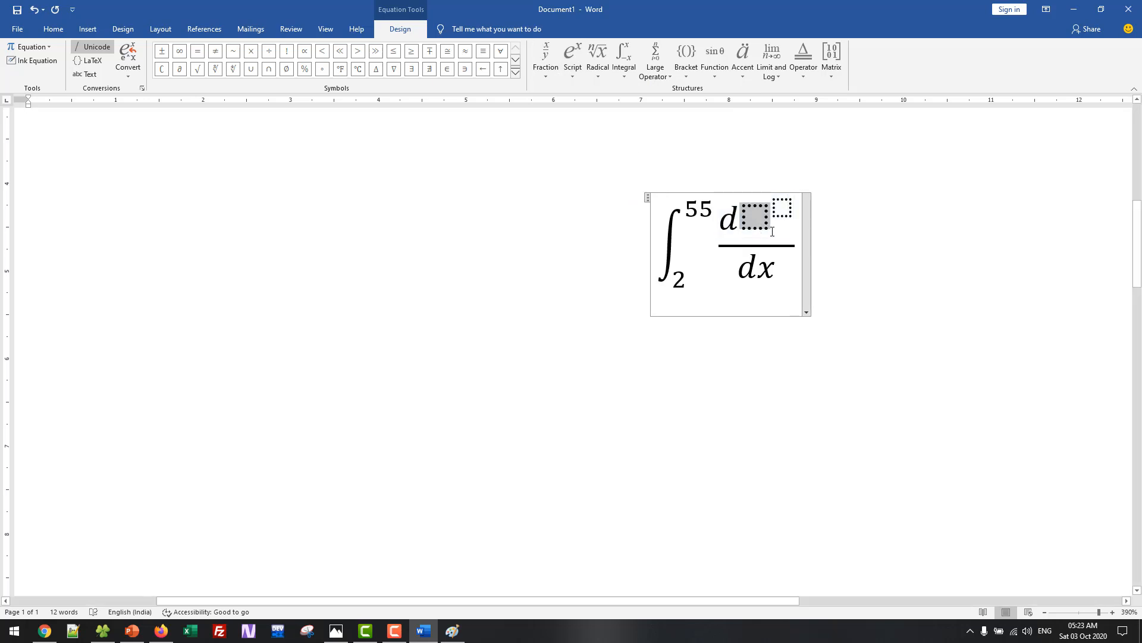
pyautogui.write('y')
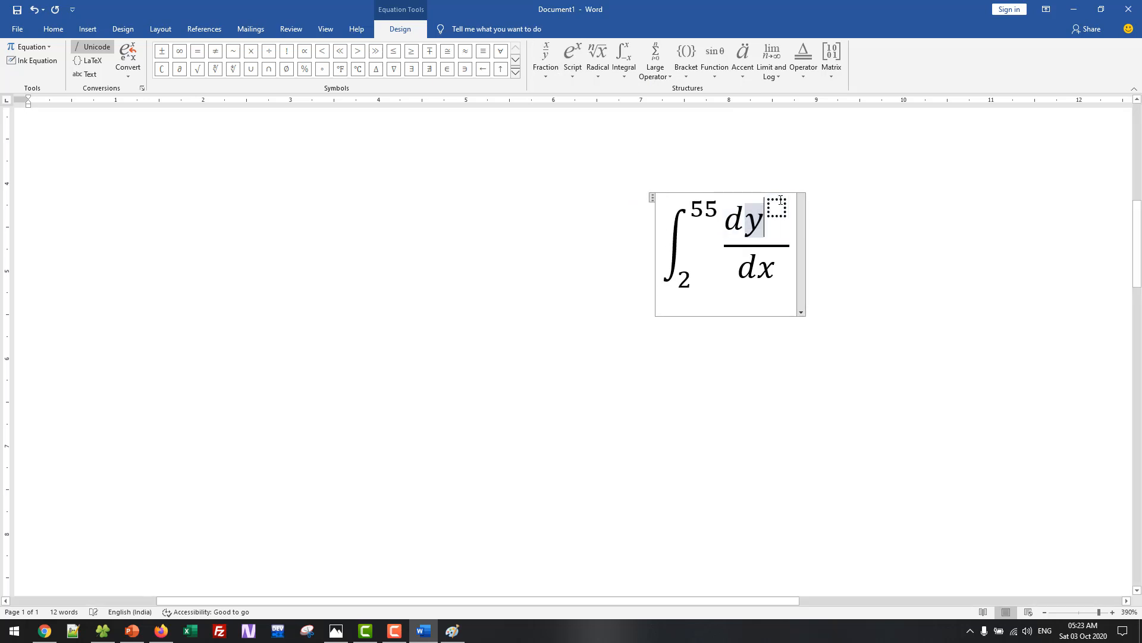
pyautogui.click(780, 200)
pyautogui.write('7')
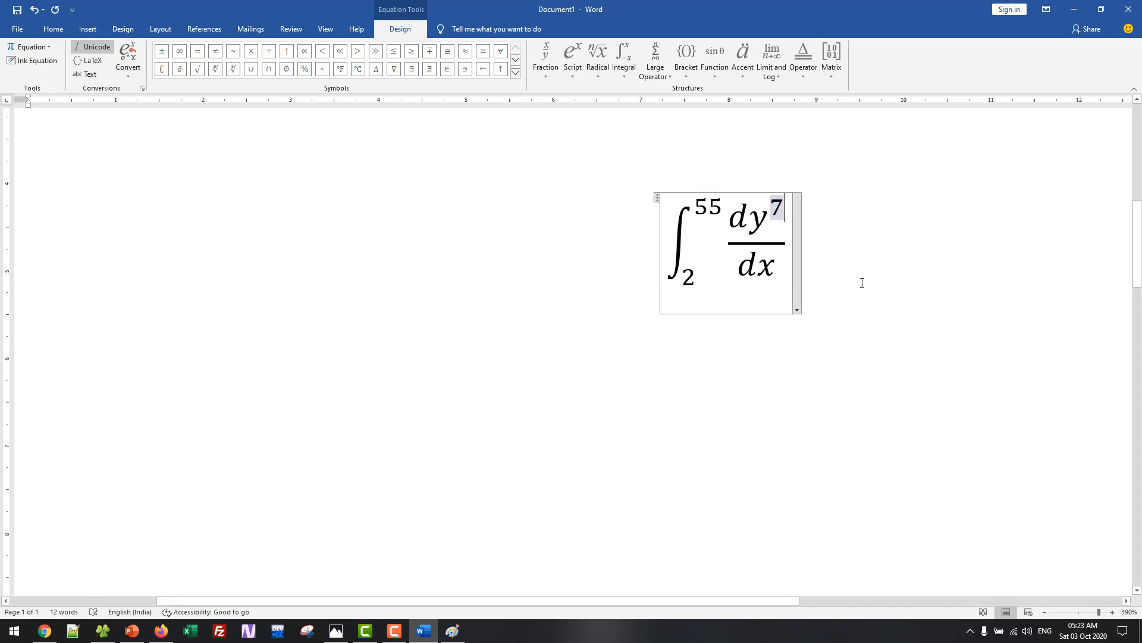
pyautogui.click(829, 294)
# Review the finished equations, check the Inserting Objects list in the PowerPoint presentation, and return to the Word document
pyautogui.scroll(2, 775, 370)
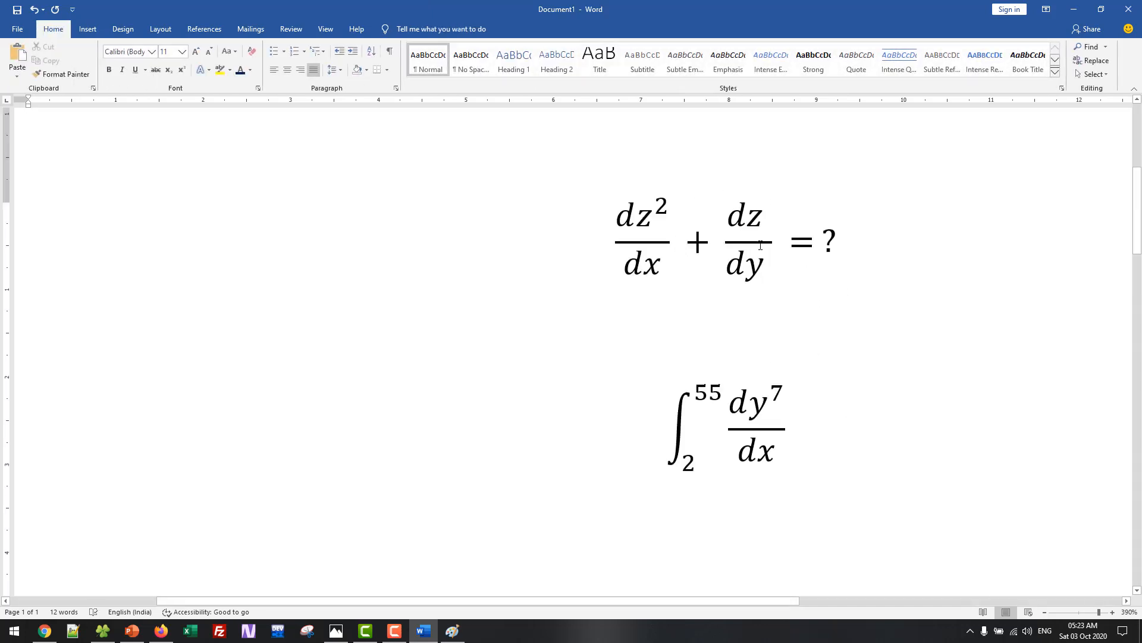
pyautogui.moveTo(760, 249); pyautogui.dragTo(749, 311)
pyautogui.scroll(-1, 859, 374)
pyautogui.scroll(2, 859, 373)
pyautogui.scroll(-3, 859, 374)
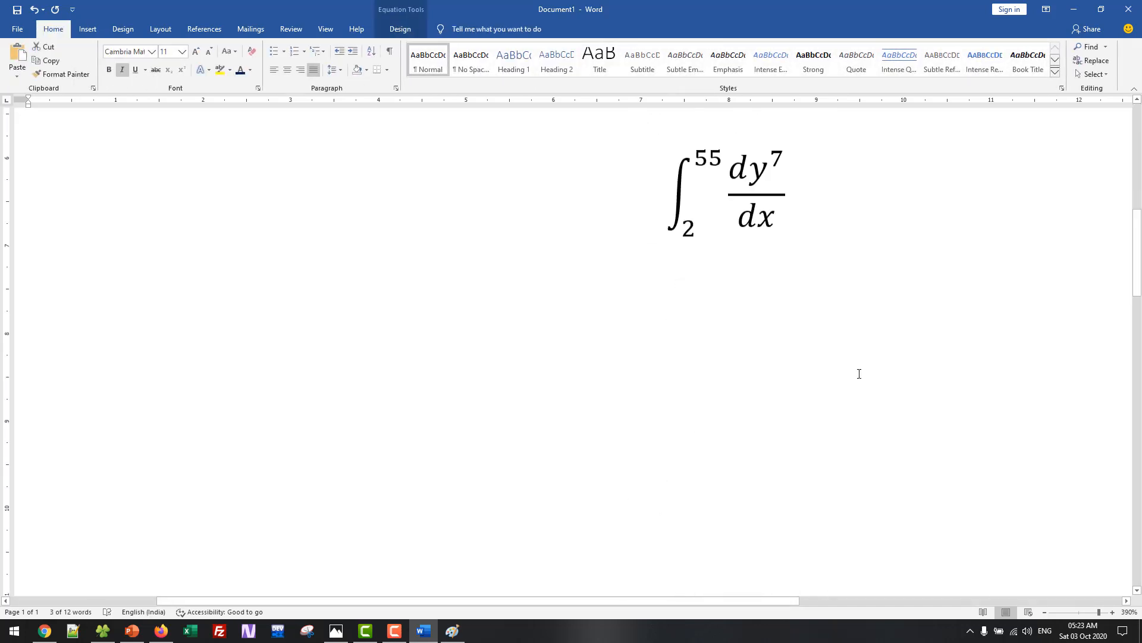
pyautogui.scroll(3, 859, 374)
pyautogui.click(627, 334)
pyautogui.scroll(-3, 643, 344)
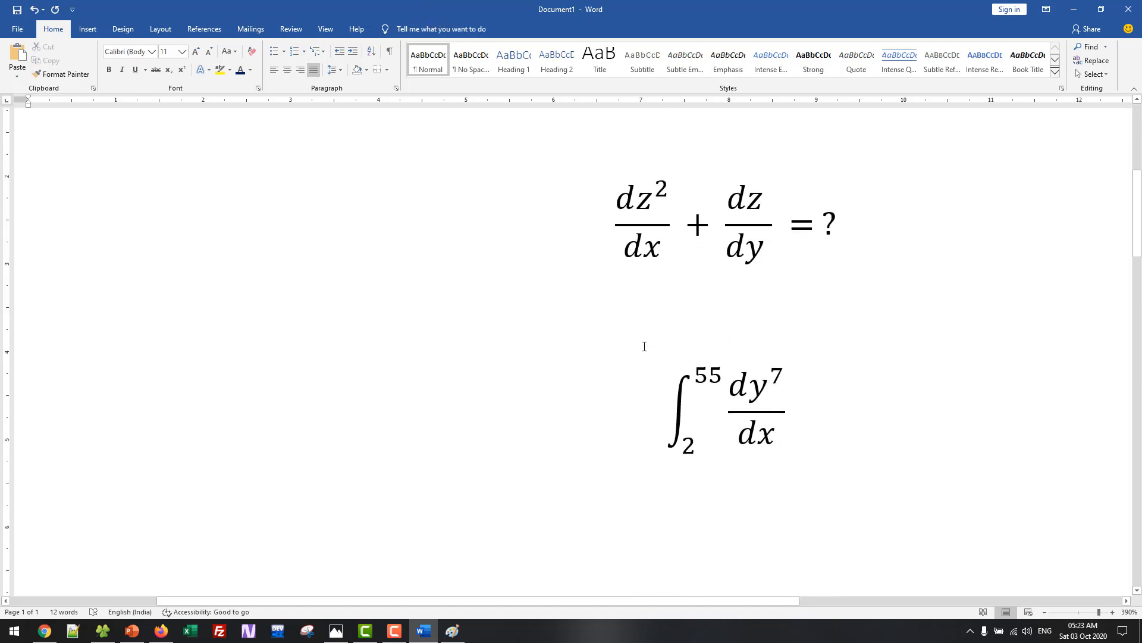
pyautogui.hotkey('alt', 'Tab')
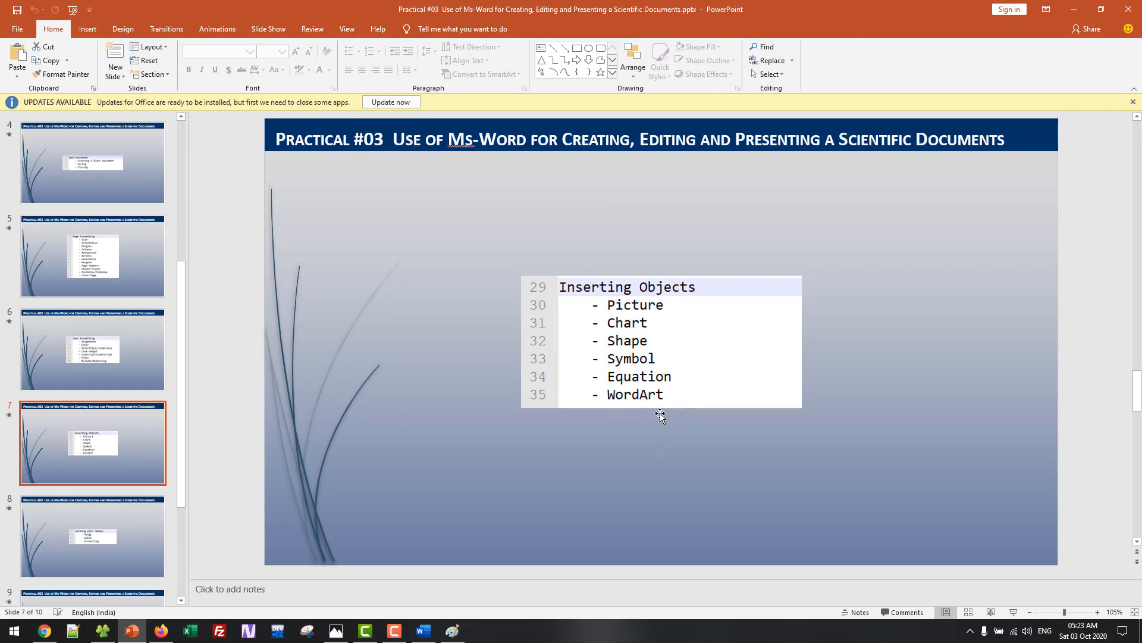
pyautogui.hotkey('alt', 'Tab')
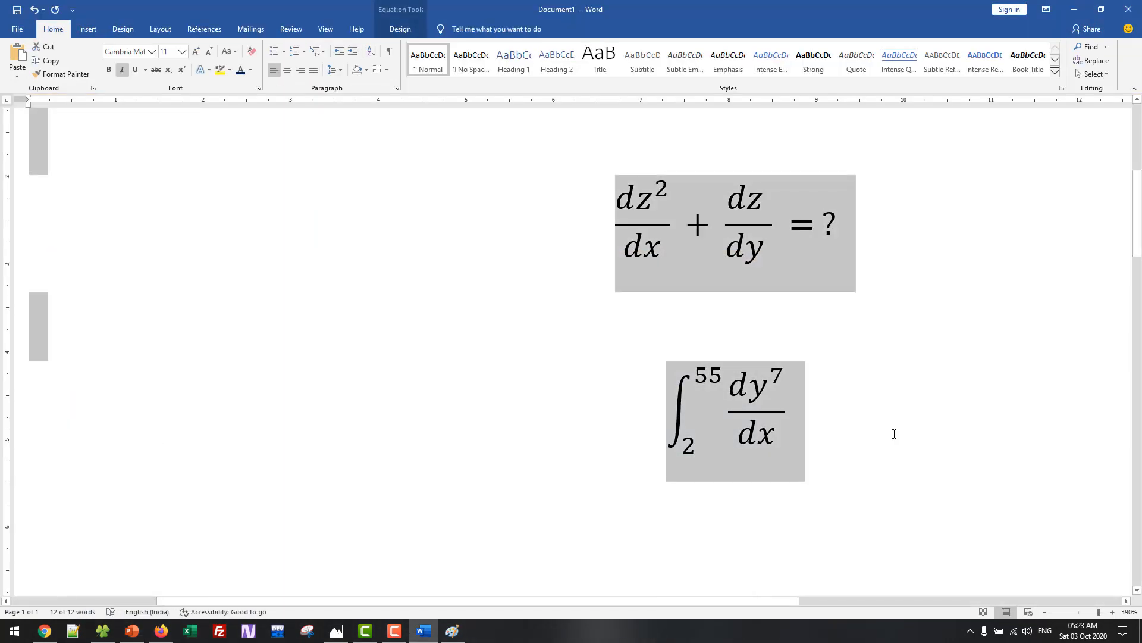
# Delete all the equations from the document
pyautogui.press('Delete')
pyautogui.keyDown('ctrl'); pyautogui.scroll(-3, 892, 431); pyautogui.keyUp('ctrl')
pyautogui.scroll(-10, 898, 459)
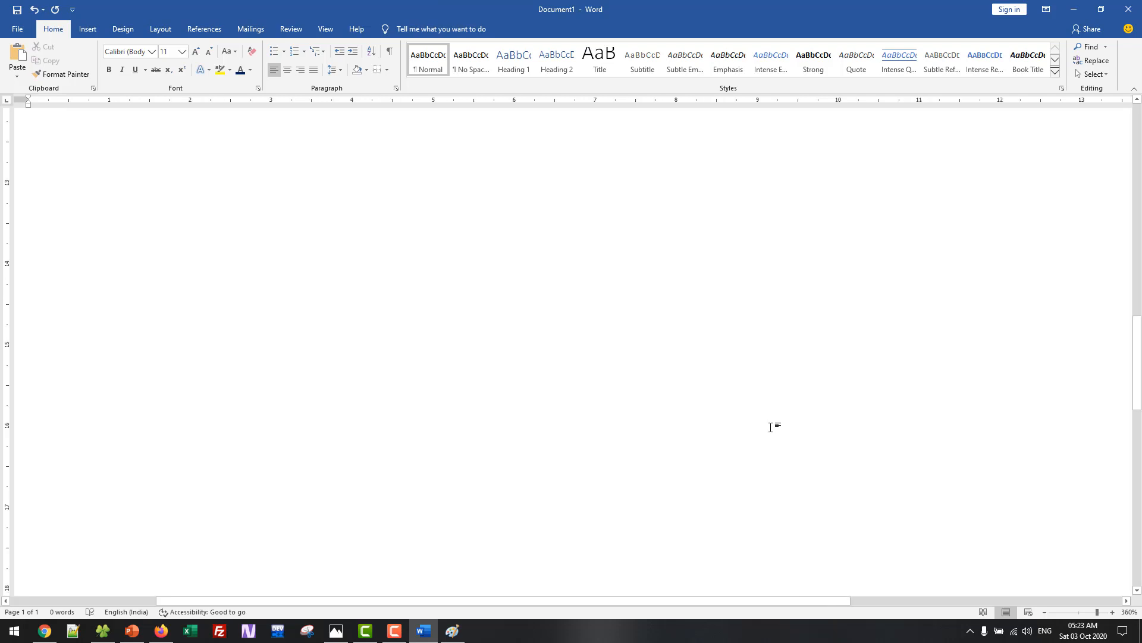
pyautogui.keyDown('ctrl'); pyautogui.scroll(-4, 770, 427); pyautogui.keyUp('ctrl')
pyautogui.keyDown('ctrl'); pyautogui.scroll(-13, 770, 427); pyautogui.keyUp('ctrl')
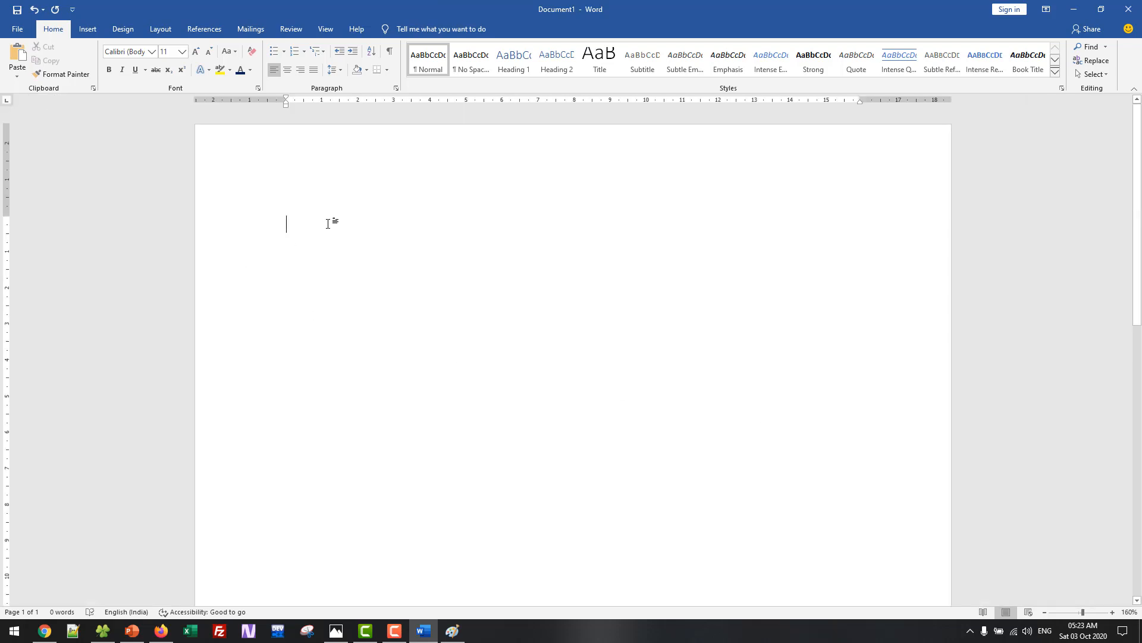
# Enter the word Computer on the first line and copy it onto four more lines below
pyautogui.write('Computer')
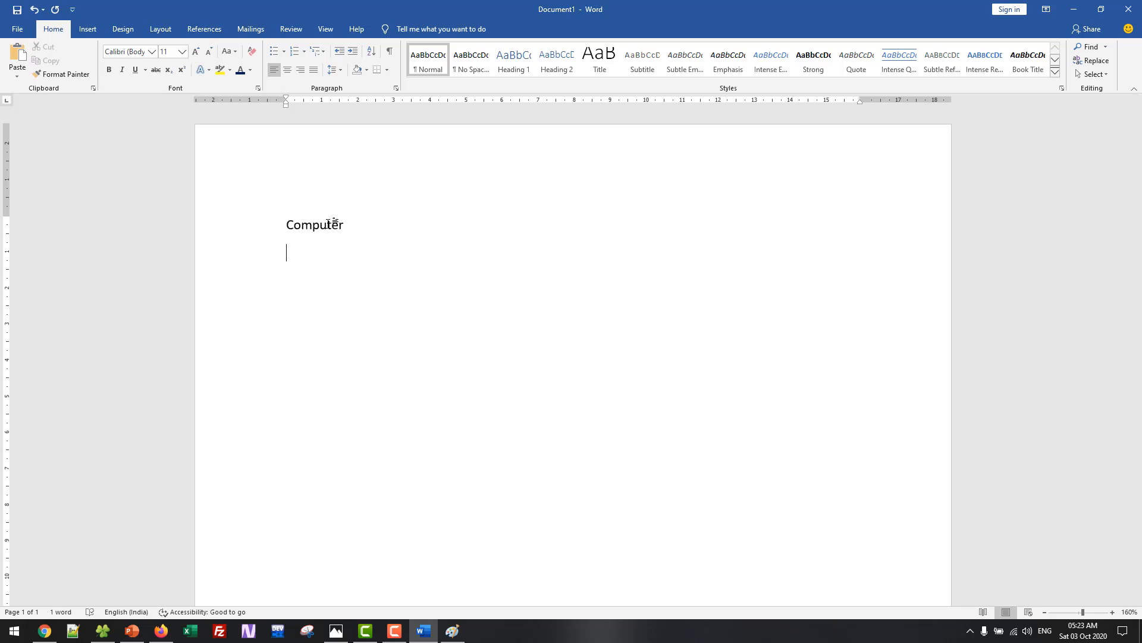
pyautogui.hotkey('ctrl', 'a')
pyautogui.hotkey('ctrl', 'c')
pyautogui.hotkey('ctrl', 'End')
pyautogui.hotkey('ctrl', 'v')
pyautogui.hotkey('ctrl', 'v')
pyautogui.hotkey('ctrl', 'v')
pyautogui.hotkey('ctrl', 'v')
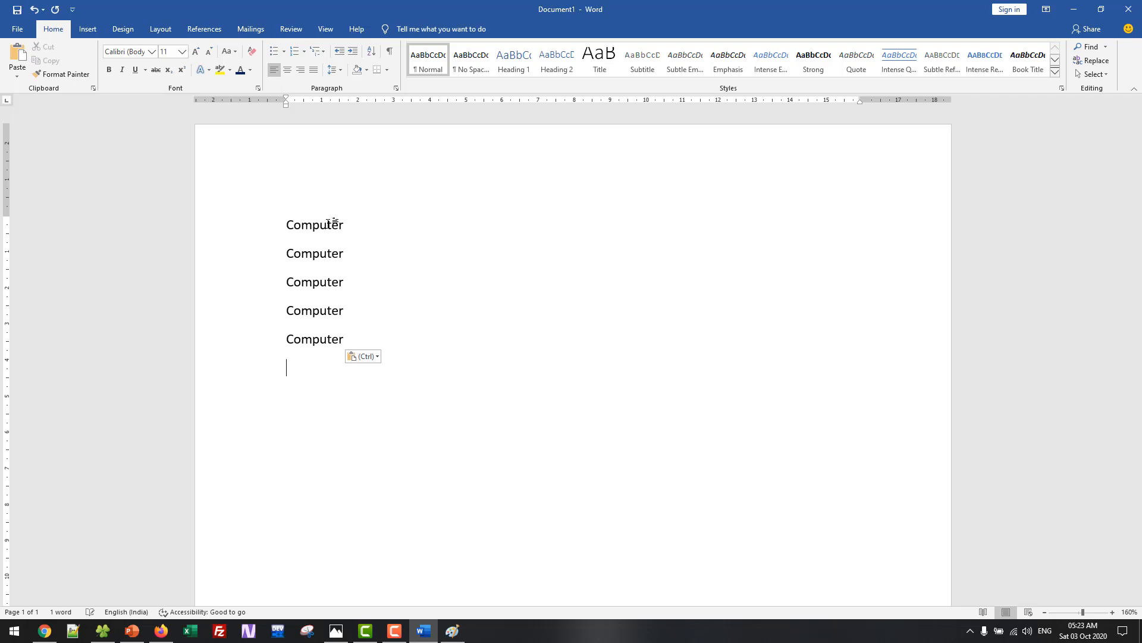
# Set the first Computer line in Arial Black and the third line in Ink Free
pyautogui.moveTo(377, 228); pyautogui.dragTo(273, 226)
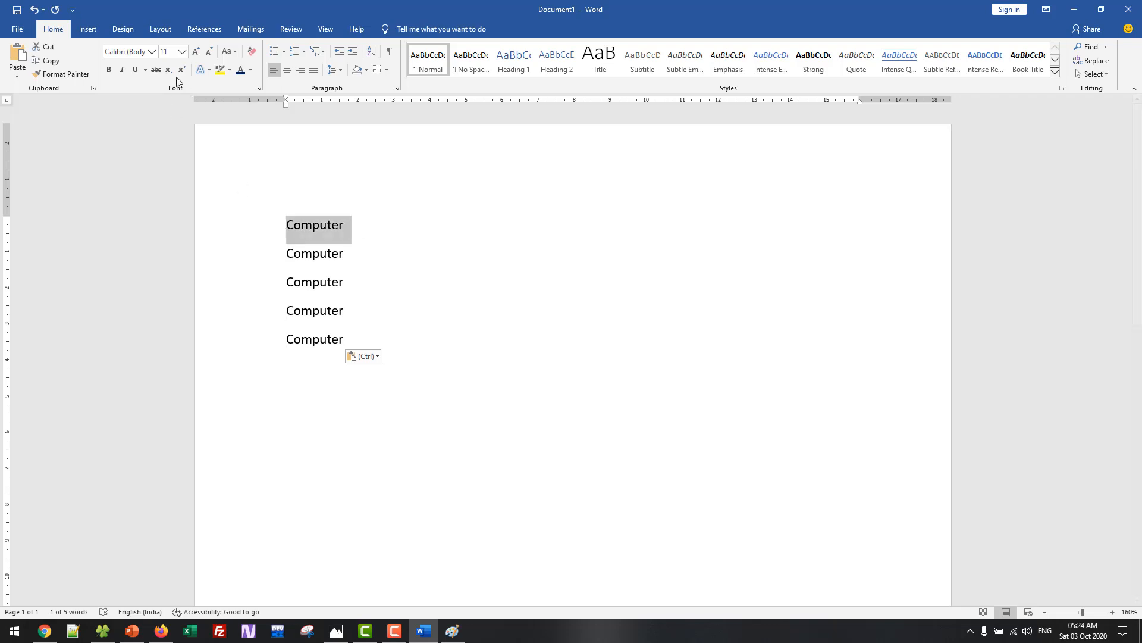
pyautogui.click(152, 51)
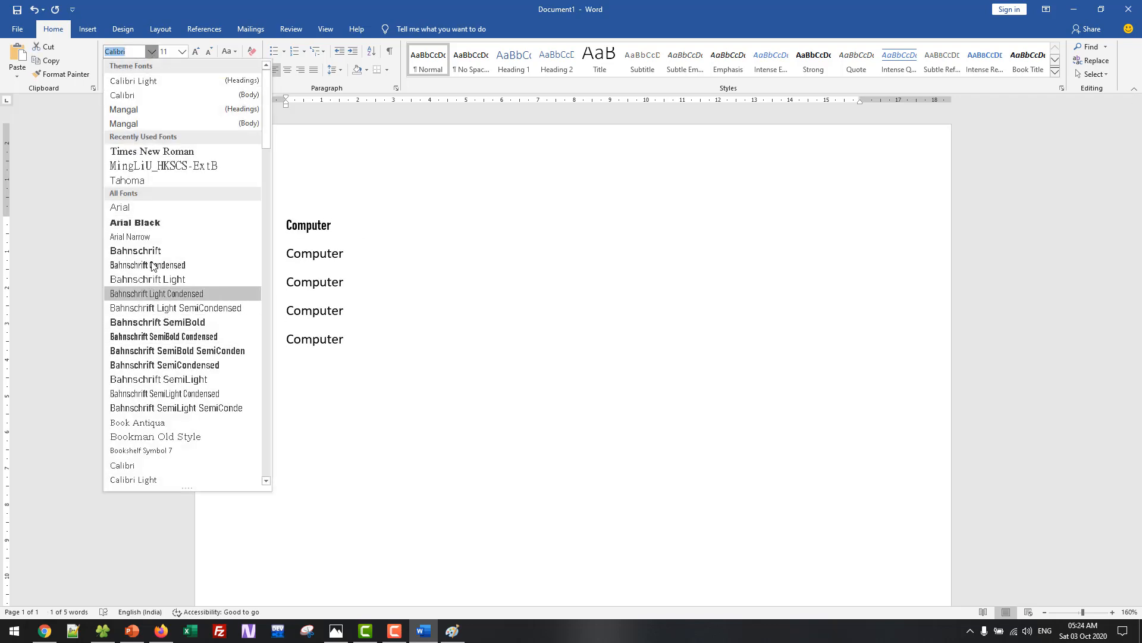
pyautogui.click(149, 223)
pyautogui.moveTo(339, 290); pyautogui.dragTo(280, 285)
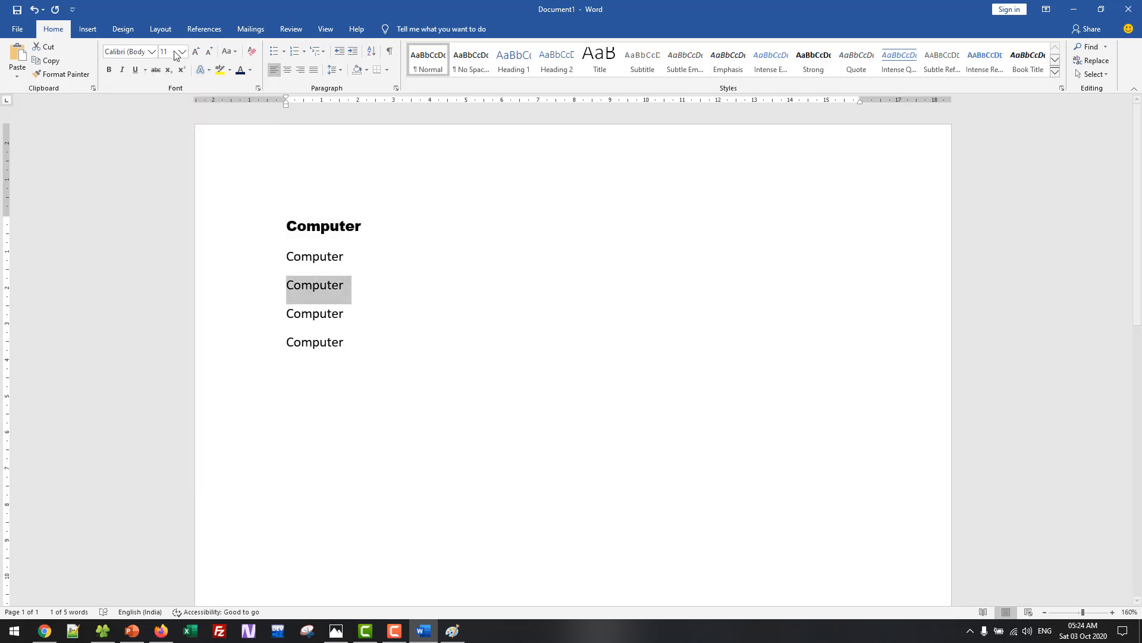
pyautogui.click(152, 51)
pyautogui.scroll(-15, 154, 383)
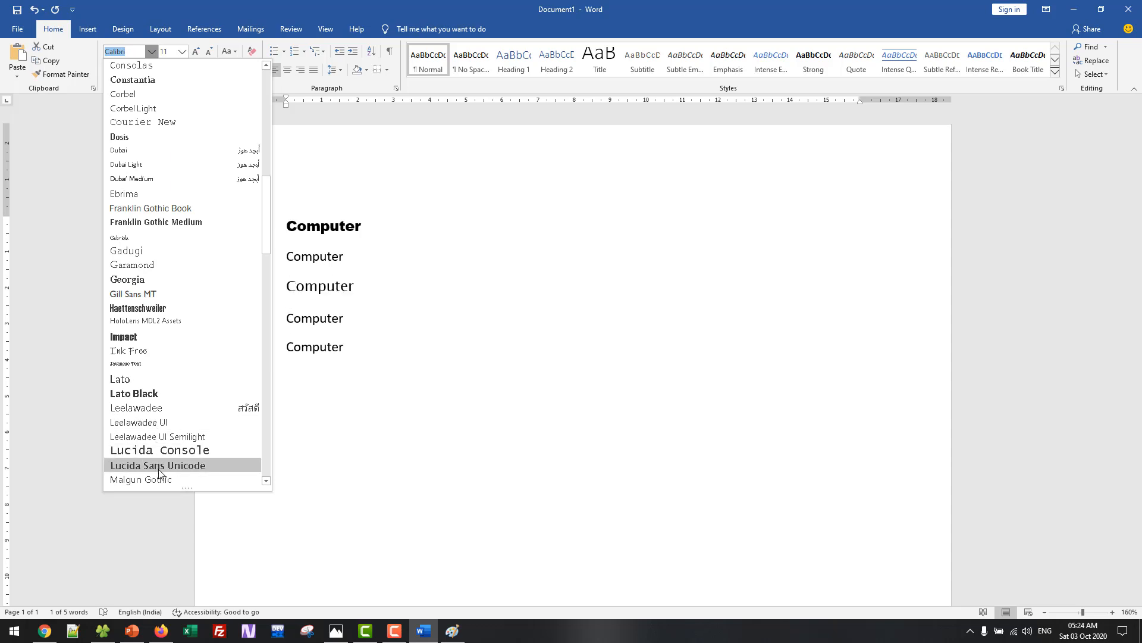
pyautogui.click(159, 352)
# Increase the font size of all five Computer lines to 23
pyautogui.hotkey('ctrl', 'a')
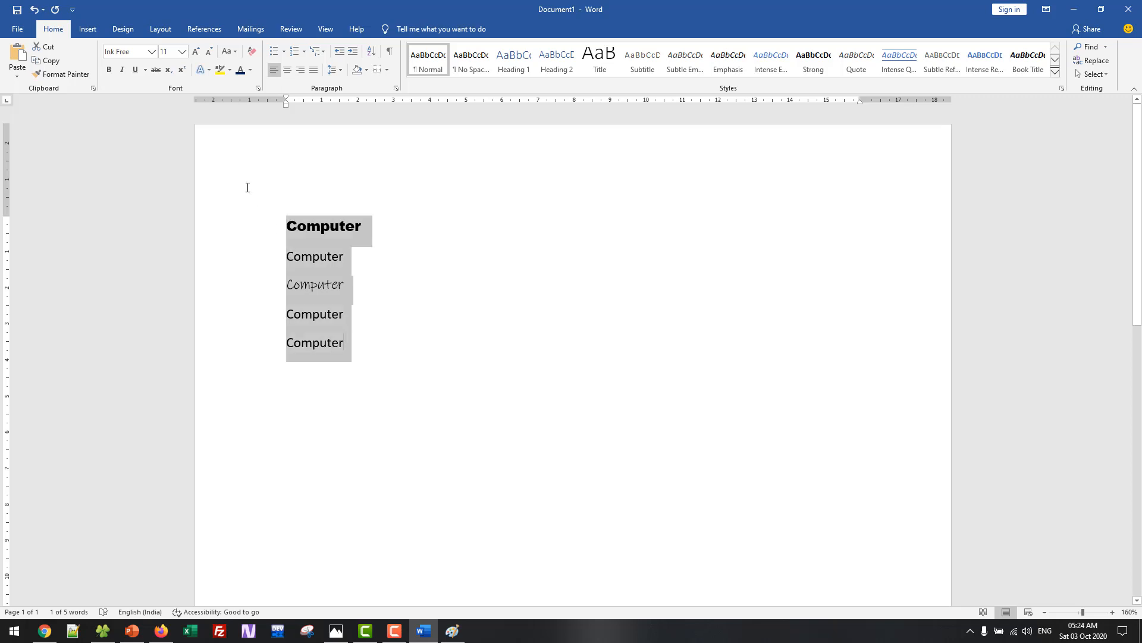
pyautogui.hotkey('ctrl', ']')
pyautogui.hotkey('ctrl', ']')
pyautogui.hotkey('ctrl', ']')
pyautogui.hotkey('ctrl', ']')
pyautogui.hotkey('ctrl', ']')
pyautogui.hotkey('ctrl', ']')
pyautogui.hotkey('ctrl', ']')
pyautogui.hotkey('ctrl', ']')
pyautogui.hotkey('ctrl', ']')
pyautogui.hotkey('ctrl', ']')
pyautogui.hotkey('ctrl', ']')
pyautogui.hotkey('ctrl', ']')
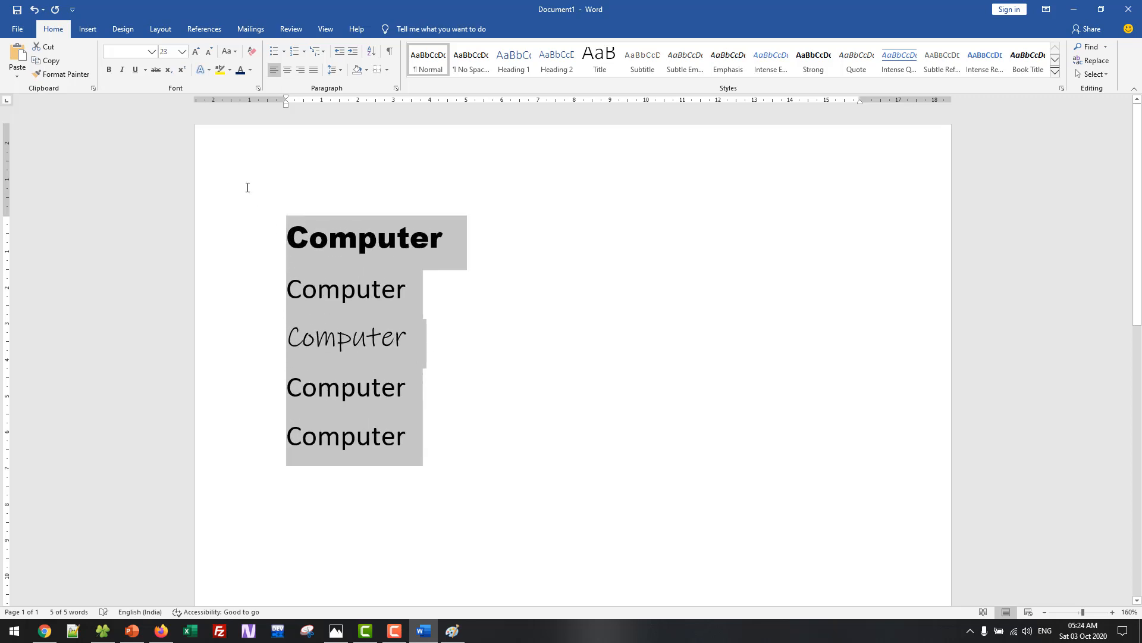
# Delete the last two Computer lines
pyautogui.click(302, 366)
pyautogui.moveTo(428, 452); pyautogui.dragTo(288, 377)
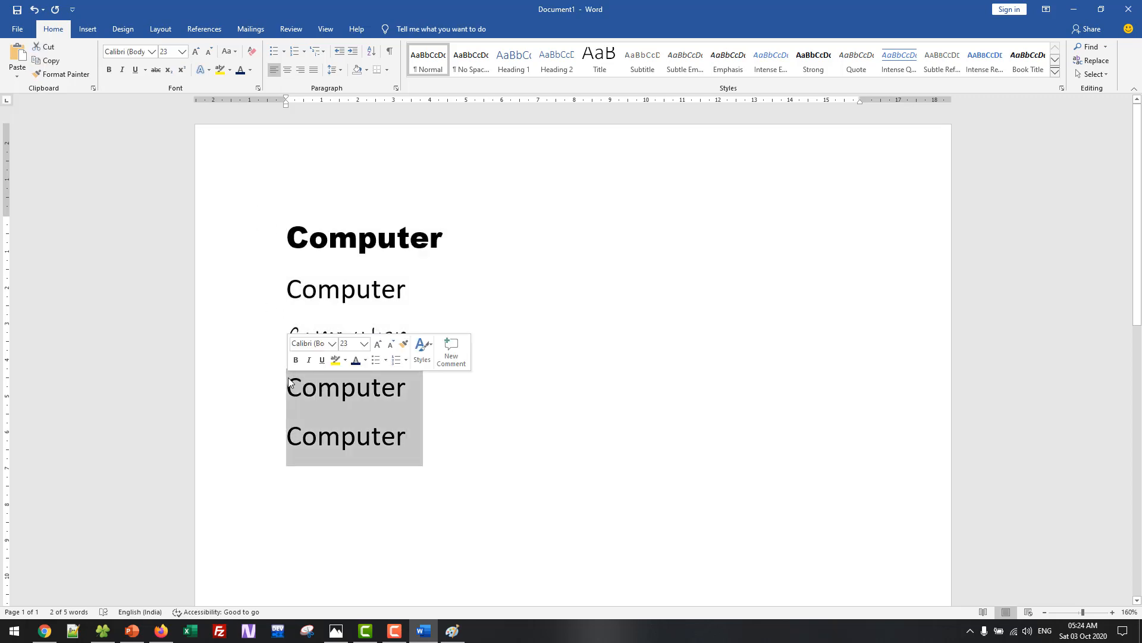
pyautogui.press('Delete')
# Change the font of the second Computer line to Times New Roman
pyautogui.moveTo(408, 293); pyautogui.dragTo(302, 292)
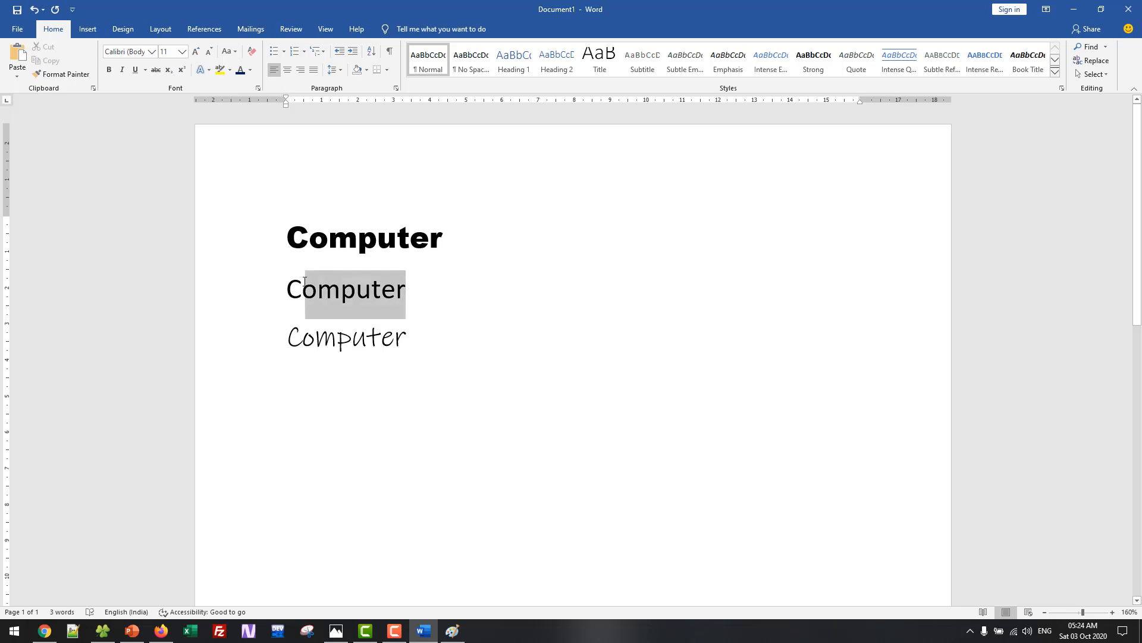
pyautogui.click(281, 288)
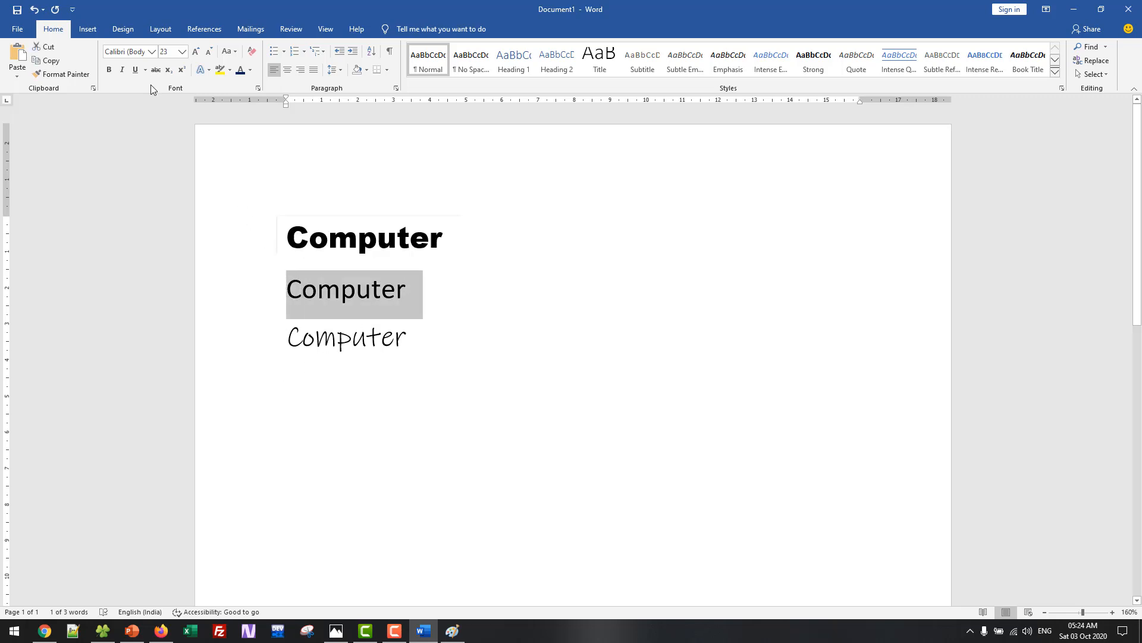
pyautogui.click(131, 51)
pyautogui.write('Times New Roman')
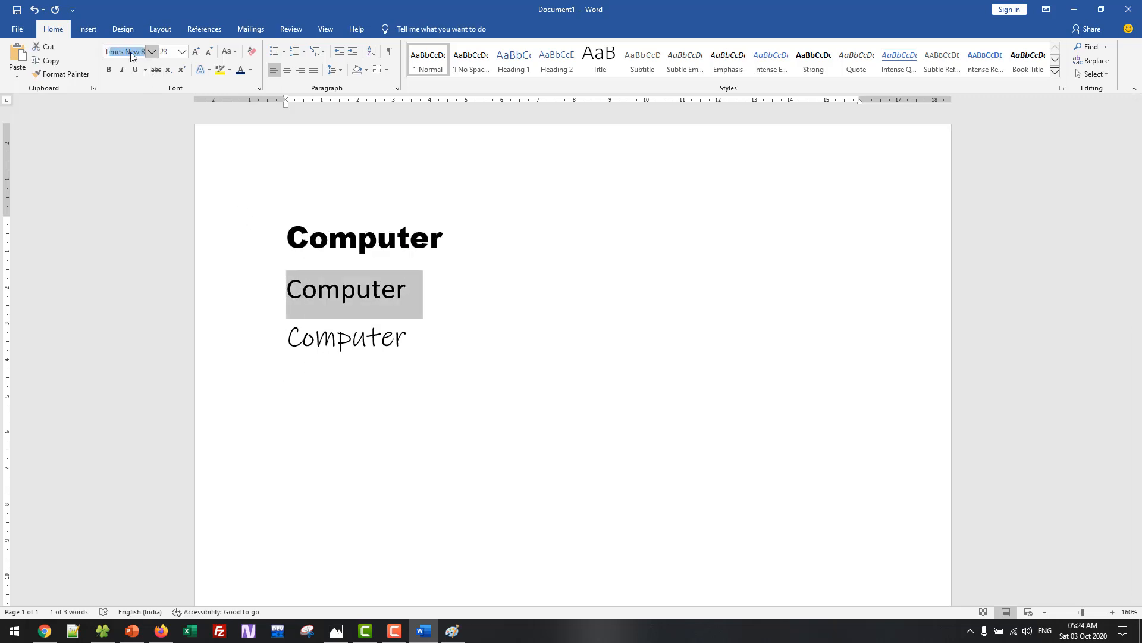
pyautogui.press('Return')
pyautogui.click(468, 309)
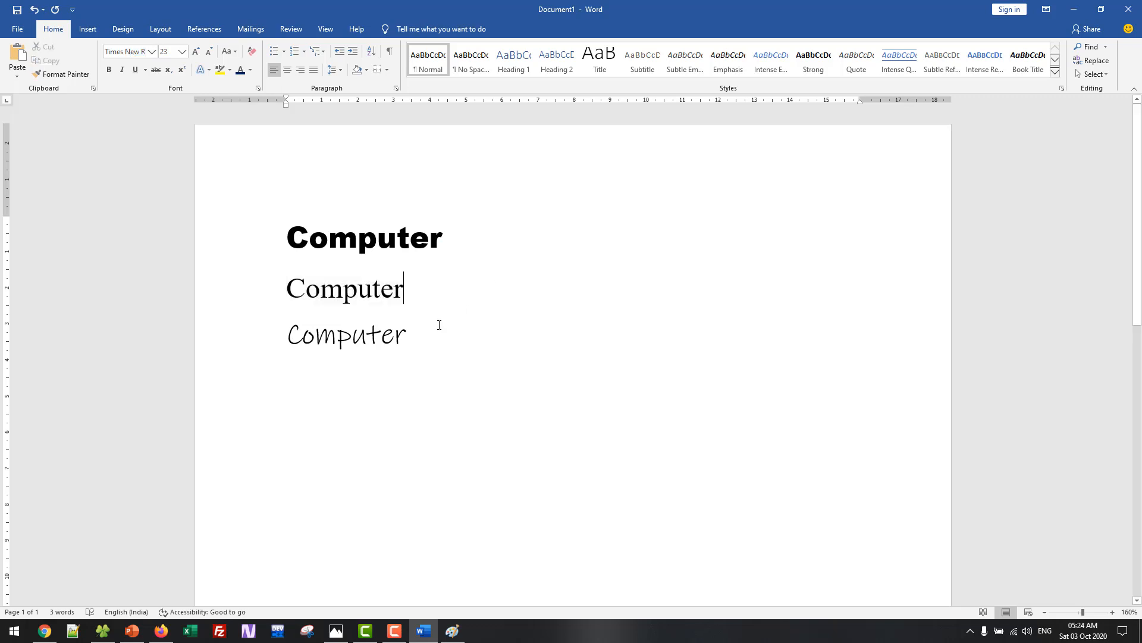
# Enlarge the text of all three Computer lines to size 26
pyautogui.moveTo(431, 334); pyautogui.dragTo(278, 239)
pyautogui.hotkey('ctrl', 'shift', '.')
pyautogui.hotkey('ctrl', 'shift', '.')
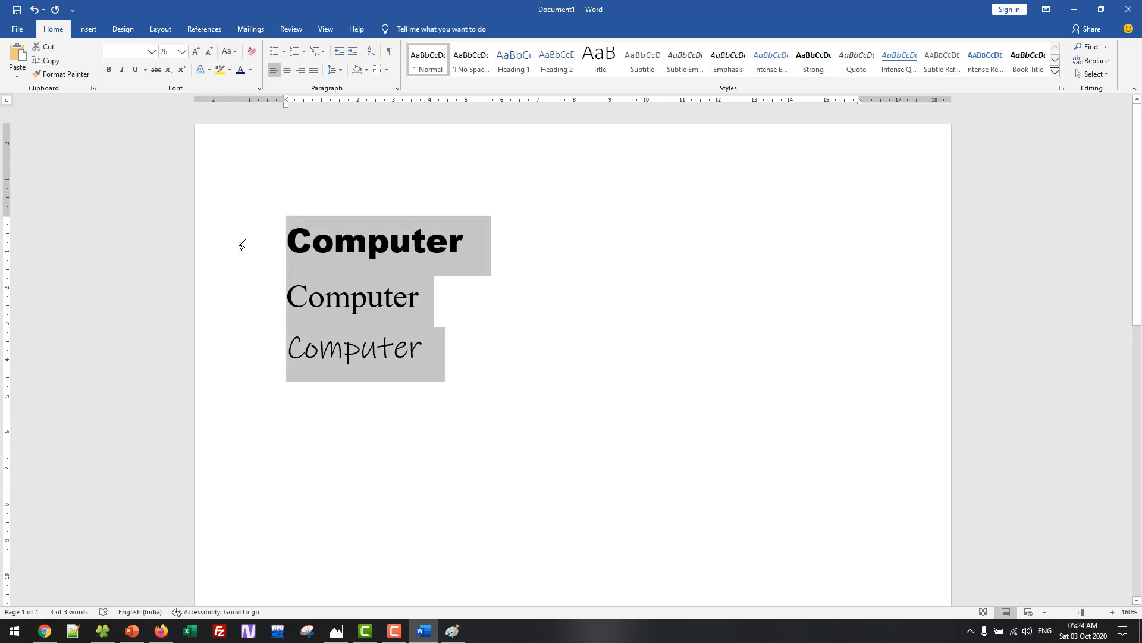
# Change the font colour of the first Computer line to dark blue
pyautogui.moveTo(476, 250); pyautogui.dragTo(269, 221)
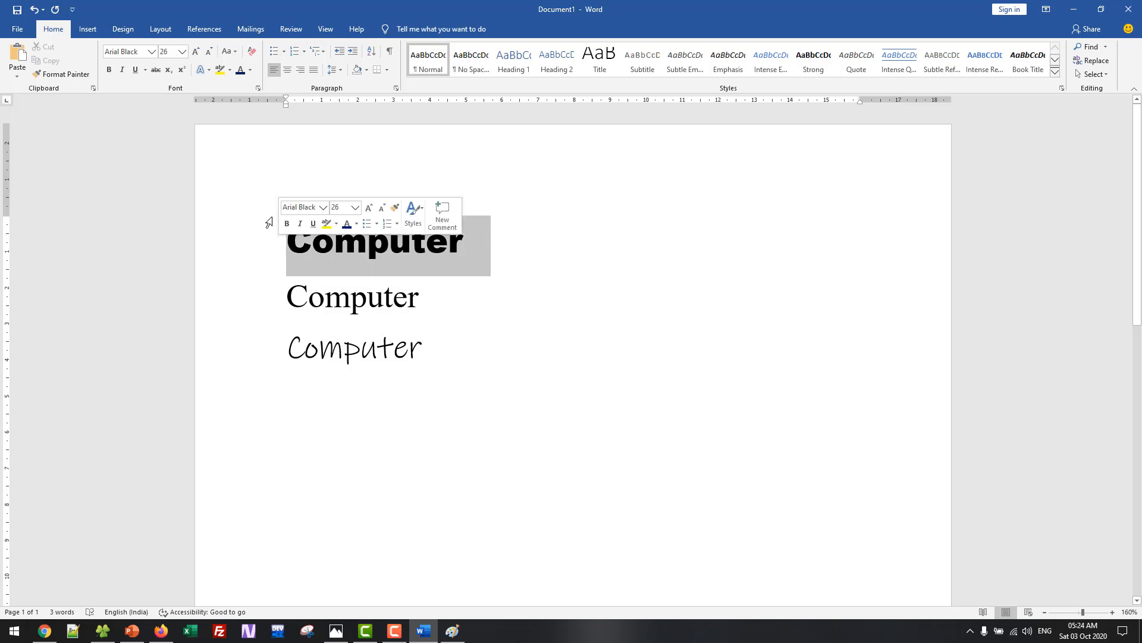
pyautogui.click(250, 71)
pyautogui.click(315, 181)
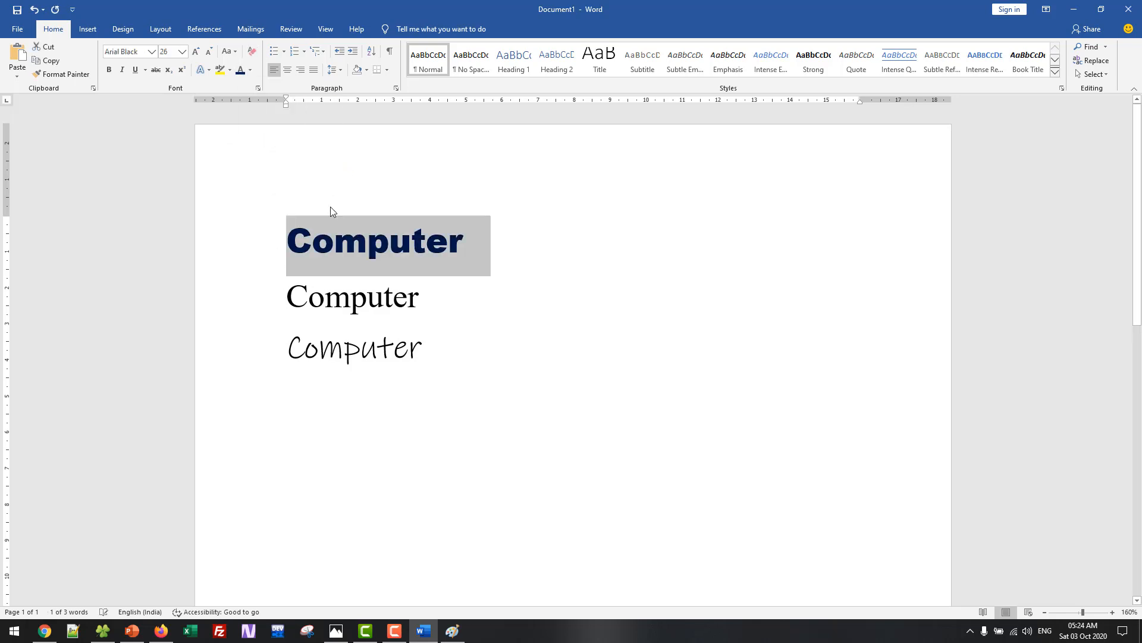
# Change the font colour of the third Computer line to green
pyautogui.click(351, 301)
pyautogui.moveTo(422, 354)
pyautogui.mouseDown()
pyautogui.moveTo(288, 298)
pyautogui.moveTo(286, 351)
pyautogui.mouseUp()
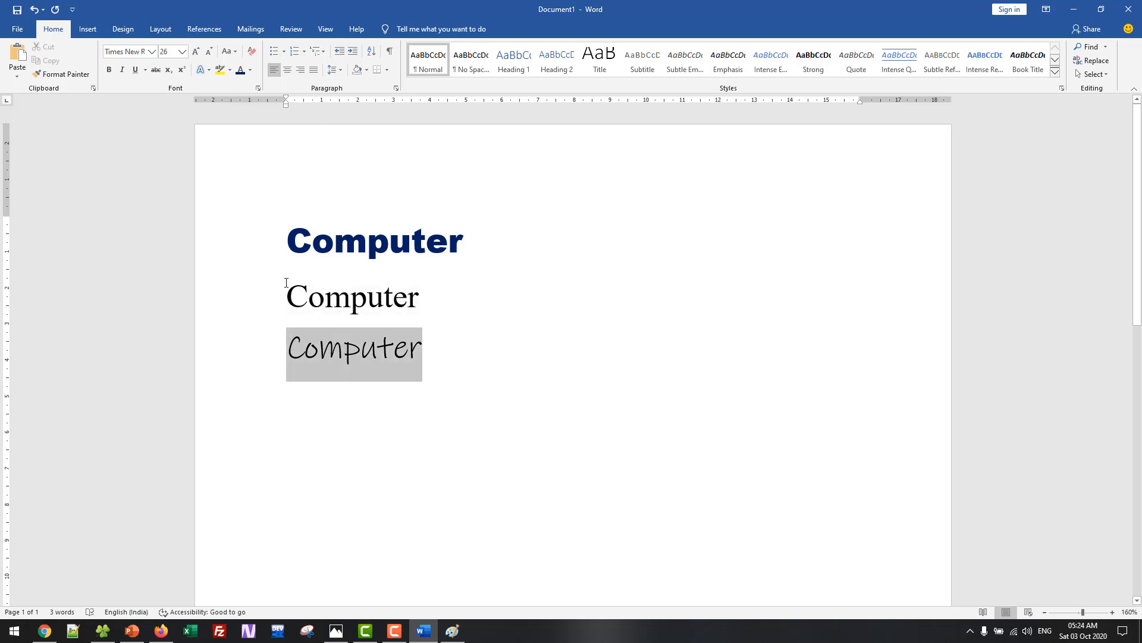
pyautogui.click(251, 70)
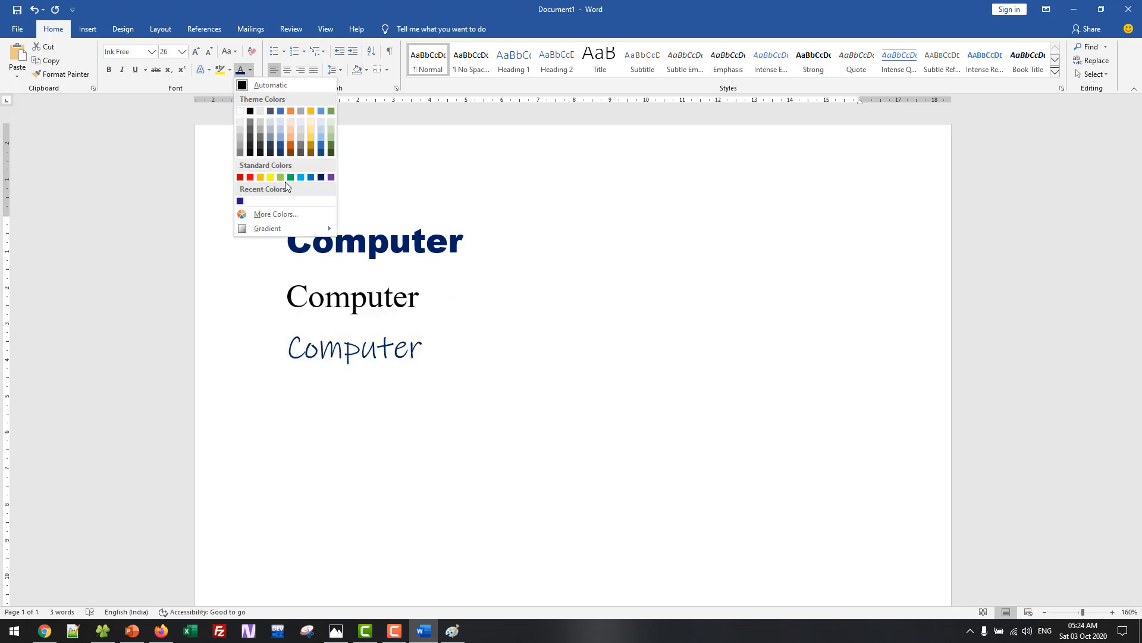
pyautogui.click(291, 179)
# Add blank lines after the third Computer line and insert light blue shadowed WordArt reading "Computer is an electronic device."
pyautogui.click(501, 383)
pyautogui.press('Return')
pyautogui.press('Return')
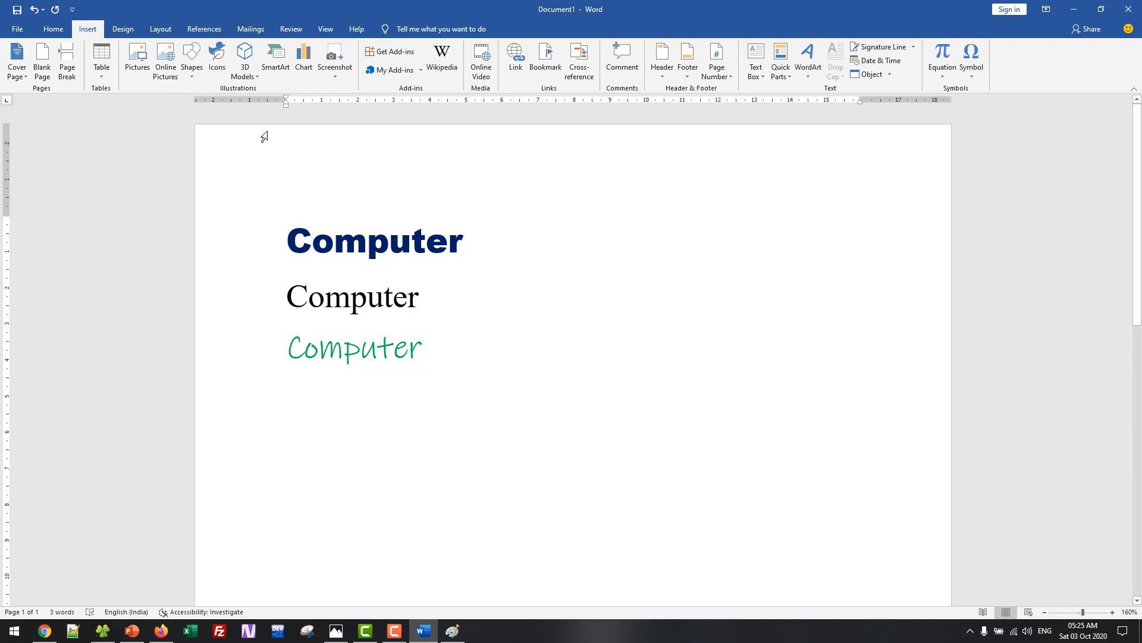
pyautogui.click(809, 71)
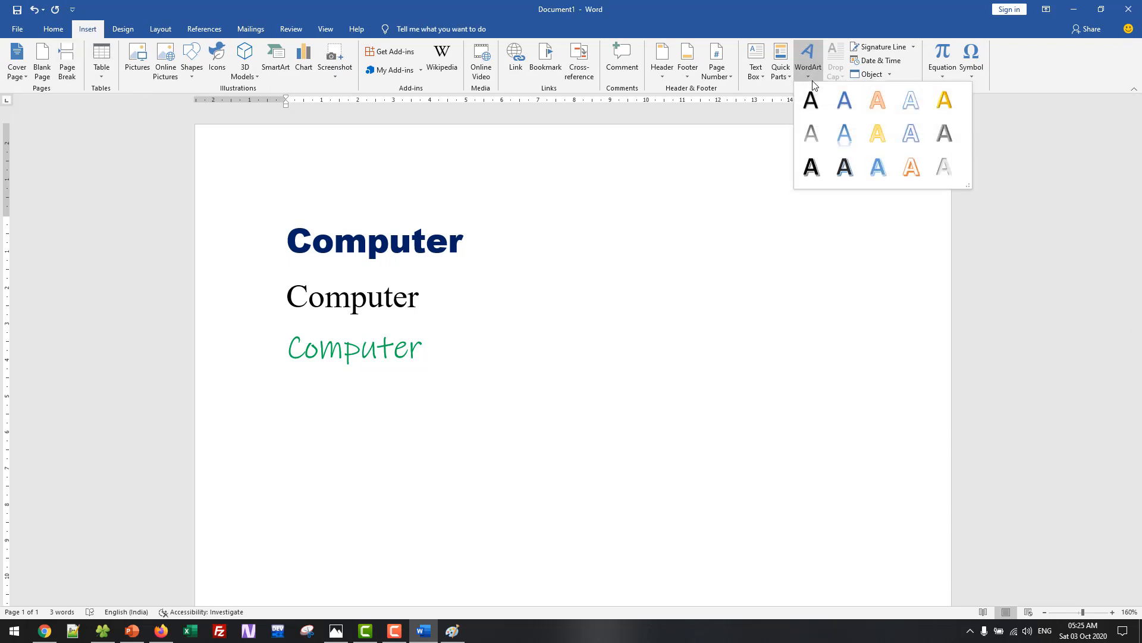
pyautogui.click(878, 167)
pyautogui.write('C')
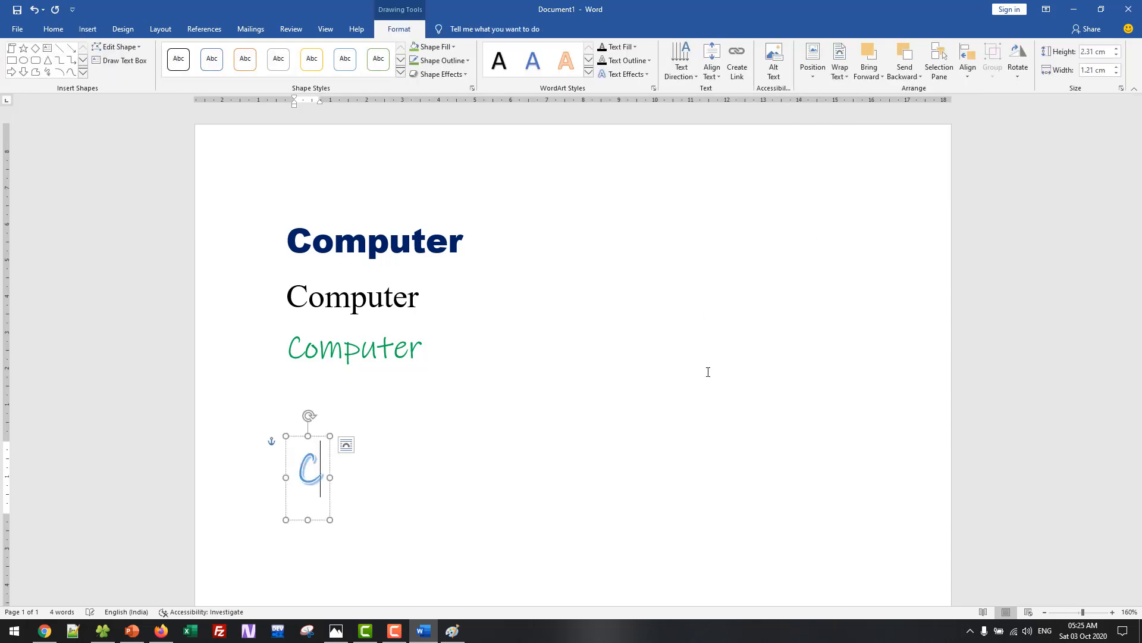
pyautogui.write('omputer is an')
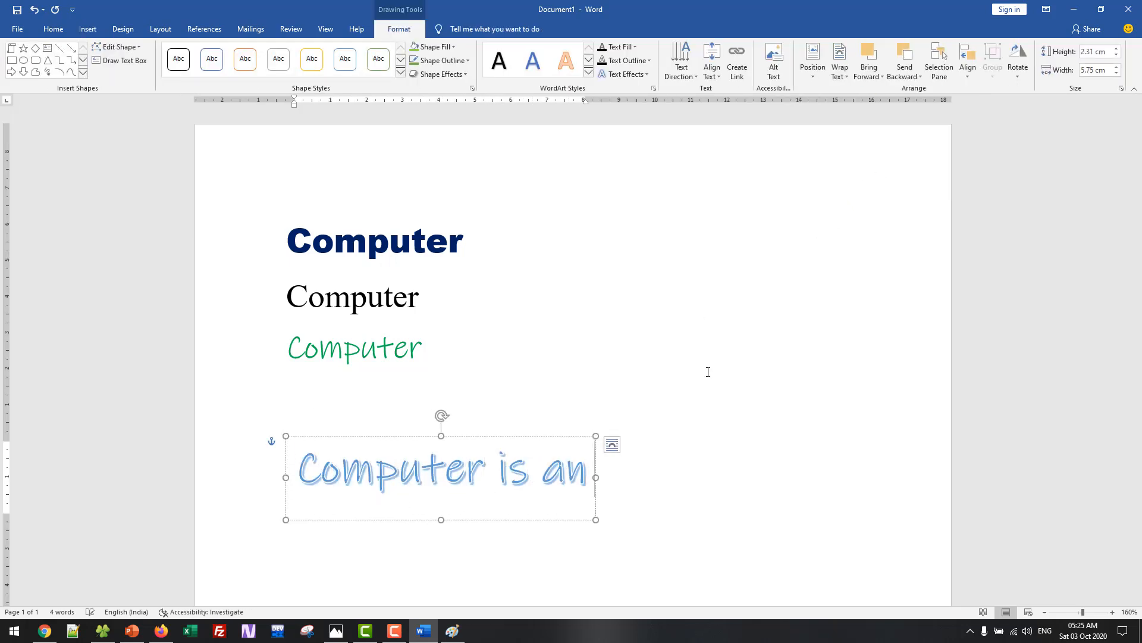
pyautogui.write(' electronic device.')
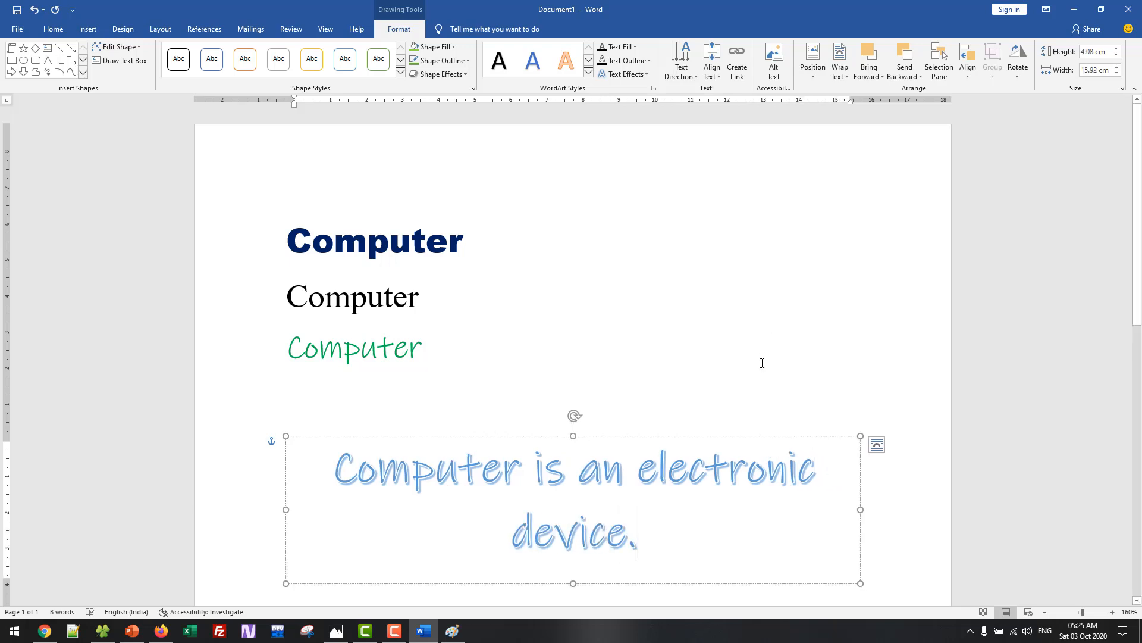
# Shorten the WordArt text to "Computer" by deleting the rest of the sentence
pyautogui.hotkey('ctrl', 'a')
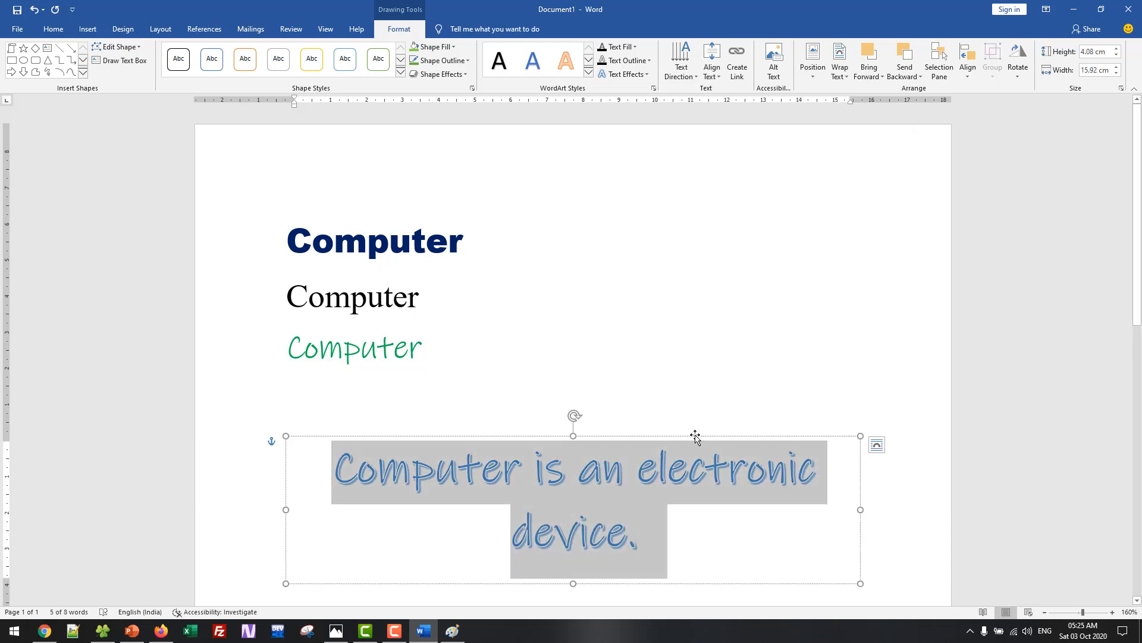
pyautogui.click(695, 436)
pyautogui.moveTo(672, 528); pyautogui.dragTo(535, 471)
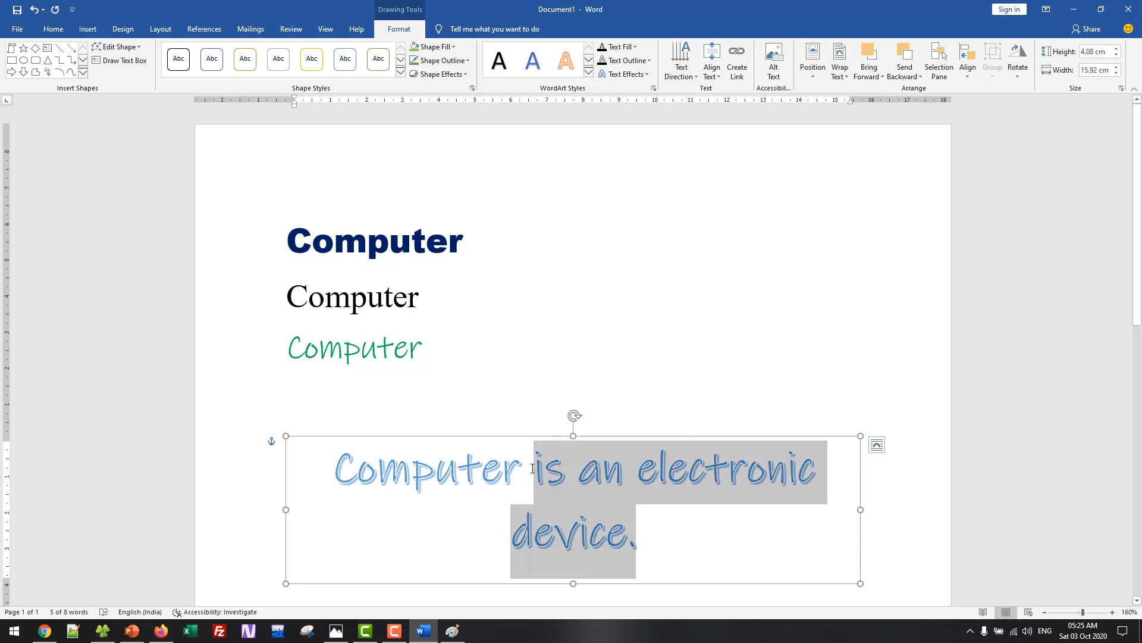
pyautogui.press('Delete')
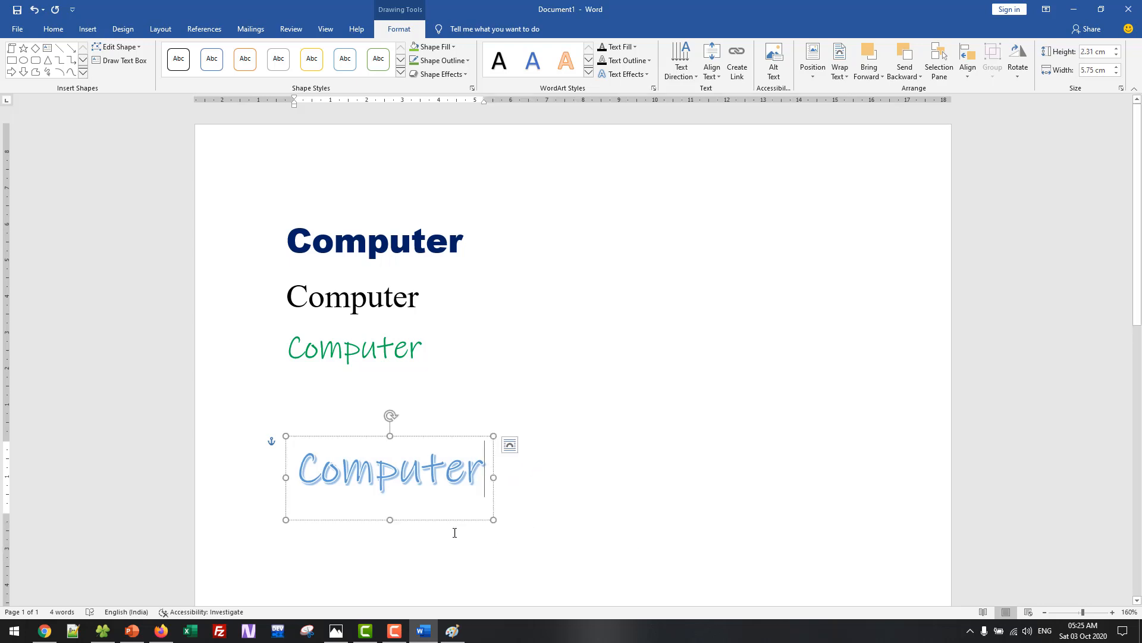
# Insert a second WordArt reading "Computer" in the solid blue shadowed style below the first one
pyautogui.click(433, 528)
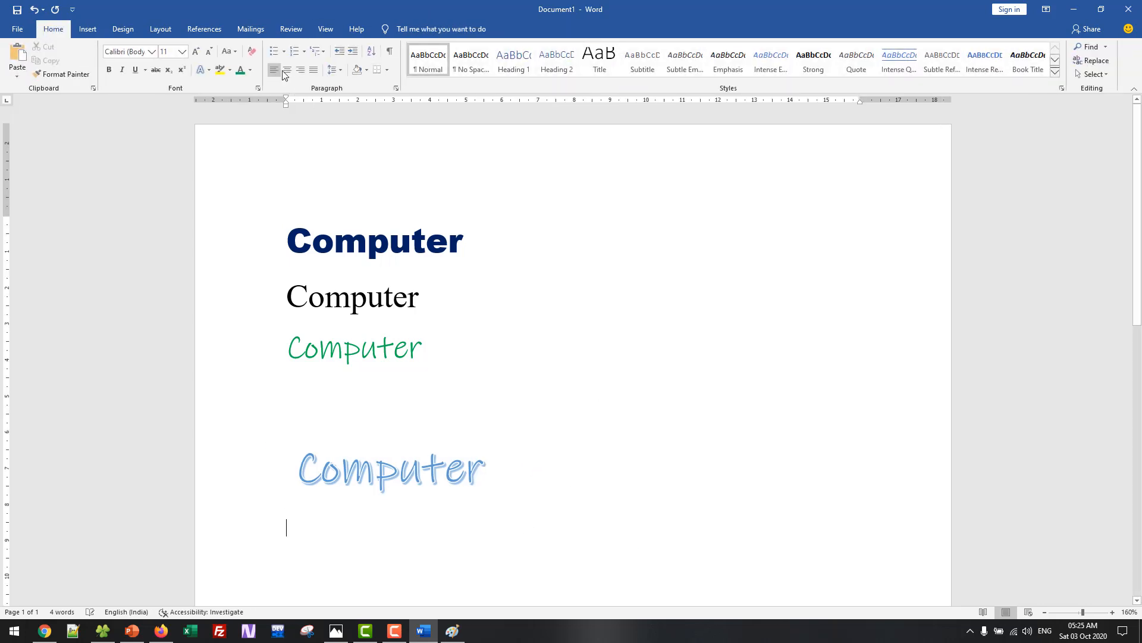
pyautogui.click(87, 29)
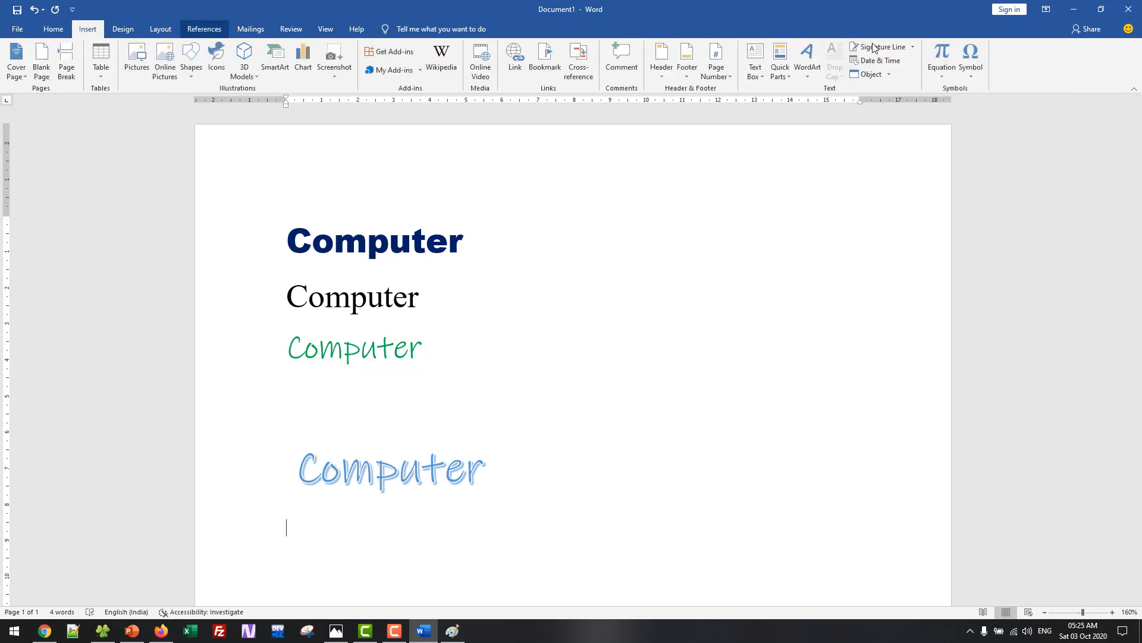
pyautogui.click(941, 66)
pyautogui.click(807, 77)
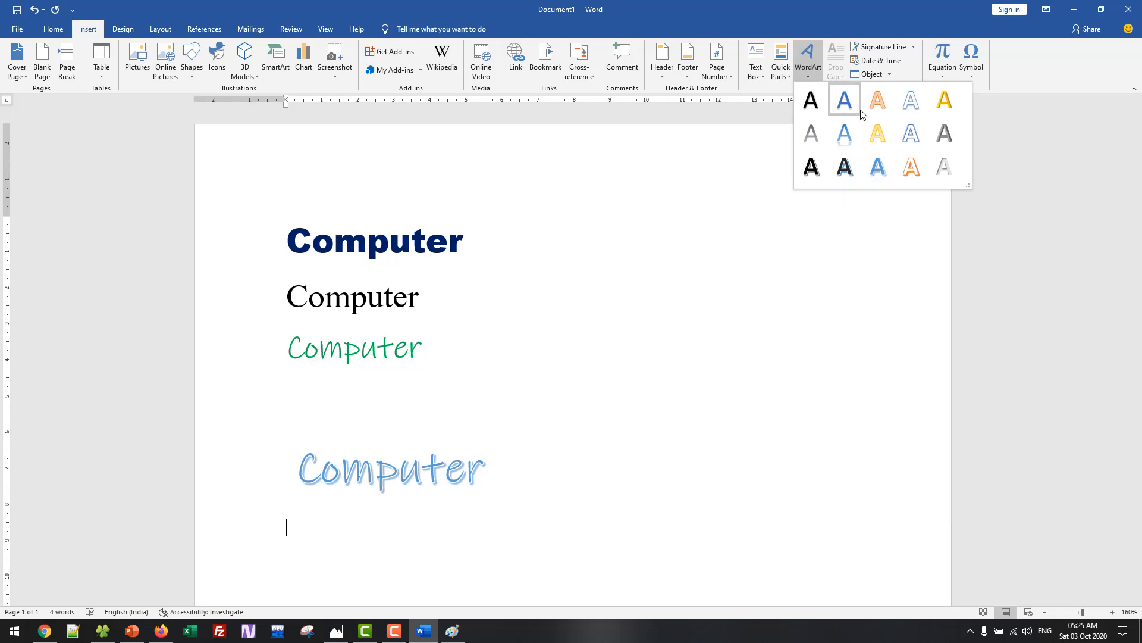
pyautogui.click(845, 133)
pyautogui.write('Computer')
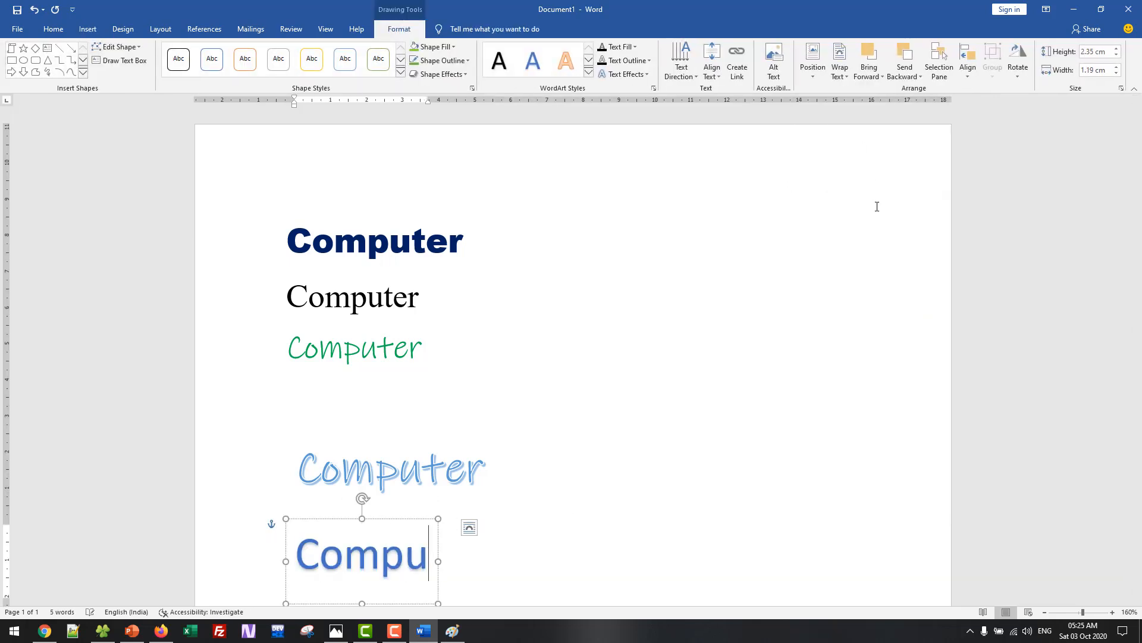
pyautogui.click(591, 460)
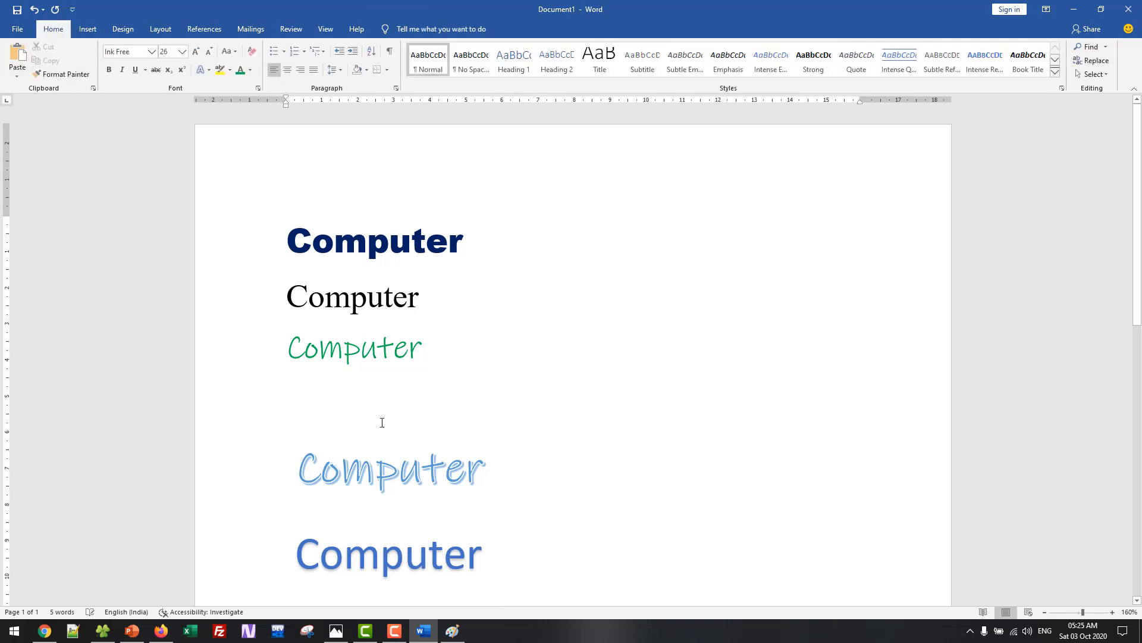
# Insert a third WordArt reading "Computer" in the gold bevelled style and move it below the blue one
pyautogui.scroll(-6, 382, 421)
pyautogui.scroll(2, 344, 366)
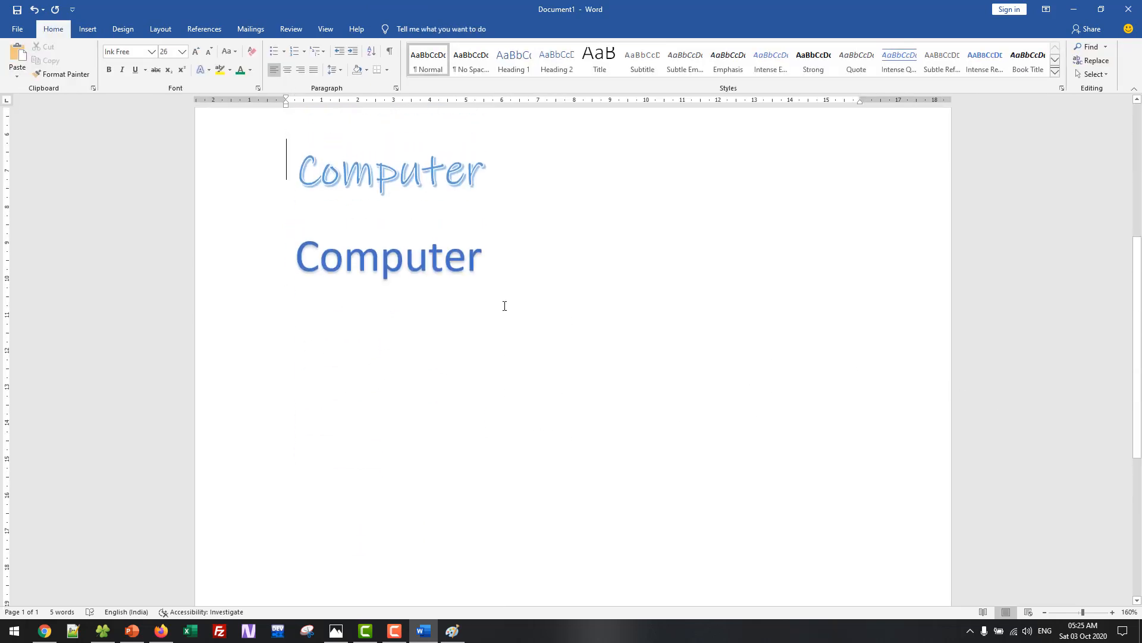
pyautogui.click(458, 325)
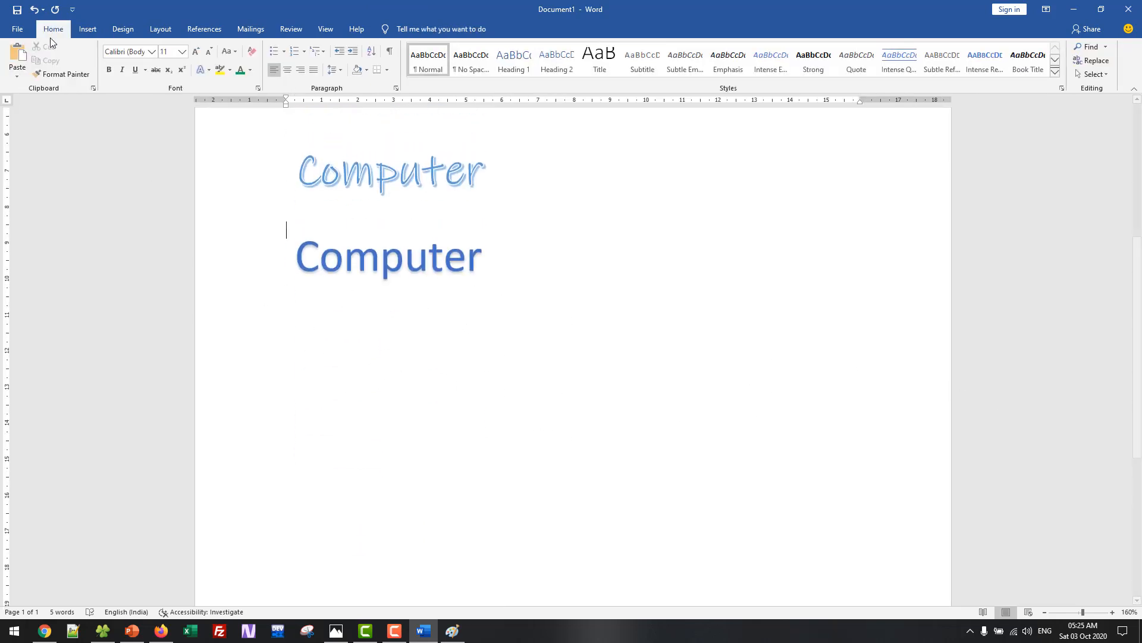
pyautogui.click(88, 29)
pyautogui.click(815, 77)
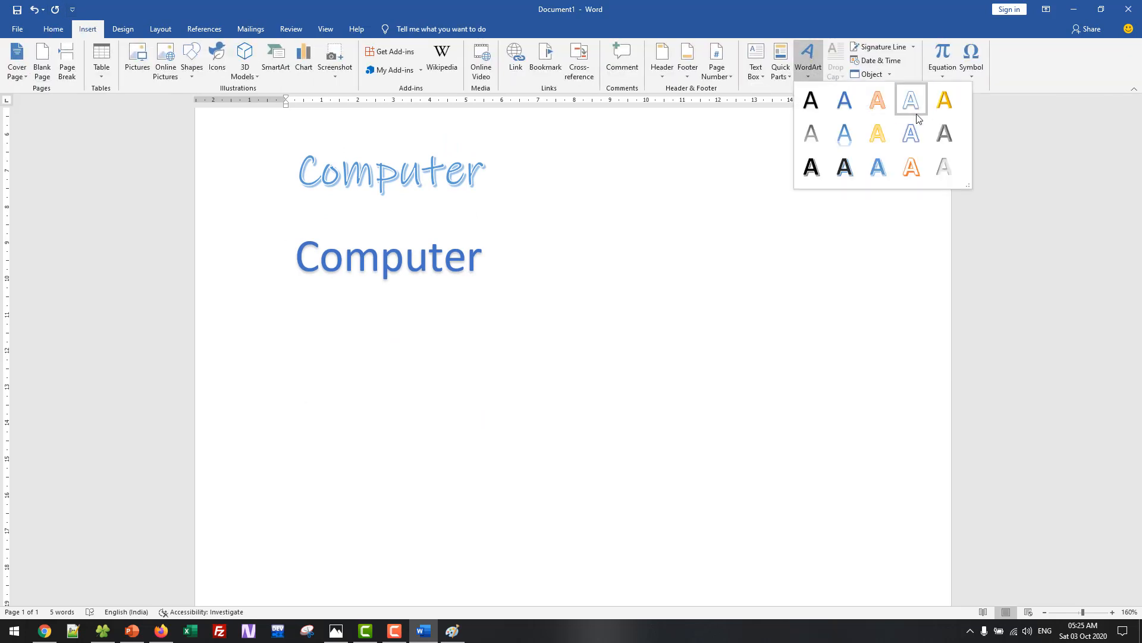
pyautogui.click(939, 97)
pyautogui.write('Computer')
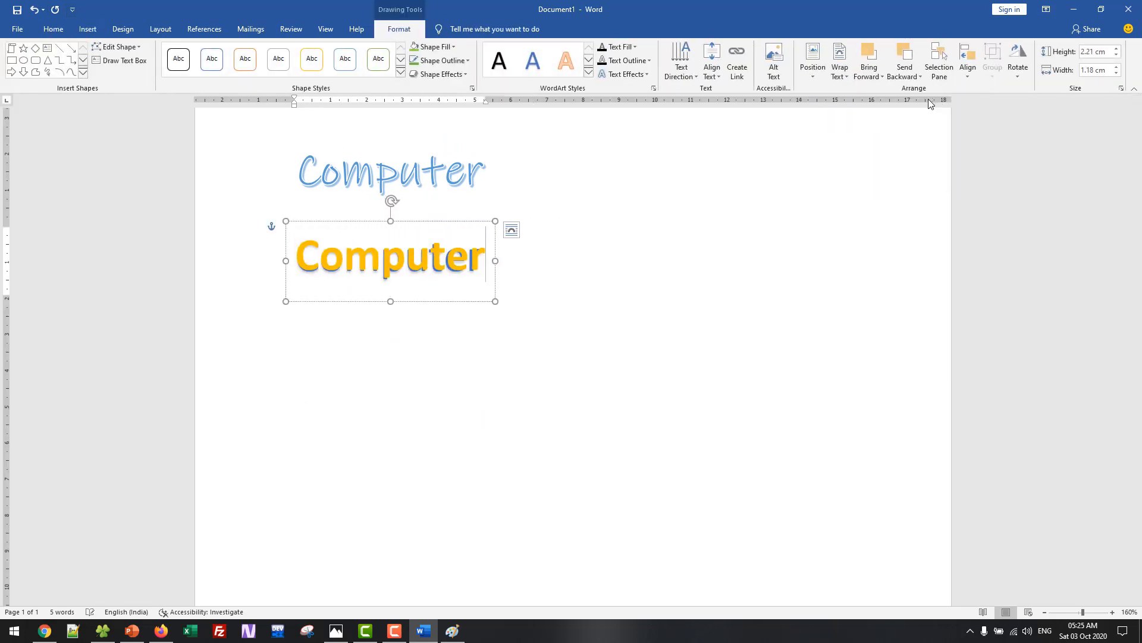
pyautogui.moveTo(431, 300); pyautogui.dragTo(459, 411)
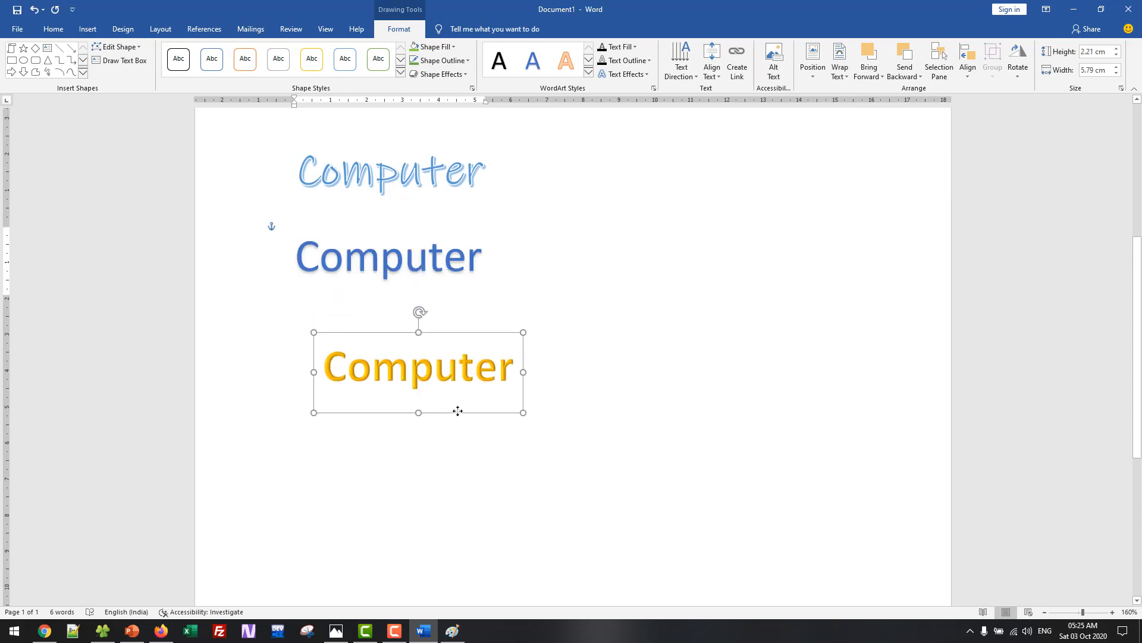
# Rotate the gold WordArt counterclockwise and back clockwise until its text slopes down to the right
pyautogui.moveTo(415, 310); pyautogui.dragTo(388, 297)
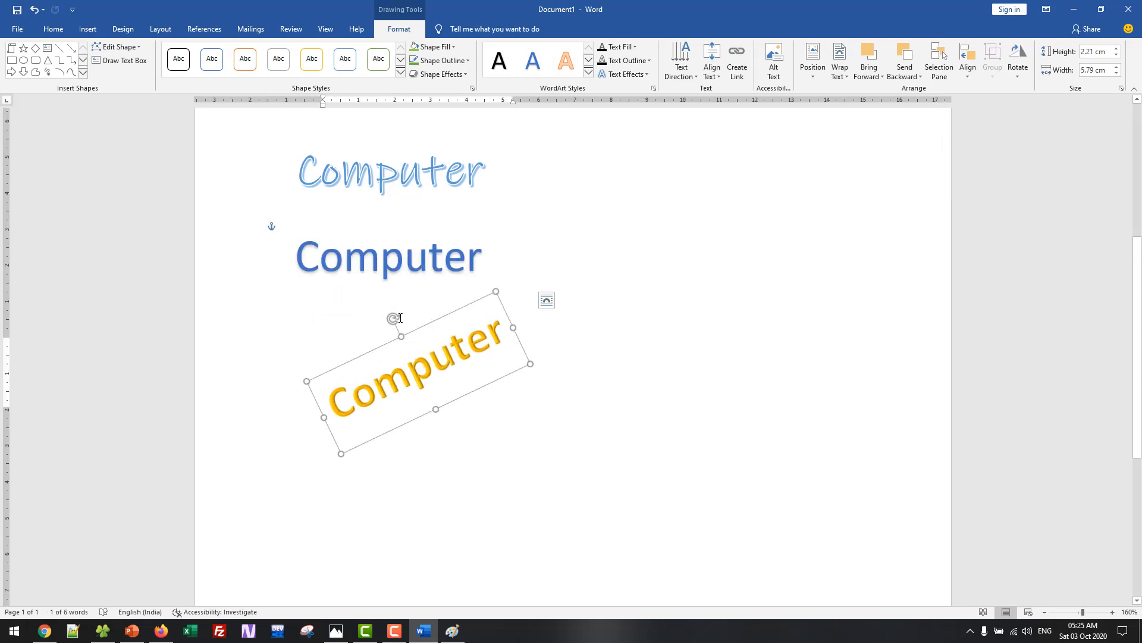
pyautogui.moveTo(392, 317); pyautogui.dragTo(505, 194)
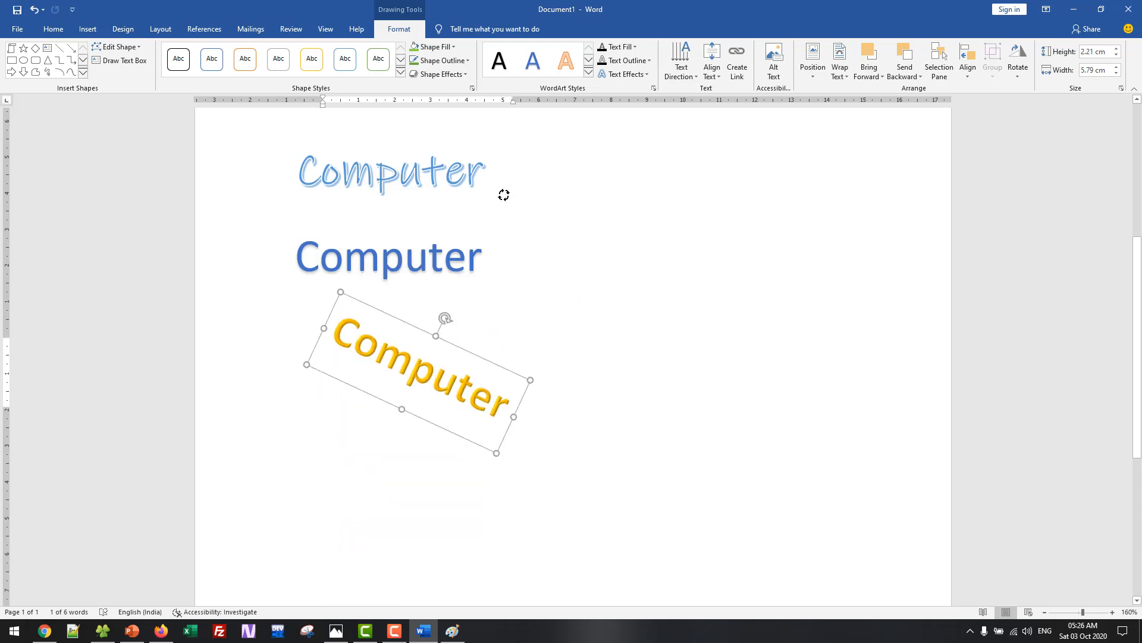
pyautogui.click(607, 284)
pyautogui.scroll(3, 596, 387)
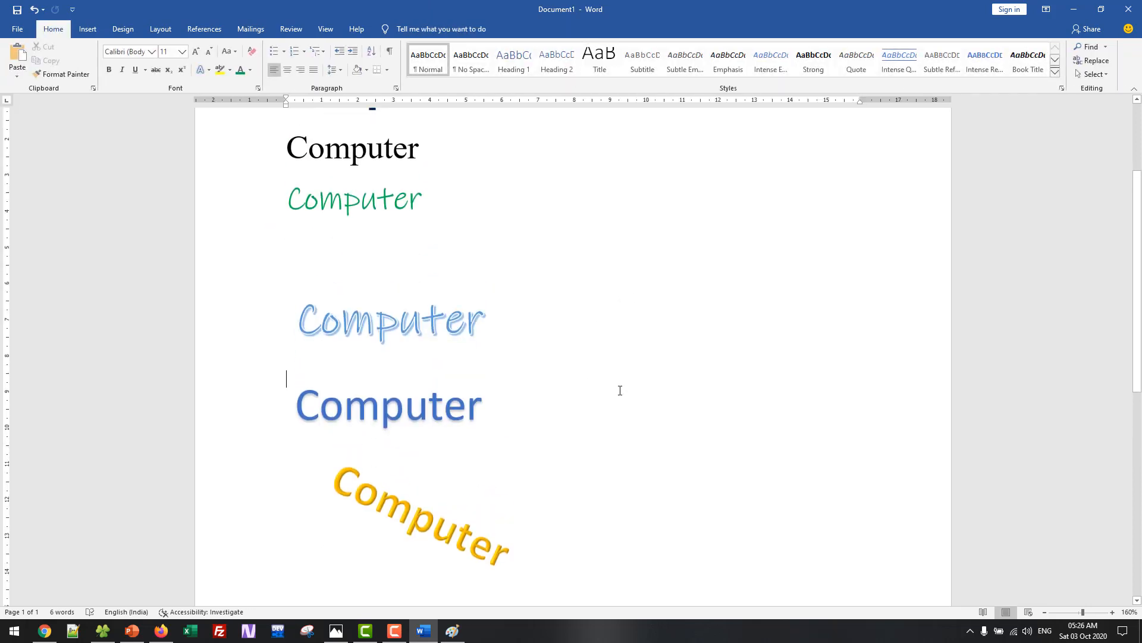
pyautogui.scroll(3, 620, 391)
# Switch to the PowerPoint presentation and view slide 8, Working with Tables, as a slide show
pyautogui.hotkey('alt', 'Tab')
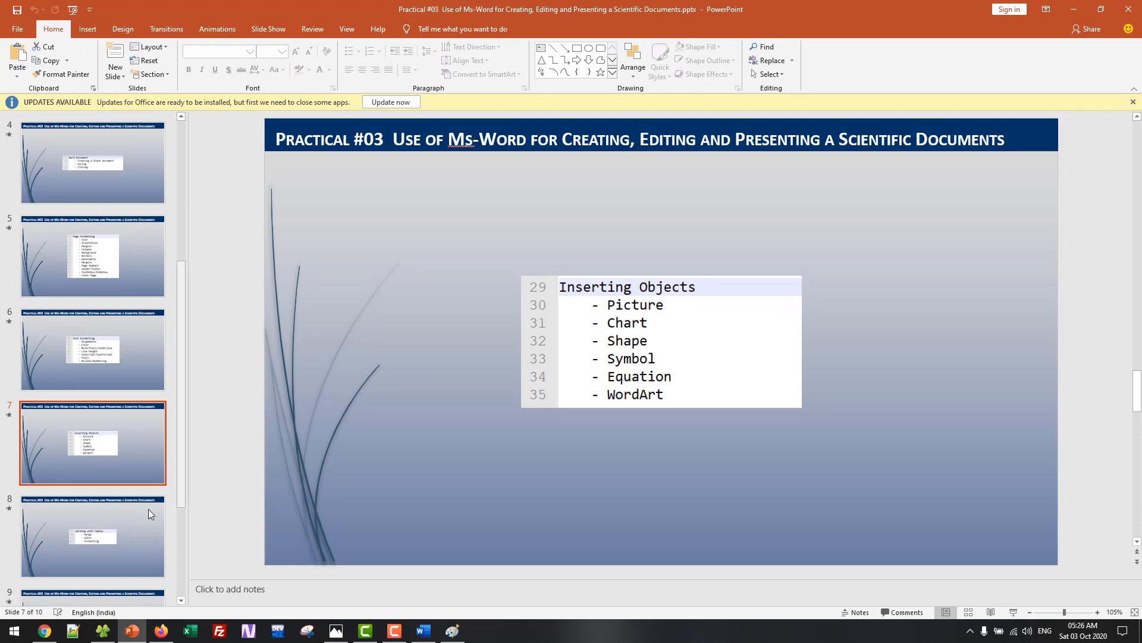
pyautogui.click(137, 526)
pyautogui.scroll(-2, 136, 526)
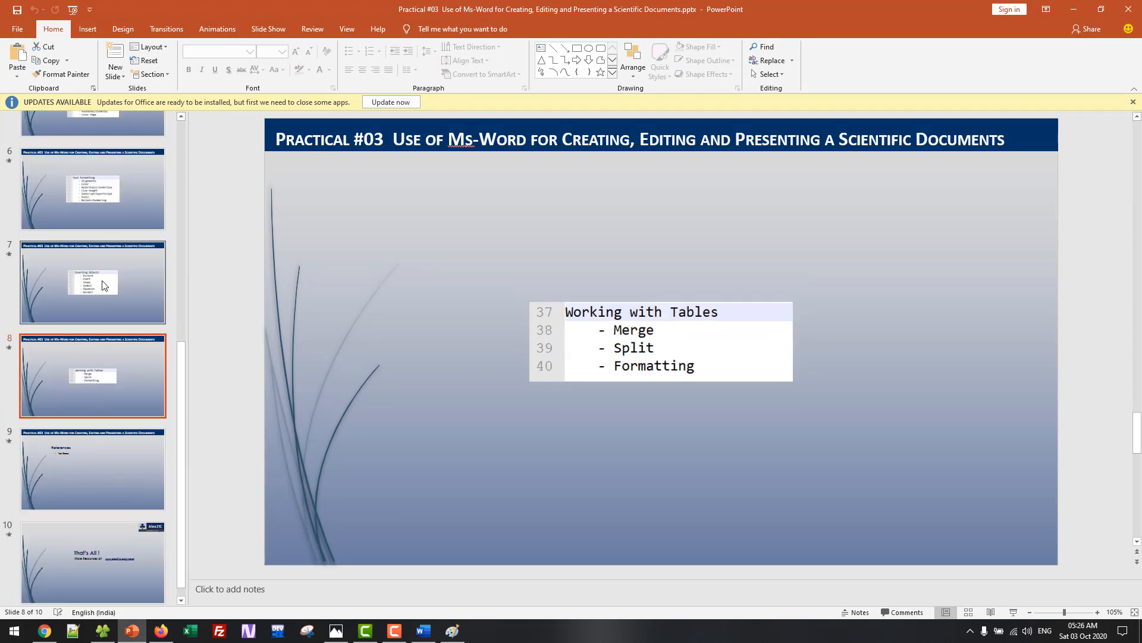
pyautogui.click(108, 320)
pyautogui.click(108, 354)
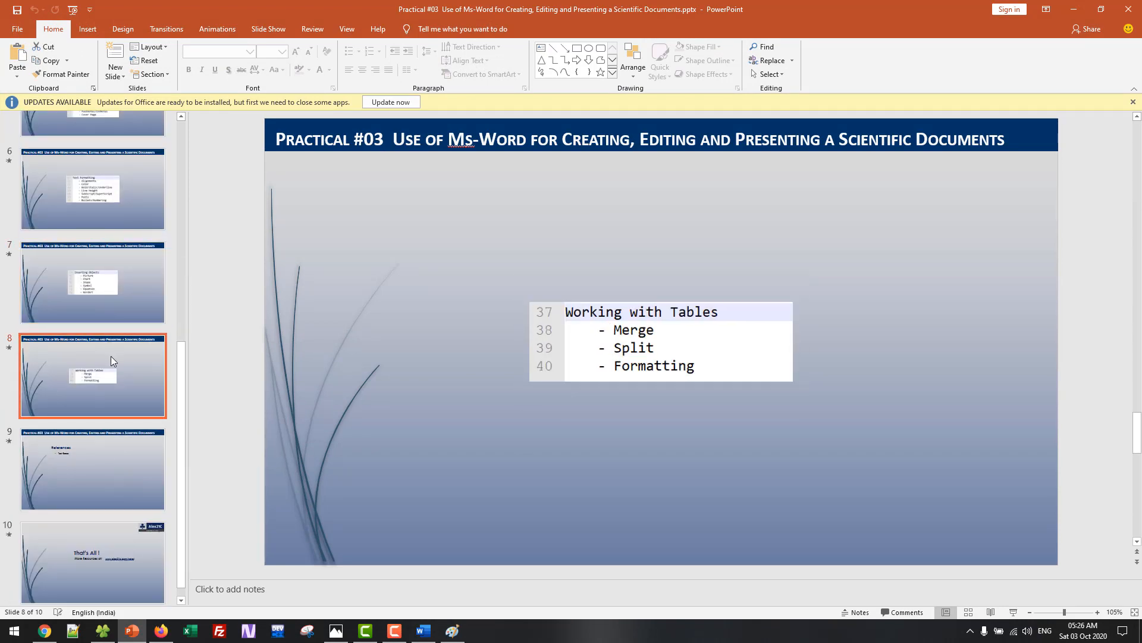
pyautogui.hotkey('shift', 'F5')
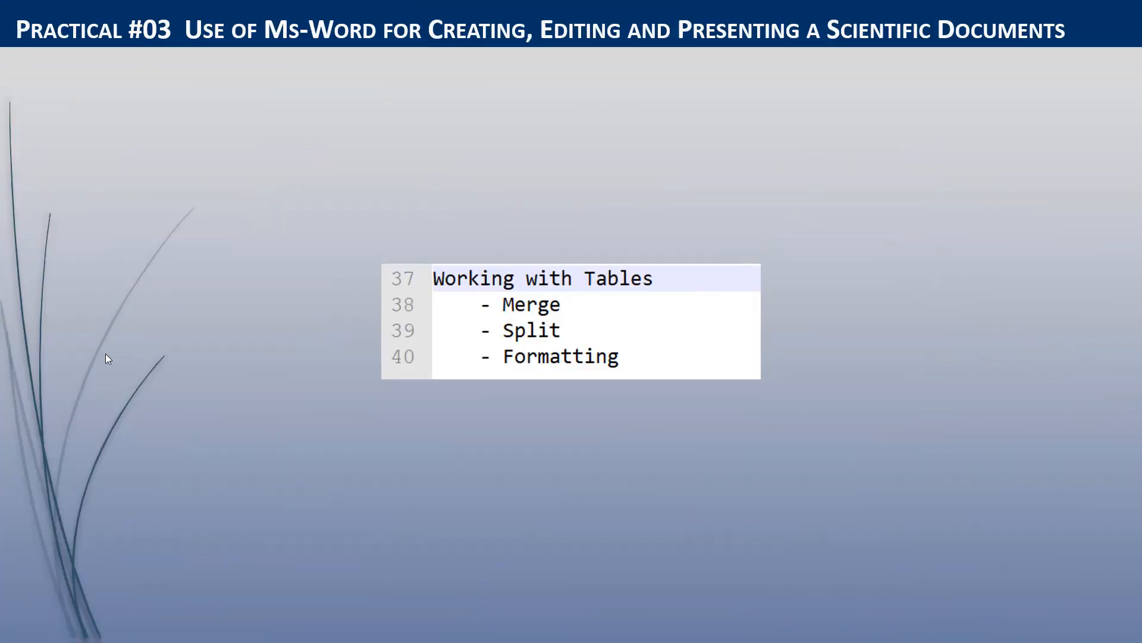
pyautogui.press('Escape')
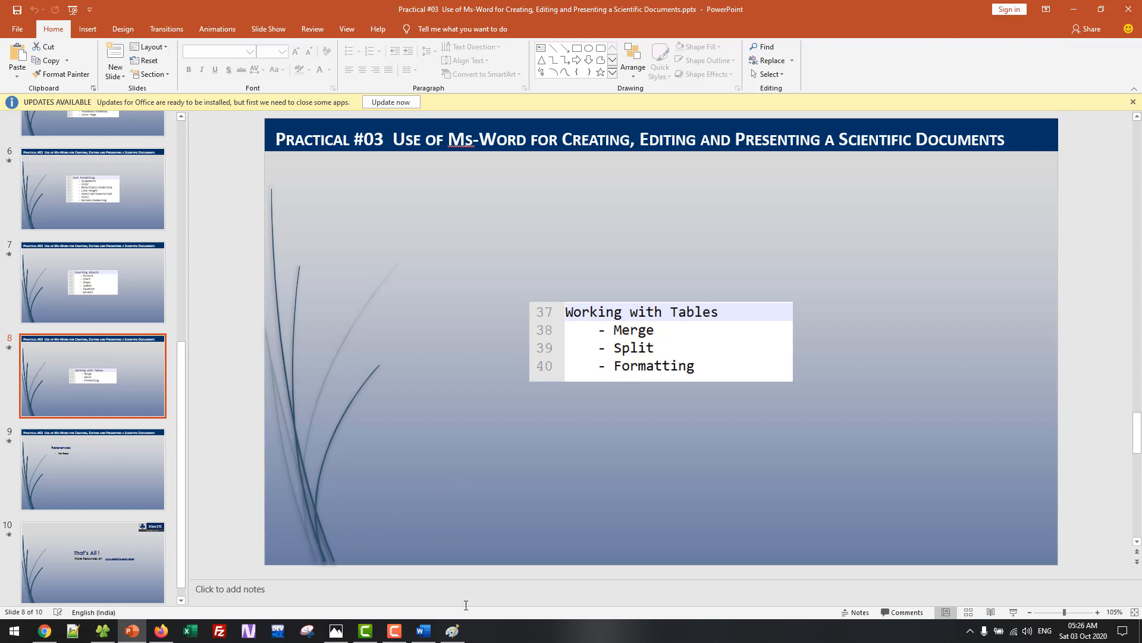
# Switch back to the Word document and delete all of its text and WordArt
pyautogui.click(423, 630)
pyautogui.click(514, 307)
pyautogui.hotkey('ctrl', 'a')
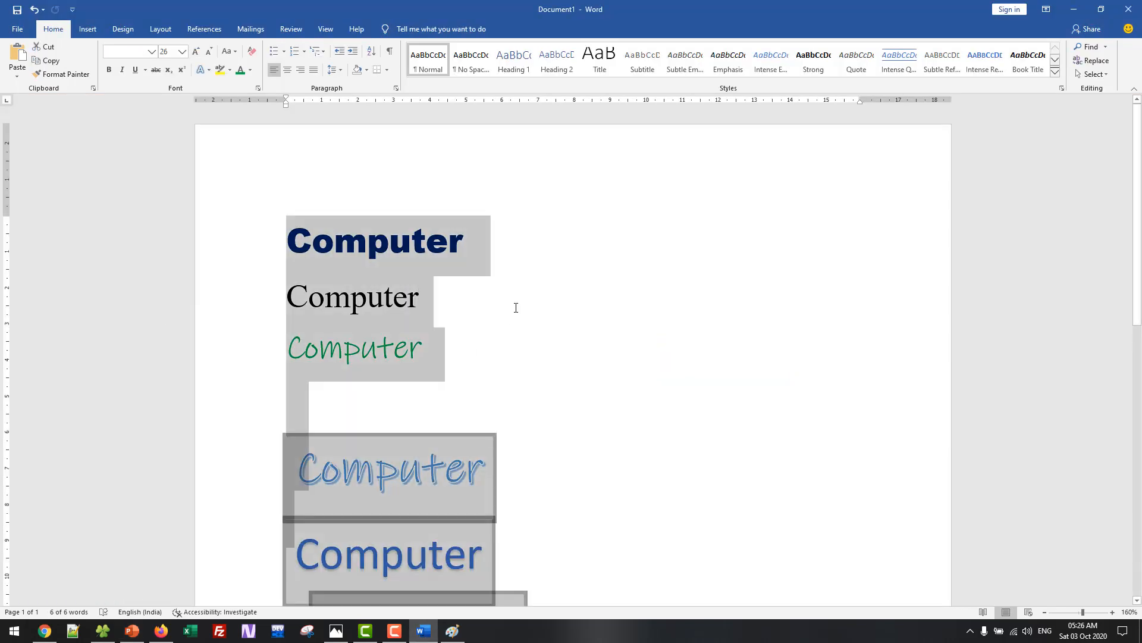
pyautogui.press('Delete')
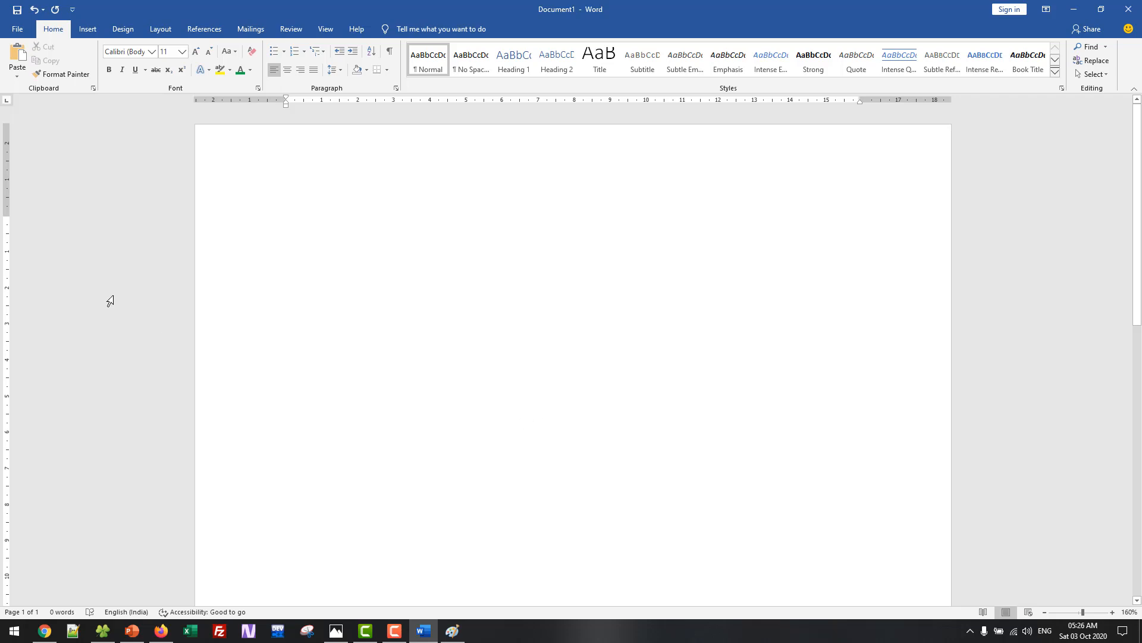
# Insert a table with 2 columns and 5 rows at fixed column width, and undo the insertion
pyautogui.click(85, 34)
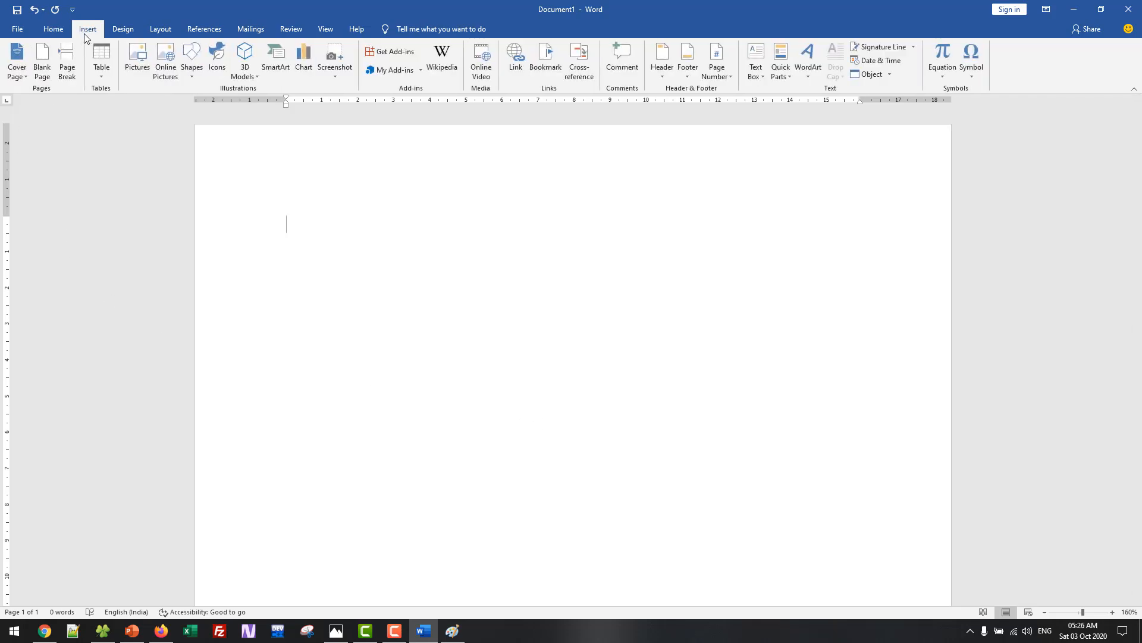
pyautogui.click(105, 76)
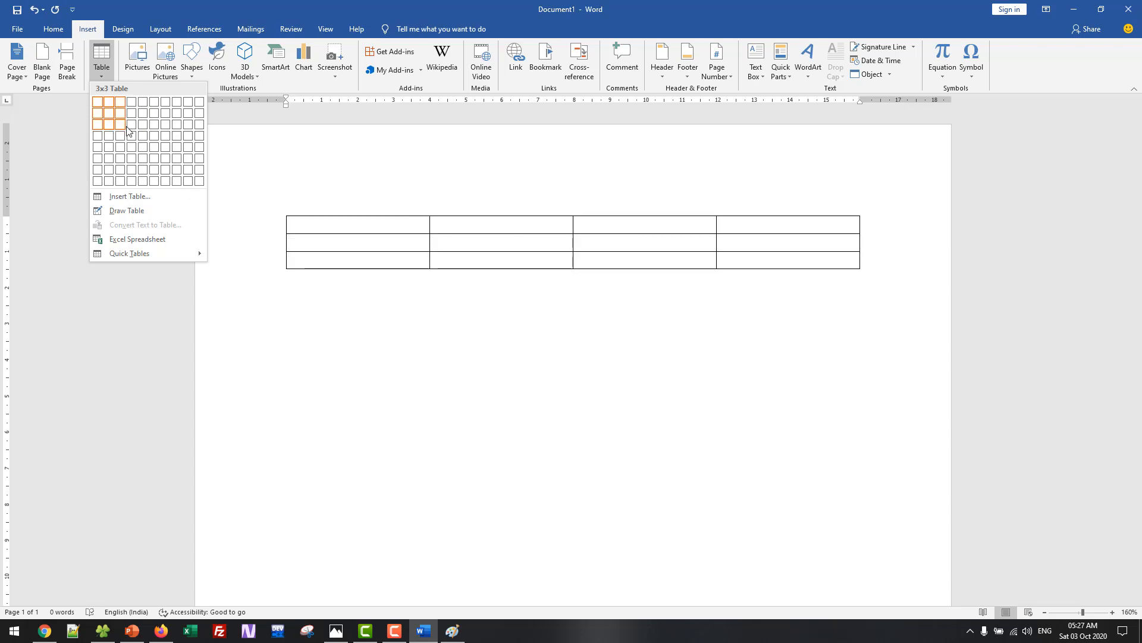
pyautogui.click(145, 196)
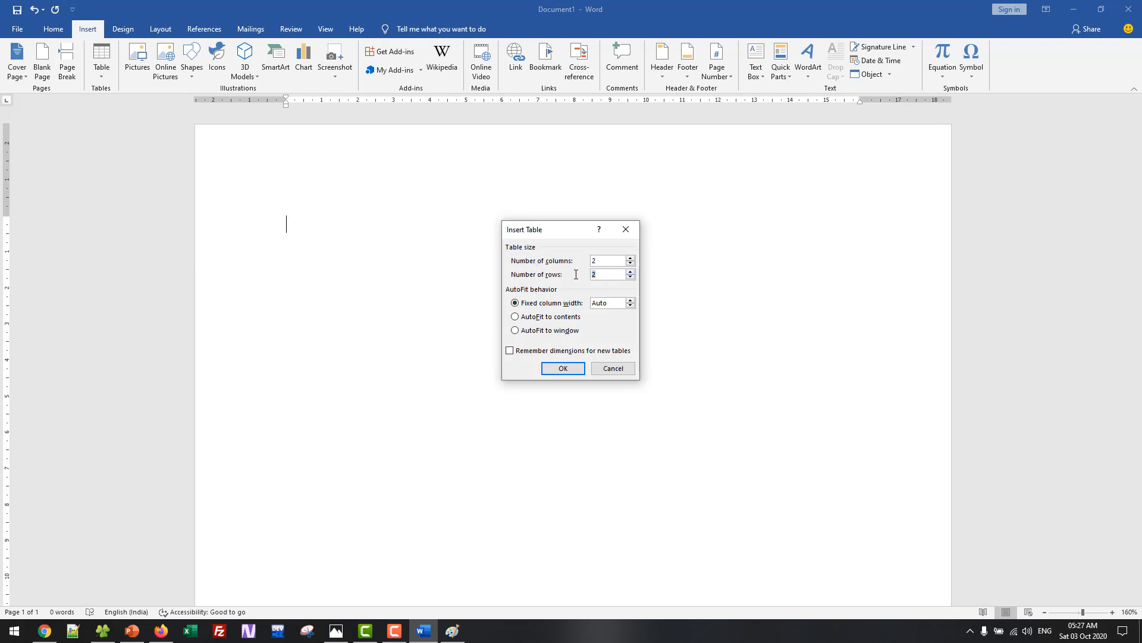
pyautogui.write('5')
pyautogui.click(561, 367)
pyautogui.click(538, 398)
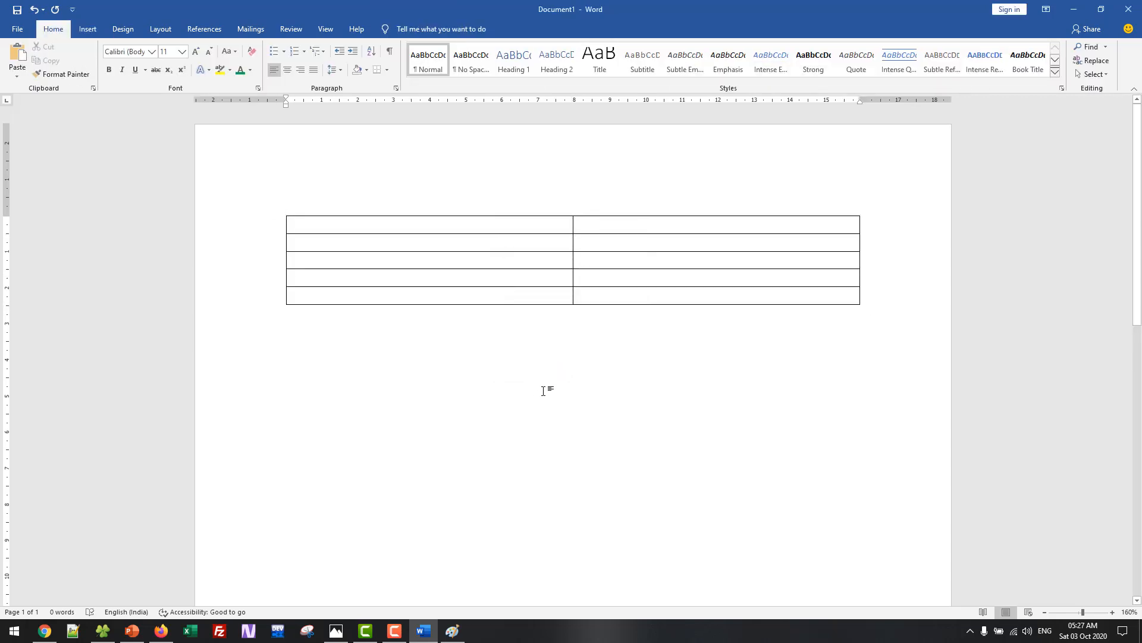
pyautogui.hotkey('ctrl', 'z')
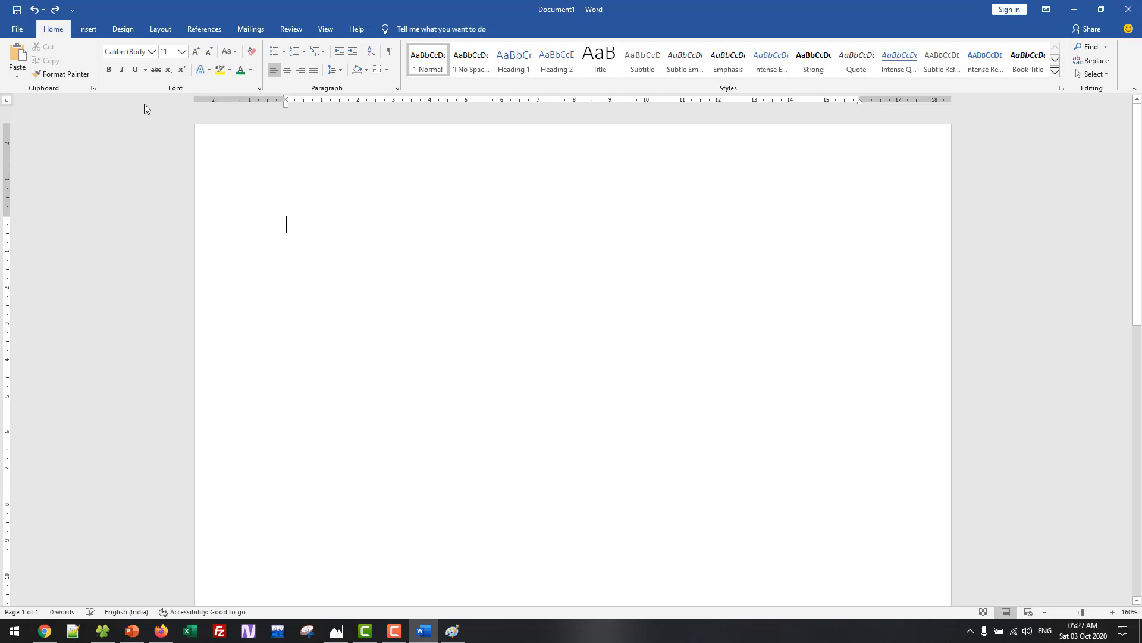
# Draw a freehand table outline about 11.32 cm wide and 6.15 cm high on the blank page
pyautogui.click(87, 29)
pyautogui.click(101, 63)
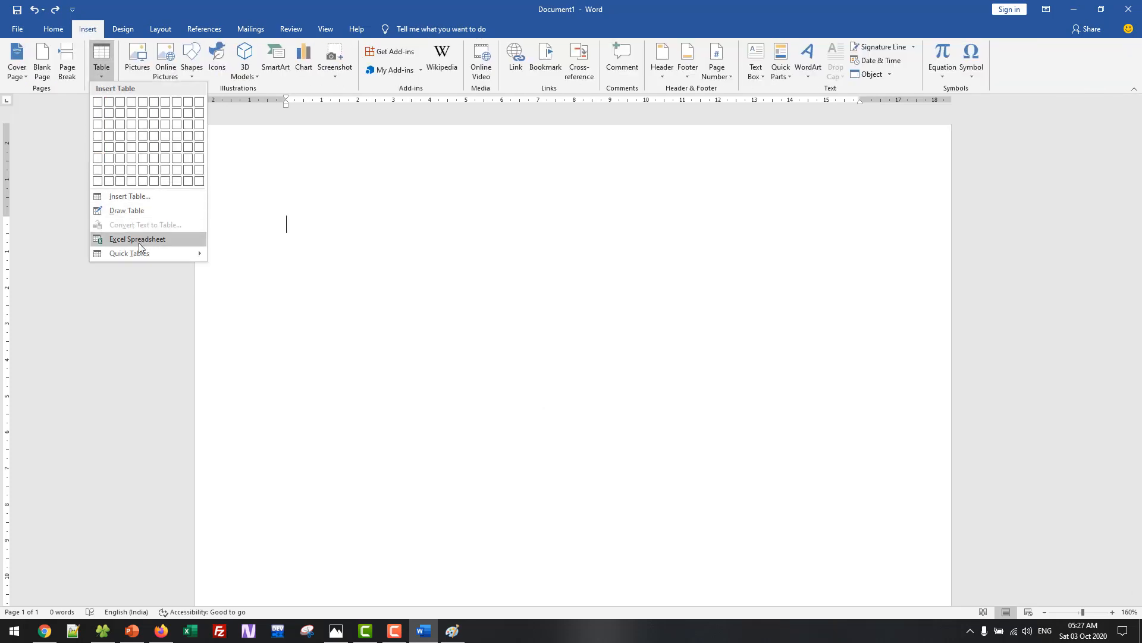
pyautogui.click(143, 211)
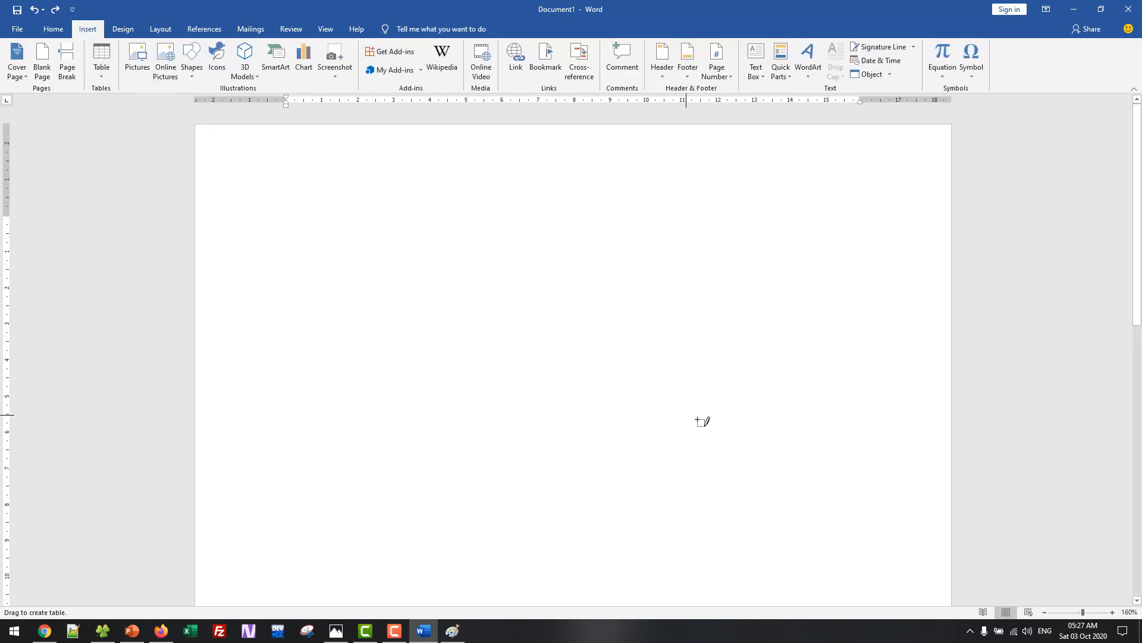
pyautogui.moveTo(760, 438); pyautogui.dragTo(351, 215)
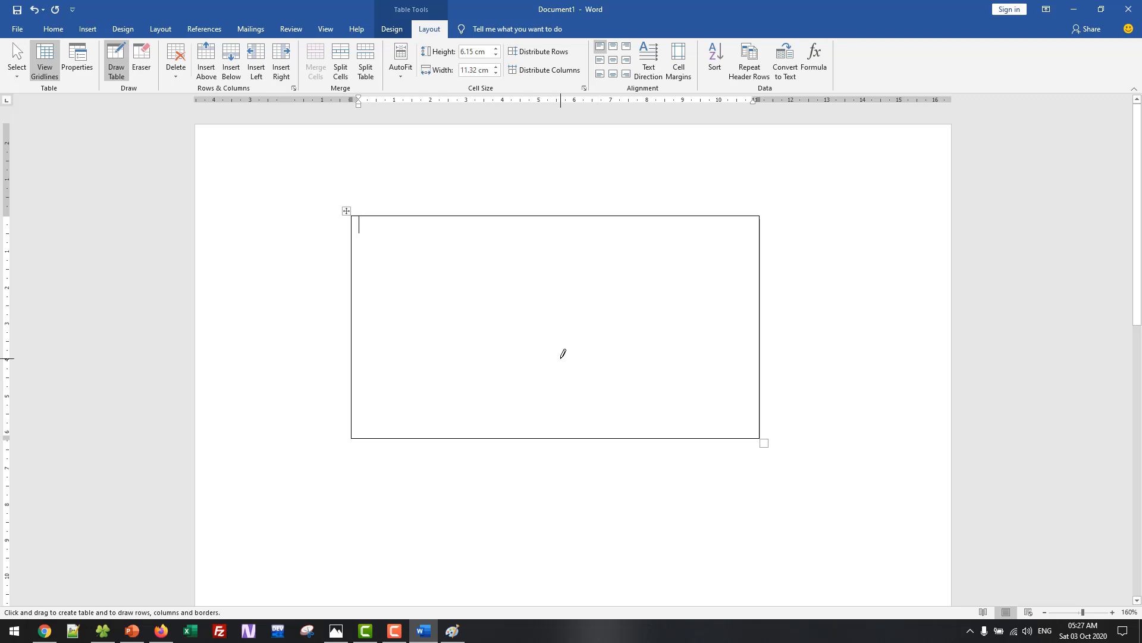
# Draw three horizontal borders to divide the table into four rows, undoing the small nested table drawn by mistake
pyautogui.moveTo(391, 263); pyautogui.dragTo(571, 272)
pyautogui.moveTo(624, 323); pyautogui.dragTo(354, 351)
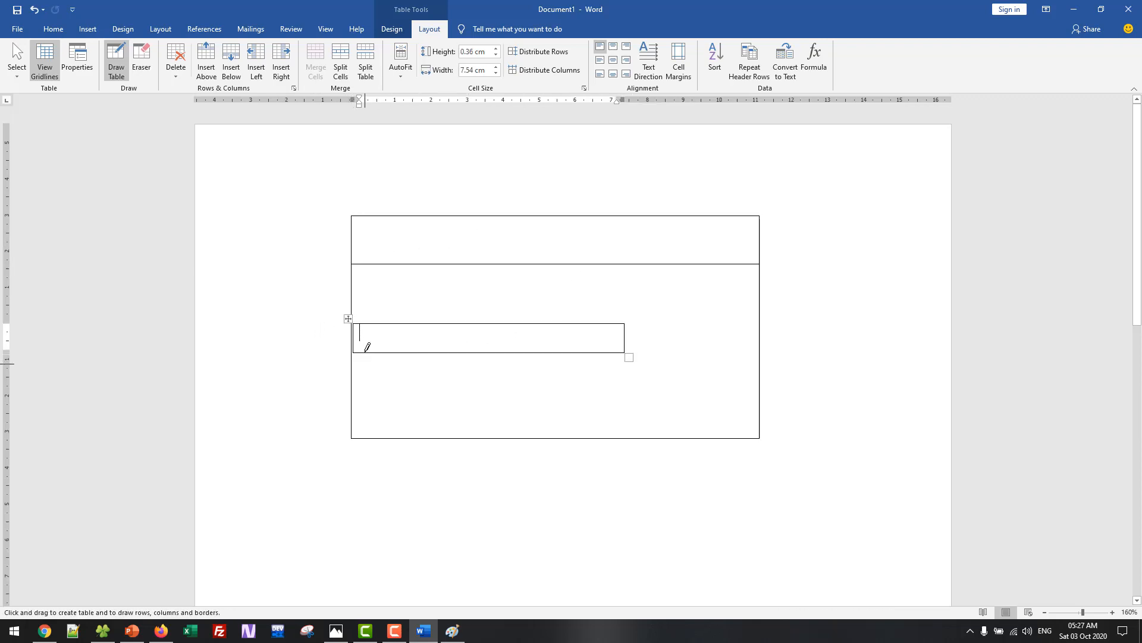
pyautogui.hotkey('ctrl', 'z')
pyautogui.moveTo(356, 302); pyautogui.dragTo(691, 302)
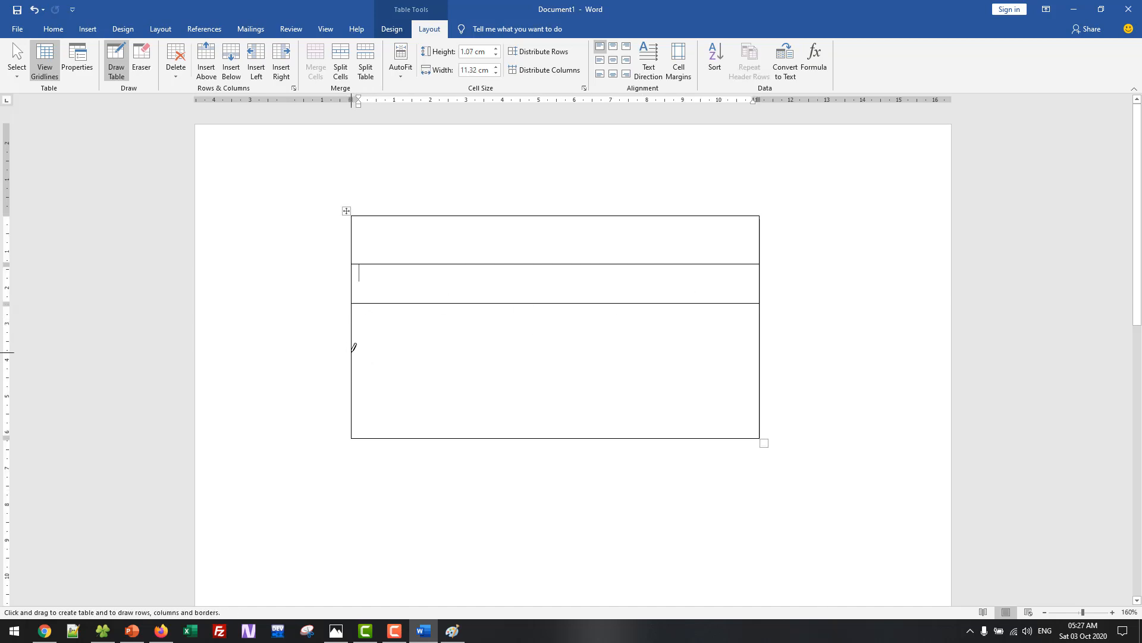
pyautogui.moveTo(354, 350); pyautogui.dragTo(612, 350)
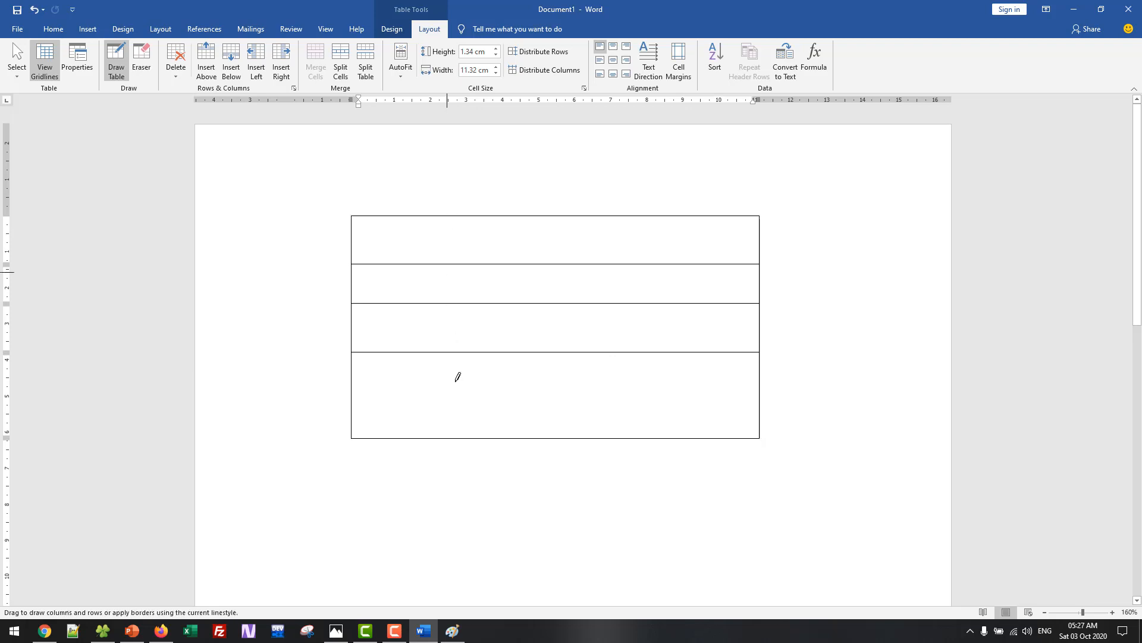
# Draw two vertical borders to divide the table into three columns, and leave table drawing mode
pyautogui.moveTo(438, 218); pyautogui.dragTo(438, 437)
pyautogui.moveTo(593, 284); pyautogui.dragTo(594, 437)
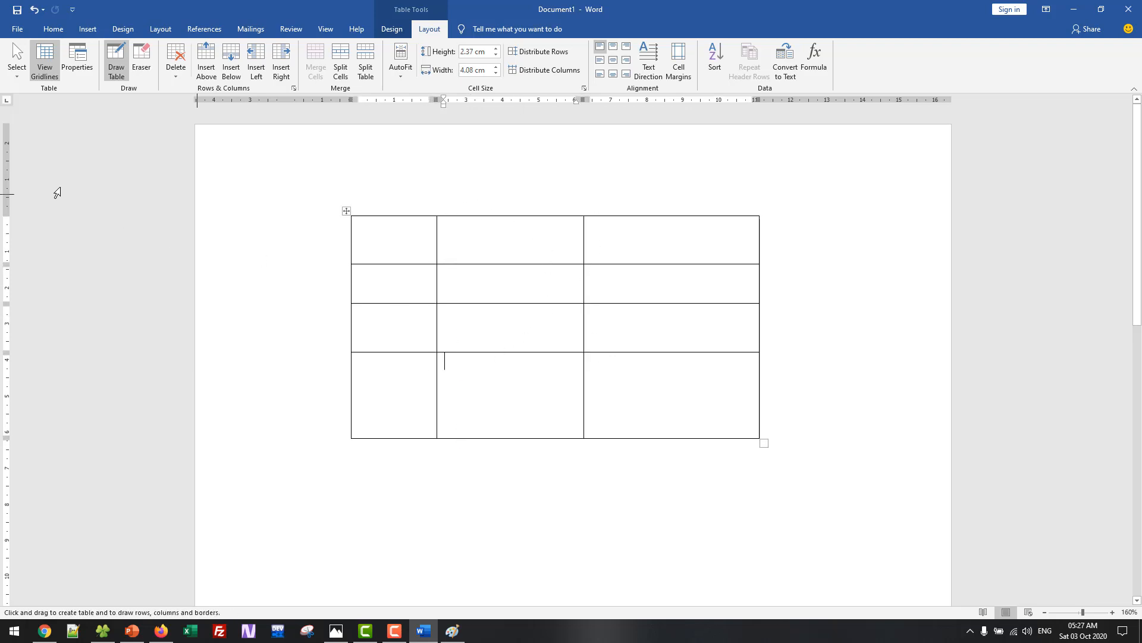
pyautogui.click(292, 239)
pyautogui.click(479, 244)
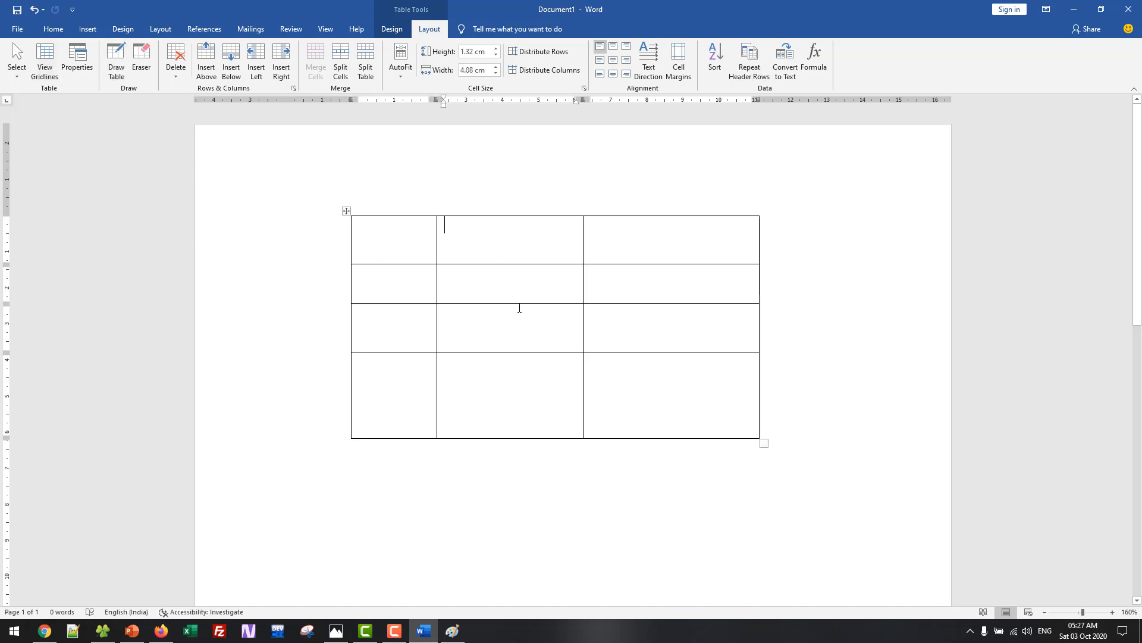
# Widen the drawn table's first column by moving its inner border, and shorten the last row to about 0.96 cm
pyautogui.click(612, 400)
pyautogui.moveTo(473, 388); pyautogui.dragTo(502, 384)
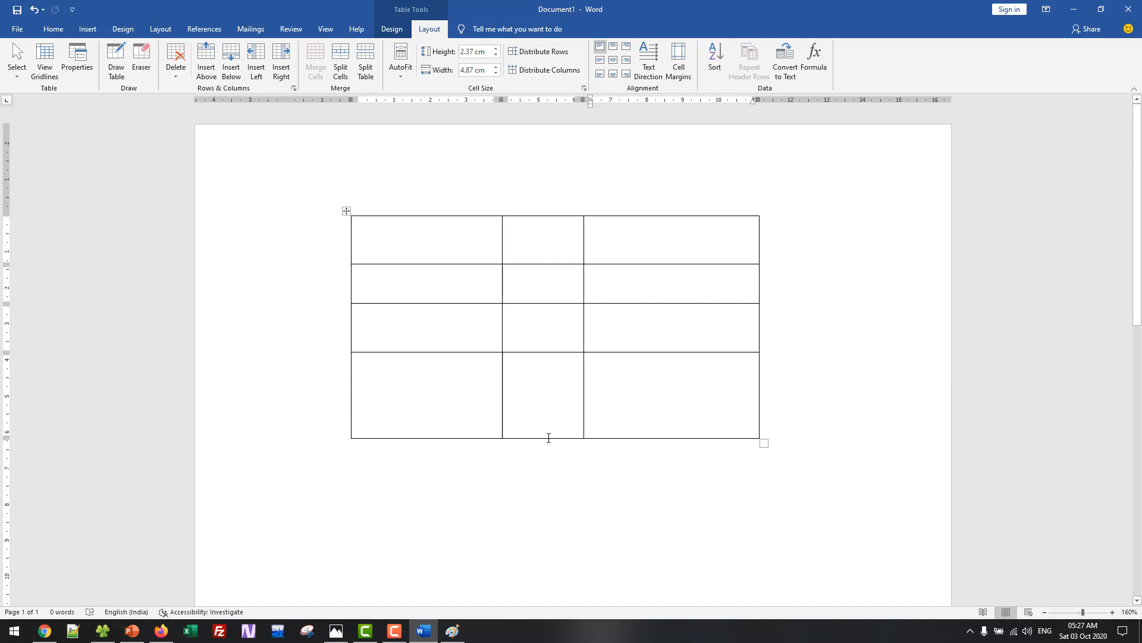
pyautogui.moveTo(549, 438); pyautogui.dragTo(518, 390)
pyautogui.click(528, 395)
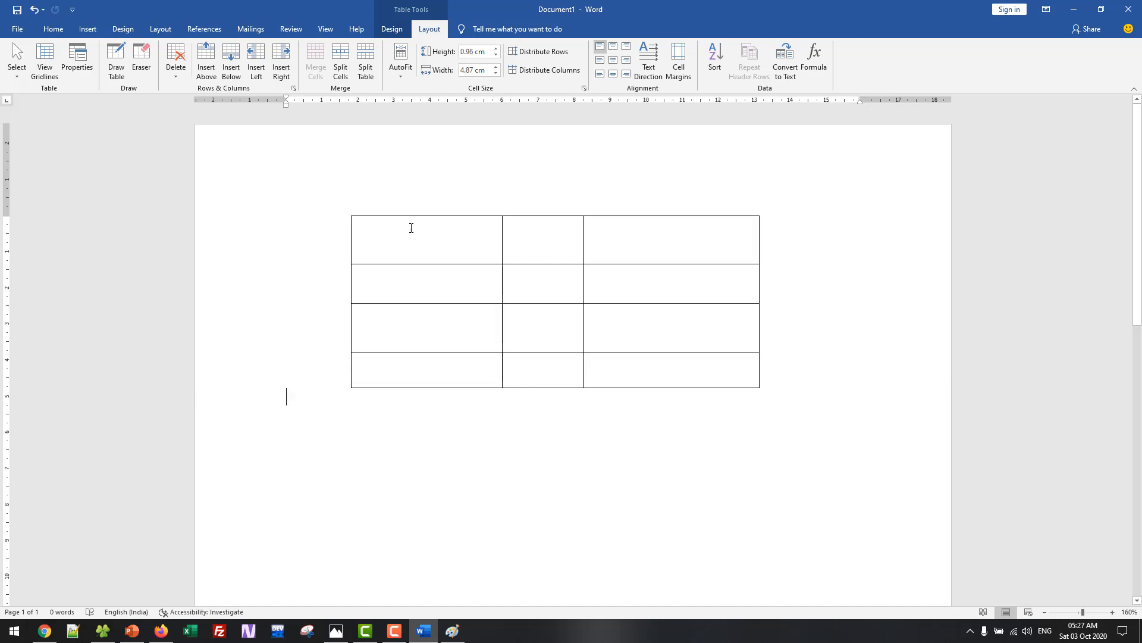
# Select the entire drawn table and delete it from the document
pyautogui.click(348, 210)
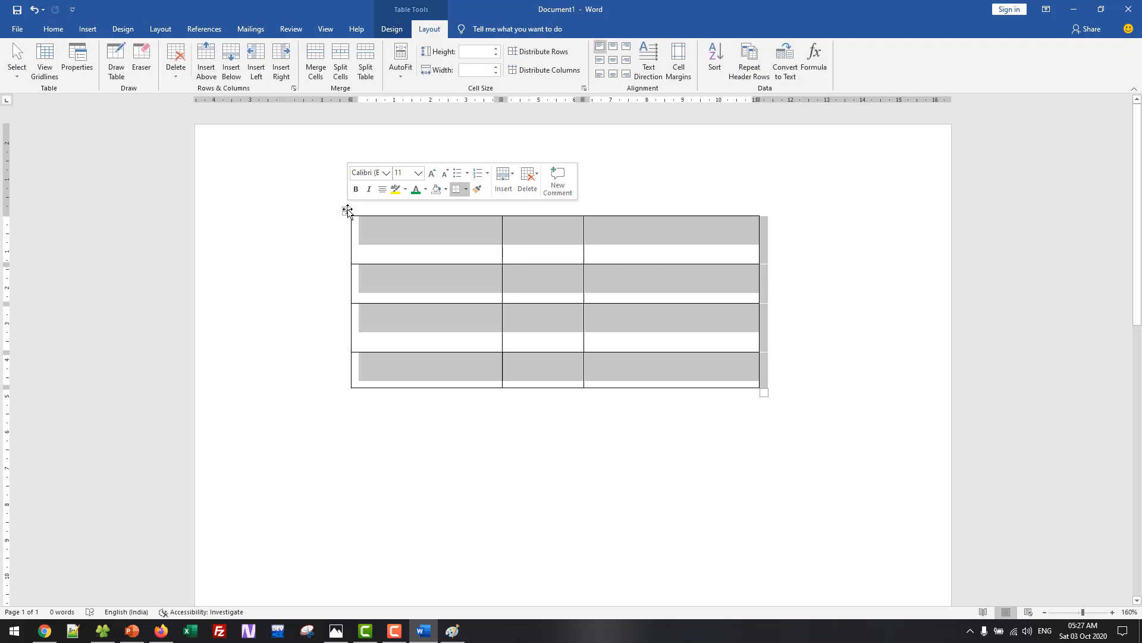
pyautogui.press('Delete')
pyautogui.rightClick(348, 210)
pyautogui.click(387, 293)
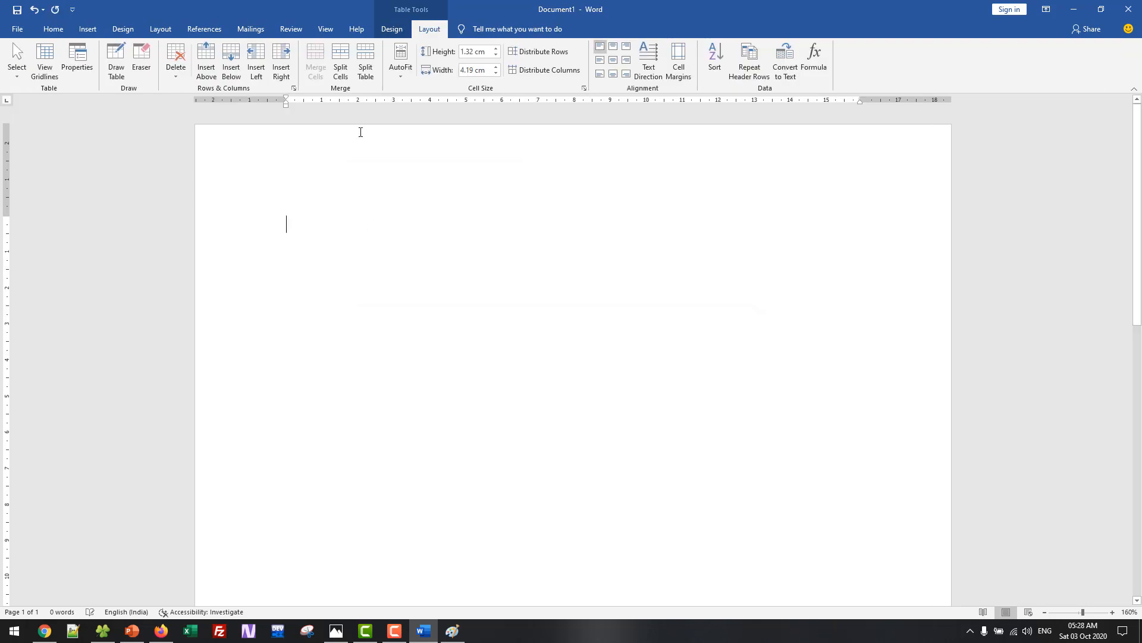
# Insert a table with 3 columns and 3 rows at fixed column width
pyautogui.click(87, 29)
pyautogui.click(103, 70)
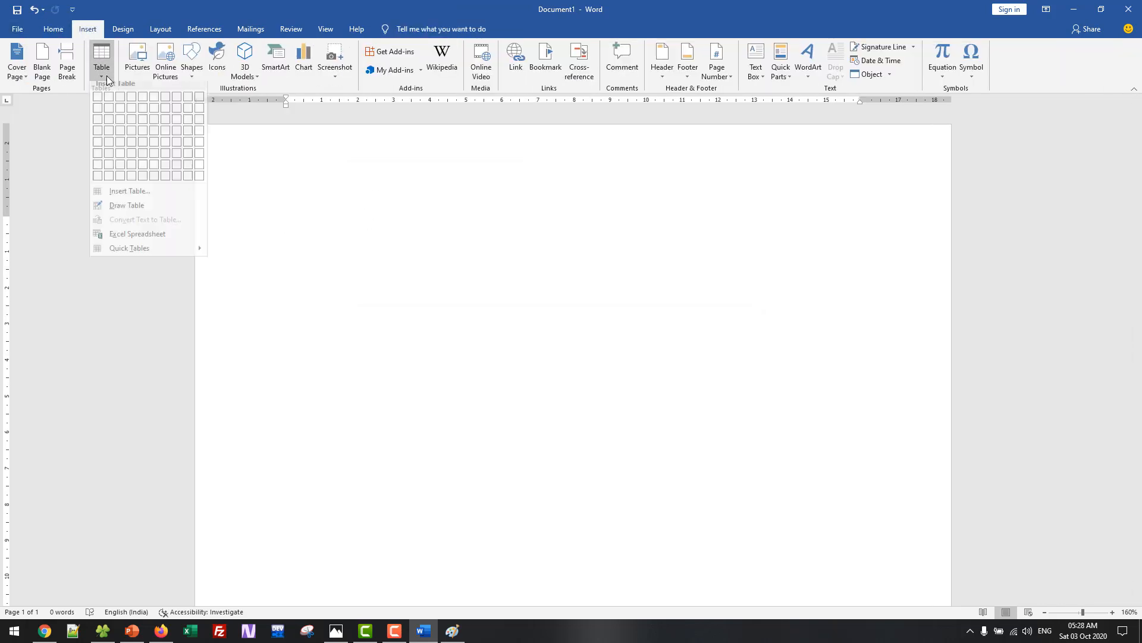
pyautogui.click(131, 197)
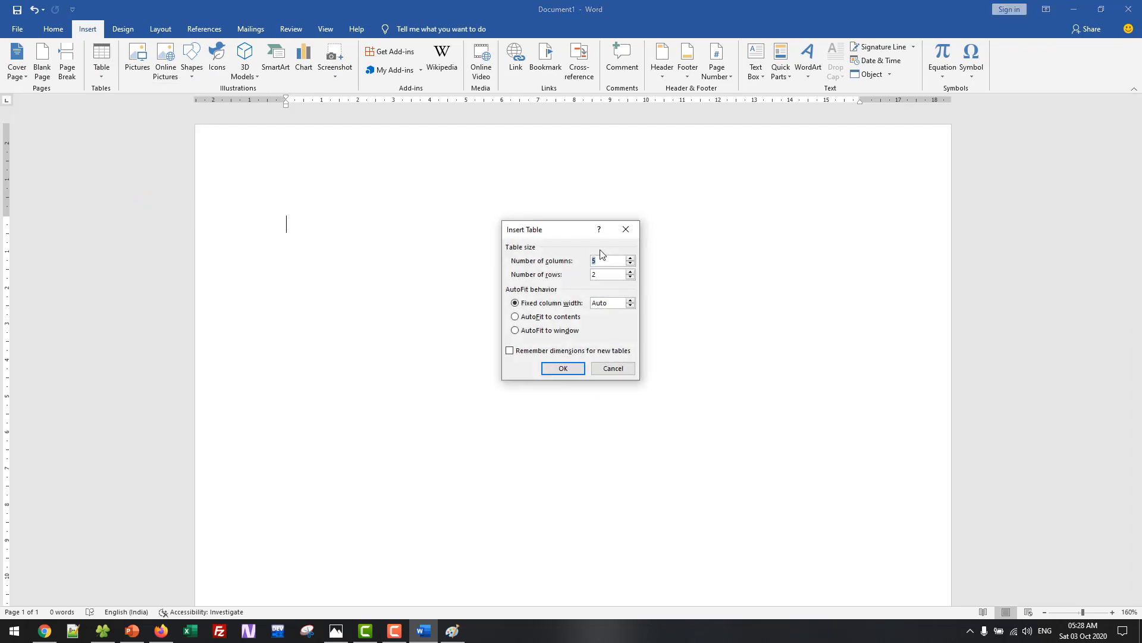
pyautogui.write('3')
pyautogui.press('Tab')
pyautogui.write('3')
pyautogui.click(572, 374)
pyautogui.click(580, 415)
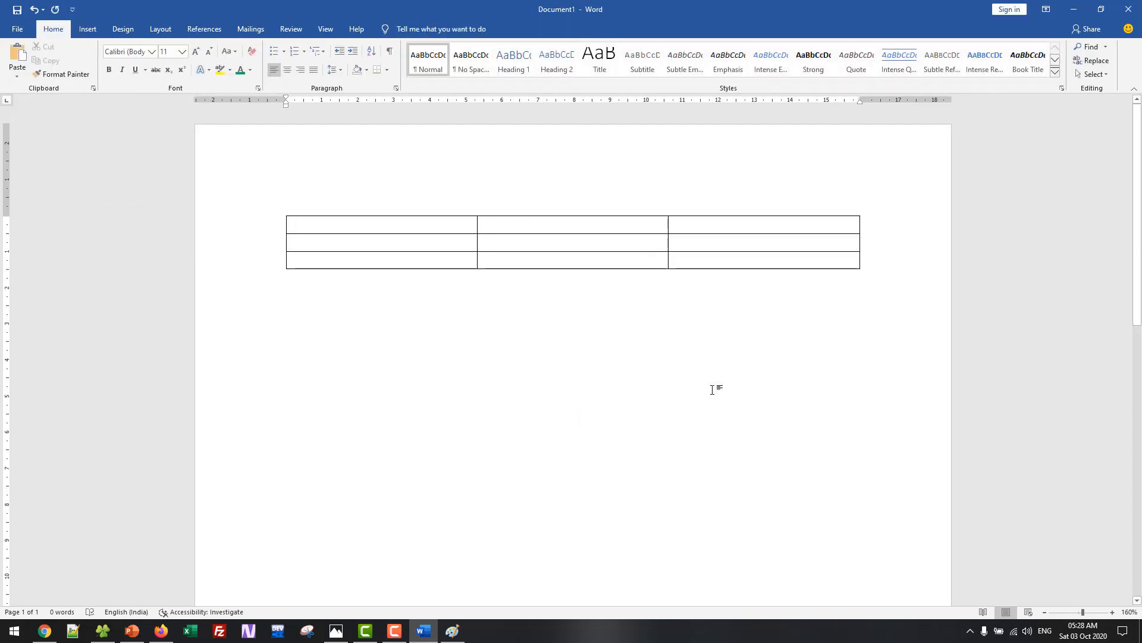
# Switch to PowerPoint to check the Working with Tables slide, and return to the Word document
pyautogui.hotkey('alt', 'Tab')
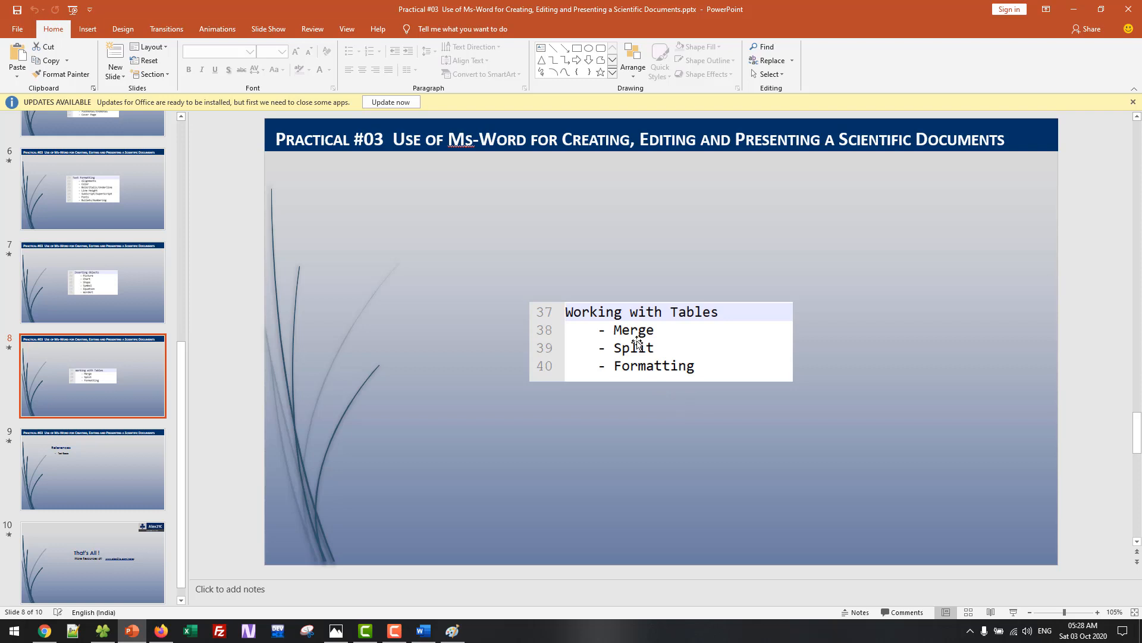
pyautogui.hotkey('alt', 'Tab')
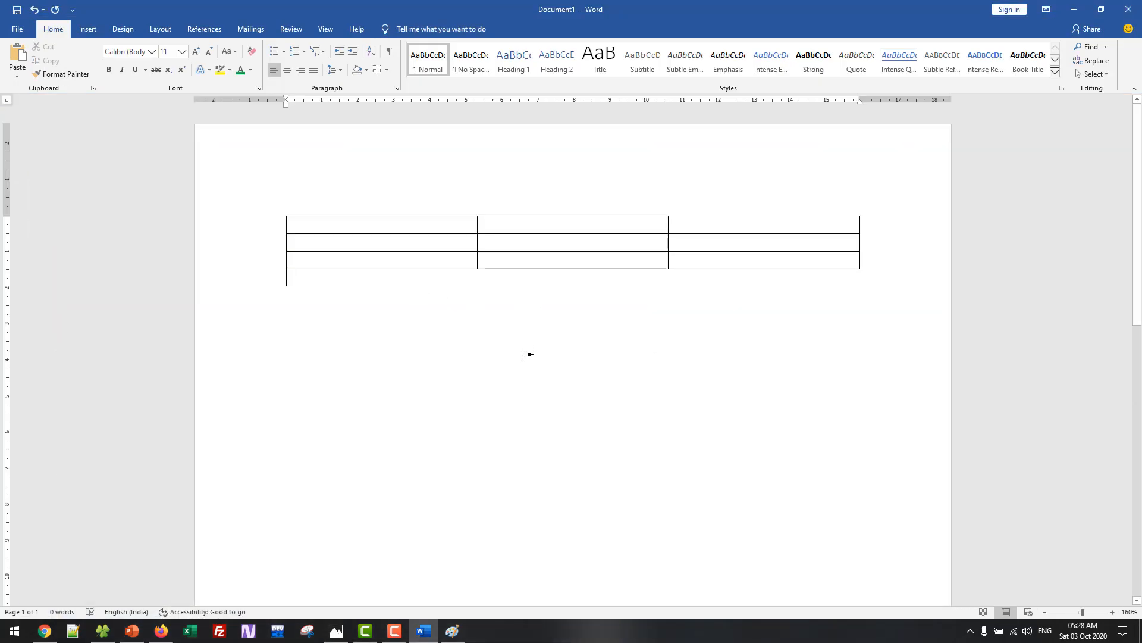
# Select the first two cells of the table's second row, and also the whole table, clearing each selection
pyautogui.scroll(3, 523, 356)
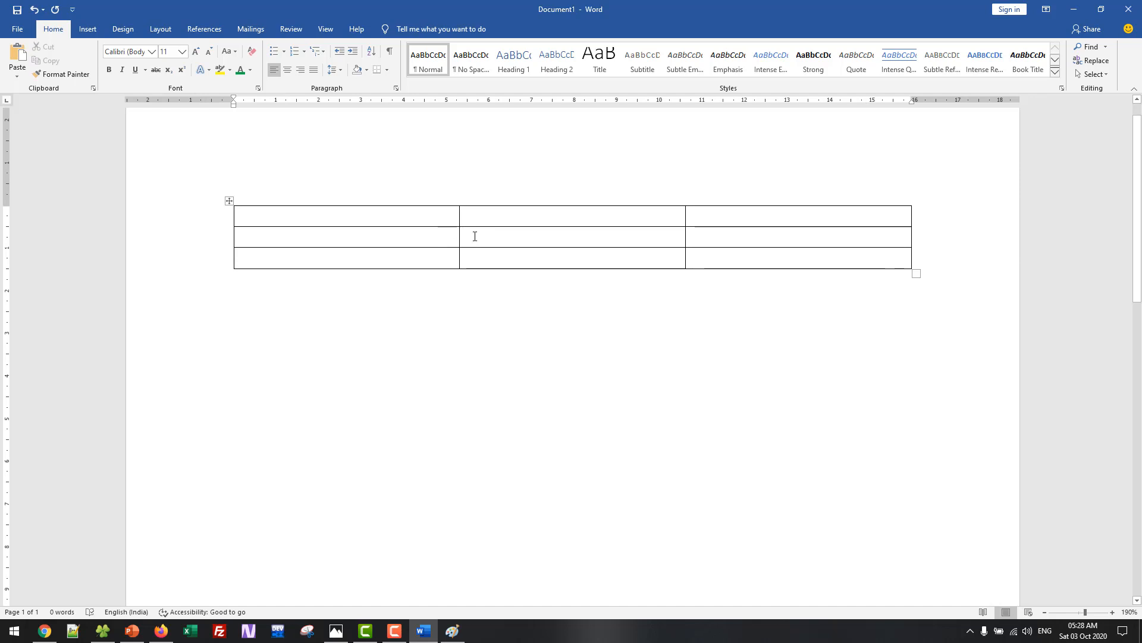
pyautogui.moveTo(430, 236); pyautogui.dragTo(476, 236)
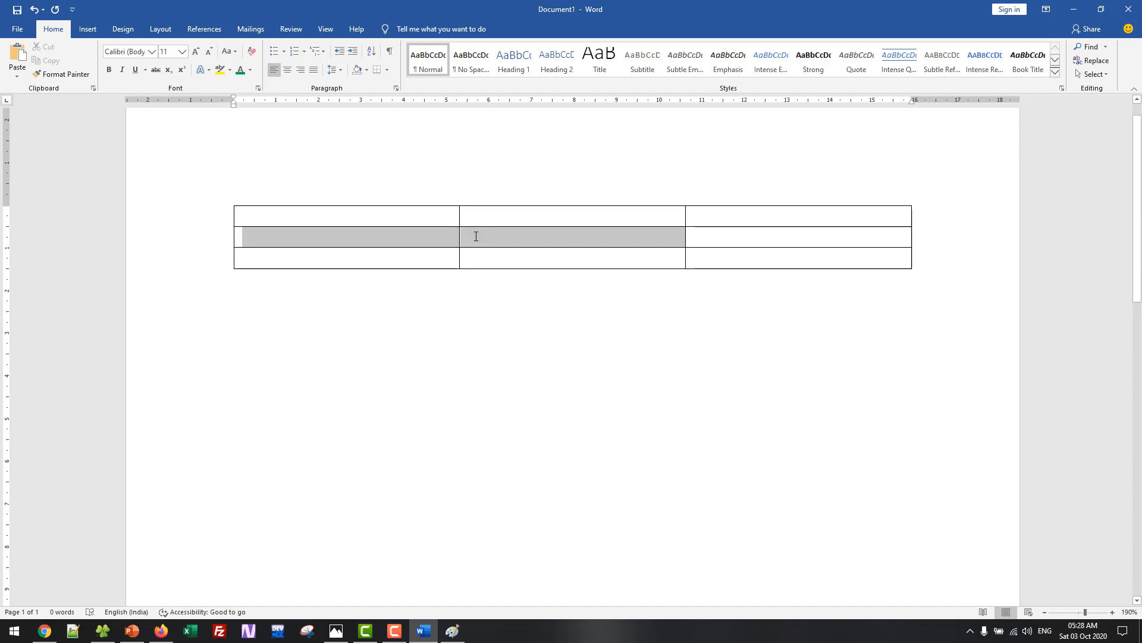
pyautogui.click(472, 311)
pyautogui.click(229, 199)
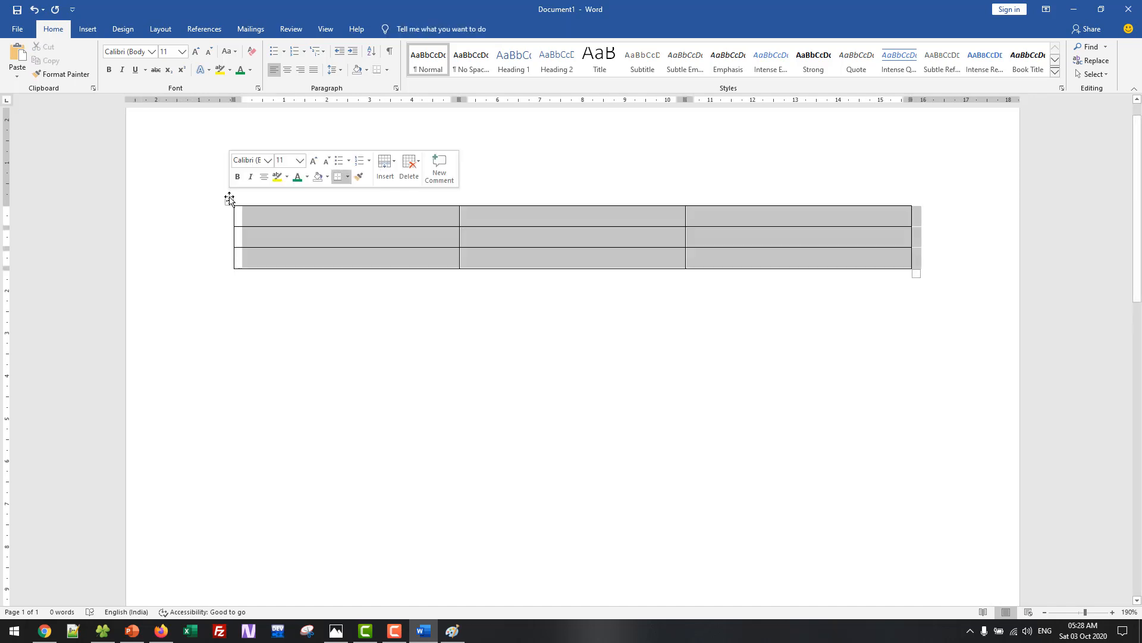
pyautogui.click(271, 221)
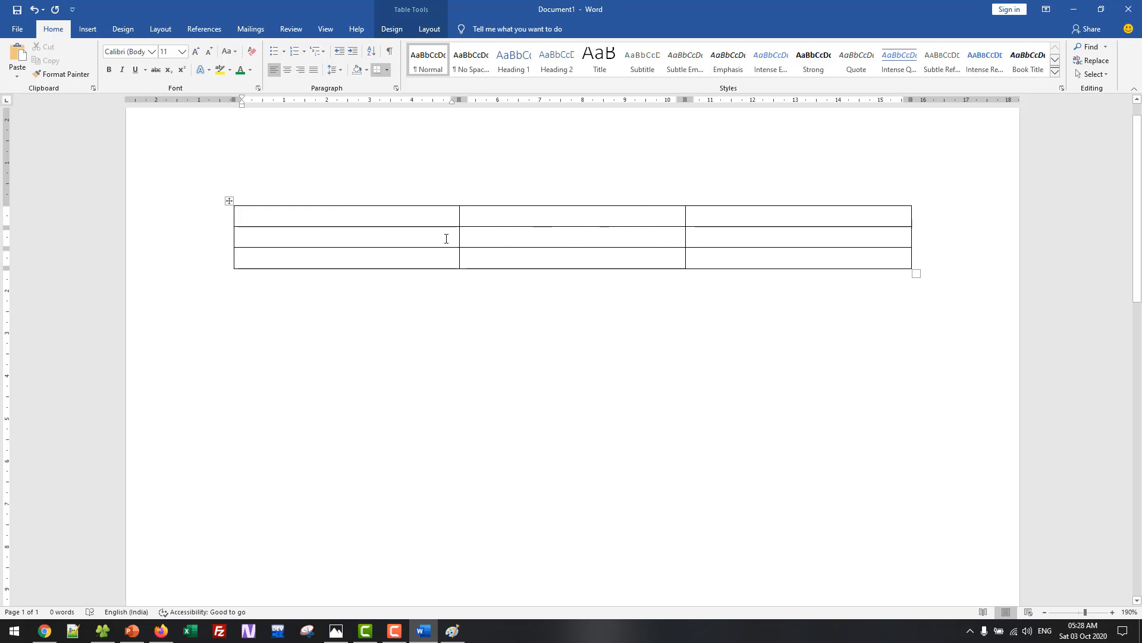
# Merge the first two cells of the table's second row
pyautogui.moveTo(446, 238); pyautogui.dragTo(484, 241)
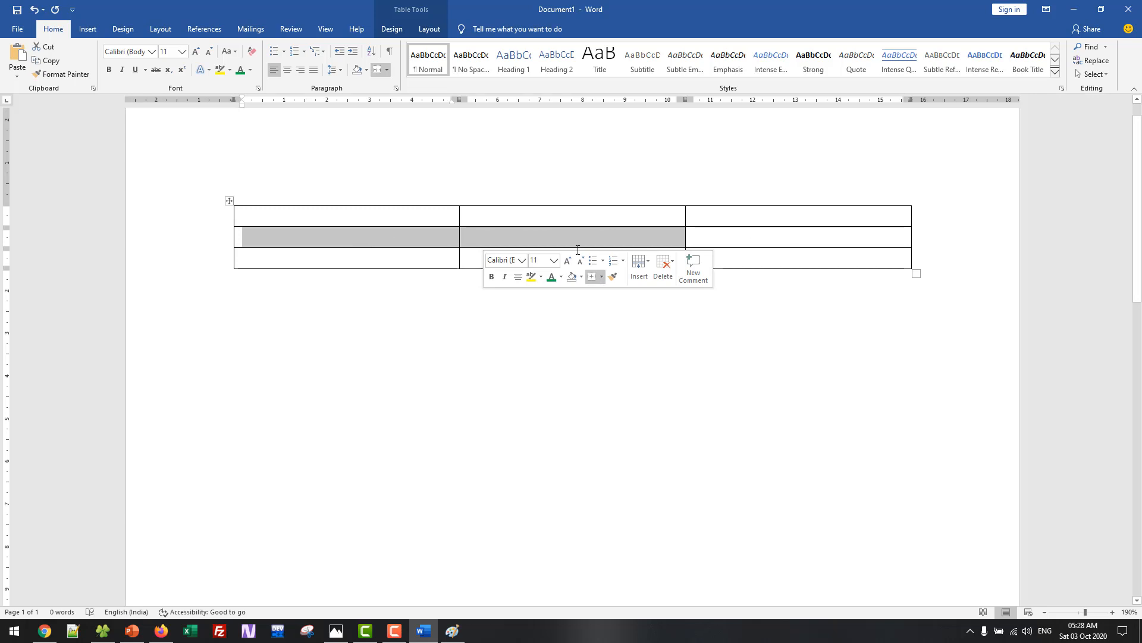
pyautogui.click(503, 238)
pyautogui.moveTo(503, 238); pyautogui.dragTo(432, 237)
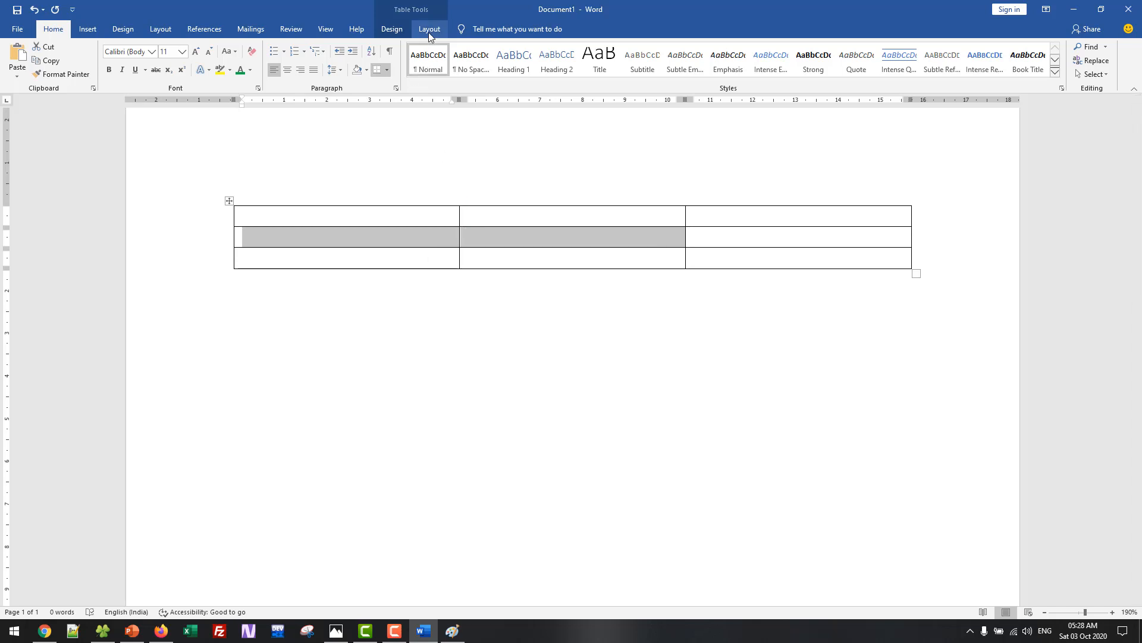
pyautogui.rightClick(415, 248)
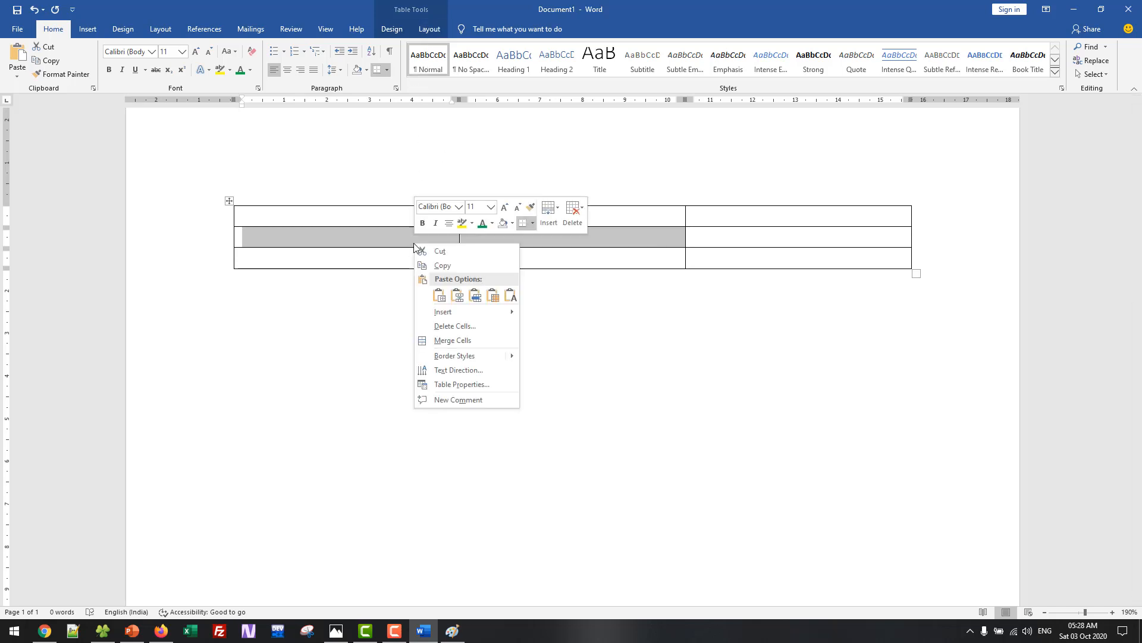
pyautogui.click(465, 344)
pyautogui.click(478, 262)
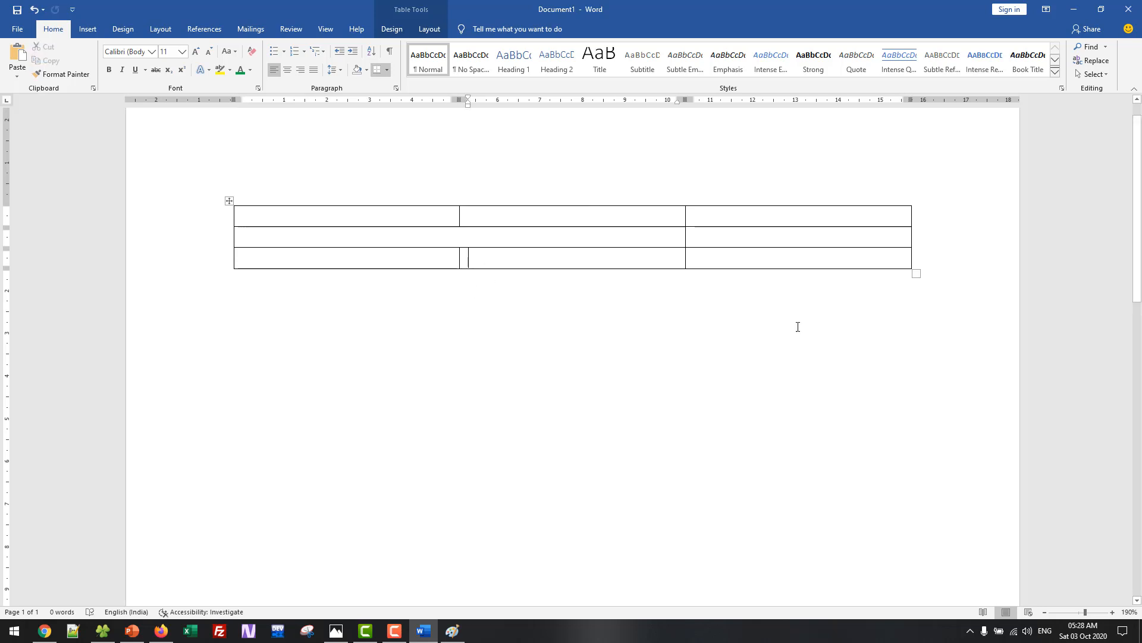
# Make the table taller and narrower, and split the last cell of its first row into 2 columns and 2 rows
pyautogui.moveTo(915, 272); pyautogui.dragTo(819, 502)
pyautogui.click(552, 450)
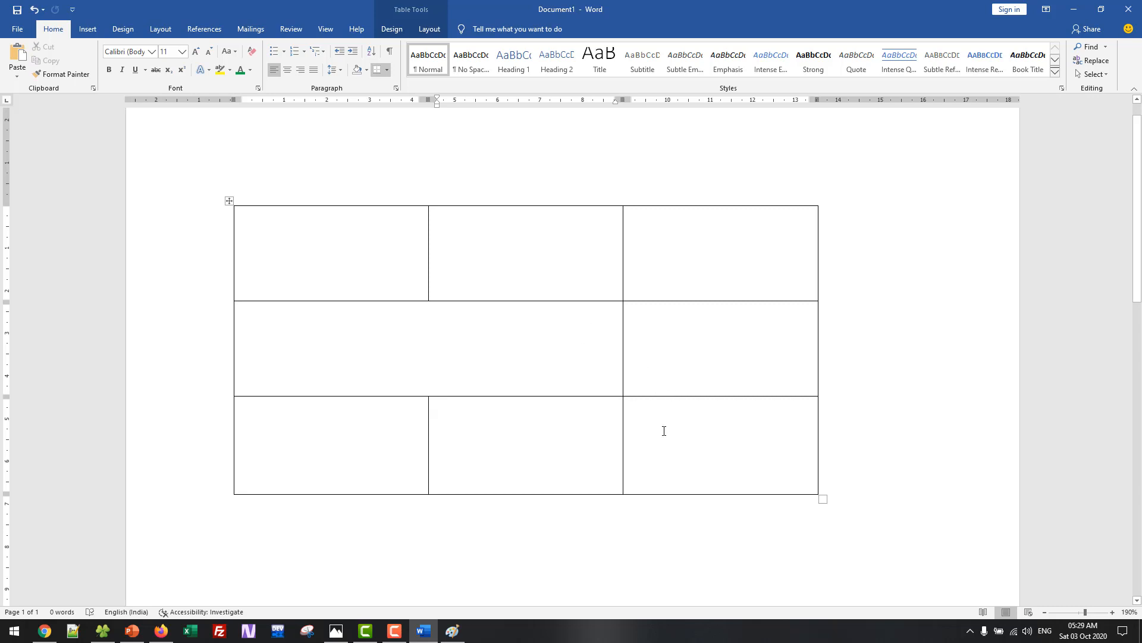
pyautogui.click(669, 248)
pyautogui.rightClick(681, 267)
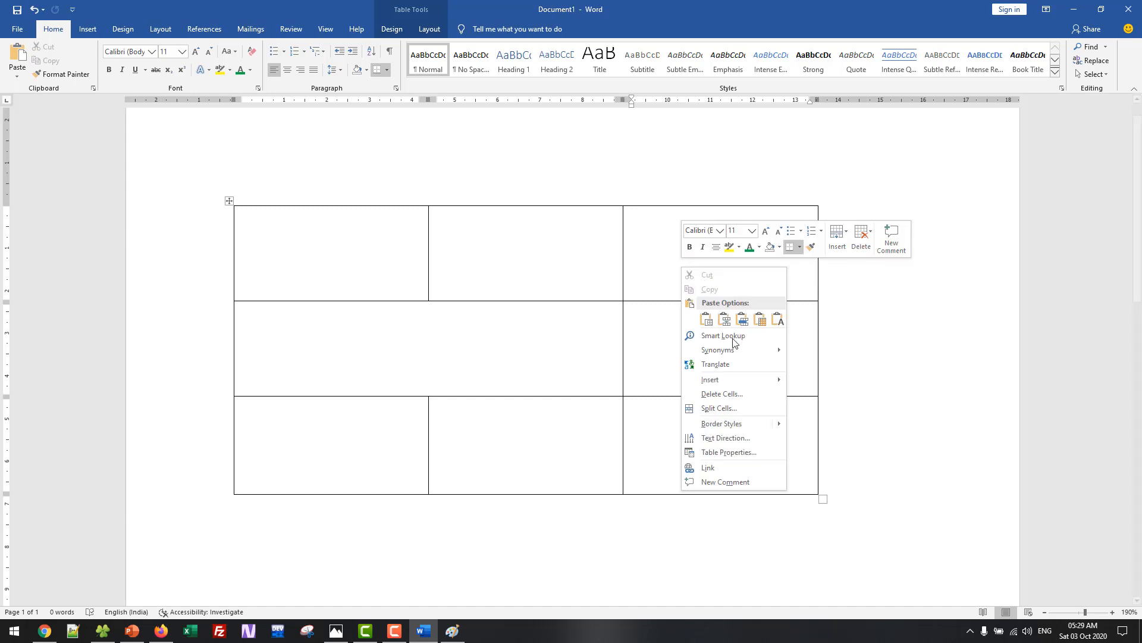
pyautogui.click(721, 408)
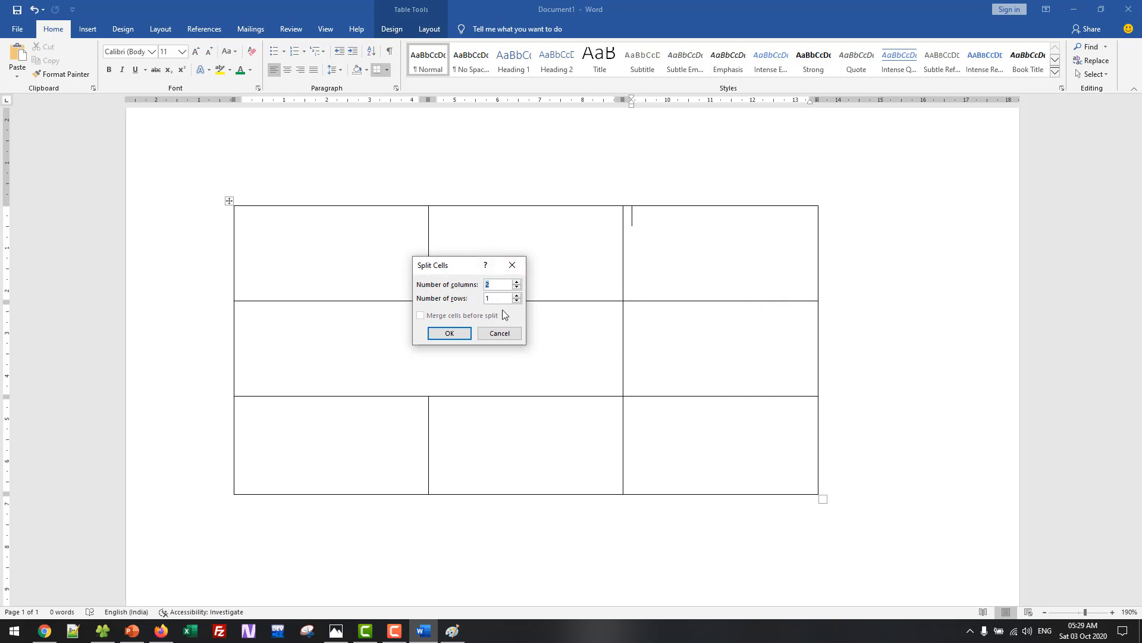
pyautogui.click(457, 333)
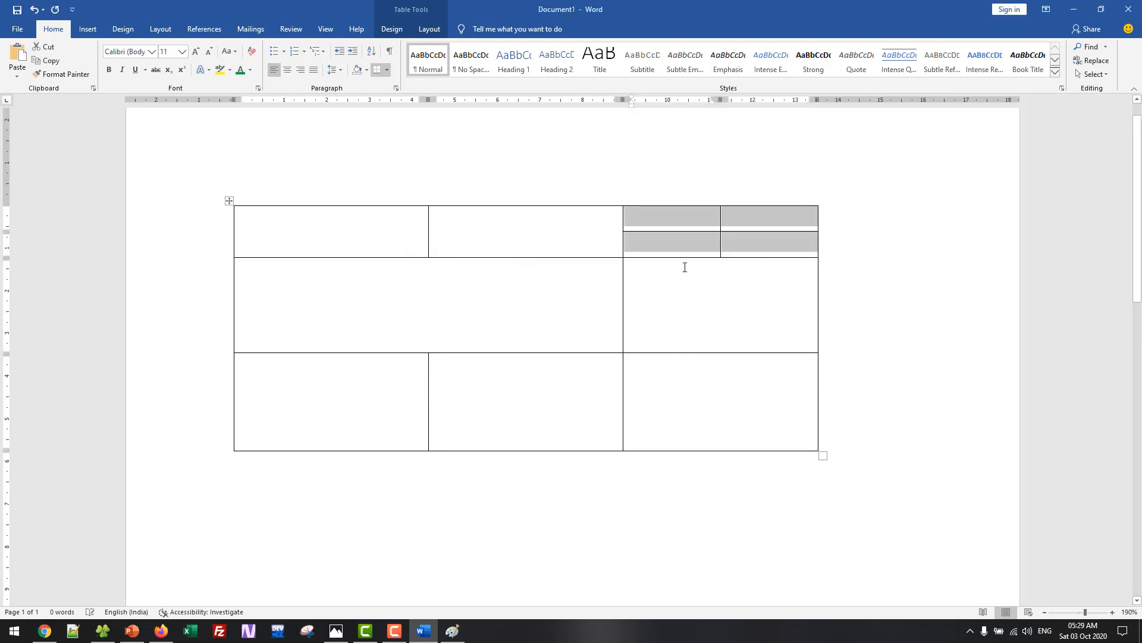
# Lower the border beneath the split cells and add three blank lines in the first split cell
pyautogui.moveTo(716, 256); pyautogui.dragTo(716, 355)
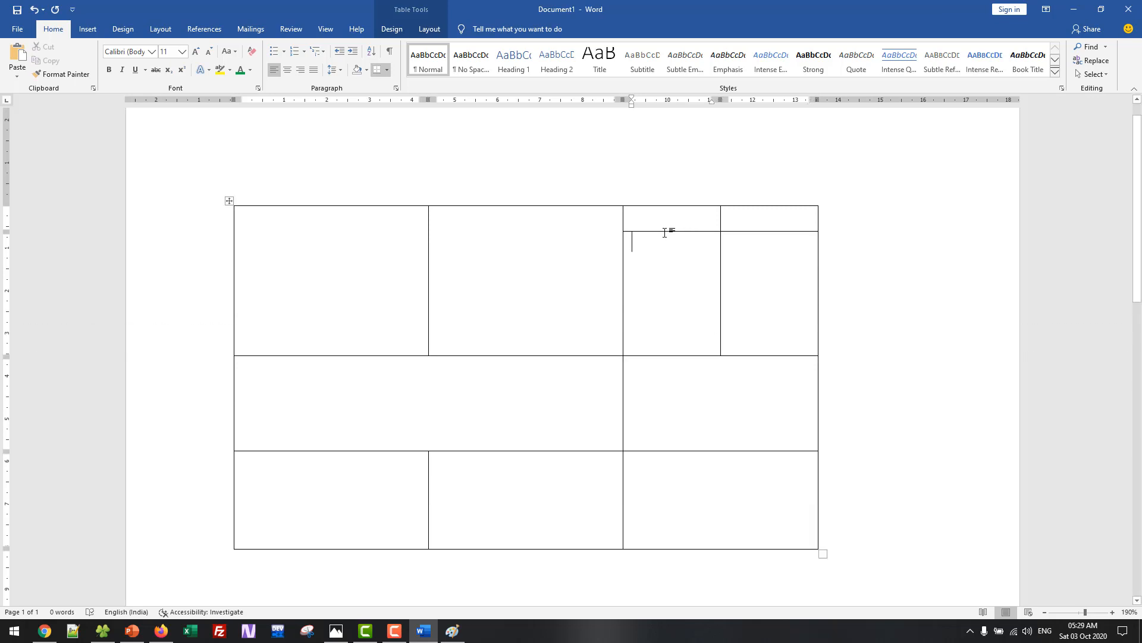
pyautogui.press('Return')
pyautogui.press('Return')
pyautogui.press('Return')
pyautogui.scroll(-3, 901, 338)
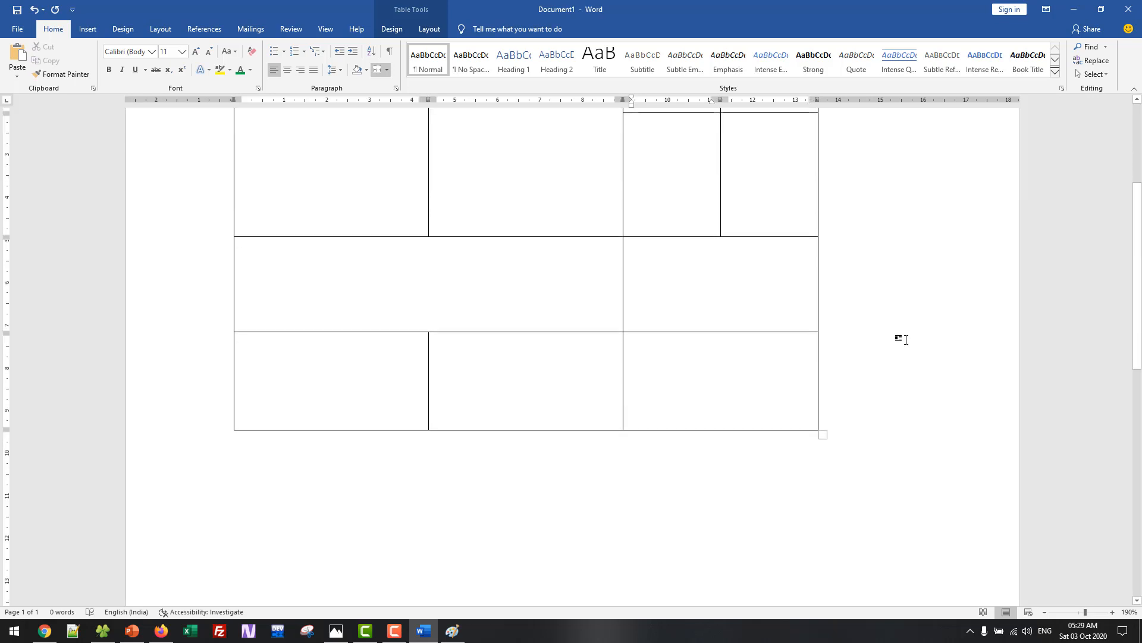
pyautogui.scroll(3, 902, 338)
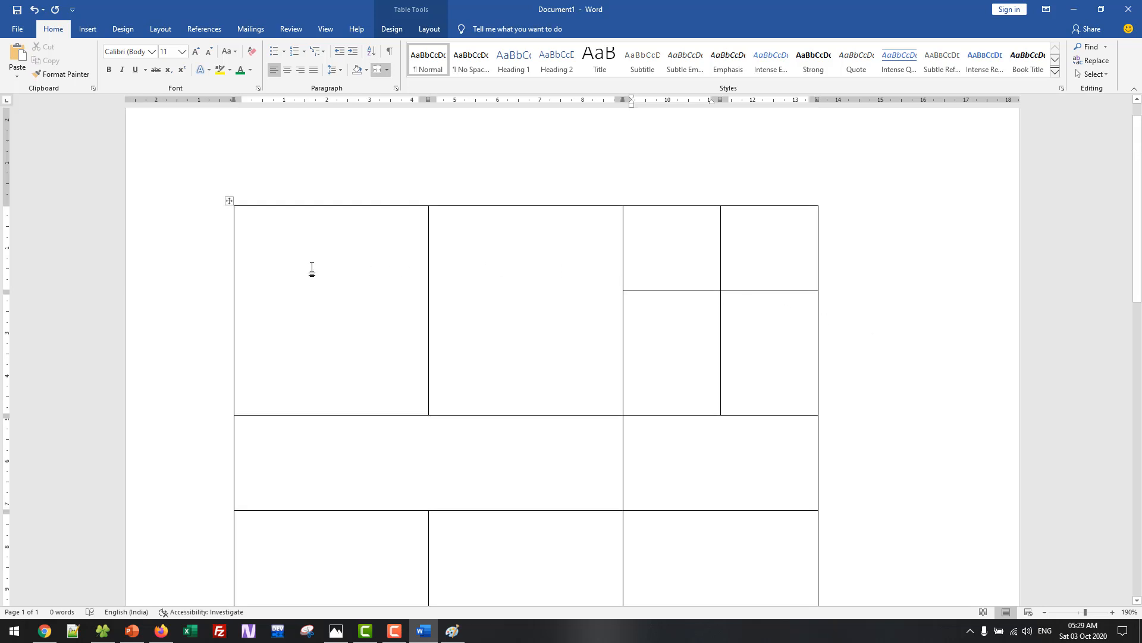
# Undo the blank lines, the border move, the cell split and the table resize
pyautogui.hotkey('ctrl', 'z')
pyautogui.hotkey('ctrl', 'z')
pyautogui.hotkey('ctrl', 'z')
pyautogui.hotkey('ctrl', 'z')
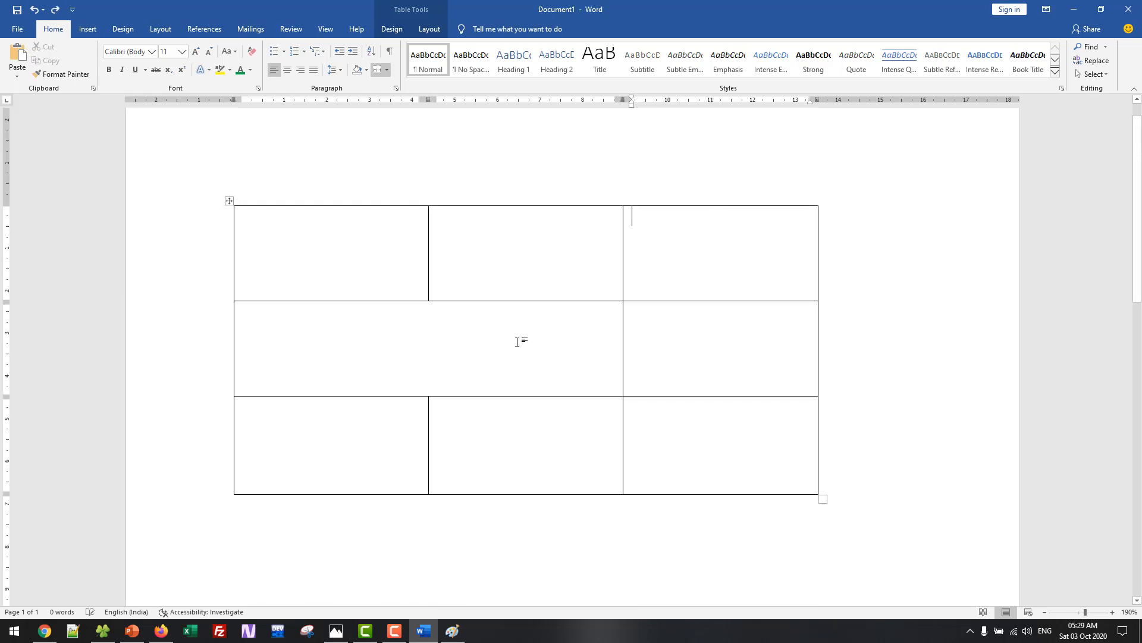
# Switch to PowerPoint to check the next table topic on slide 8, and return to the Word document
pyautogui.hotkey('alt', 'Tab')
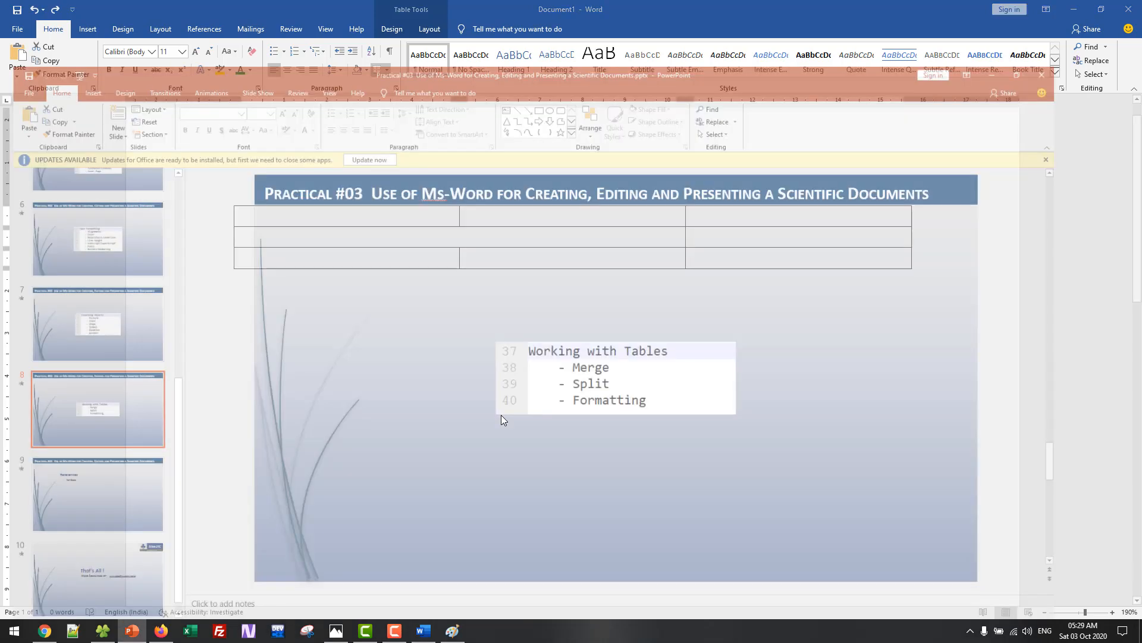
pyautogui.hotkey('alt', 'Tab')
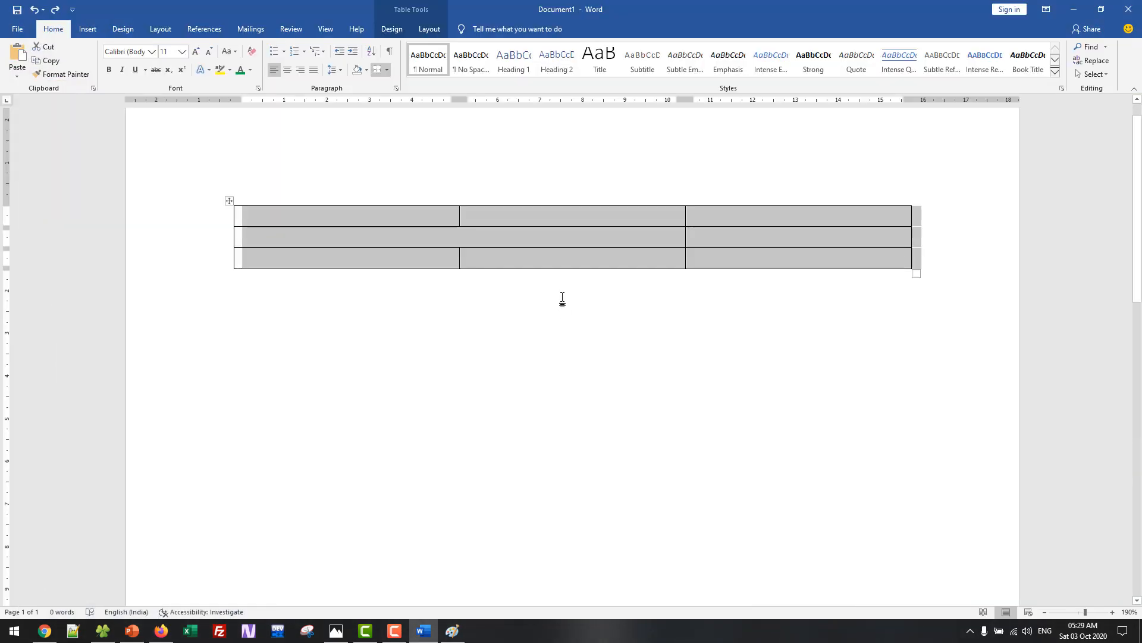
# Undo the merge of the first two cells in the second row, keeping the plain three-by-three table
pyautogui.hotkey('alt', 'Tab')
pyautogui.hotkey('alt', 'Tab')
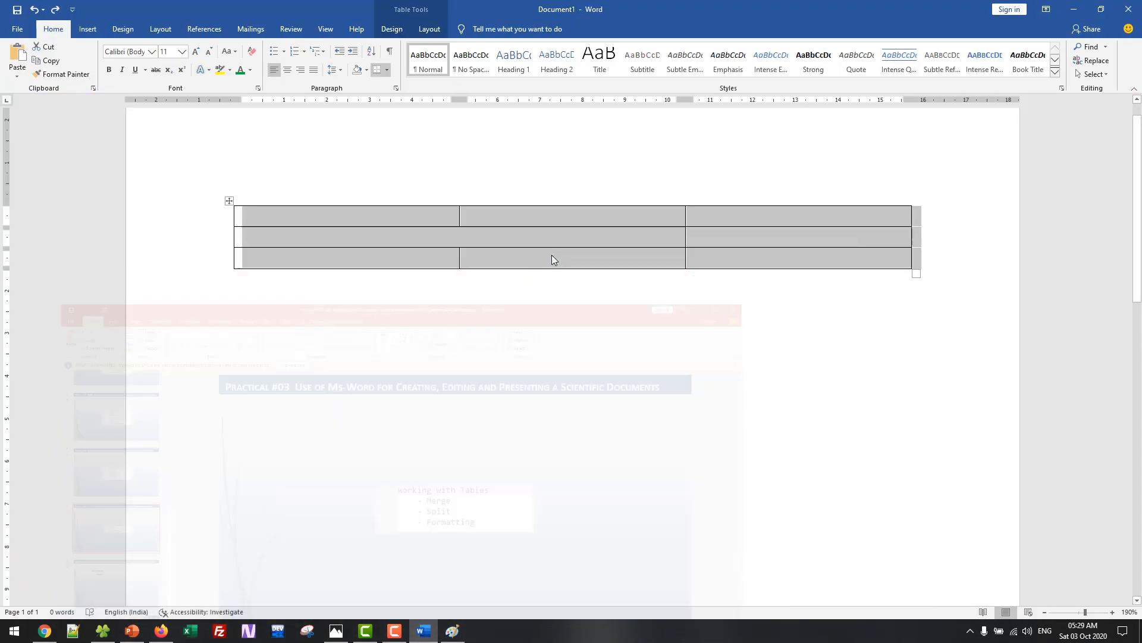
pyautogui.hotkey('ctrl', 'z')
pyautogui.click(576, 304)
pyautogui.hotkey('ctrl', 'z')
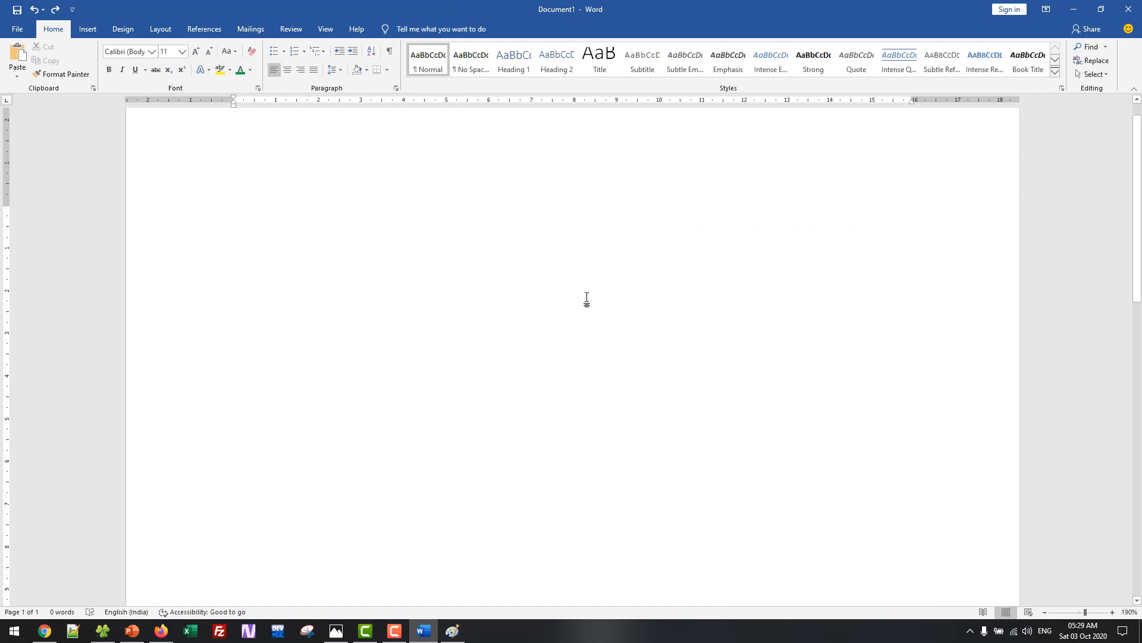
pyautogui.hotkey('ctrl', 'y')
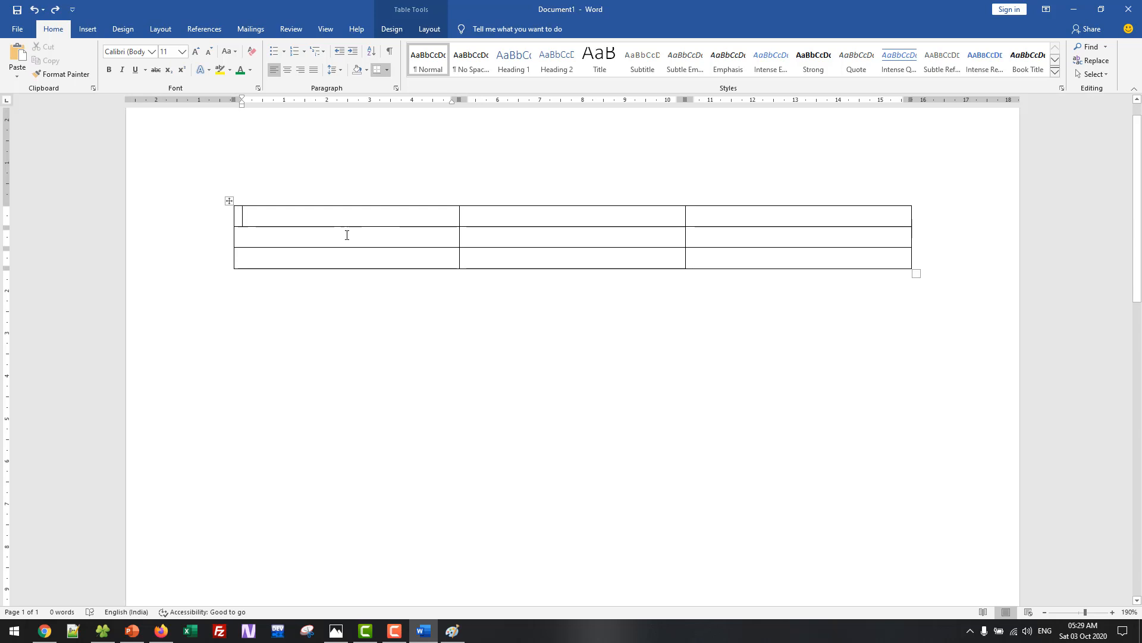
# Undo the table insertion, and redo the whole series of table edits through the merge, resize and cell splits
pyautogui.hotkey('ctrl', 'z')
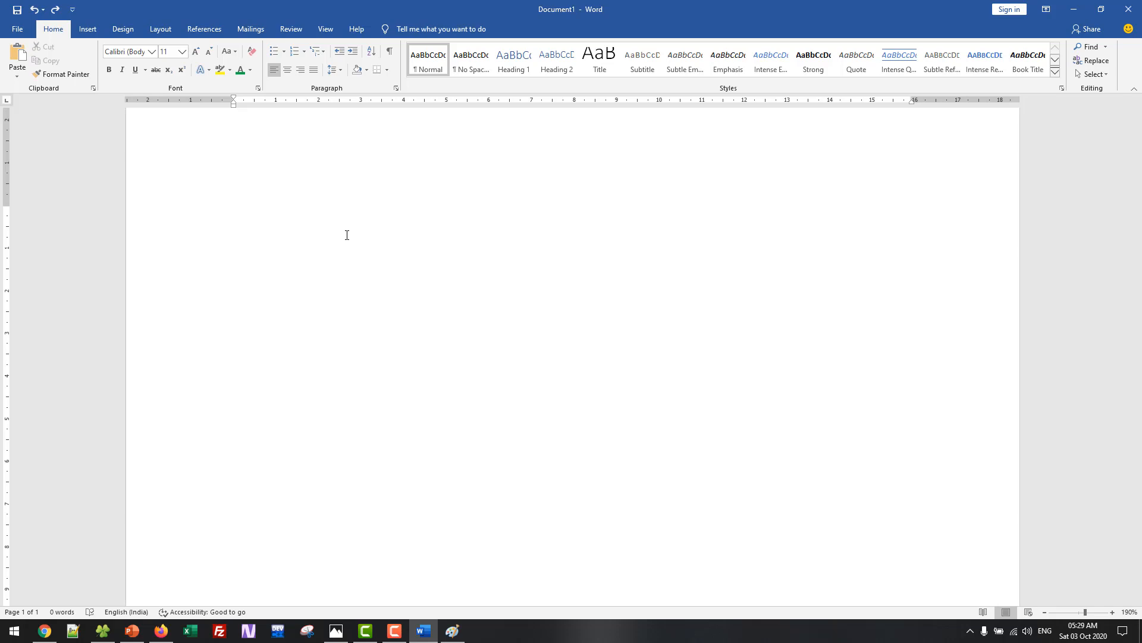
pyautogui.hotkey('ctrl', 'y')
pyautogui.hotkey('ctrl', 'y')
pyautogui.hotkey('ctrl', 'y')
pyautogui.hotkey('ctrl', 'y')
pyautogui.hotkey('ctrl', 'y')
pyautogui.hotkey('ctrl', 'y')
pyautogui.hotkey('ctrl', 'y')
pyautogui.hotkey('ctrl', 'y')
pyautogui.hotkey('ctrl', 'y')
pyautogui.hotkey('ctrl', 'y')
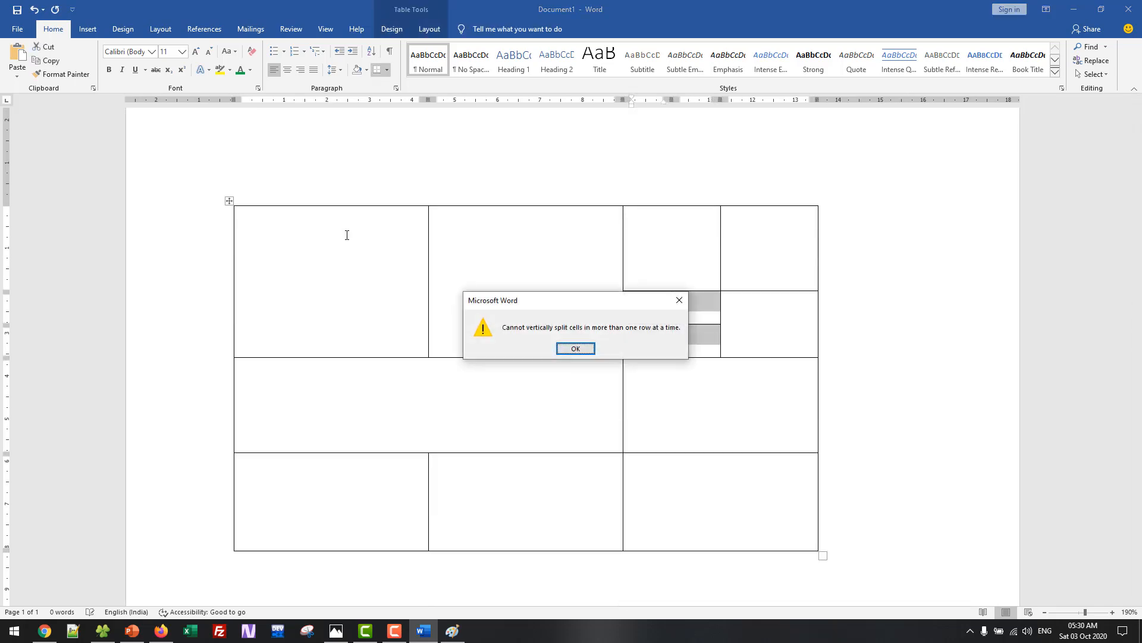
pyautogui.press('Return')
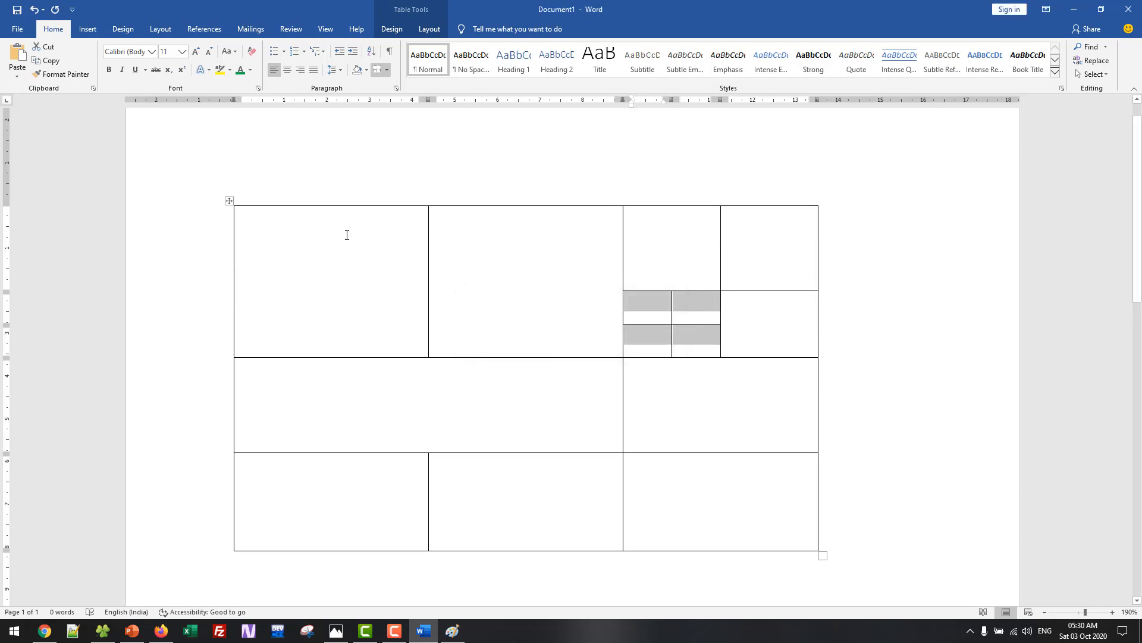
# Undo the restored splits, resize, merge and table insertion, and redo only the insertion of the three-by-three table
pyautogui.hotkey('ctrl', 'z')
pyautogui.hotkey('ctrl', 'z')
pyautogui.hotkey('ctrl', 'z')
pyautogui.hotkey('ctrl', 'z')
pyautogui.hotkey('ctrl', 'z')
pyautogui.hotkey('ctrl', 'z')
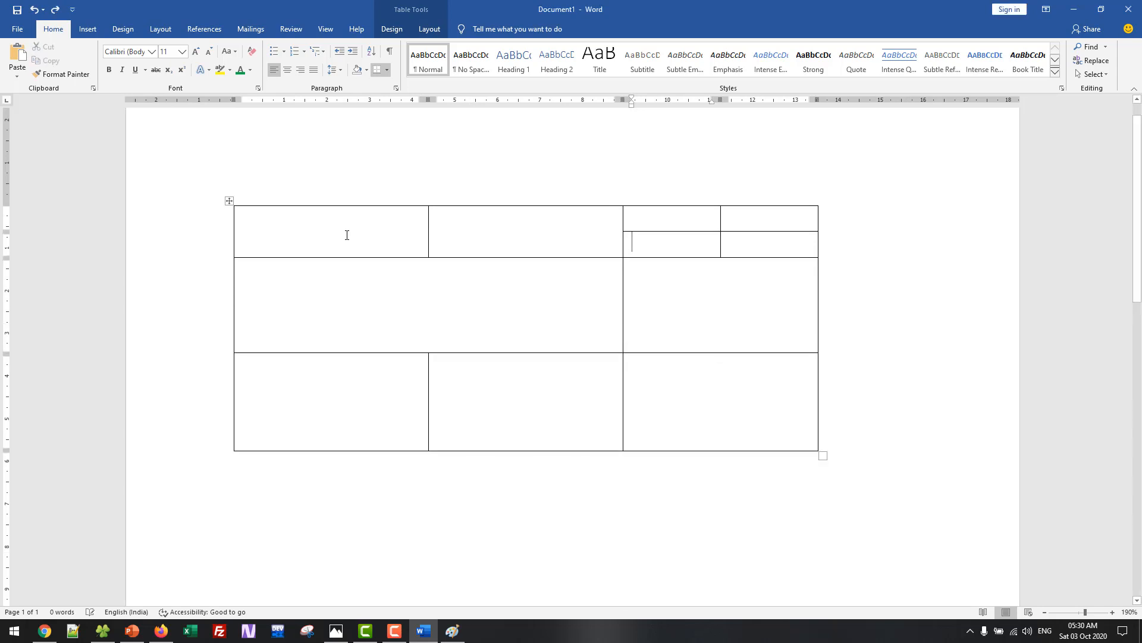
pyautogui.hotkey('ctrl', 'z')
pyautogui.hotkey('ctrl', 'z')
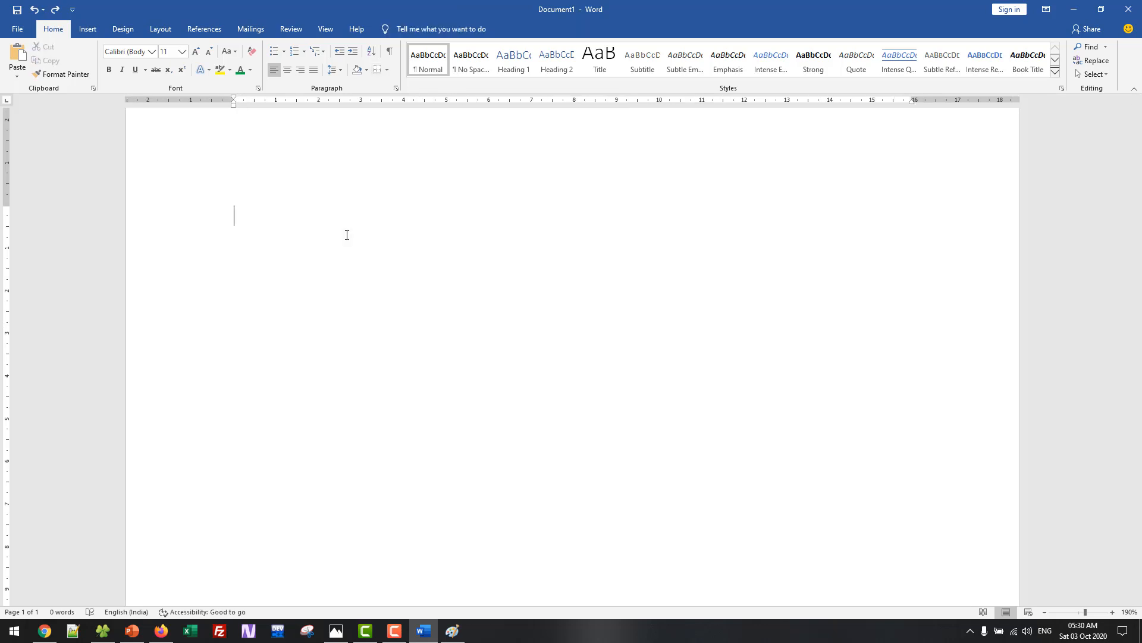
pyautogui.hotkey('ctrl', 'y')
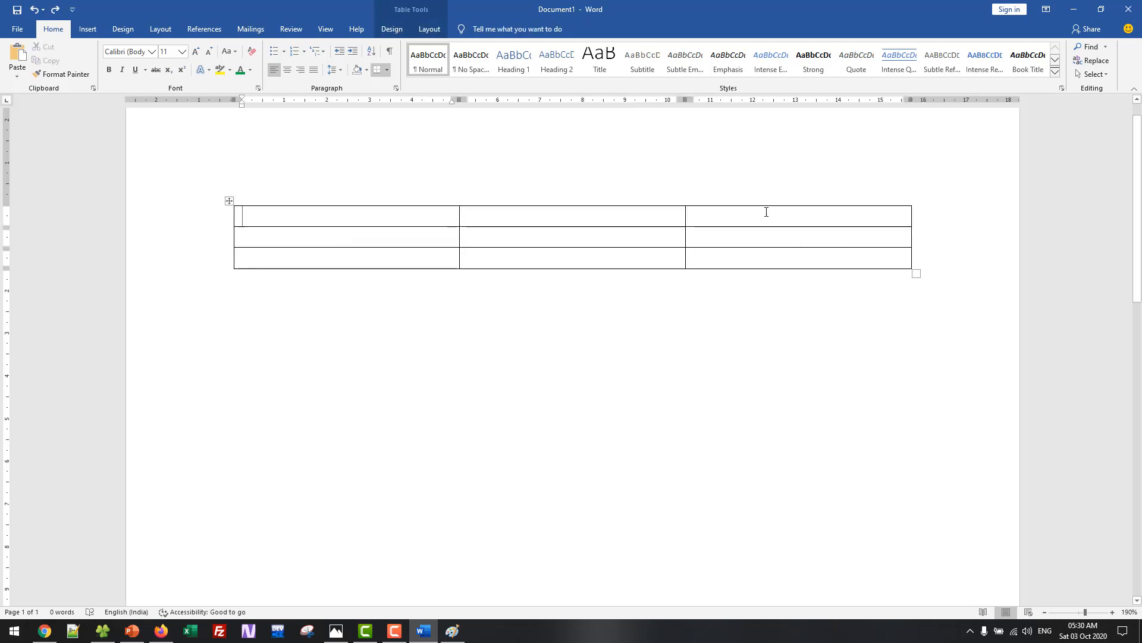
# Insert six columns to the right of the table's last column
pyautogui.click(766, 211)
pyautogui.click(425, 34)
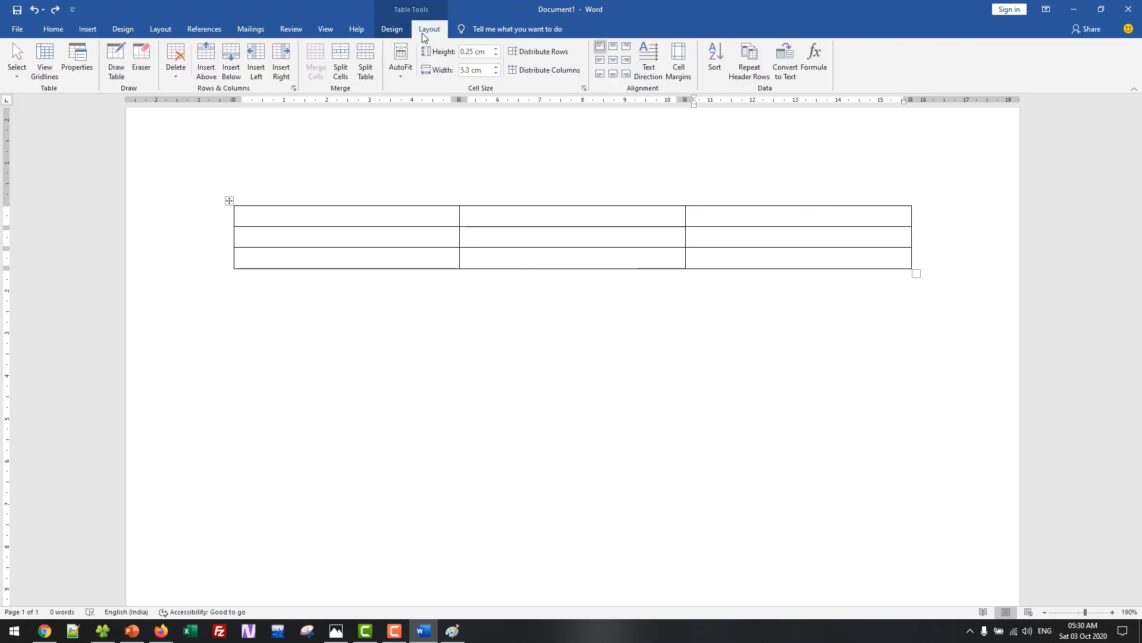
pyautogui.click(281, 60)
pyautogui.click(280, 59)
pyautogui.click(281, 60)
pyautogui.click(281, 60)
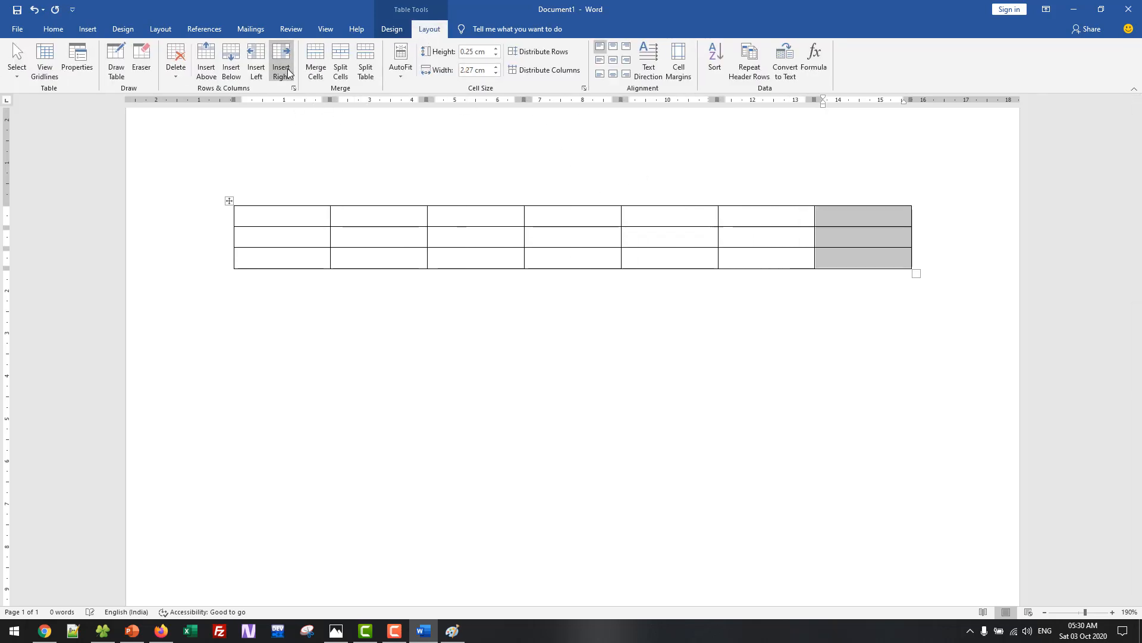
pyautogui.click(281, 59)
pyautogui.click(281, 60)
# Insert 11 rows below the table's last row
pyautogui.click(276, 258)
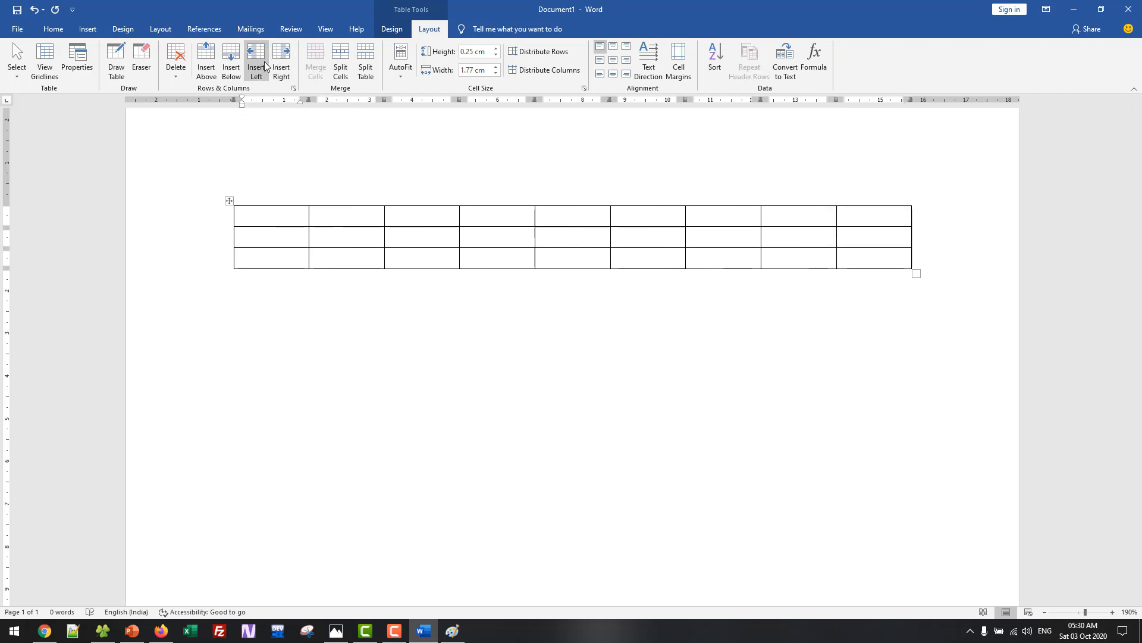
pyautogui.click(235, 69)
pyautogui.click(235, 69)
pyautogui.click(236, 70)
pyautogui.click(236, 70)
pyautogui.click(236, 70)
pyautogui.click(236, 70)
pyautogui.click(236, 70)
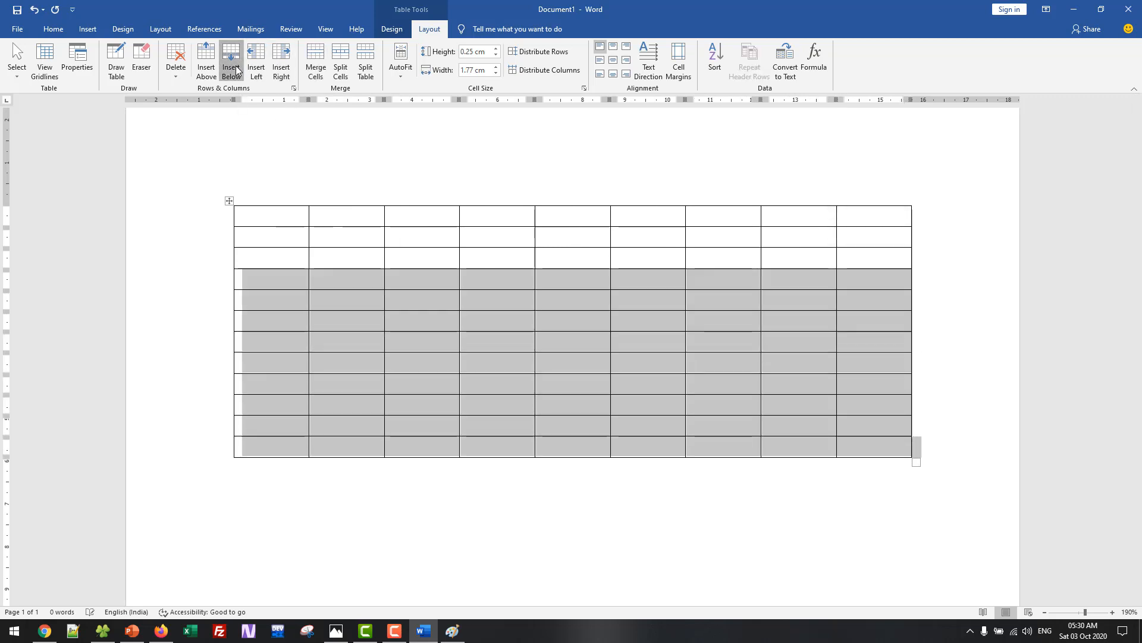
pyautogui.click(236, 71)
pyautogui.click(236, 70)
pyautogui.click(463, 423)
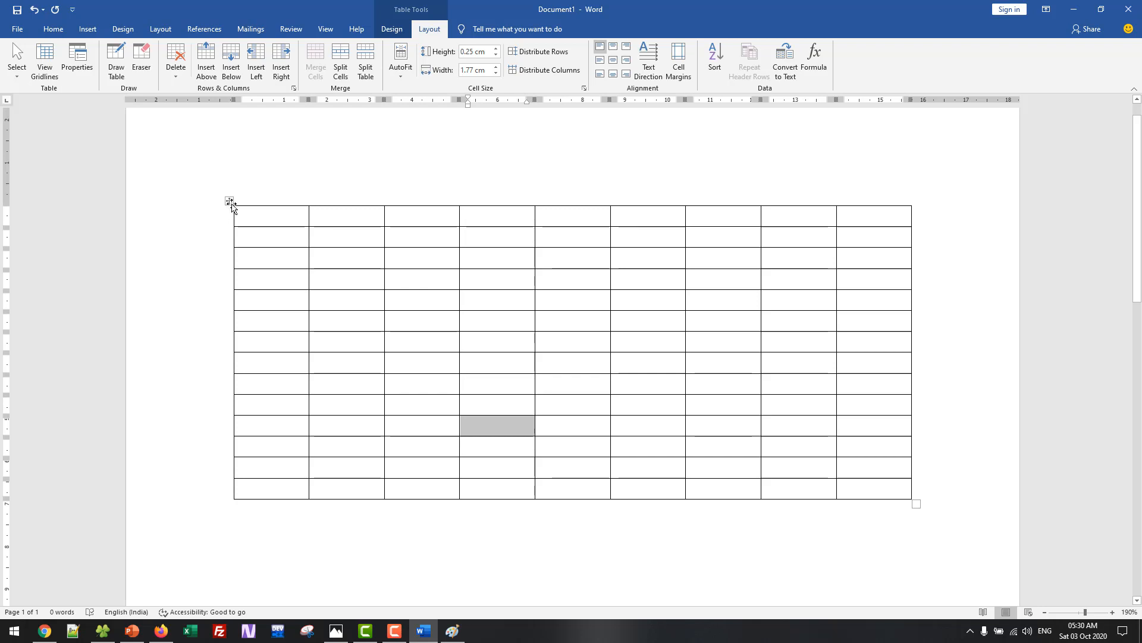
# Check the table topics on slide 8 in PowerPoint again, and return to the Word document
pyautogui.hotkey('alt', 'Tab')
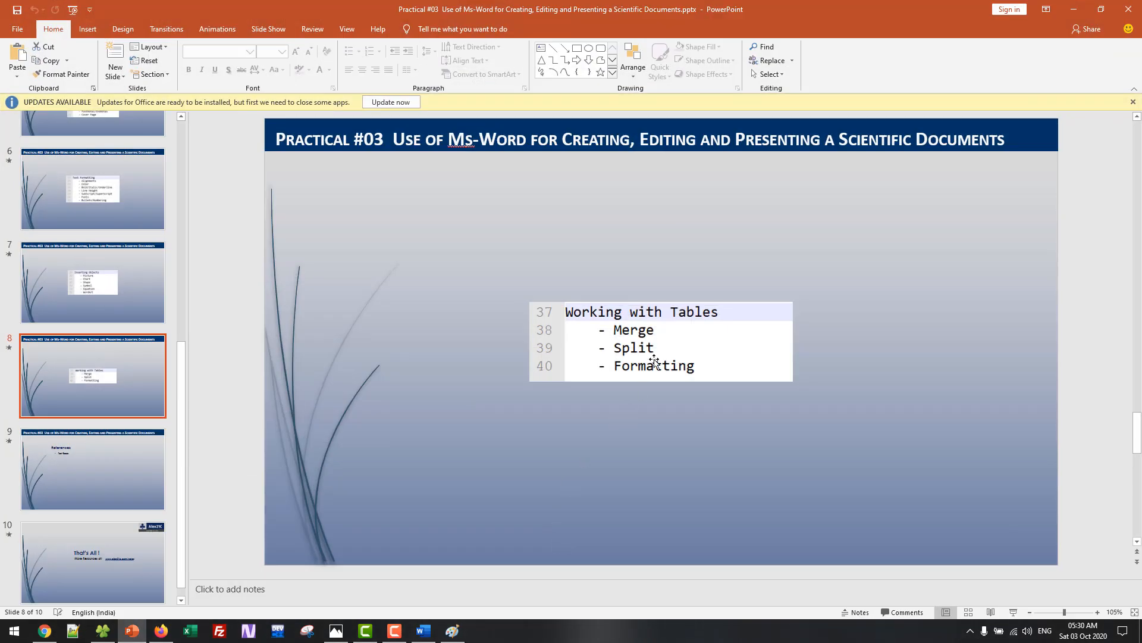
pyautogui.hotkey('alt', 'Tab')
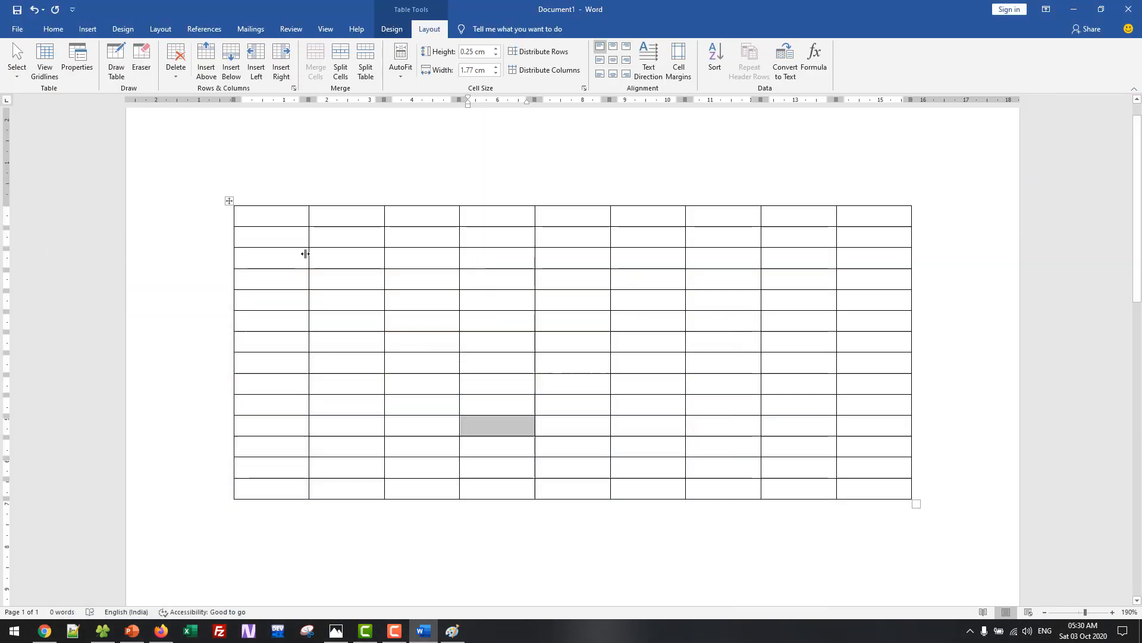
# Apply the grid table style with a black header and grey banded rows to the whole table, and narrow the table
pyautogui.click(229, 200)
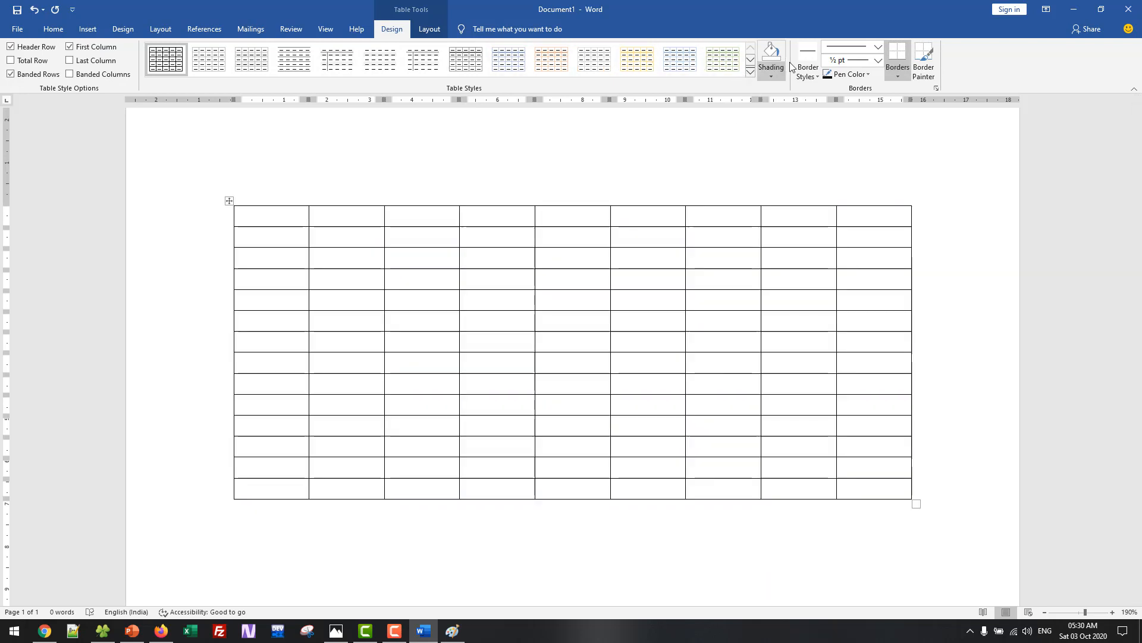
pyautogui.click(751, 72)
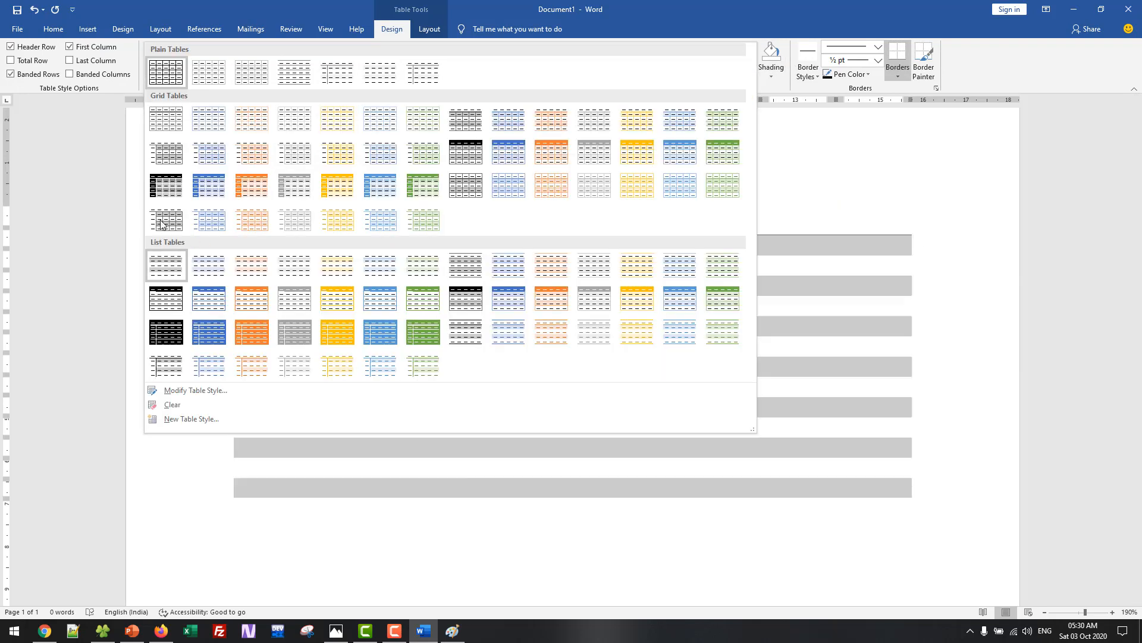
pyautogui.click(414, 193)
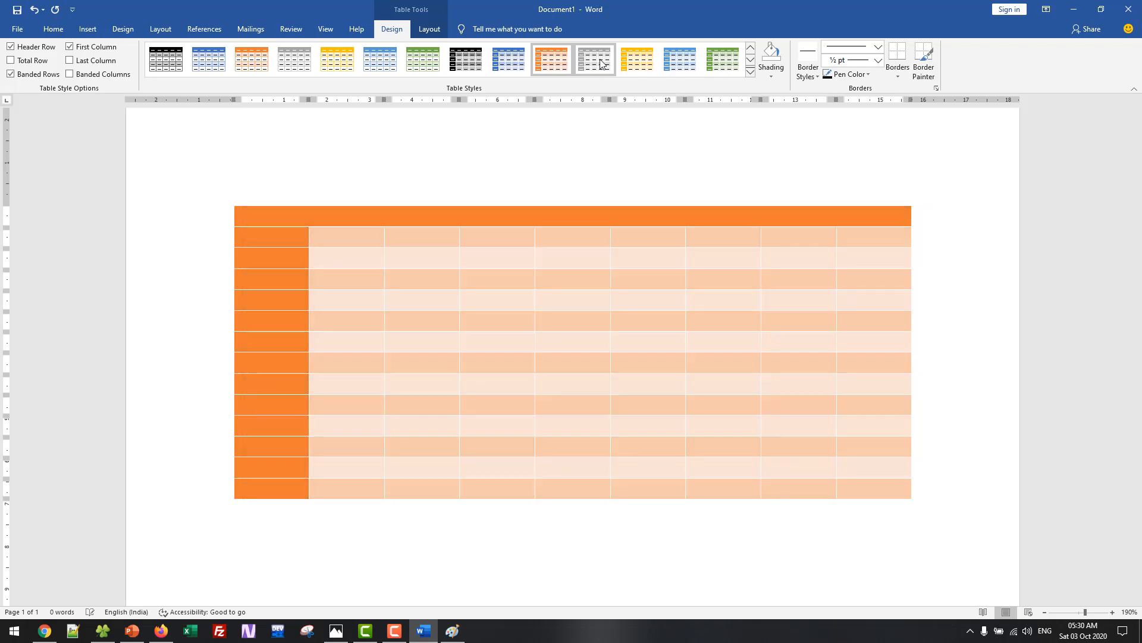
pyautogui.click(209, 60)
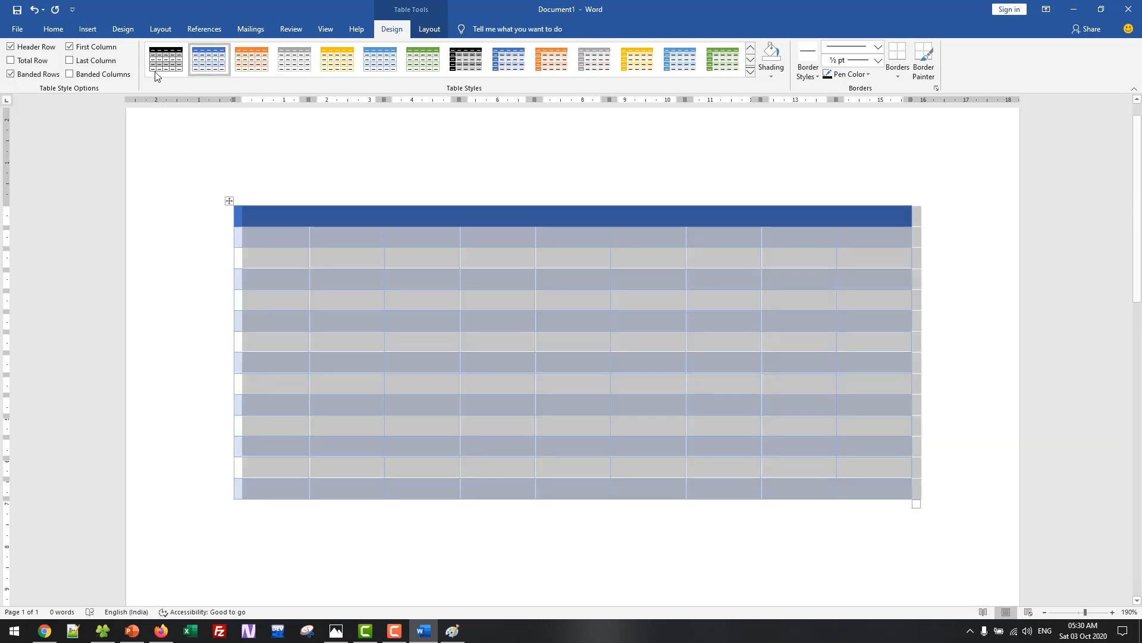
pyautogui.click(162, 65)
pyautogui.click(412, 398)
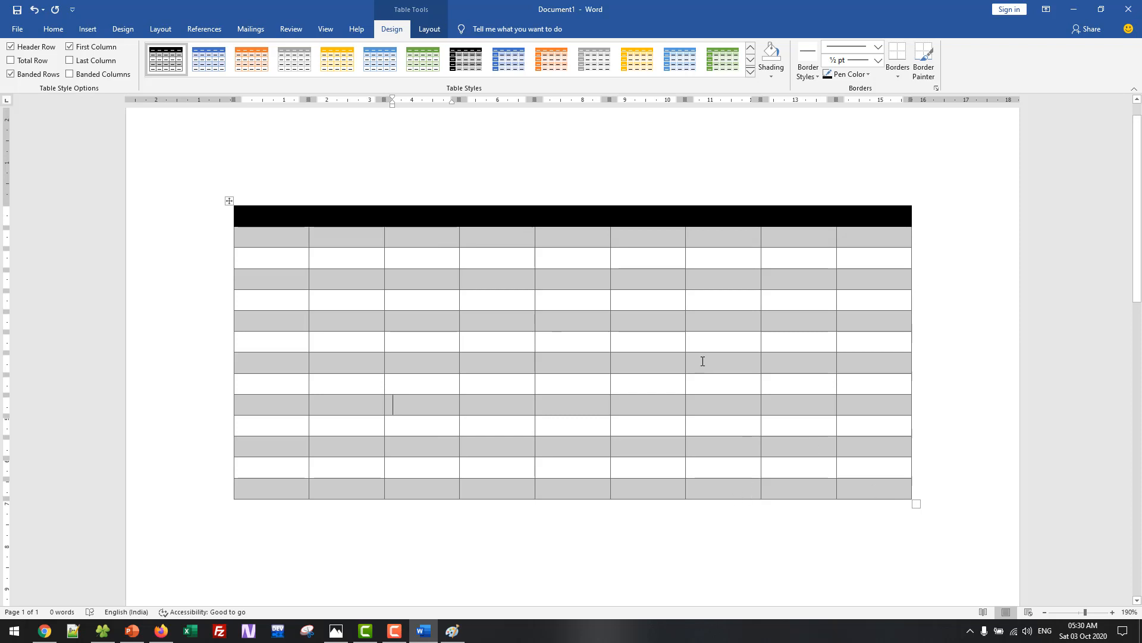
pyautogui.moveTo(918, 504); pyautogui.dragTo(733, 500)
# Switch to PowerPoint, start the slide show from slide 8 and advance to slide 9
pyautogui.hotkey('alt', 'Tab')
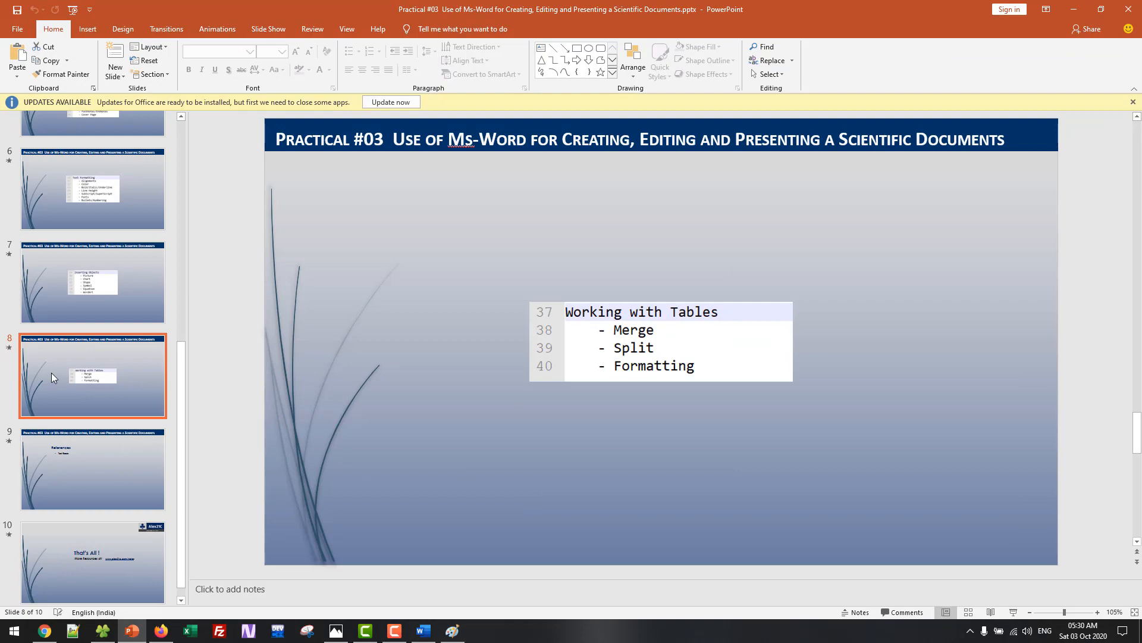
pyautogui.hotkey('shift', 'F5')
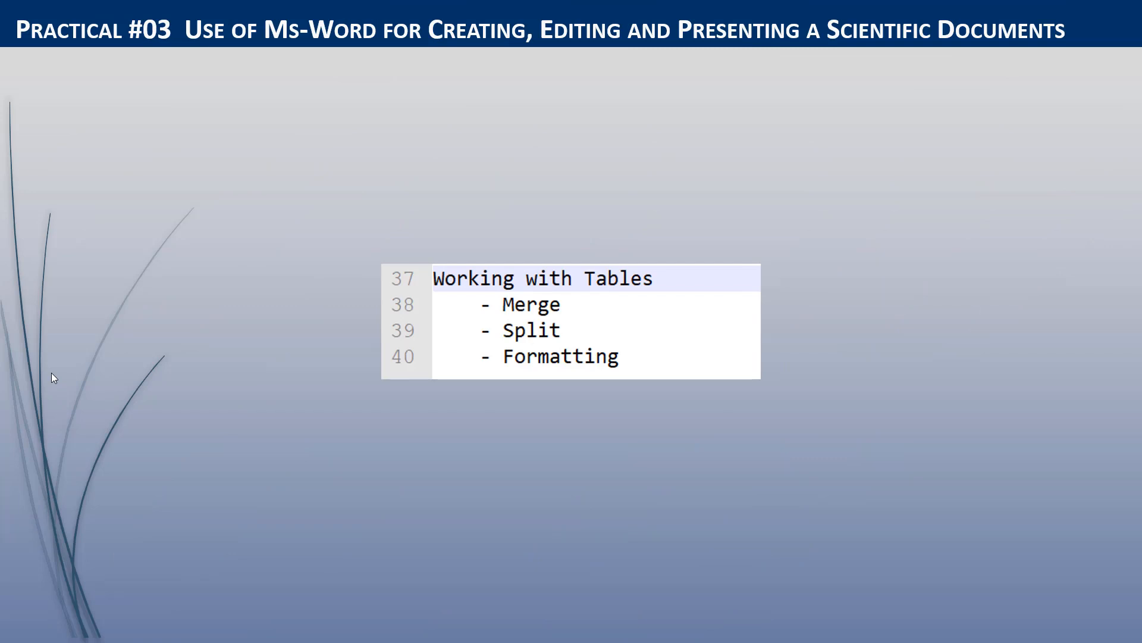
pyautogui.press('Right')
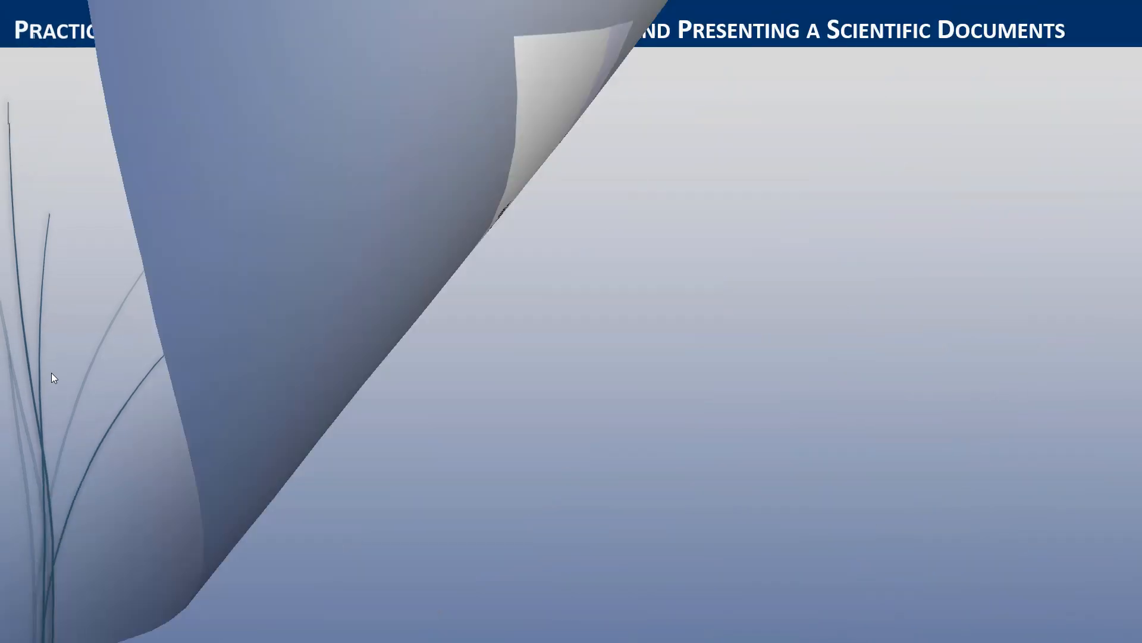